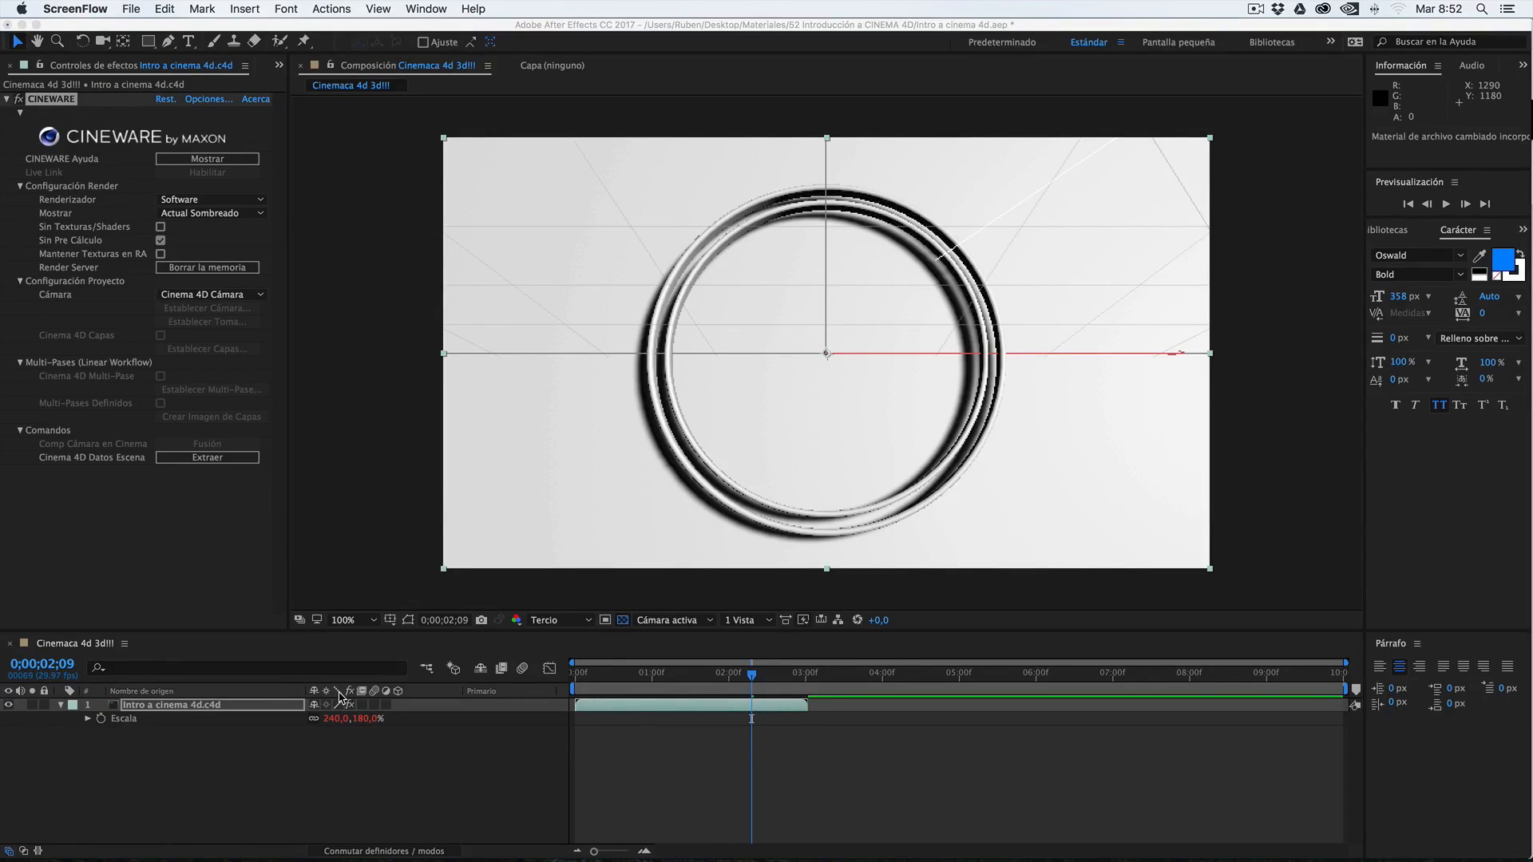
# Select the Intro a cinema 4d.c4d layer and review the ring animation on the timeline up to 0;00;02;21
pyautogui.click(214, 710)
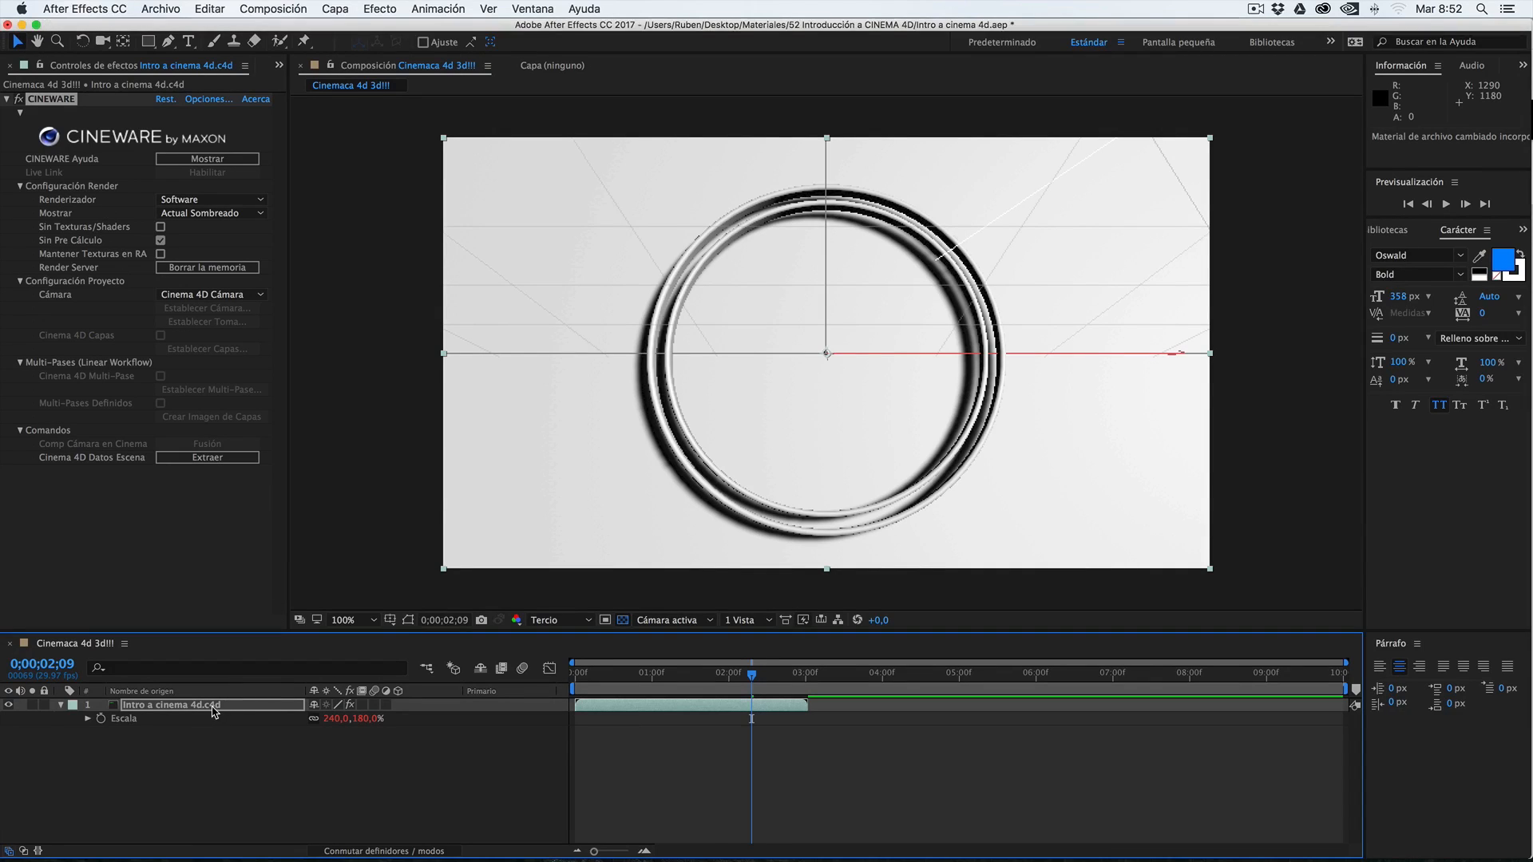
pyautogui.click(214, 707)
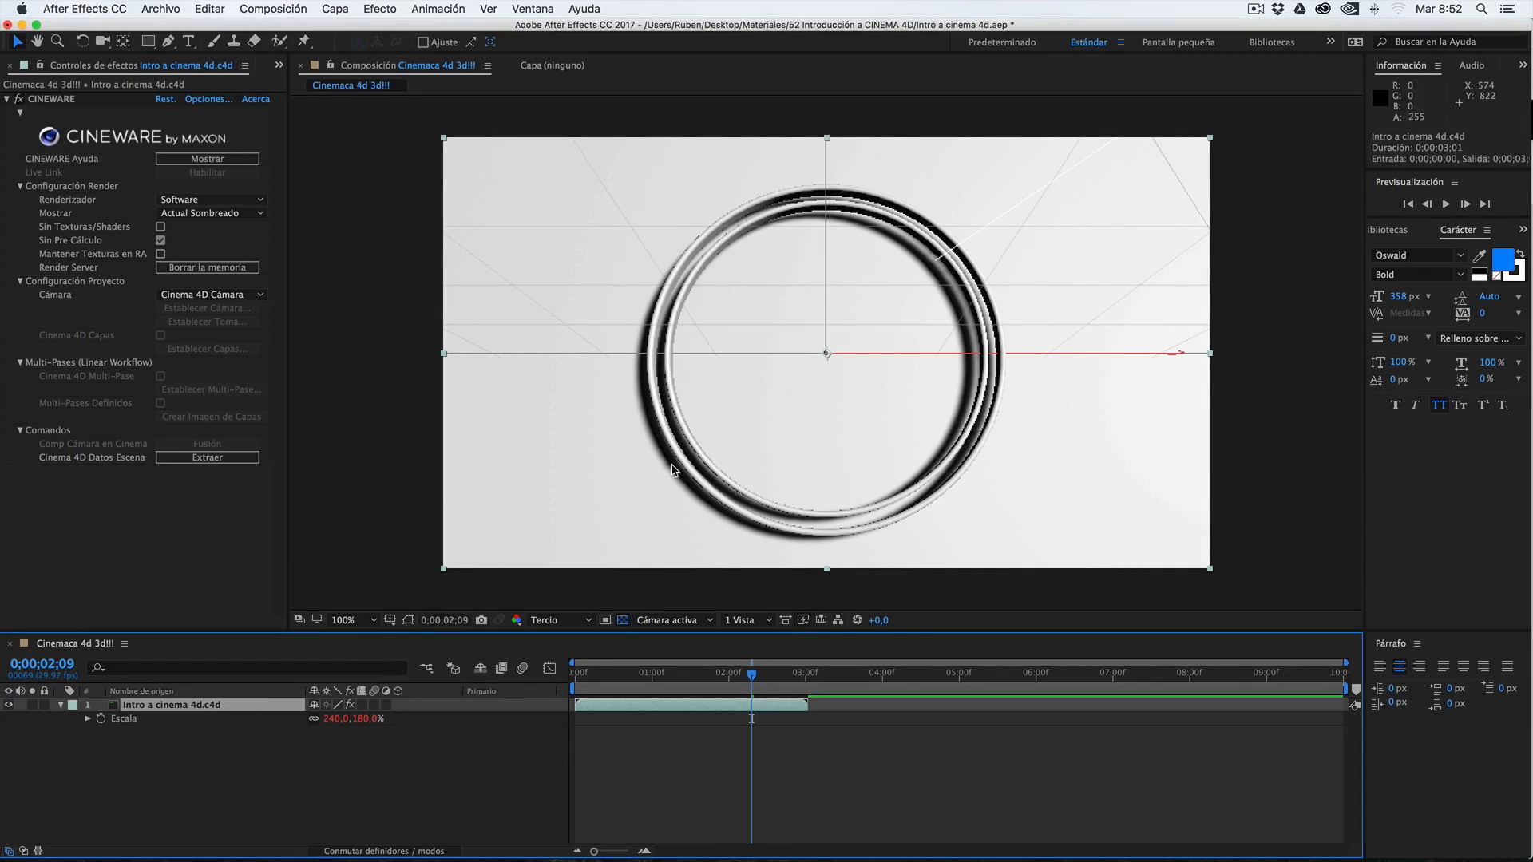
pyautogui.moveTo(605, 683); pyautogui.dragTo(783, 667)
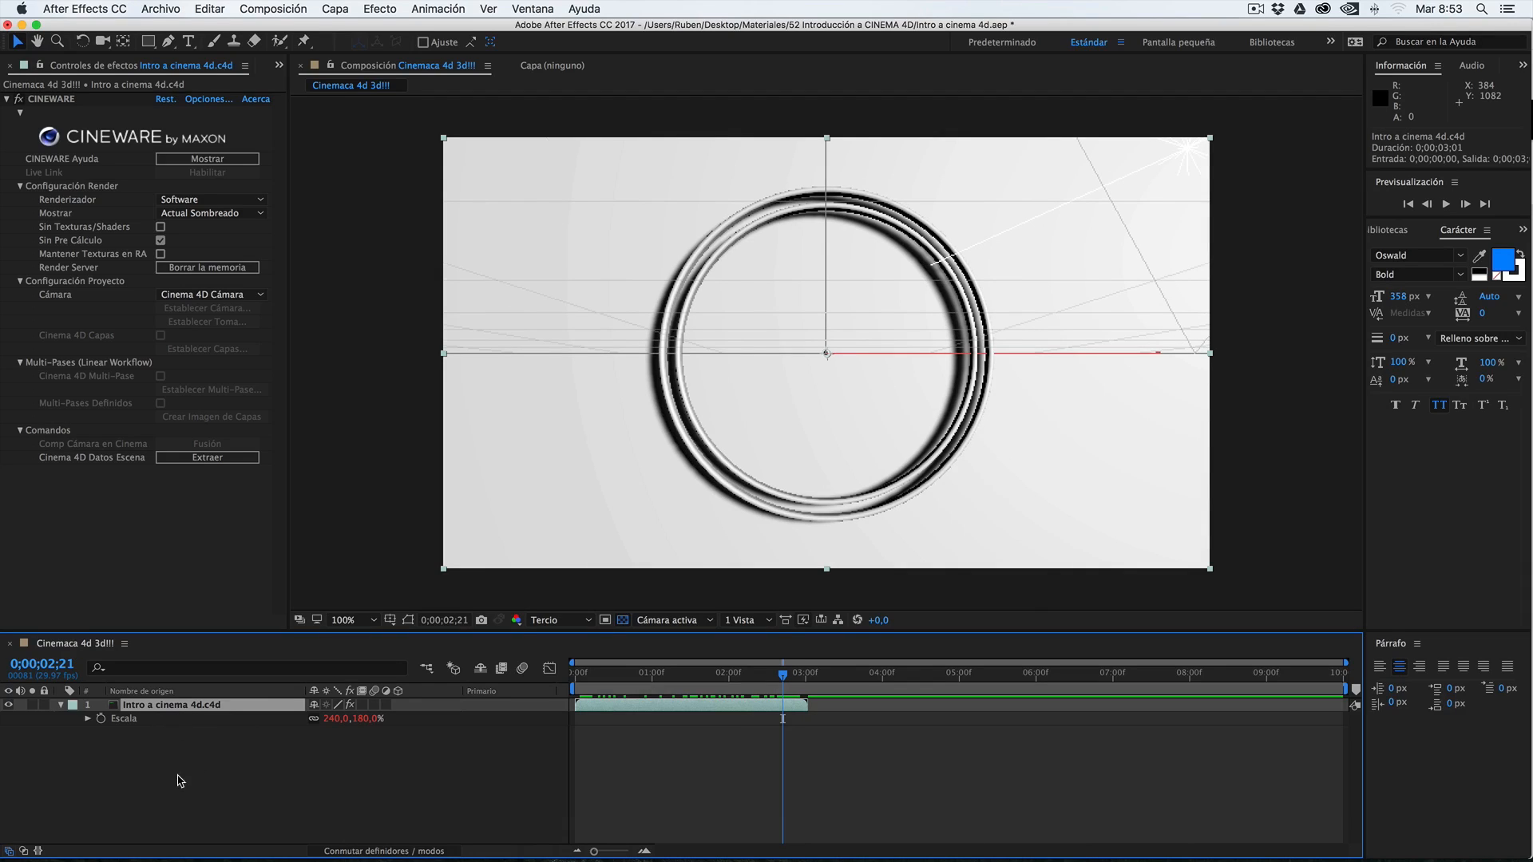
# Open the Intro a cinema 4d.c4d layer's source scene in CINEMA 4D, look it over, and return to After Effects
pyautogui.click(201, 736)
pyautogui.click(197, 709)
pyautogui.press('super+e')
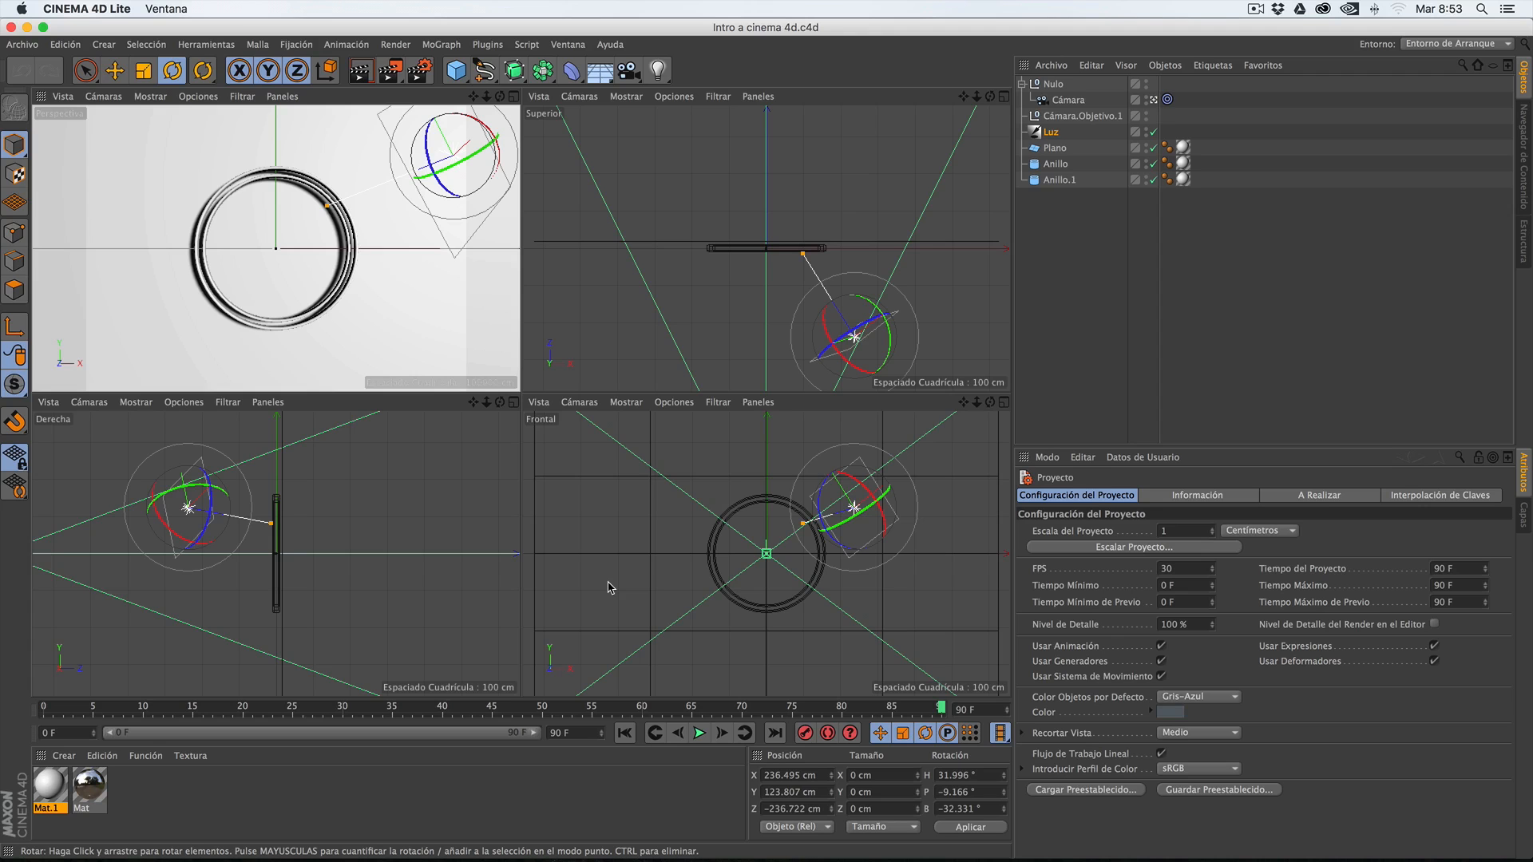
pyautogui.press('super+q')
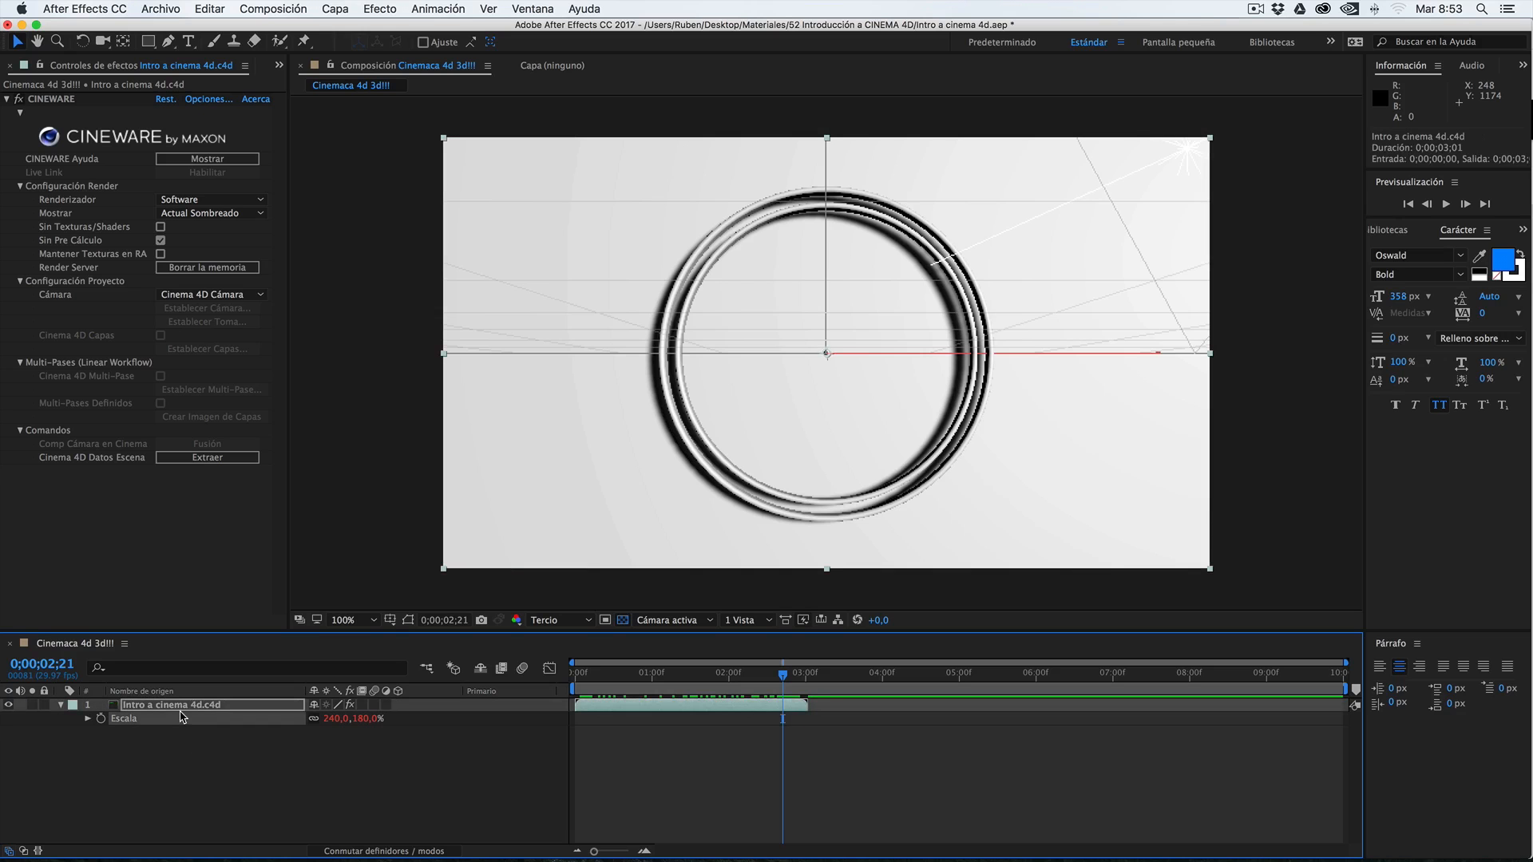
# Review the CINEWARE renderer options and preview the animation with the Software renderer up to 0;00;02;14
pyautogui.click(52, 99)
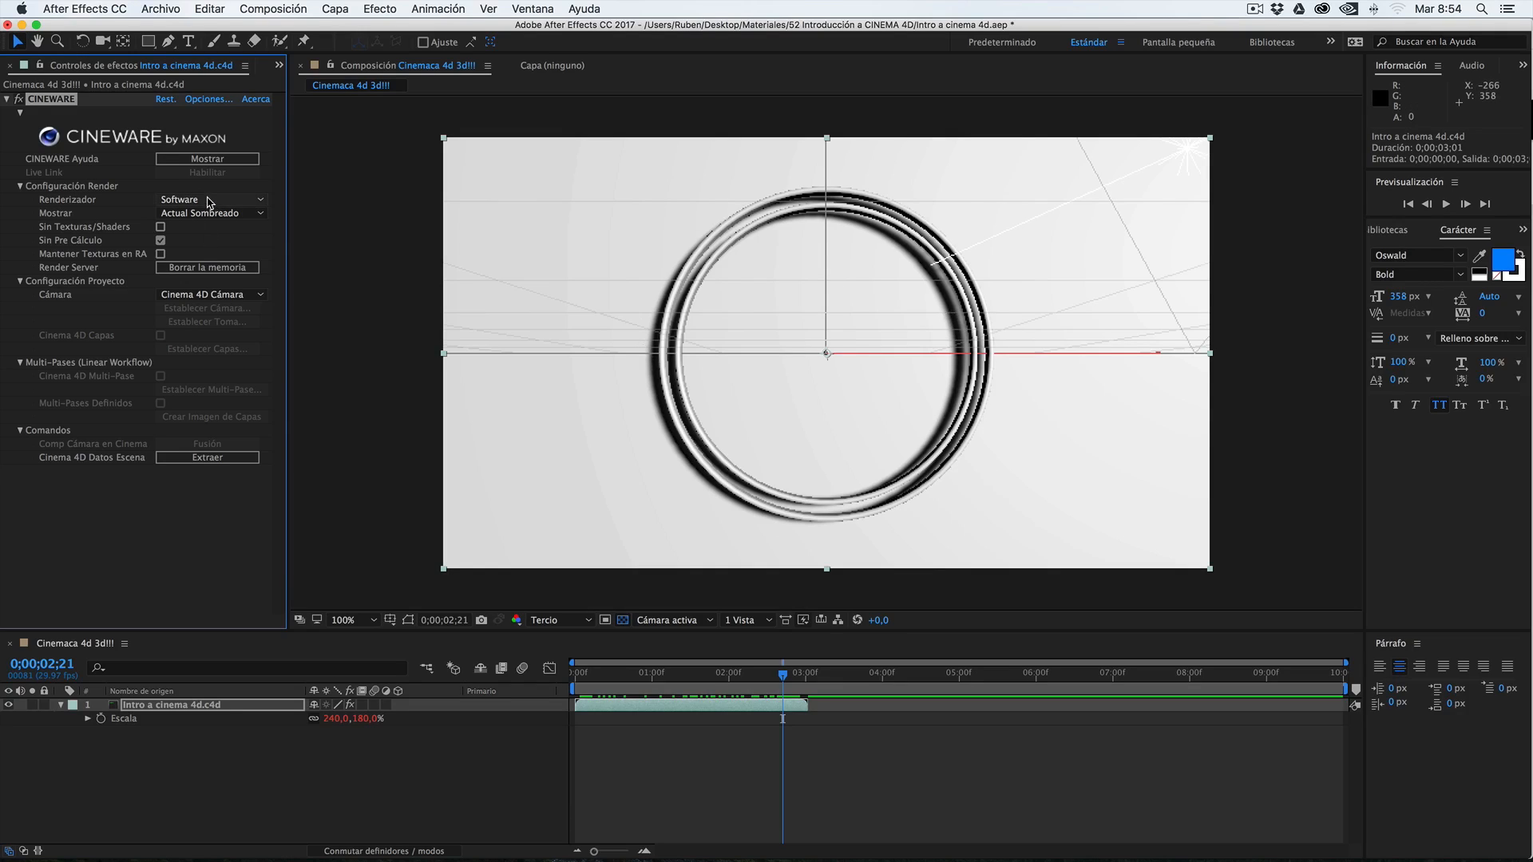
pyautogui.click(180, 201)
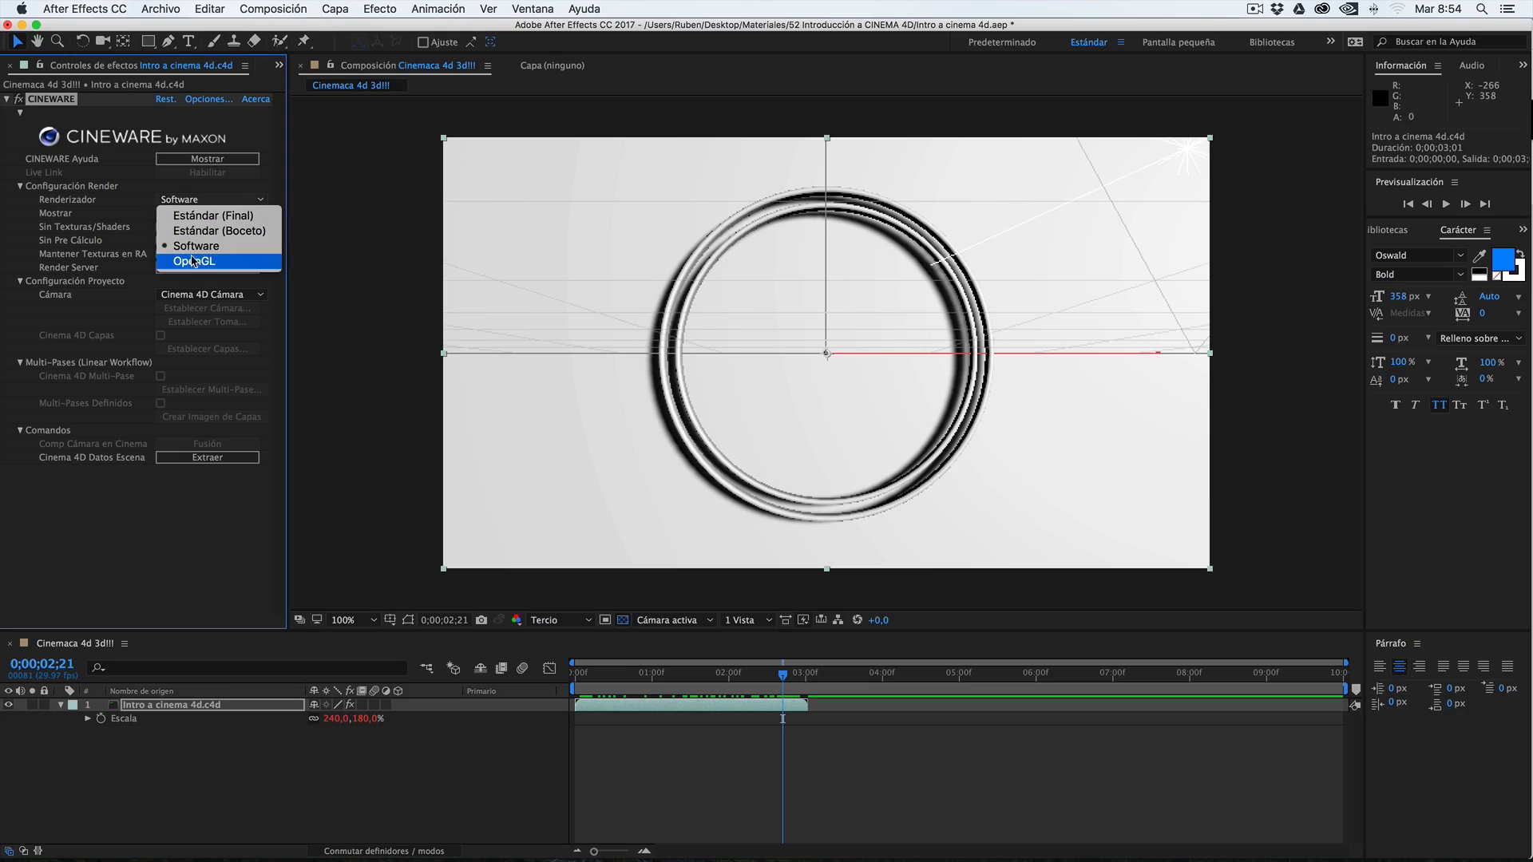
pyautogui.click(637, 675)
pyautogui.moveTo(593, 675); pyautogui.dragTo(764, 676)
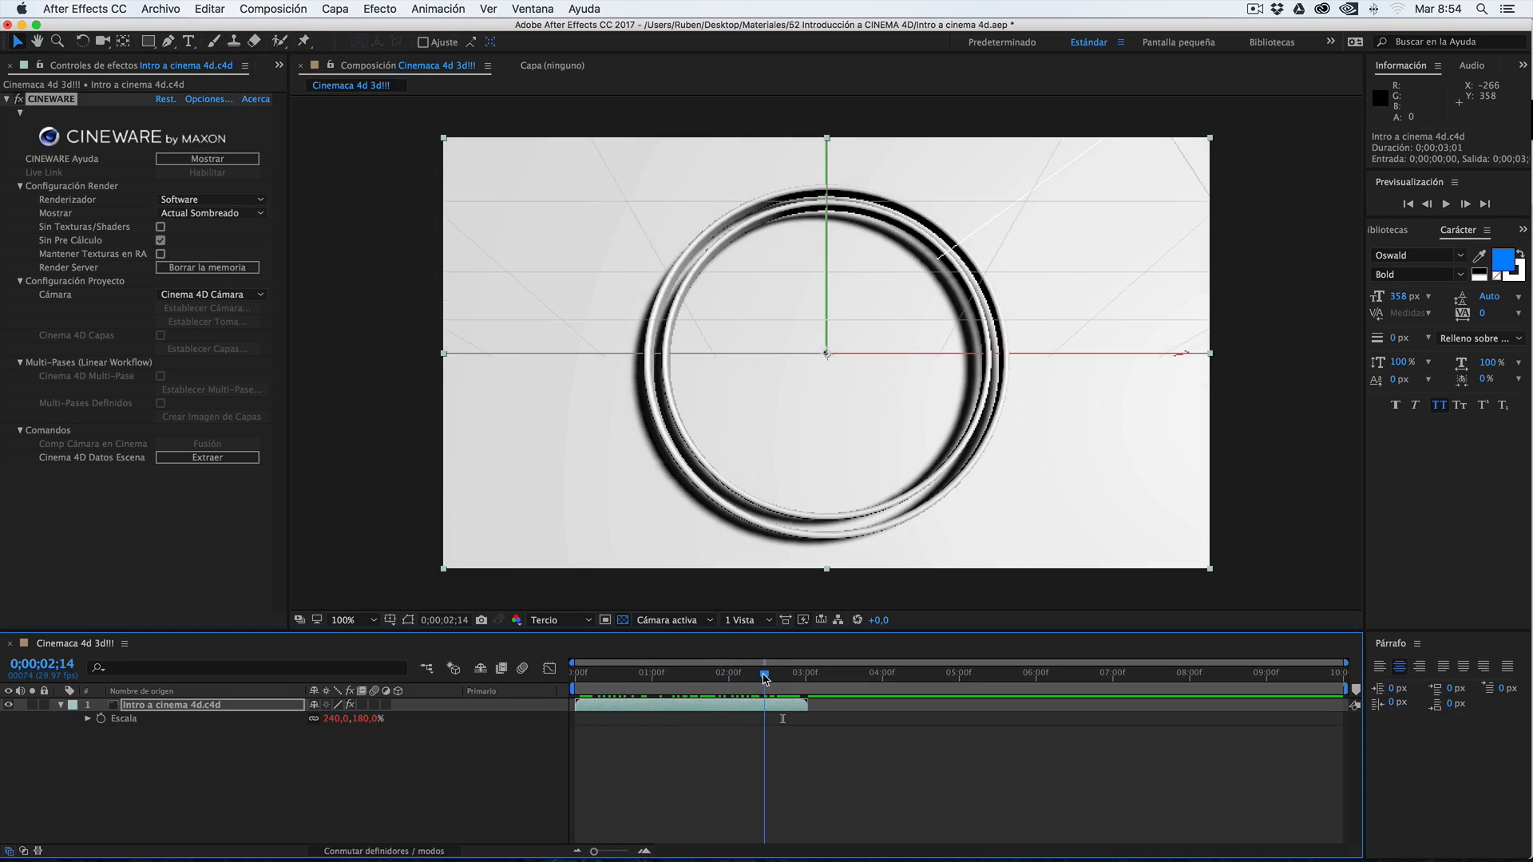
# Set the CINEWARE renderer to Estándar (Boceto) and preview the animation up to 0;00;02;11
pyautogui.click(177, 201)
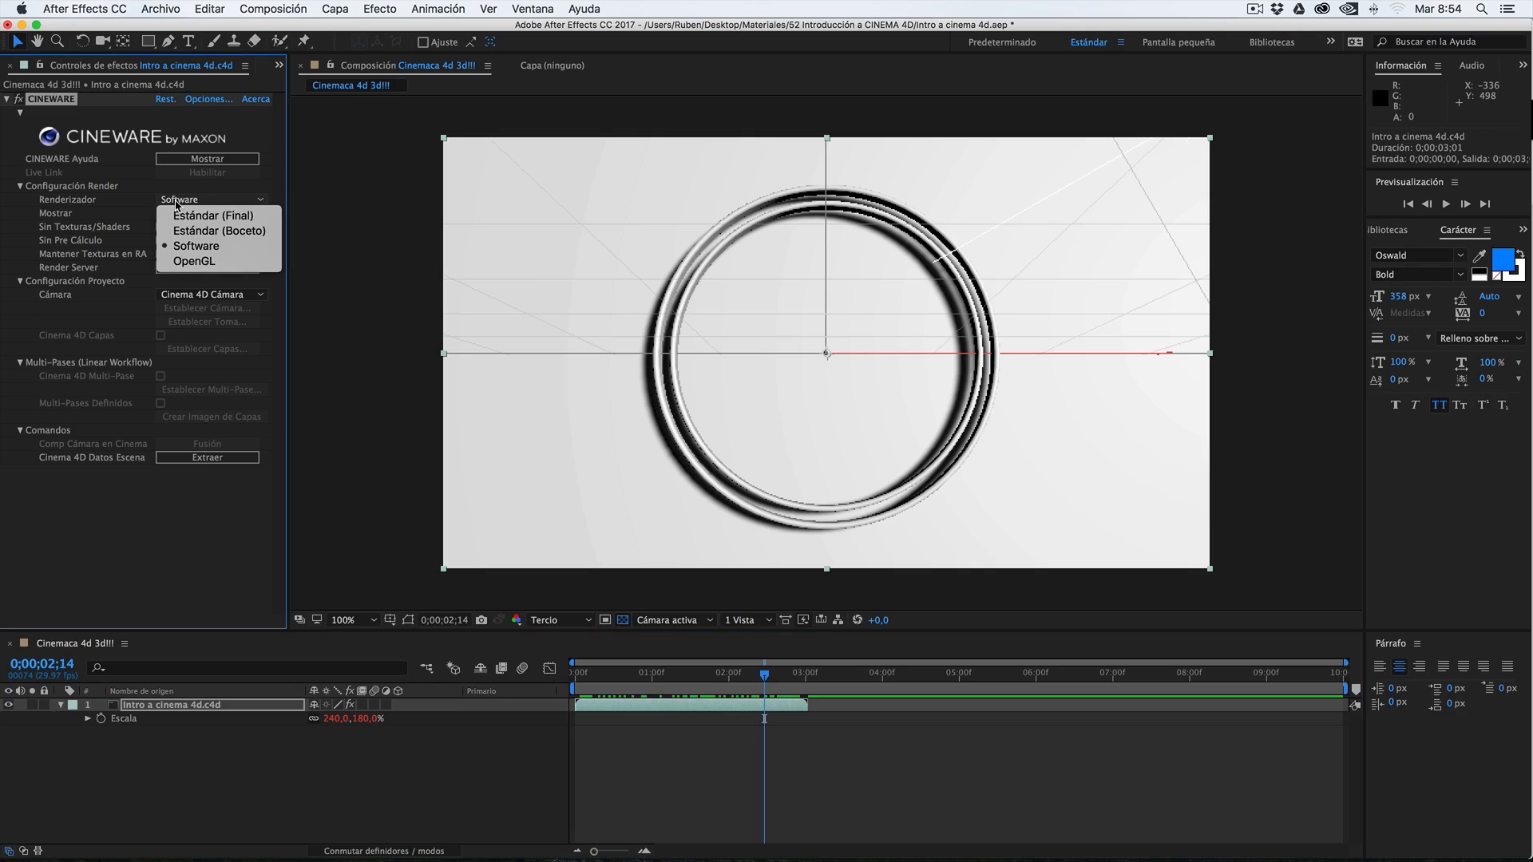
pyautogui.click(192, 232)
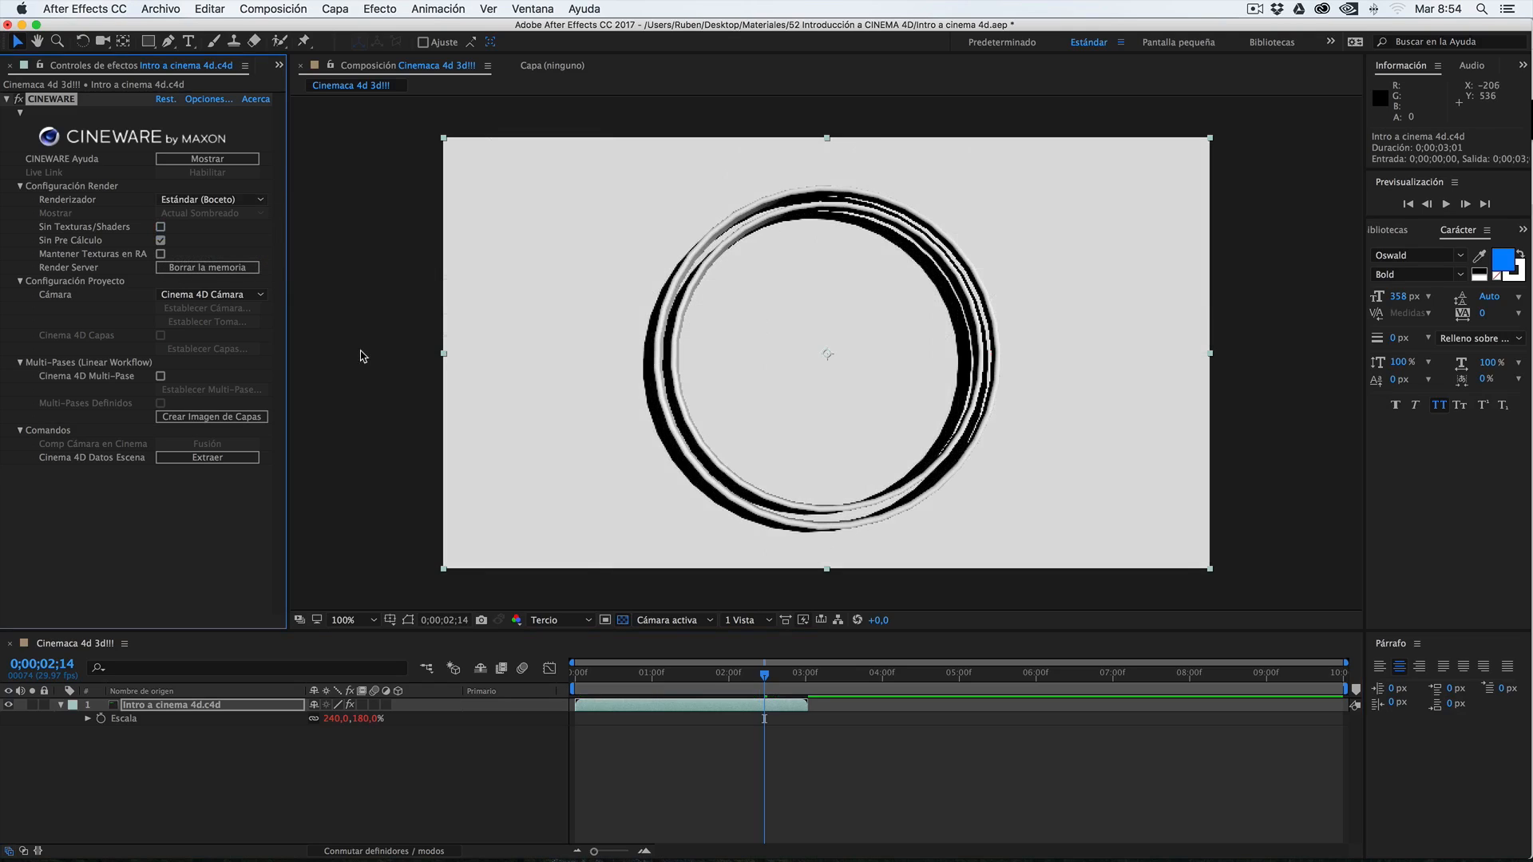
pyautogui.click(677, 684)
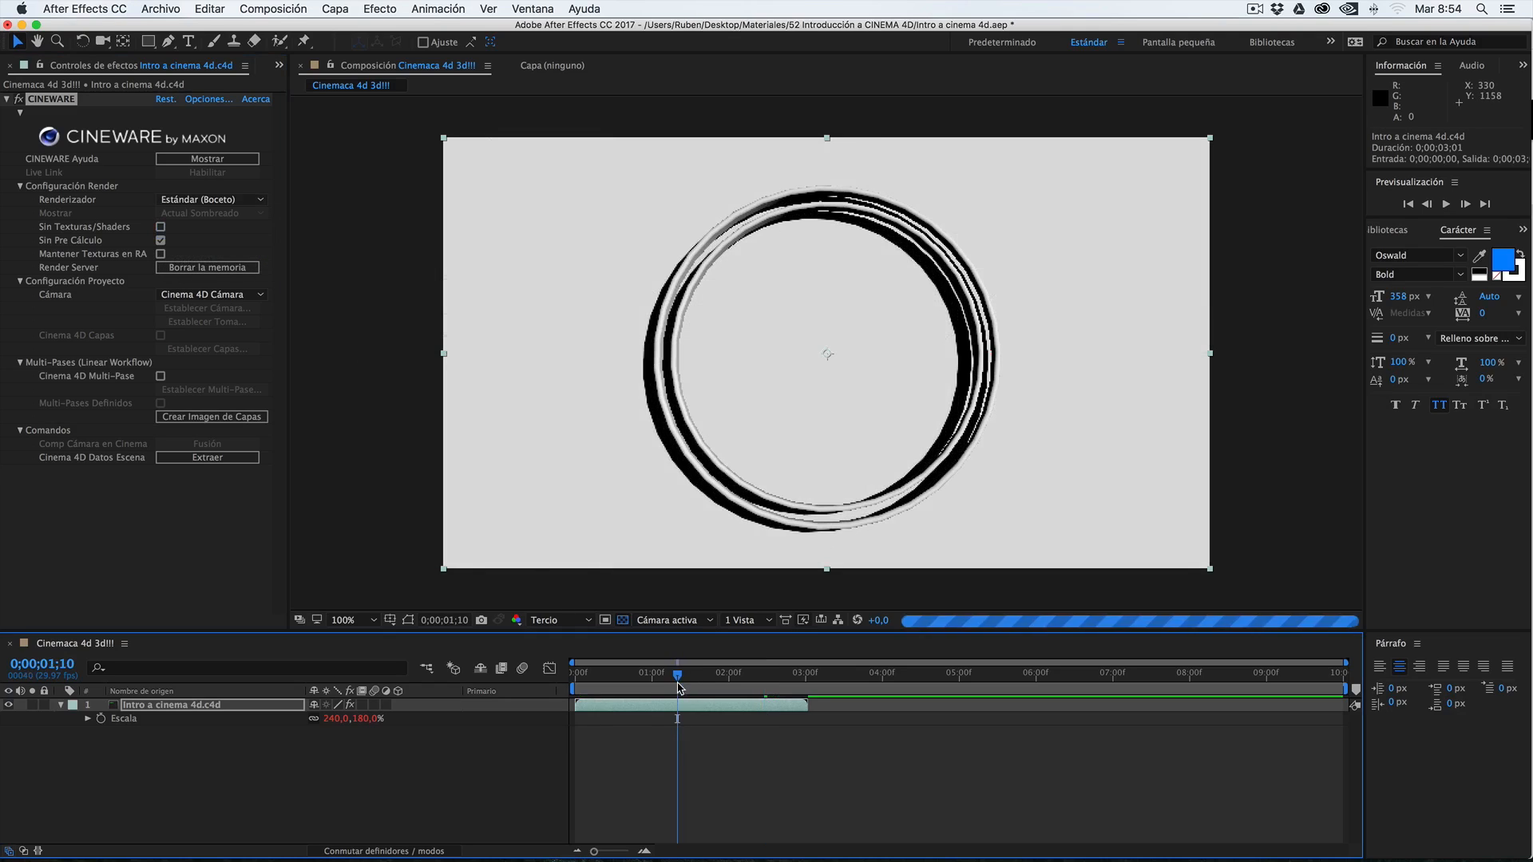
pyautogui.moveTo(669, 682); pyautogui.dragTo(757, 682)
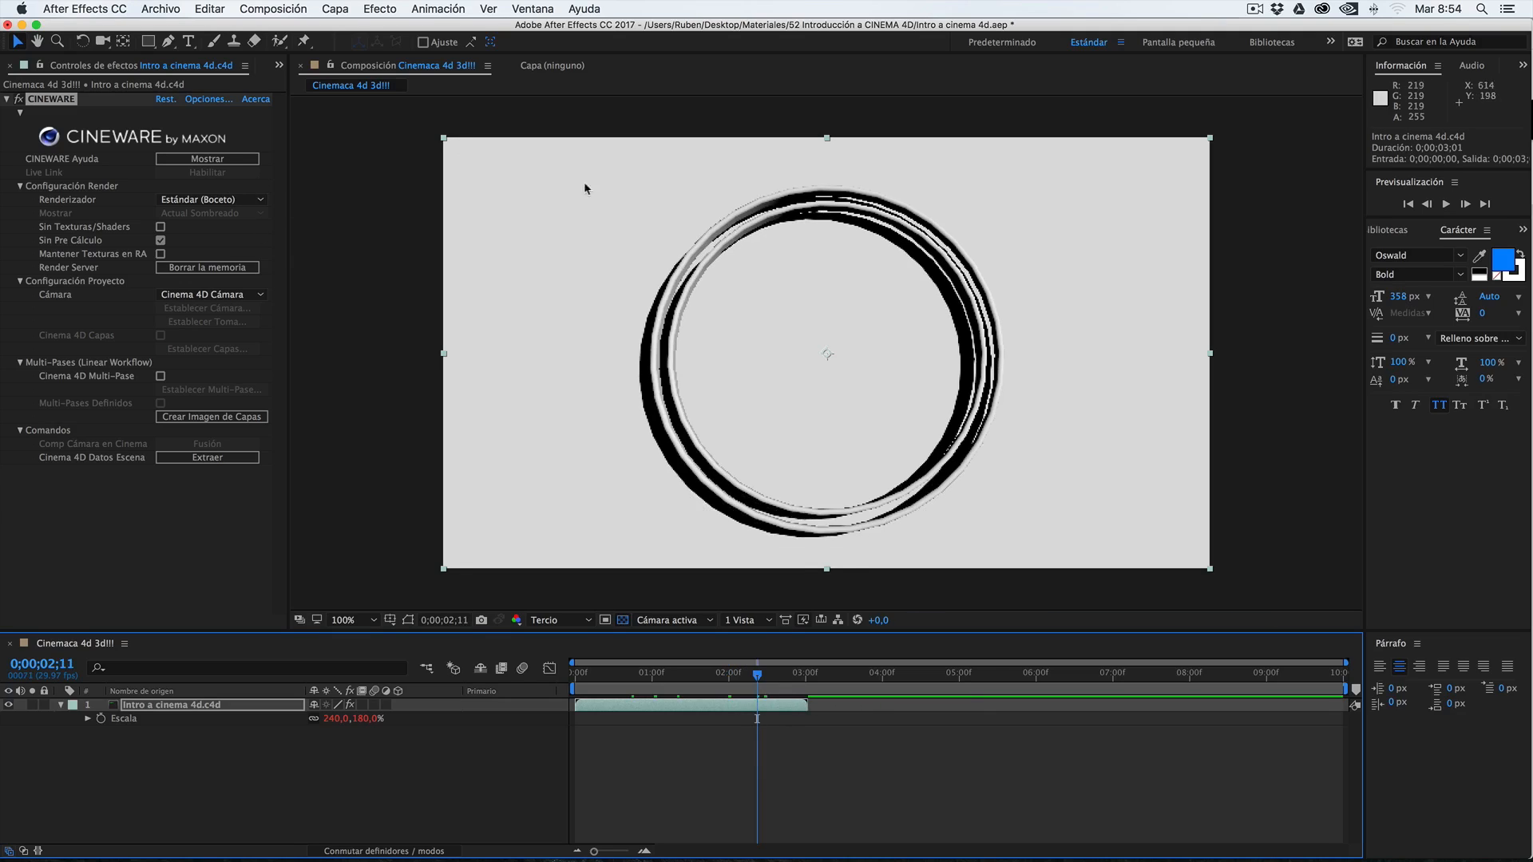
# Set the CINEWARE renderer to Estándar (Final)
pyautogui.click(185, 200)
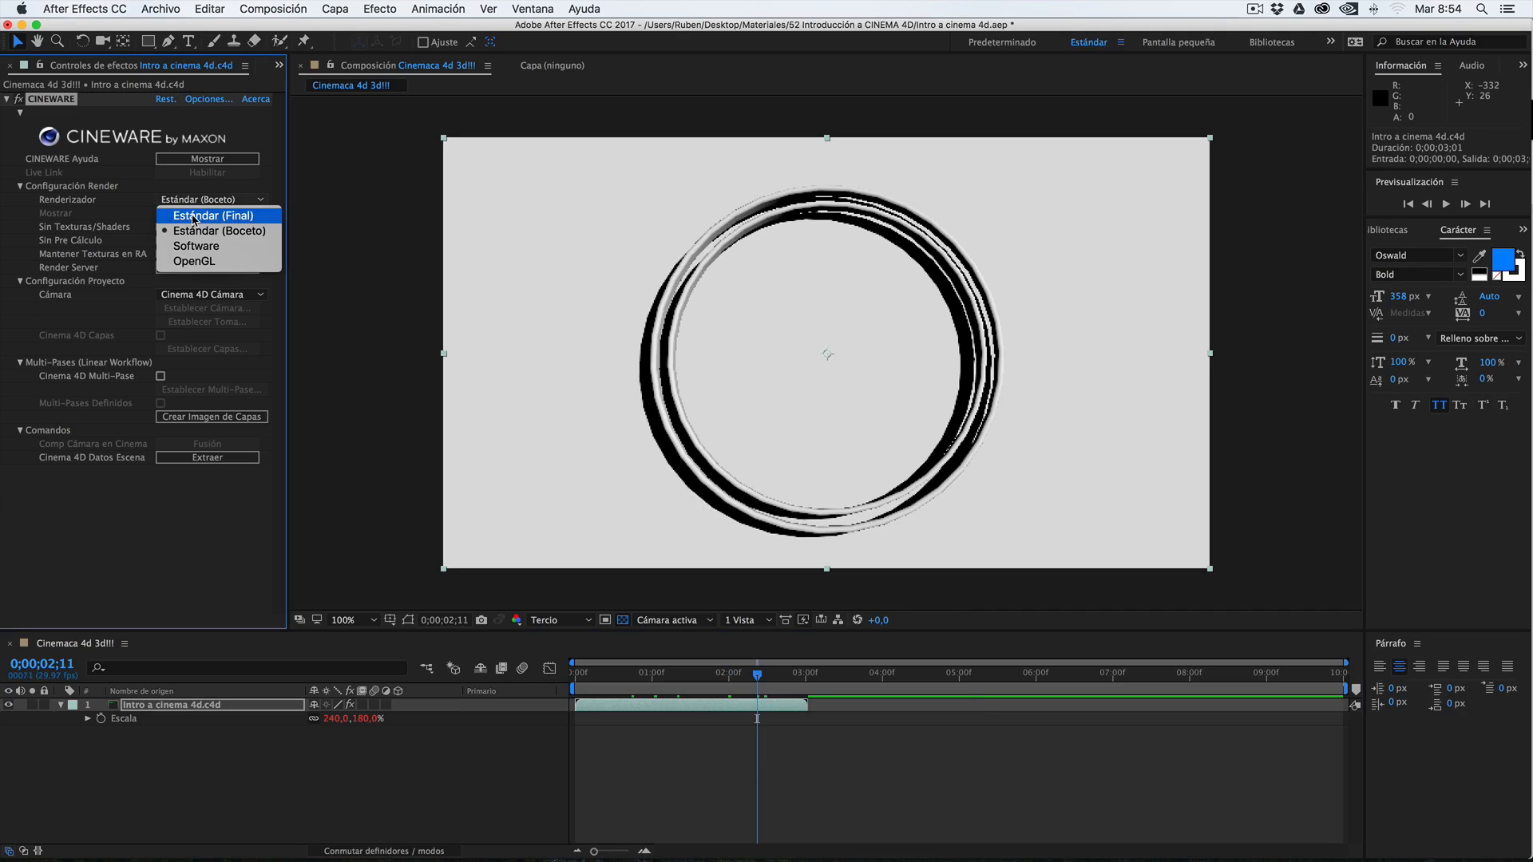
pyautogui.click(193, 216)
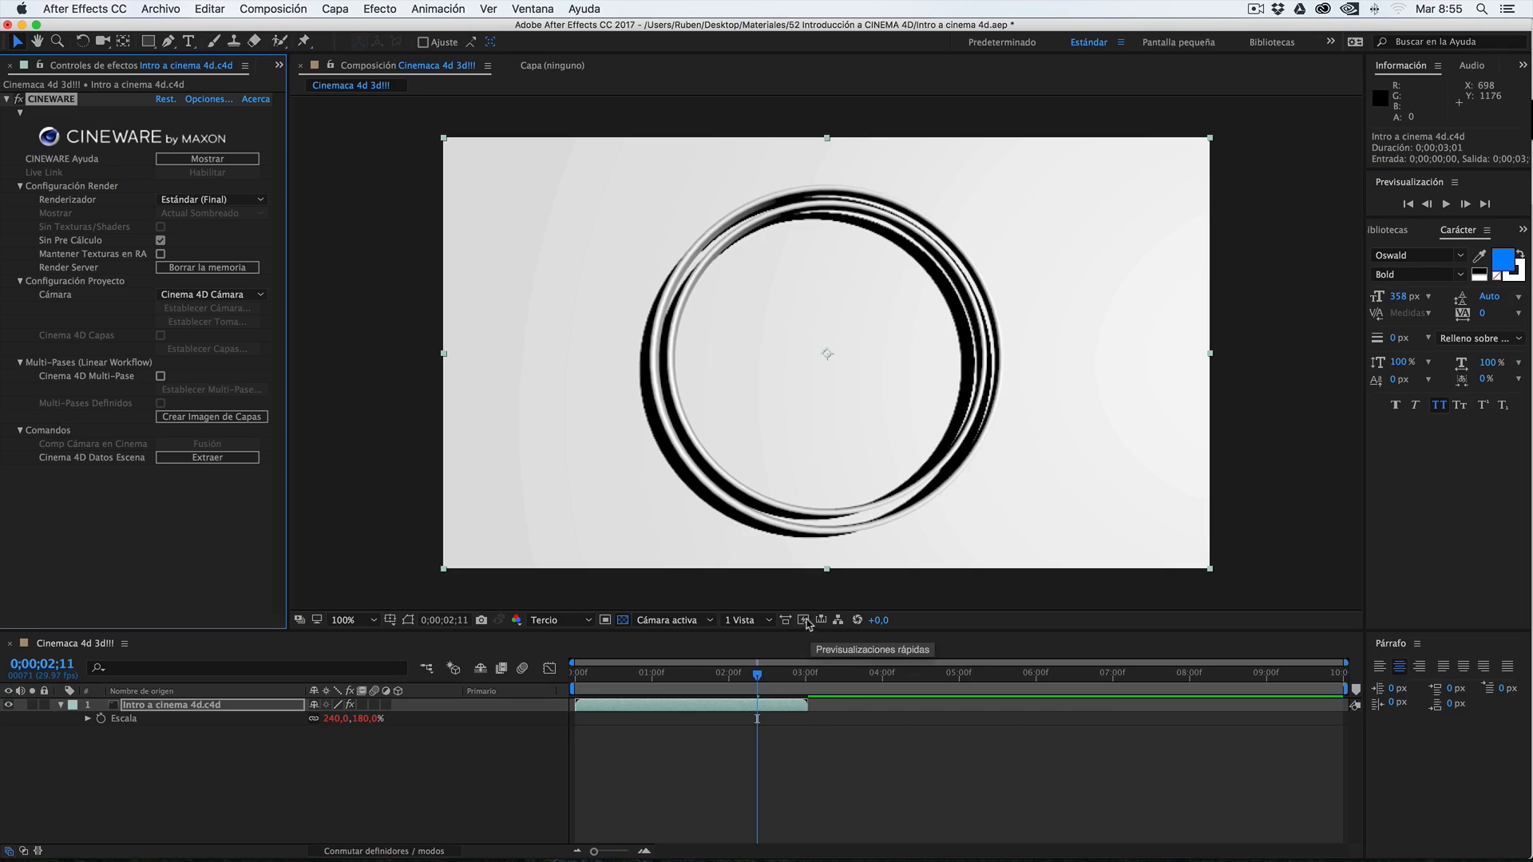
# Try the Borrador rápido fast preview mode in the composition and switch back to Desactivado (calidad final)
pyautogui.click(804, 622)
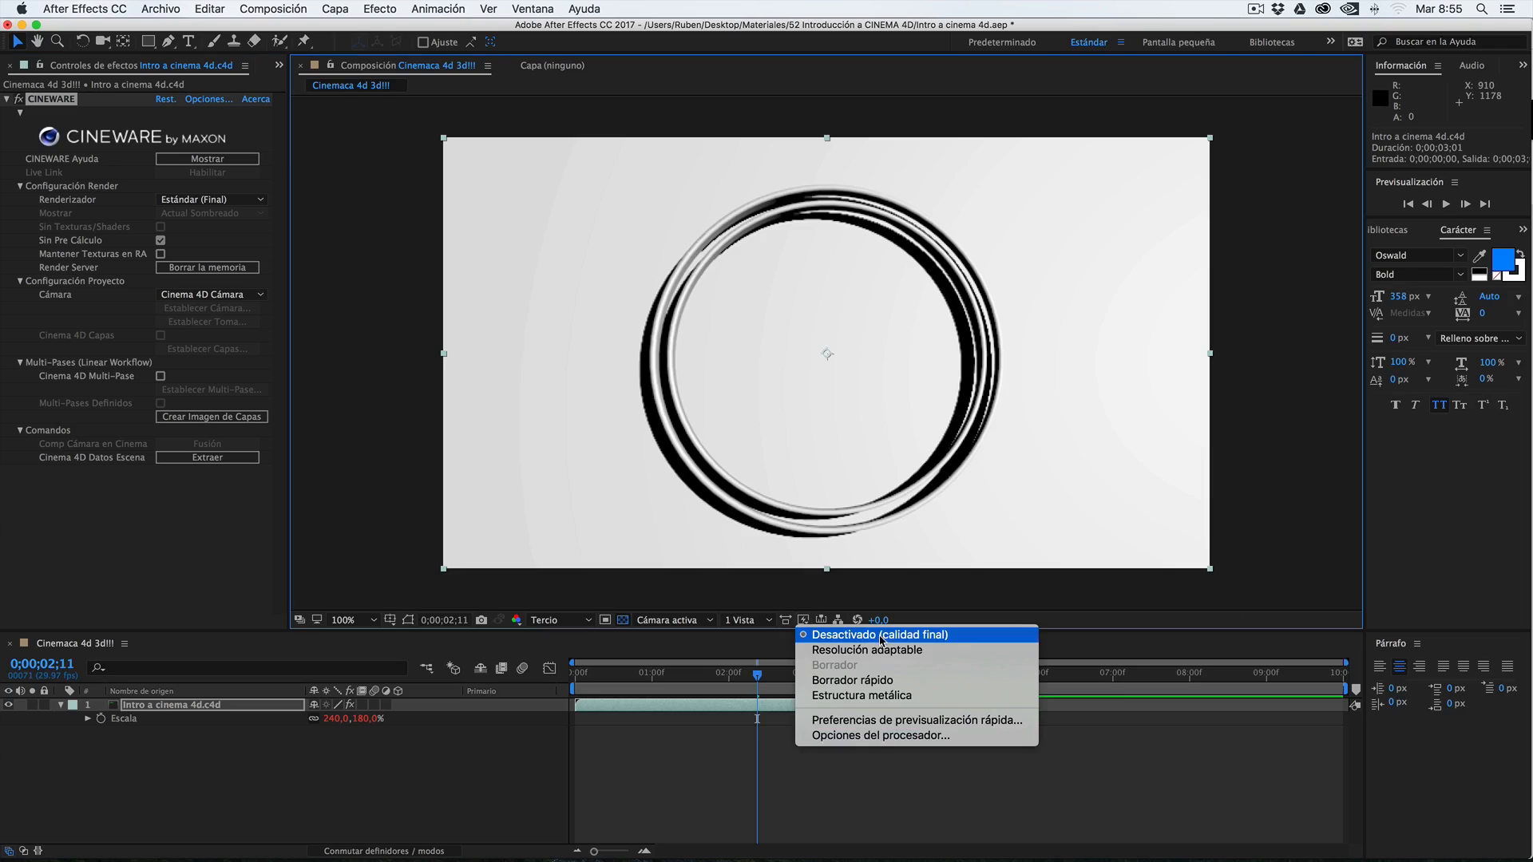
pyautogui.click(852, 680)
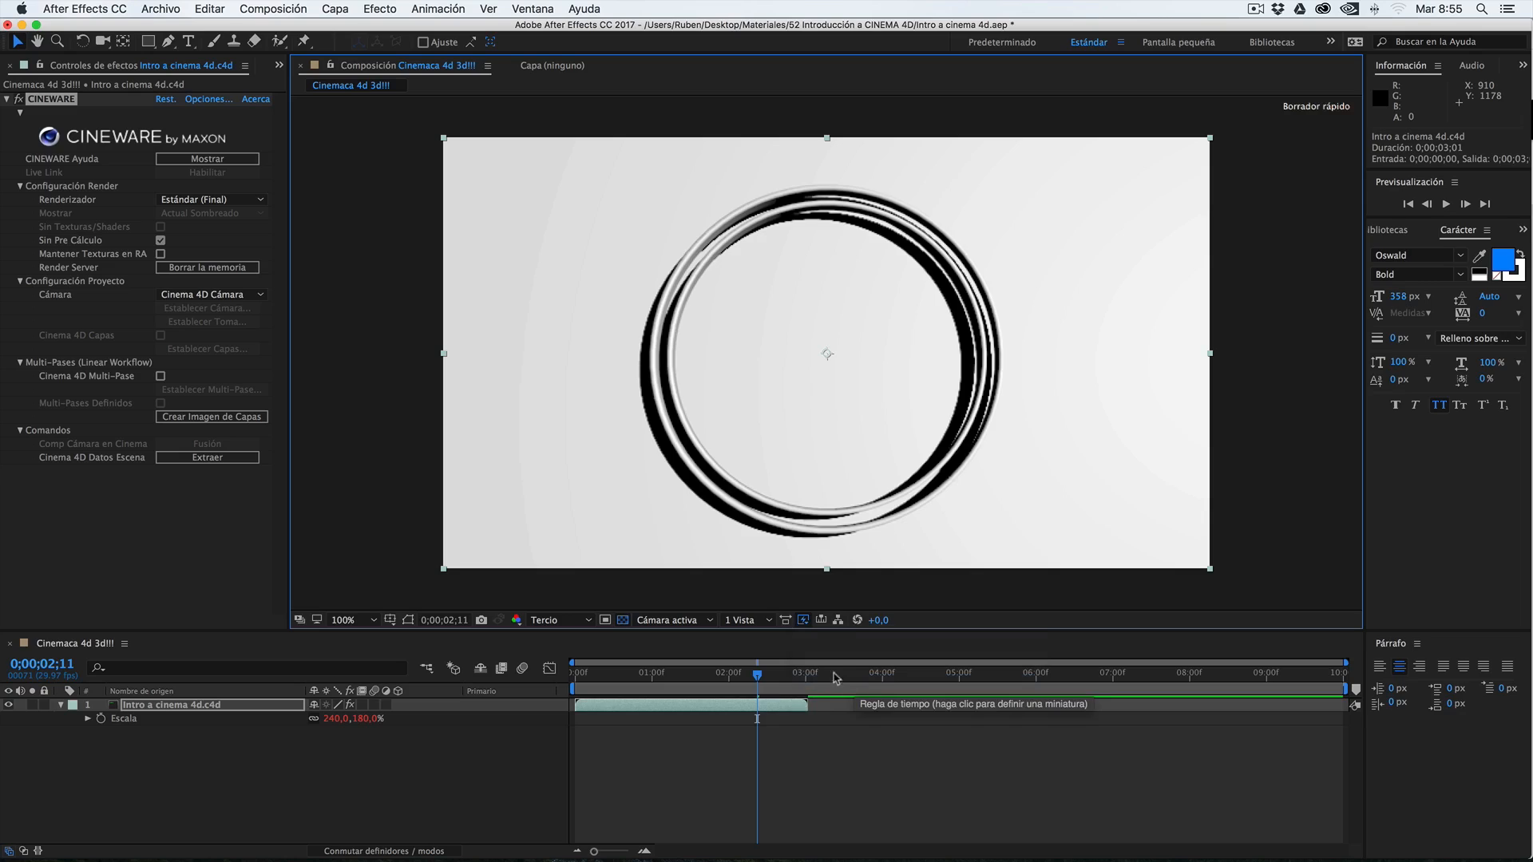
pyautogui.click(803, 622)
pyautogui.click(812, 630)
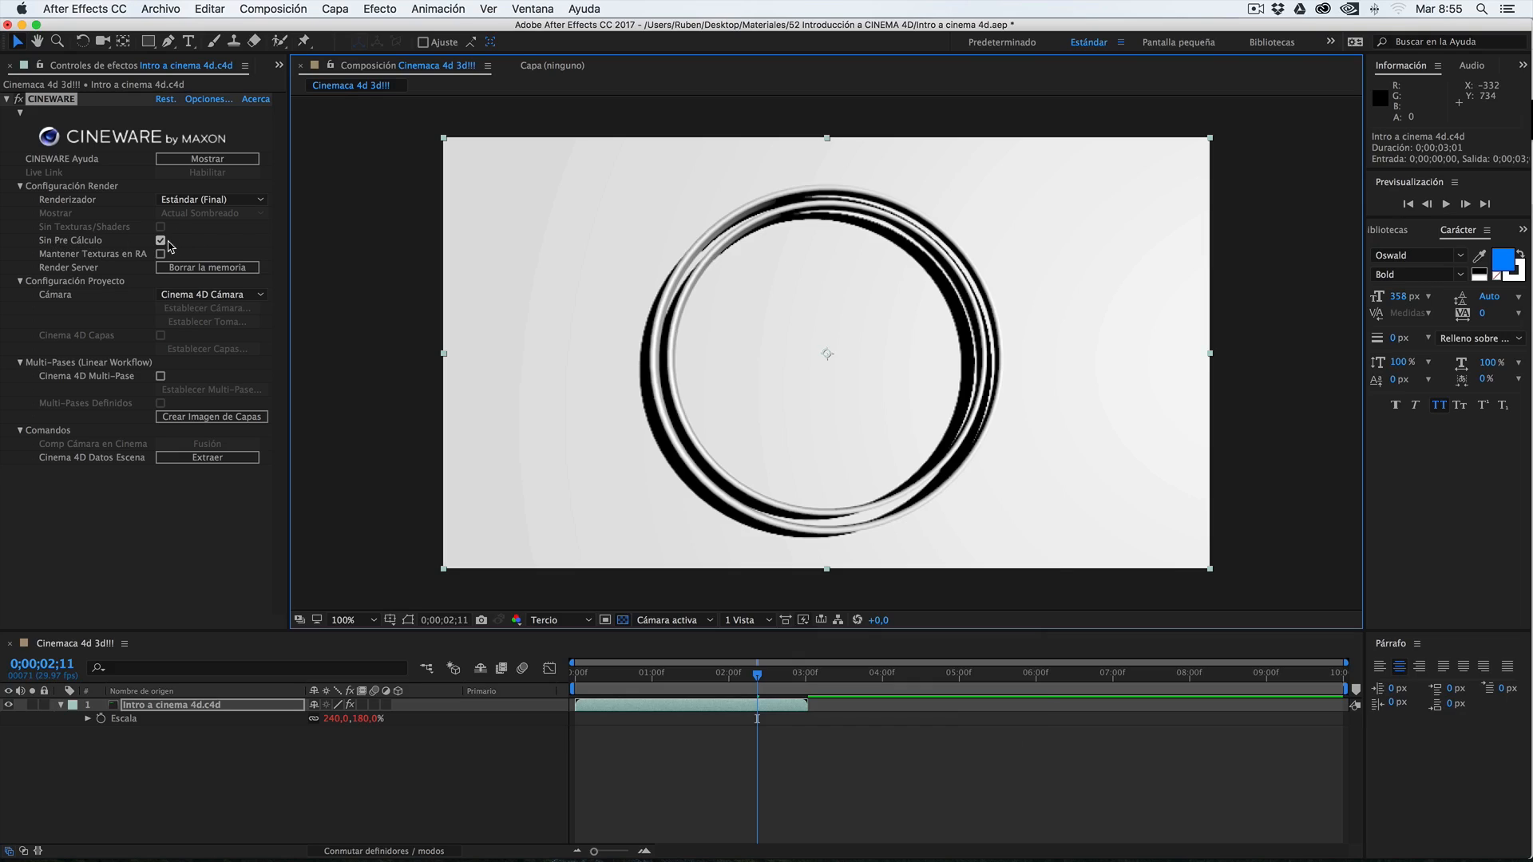
# Turn CINEWARE's Sin Pre Cálculo option off and on again, and enable Mantener Texturas en RAM
pyautogui.click(159, 241)
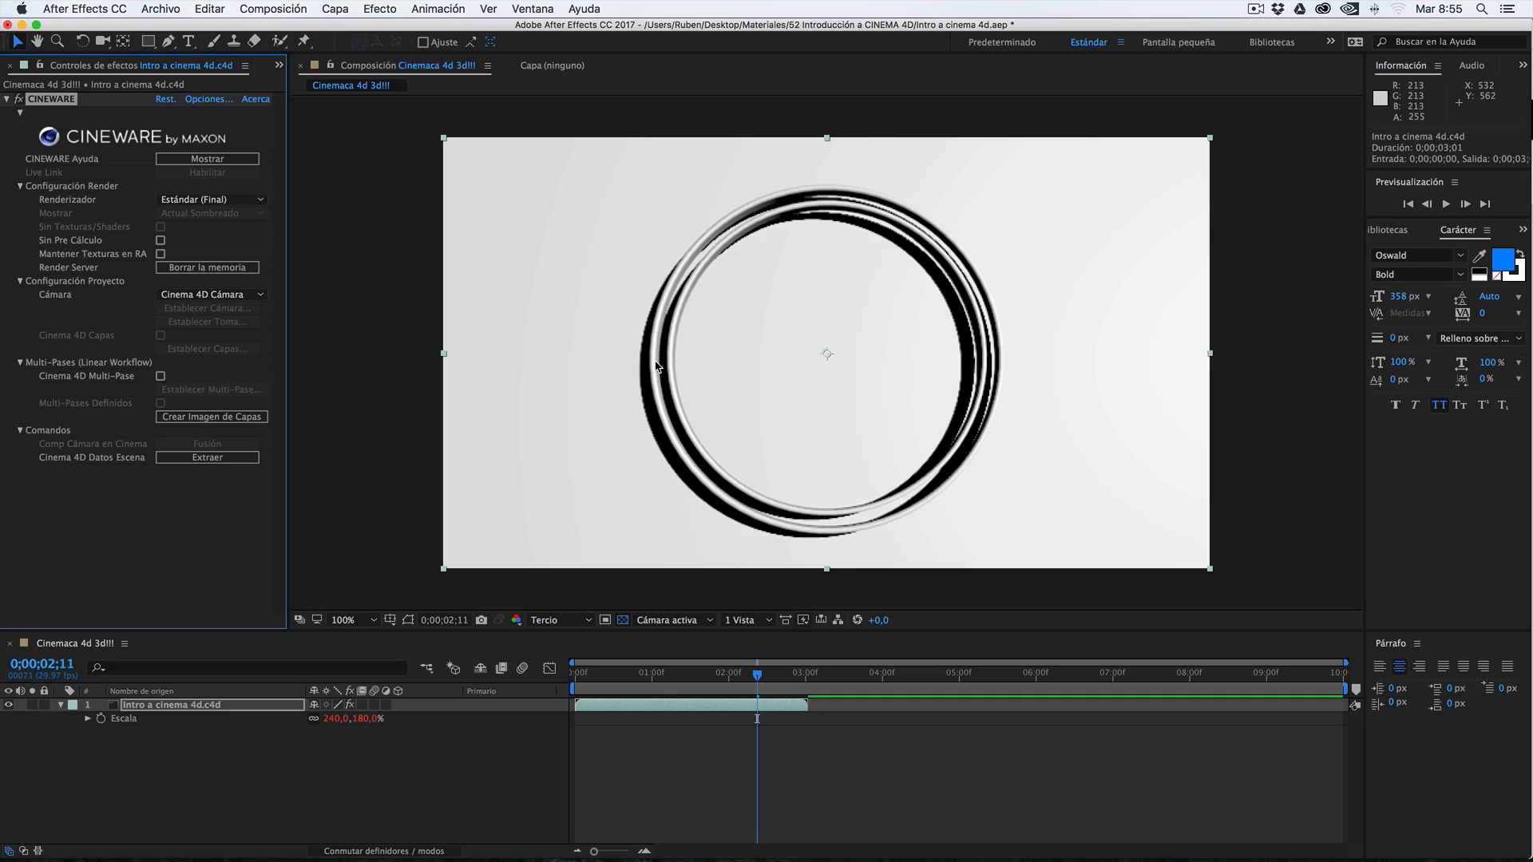
pyautogui.click(160, 240)
pyautogui.click(161, 254)
# Extract the CINEMA 4D scene data from the Intro a cinema 4d.c4d layer into the composition
pyautogui.click(213, 710)
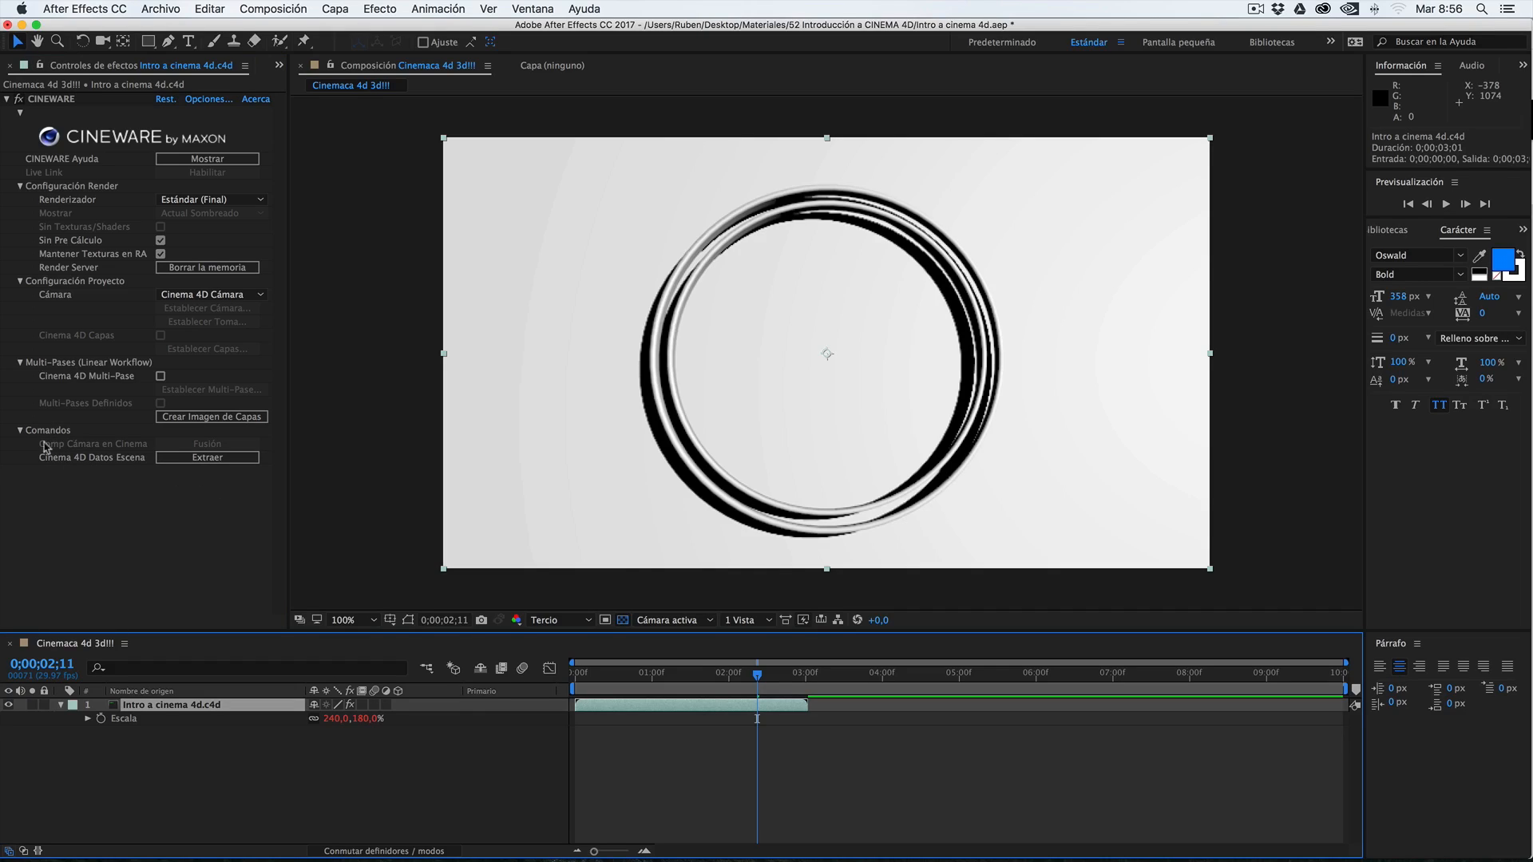
pyautogui.click(199, 460)
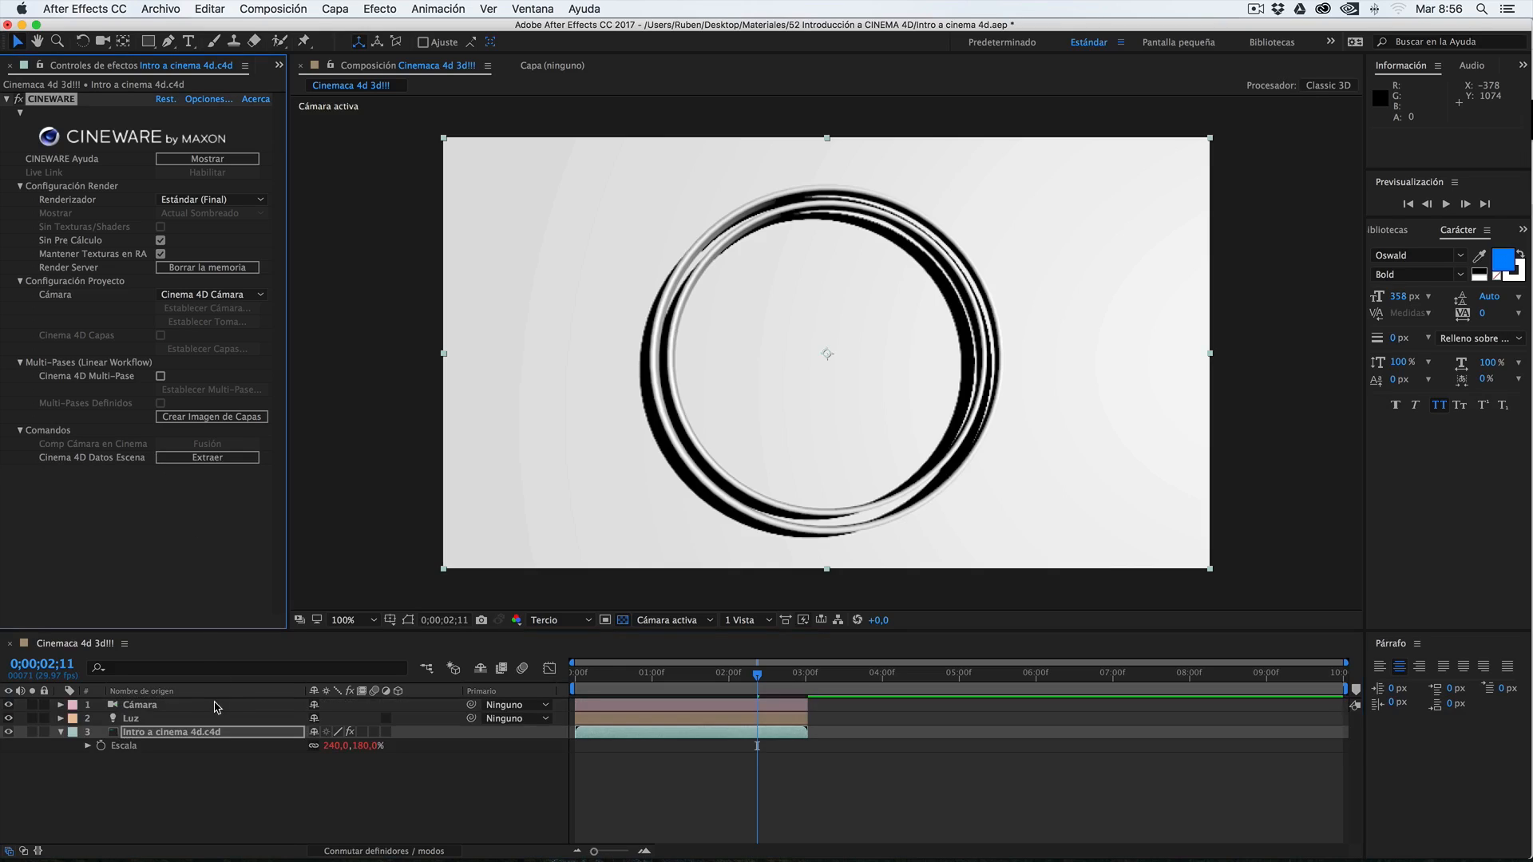
# Inspect the extracted Cámara and Luz layers by selecting each in turn
pyautogui.click(131, 719)
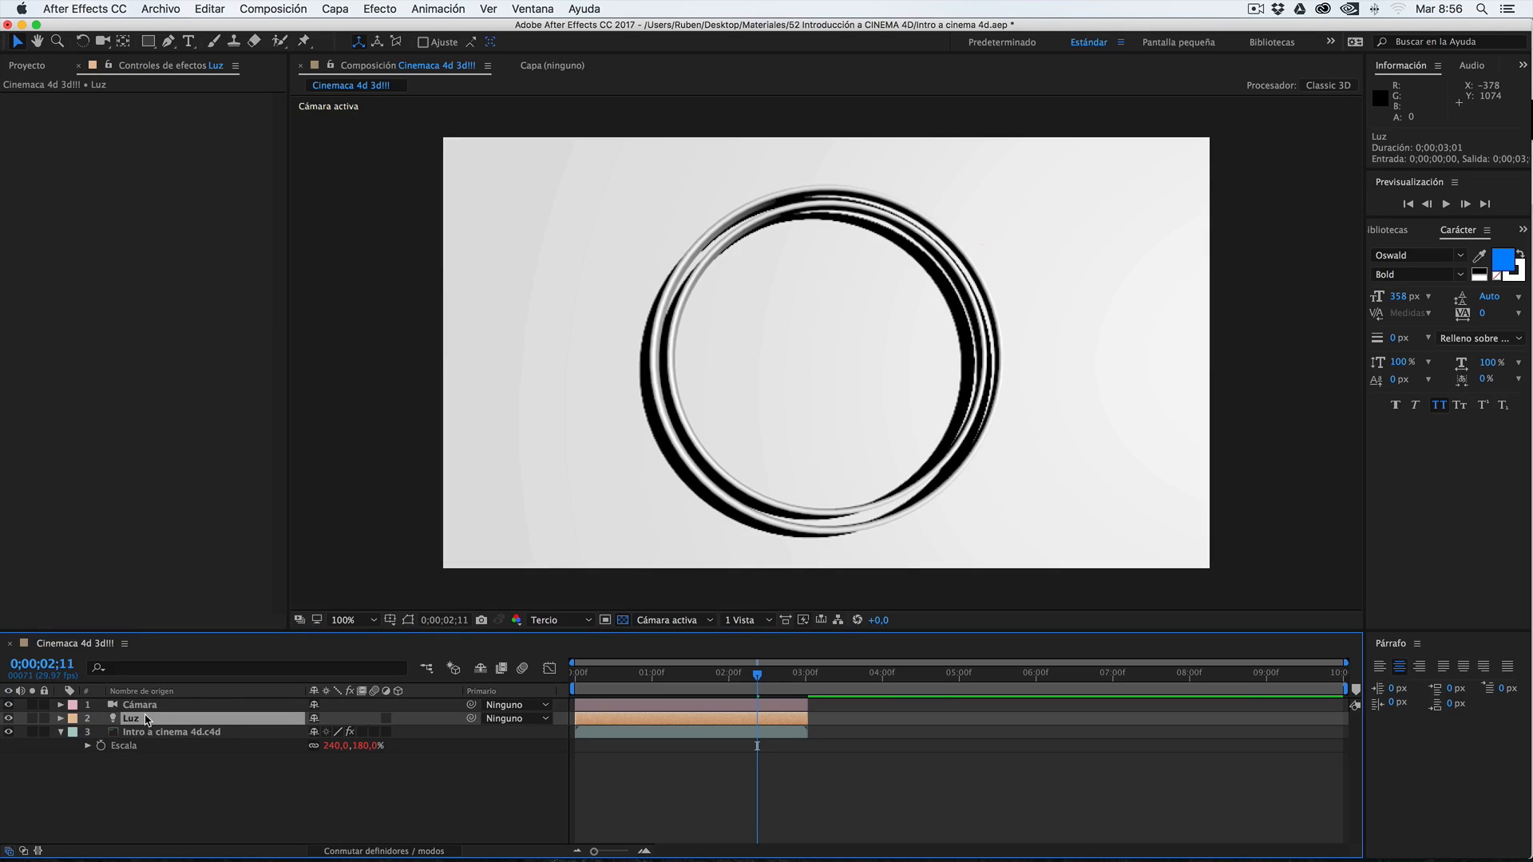
pyautogui.click(142, 706)
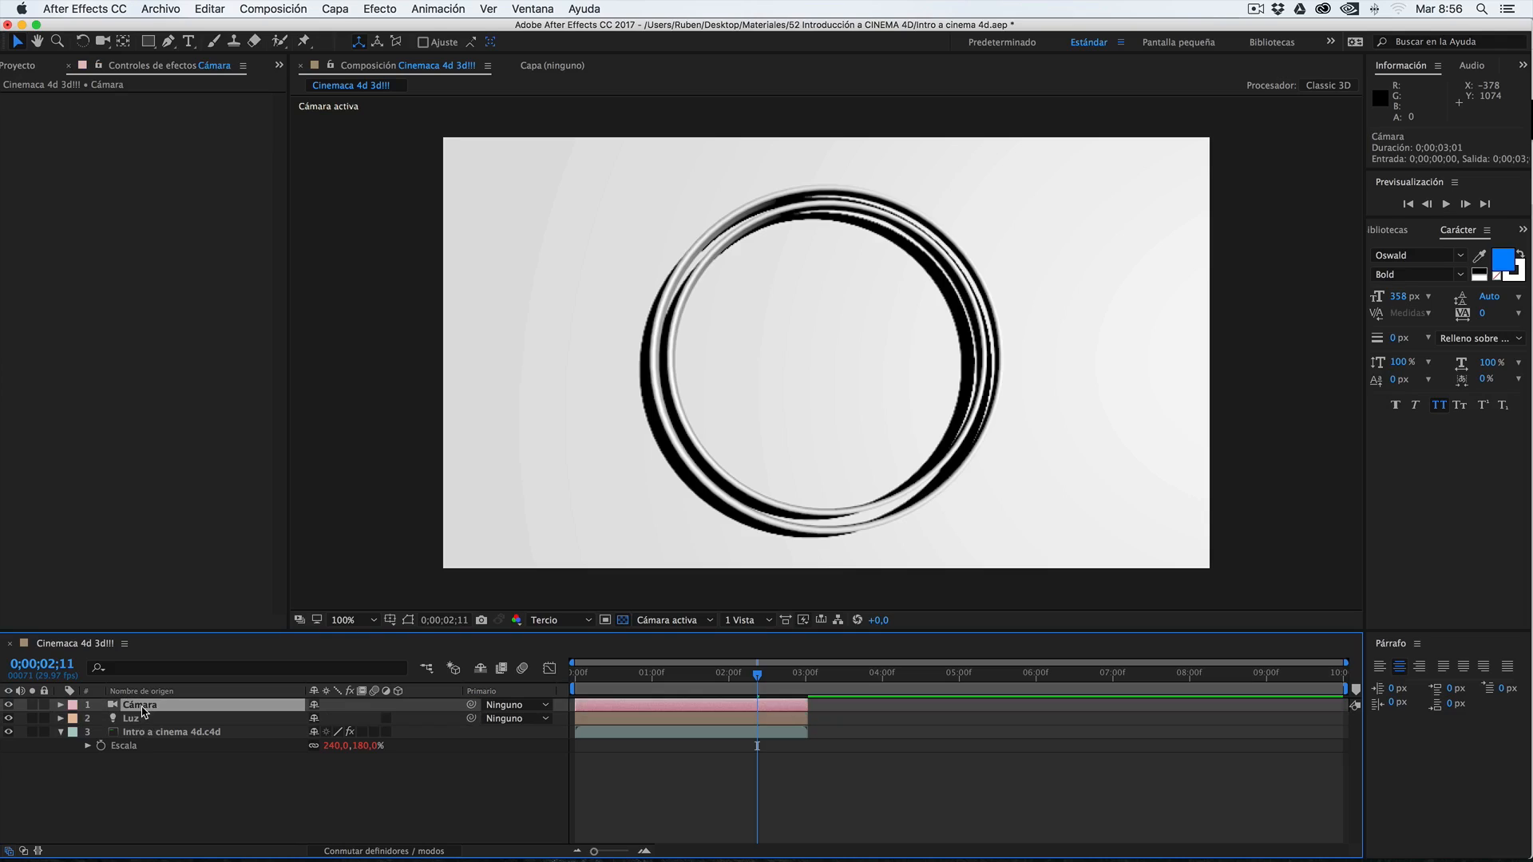
pyautogui.click(142, 719)
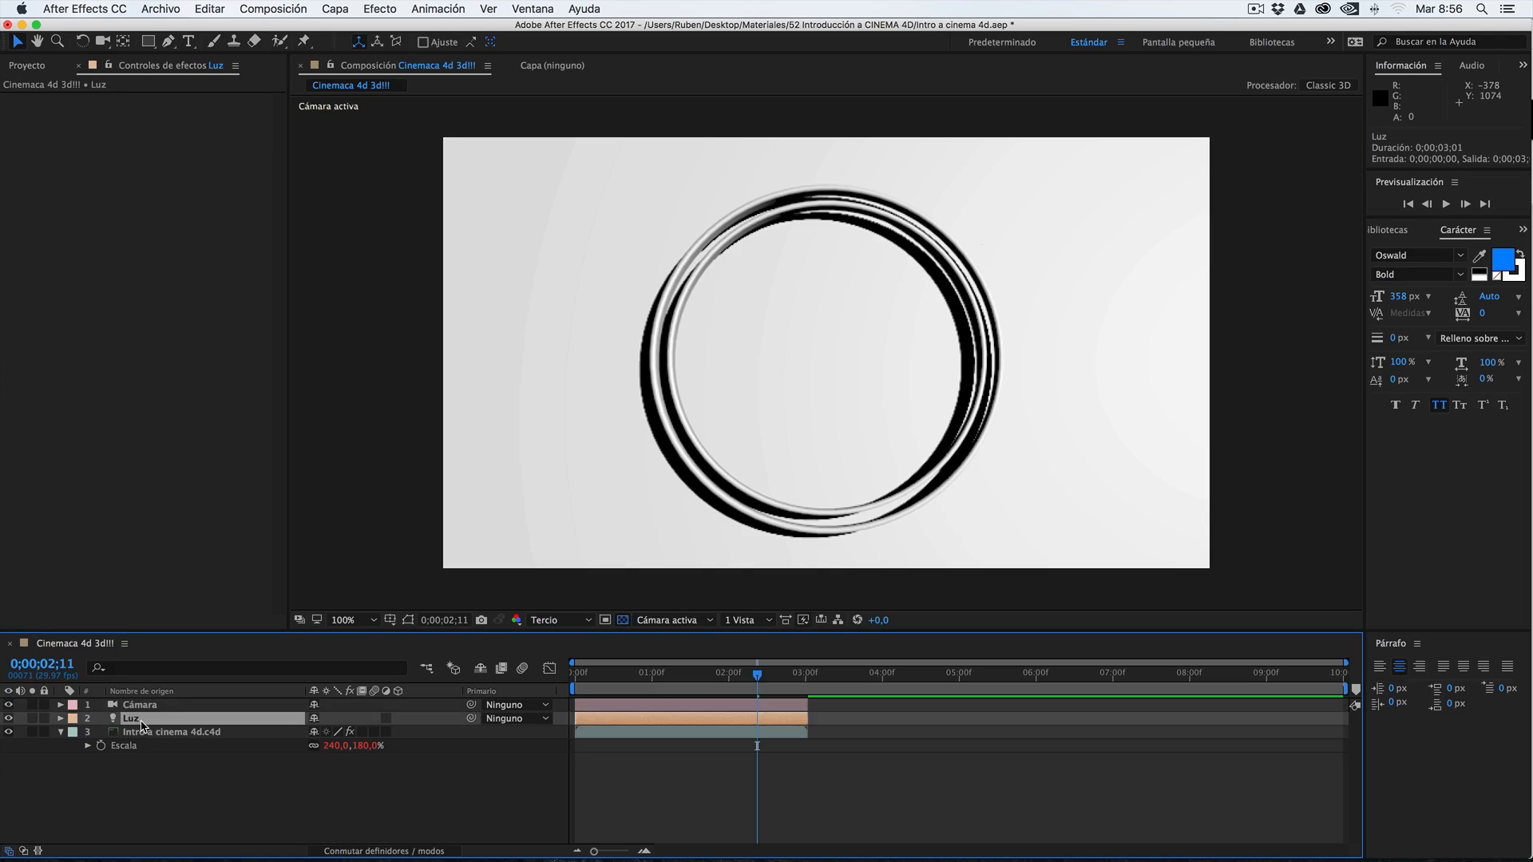
pyautogui.click(146, 707)
pyautogui.click(148, 718)
pyautogui.click(155, 707)
pyautogui.click(153, 719)
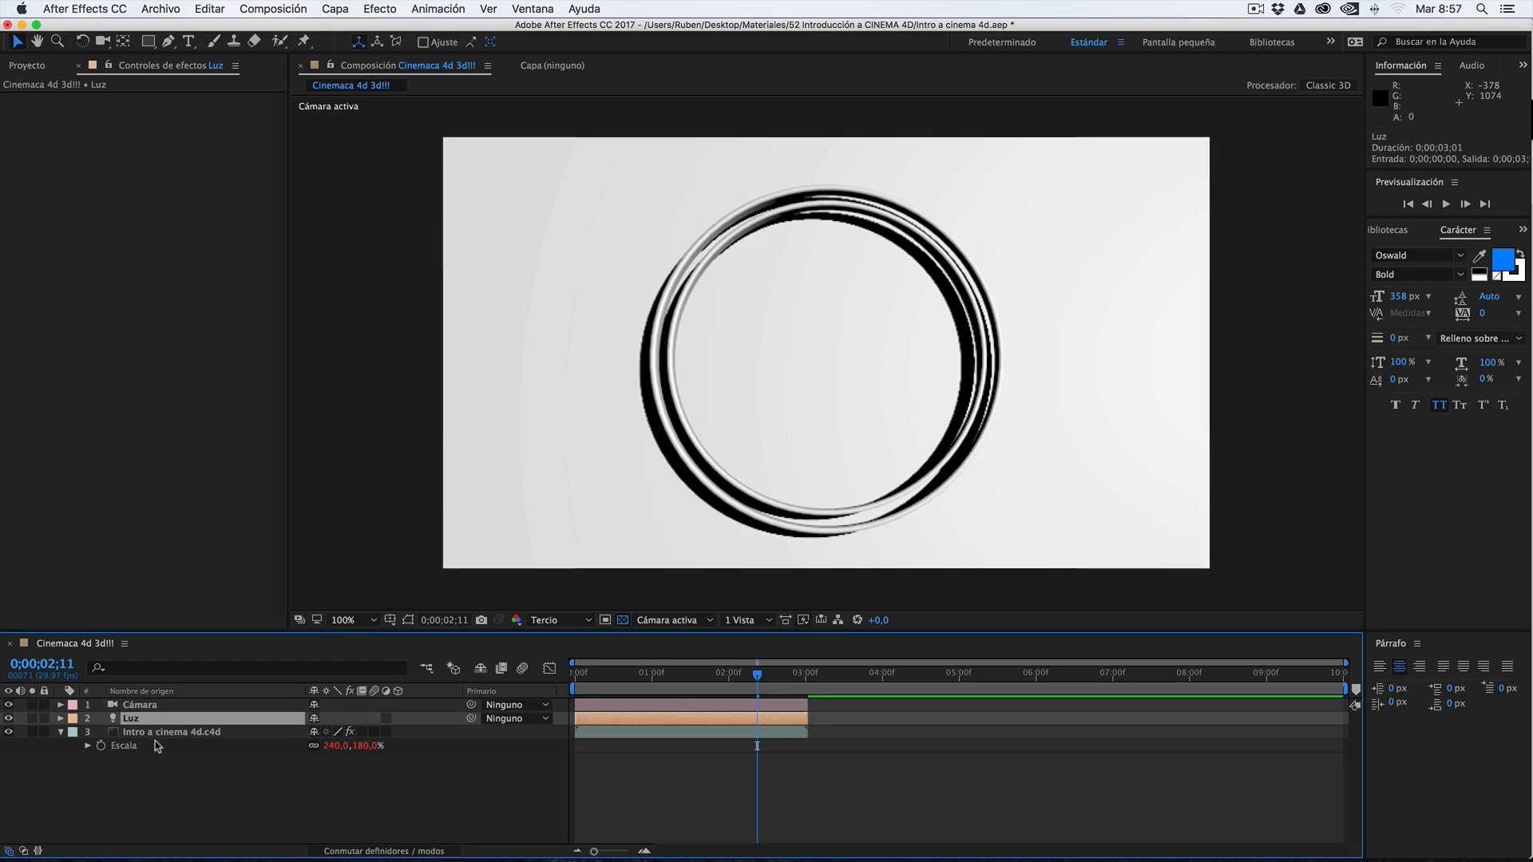
# Create a 1920 x 1080 px dark grey solid named Sólido Gris oscuro 1 and scale it down over the ring
pyautogui.rightClick(192, 779)
pyautogui.moveTo(246, 683)
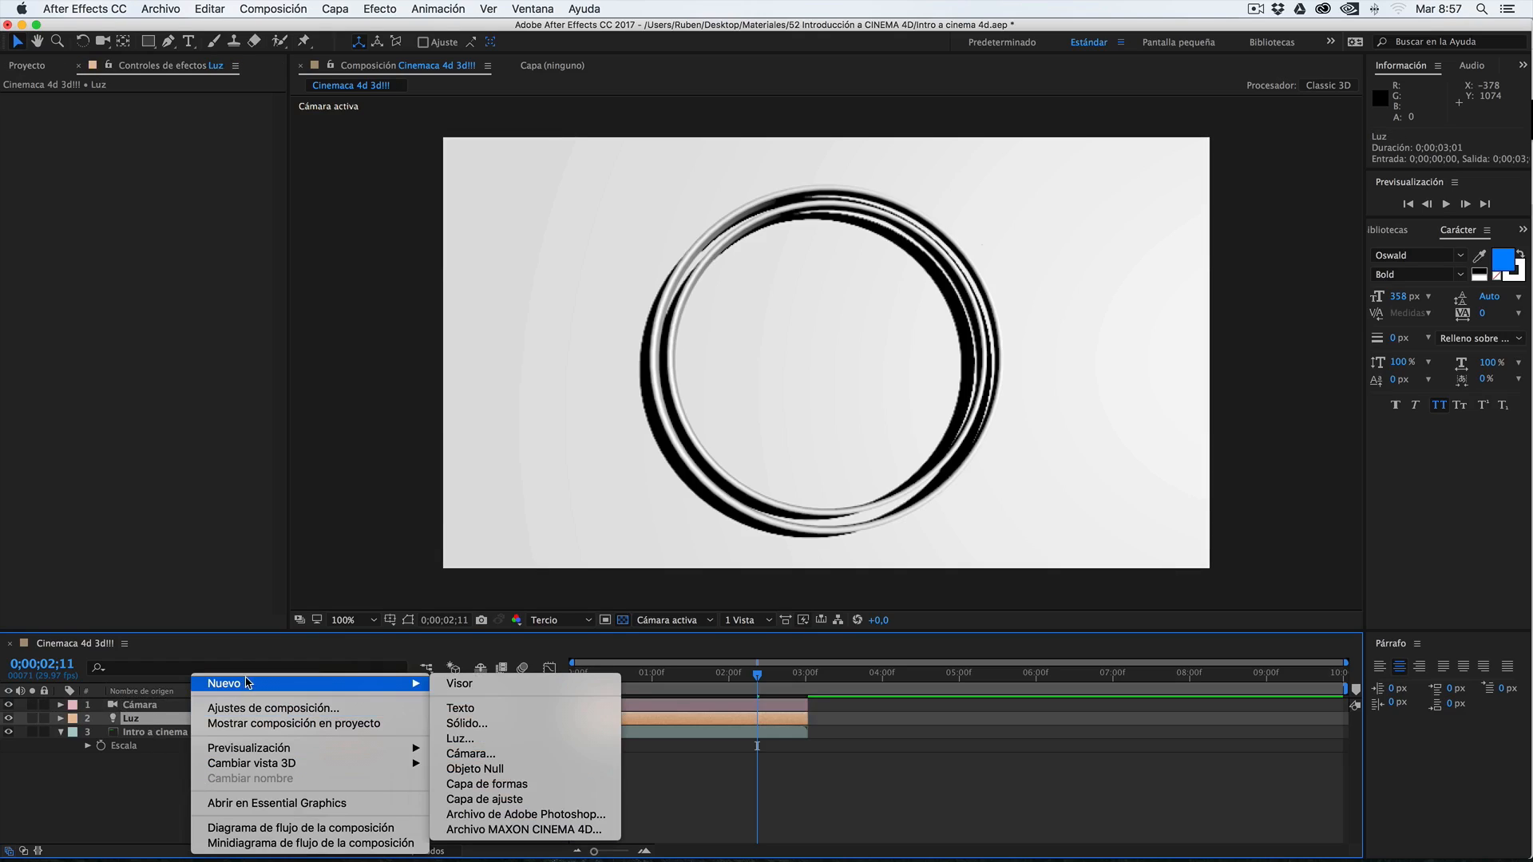
pyautogui.click(484, 724)
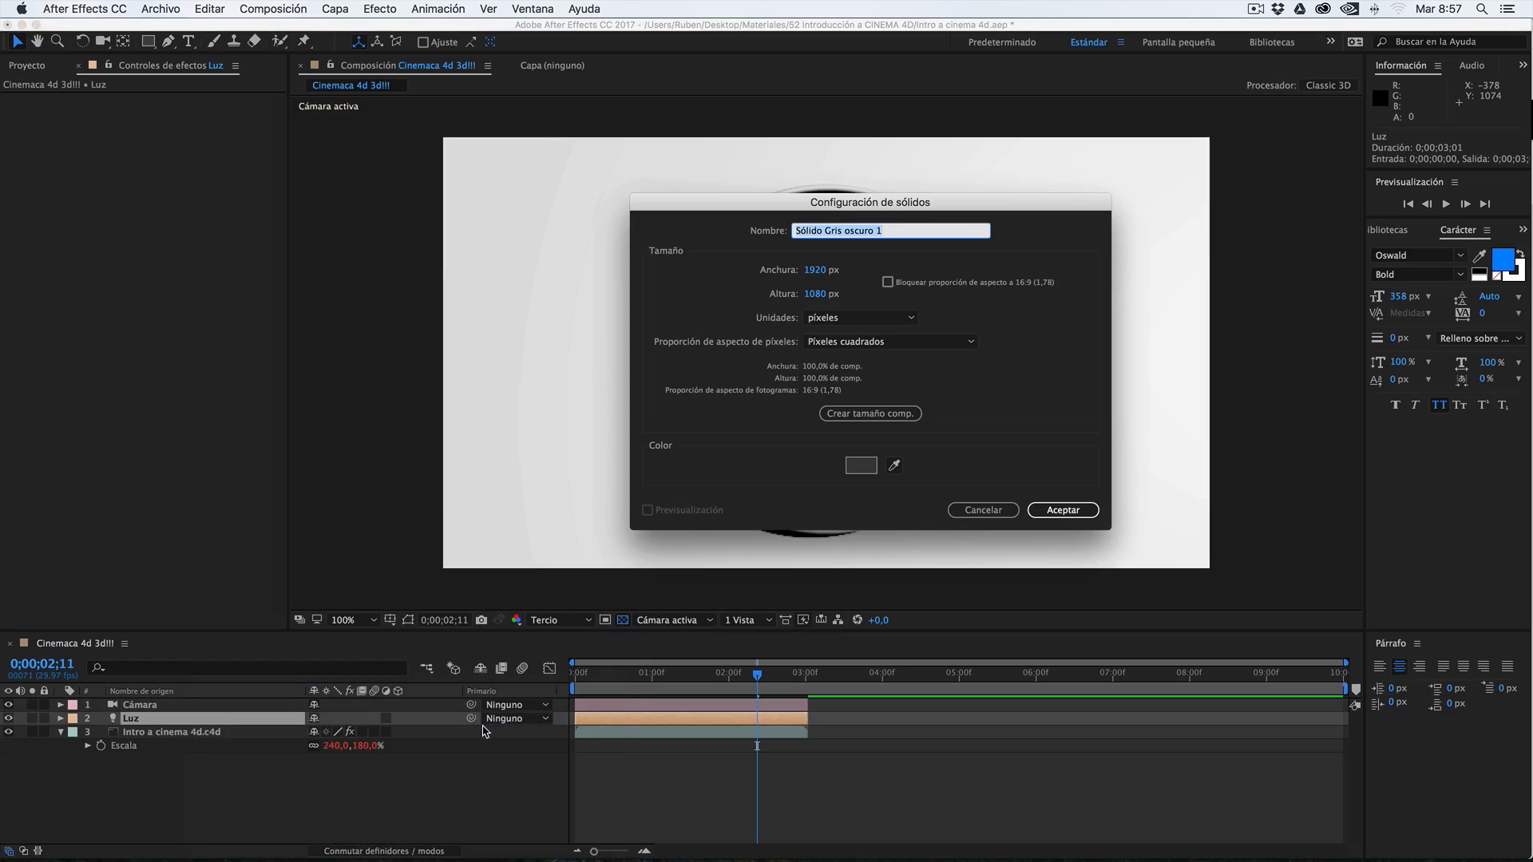
pyautogui.click(1066, 511)
pyautogui.moveTo(445, 143); pyautogui.dragTo(694, 247)
# Make Sólido Gris oscuro 1 a 3D layer and move it in front of the ring
pyautogui.click(212, 722)
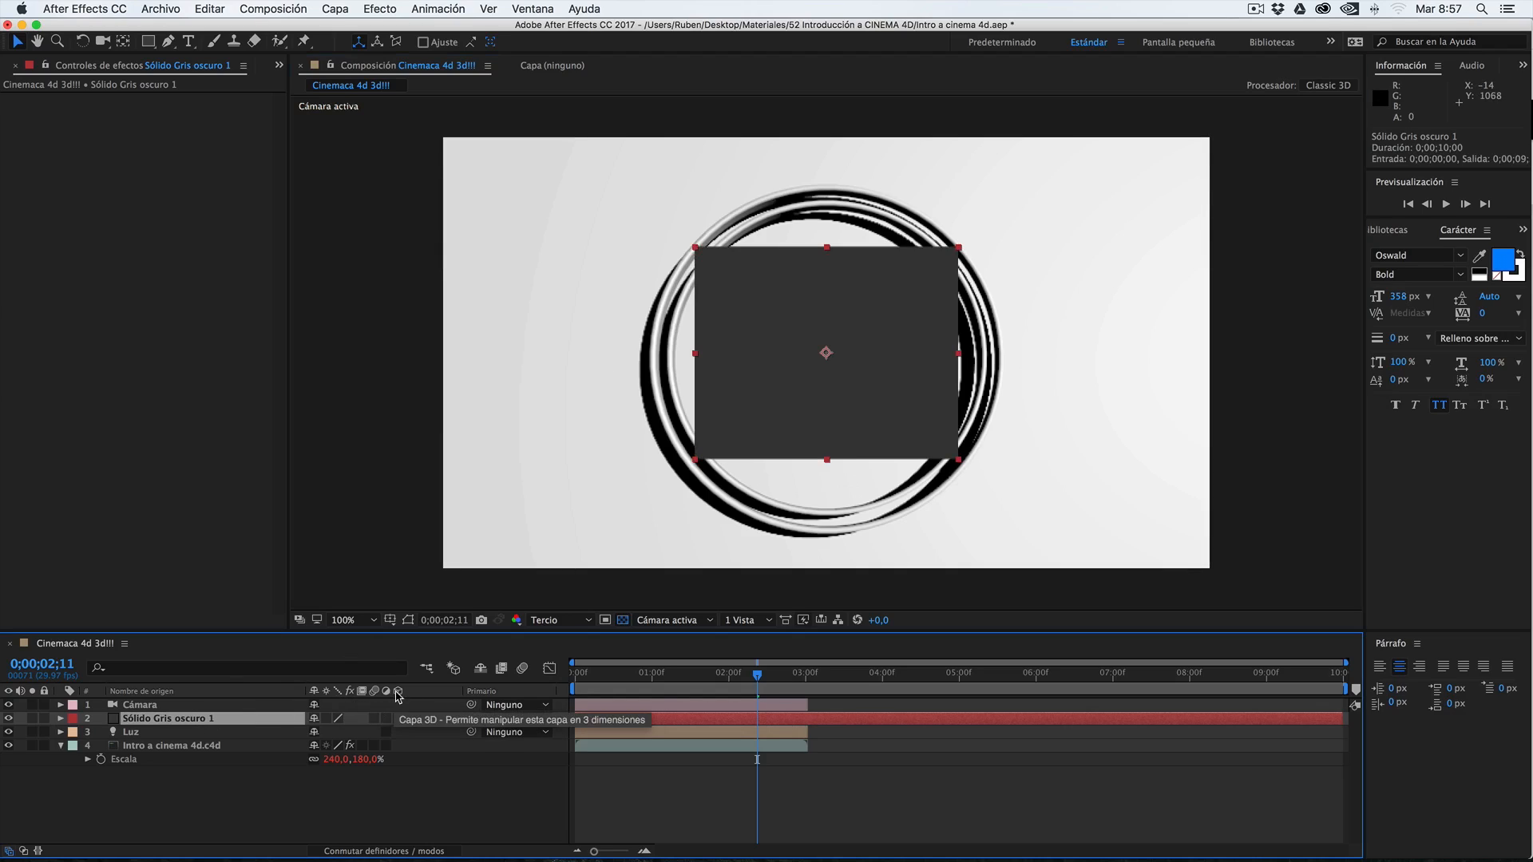
pyautogui.click(398, 719)
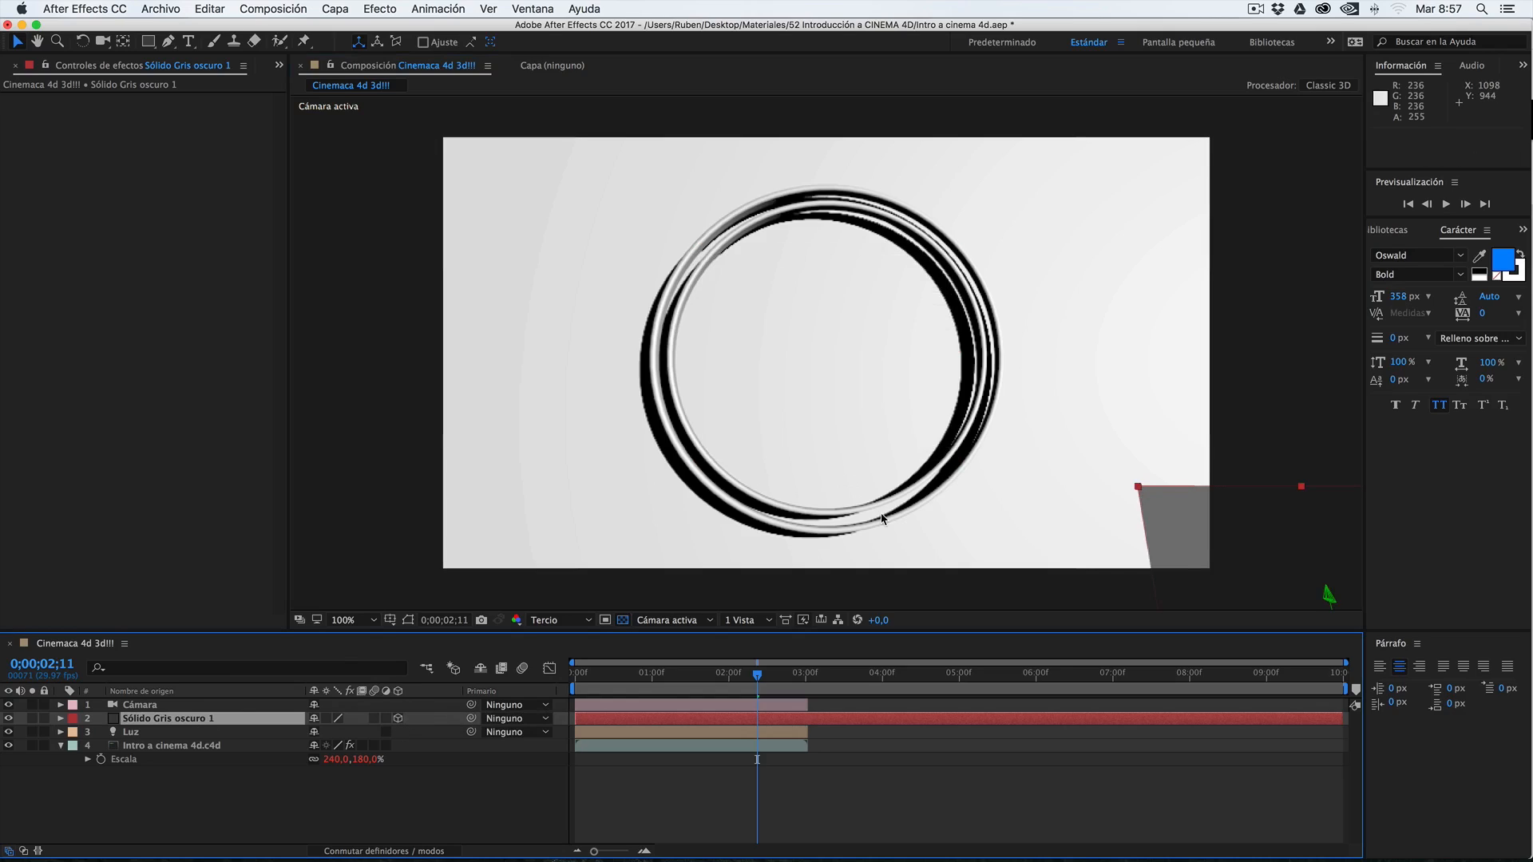
pyautogui.moveTo(1140, 495); pyautogui.dragTo(688, 261)
# Check how the 3D solid follows the extracted camera at 0;00;00;09 and 0;00;02;01
pyautogui.moveTo(754, 675); pyautogui.dragTo(599, 679)
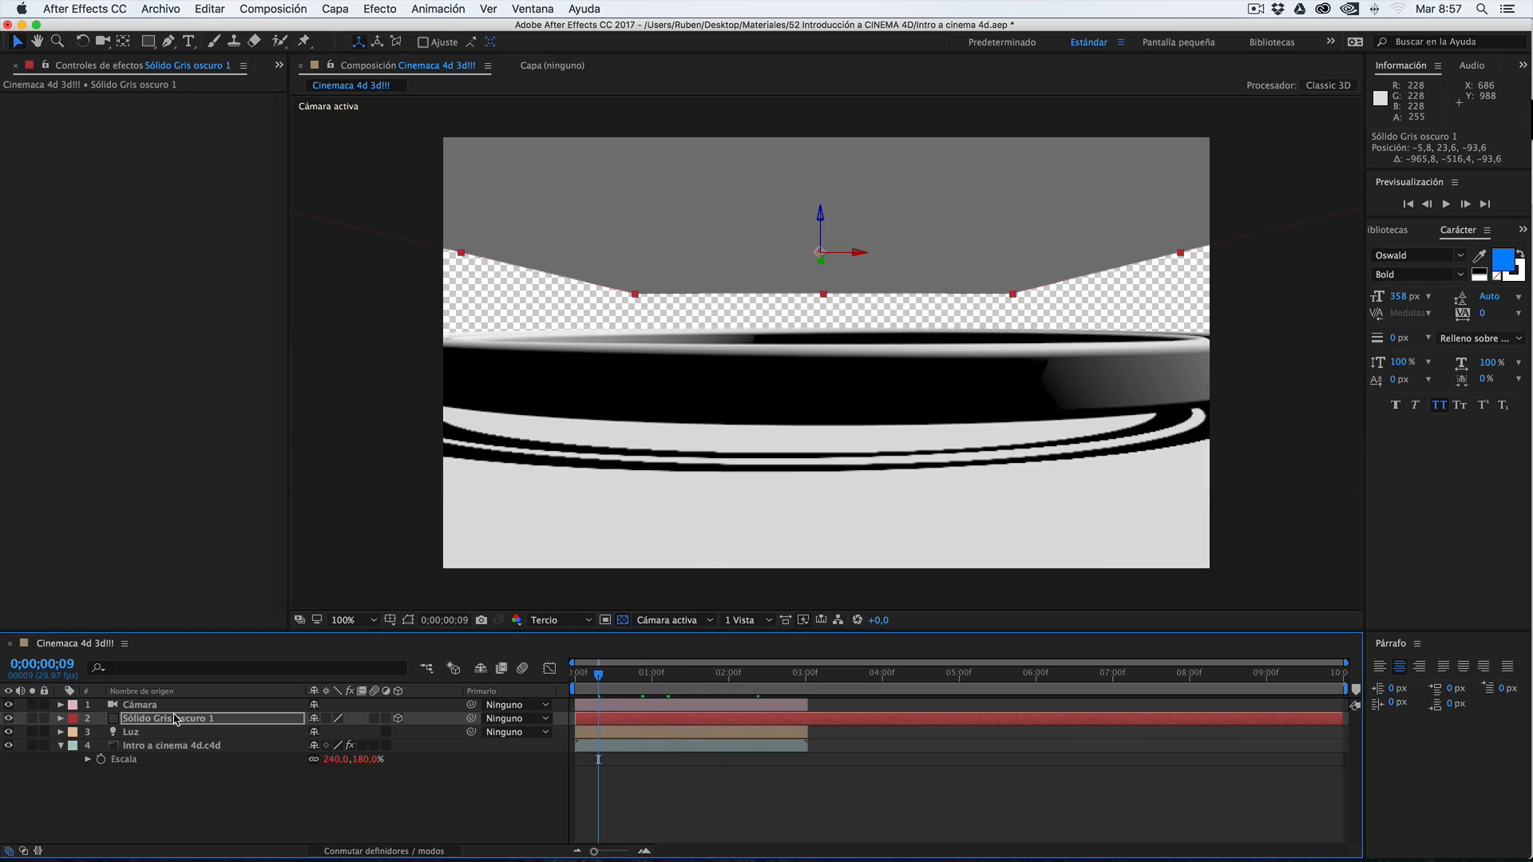
pyautogui.click(146, 721)
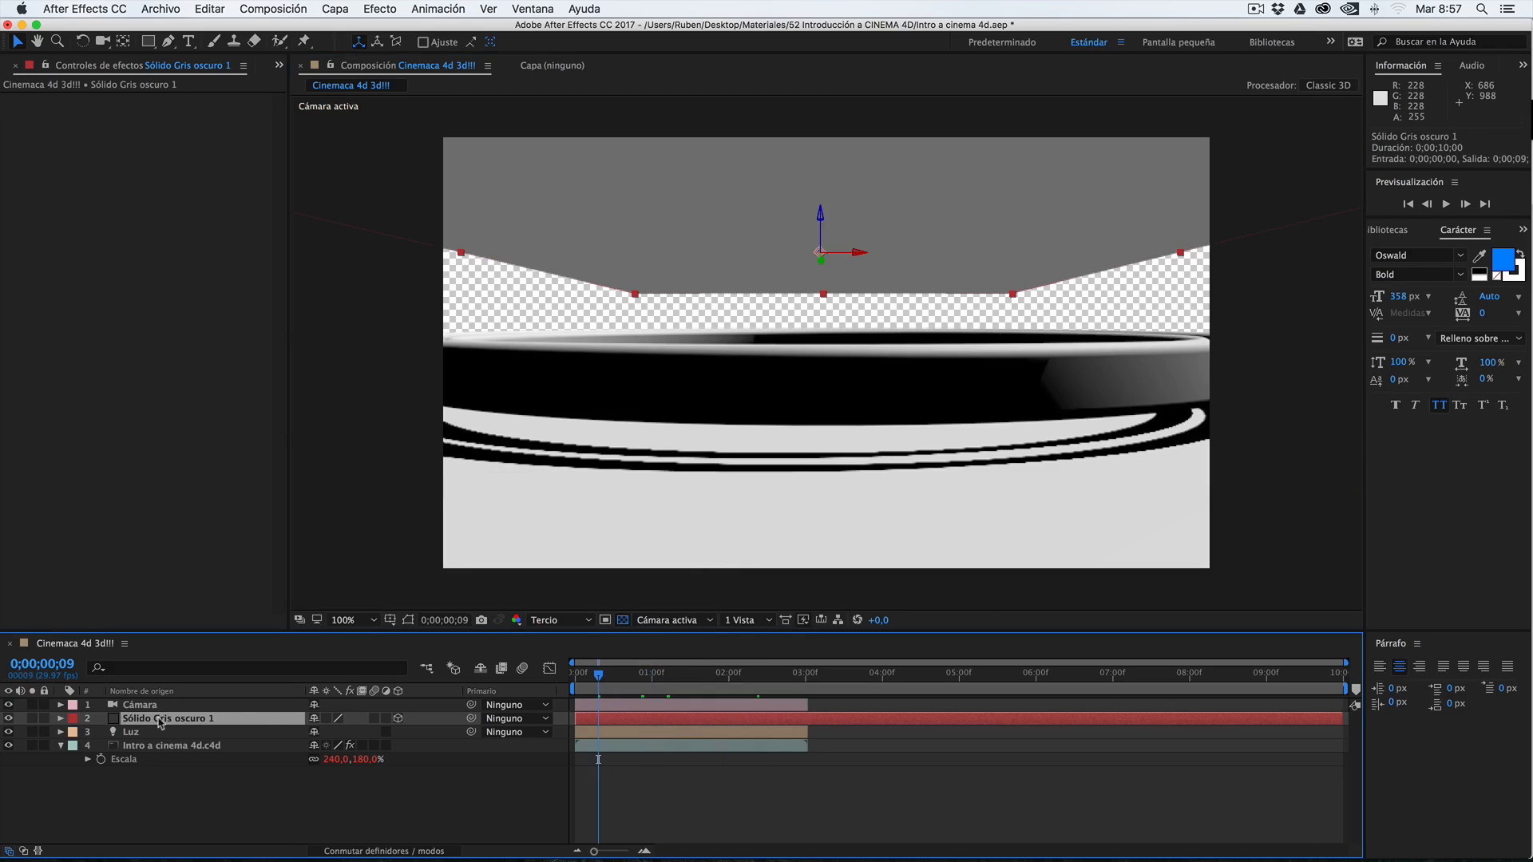
pyautogui.moveTo(606, 677); pyautogui.dragTo(731, 676)
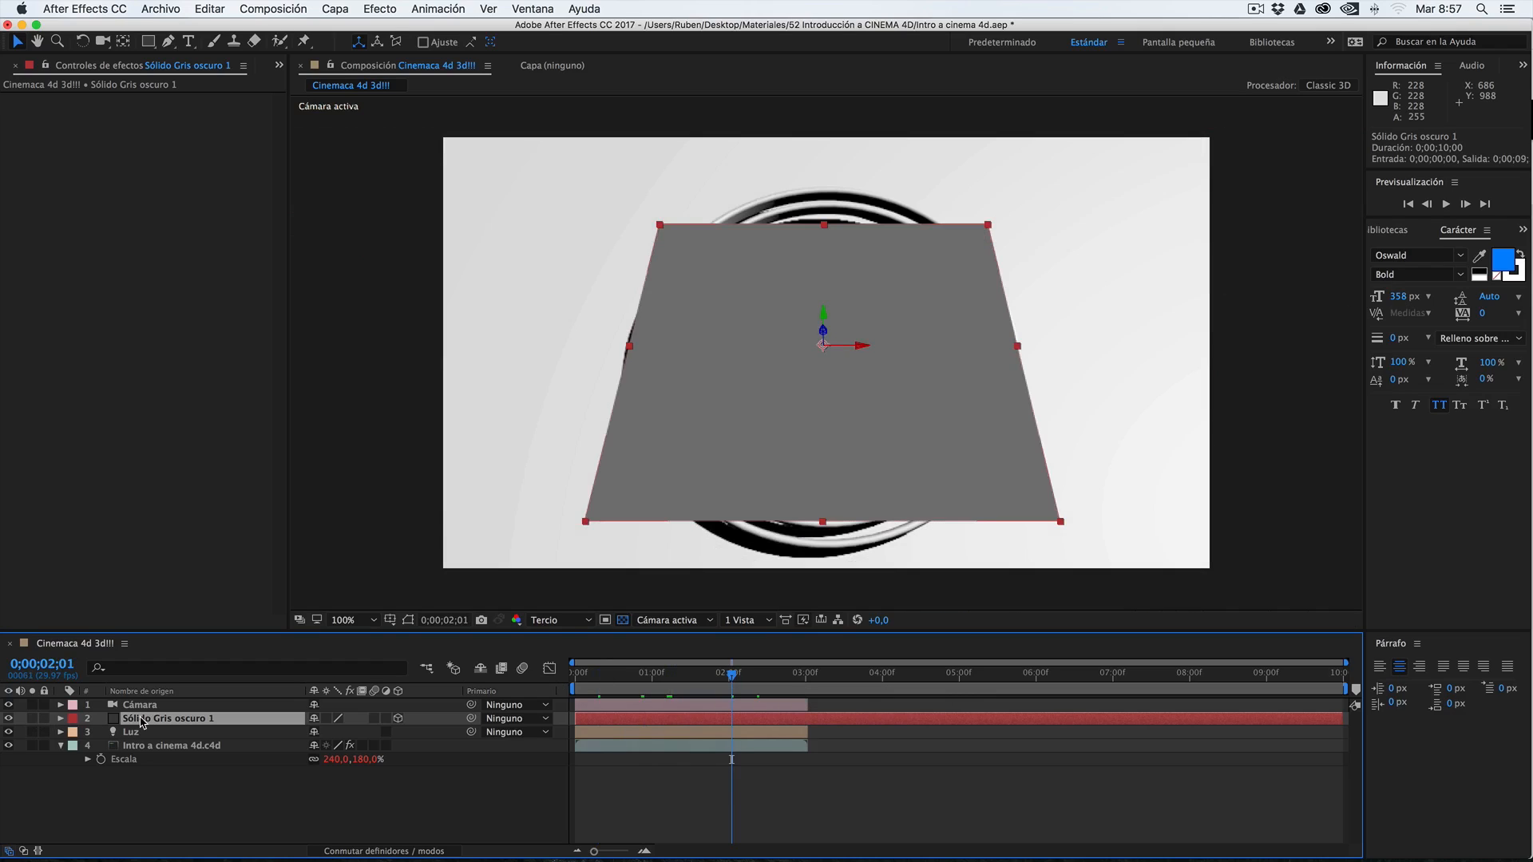
# Delete the Sólido Gris oscuro 1 layer and review the ring animation further along the timeline
pyautogui.press('Delete')
pyautogui.moveTo(732, 675); pyautogui.dragTo(772, 675)
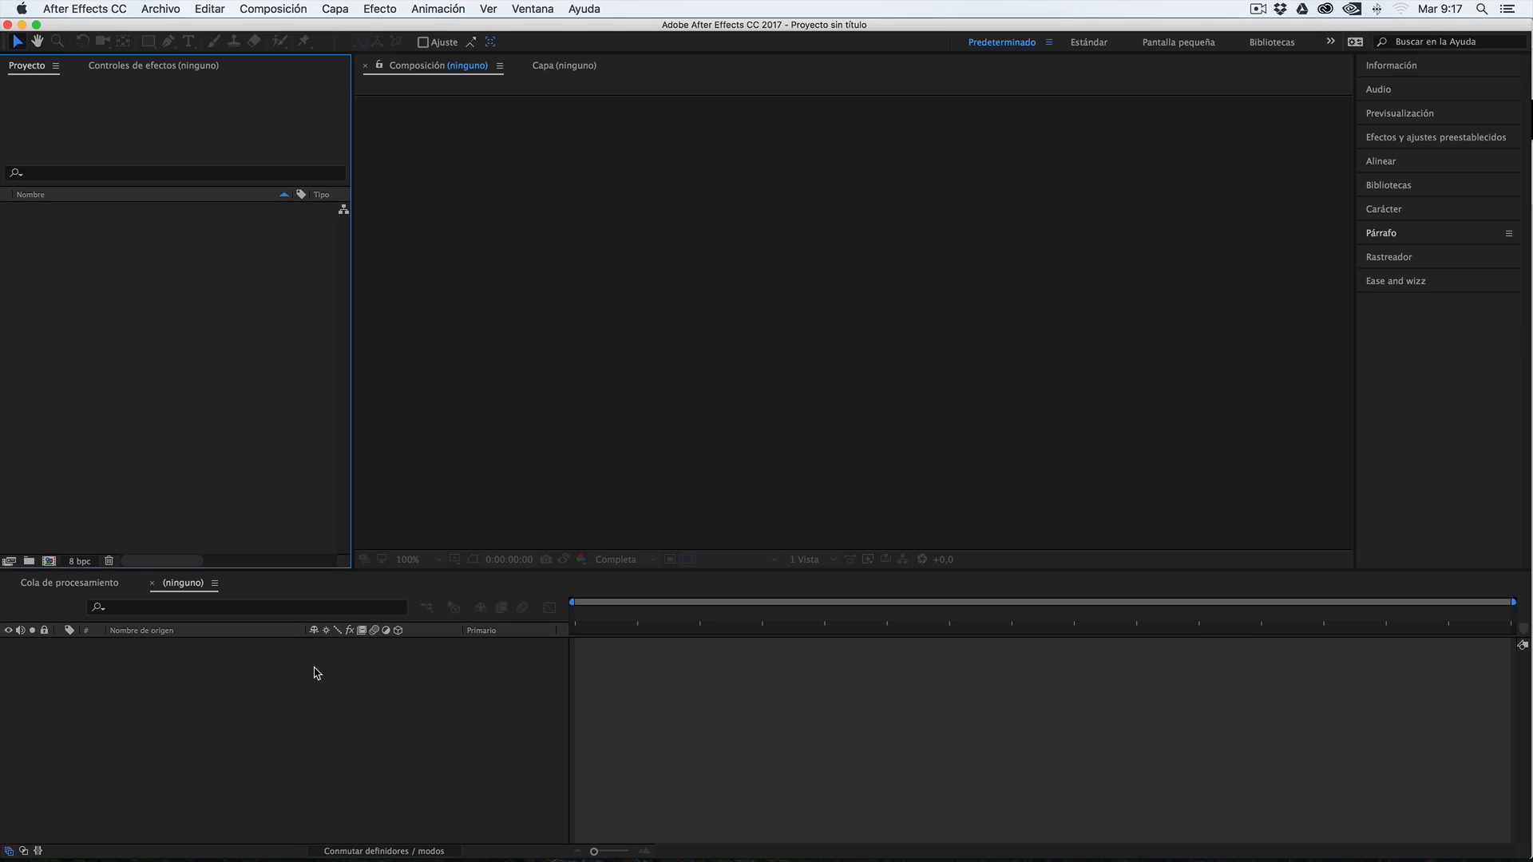
# Import 51 Pincel de rotoscopia.mp4 from its Finder folder into After Effects and create a composition from it
pyautogui.click(345, 829)
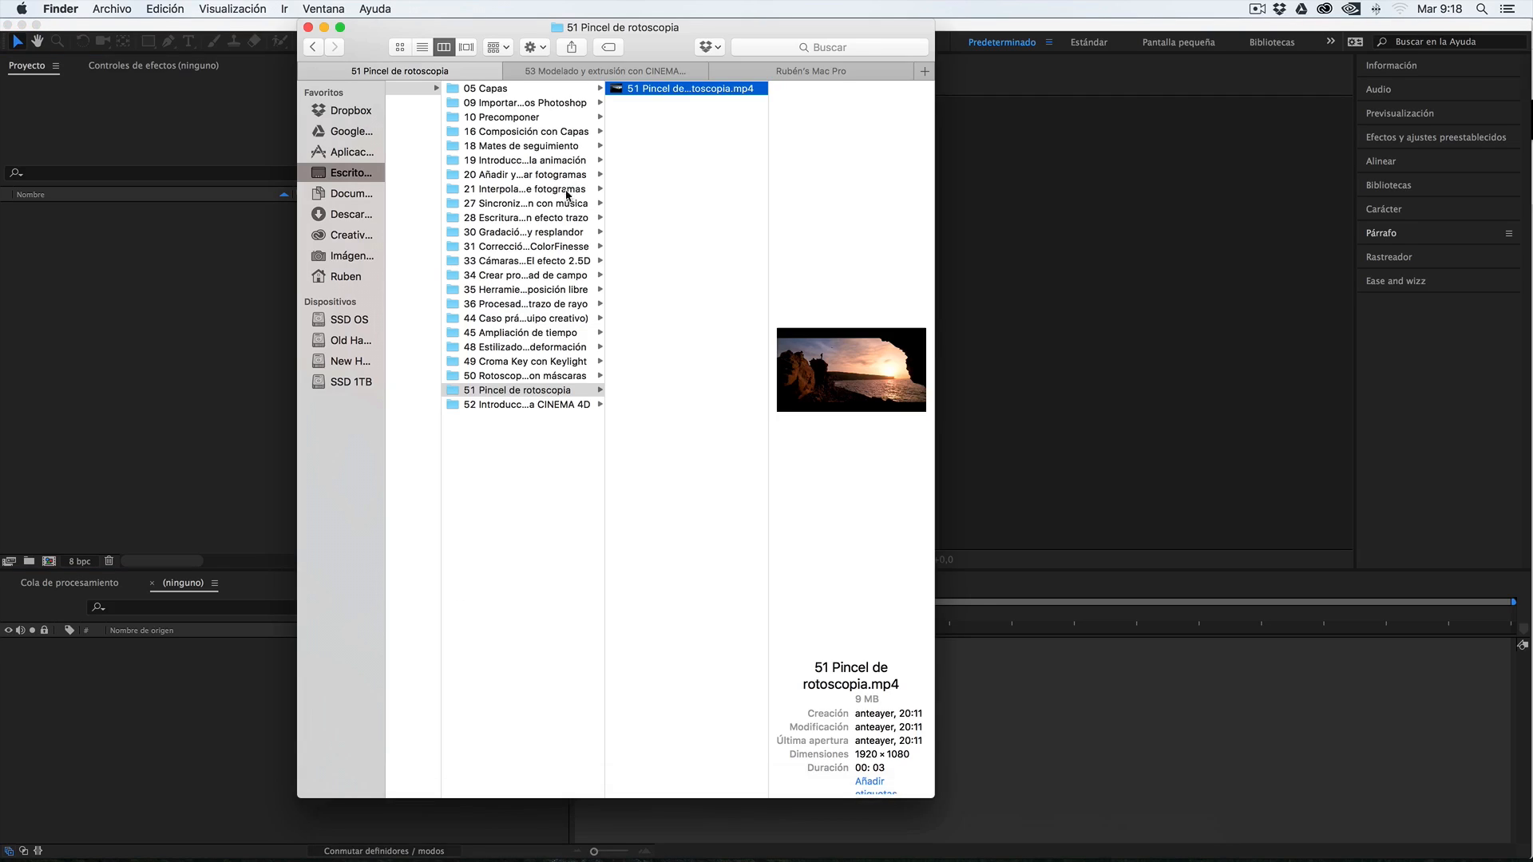
pyautogui.click(451, 391)
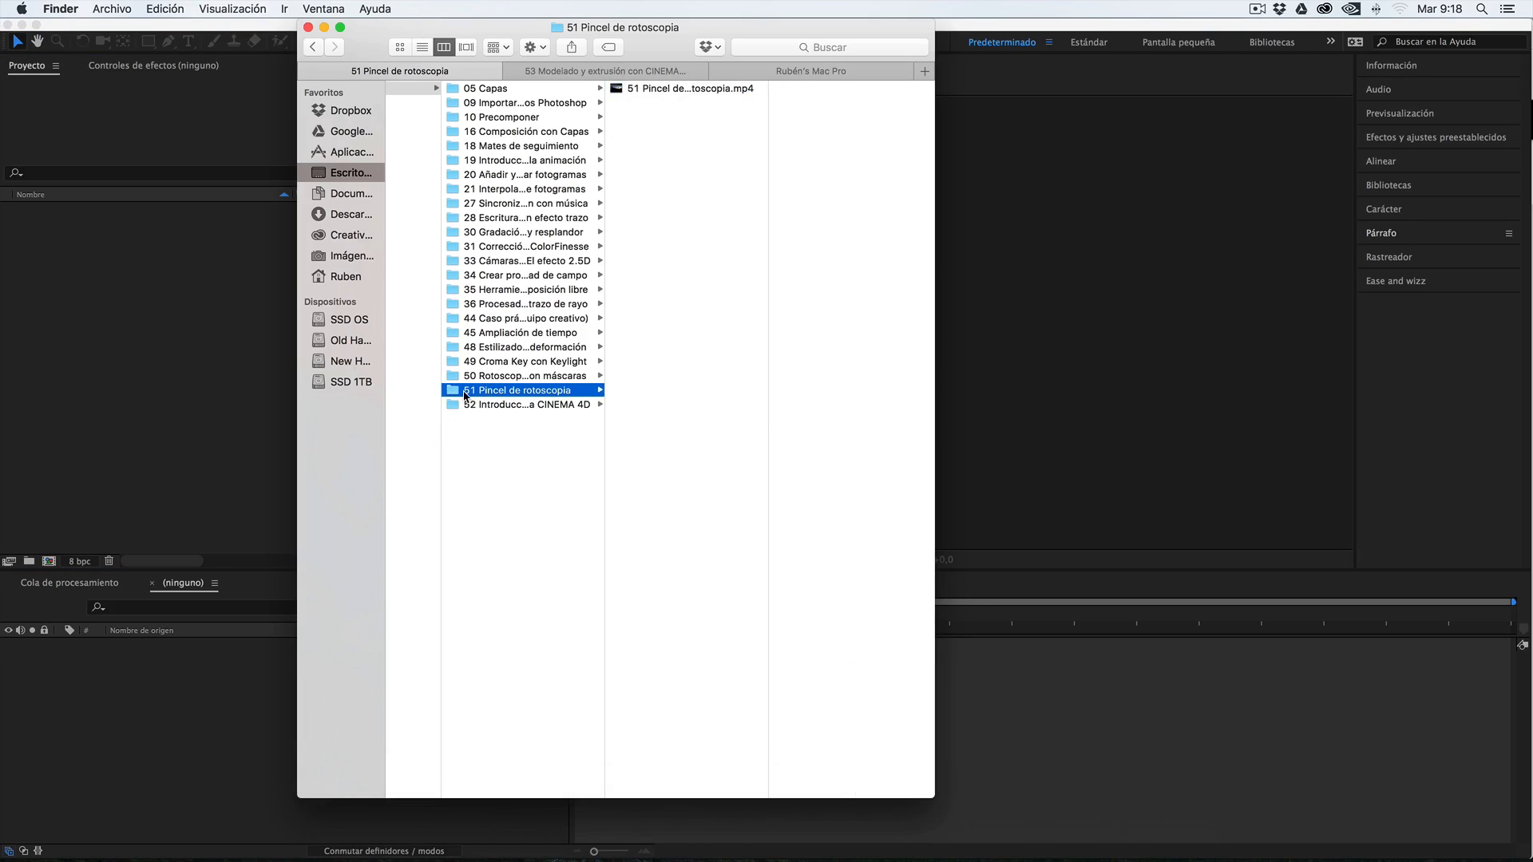
pyautogui.click(658, 89)
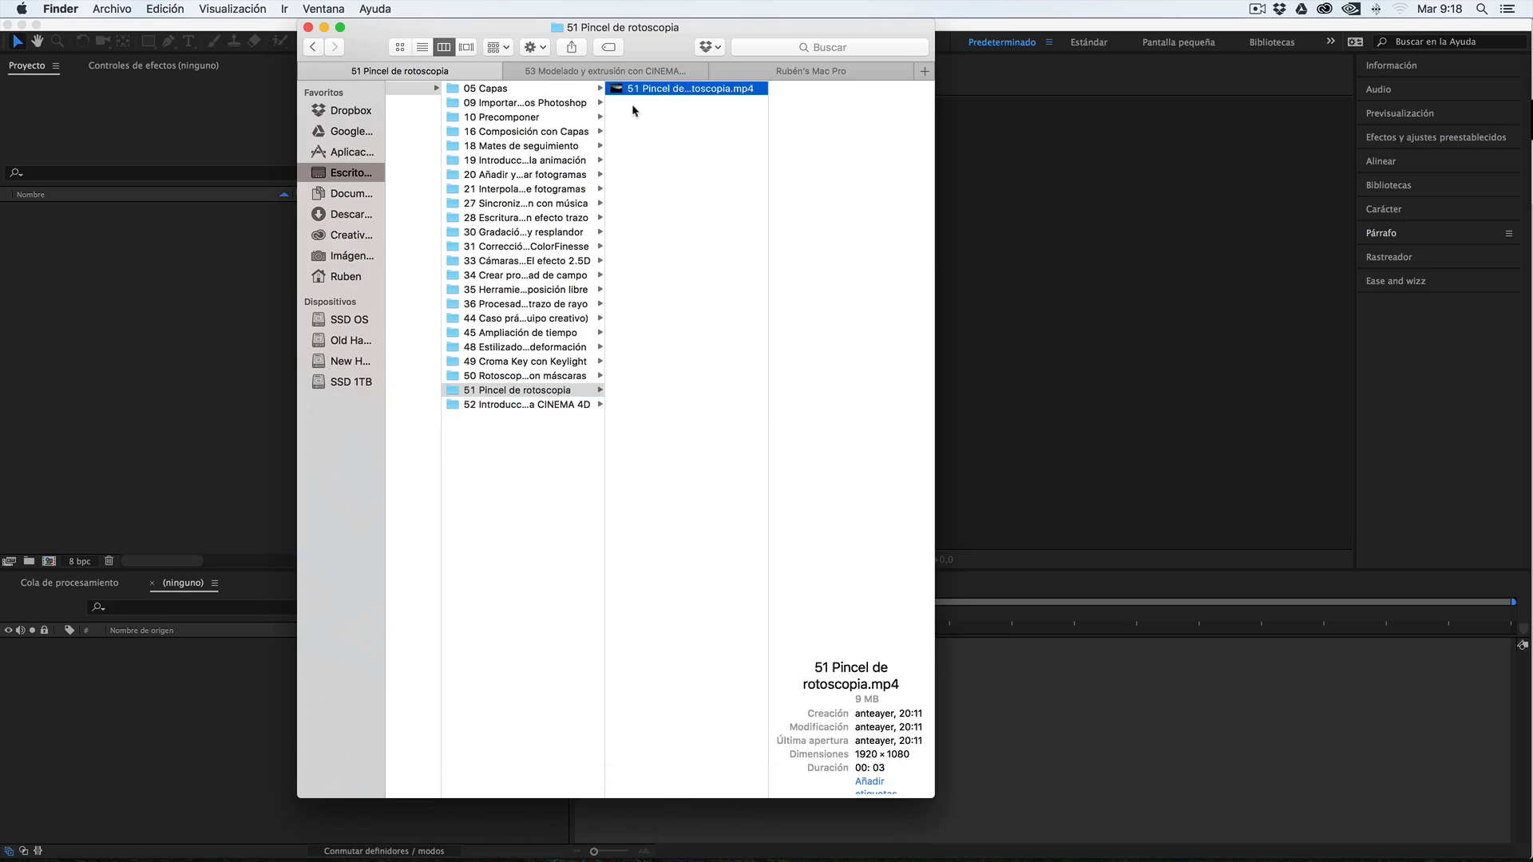
pyautogui.moveTo(643, 90); pyautogui.dragTo(141, 359)
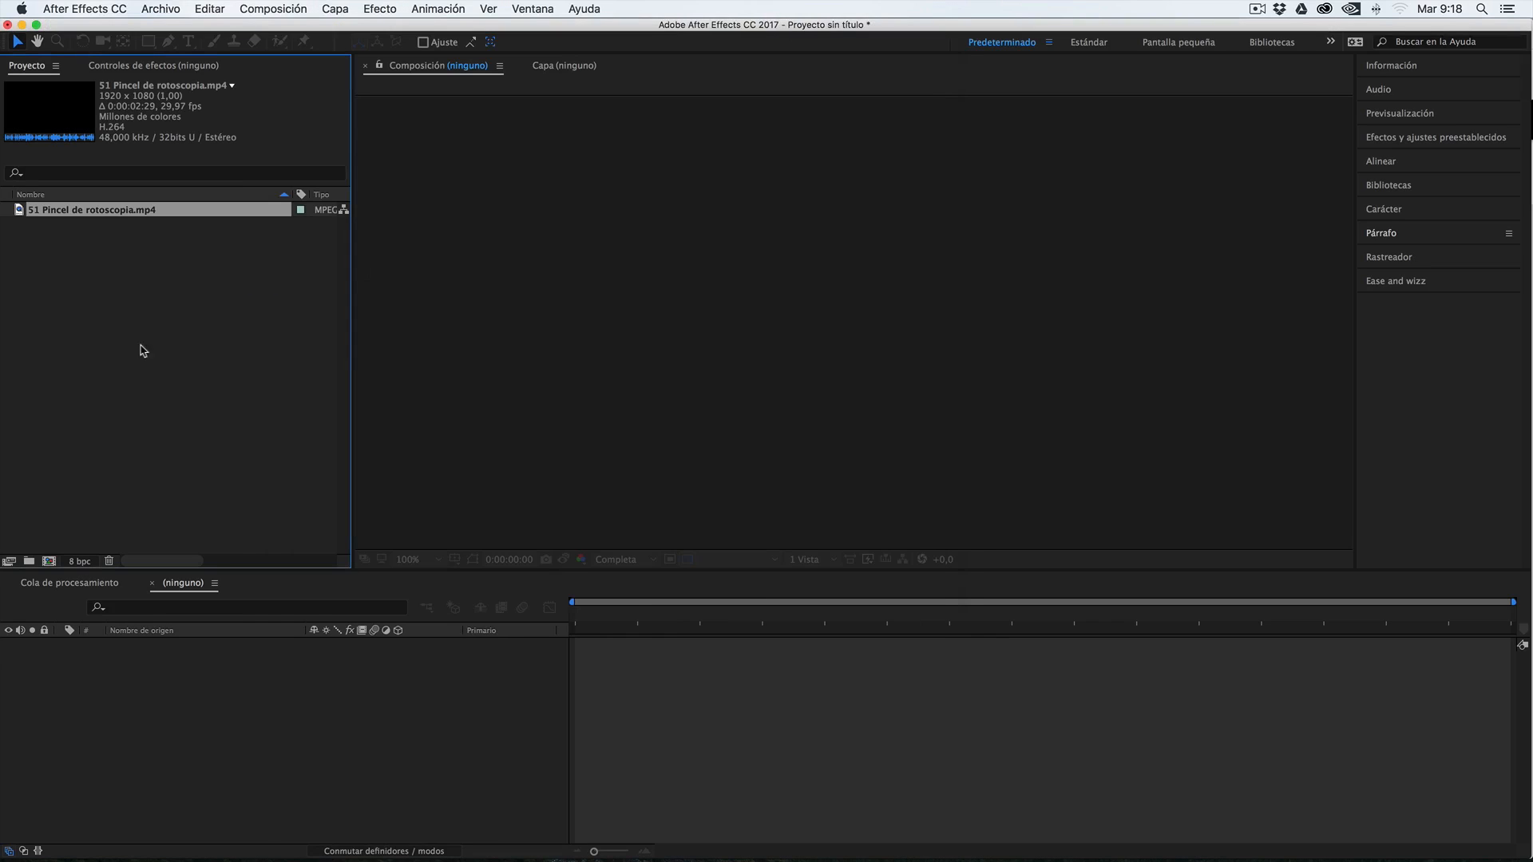
pyautogui.moveTo(30, 212); pyautogui.dragTo(136, 724)
# Play back and scrub the walking figure footage, ending on its first frame at 0:02:22:09
pyautogui.moveTo(593, 615); pyautogui.dragTo(589, 650)
pyautogui.click(590, 615)
pyautogui.press('space')
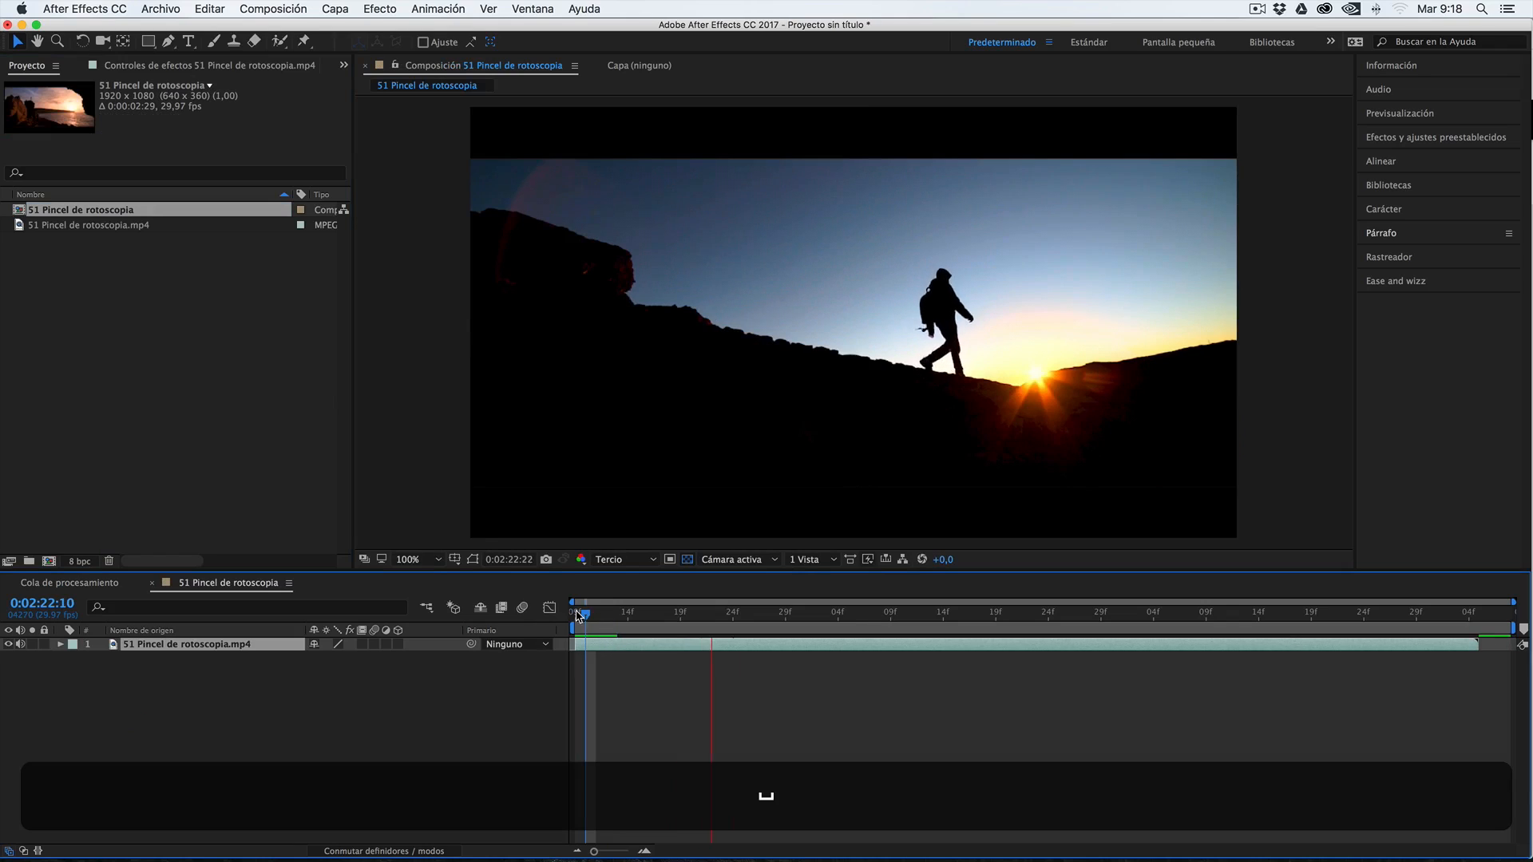
pyautogui.press('space')
pyautogui.click(593, 615)
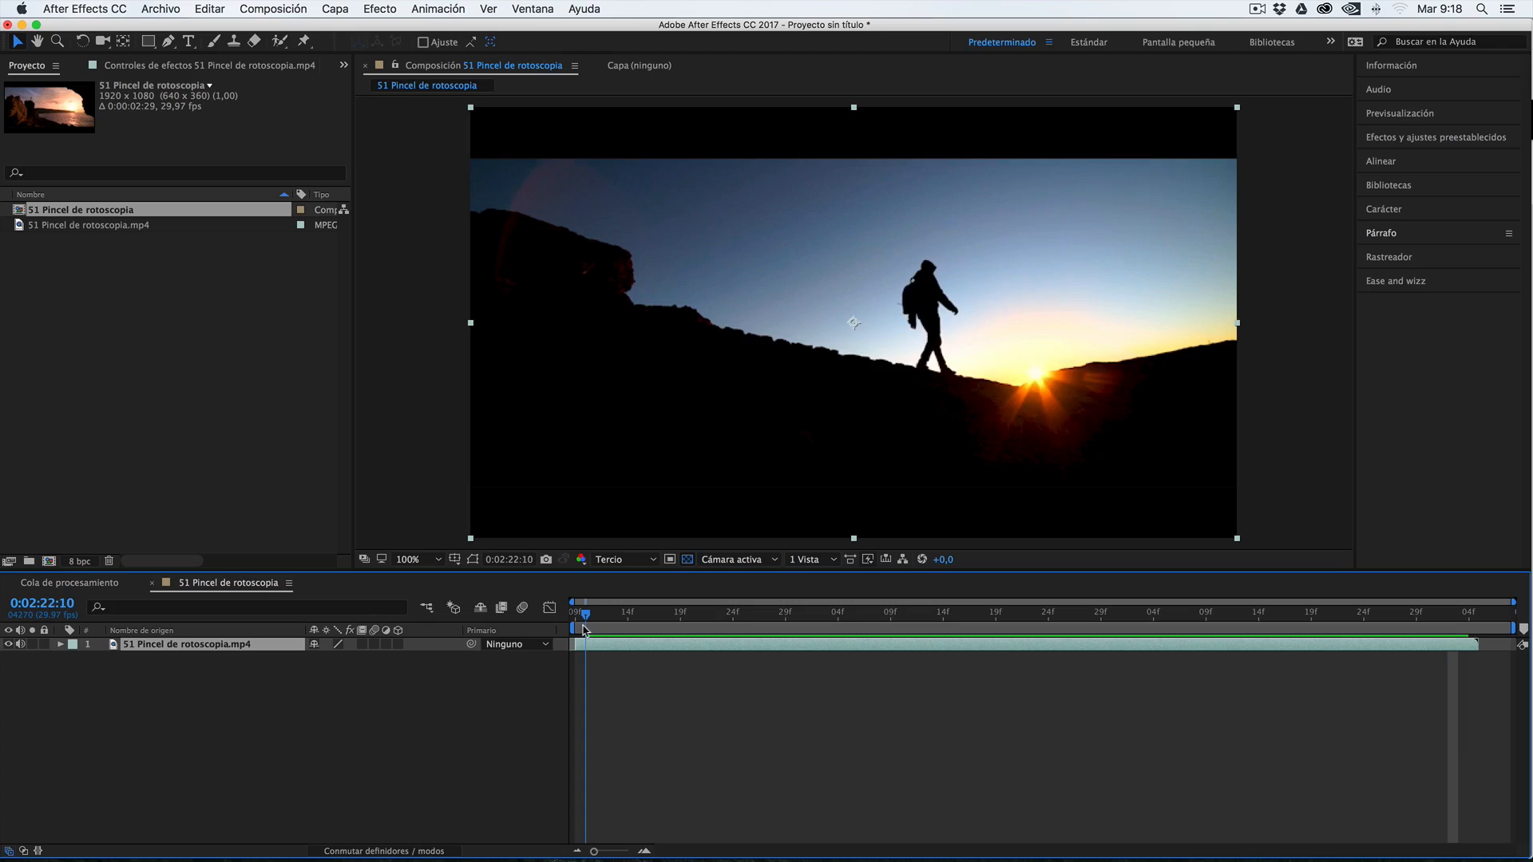
pyautogui.click(681, 616)
pyautogui.moveTo(669, 621); pyautogui.dragTo(565, 623)
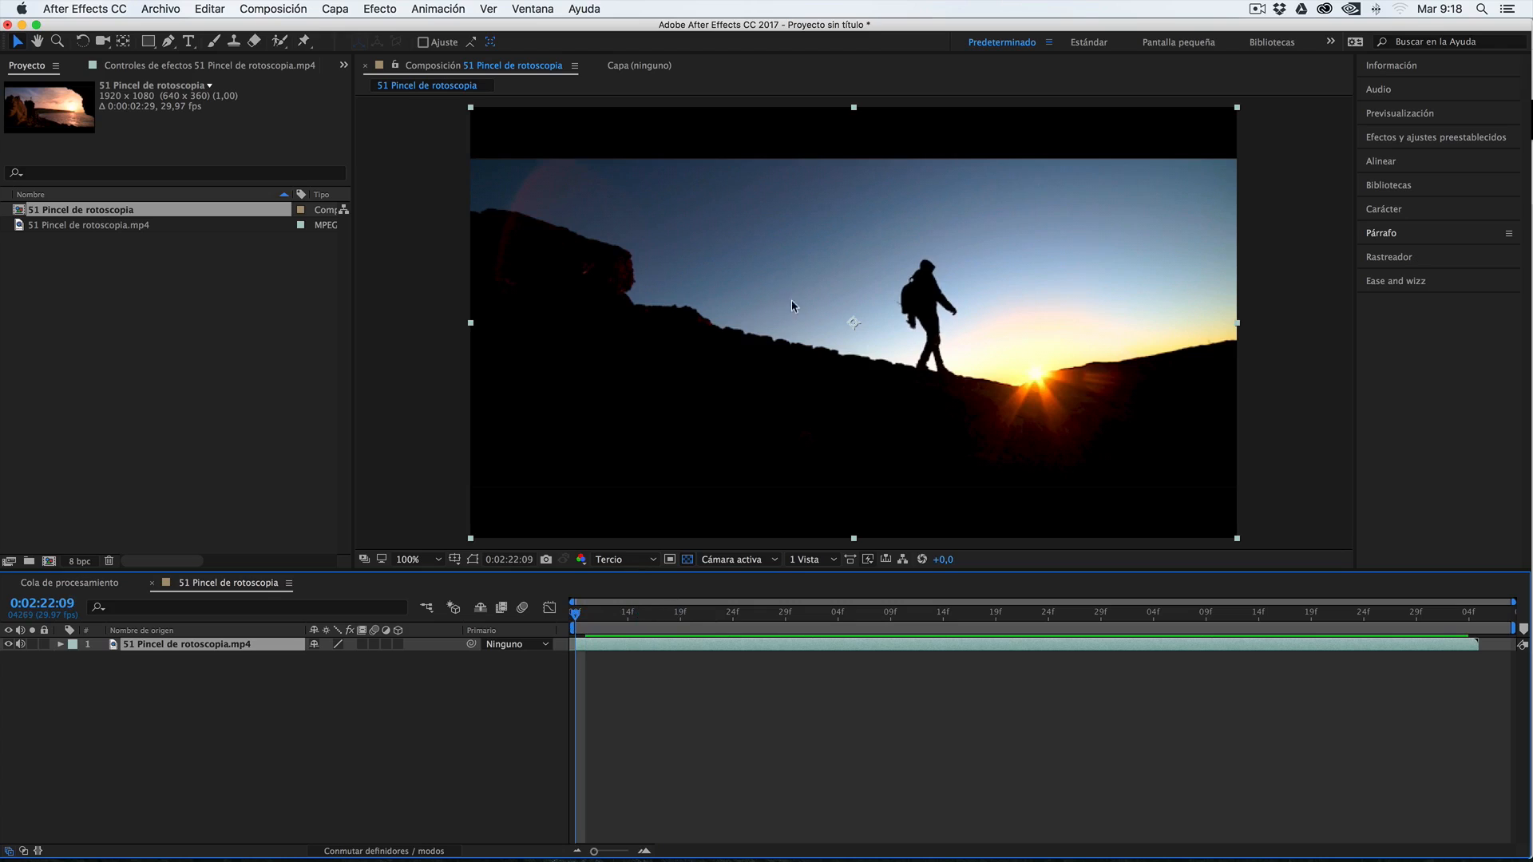
# Add a text layer to the composition containing the person's full name
pyautogui.rightClick(302, 701)
pyautogui.moveTo(337, 690)
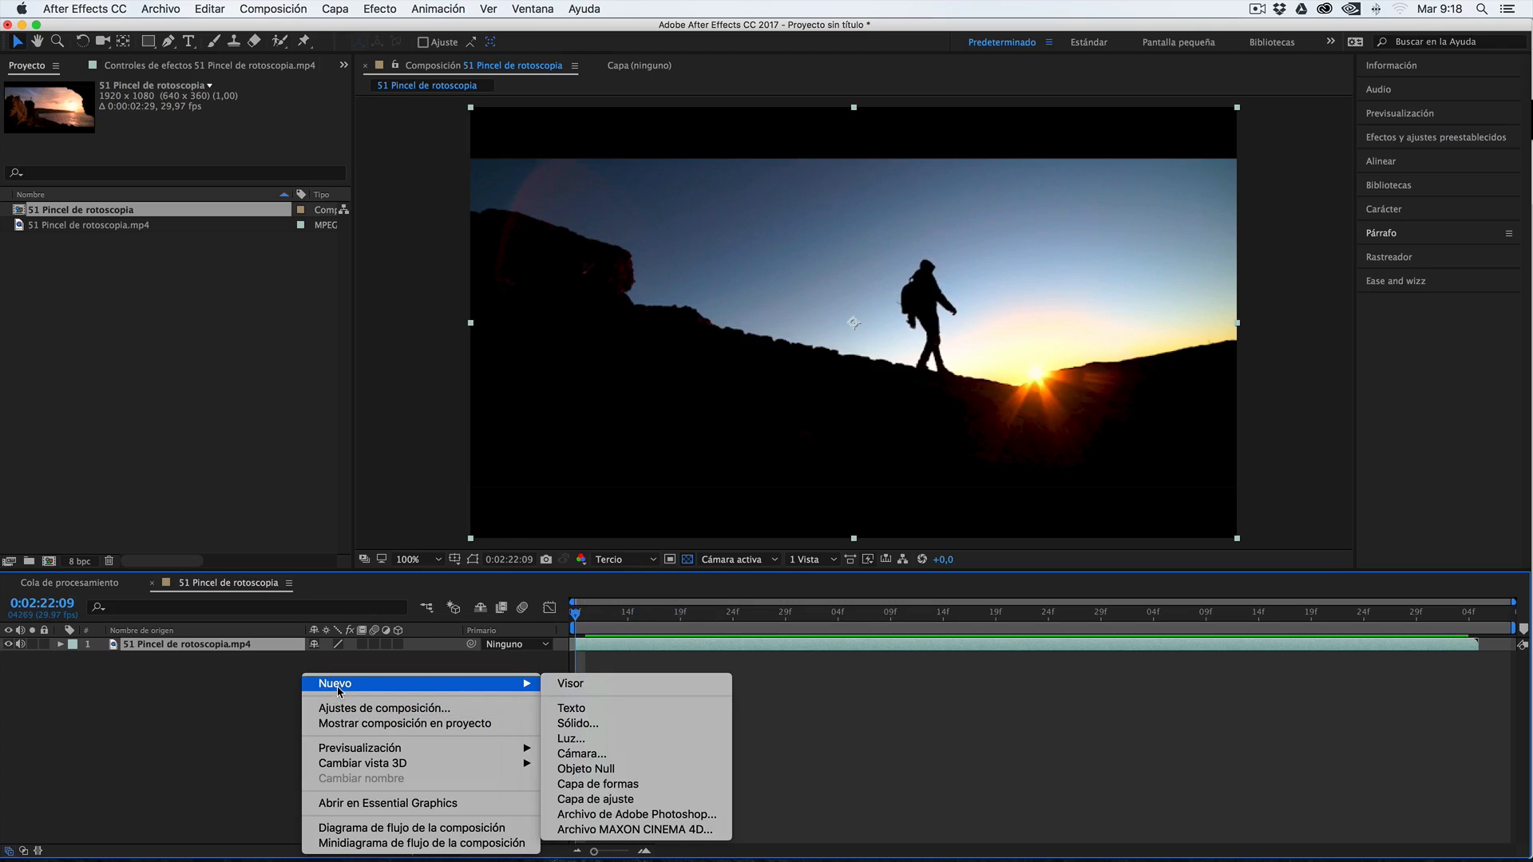
pyautogui.click(572, 707)
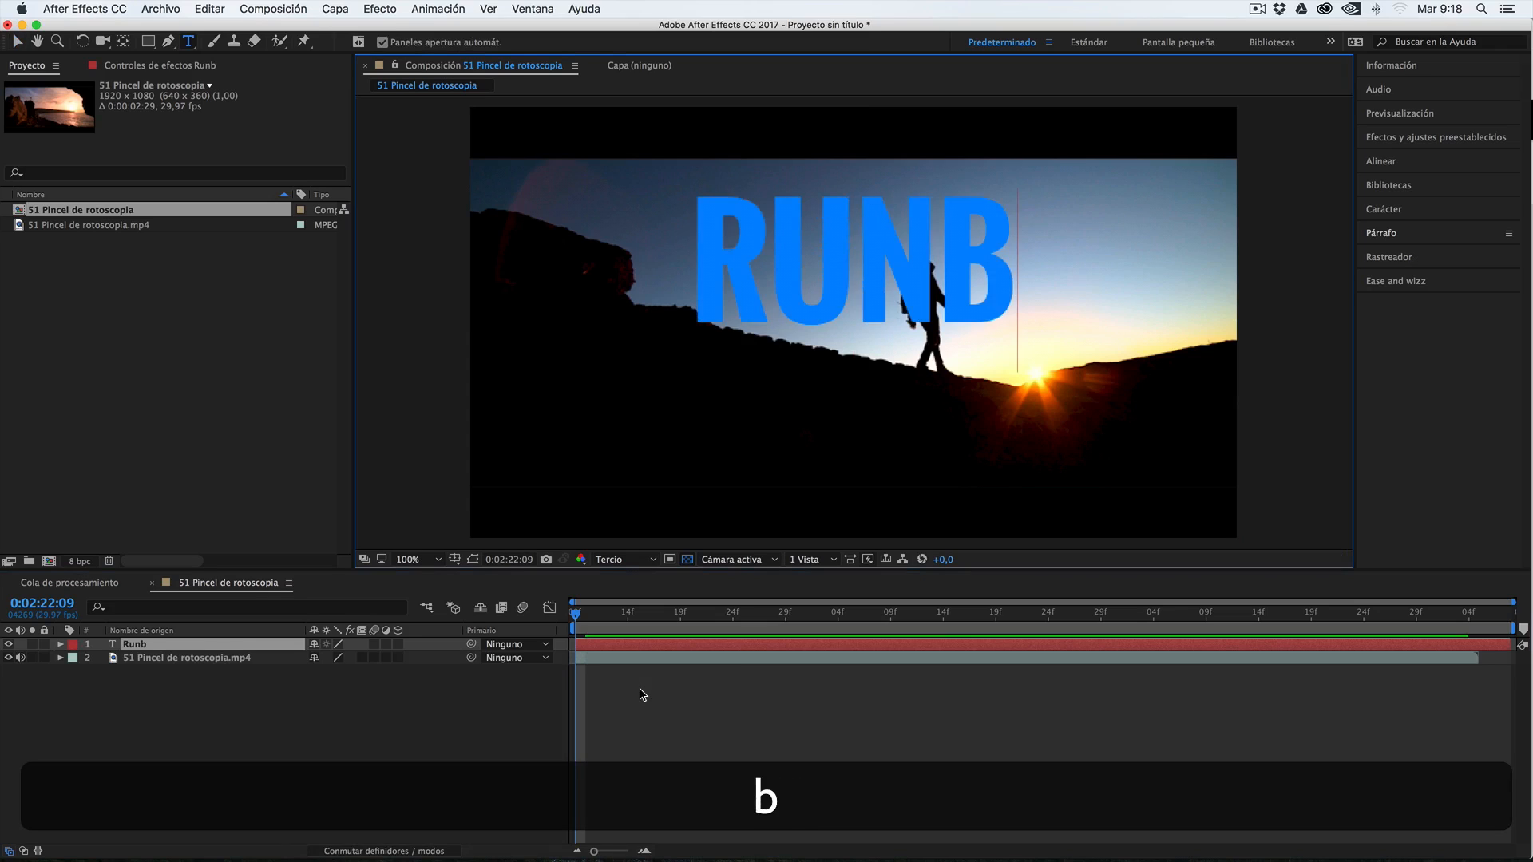
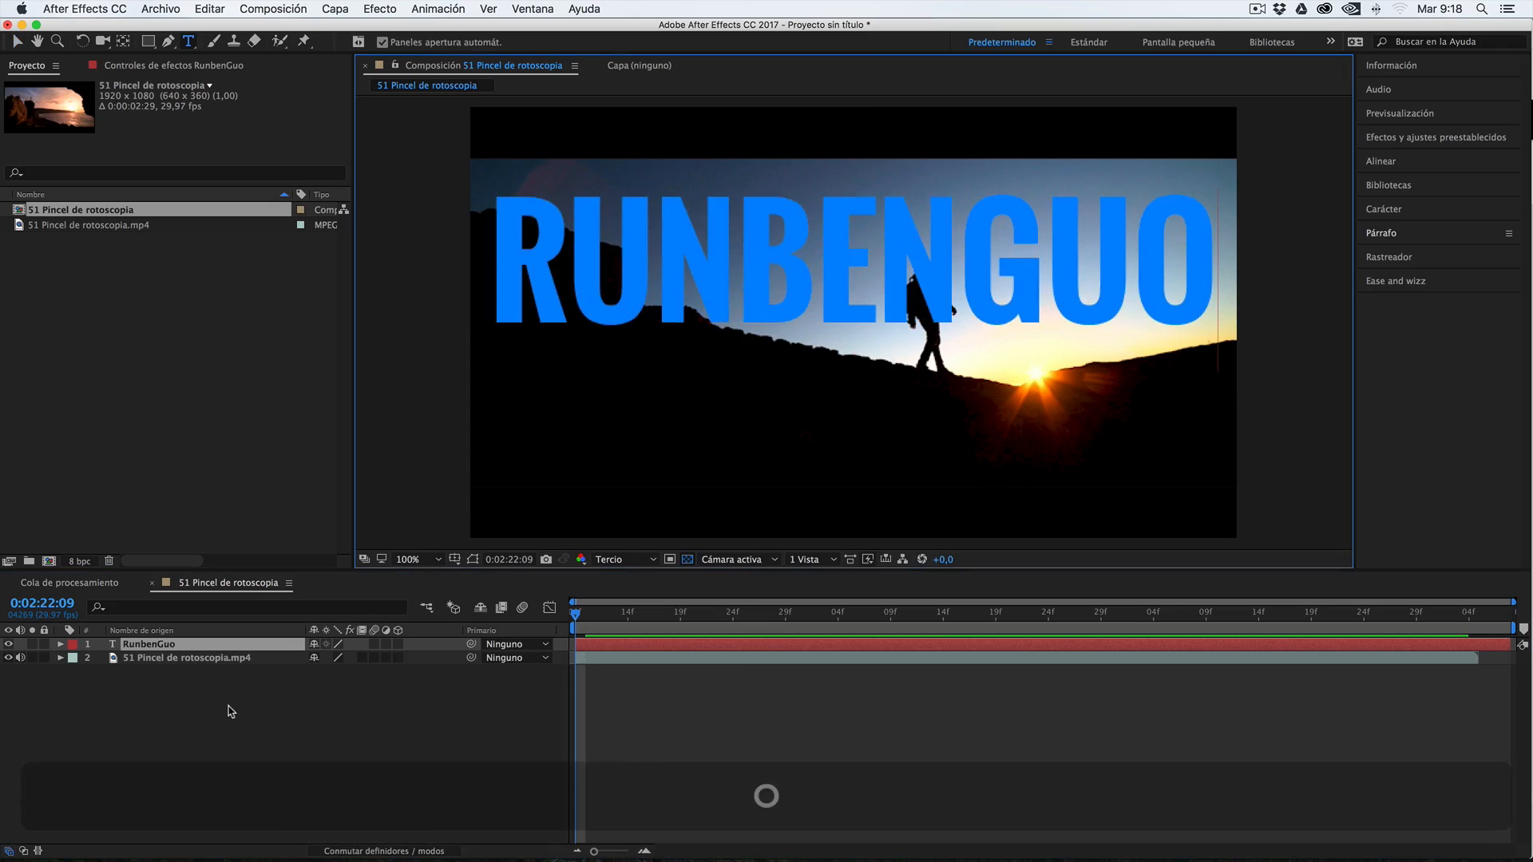
# Scale the name text layer to 35%
pyautogui.click(162, 651)
pyautogui.press('s')
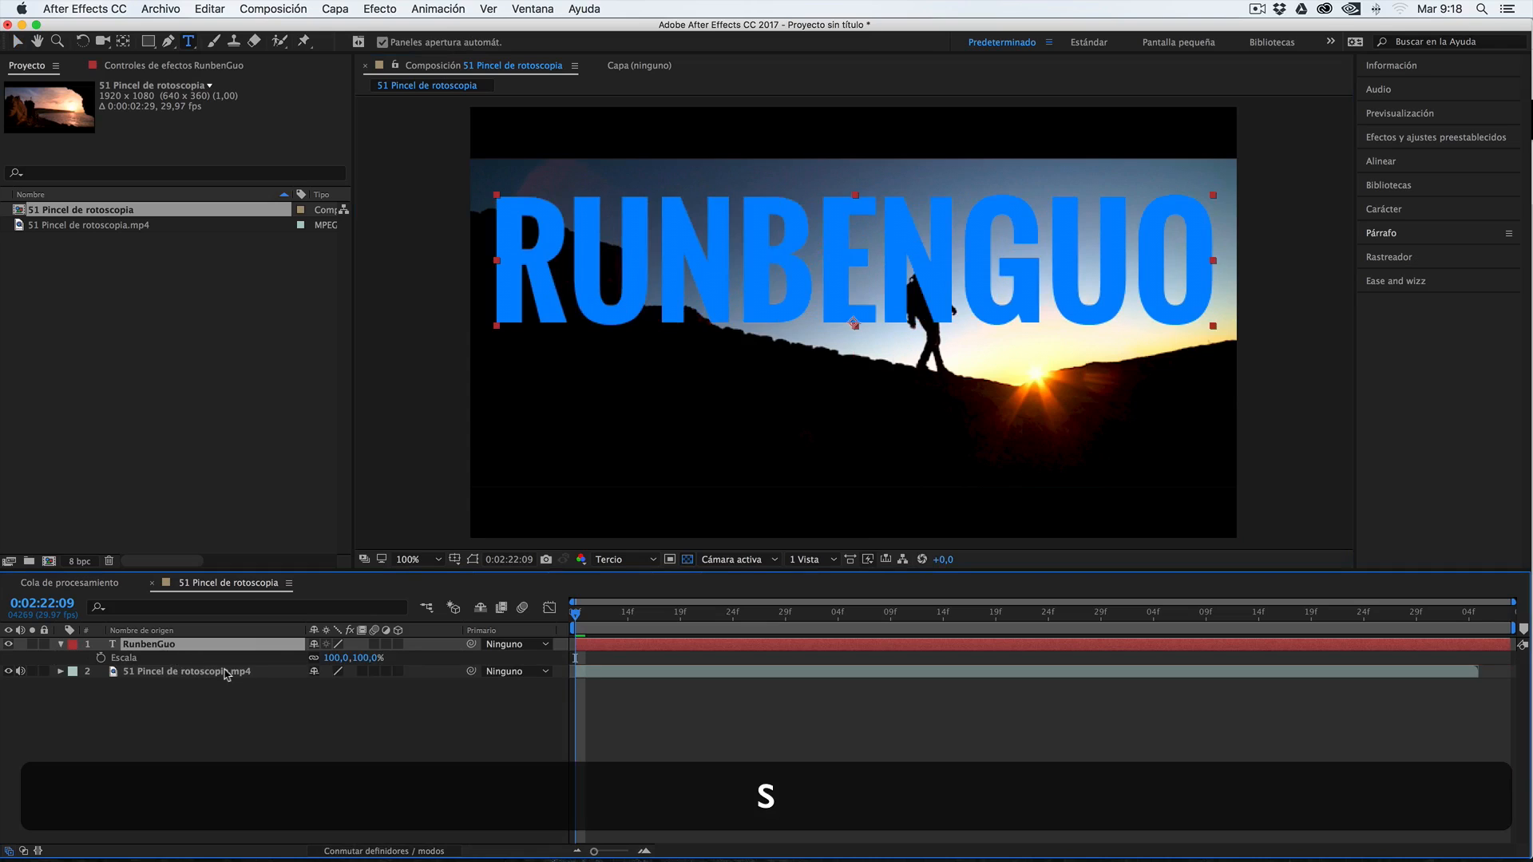
pyautogui.moveTo(339, 658); pyautogui.dragTo(306, 678)
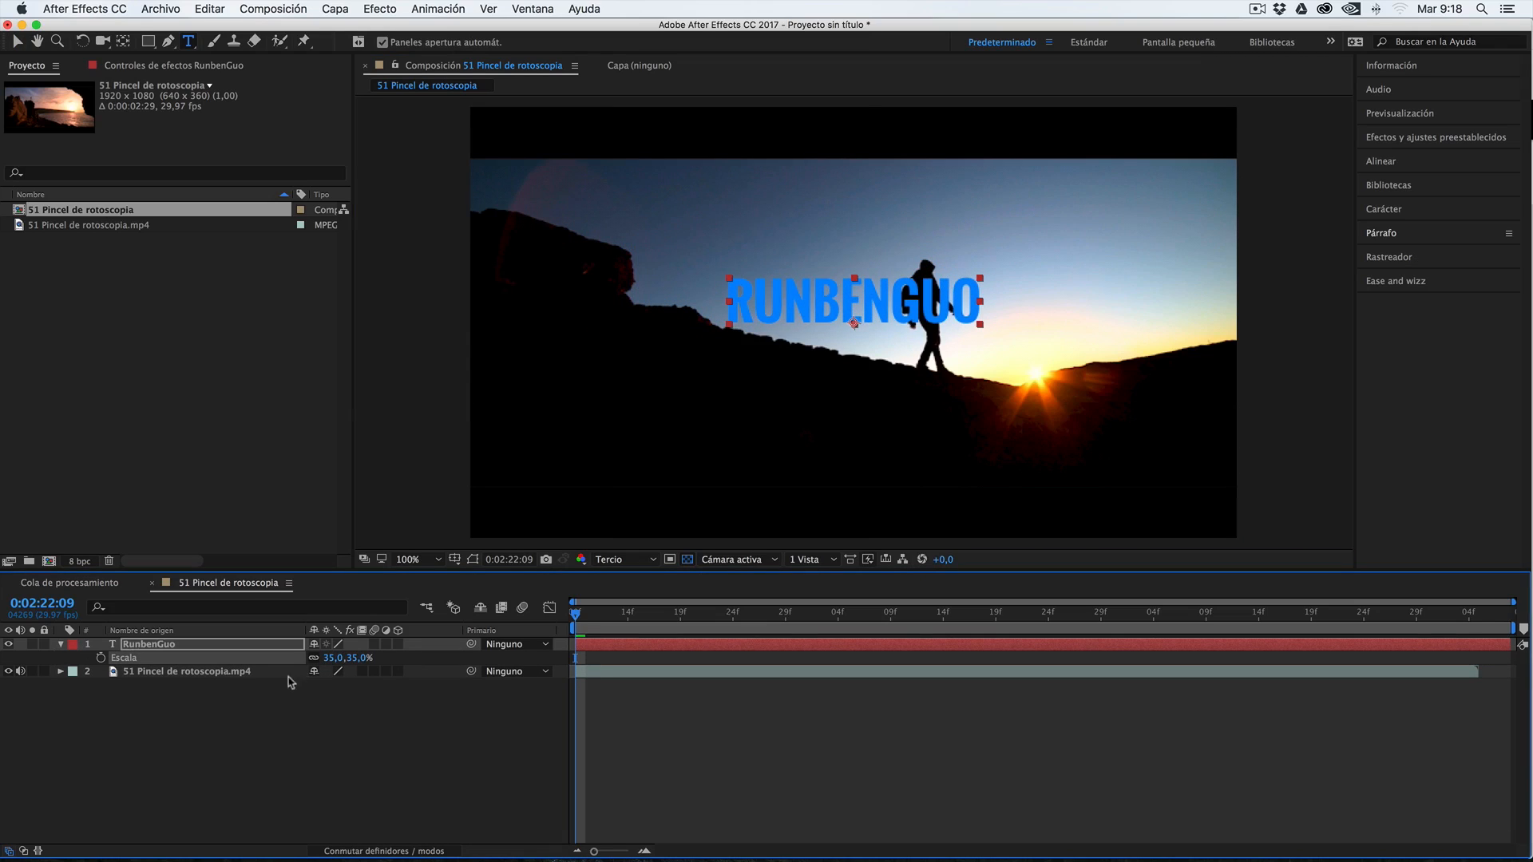
# Change the fill color of the whole name text to dark blue 002444
pyautogui.doubleClick(112, 645)
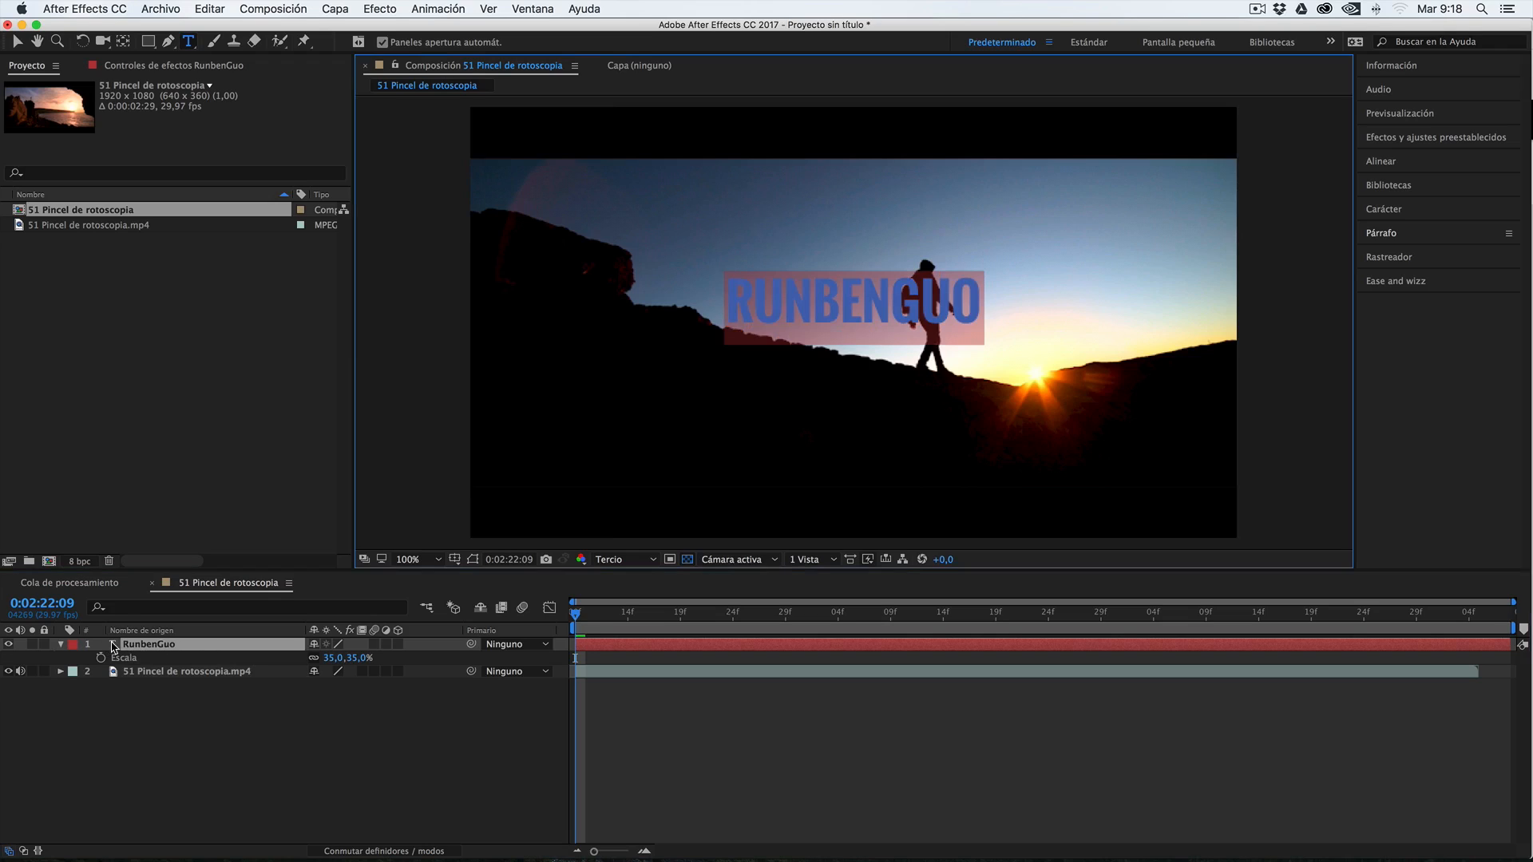
pyautogui.click(1396, 210)
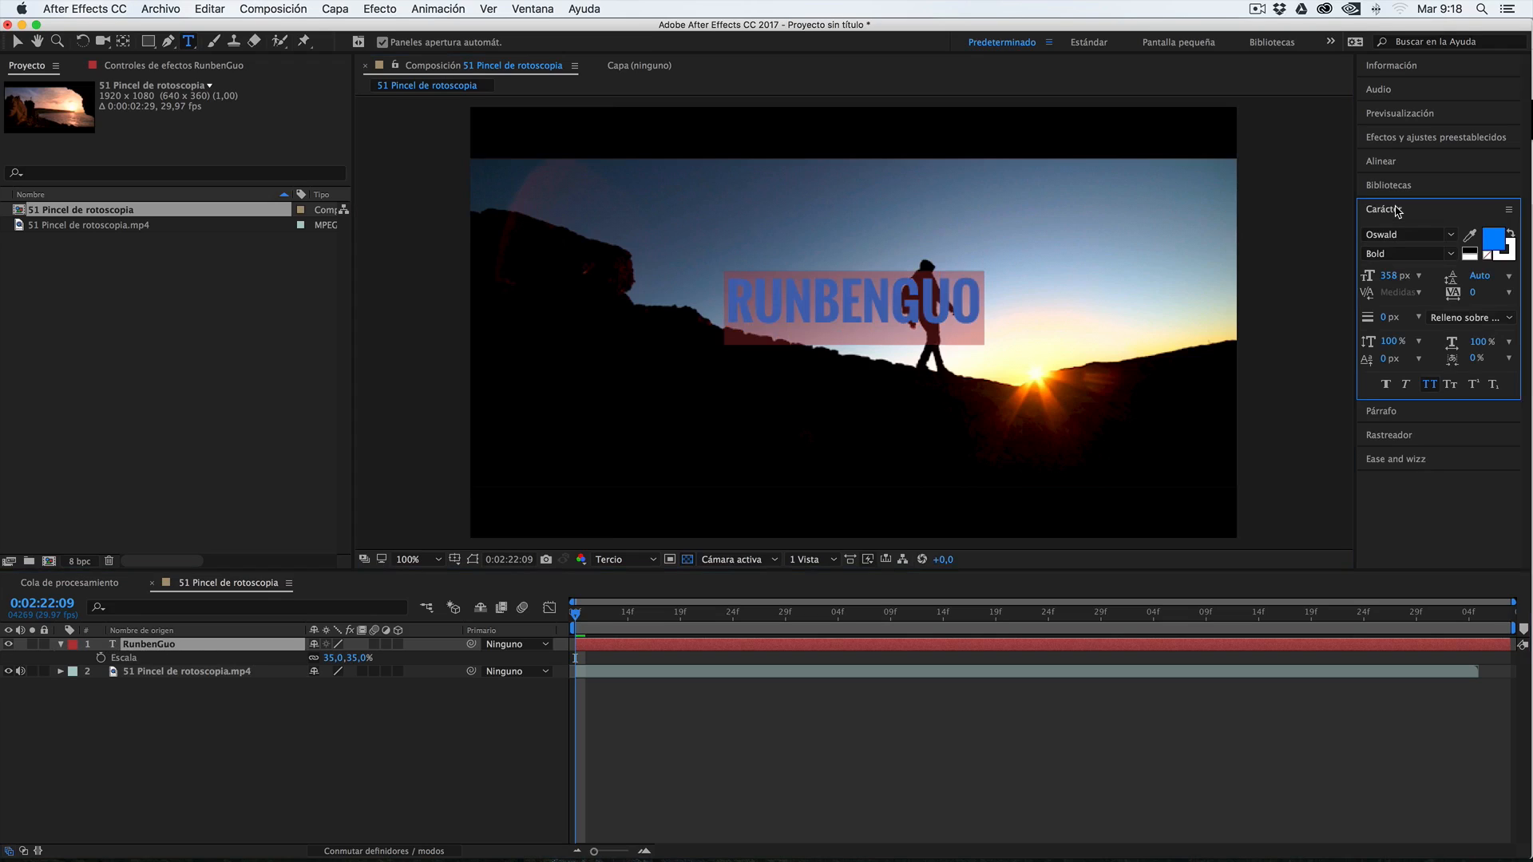
pyautogui.click(1495, 240)
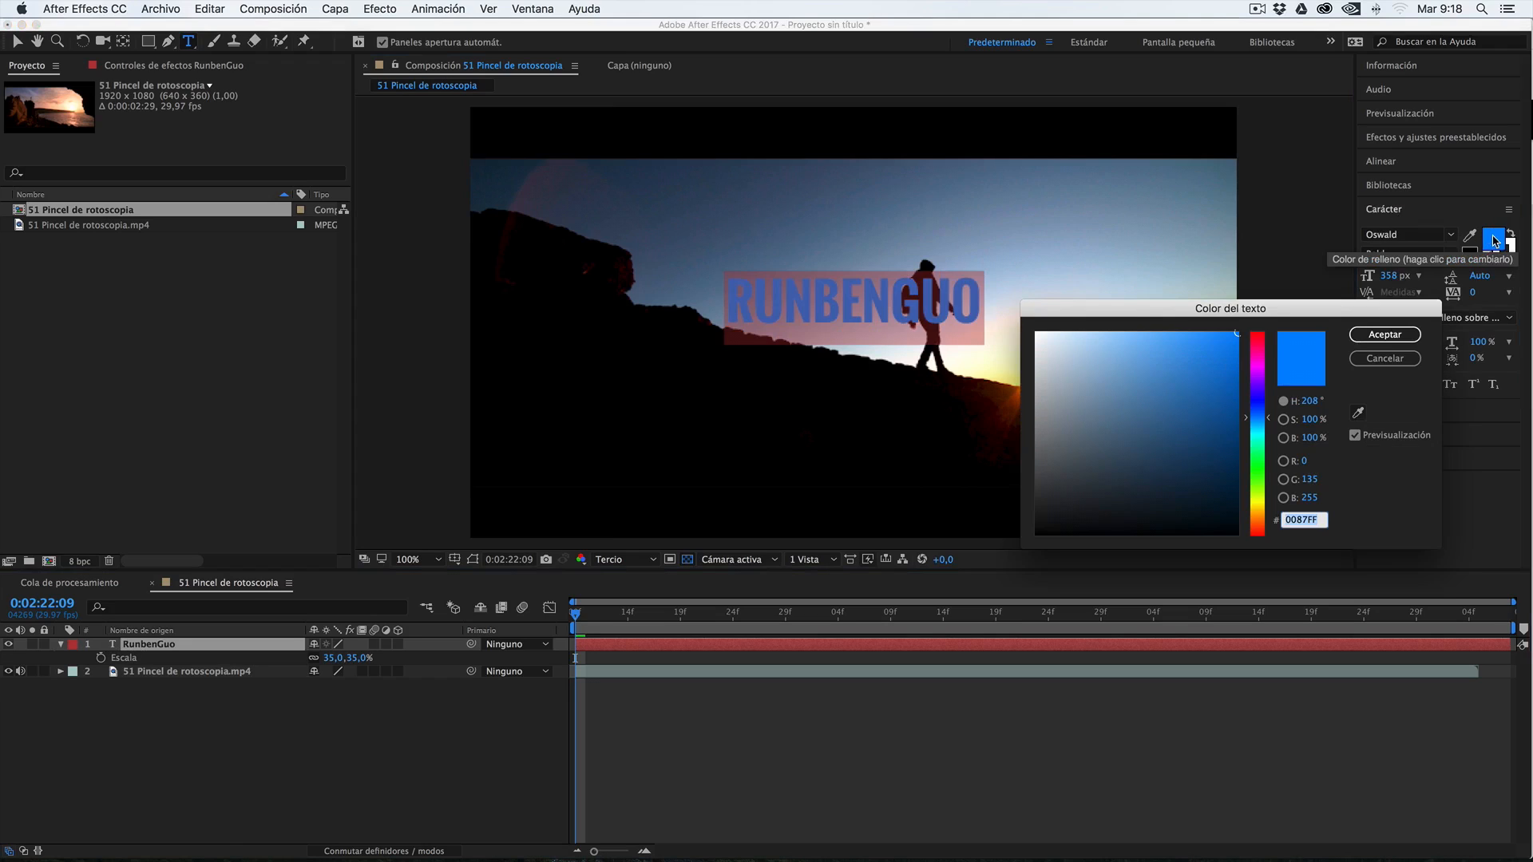
pyautogui.moveTo(1234, 367); pyautogui.dragTo(1240, 480)
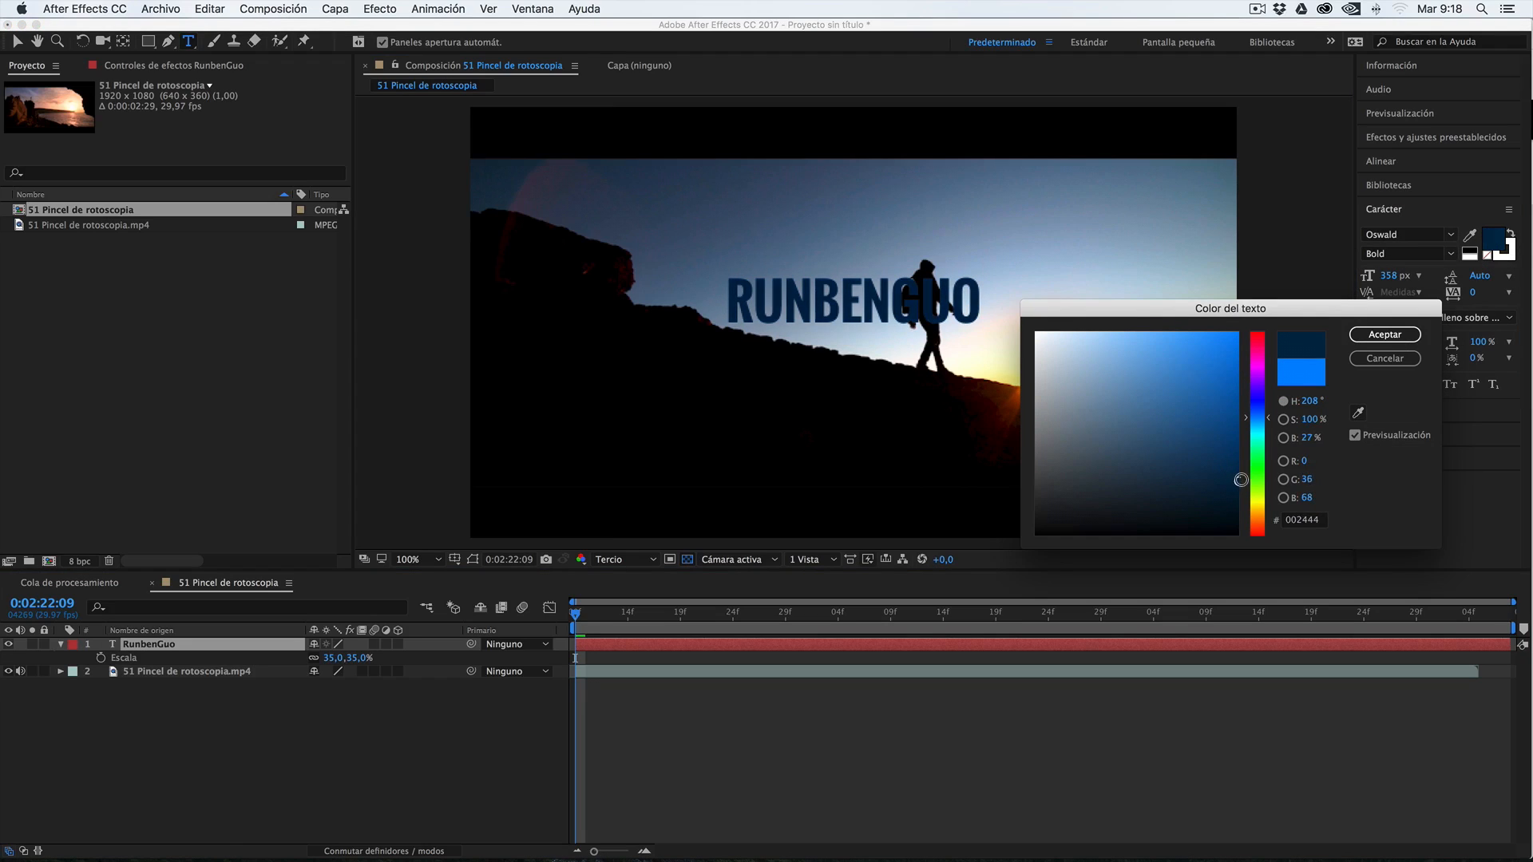
pyautogui.click(1385, 334)
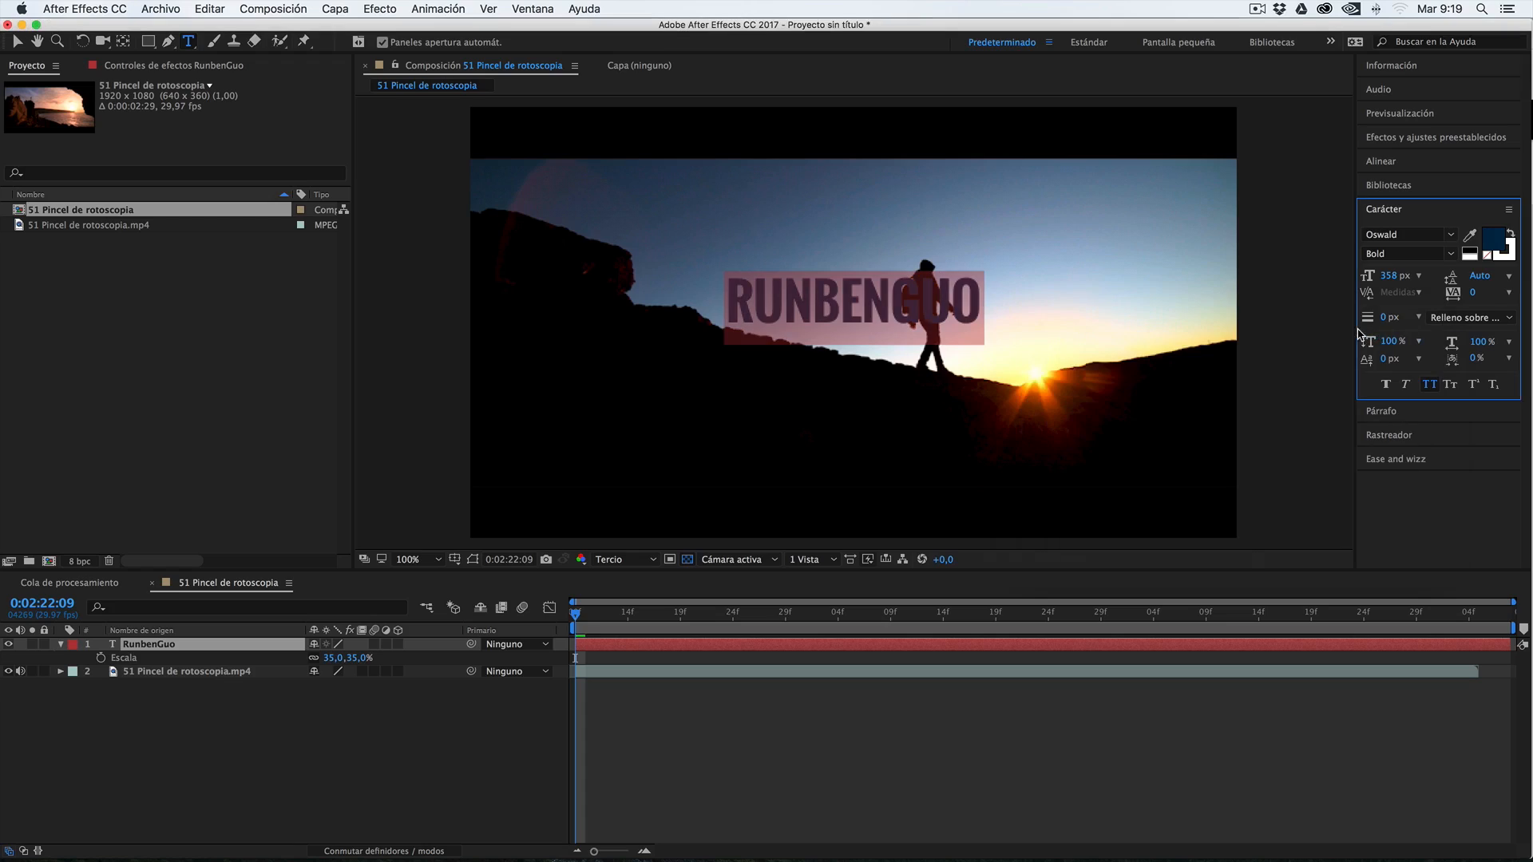
pyautogui.click(171, 769)
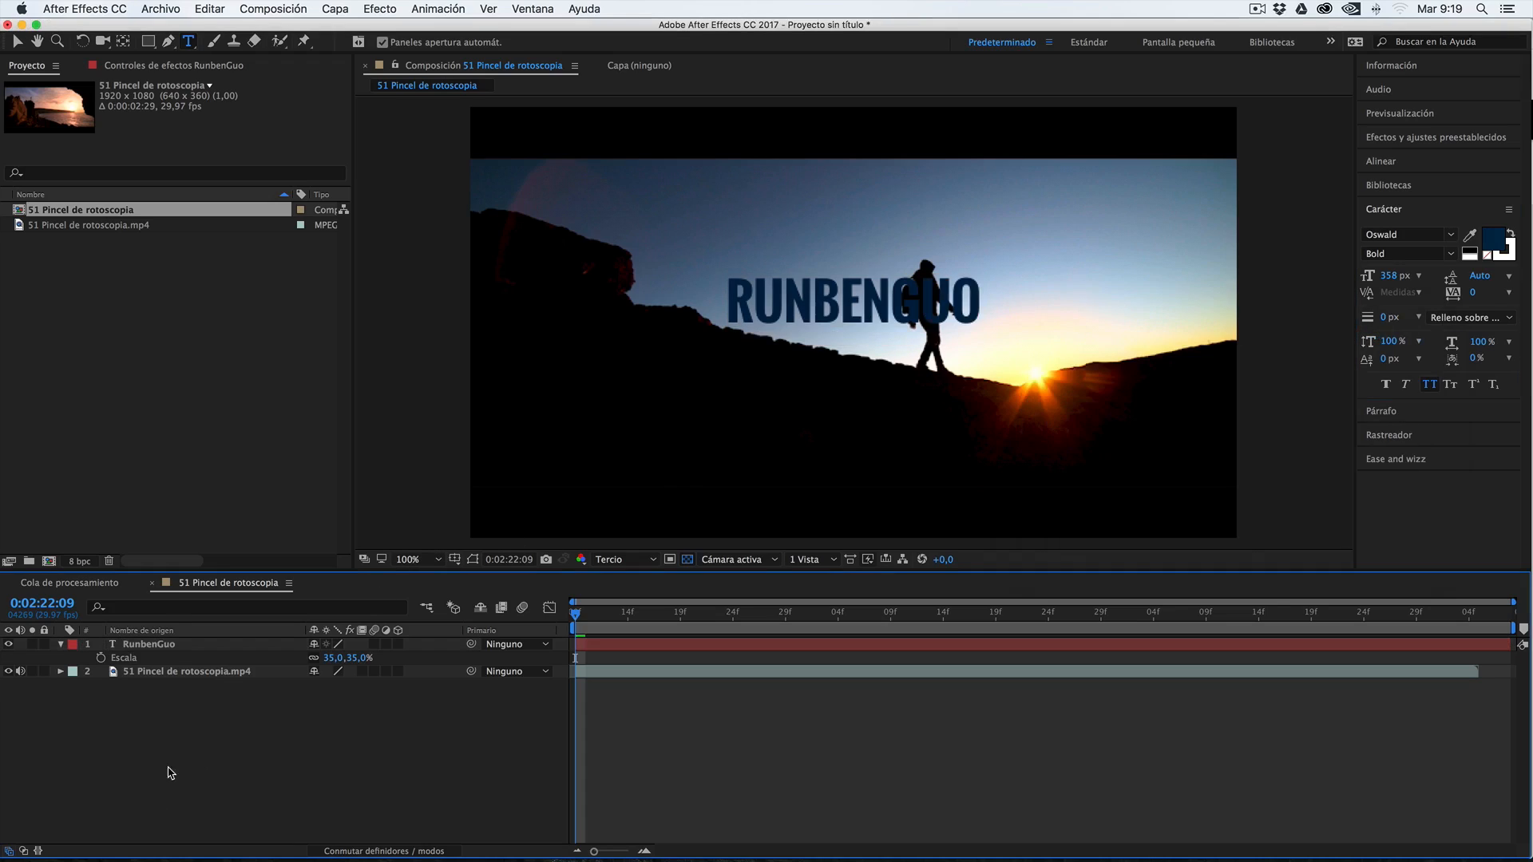
# Move the name text up into the sky, above the walking figure's head
pyautogui.click(168, 647)
pyautogui.press('v')
pyautogui.moveTo(816, 298); pyautogui.dragTo(754, 218)
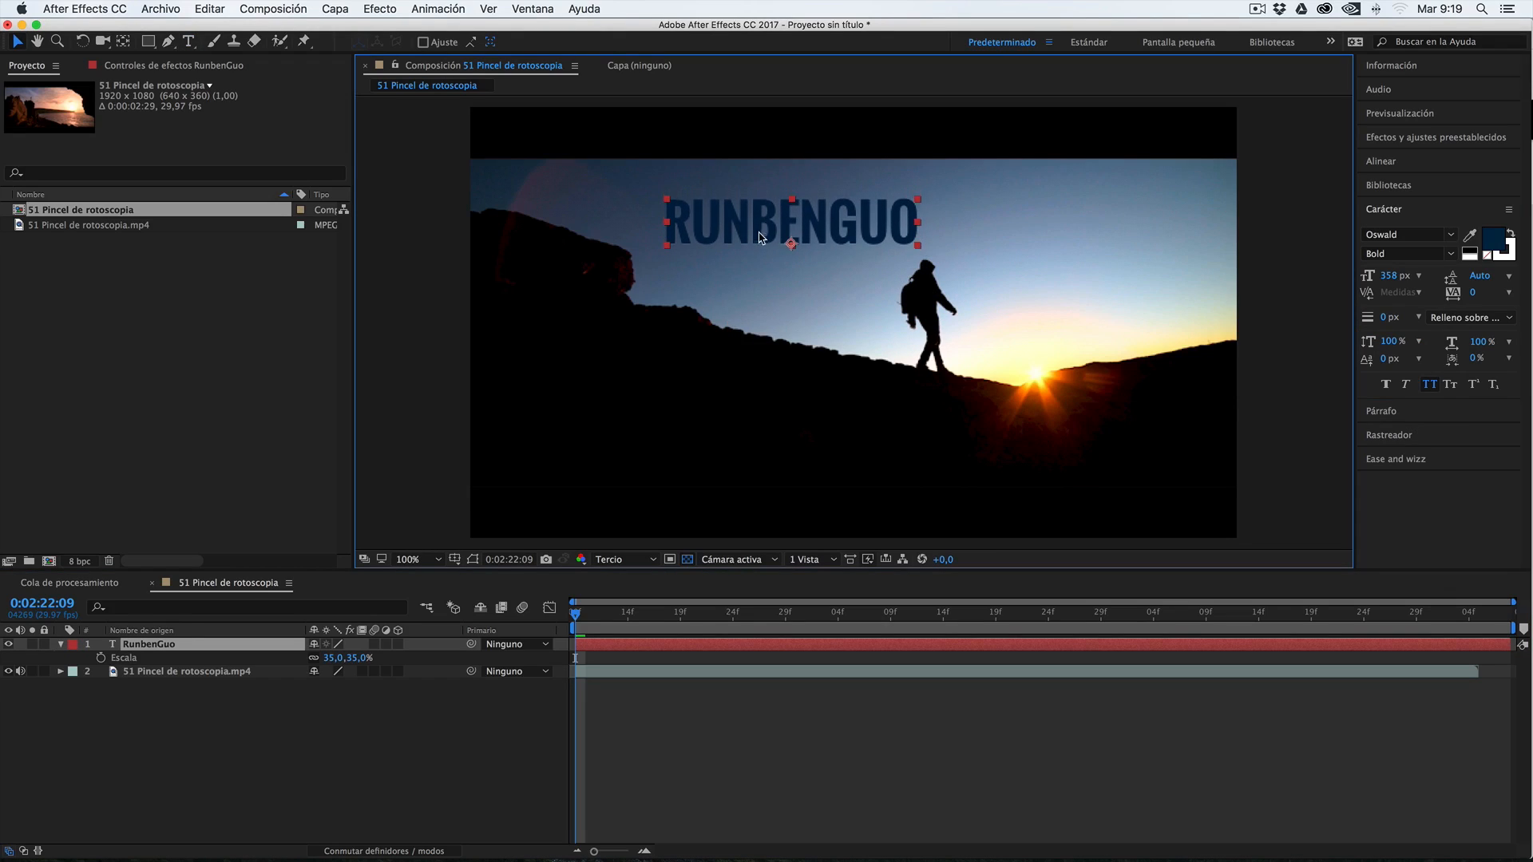
pyautogui.press('Return')
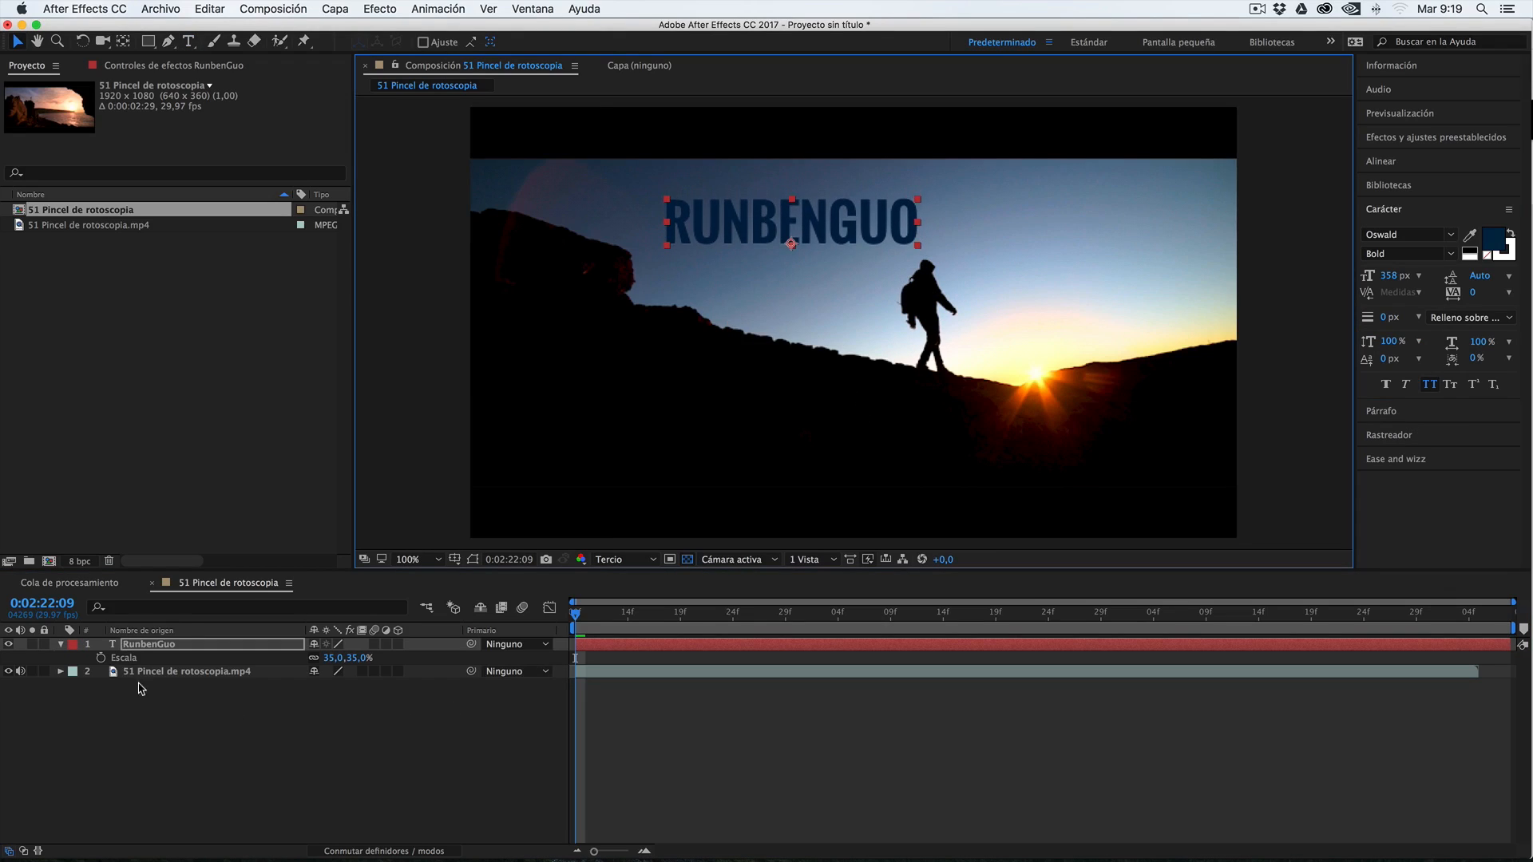
pyautogui.press('Return')
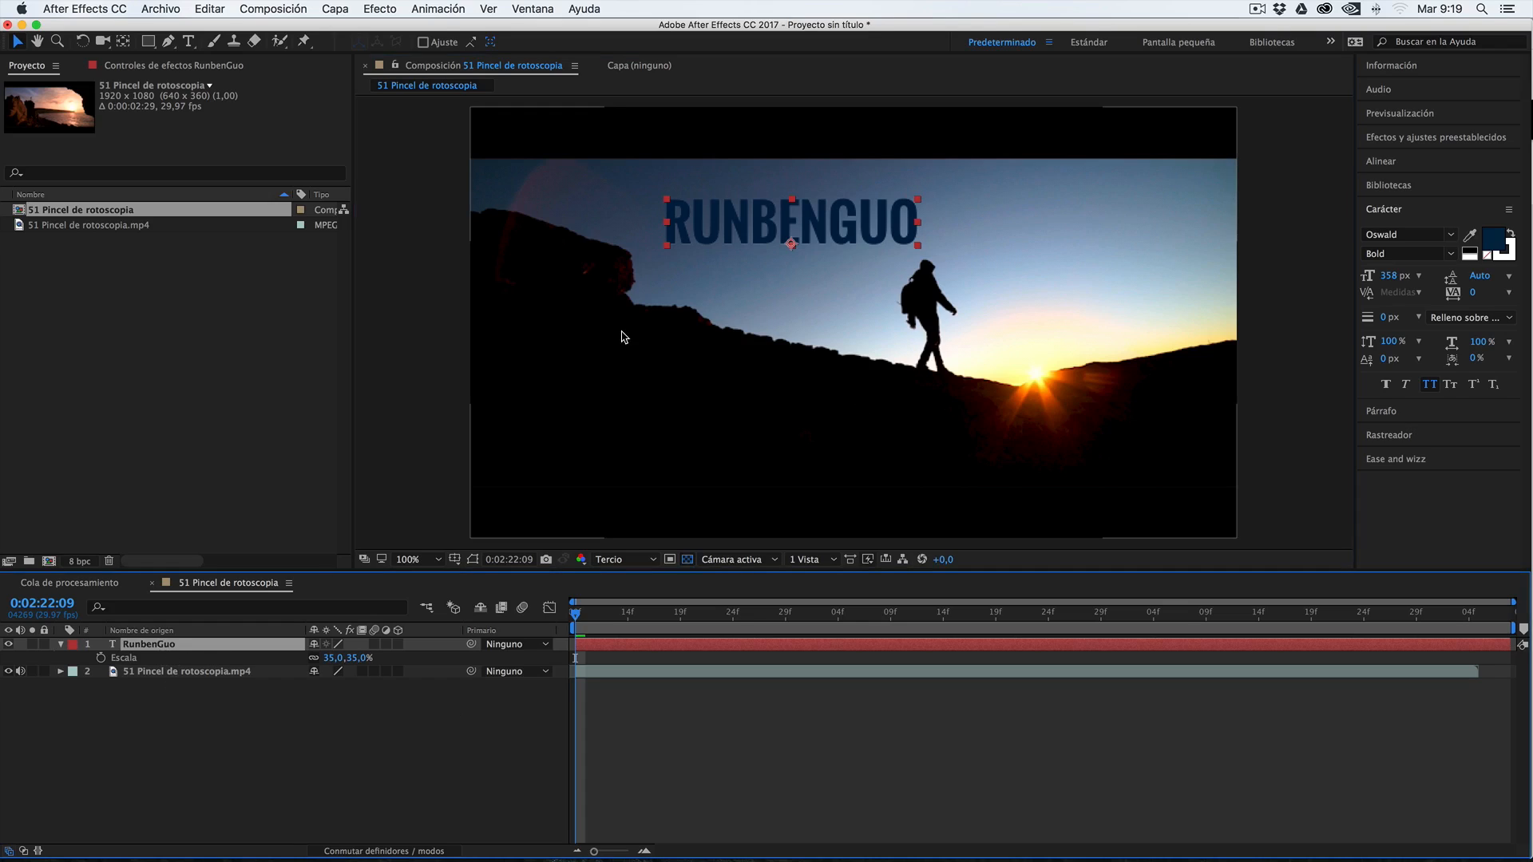
# Try hand-keyframing the text's position to follow the walker, at 824, 392 on 0:02:22:09 and 836, 396 on 0:02:22:10
pyautogui.moveTo(903, 233); pyautogui.dragTo(911, 253)
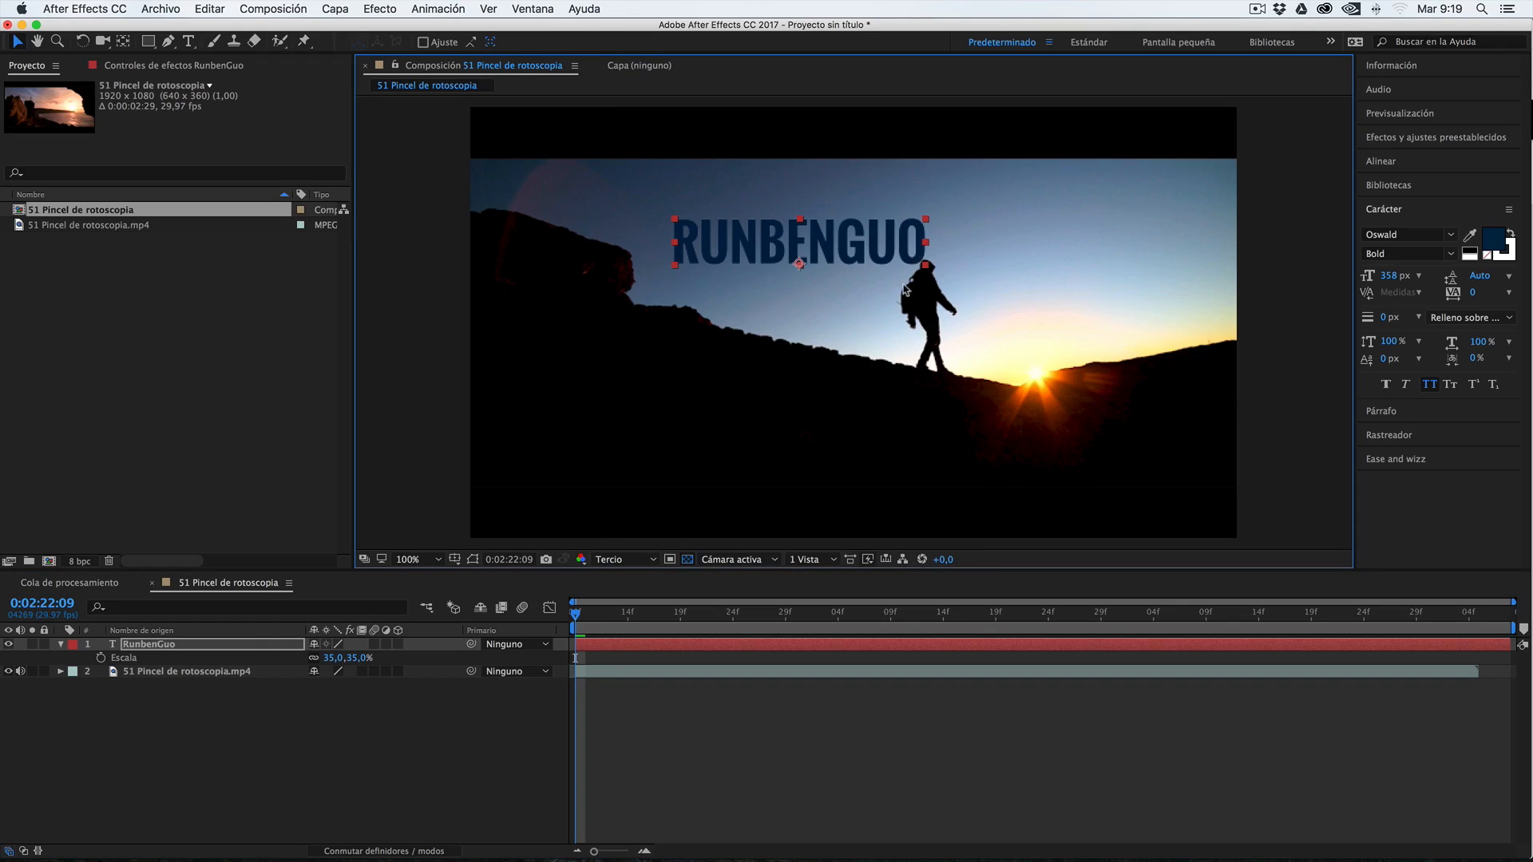
pyautogui.click(213, 644)
pyautogui.press('p')
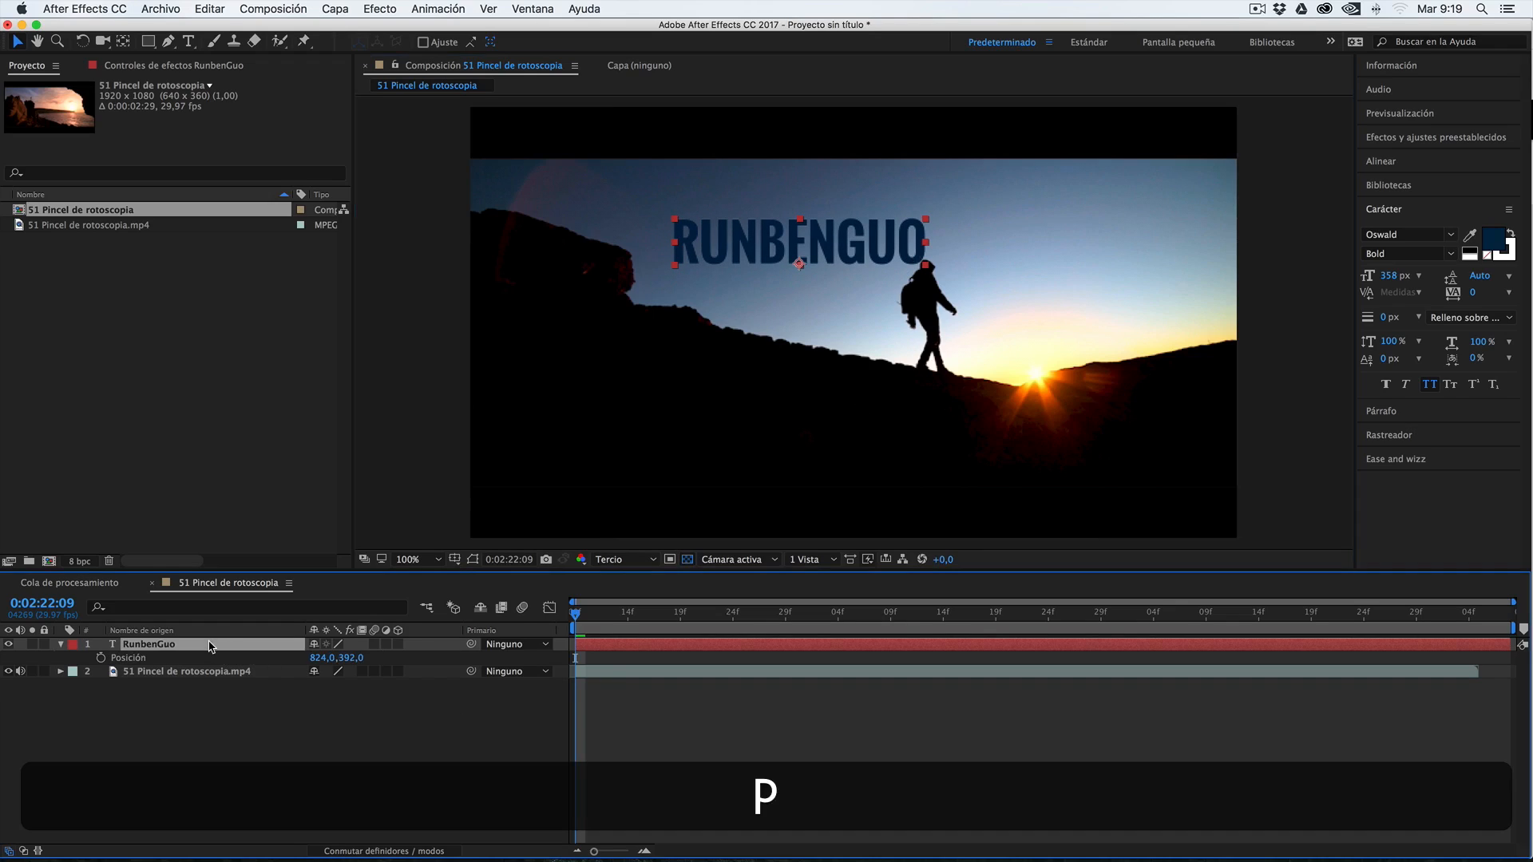
pyautogui.click(101, 658)
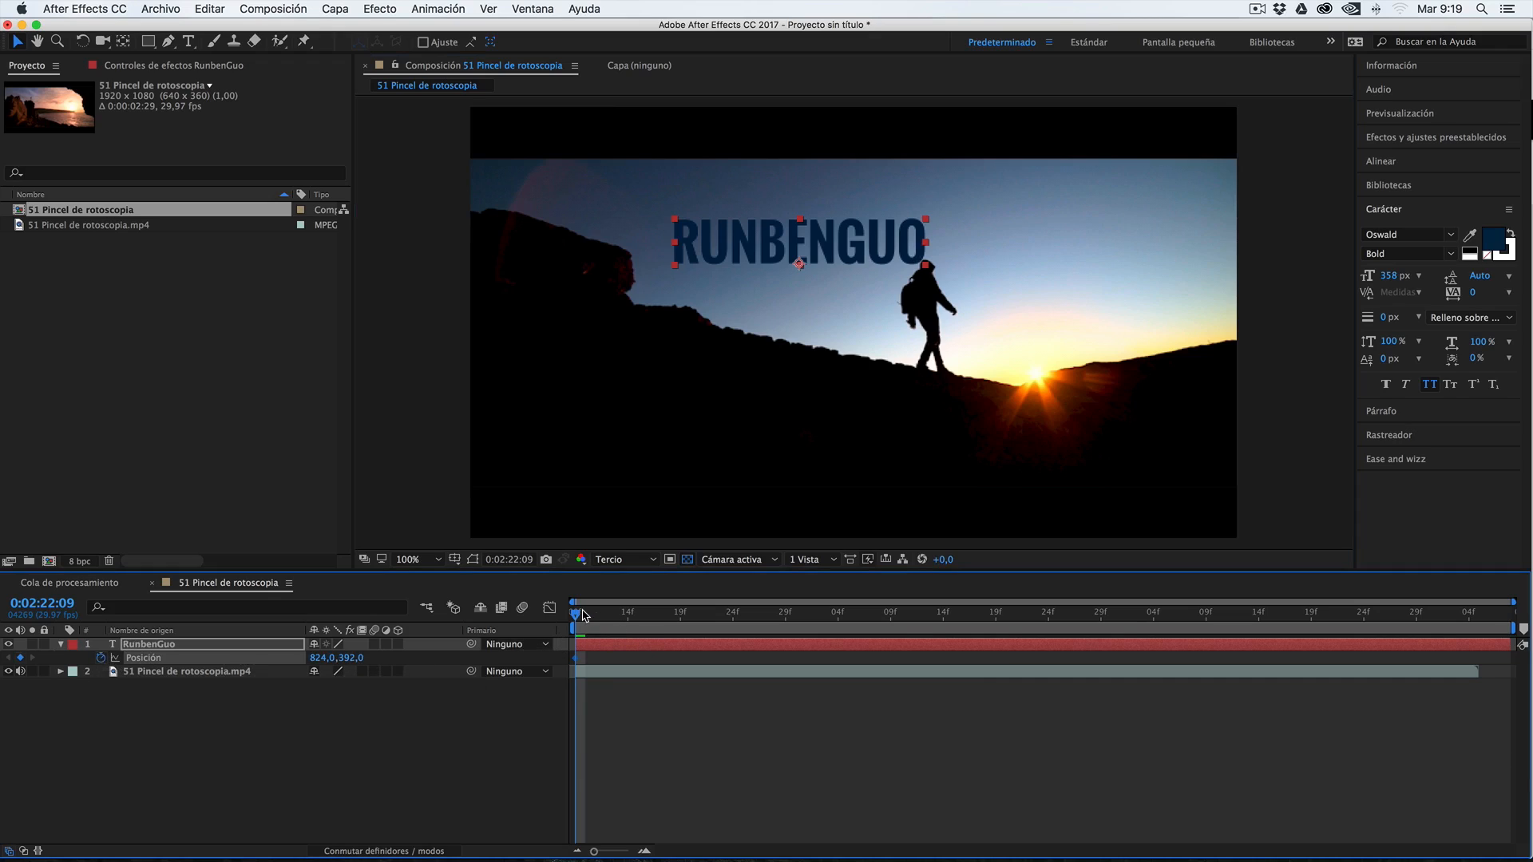
pyautogui.press('pagedown')
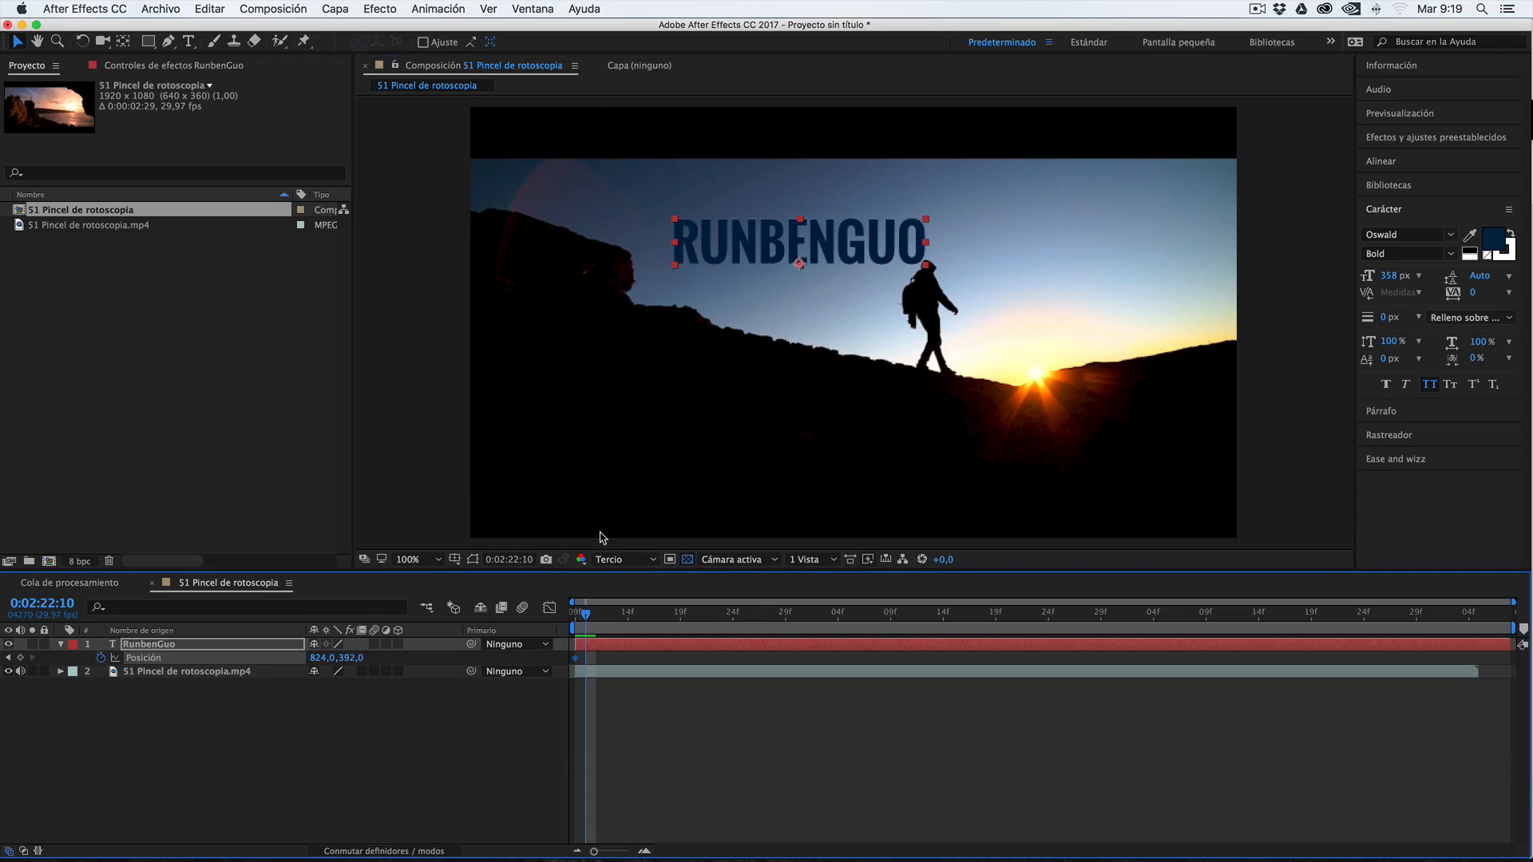
pyautogui.moveTo(879, 259); pyautogui.dragTo(884, 260)
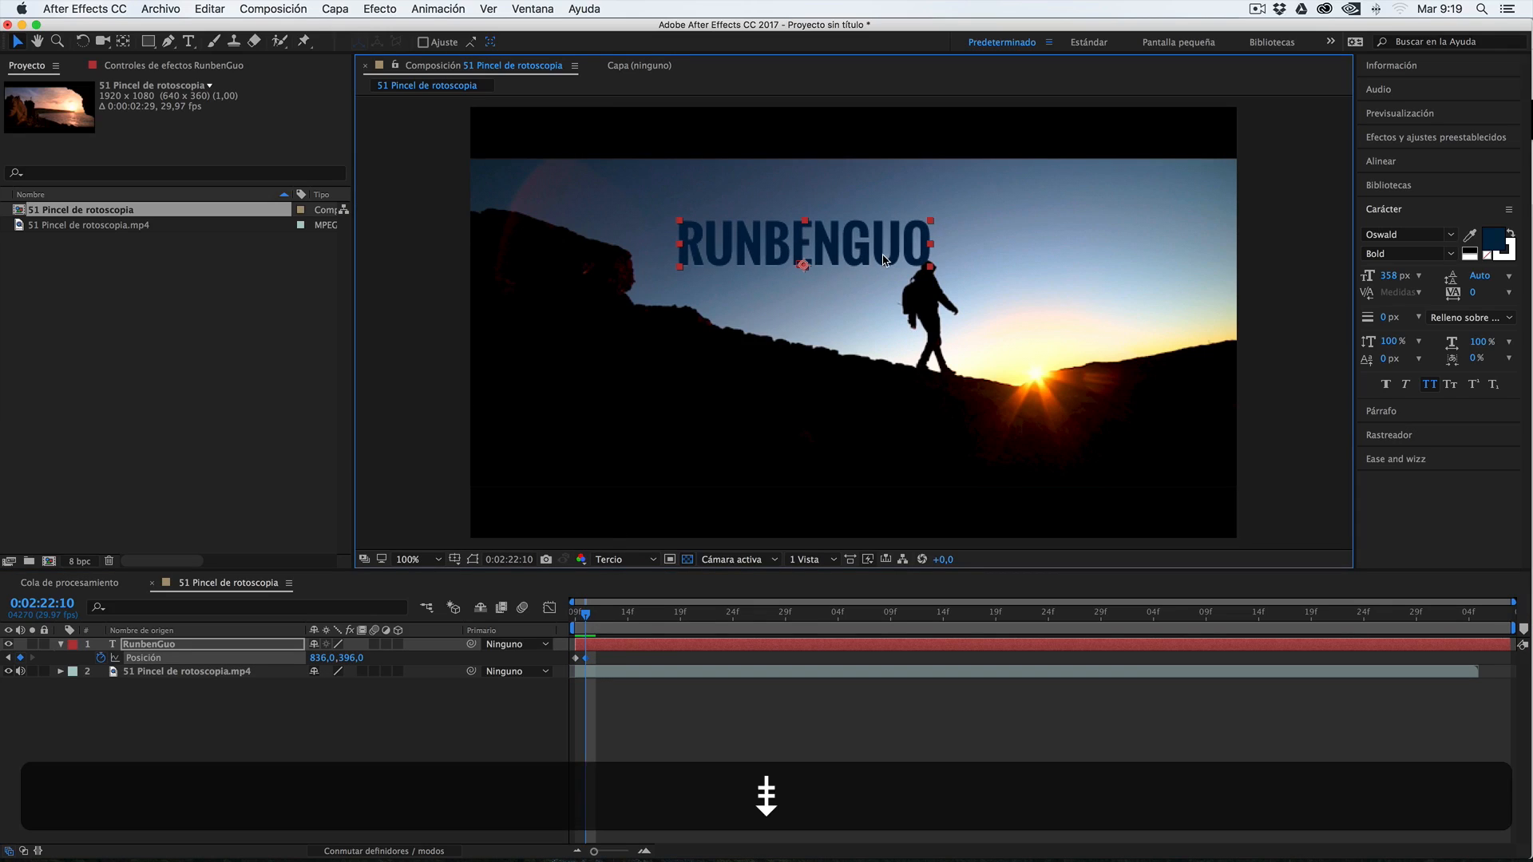
# Delete the text's Position keyframes and place it above the walker at 814, 346 on frame 0:02:22:09
pyautogui.press('pagedown')
pyautogui.press('pagedown')
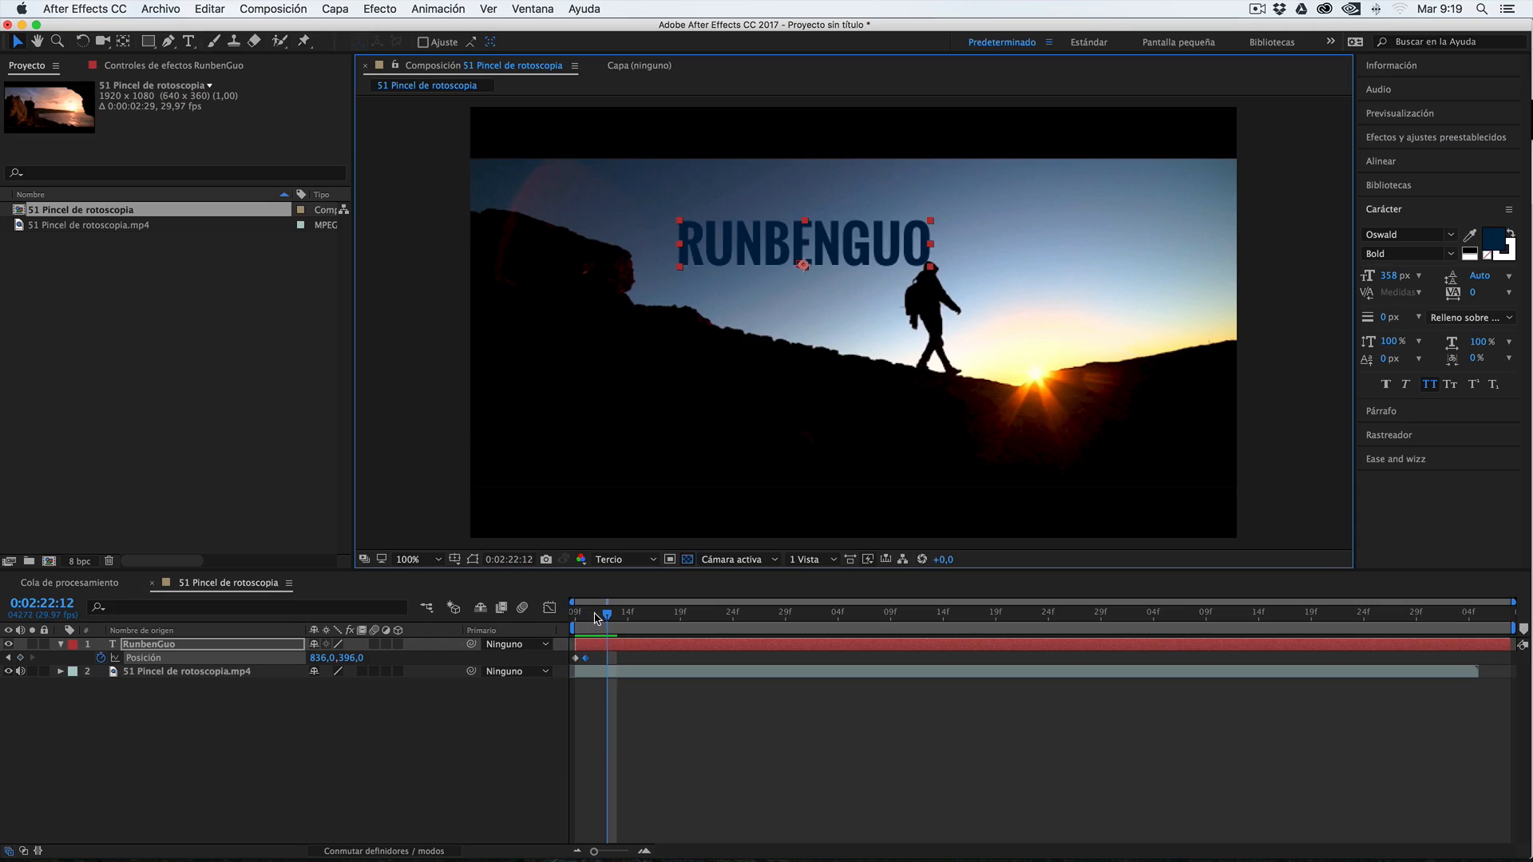
pyautogui.moveTo(601, 655); pyautogui.dragTo(559, 668)
pyautogui.press('Delete')
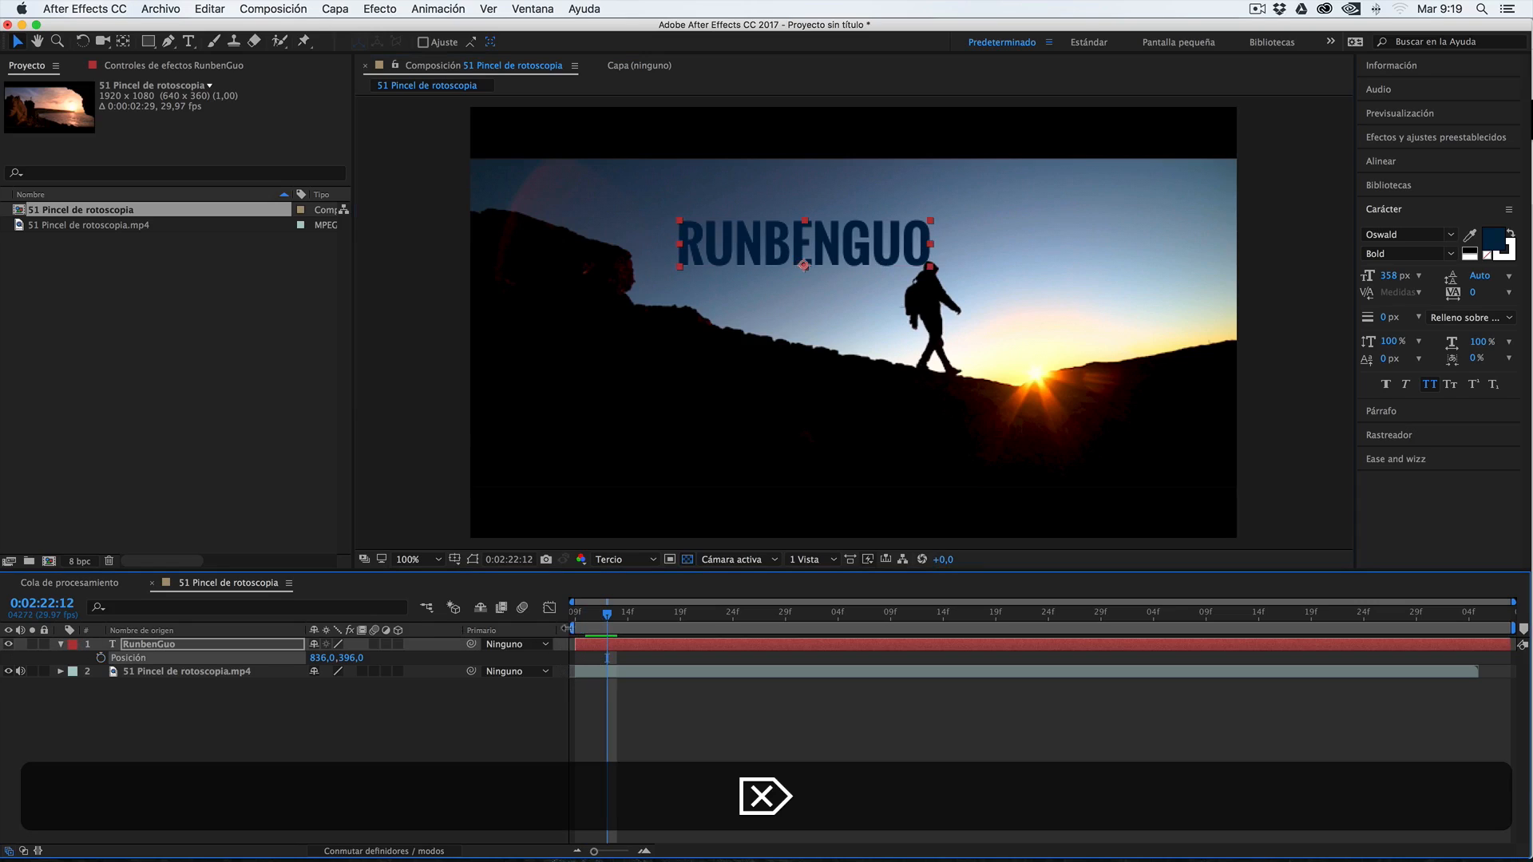
pyautogui.moveTo(583, 618); pyautogui.dragTo(544, 626)
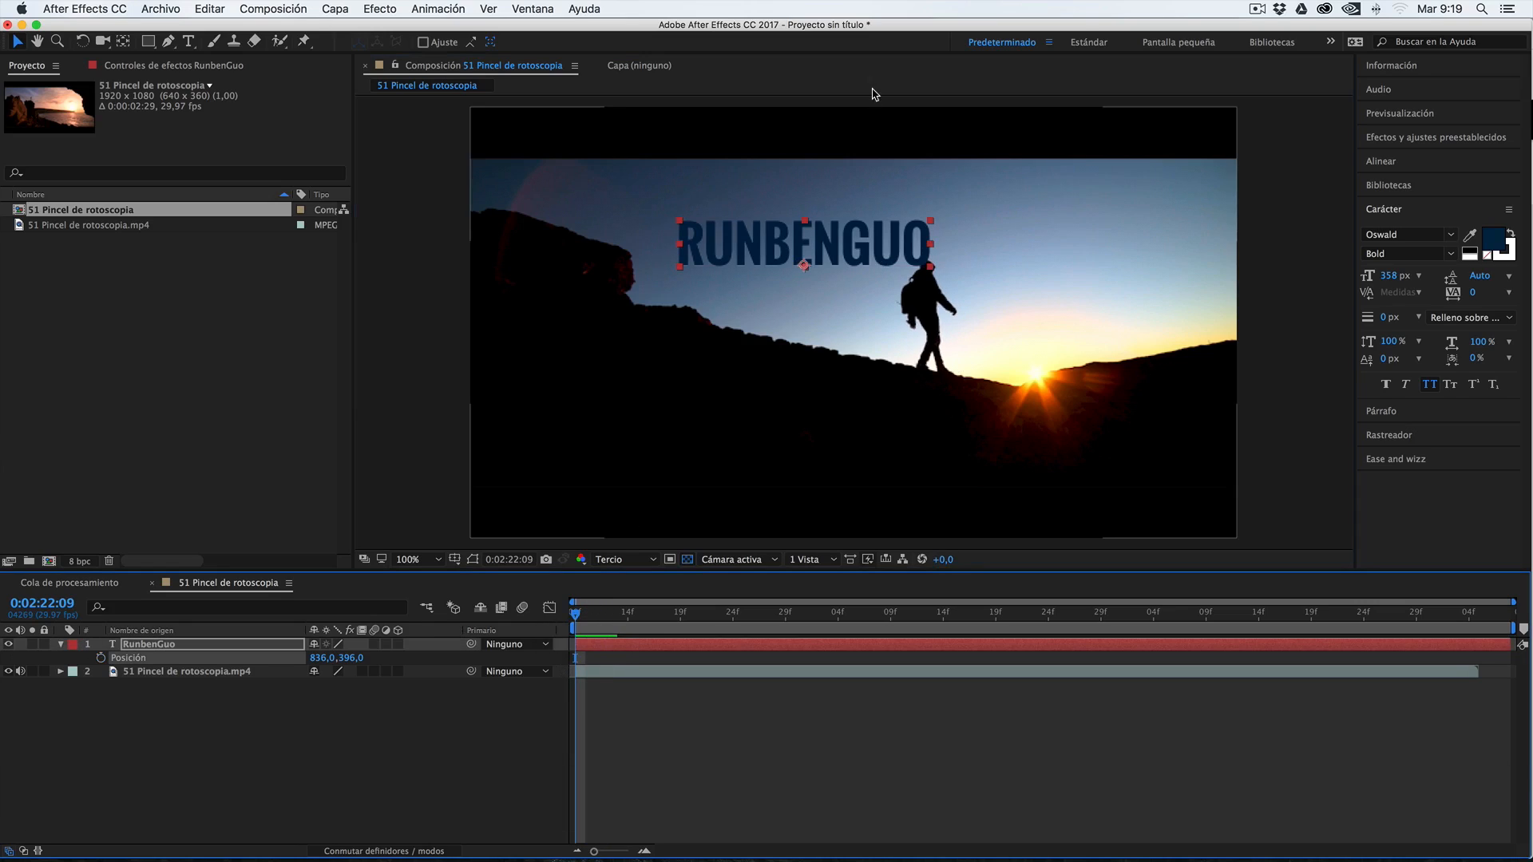
pyautogui.moveTo(820, 249); pyautogui.dragTo(811, 229)
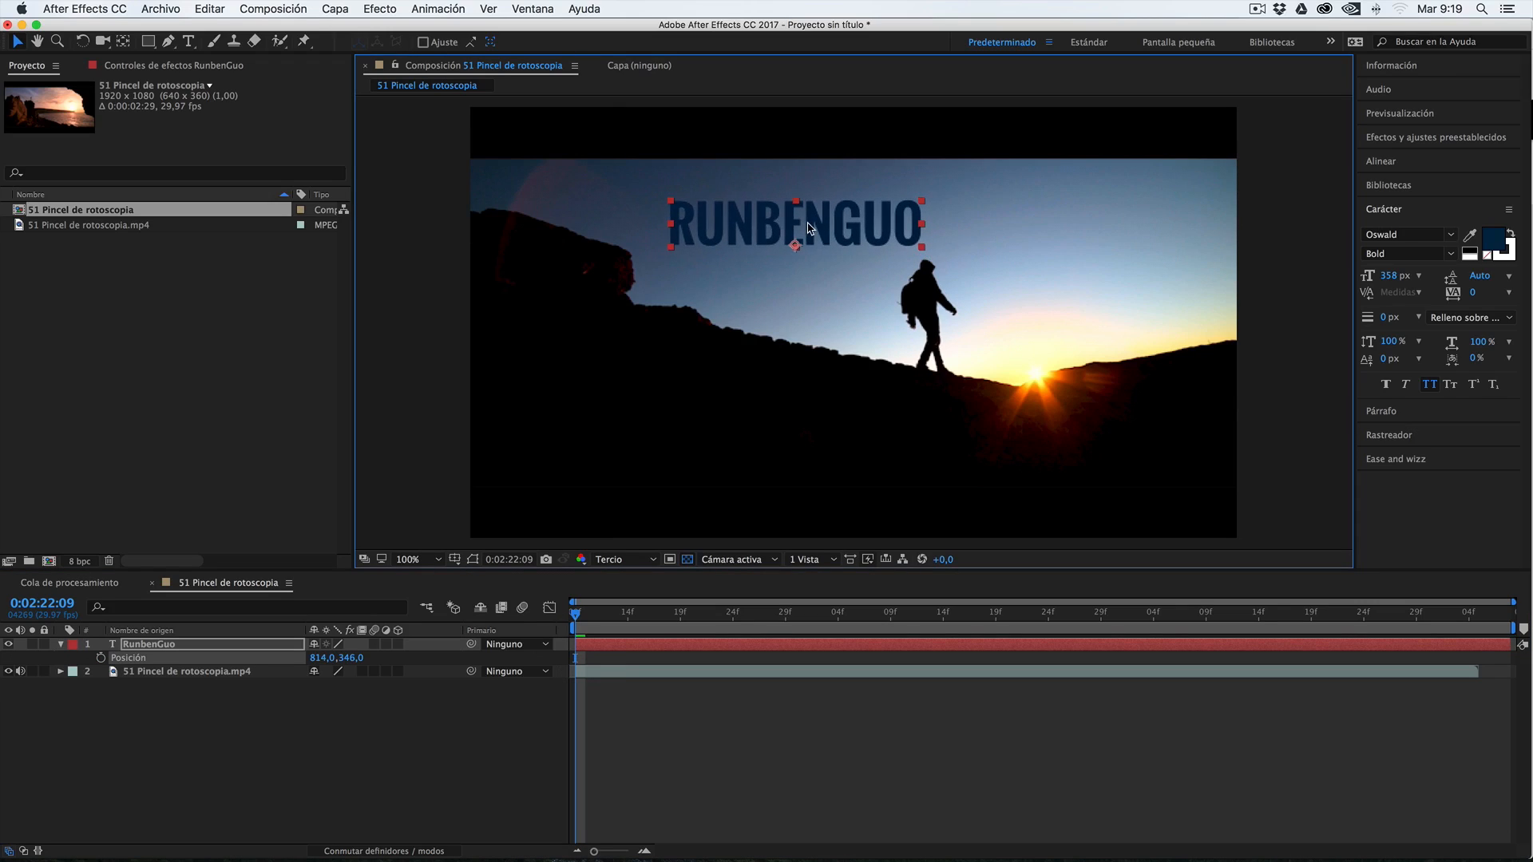
# Show the Rastreador tracking options for the 51 Pincel de rotoscopia.mp4 footage layer
pyautogui.click(1395, 210)
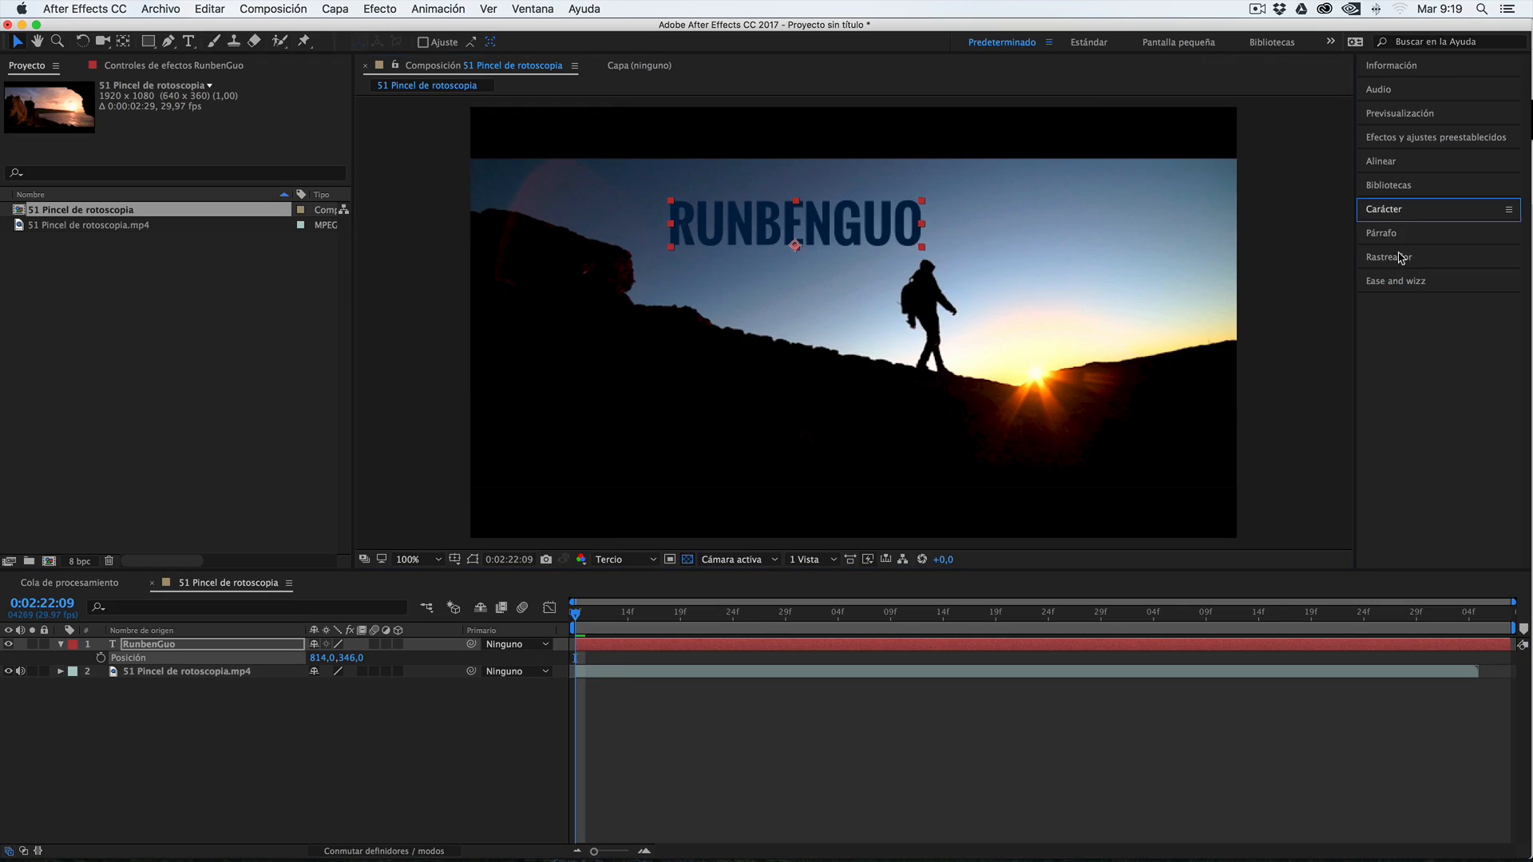
pyautogui.click(1391, 256)
pyautogui.click(1411, 265)
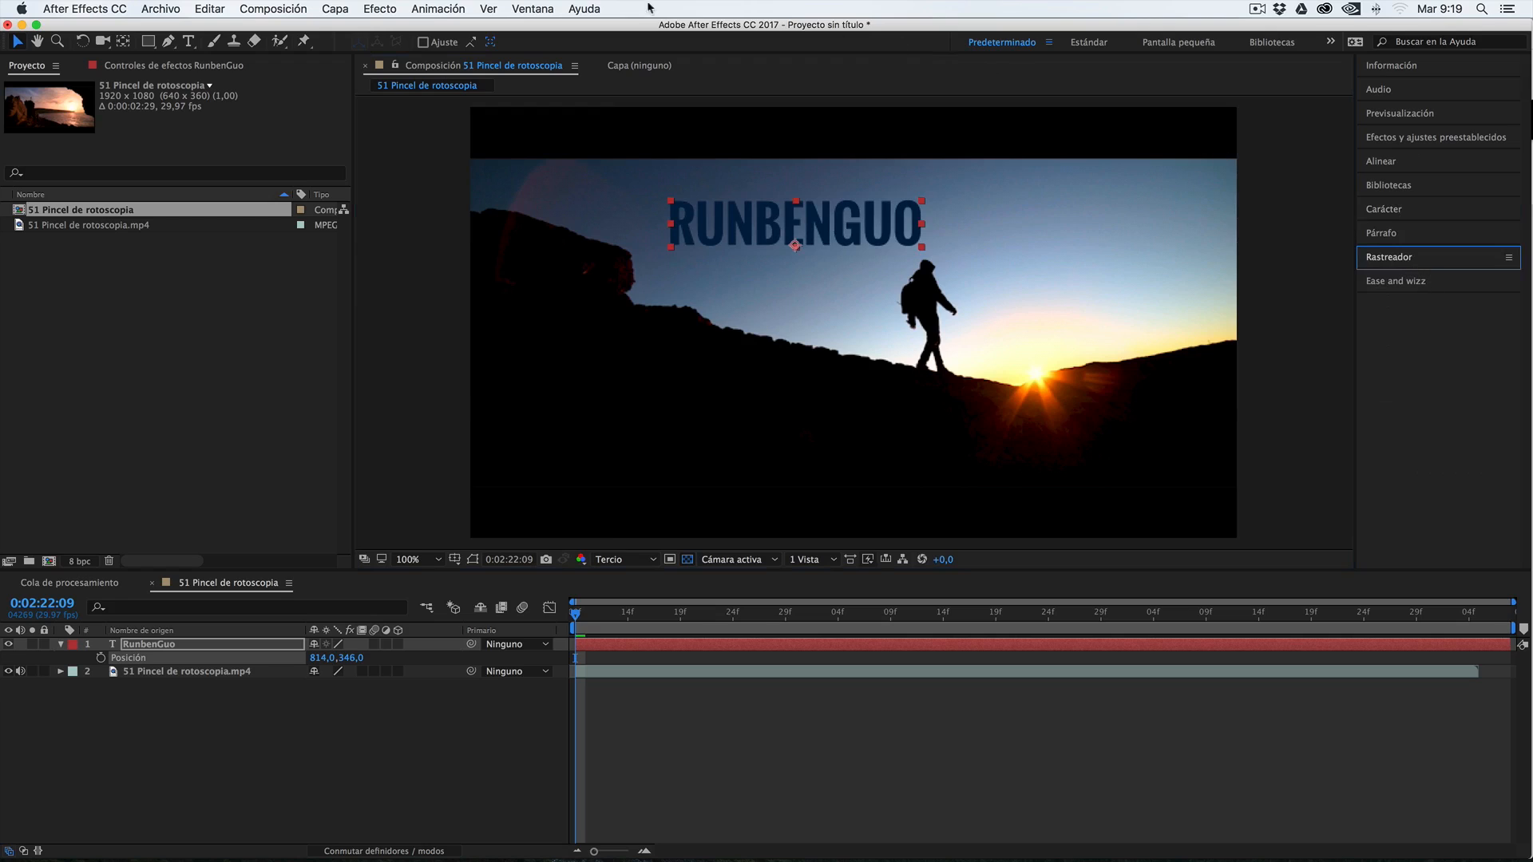
pyautogui.click(519, 7)
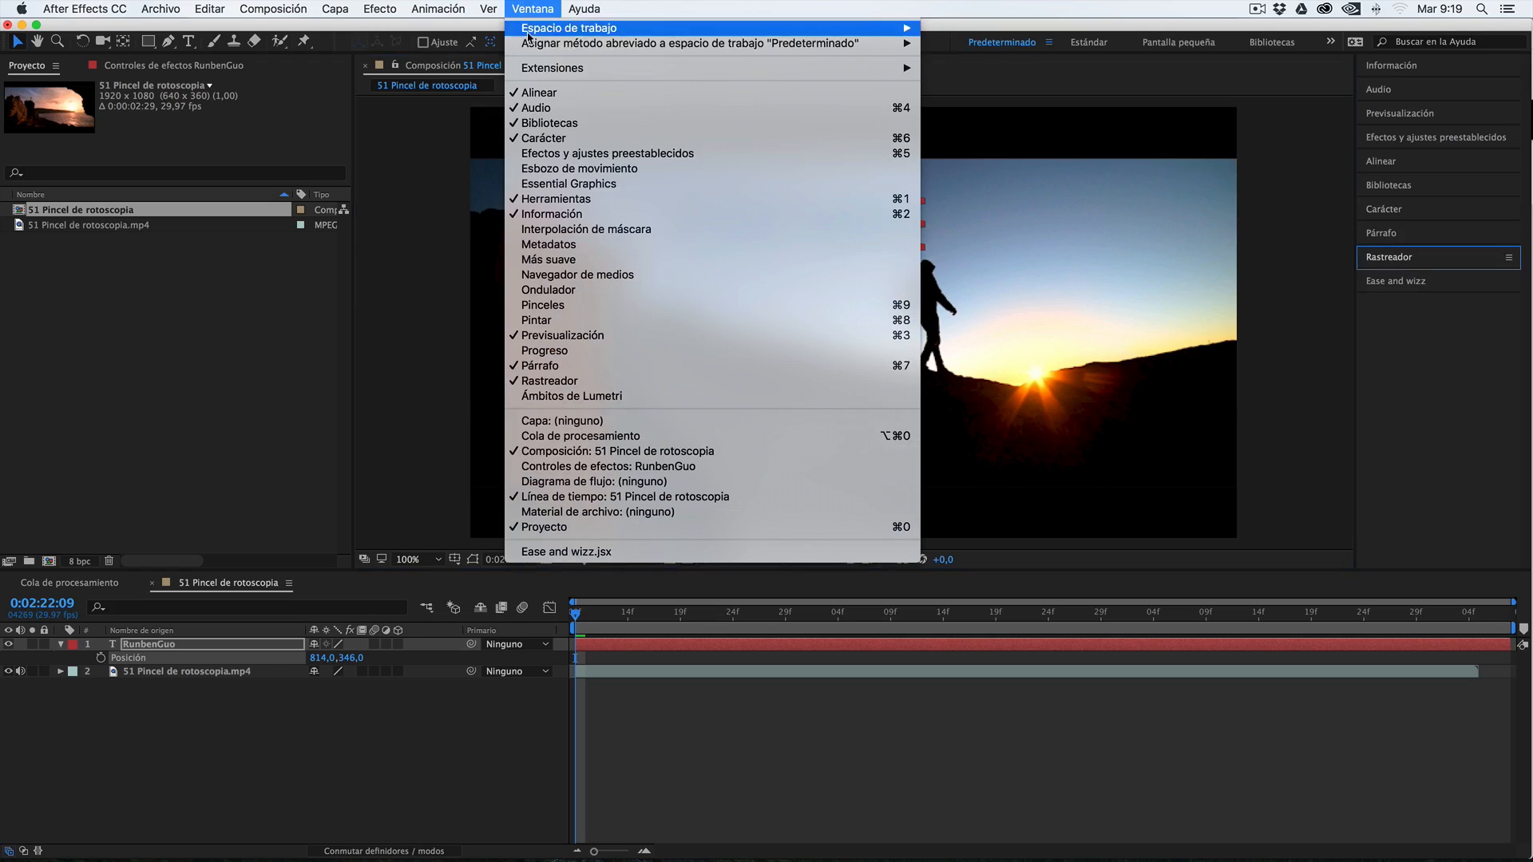
pyautogui.click(552, 380)
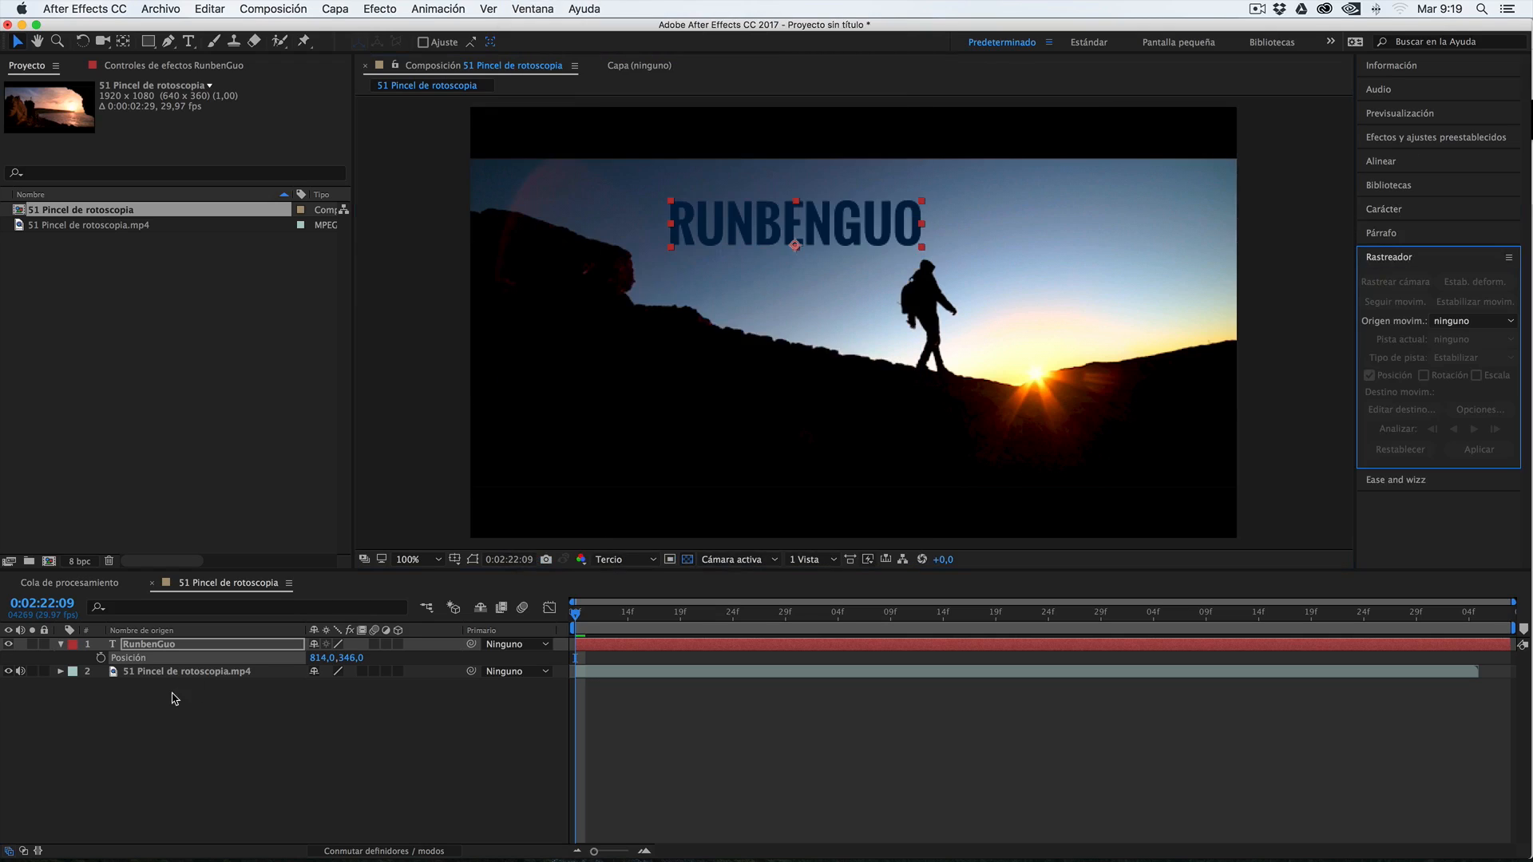
pyautogui.click(184, 672)
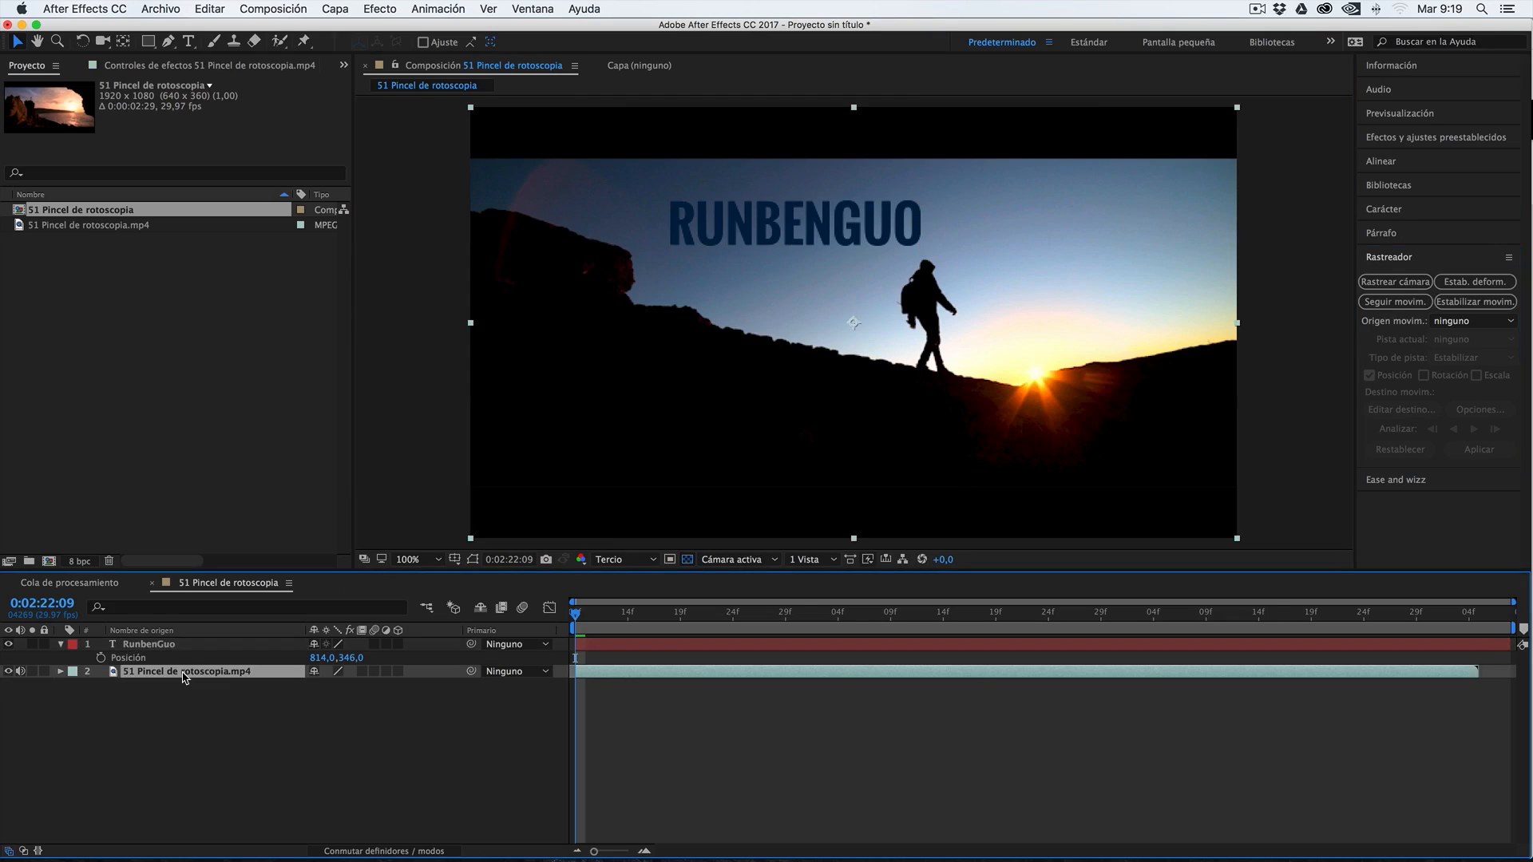
# Hide the name text layer and set the composition preview resolution to Completa
pyautogui.click(8, 644)
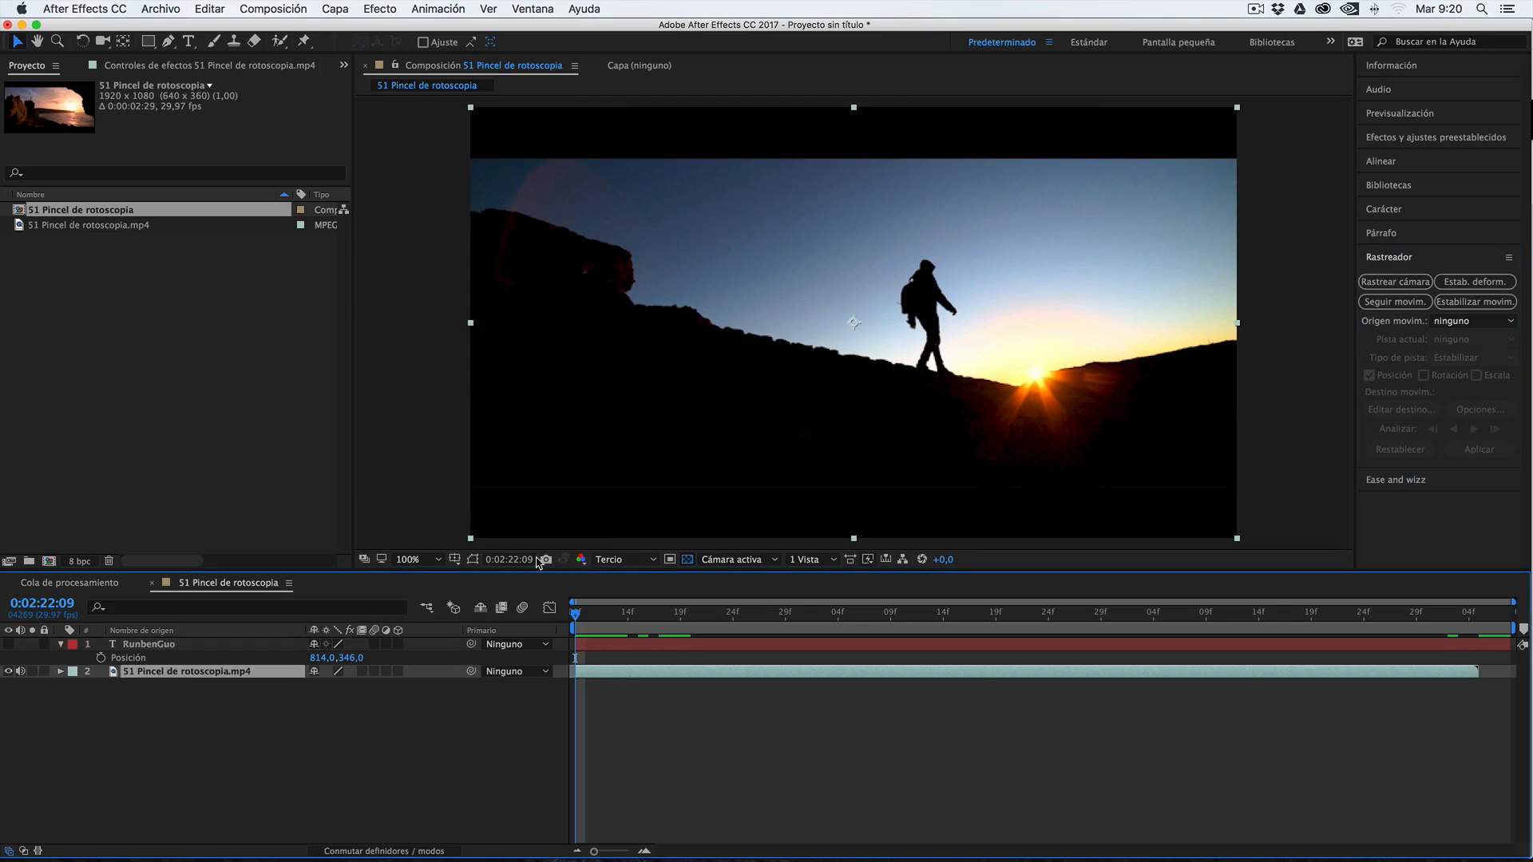
pyautogui.click(439, 559)
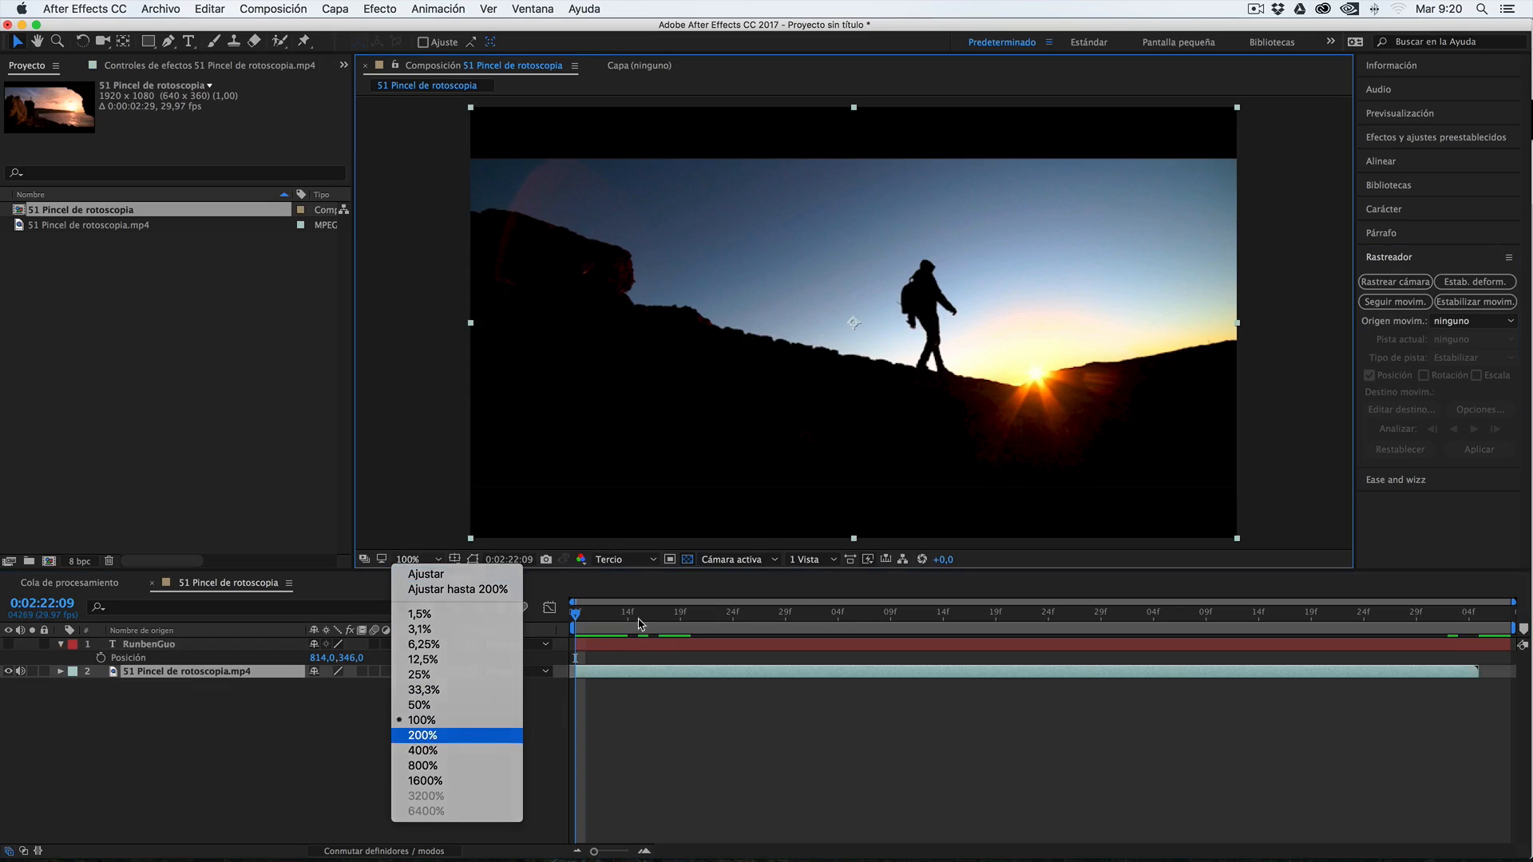
pyautogui.click(457, 735)
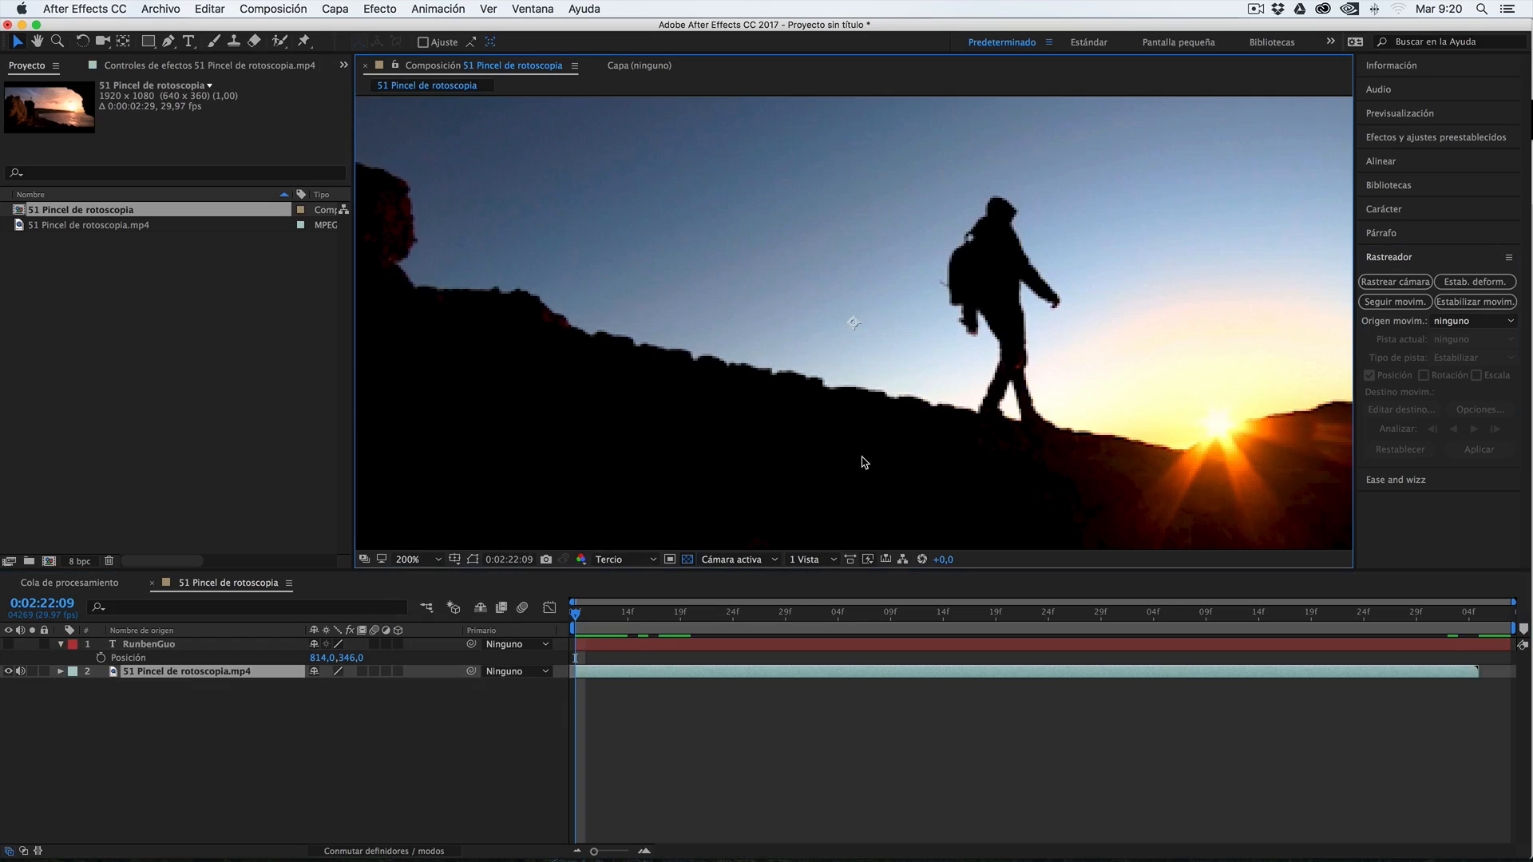
pyautogui.click(626, 562)
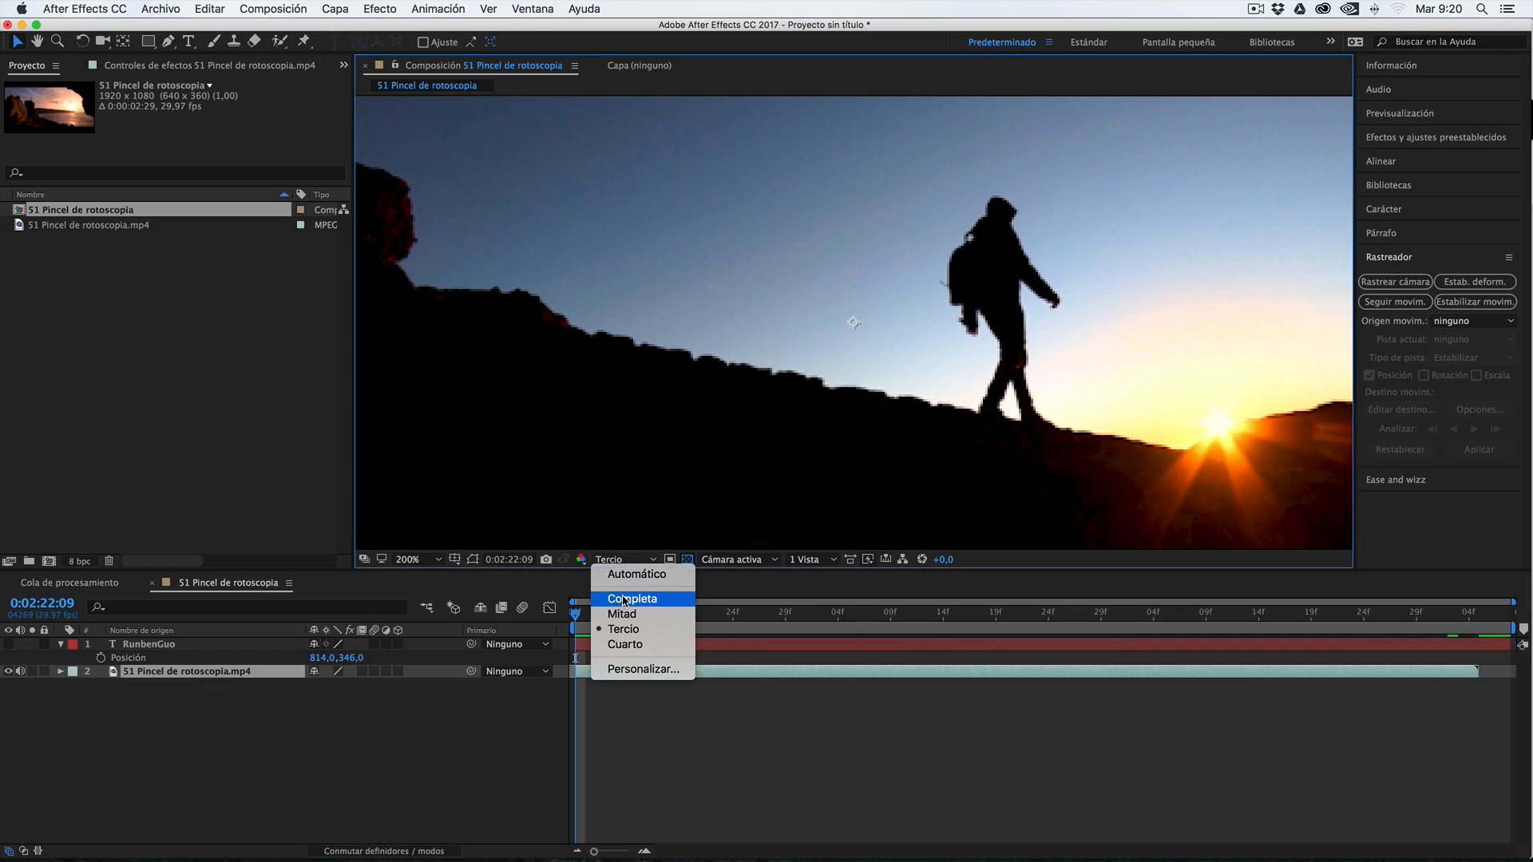
pyautogui.click(625, 601)
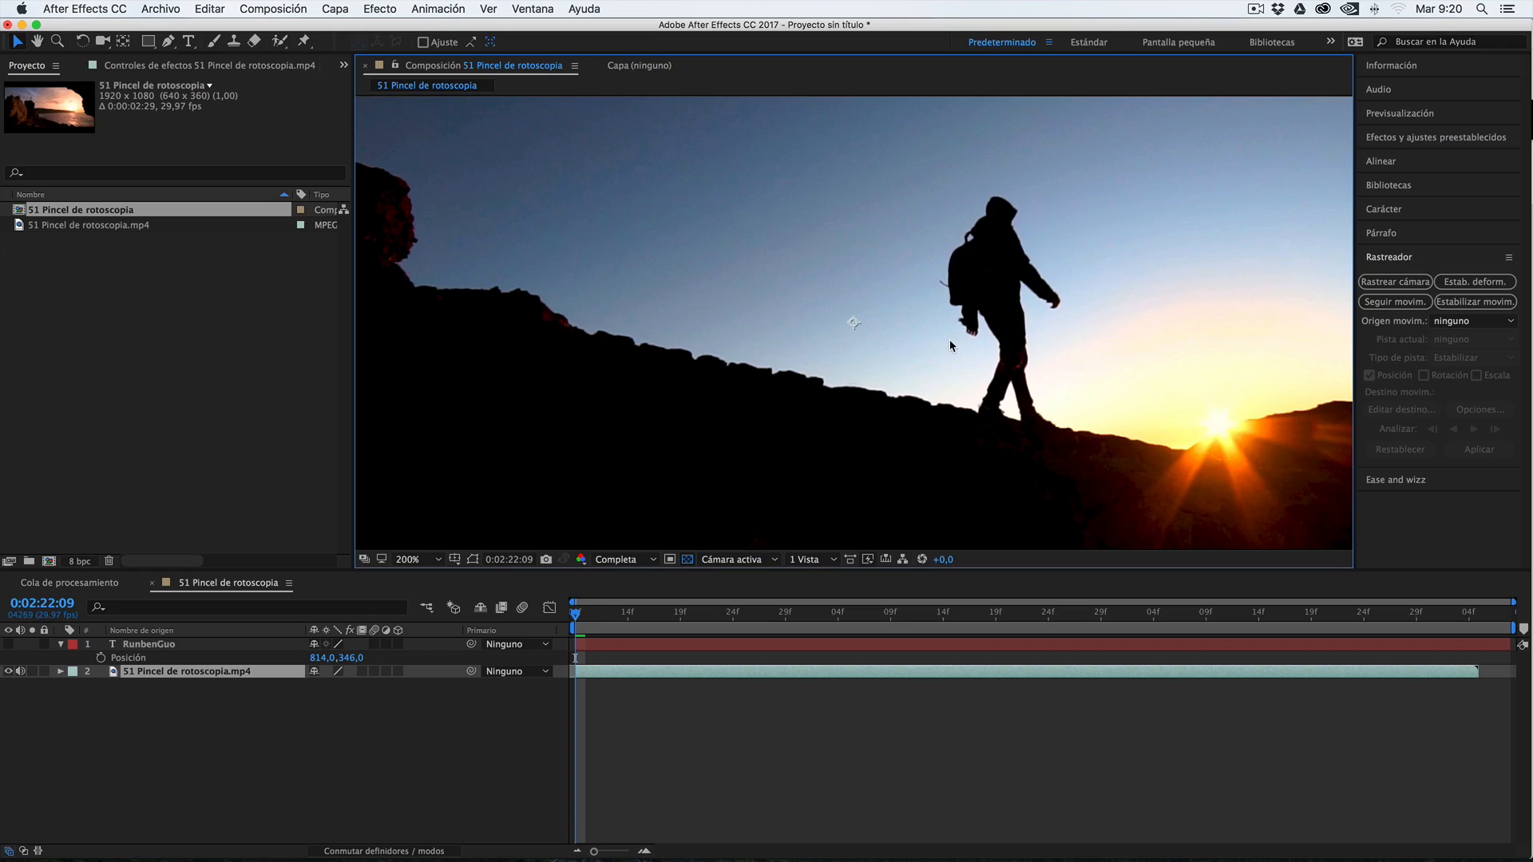
pyautogui.press(',')
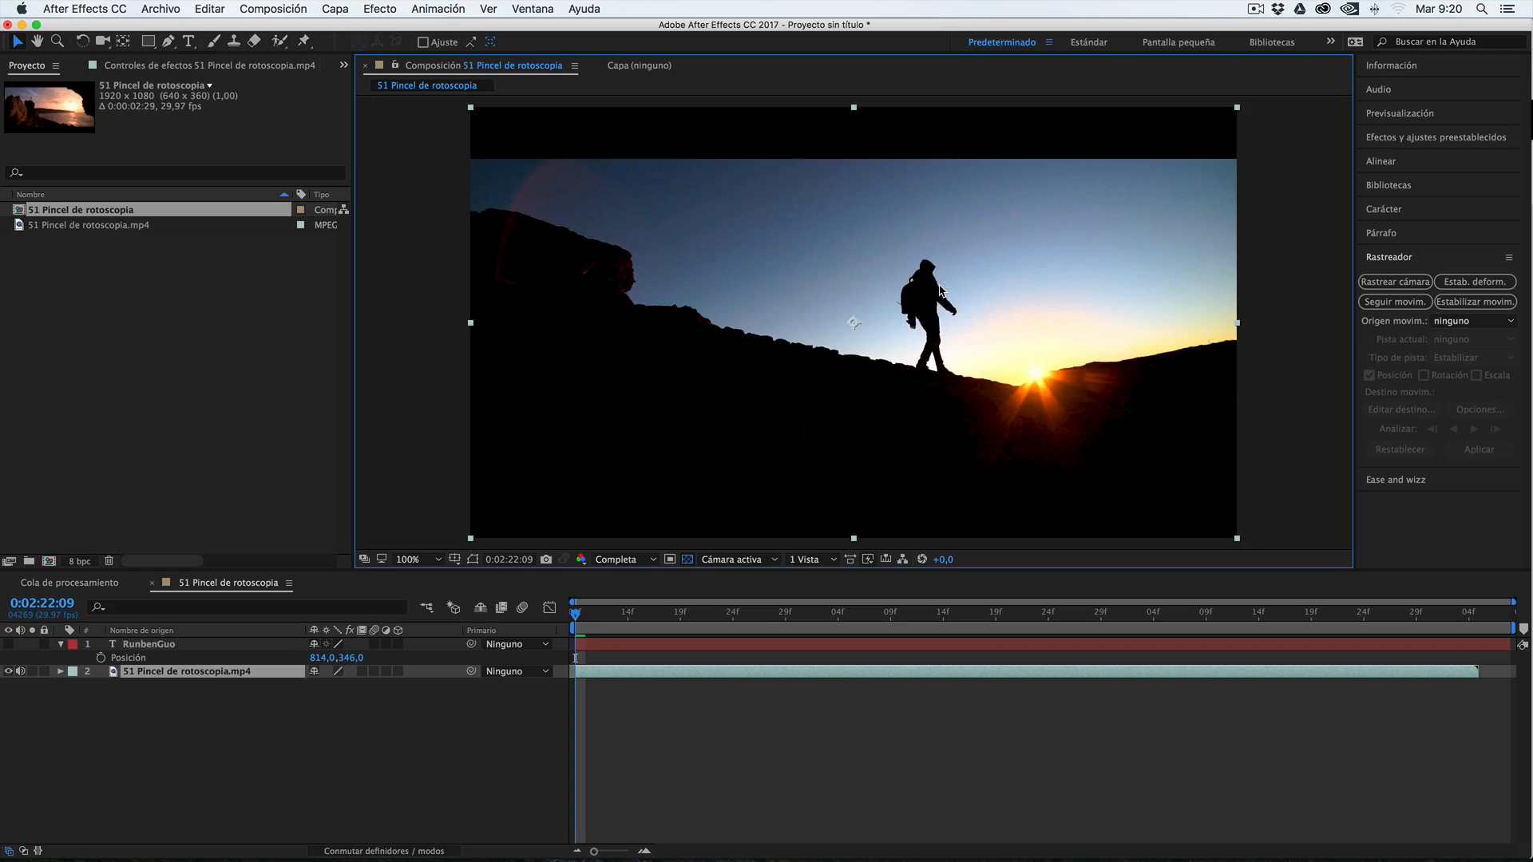
# Review the walker's opening frames and start motion tracking on the footage layer at frame 0:02:22:09
pyautogui.moveTo(632, 617); pyautogui.dragTo(566, 607)
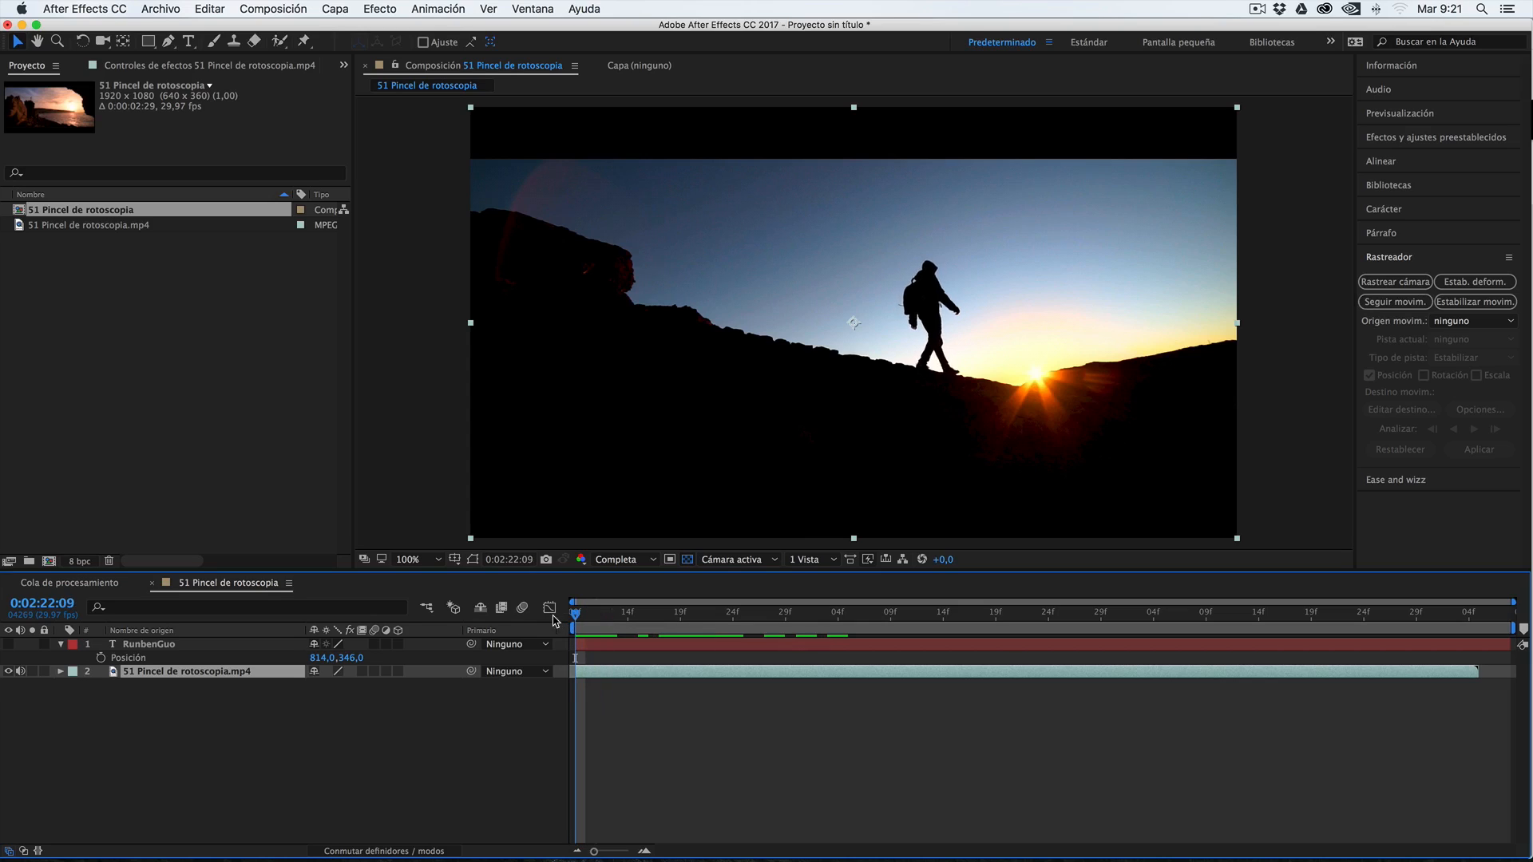
pyautogui.click(640, 614)
pyautogui.moveTo(648, 617); pyautogui.dragTo(565, 622)
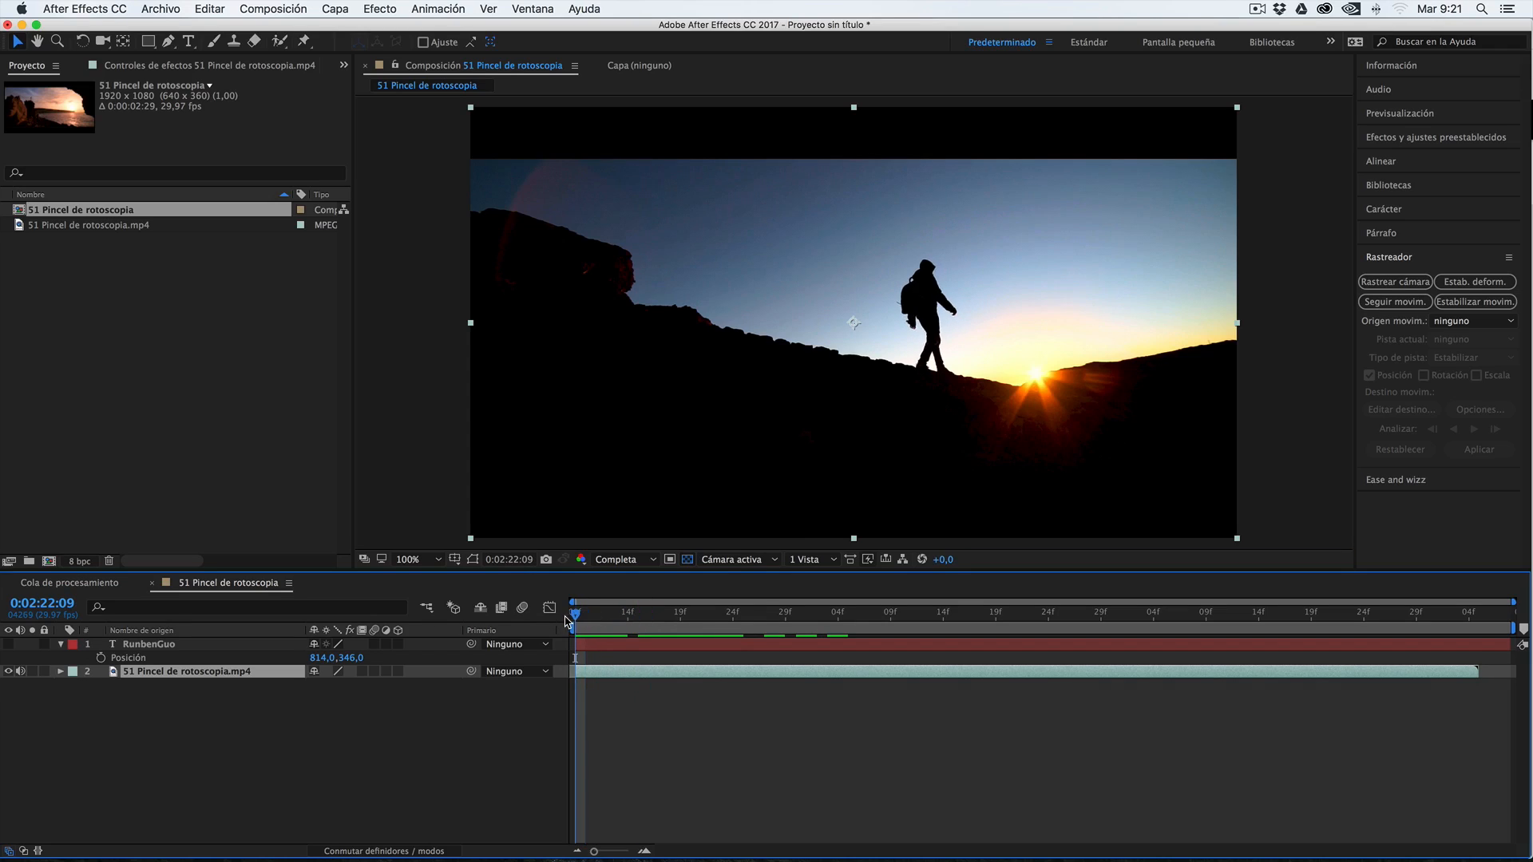
pyautogui.click(1391, 302)
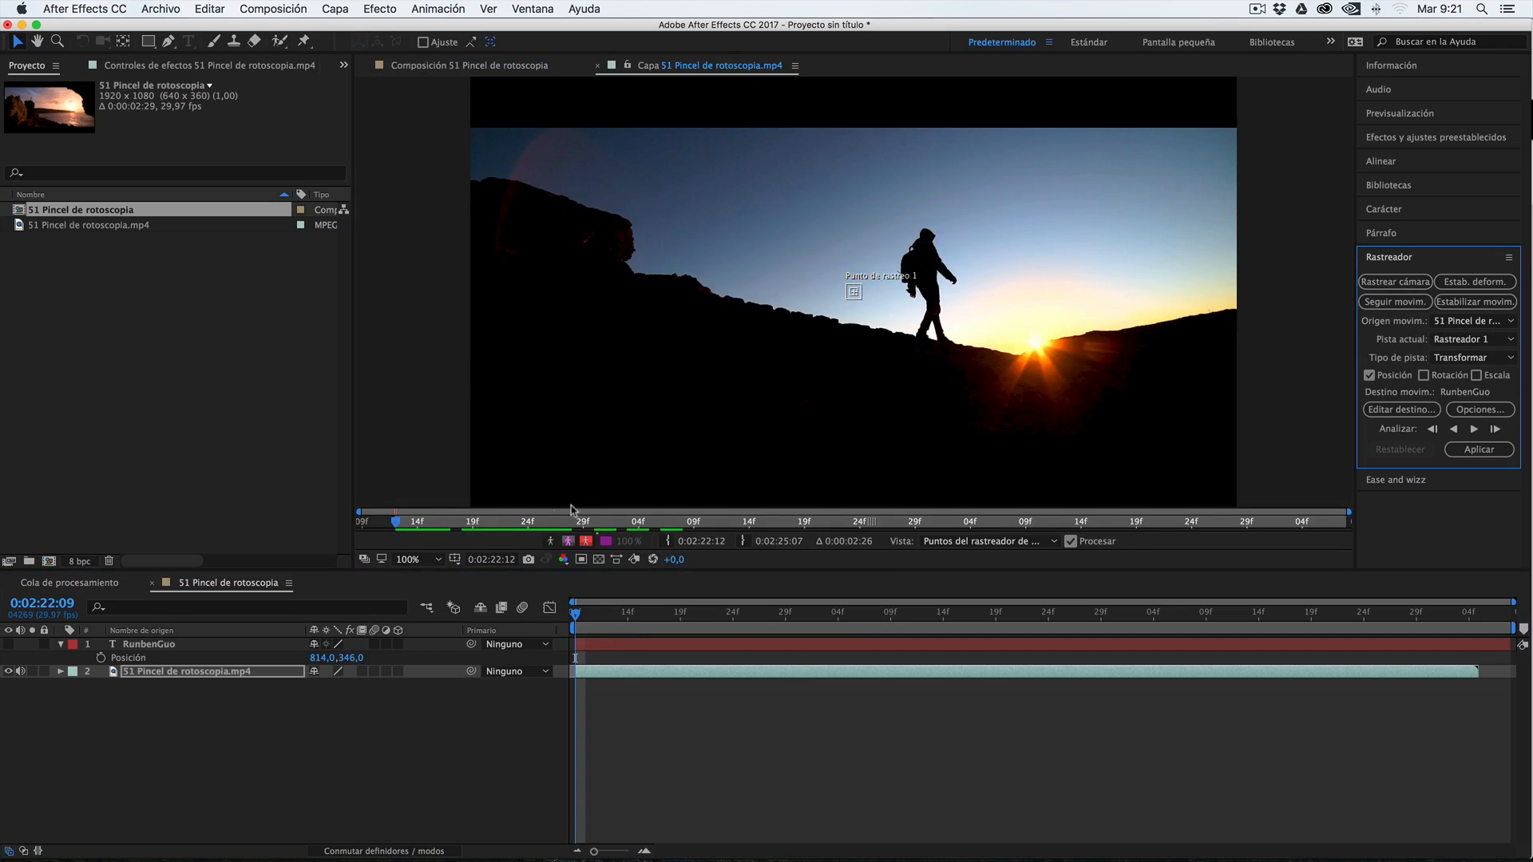
# Enlarge the track point's search region and place the point at the gap between the walker's neck and backpack
pyautogui.click(437, 559)
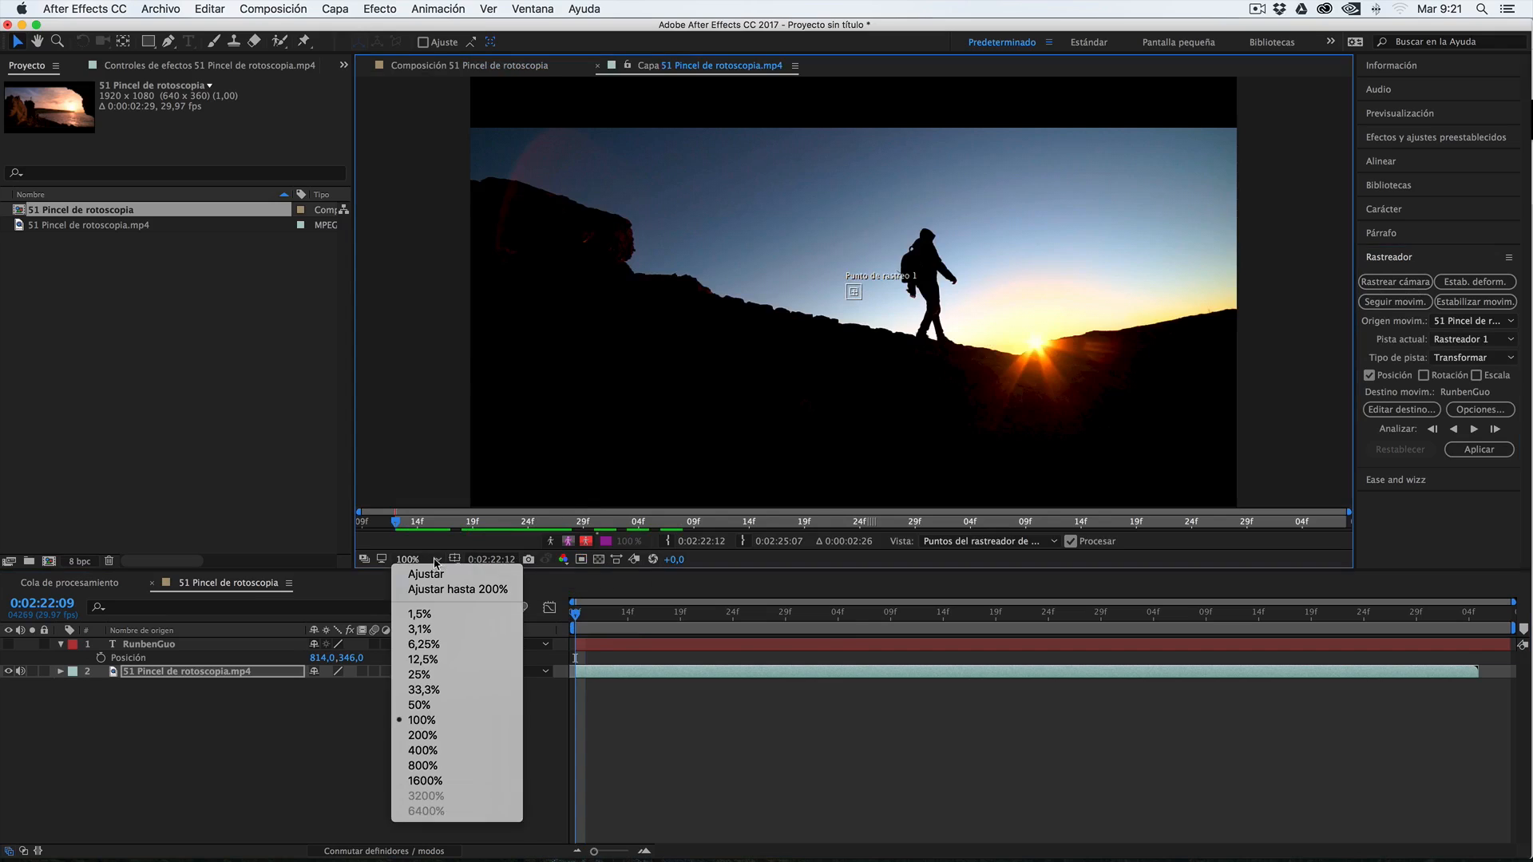
pyautogui.click(441, 736)
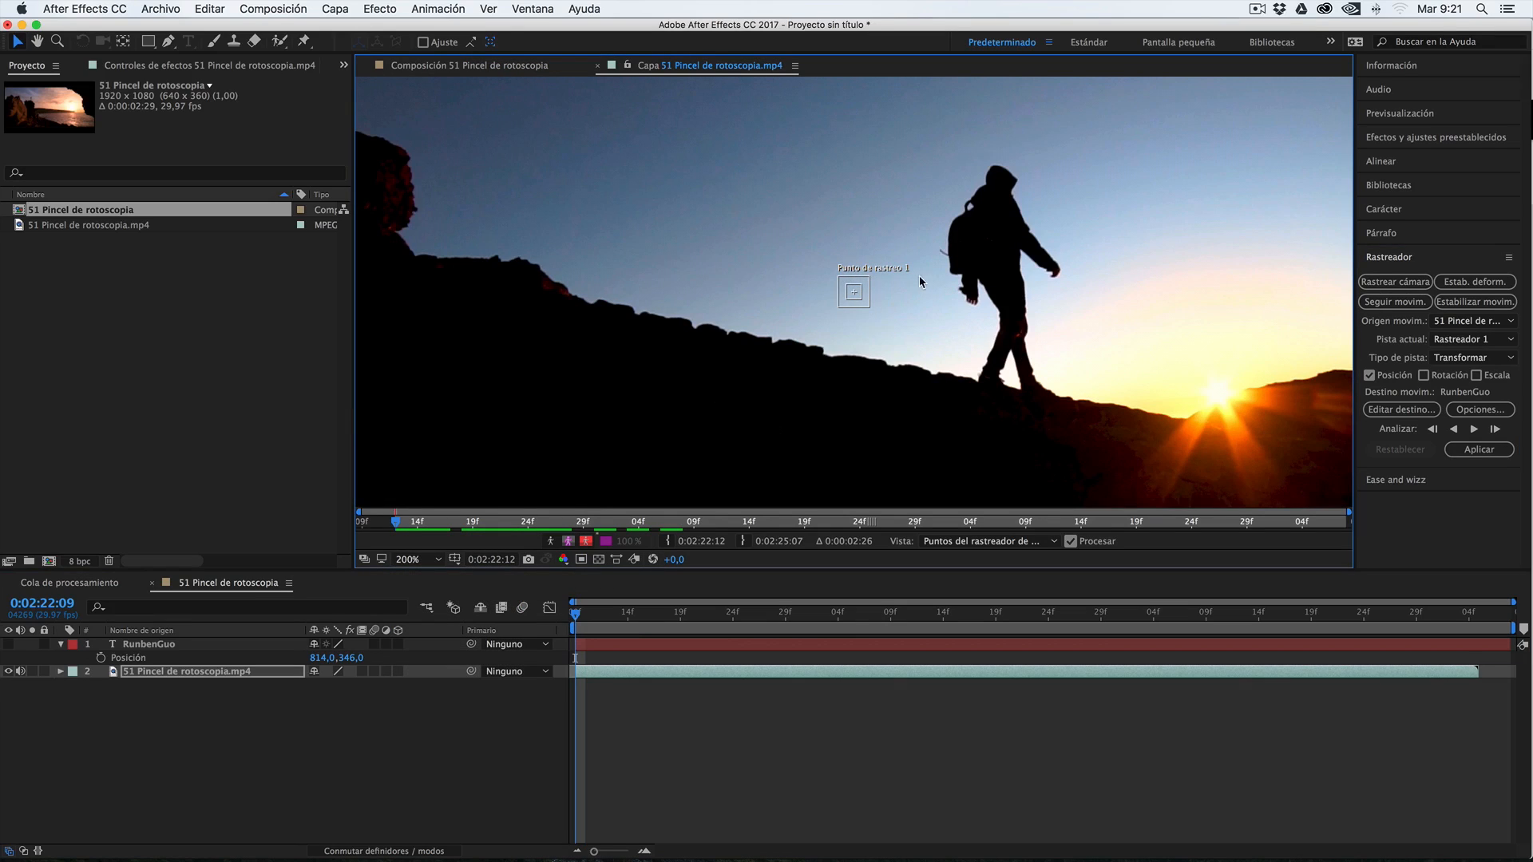
pyautogui.click(848, 294)
pyautogui.moveTo(867, 274); pyautogui.dragTo(882, 266)
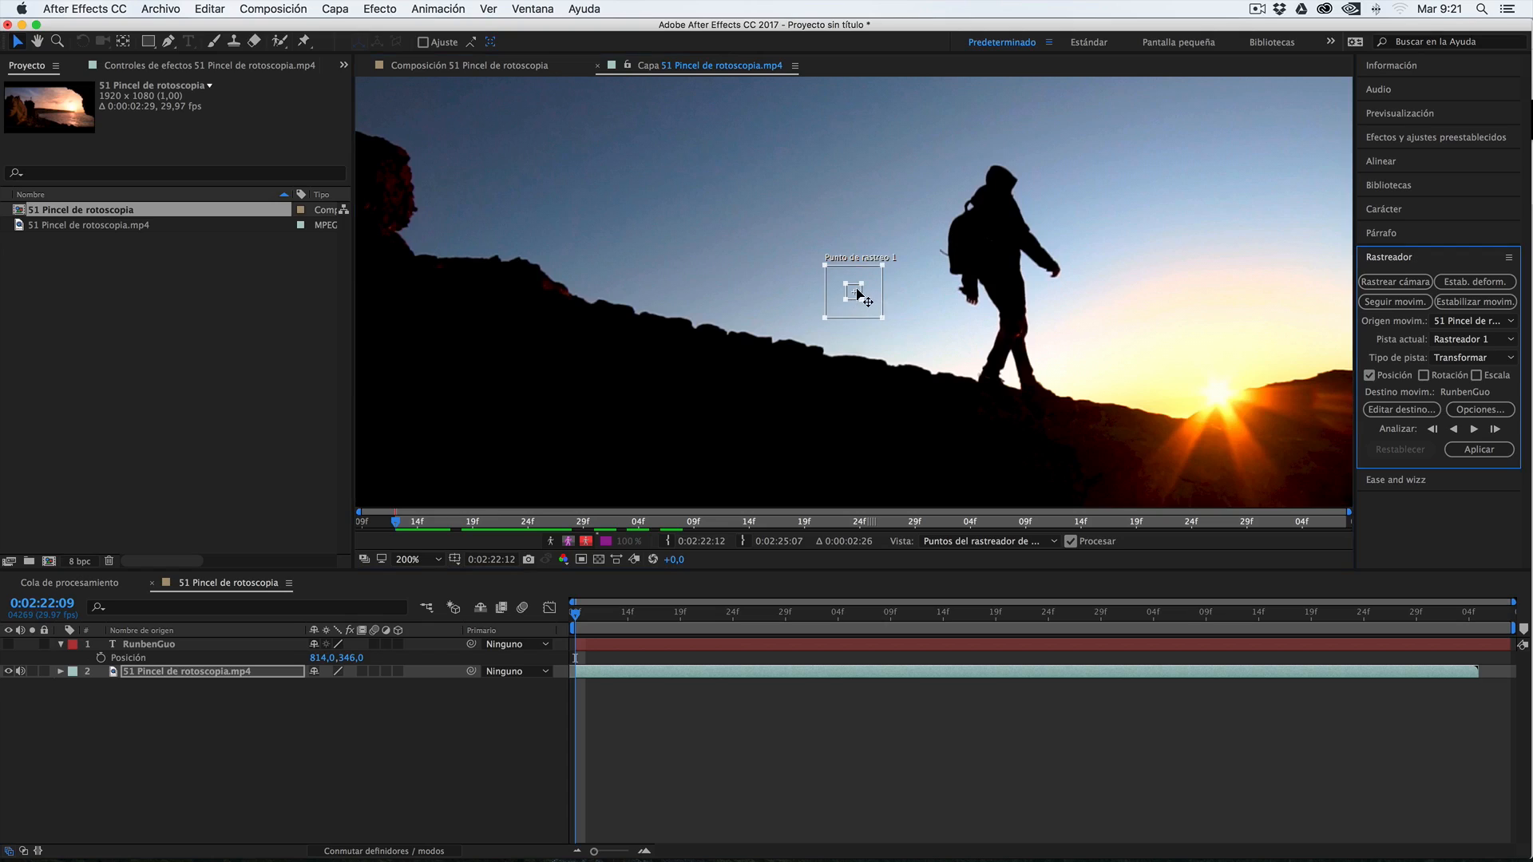
pyautogui.click(854, 292)
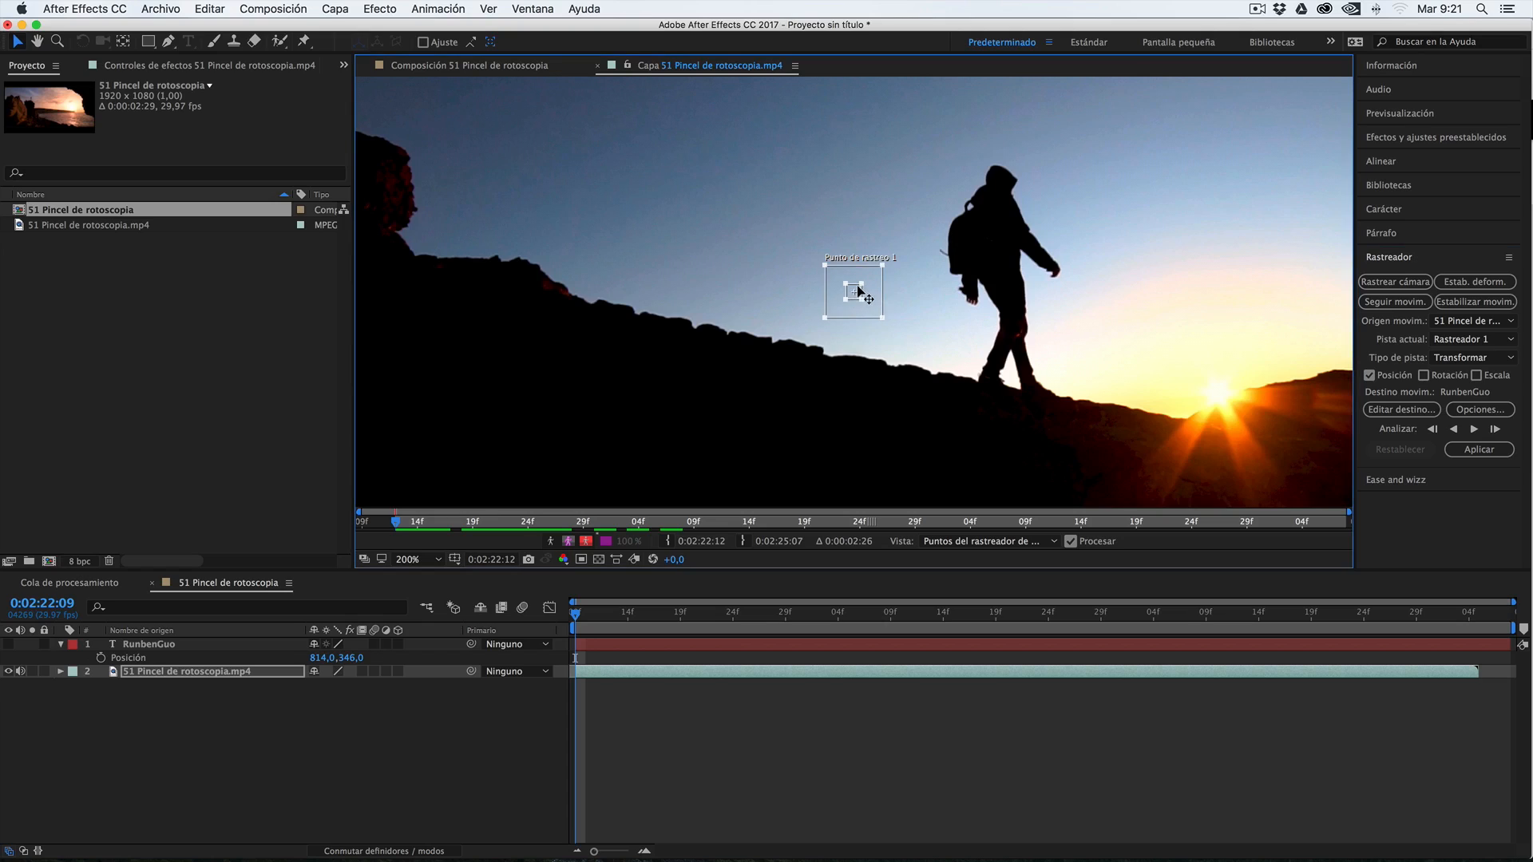
pyautogui.moveTo(857, 292); pyautogui.dragTo(974, 208)
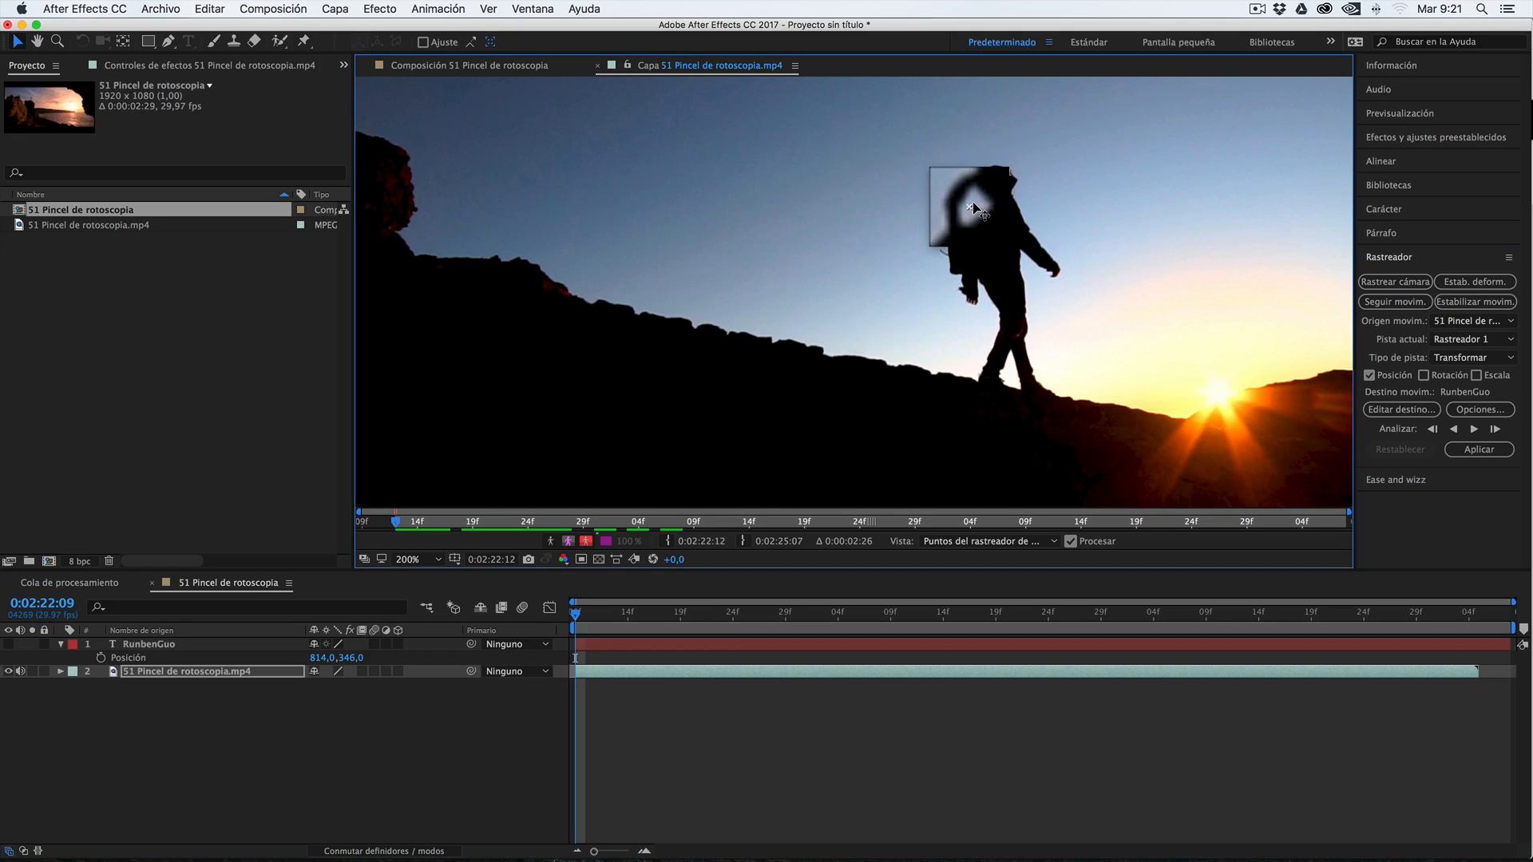
pyautogui.moveTo(973, 207); pyautogui.dragTo(973, 206)
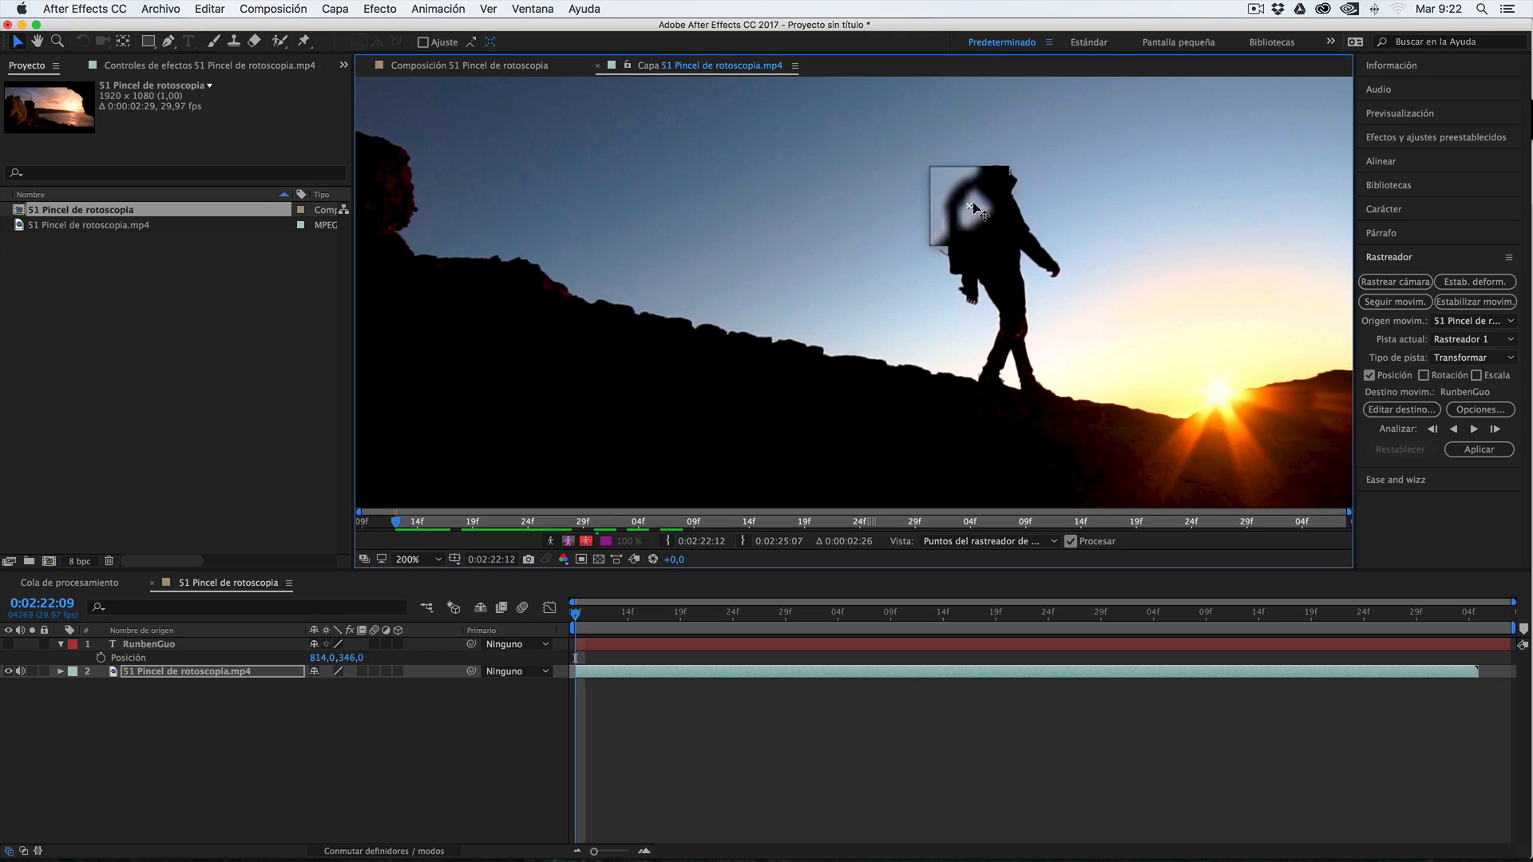
pyautogui.moveTo(973, 205); pyautogui.dragTo(973, 205)
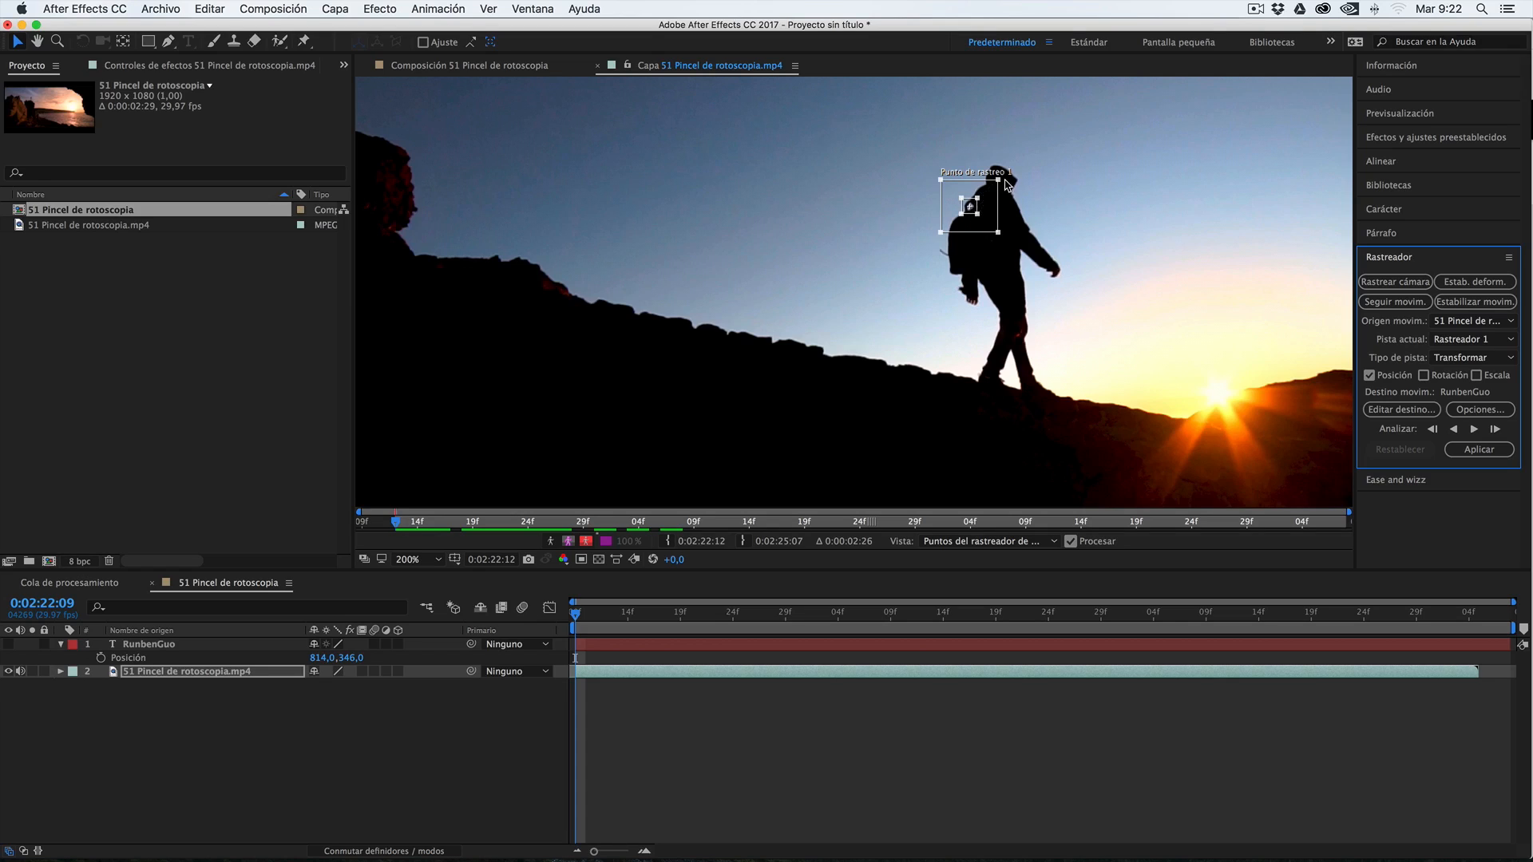
# Tighten the track point's search region around the walker's neck and upper backpack
pyautogui.moveTo(998, 181); pyautogui.dragTo(1001, 183)
pyautogui.moveTo(999, 183)
pyautogui.mouseDown()
pyautogui.moveTo(1024, 160)
pyautogui.moveTo(994, 187)
pyautogui.mouseUp()
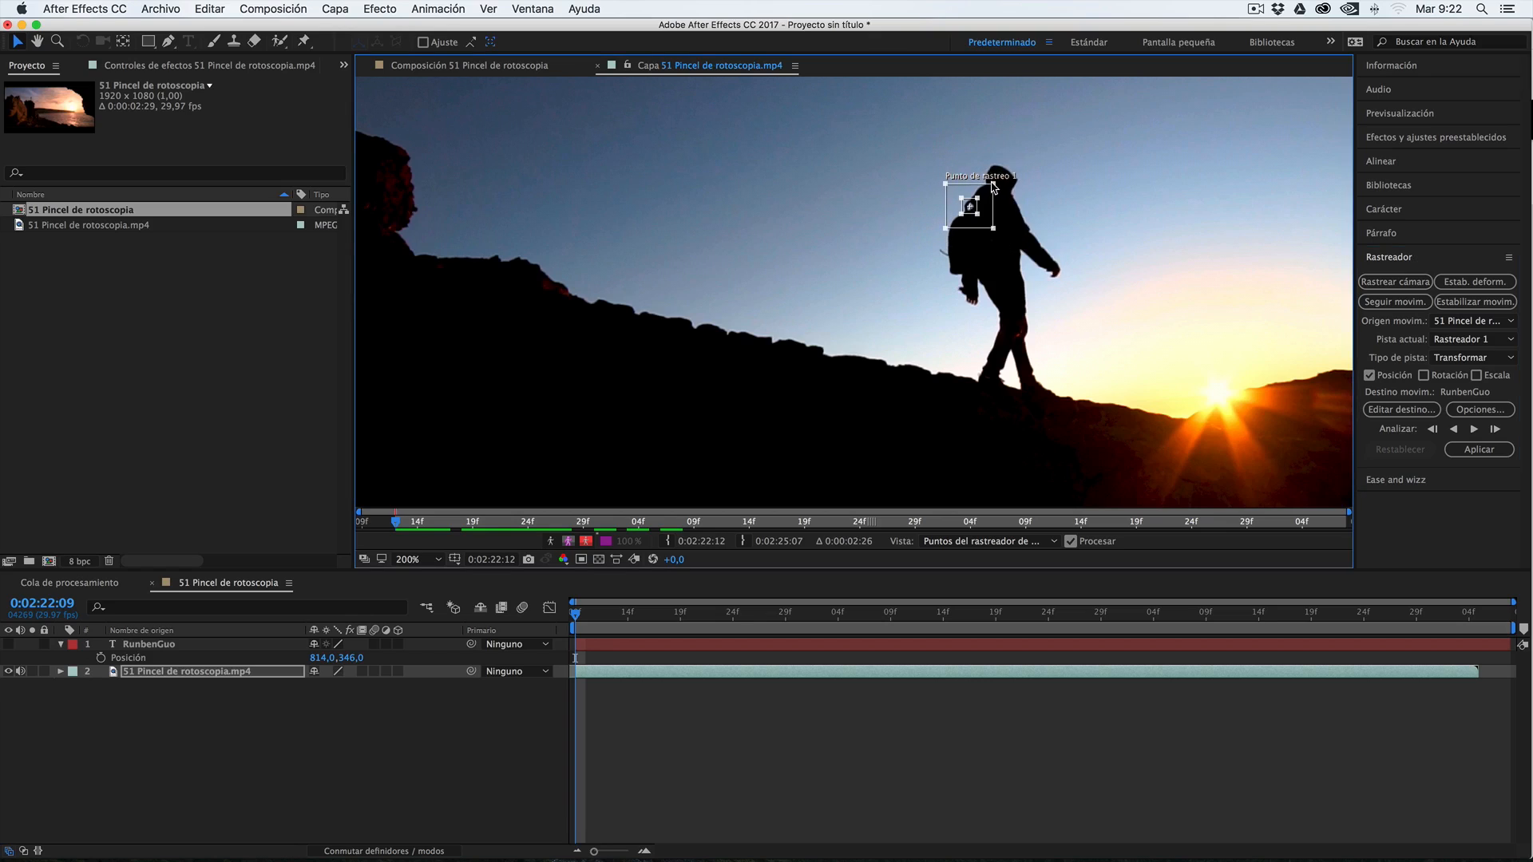
pyautogui.moveTo(994, 185); pyautogui.dragTo(991, 188)
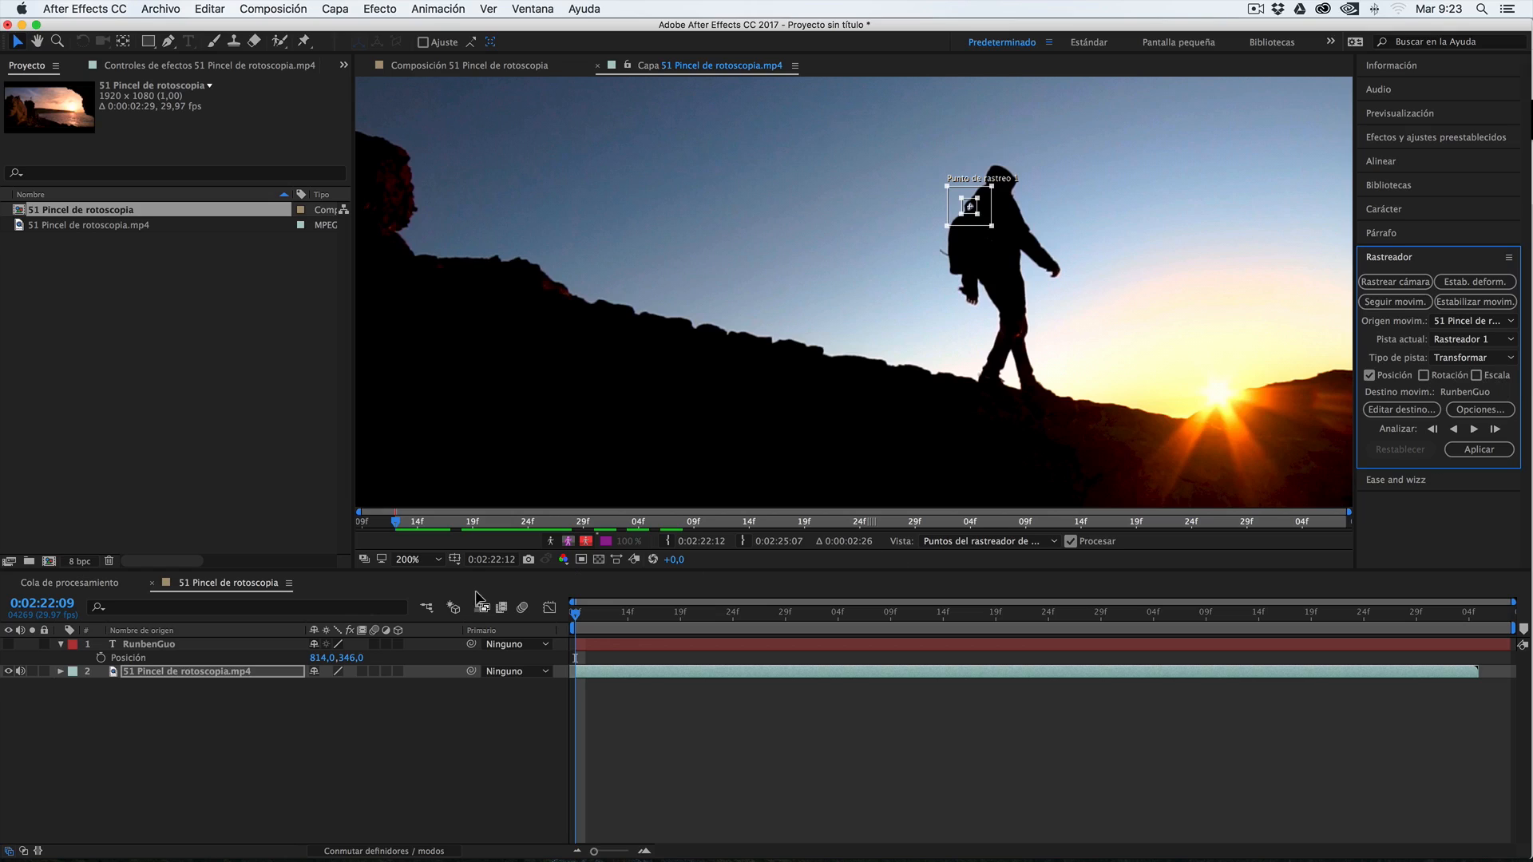
# Analyse the track forward from frame 0:02:22:09 through the whole footage and reveal the footage layer's tracking keyframes
pyautogui.click(670, 613)
pyautogui.moveTo(653, 620); pyautogui.dragTo(571, 620)
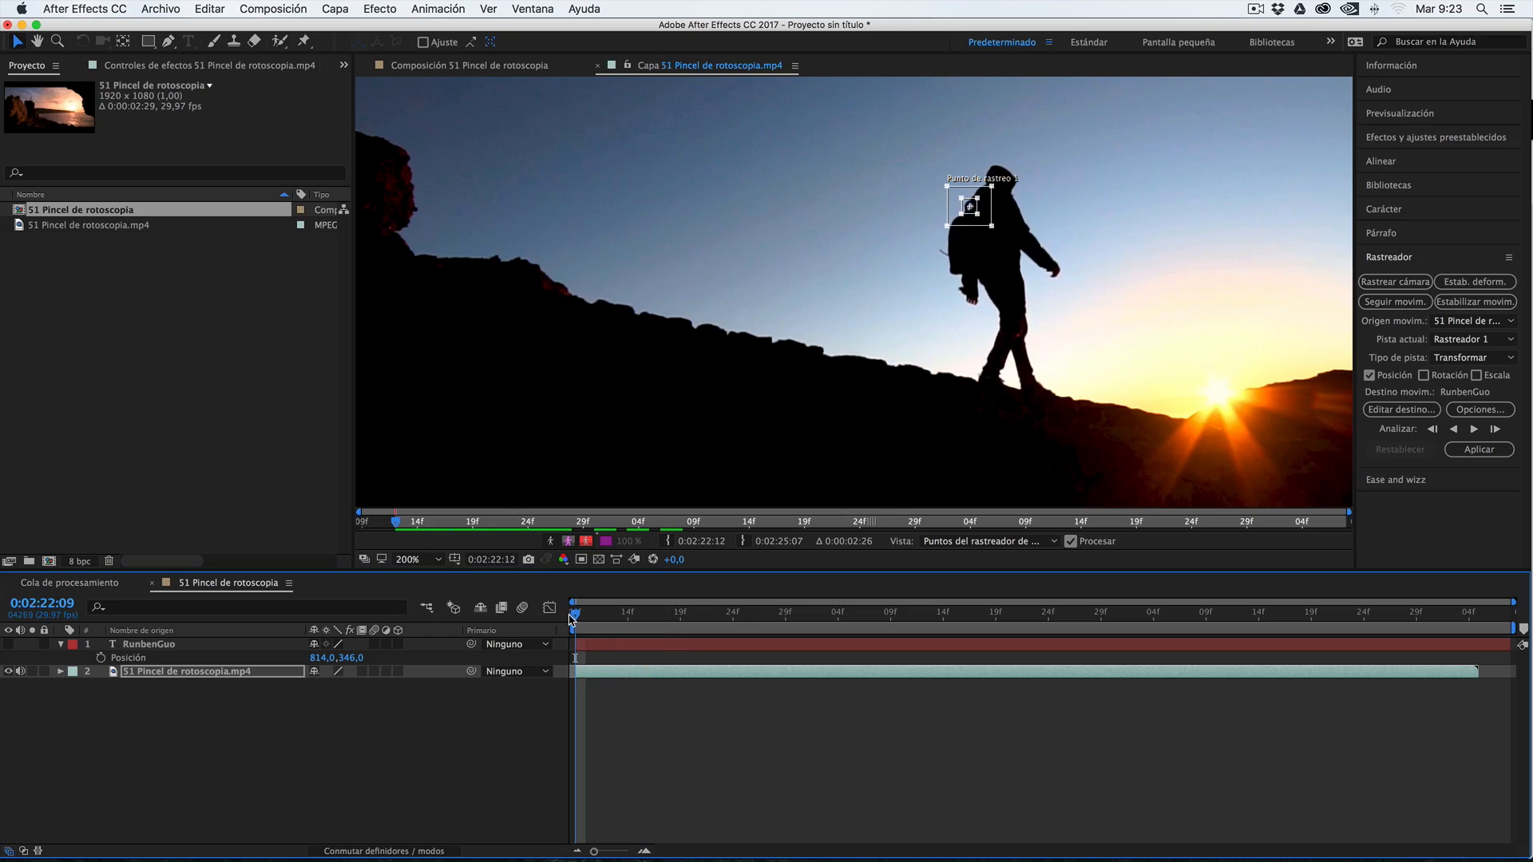
pyautogui.click(1474, 430)
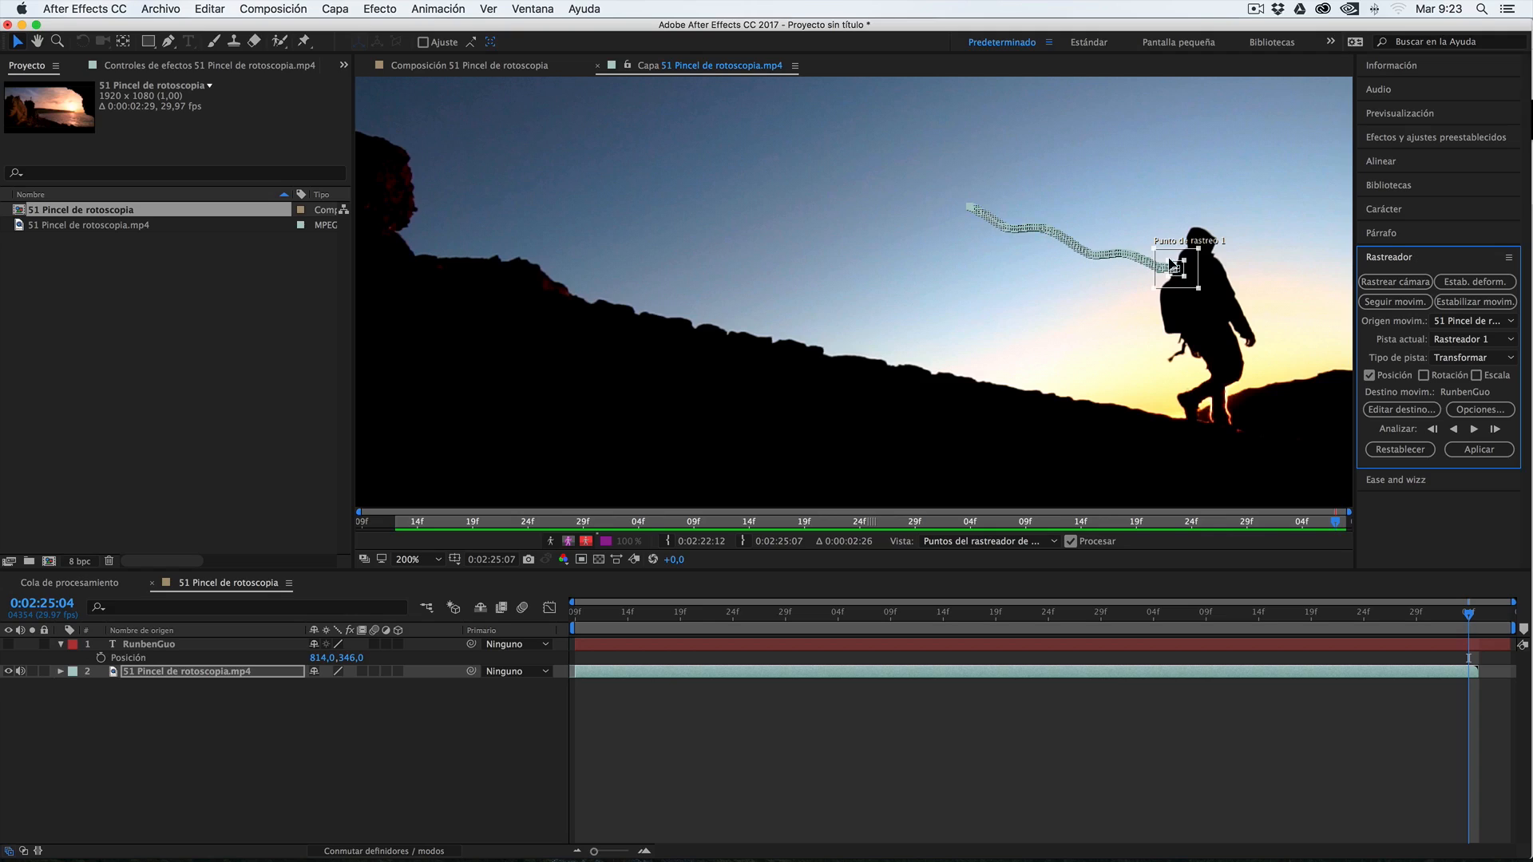
pyautogui.click(156, 676)
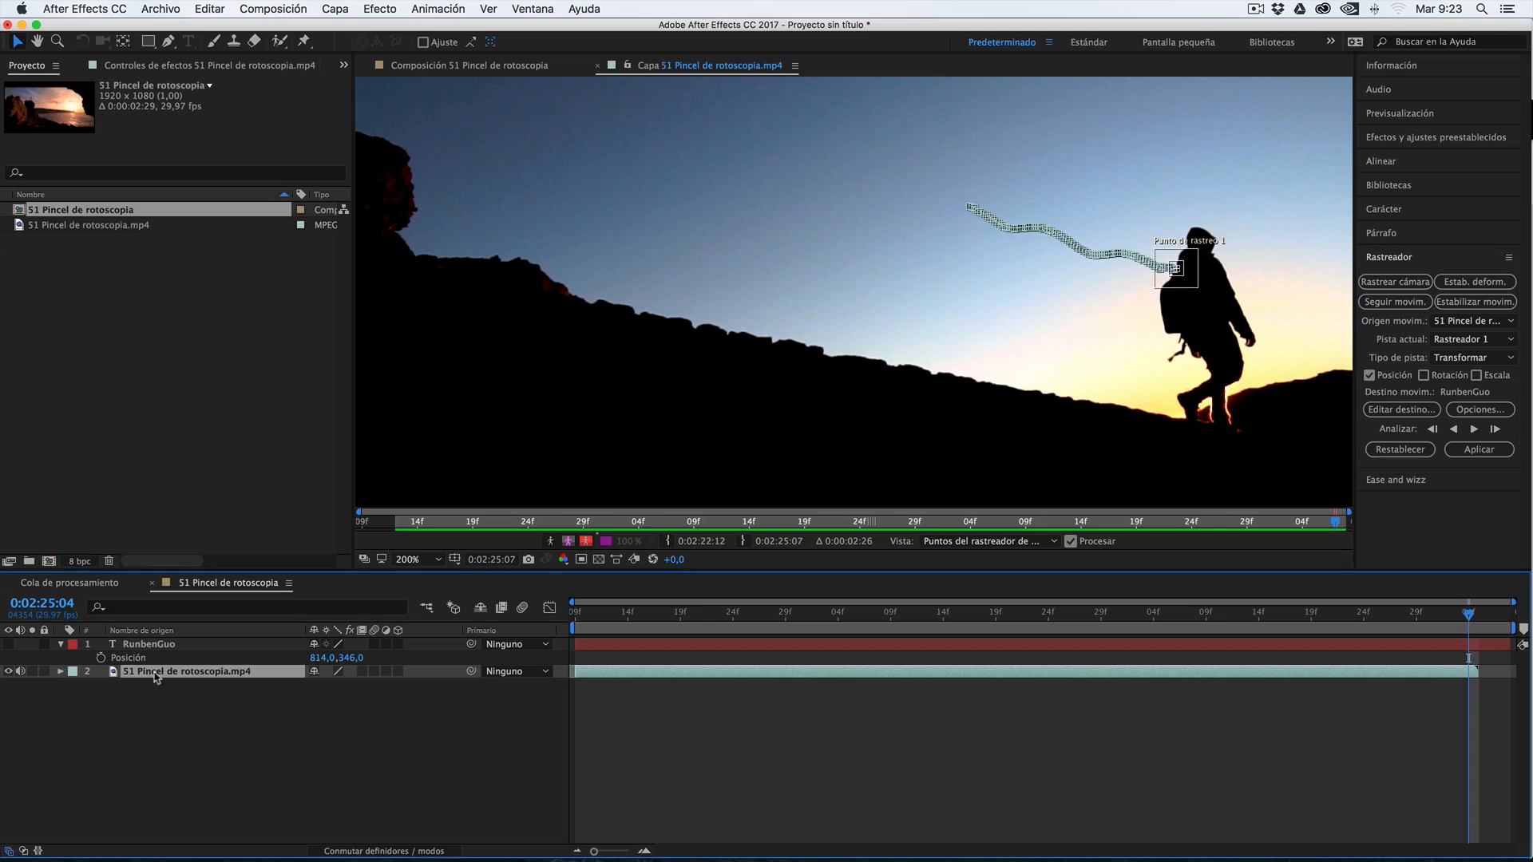
pyautogui.press('u')
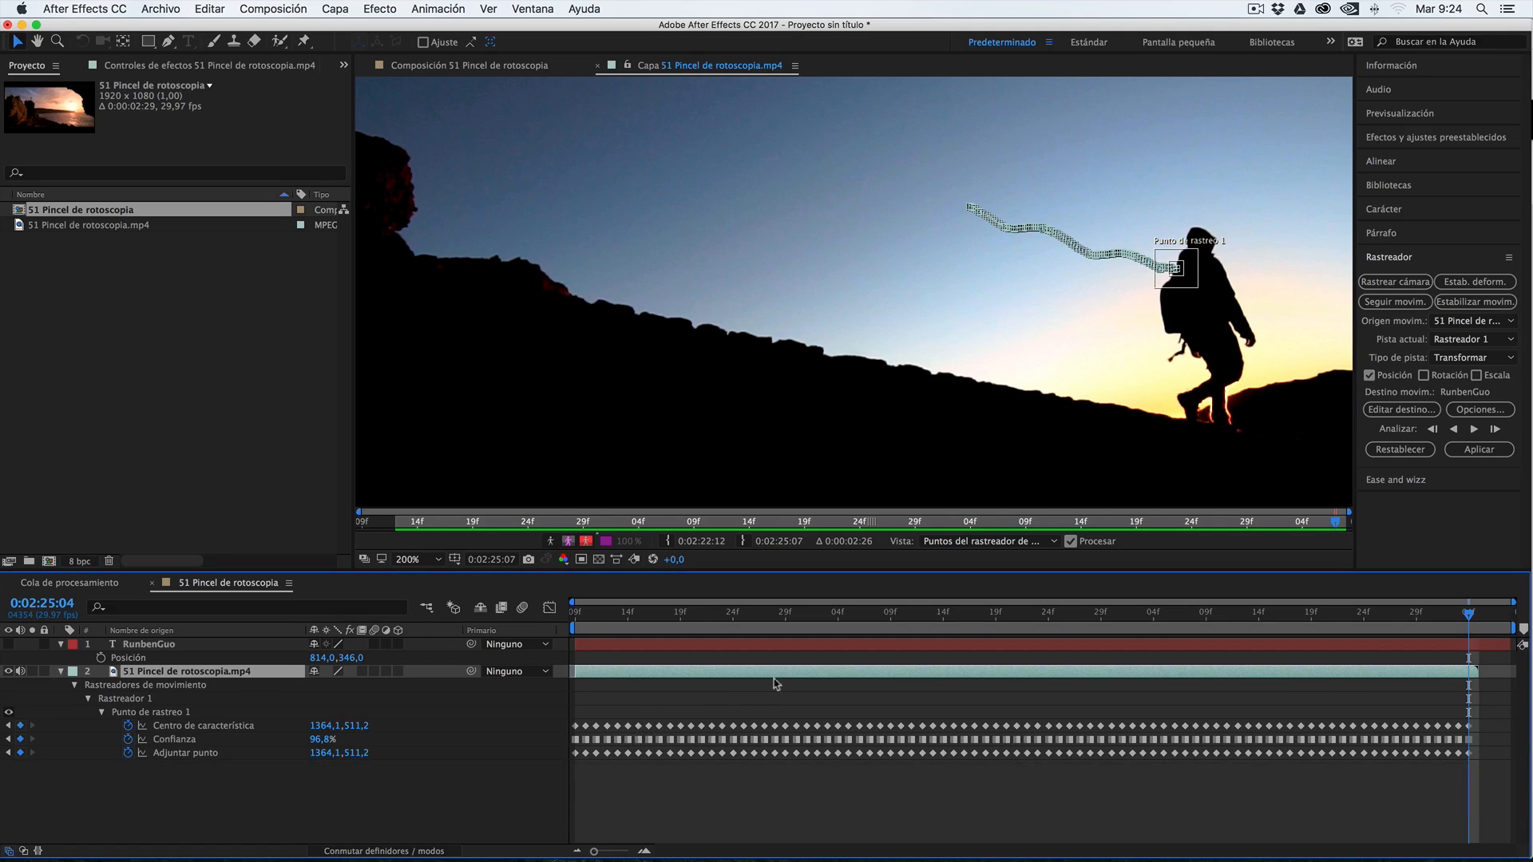
# Try correcting the track point slightly upward on frame 0:02:23:19, and undo the move
pyautogui.moveTo(1250, 619); pyautogui.dragTo(1001, 638)
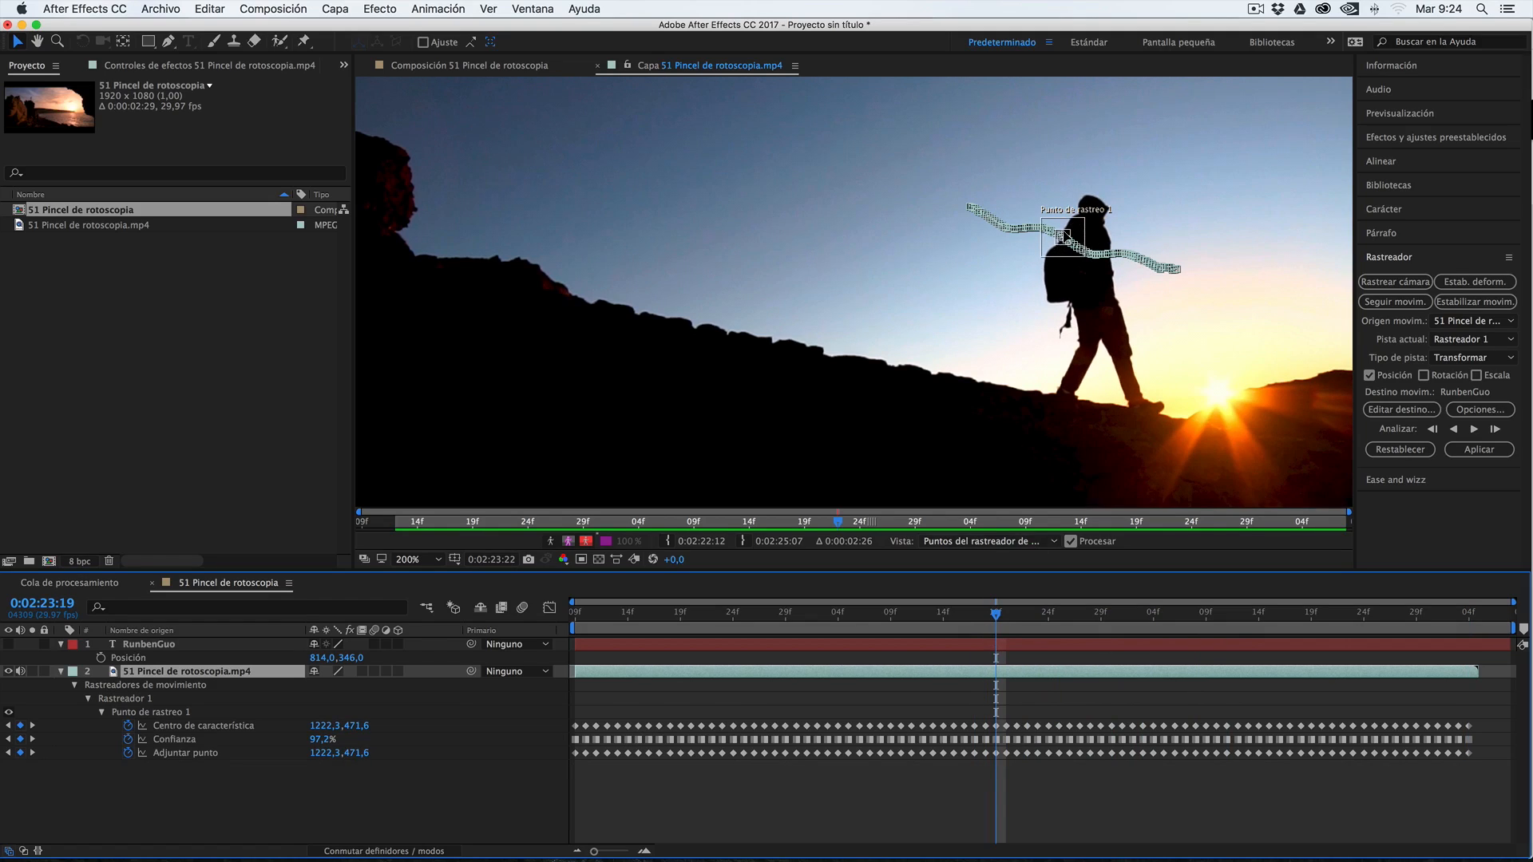
pyautogui.click(415, 560)
pyautogui.click(450, 751)
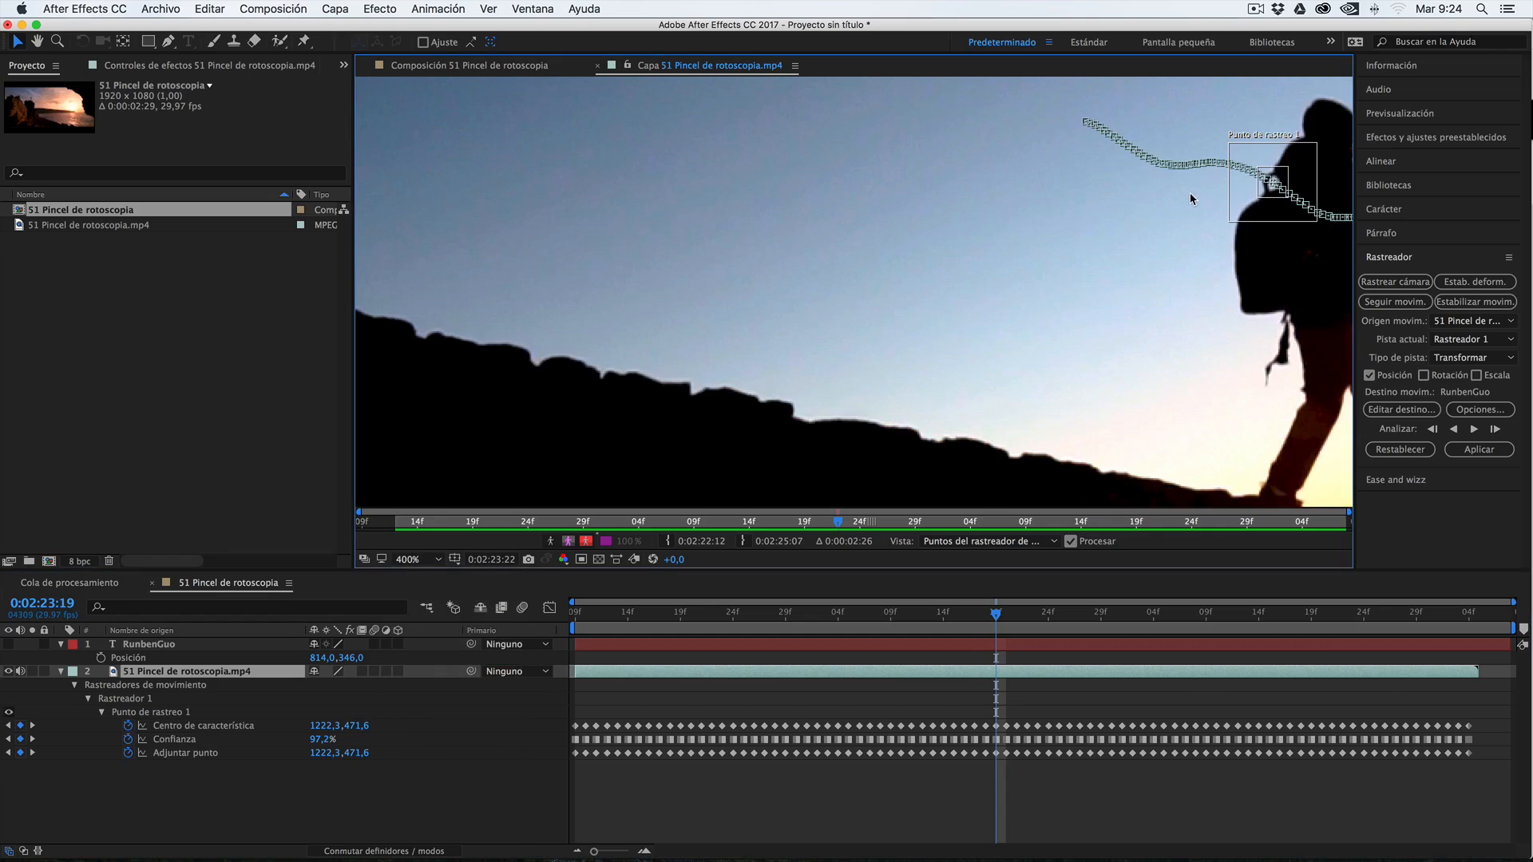
pyautogui.press('space')
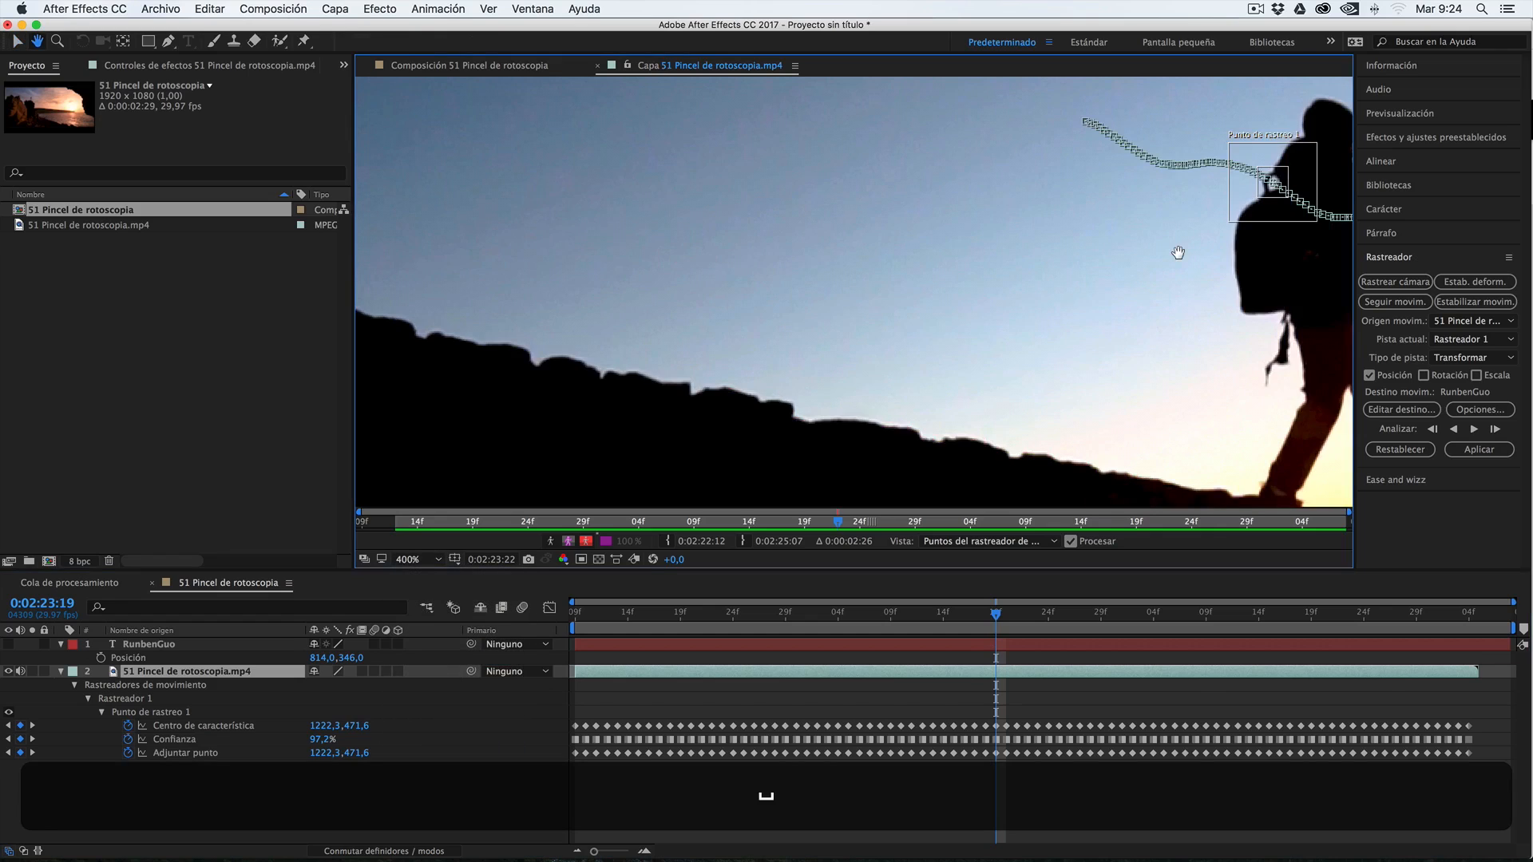
pyautogui.moveTo(1112, 287); pyautogui.dragTo(730, 342)
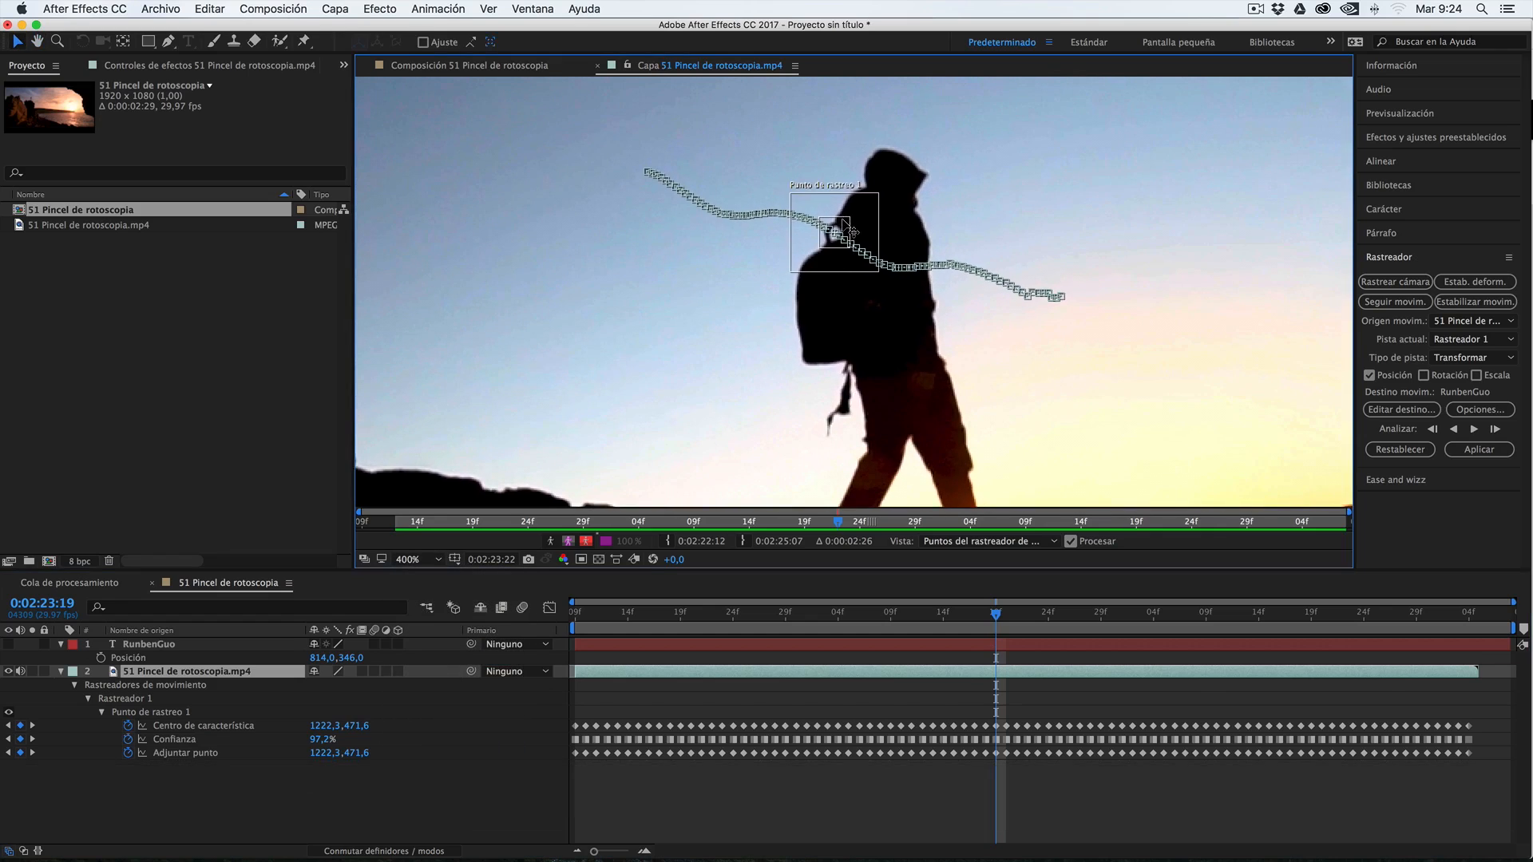
pyautogui.moveTo(841, 218); pyautogui.dragTo(848, 203)
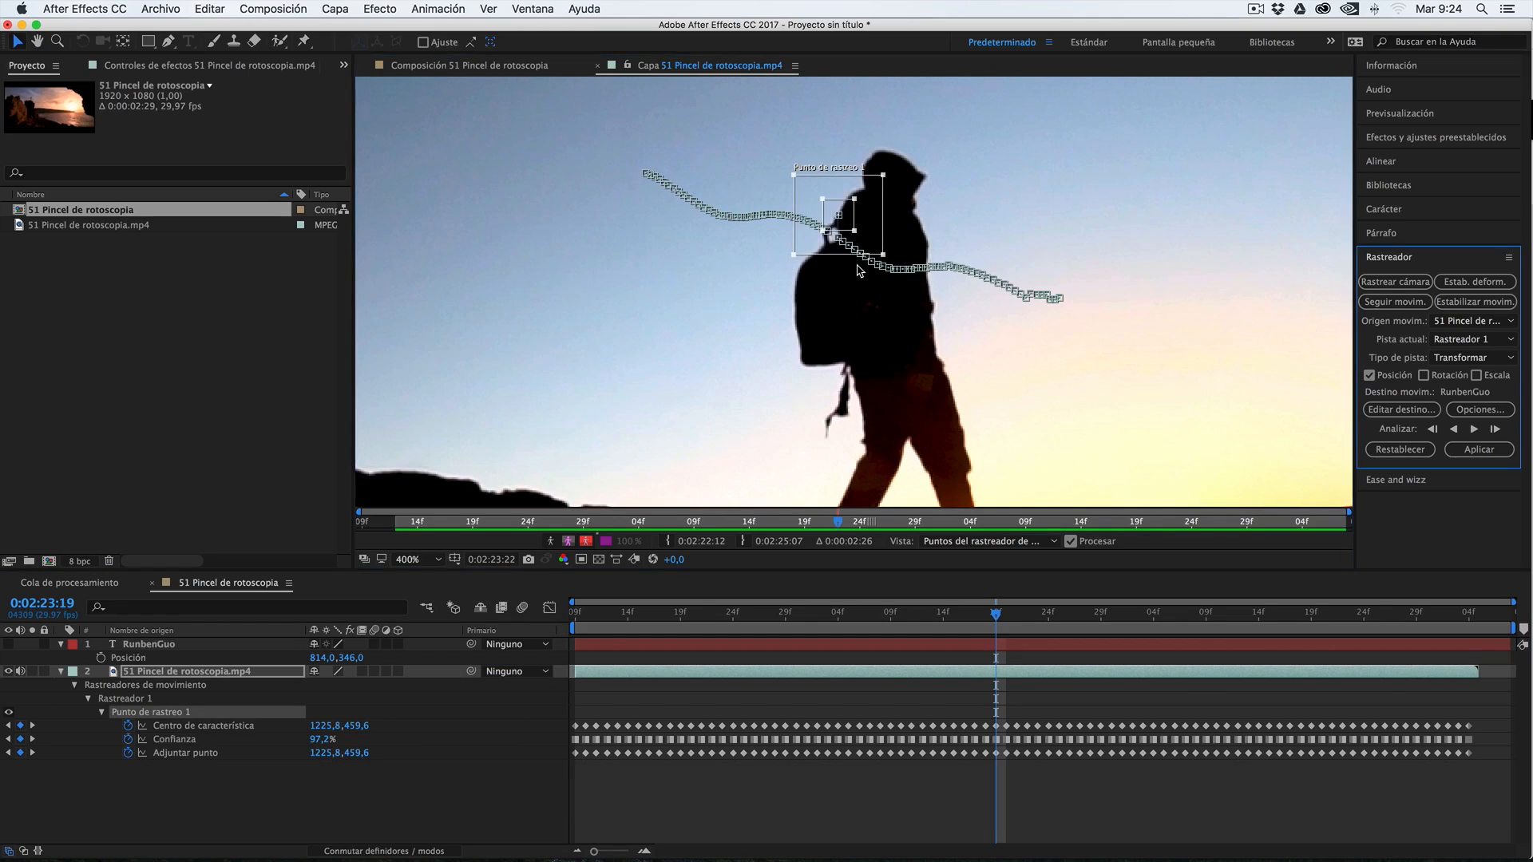
pyautogui.press('super+z')
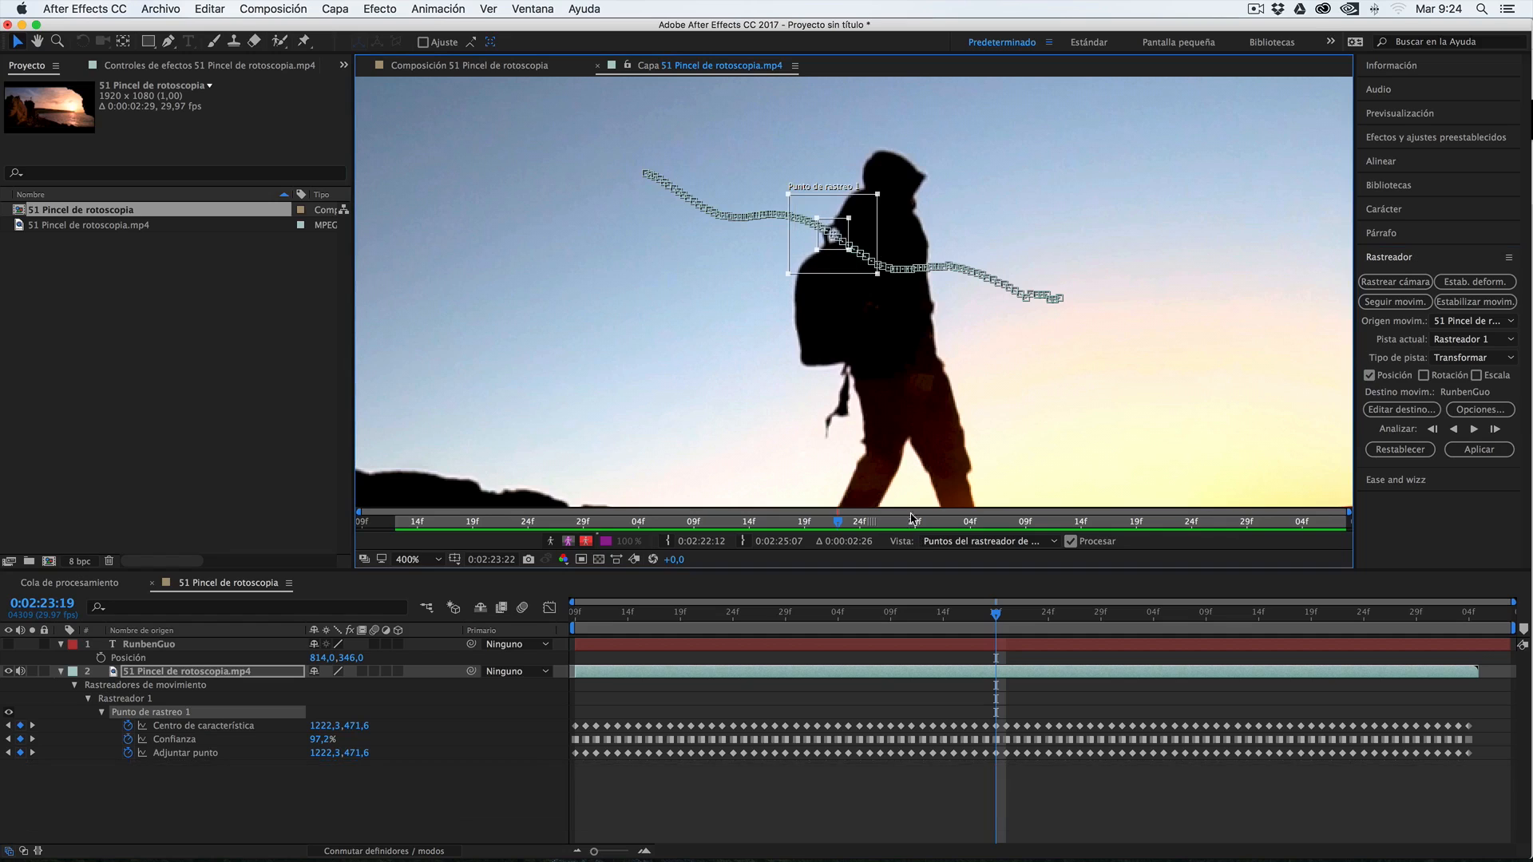
pyautogui.scroll(-2, 874, 348)
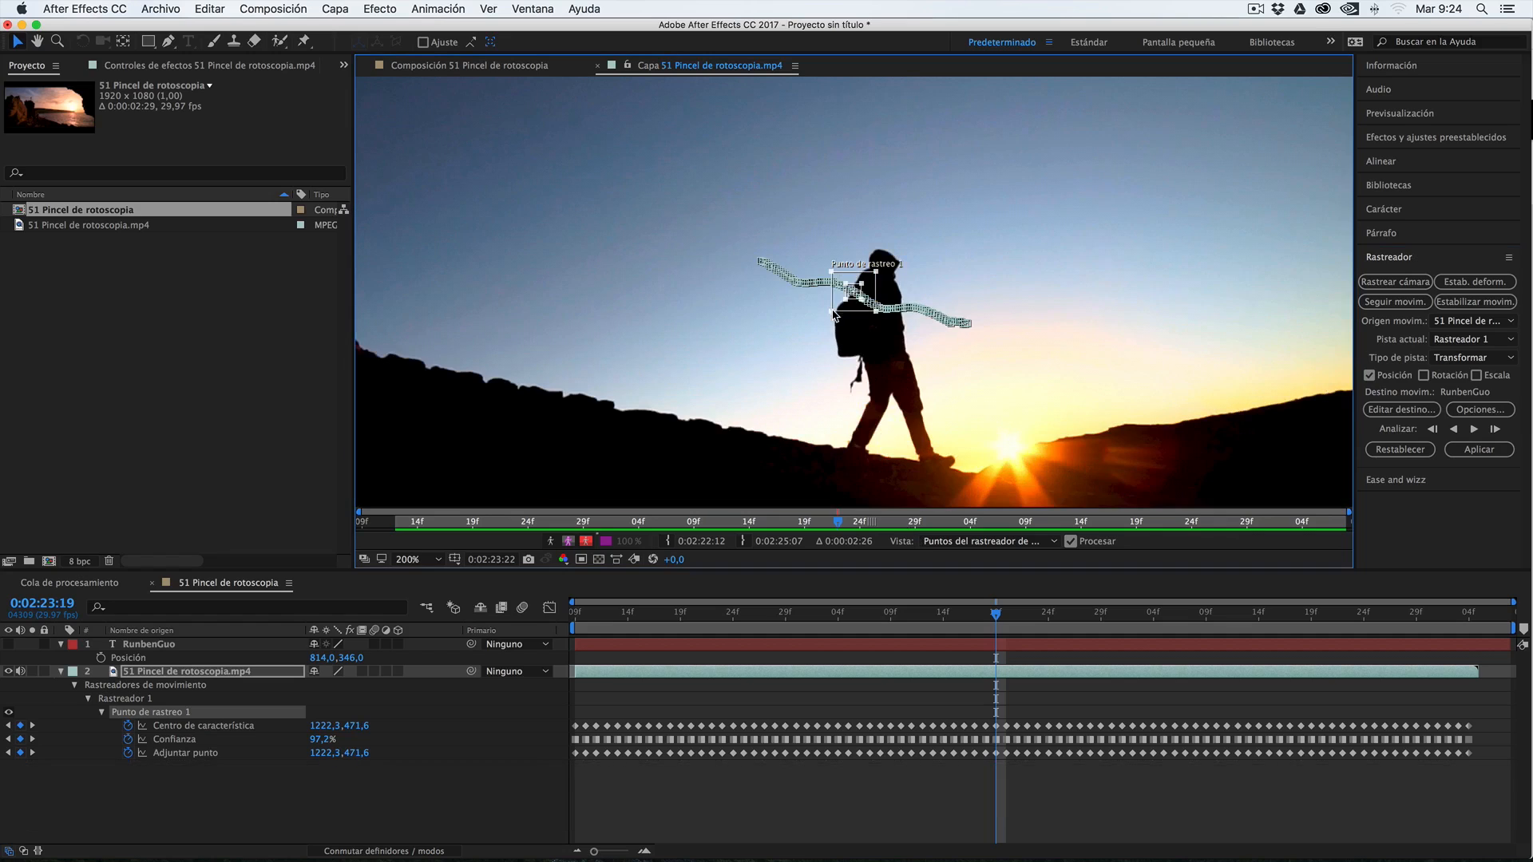
# Return to frame 0:02:22:09, collapse the layers' properties, and create a null object directly above the footage layer
pyautogui.moveTo(1140, 613); pyautogui.dragTo(563, 675)
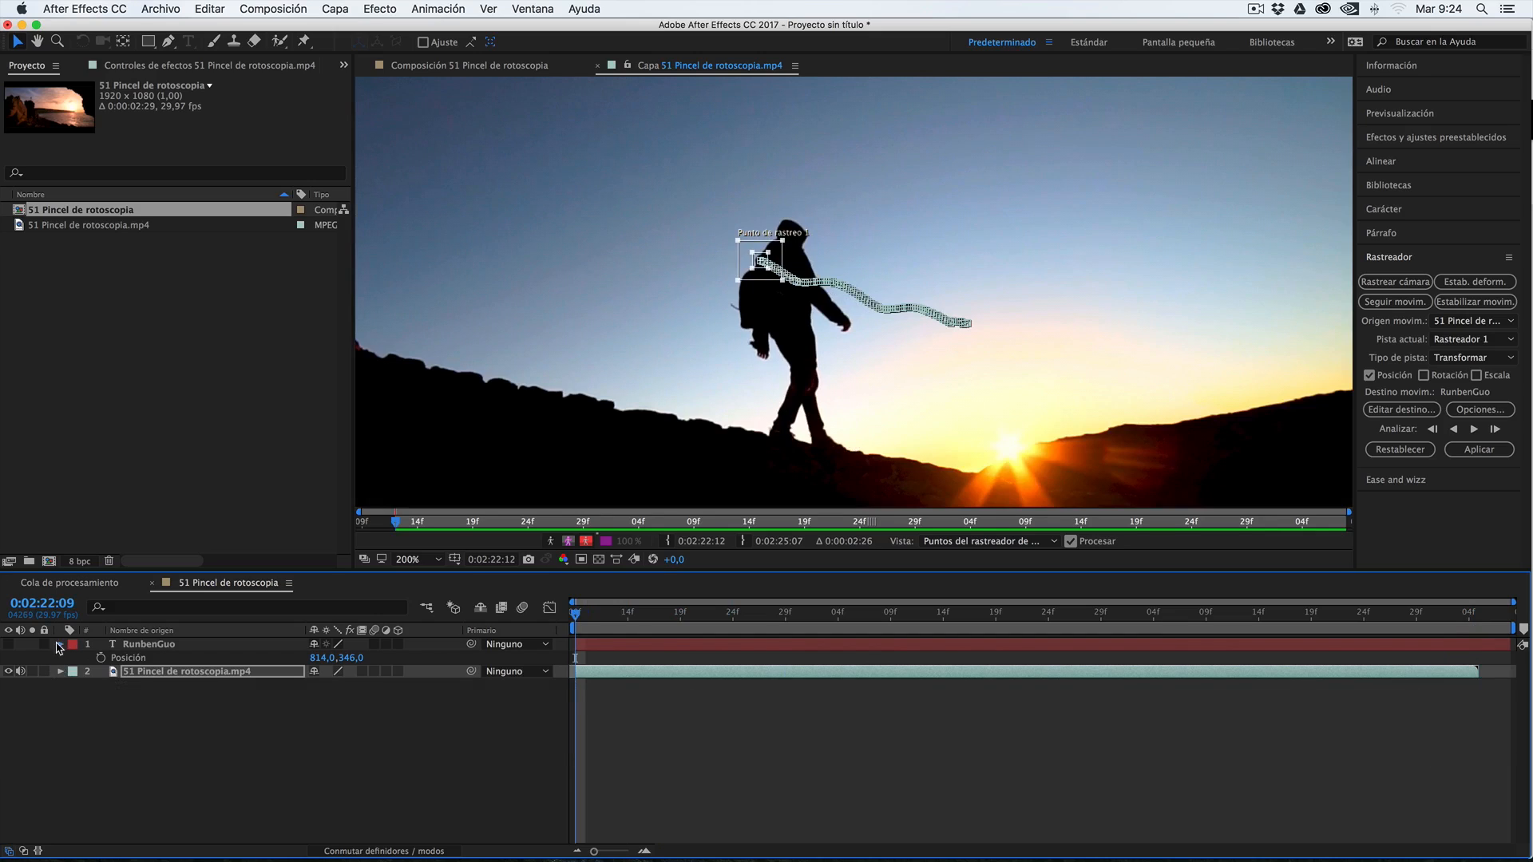
pyautogui.click(60, 645)
pyautogui.click(166, 659)
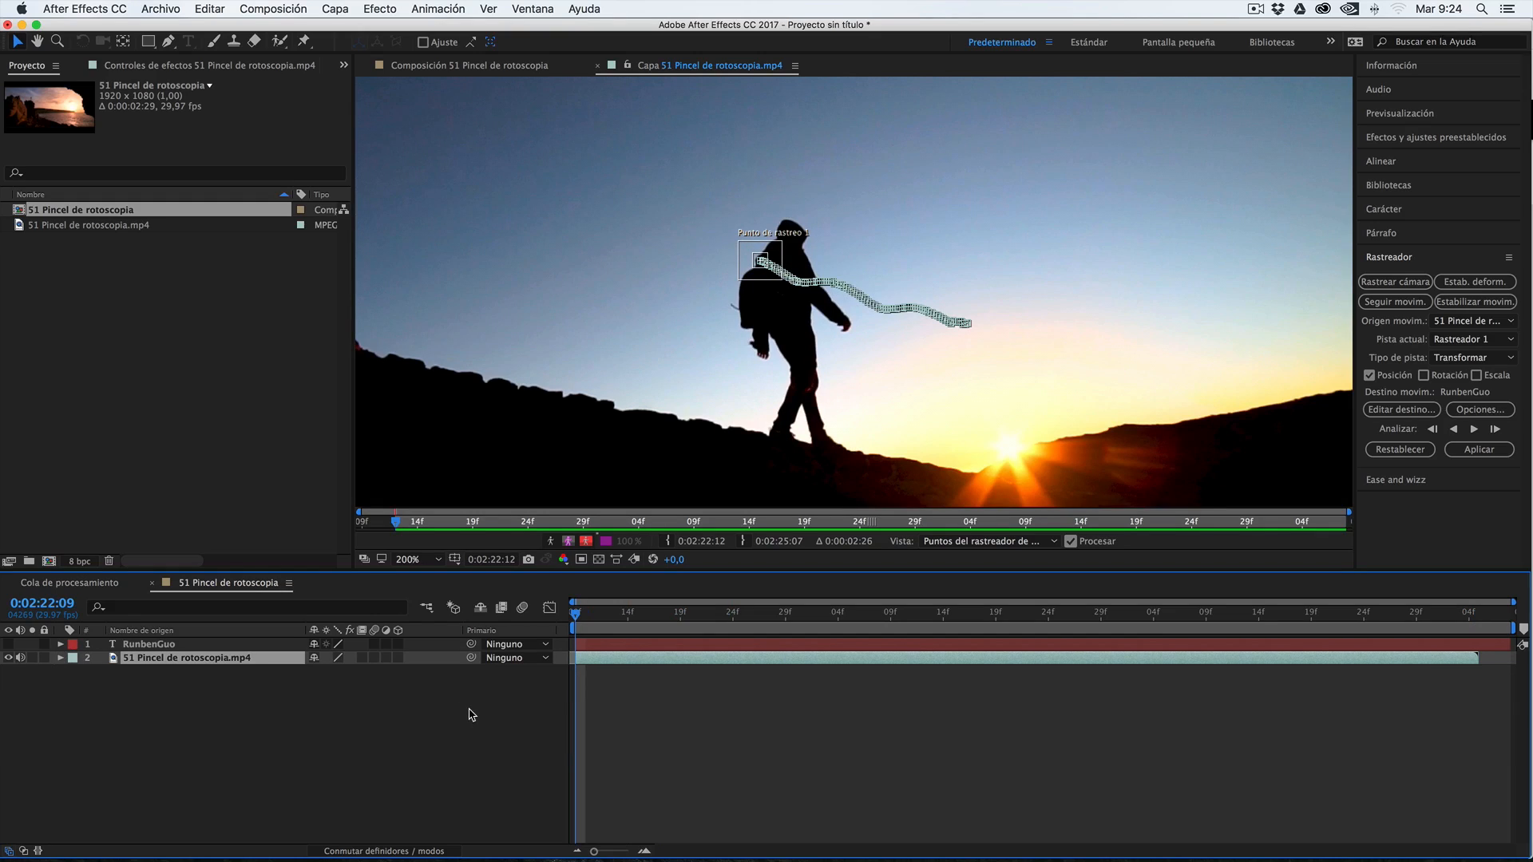
pyautogui.rightClick(243, 710)
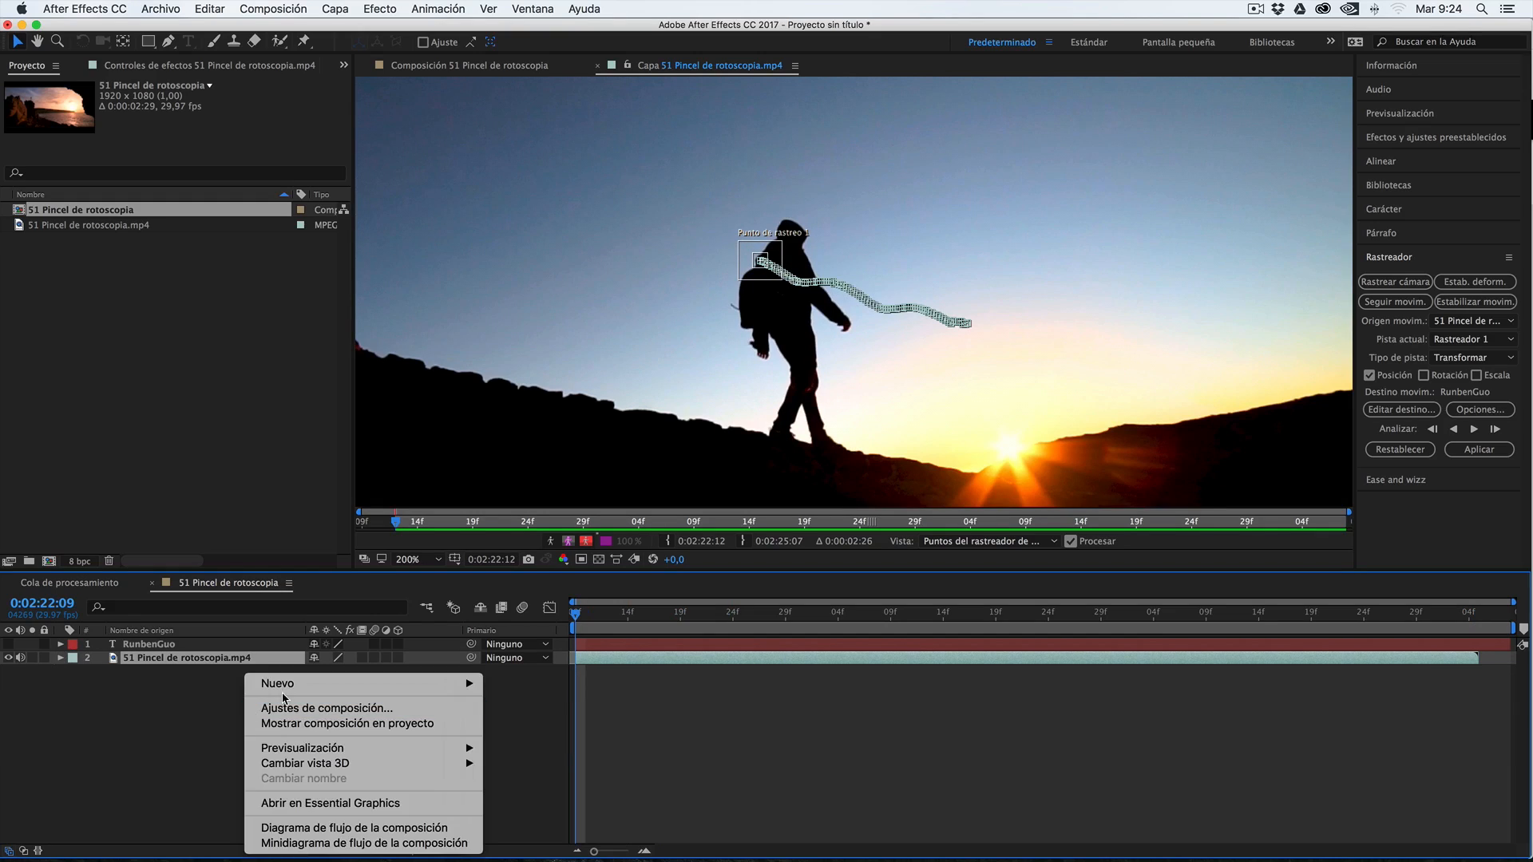
pyautogui.moveTo(297, 685)
pyautogui.click(528, 769)
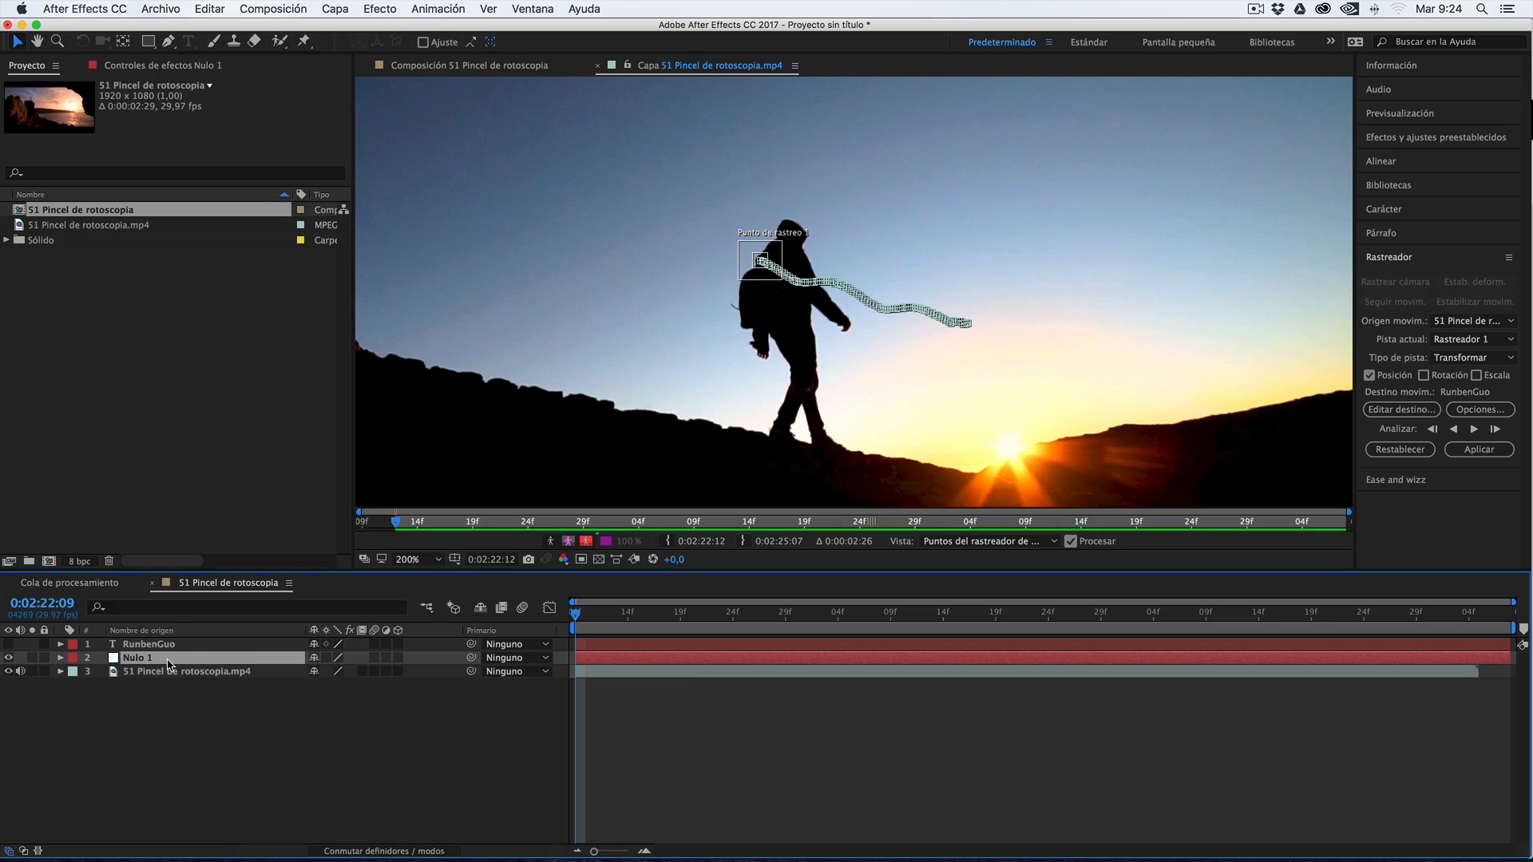
# Rename the new null layer as "Movimiento" followed by the walker's first name
pyautogui.rightClick(191, 661)
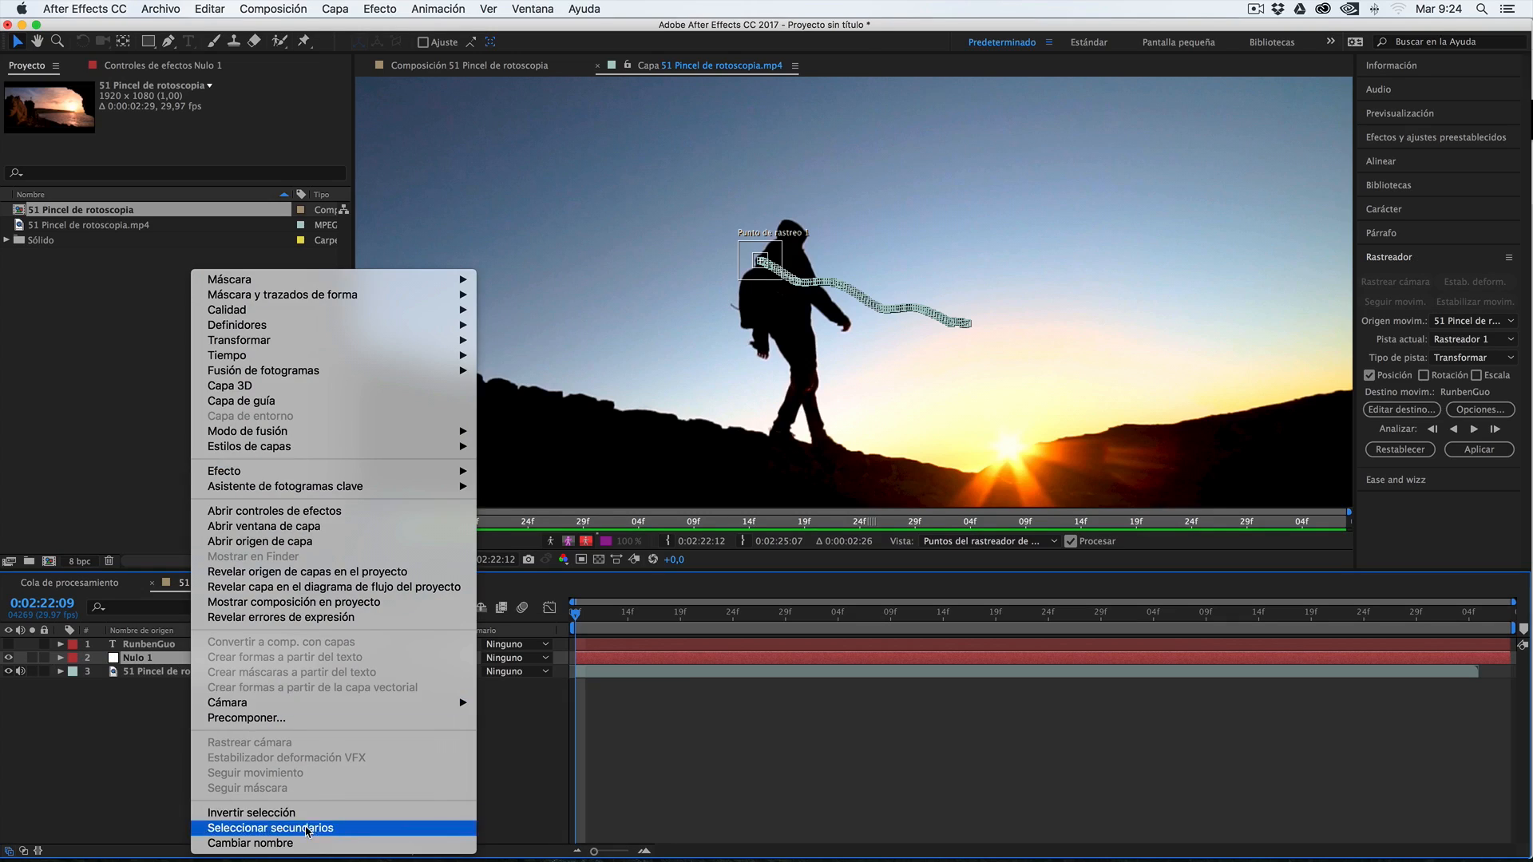
pyautogui.click(231, 833)
pyautogui.write('Movimiento Rubén')
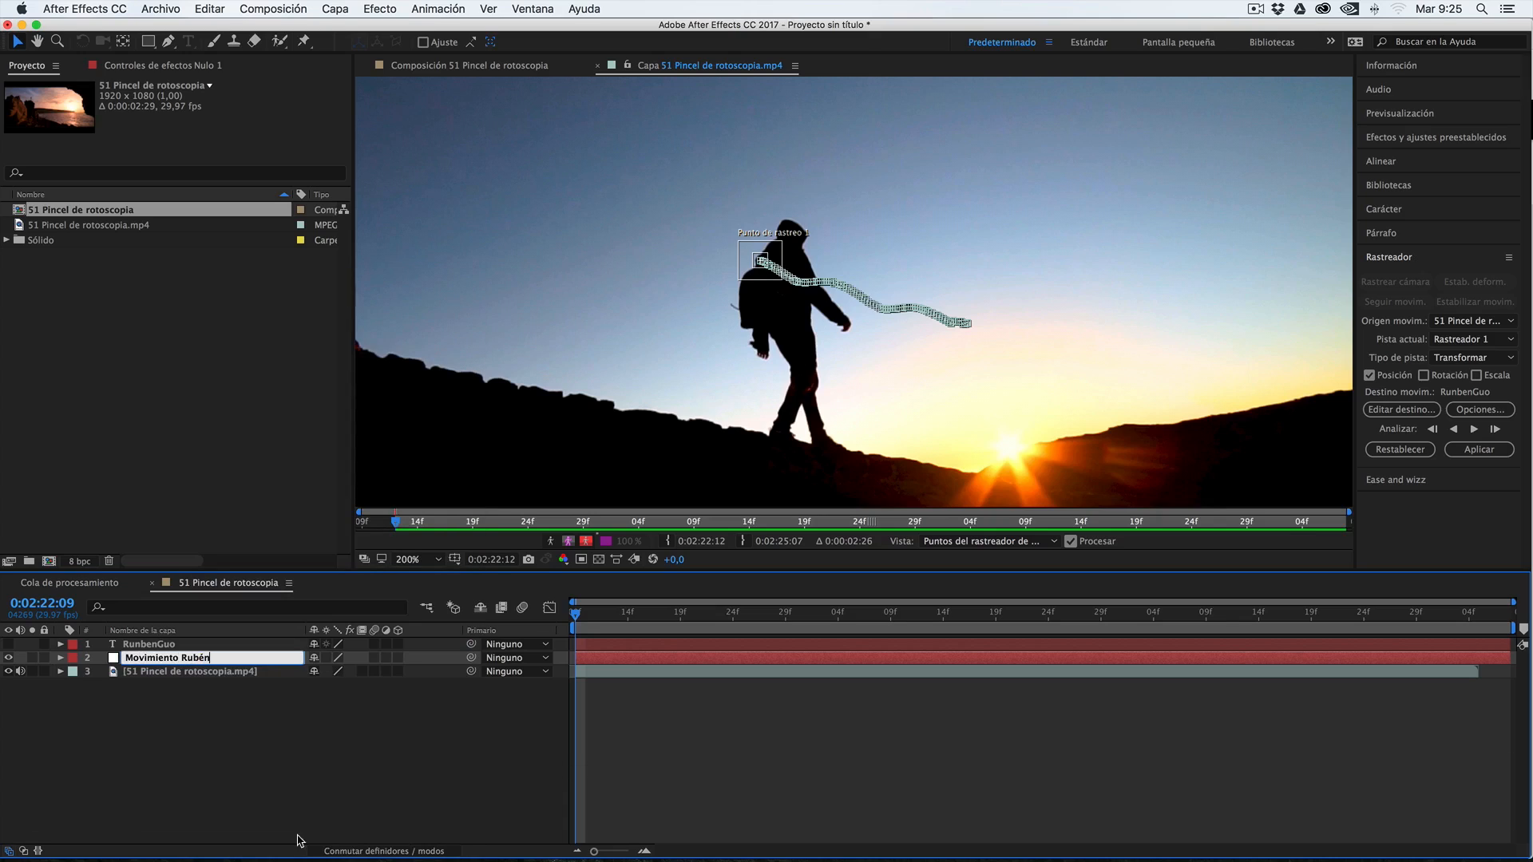
pyautogui.click(190, 753)
# Set the renamed null object as the motion target of the footage layer's Rastreador 1
pyautogui.click(182, 675)
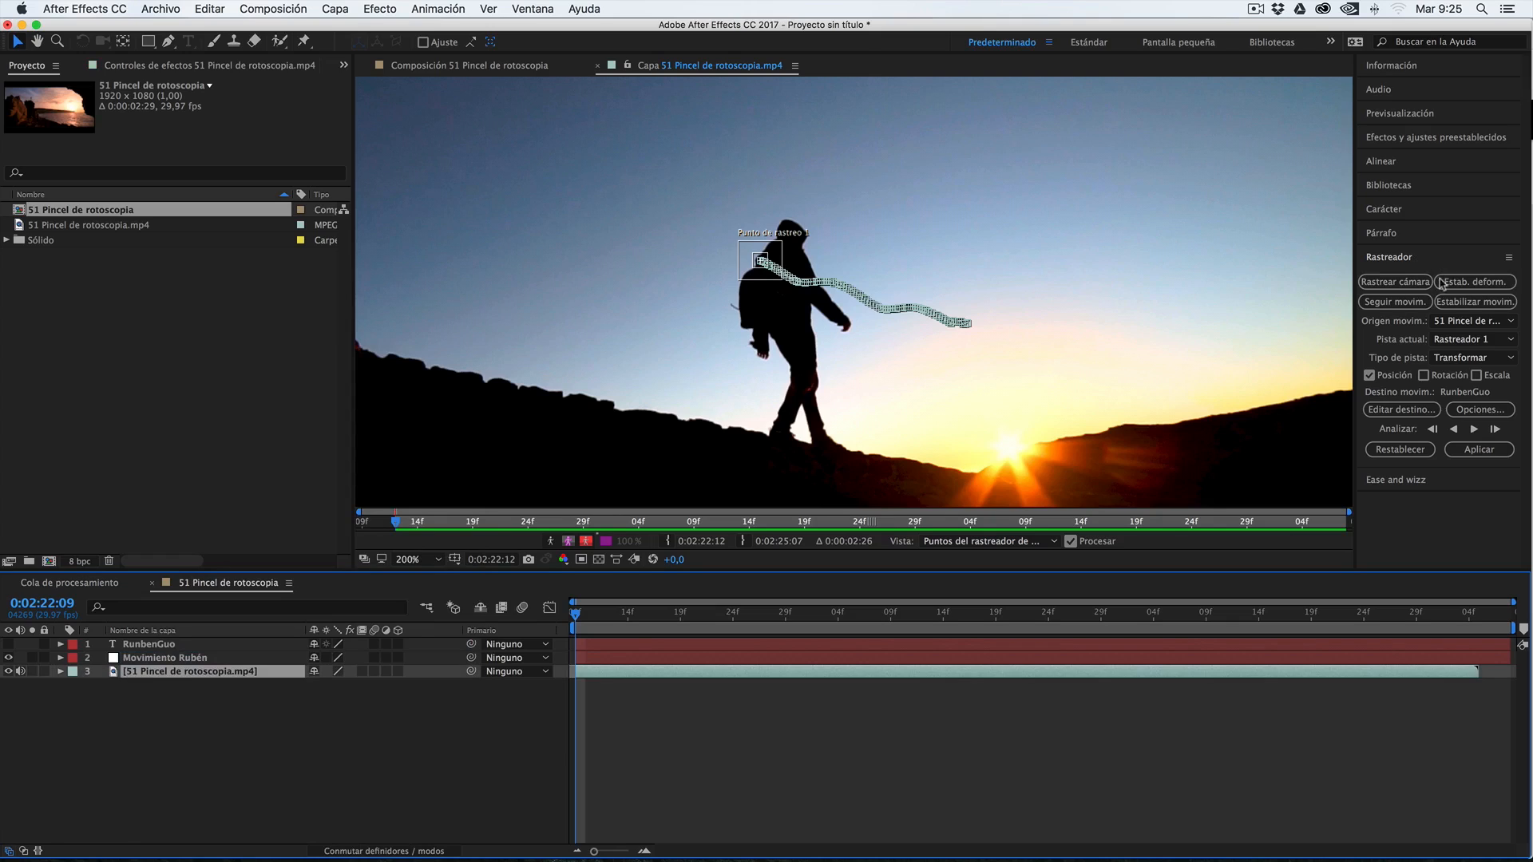
pyautogui.click(1406, 412)
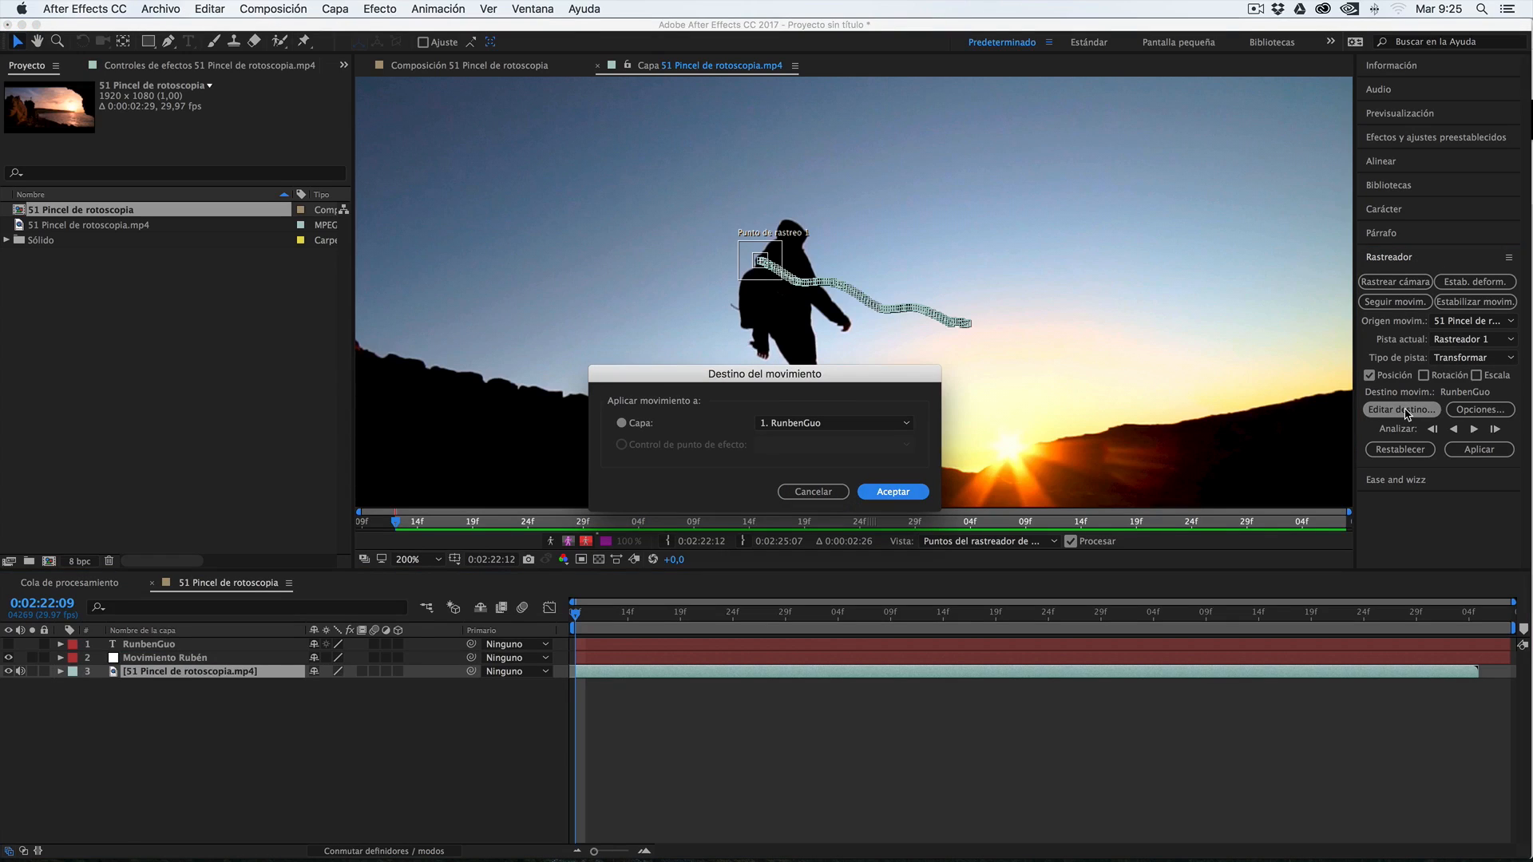
pyautogui.click(820, 429)
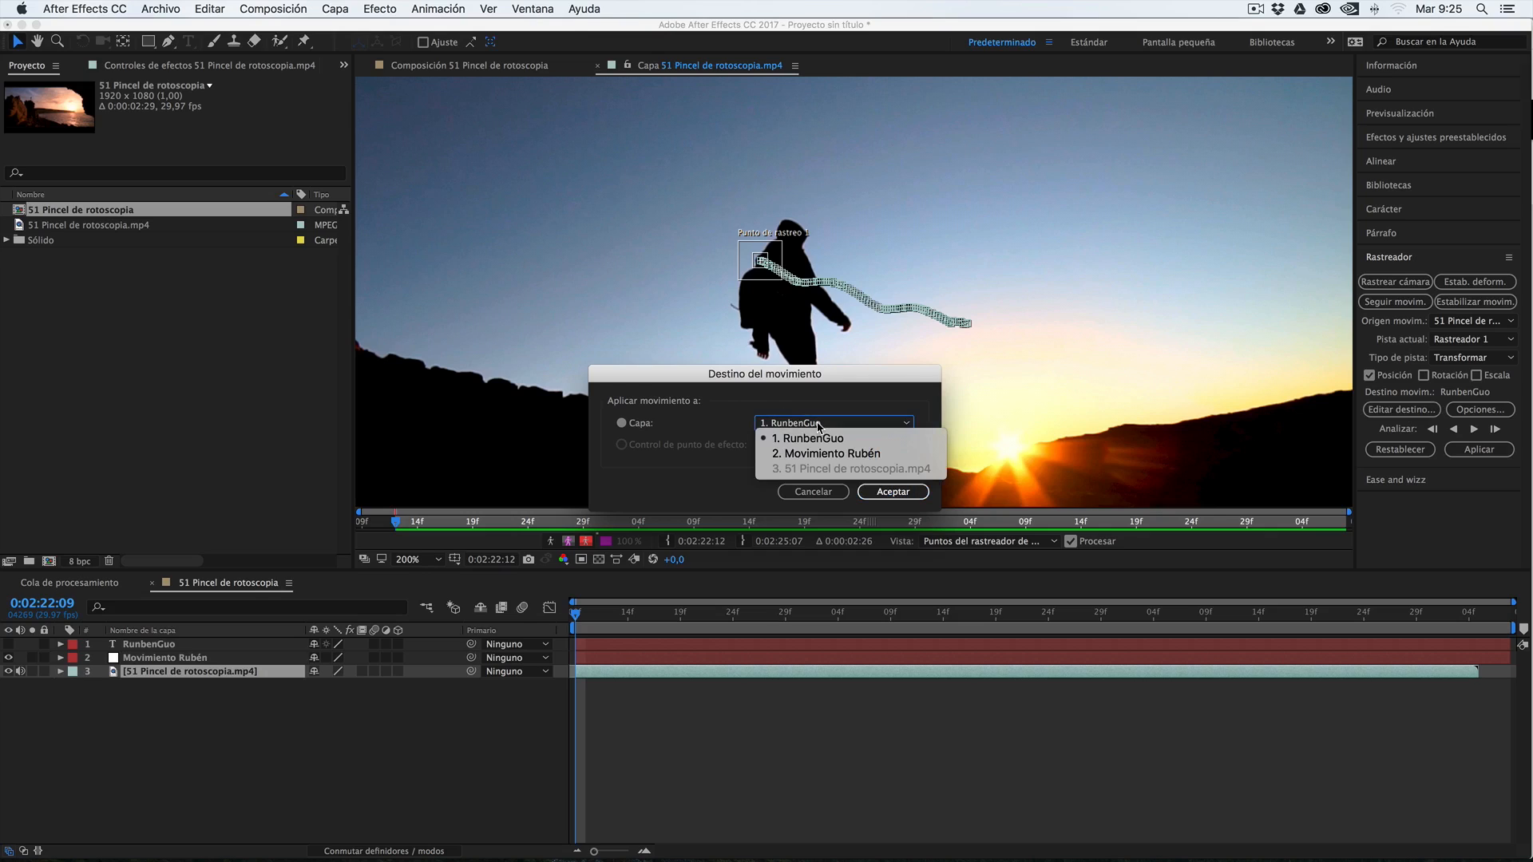
pyautogui.click(814, 455)
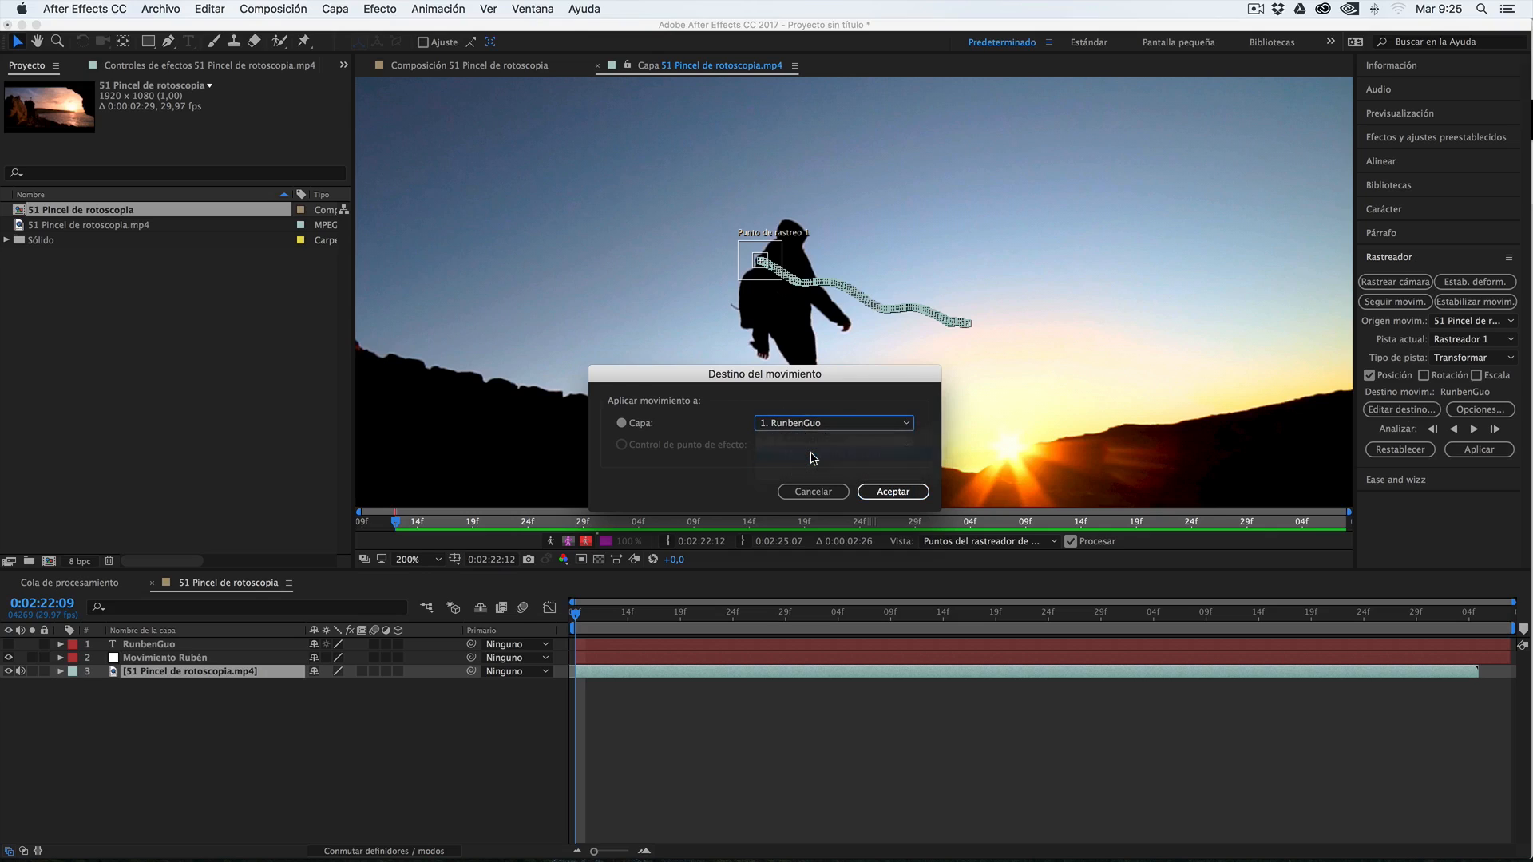
pyautogui.click(895, 492)
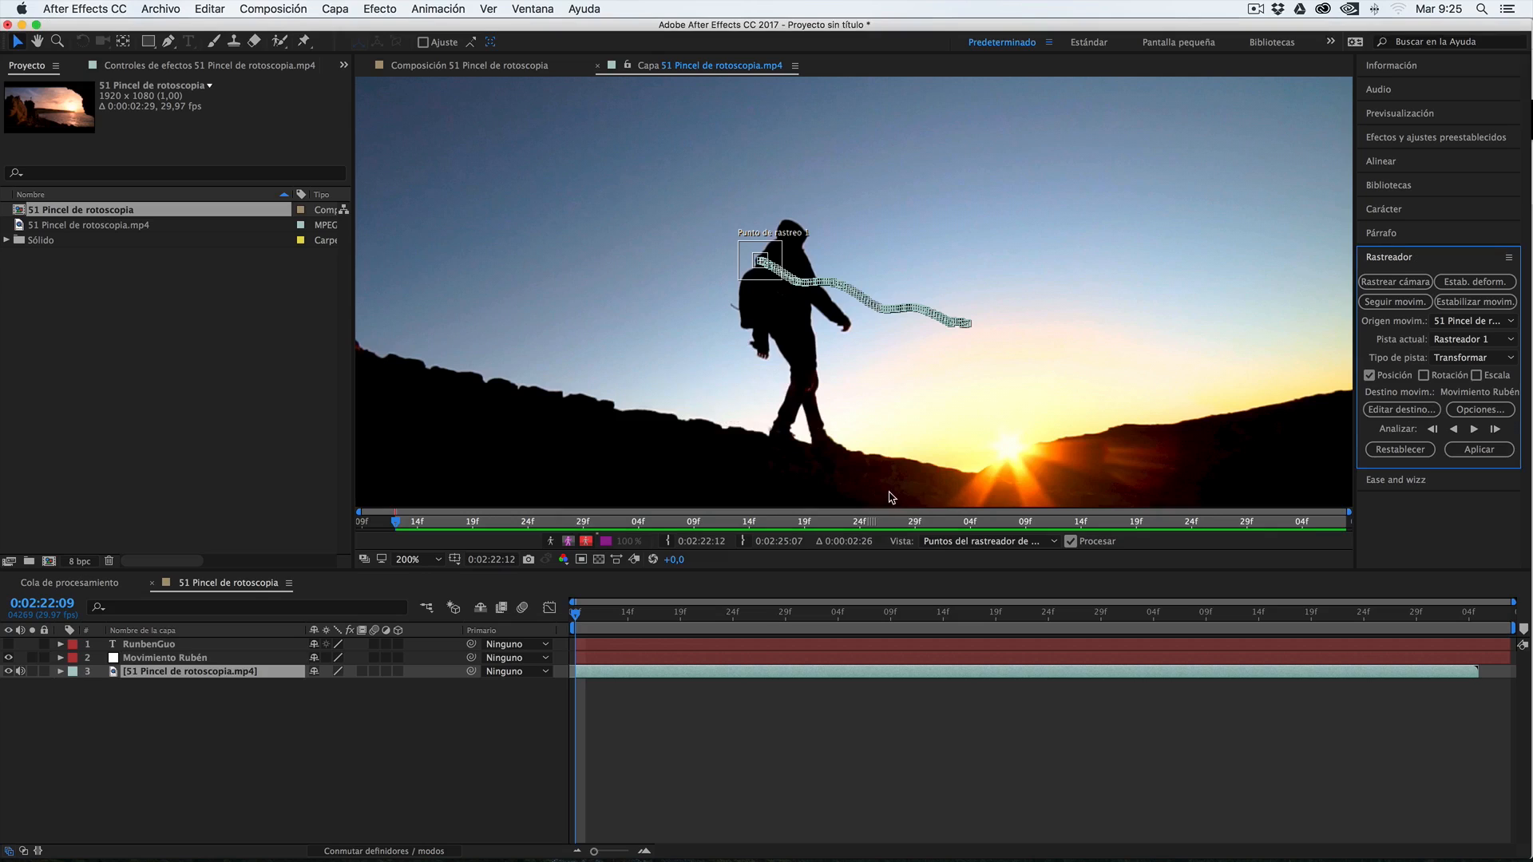
# Apply the tracked motion to the null object in both the X and Y dimensions
pyautogui.click(1480, 450)
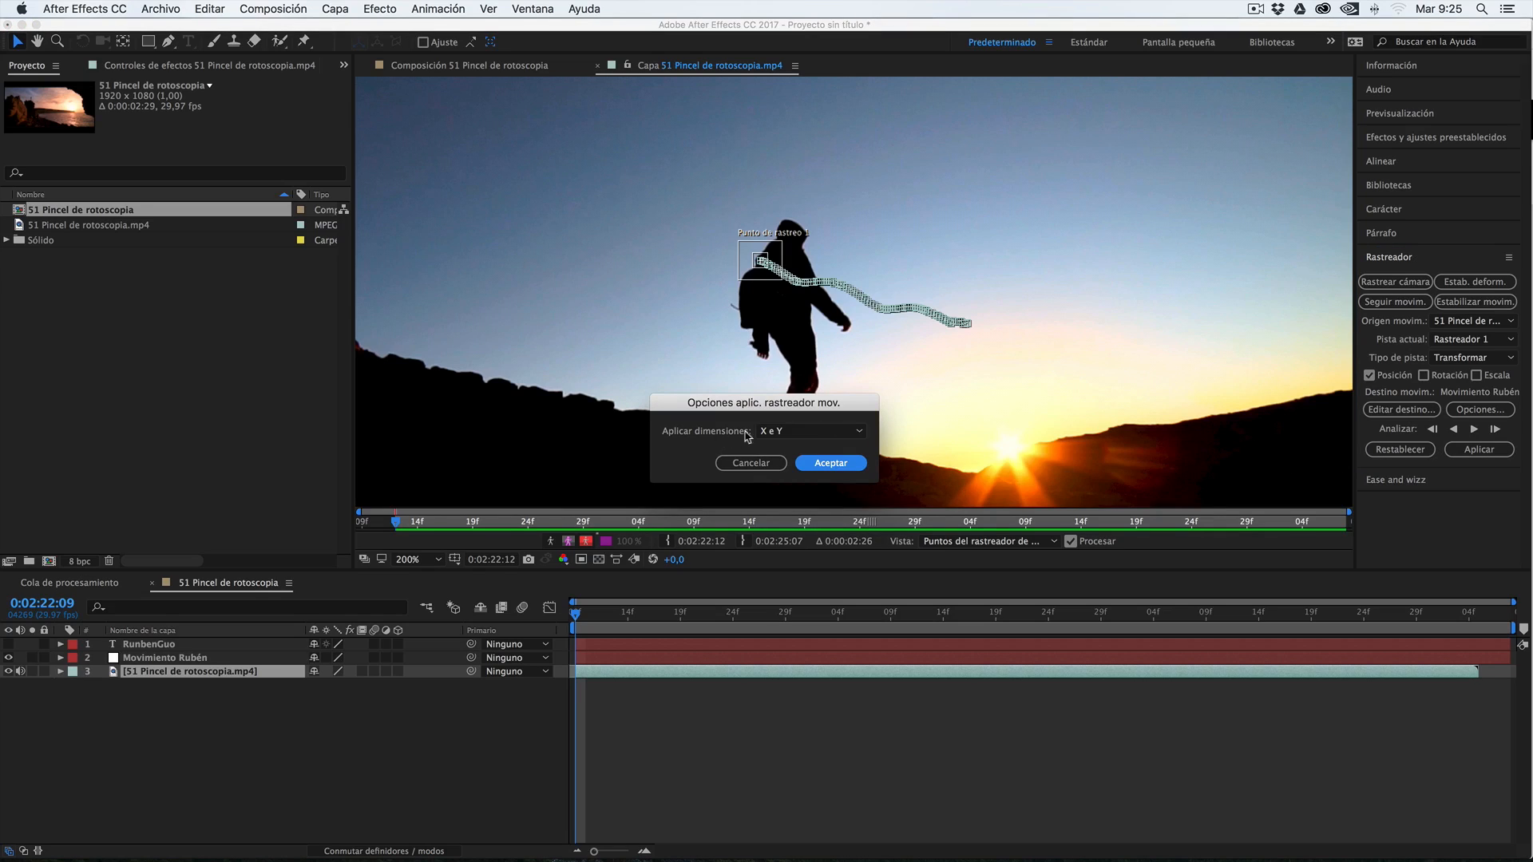
pyautogui.click(782, 435)
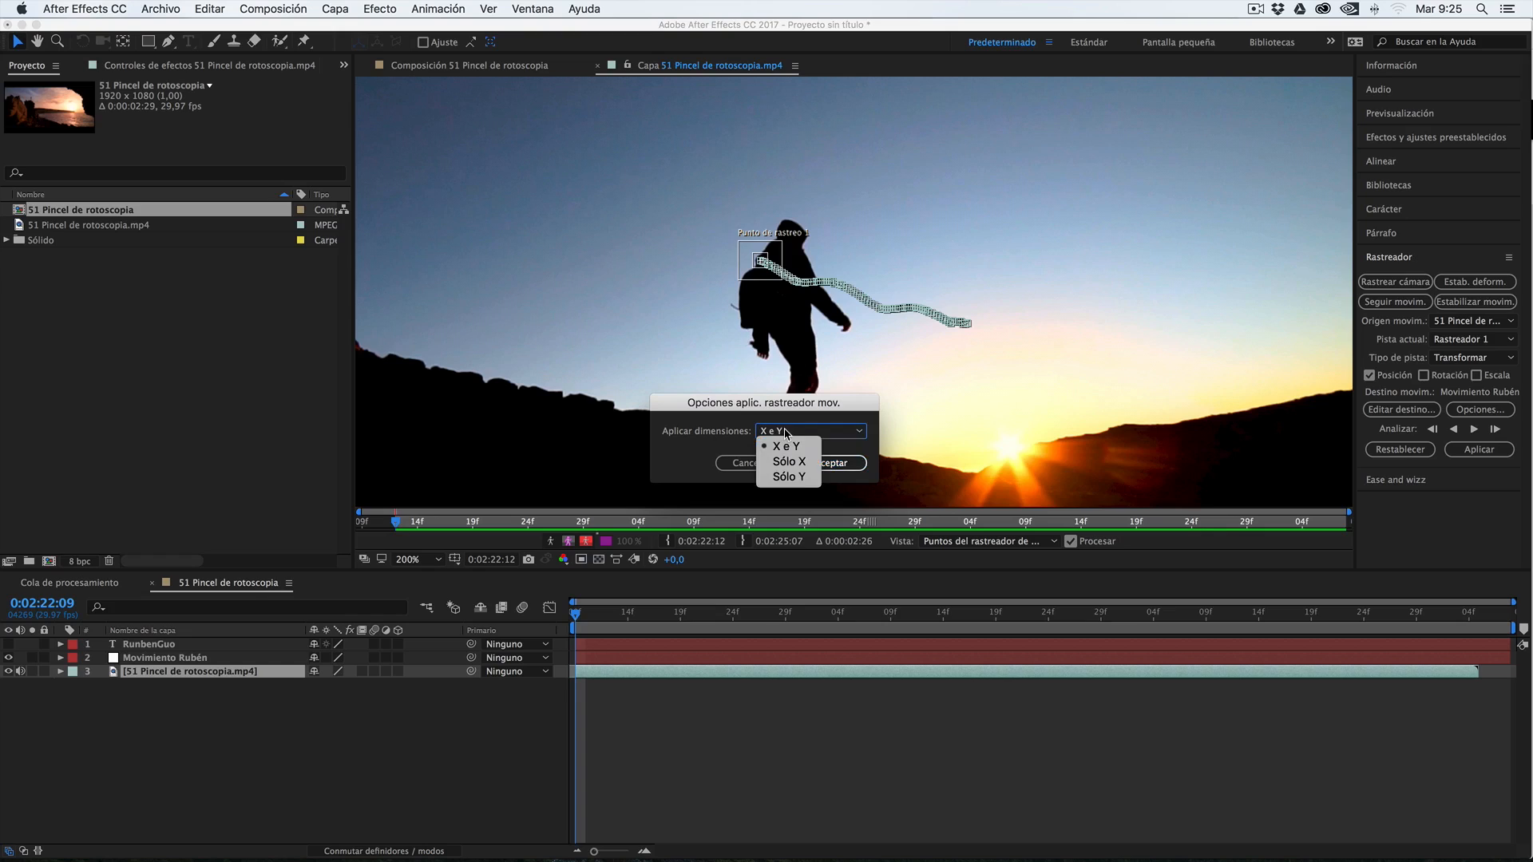
pyautogui.click(786, 434)
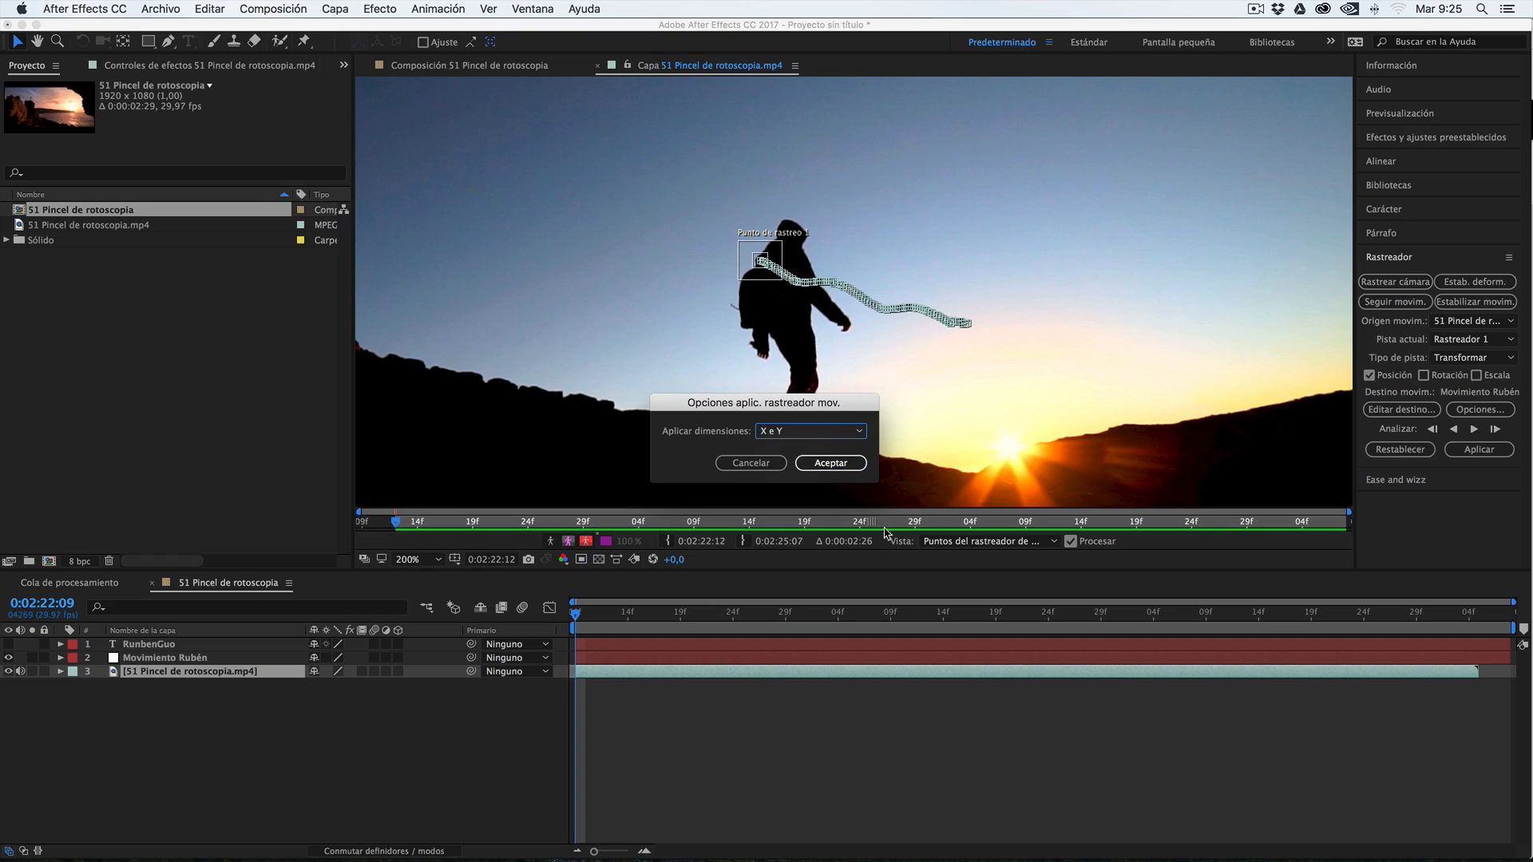
pyautogui.click(831, 465)
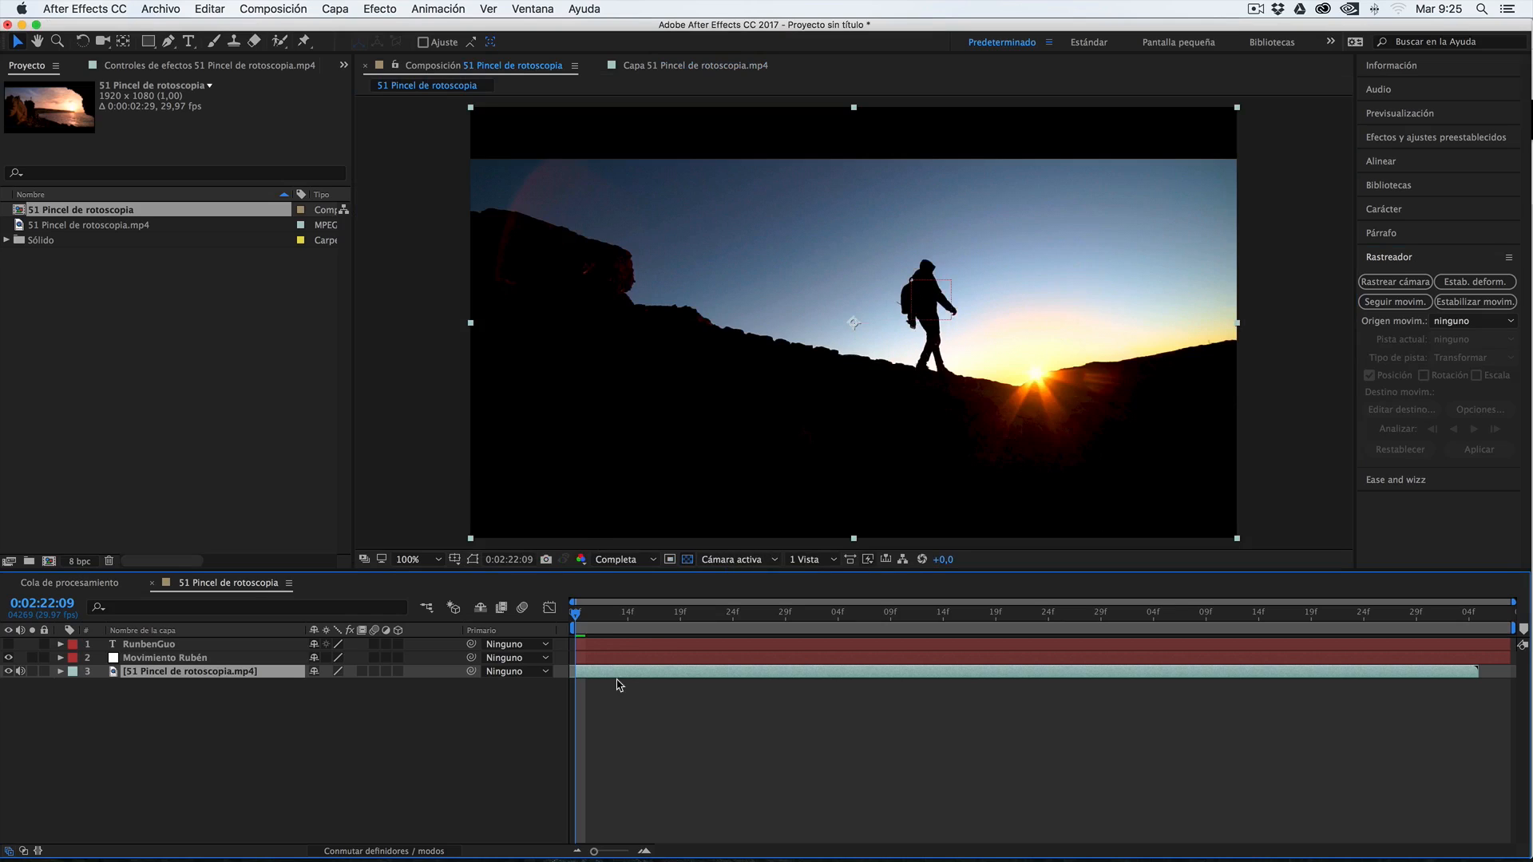
# Show the name title slightly lower in the sky near the walker and parent its layer to the null object
pyautogui.moveTo(576, 612)
pyautogui.mouseDown()
pyautogui.moveTo(1080, 615)
pyautogui.moveTo(607, 614)
pyautogui.moveTo(573, 631)
pyautogui.mouseUp()
pyautogui.click(9, 644)
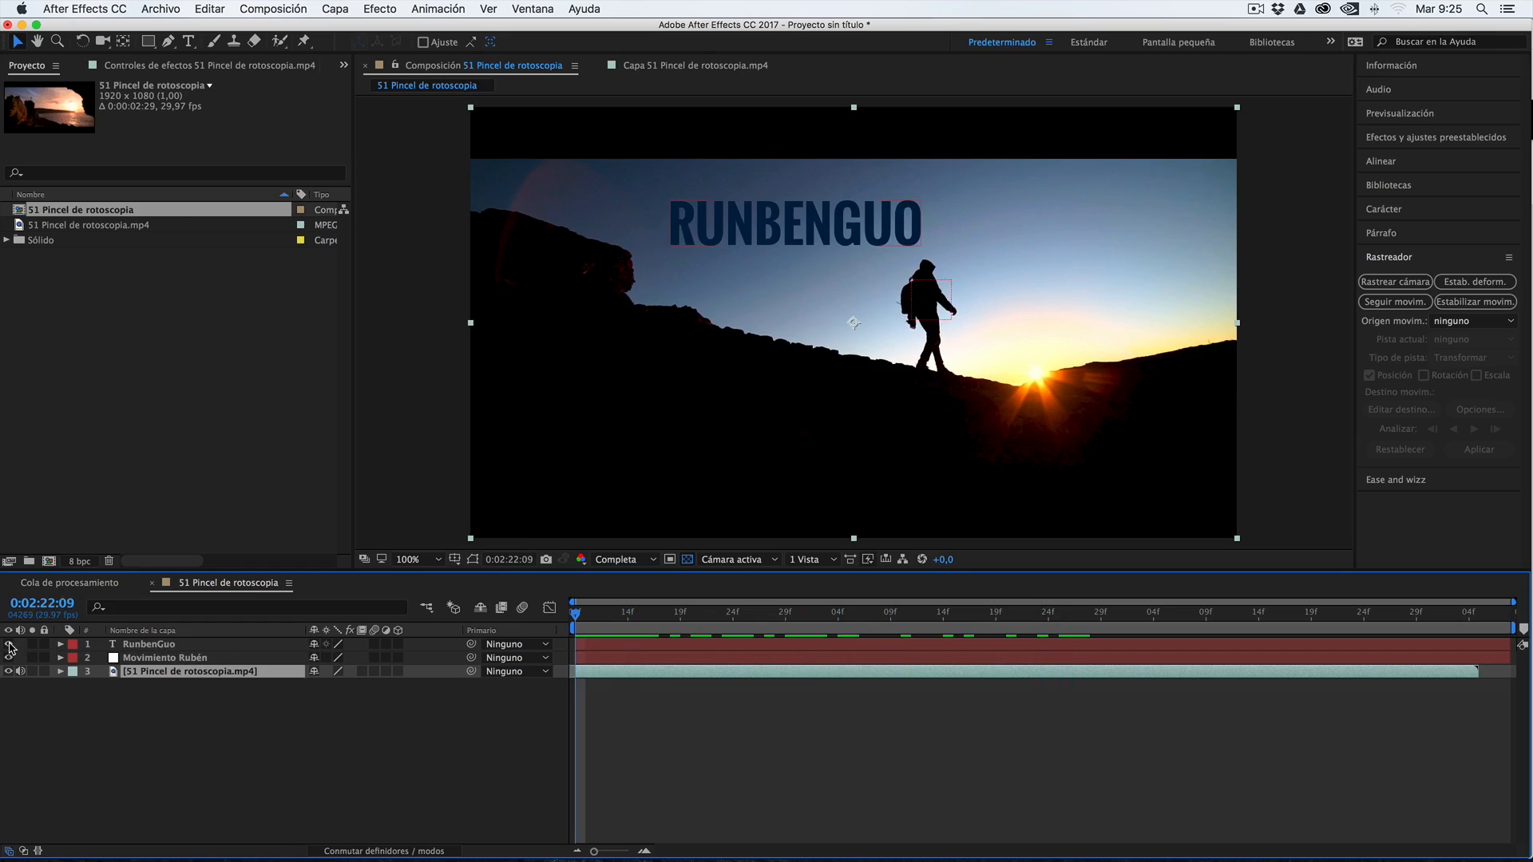
pyautogui.click(136, 645)
pyautogui.moveTo(818, 206)
pyautogui.mouseDown()
pyautogui.moveTo(894, 240)
pyautogui.moveTo(960, 171)
pyautogui.moveTo(785, 219)
pyautogui.moveTo(813, 233)
pyautogui.mouseUp()
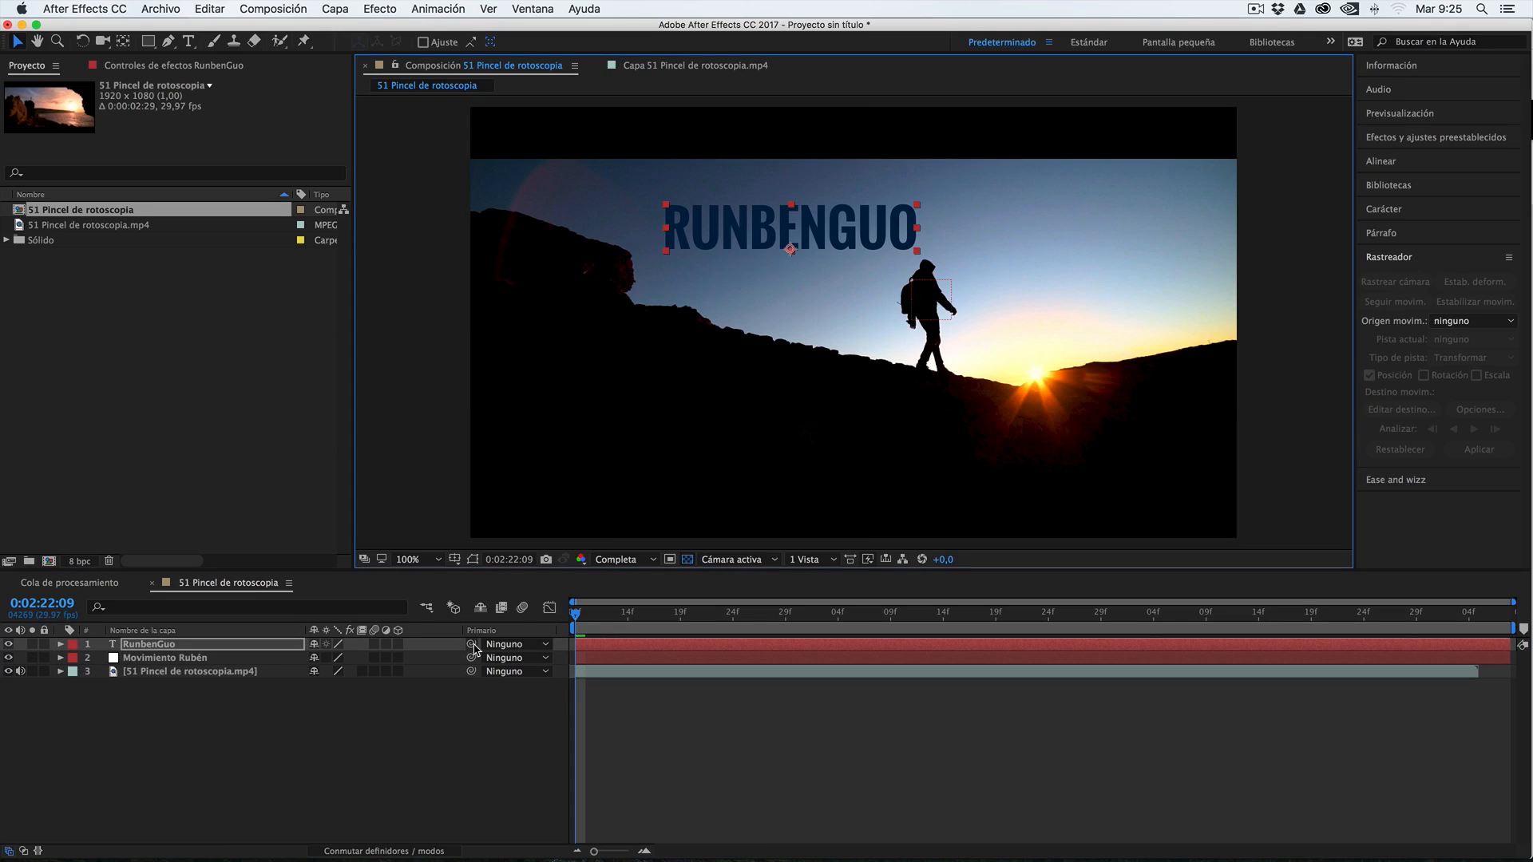
pyautogui.moveTo(471, 647); pyautogui.dragTo(214, 663)
# Scrub to frame 0:02:22:22 and play the composition to check how the parented title follows the walker
pyautogui.click(585, 615)
pyautogui.moveTo(585, 615); pyautogui.dragTo(707, 613)
pyautogui.press('space')
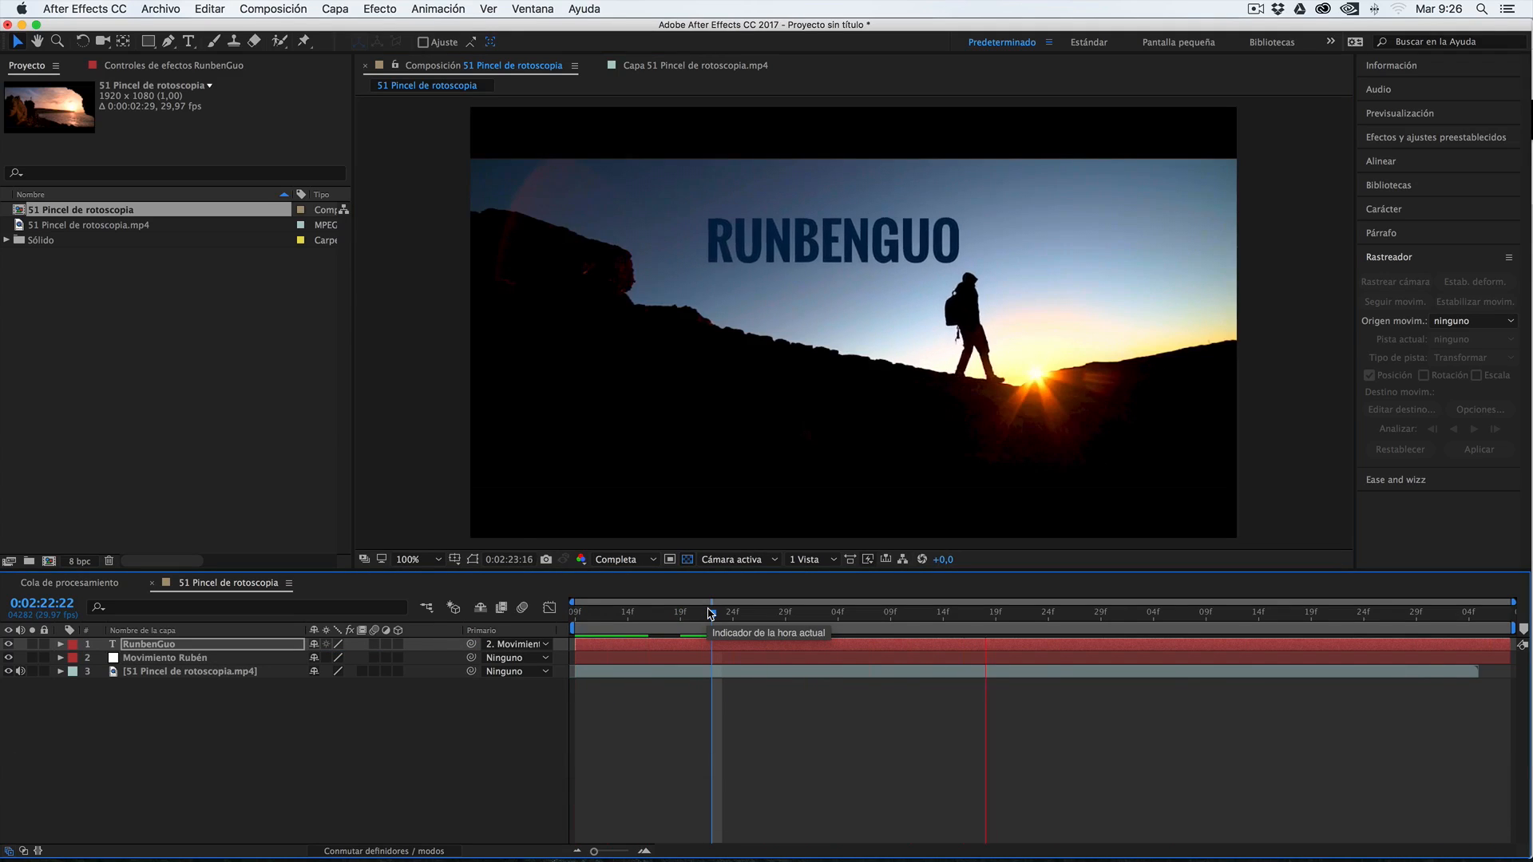
pyautogui.press('space')
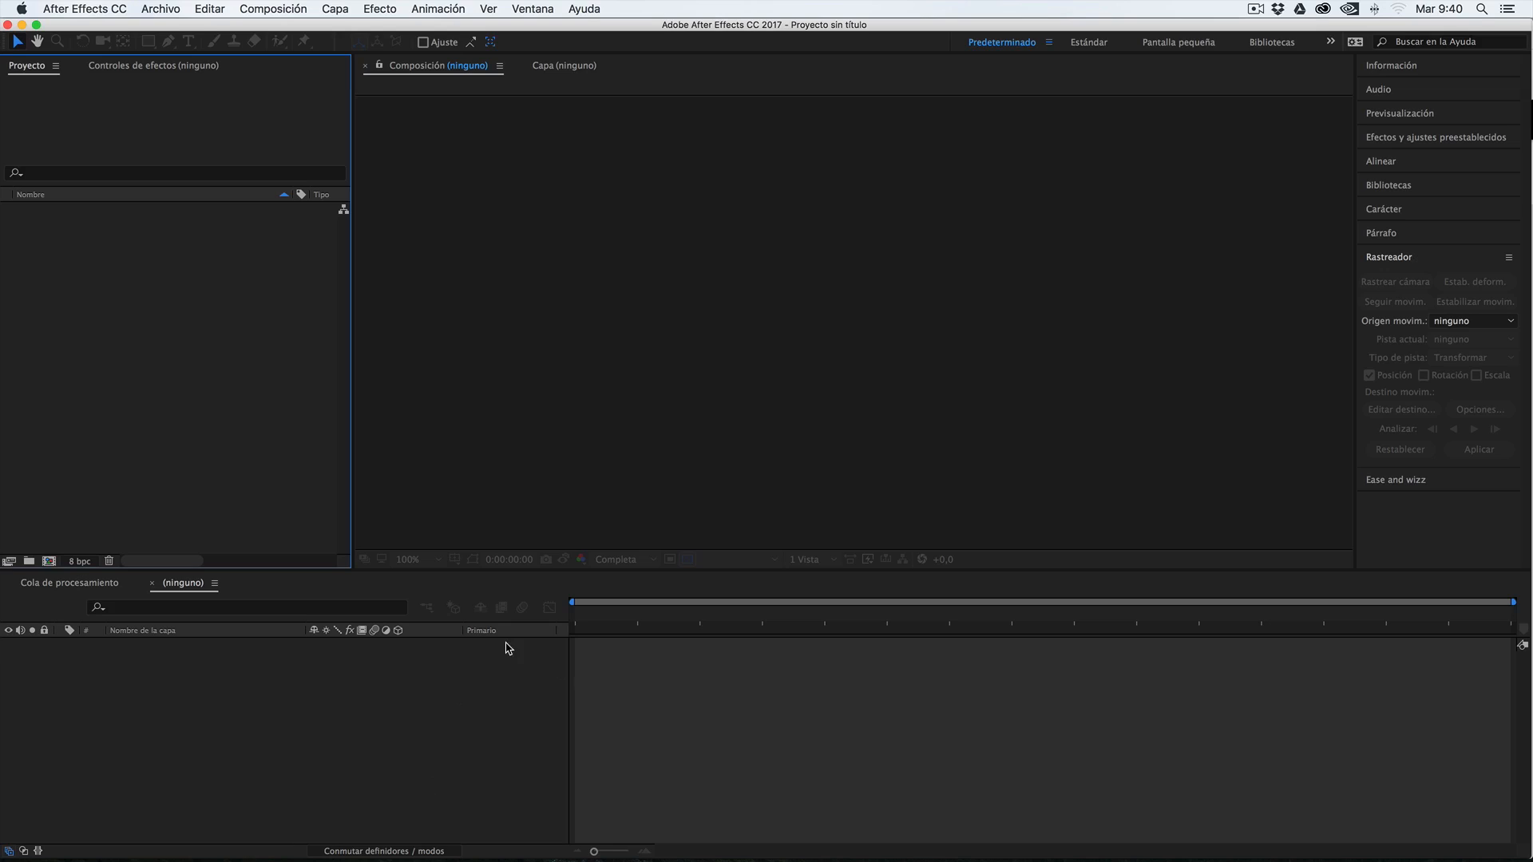
# Import 59 Rastreador de máscara.mp4 from the Finder folder 59 Rastreador de máscara into the empty After Effects project and create a composition from it
pyautogui.click(354, 838)
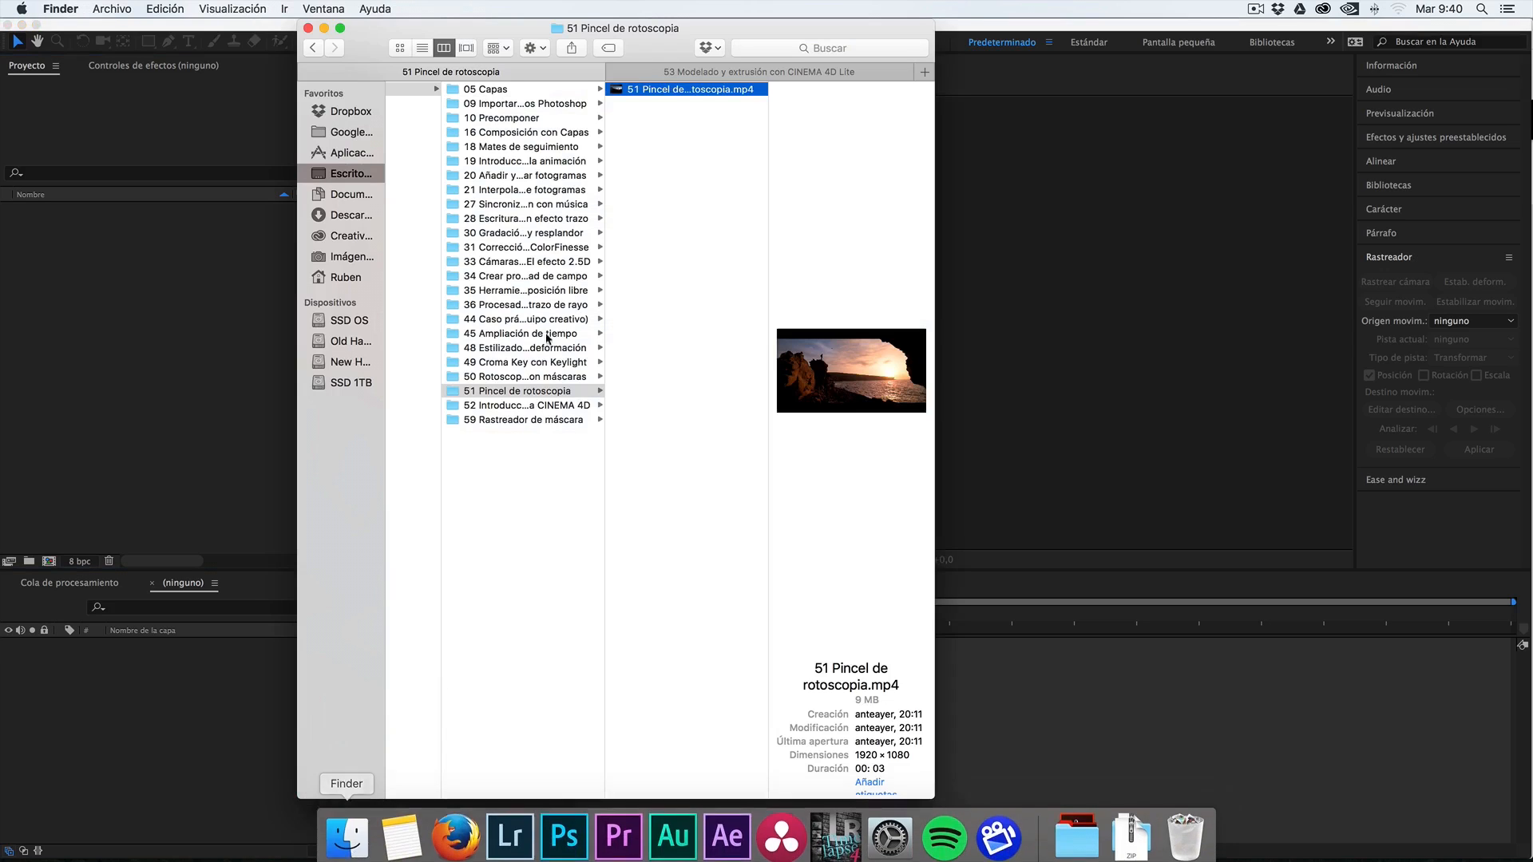
pyautogui.click(490, 421)
pyautogui.click(664, 90)
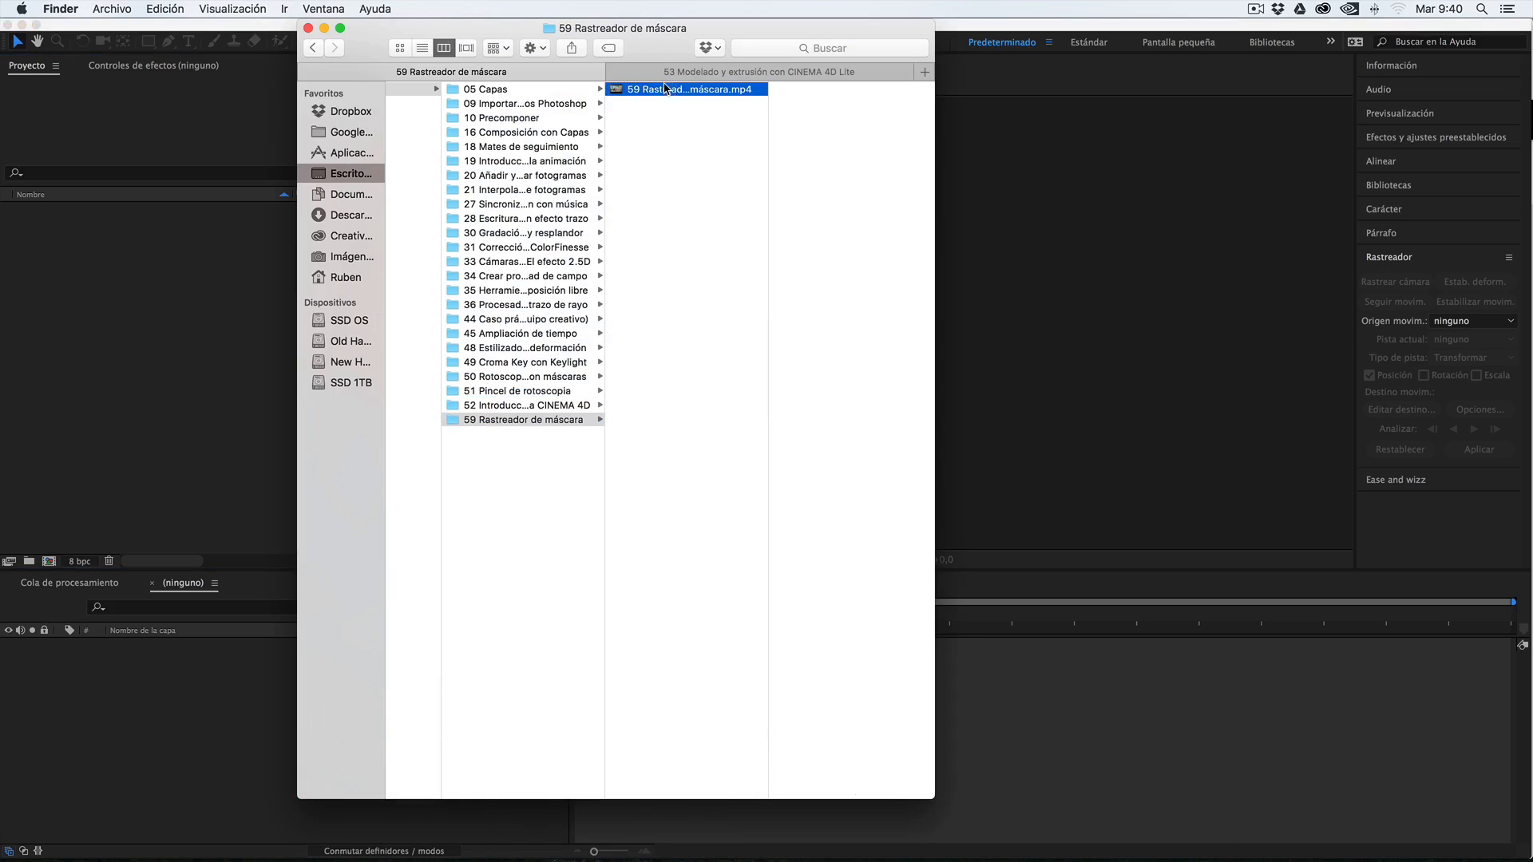
pyautogui.moveTo(696, 92); pyautogui.dragTo(217, 295)
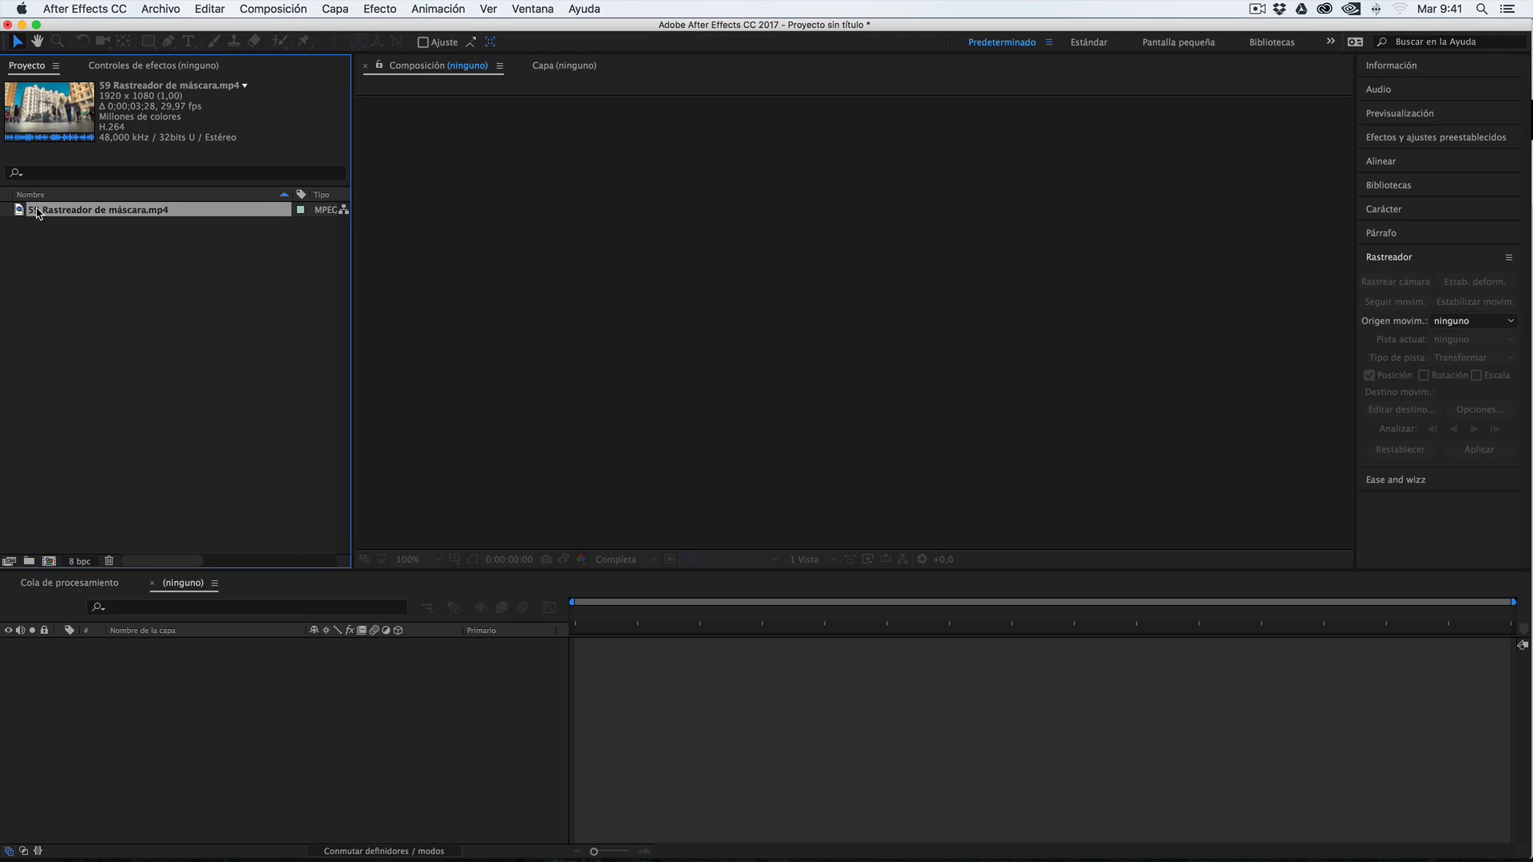
pyautogui.moveTo(38, 212); pyautogui.dragTo(132, 682)
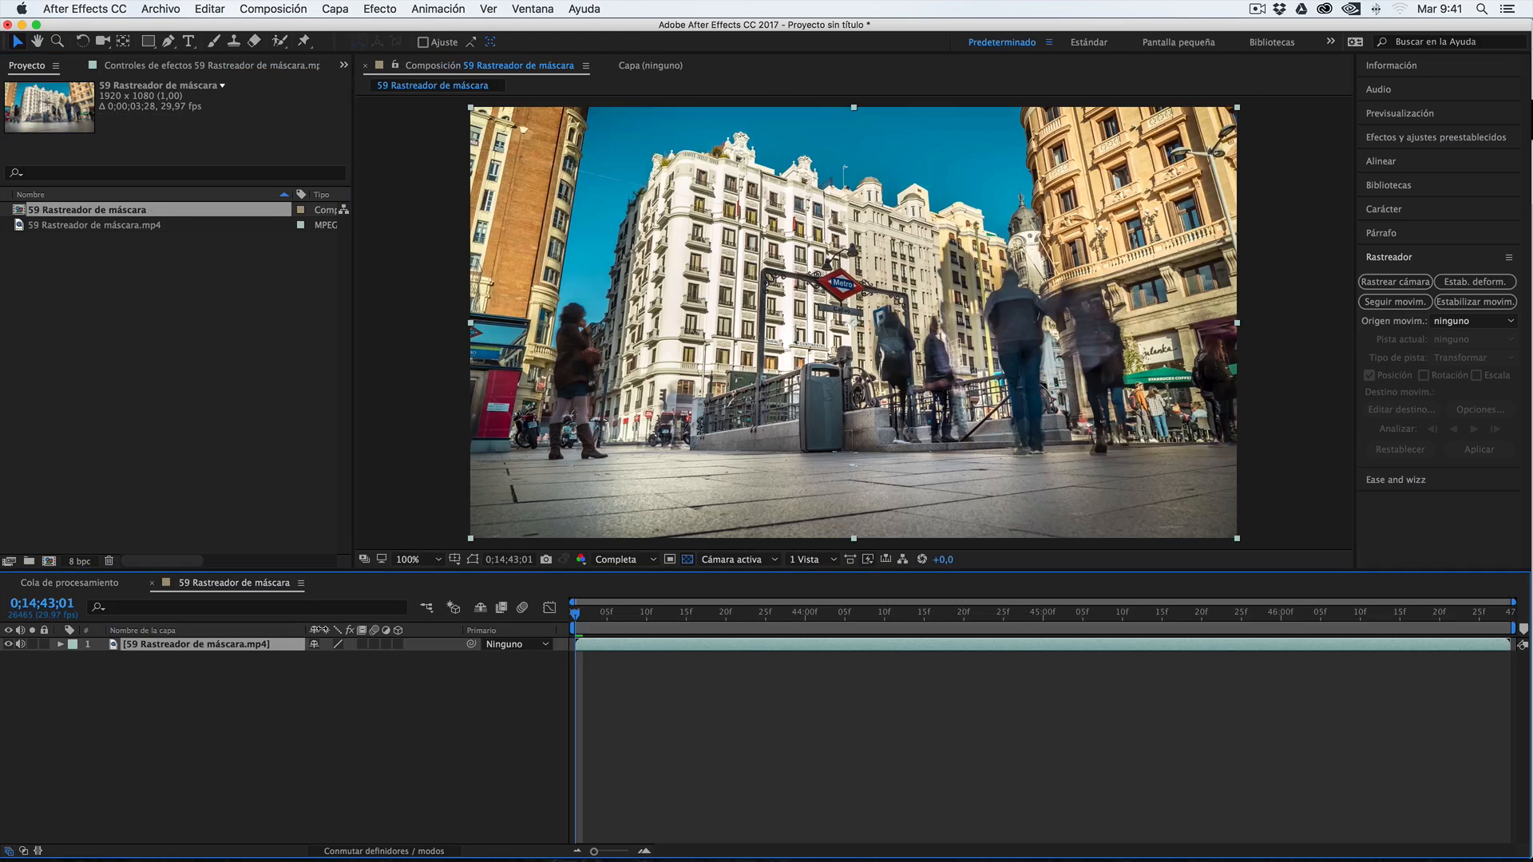
# Preview the Metro entrance footage, using half resolution (Mitad), and return to frame 0;14;43;06
pyautogui.press('space')
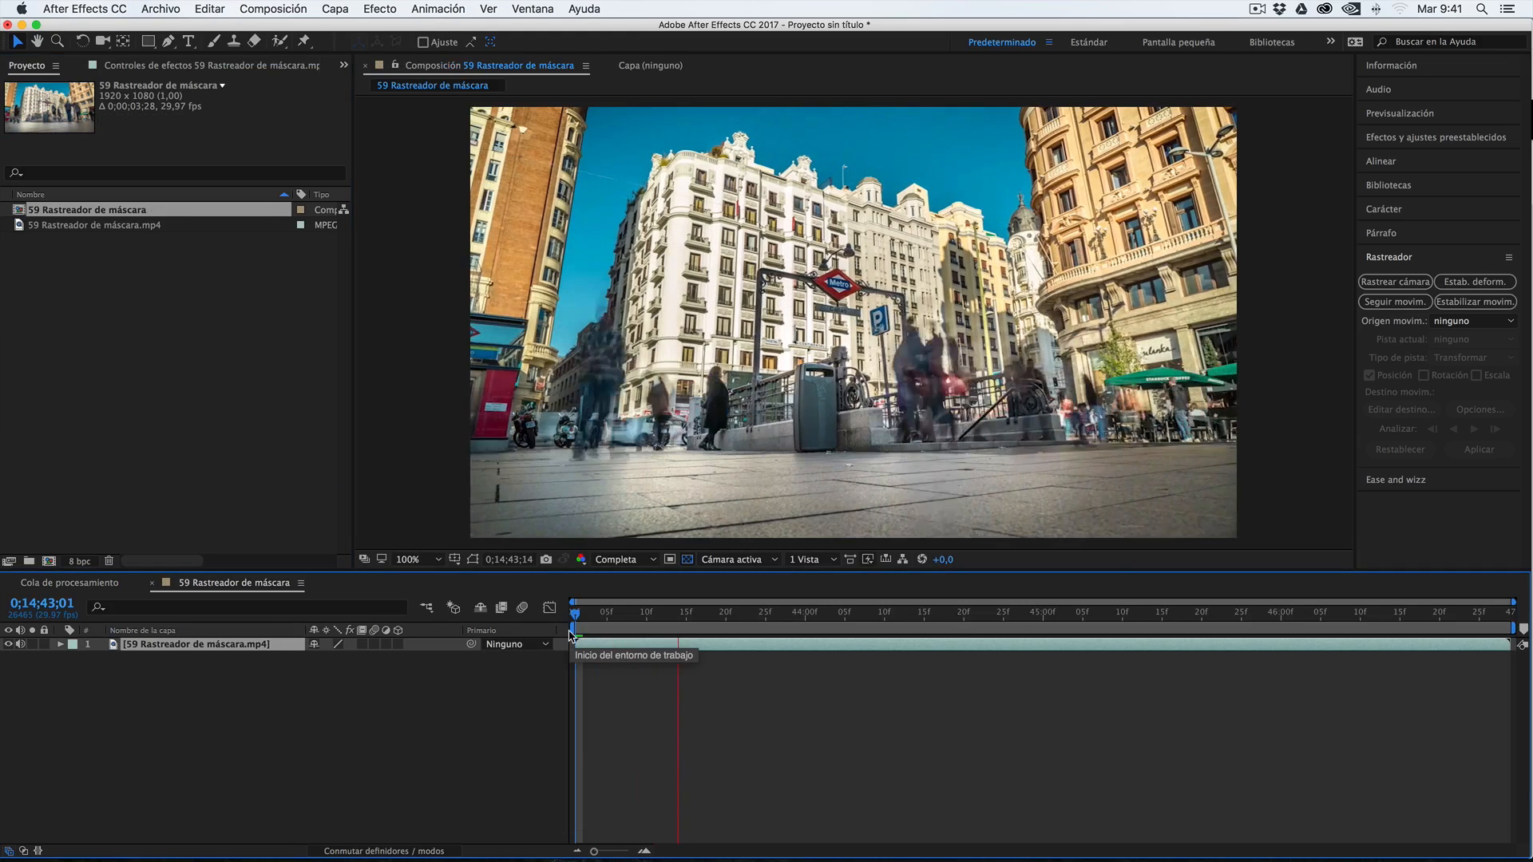
pyautogui.press('space')
pyautogui.click(625, 560)
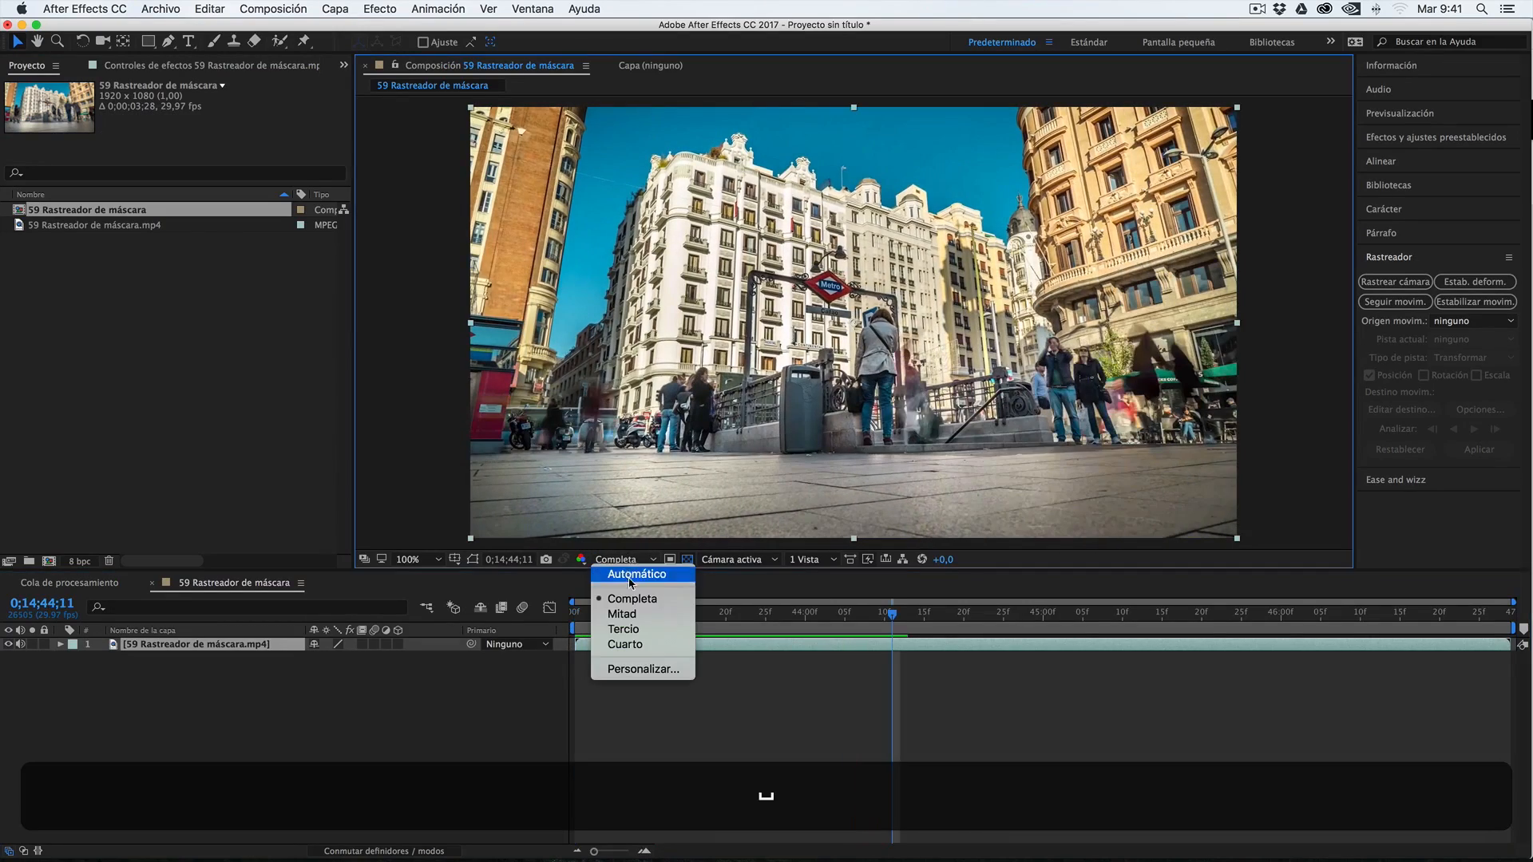
pyautogui.click(624, 614)
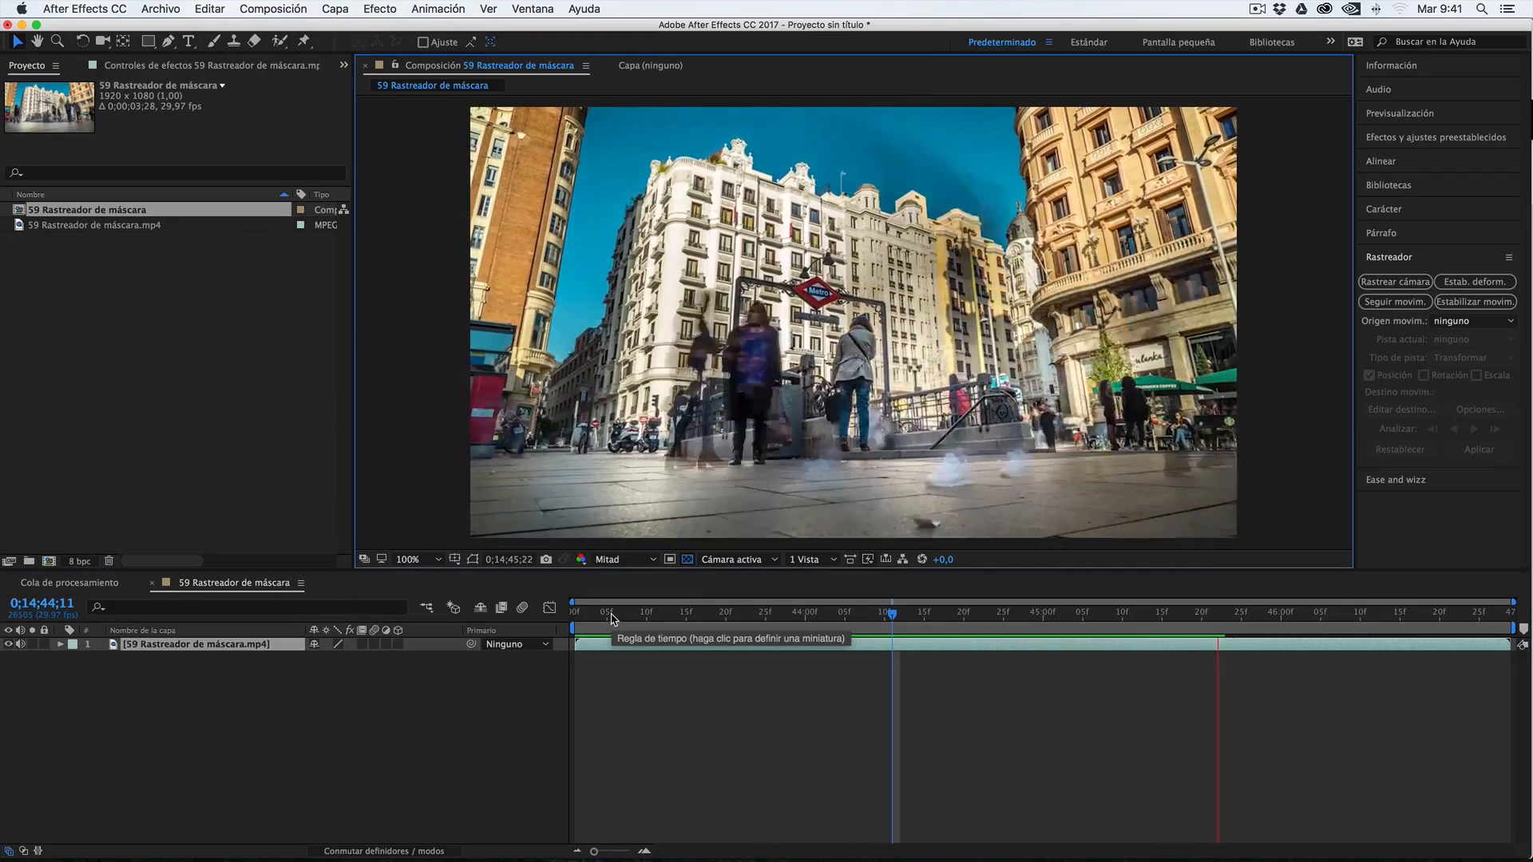
pyautogui.click(614, 617)
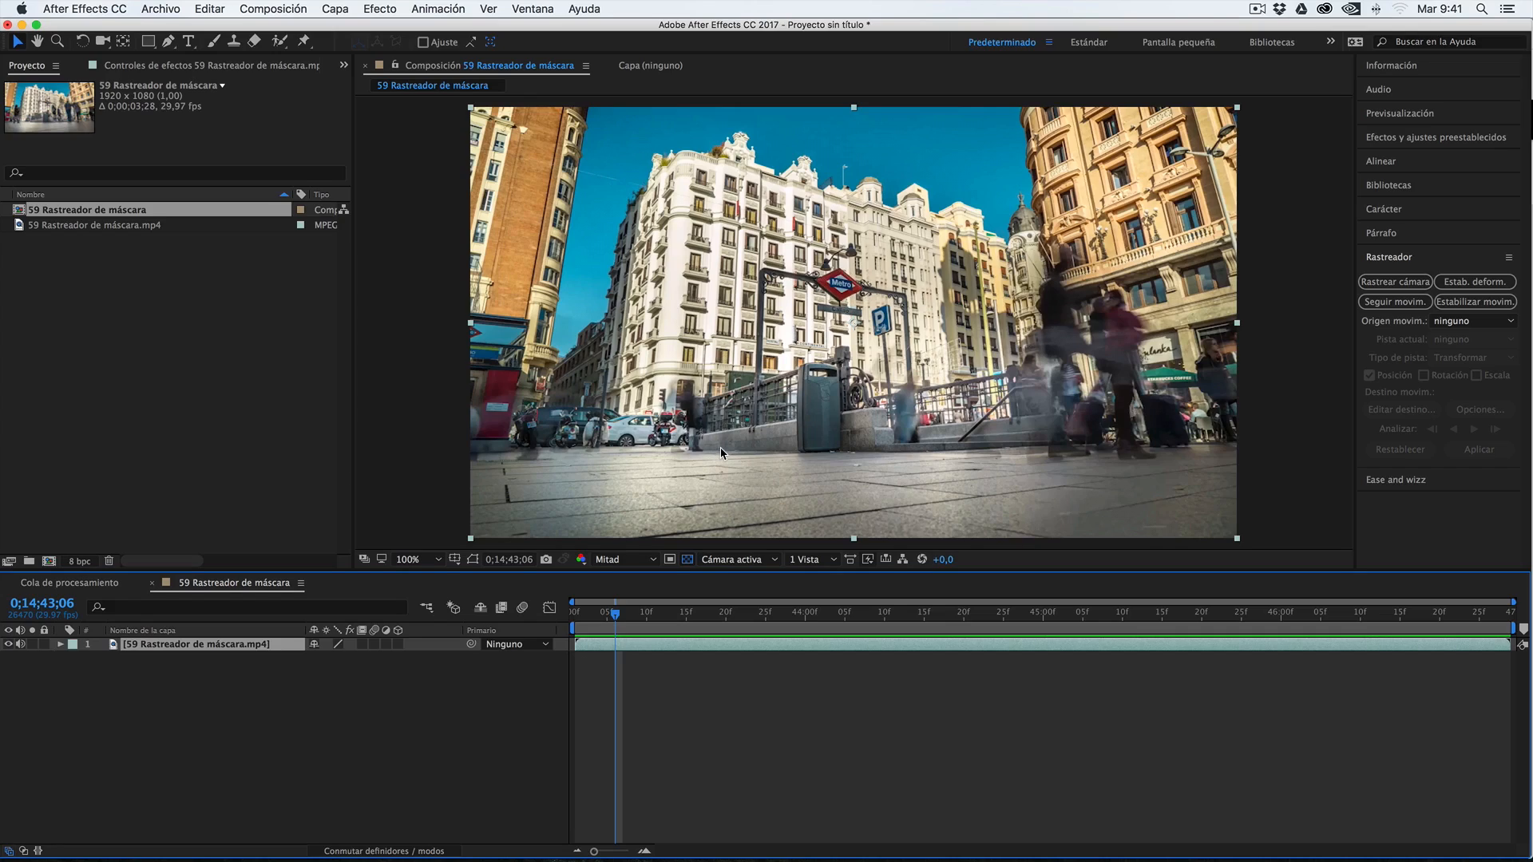
# At frame 0;14;43;16 and full resolution (Completa), draw a closed four-point Pen mask around the red Metro sign
pyautogui.moveTo(615, 613); pyautogui.dragTo(694, 615)
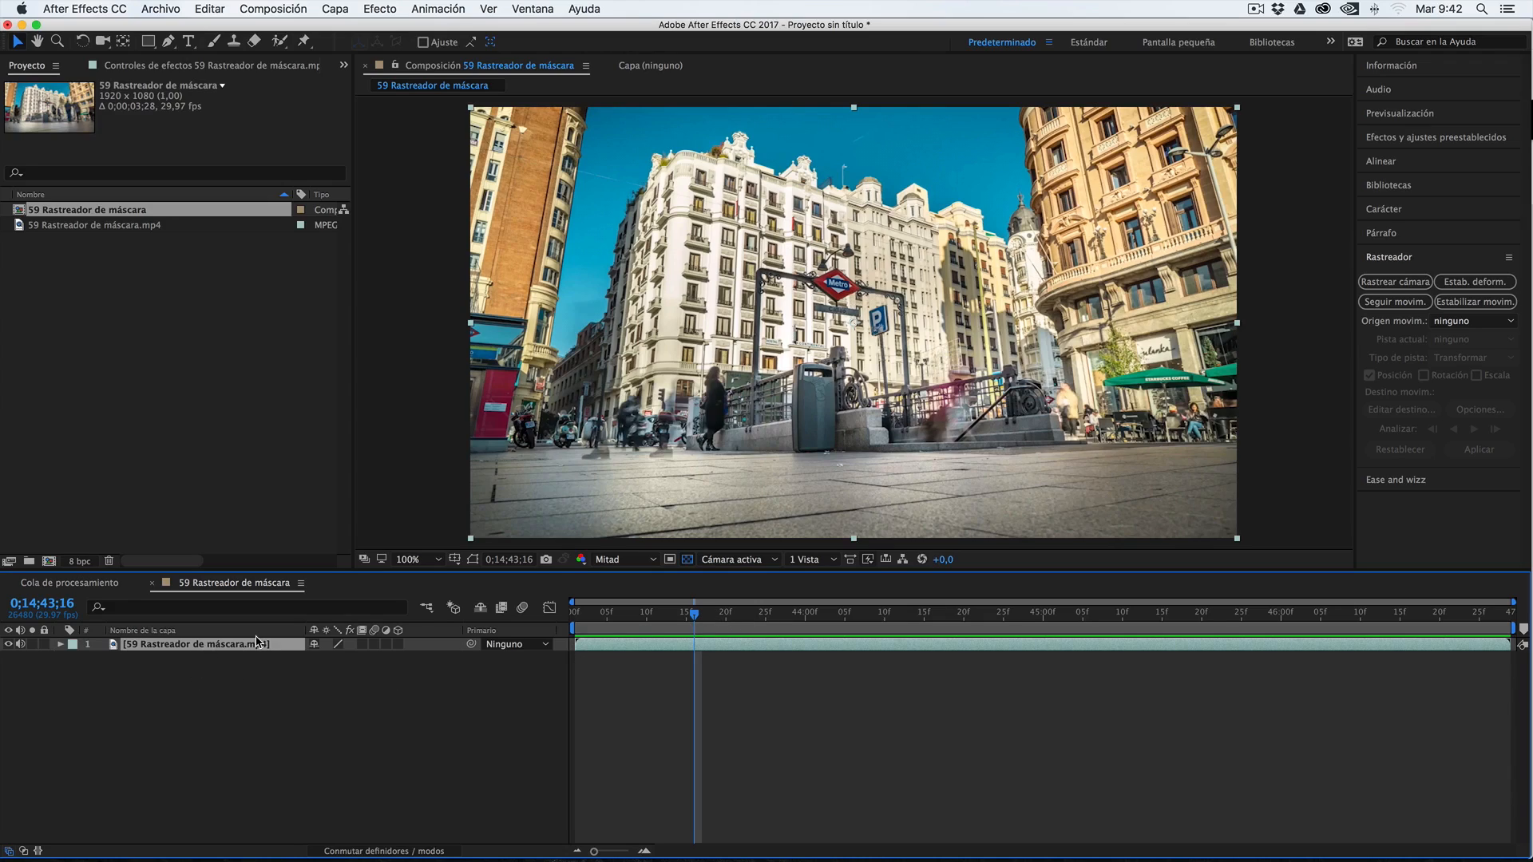
pyautogui.press('g')
pyautogui.click(421, 560)
pyautogui.click(493, 733)
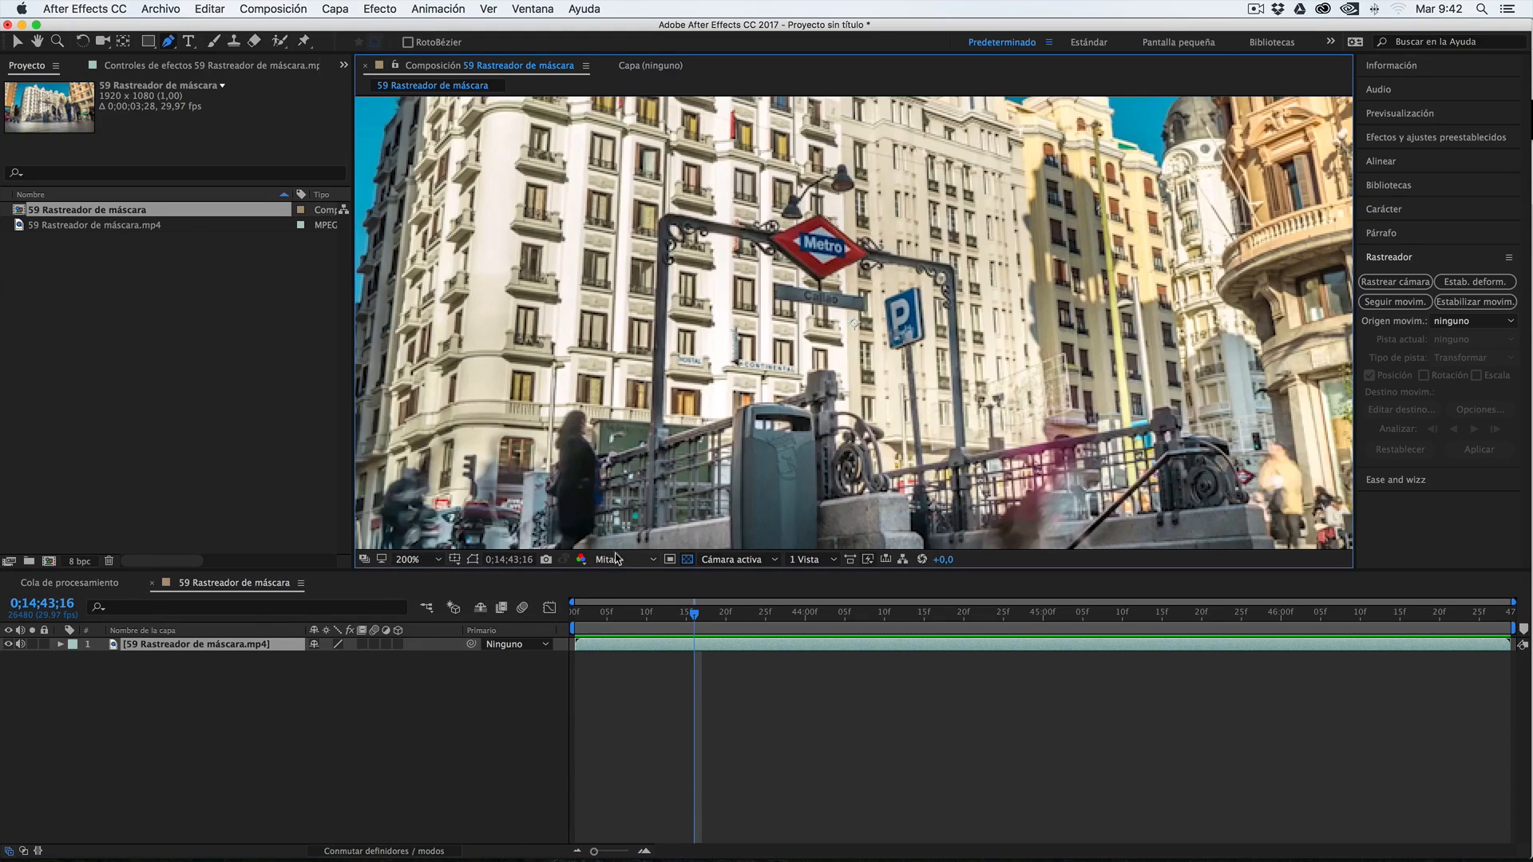
pyautogui.click(616, 558)
pyautogui.click(615, 600)
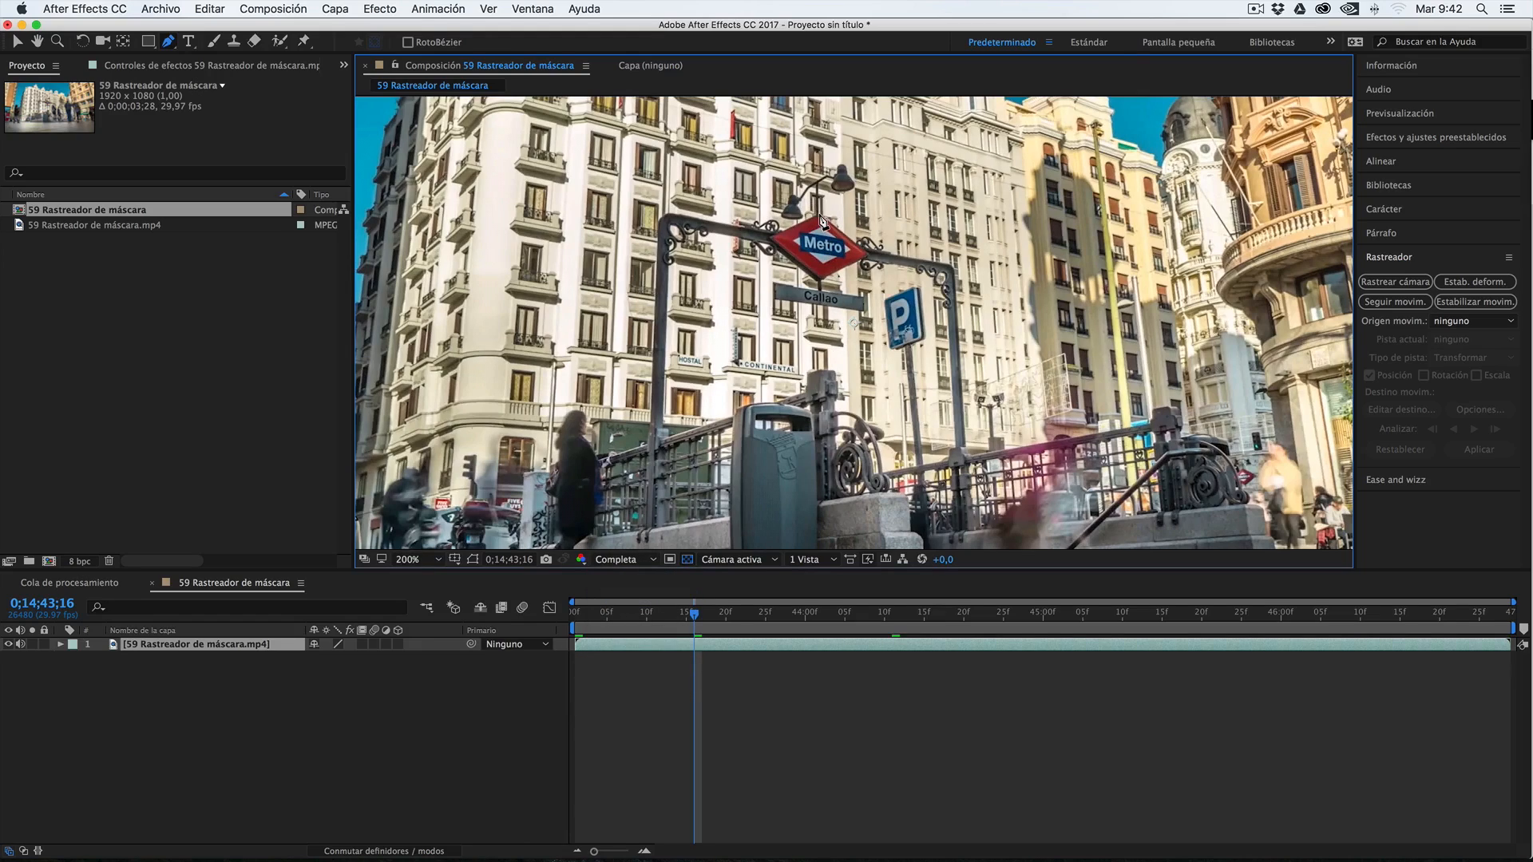
pyautogui.click(820, 215)
pyautogui.click(770, 239)
pyautogui.click(823, 281)
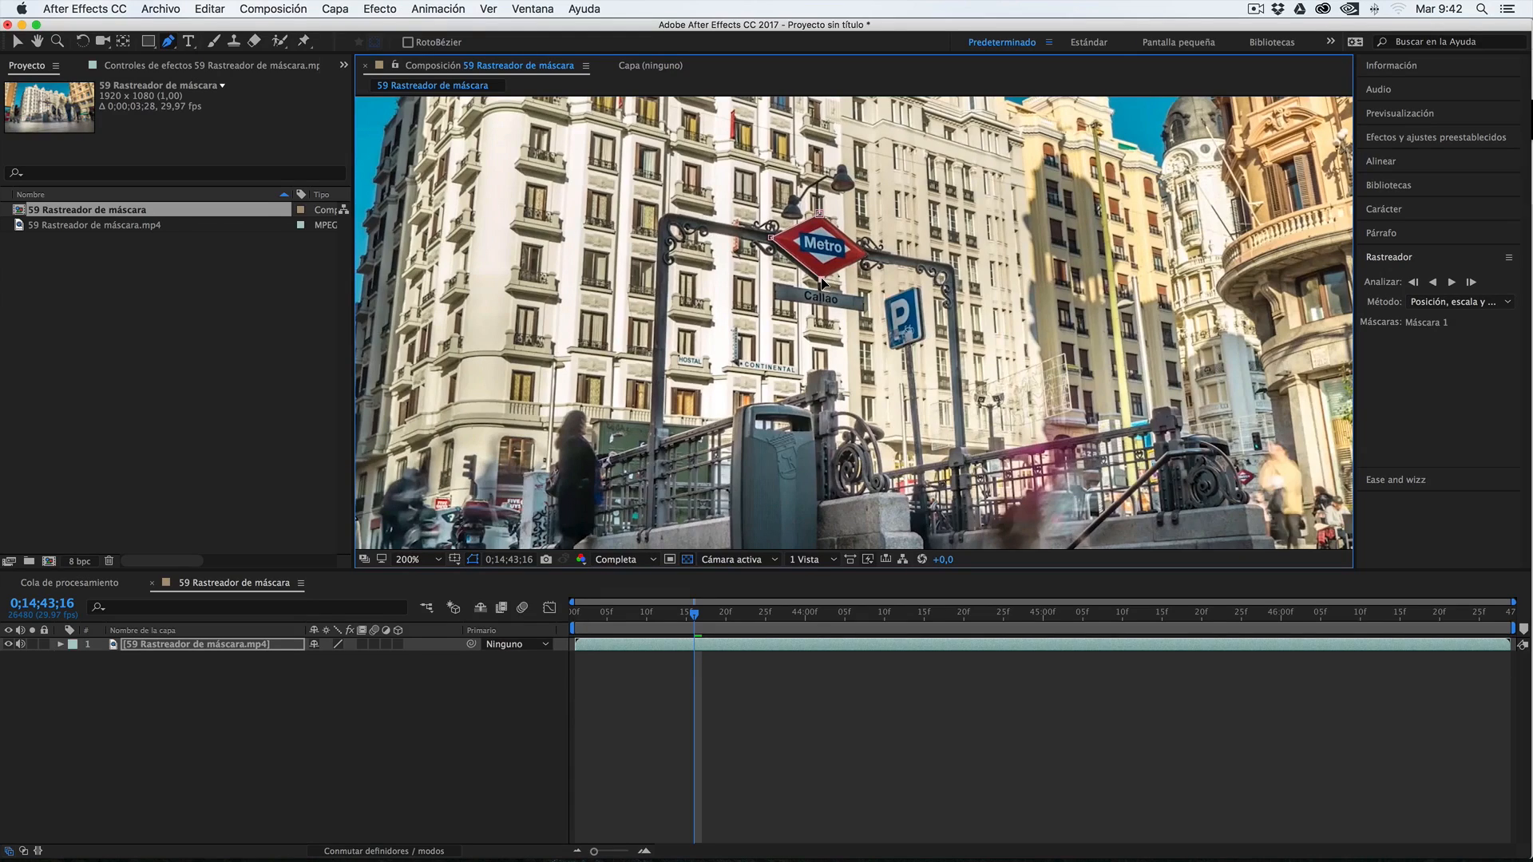
pyautogui.click(867, 253)
pyautogui.click(821, 215)
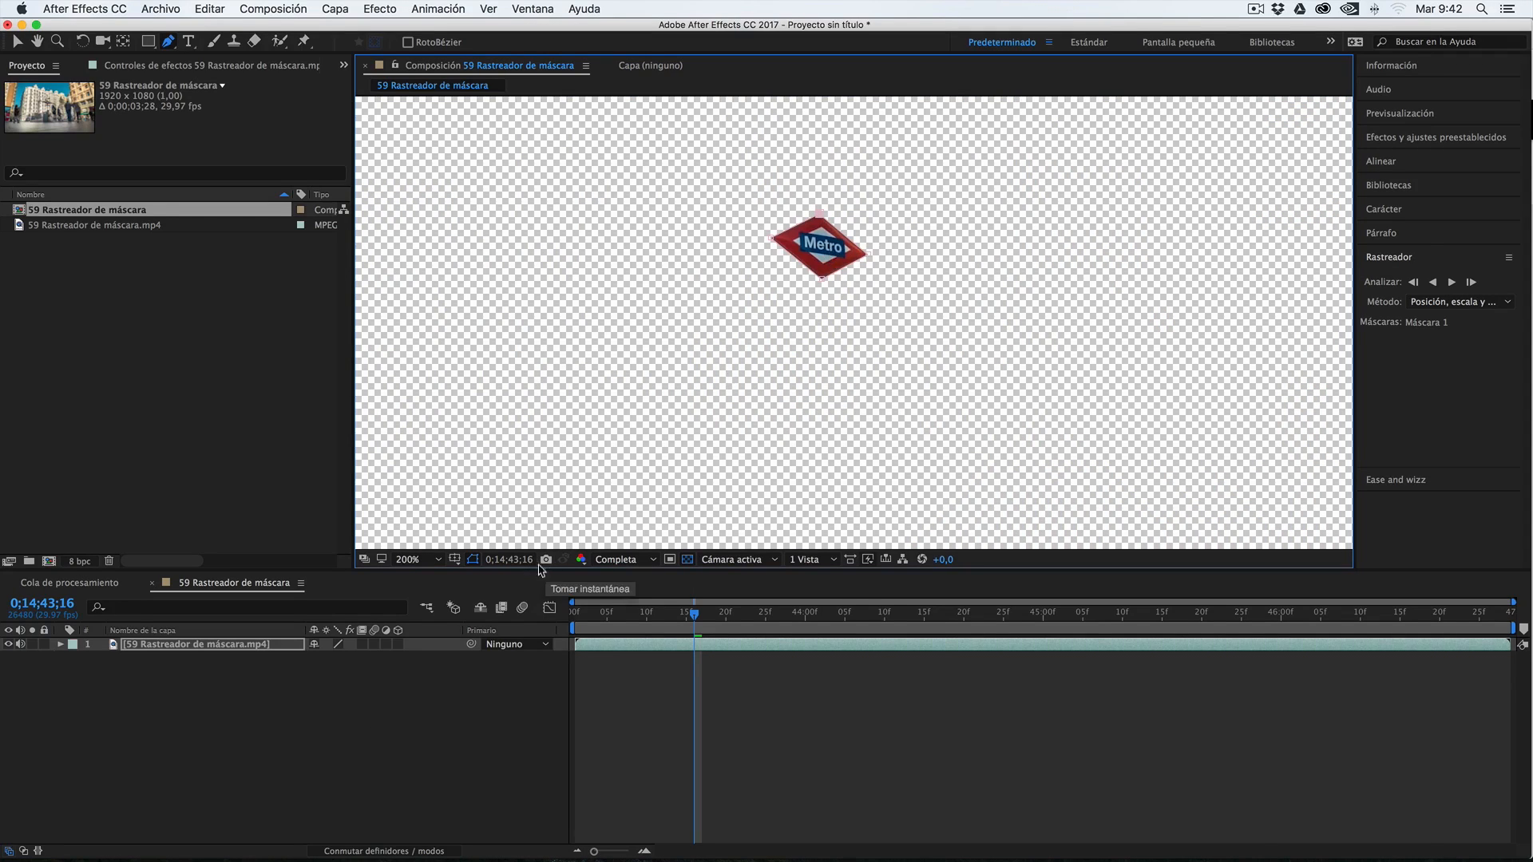
# Duplicate the masked footage layer and delete Máscara 1 from the lower copy, checking that layer's visibility
pyautogui.click(171, 646)
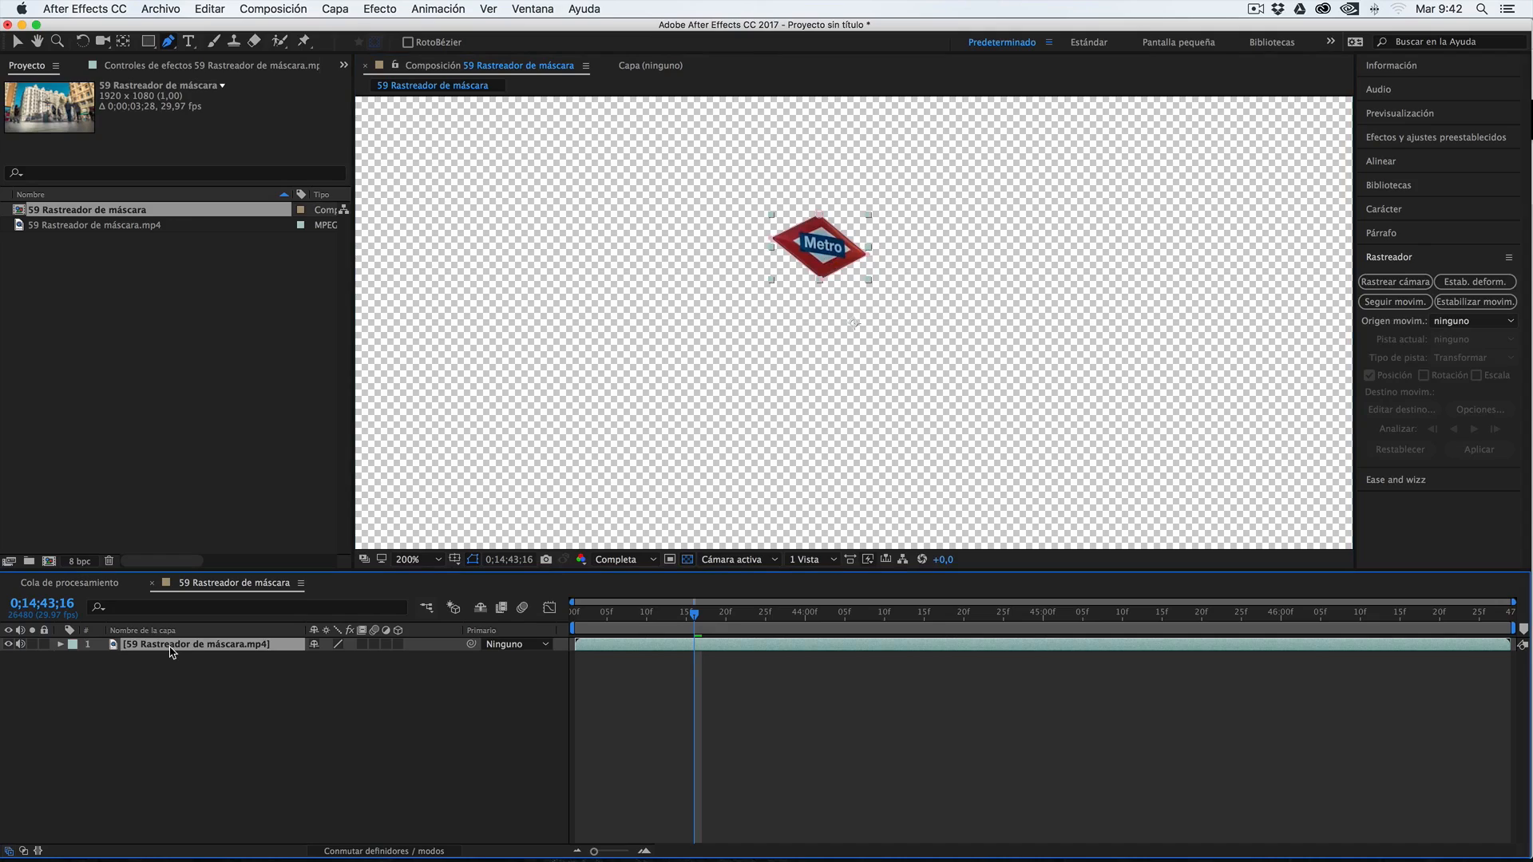
pyautogui.press('super+d')
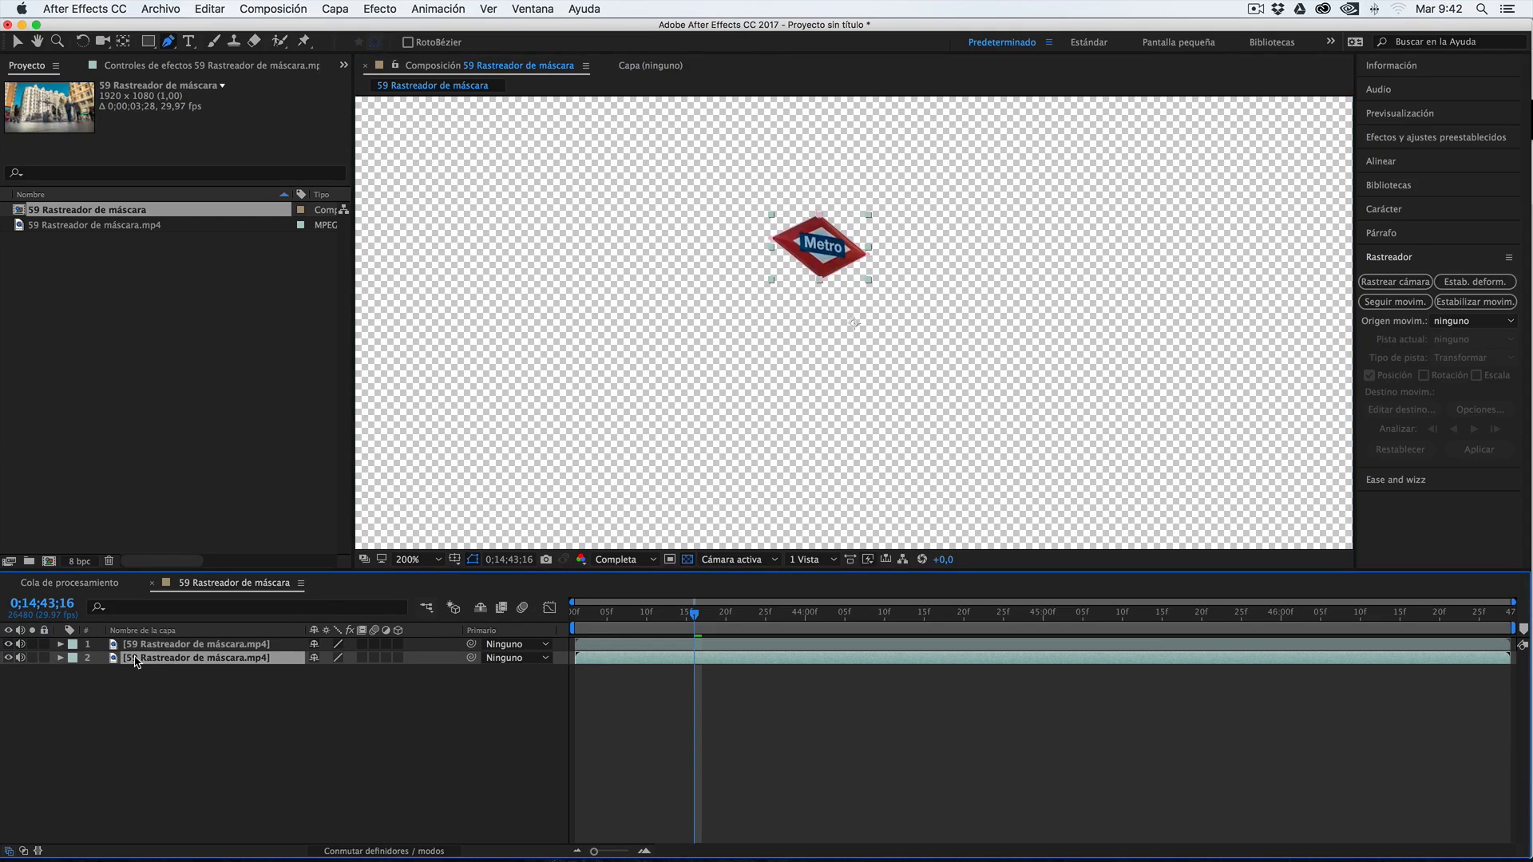
pyautogui.press('m')
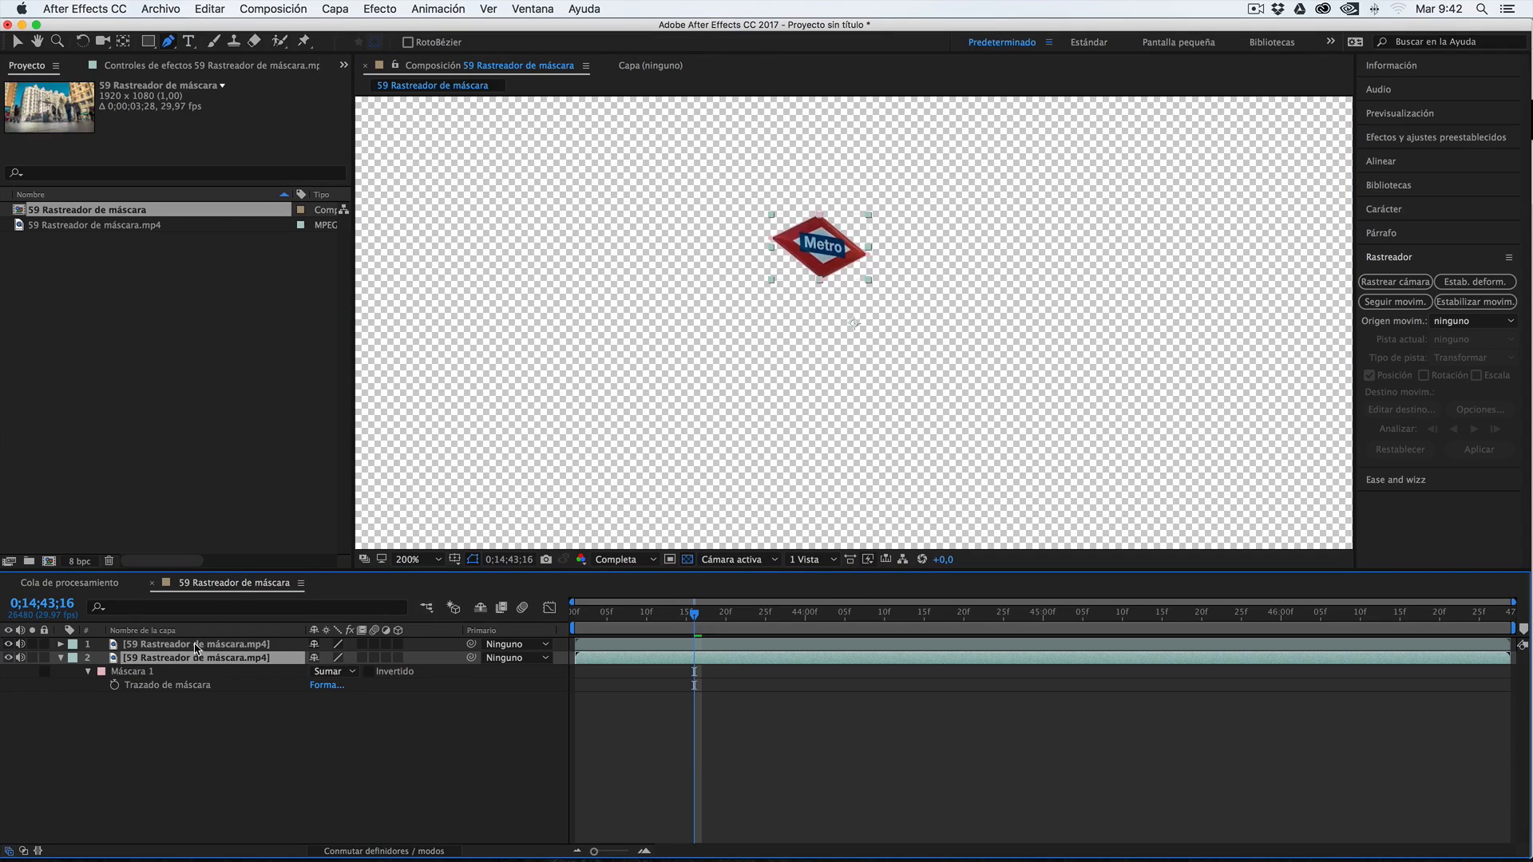
pyautogui.click(126, 675)
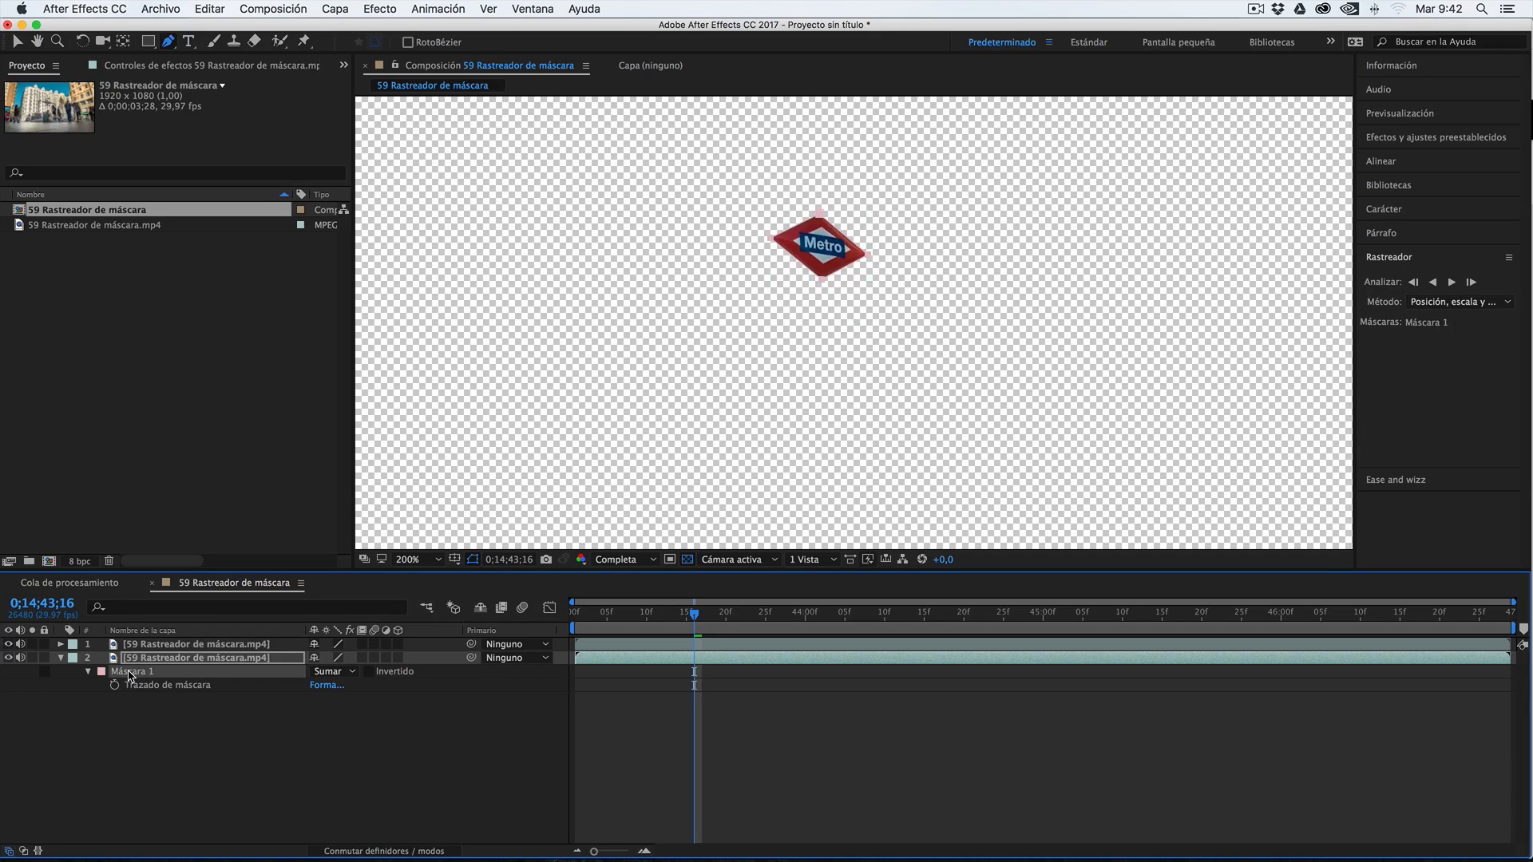
pyautogui.press('BackSpace')
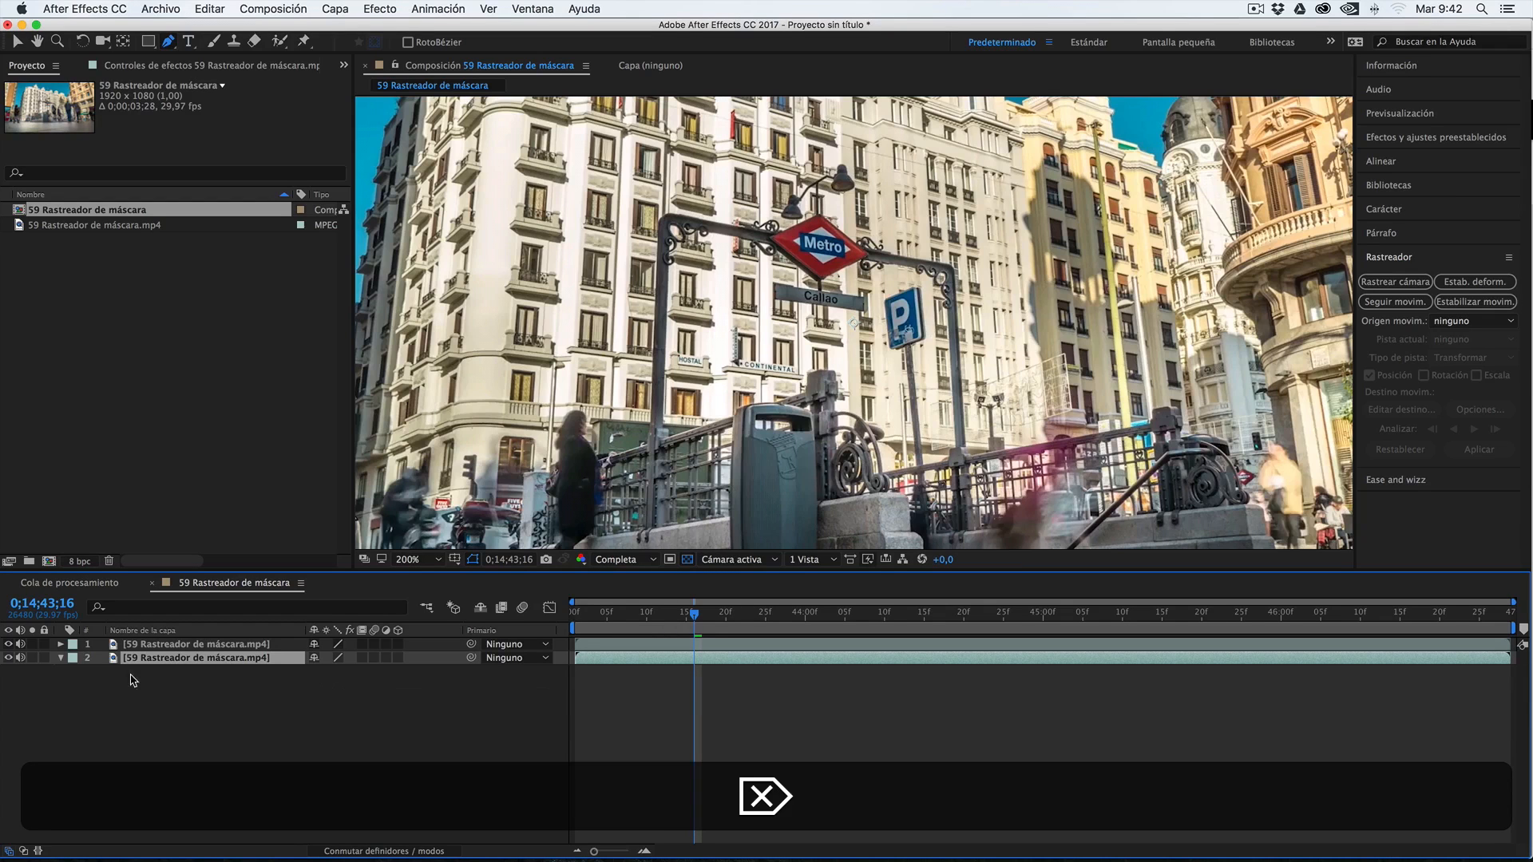
pyautogui.click(9, 659)
pyautogui.click(10, 658)
# Track the upper footage layer's Máscara 1 forward from 0;14;43;16, four single frames first and the remaining frames to the clip's end
pyautogui.click(257, 645)
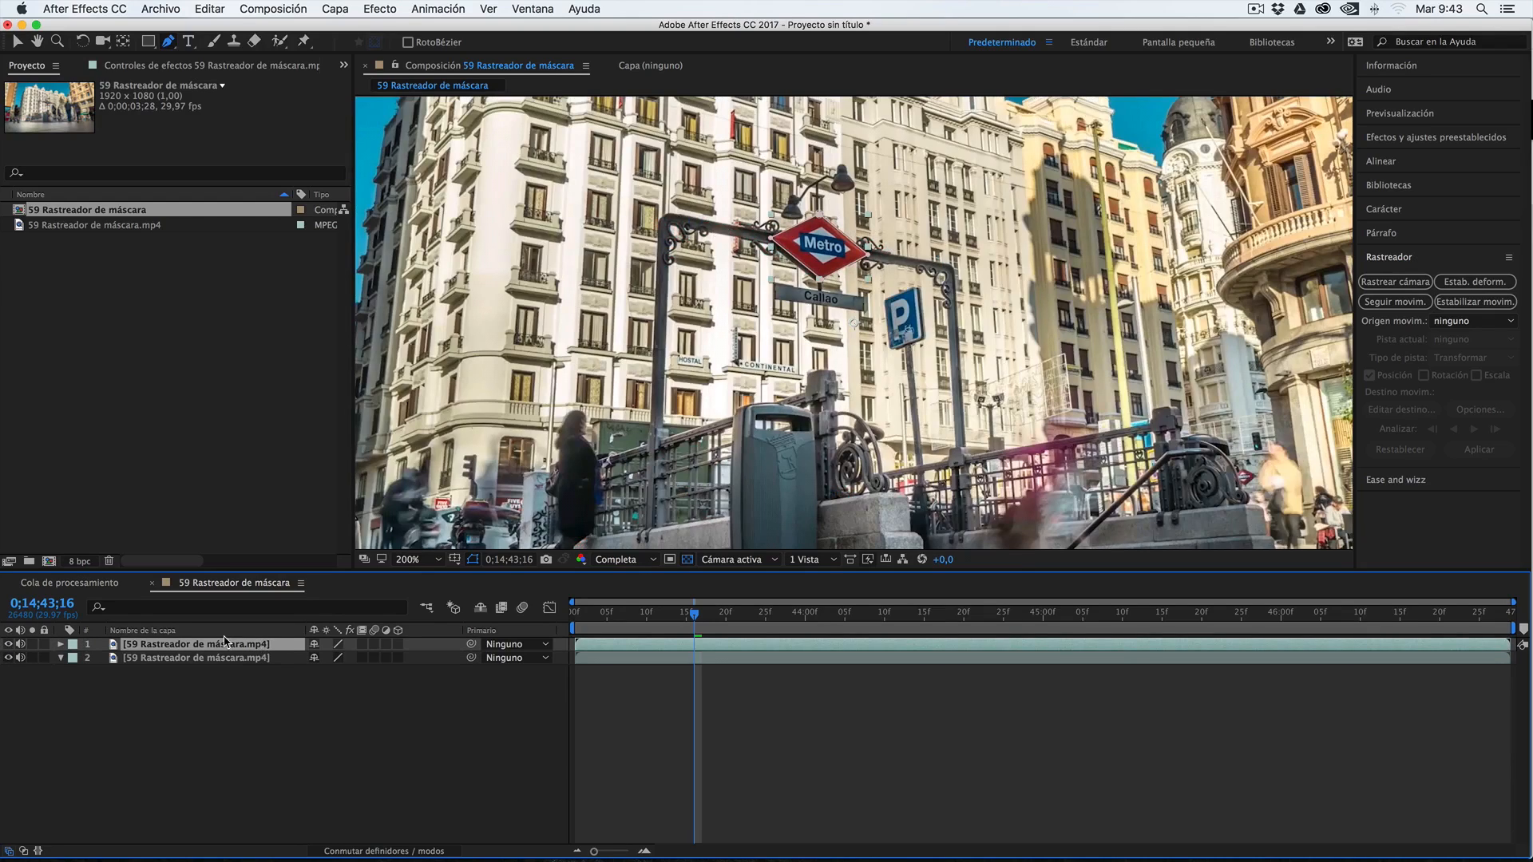
pyautogui.press('m')
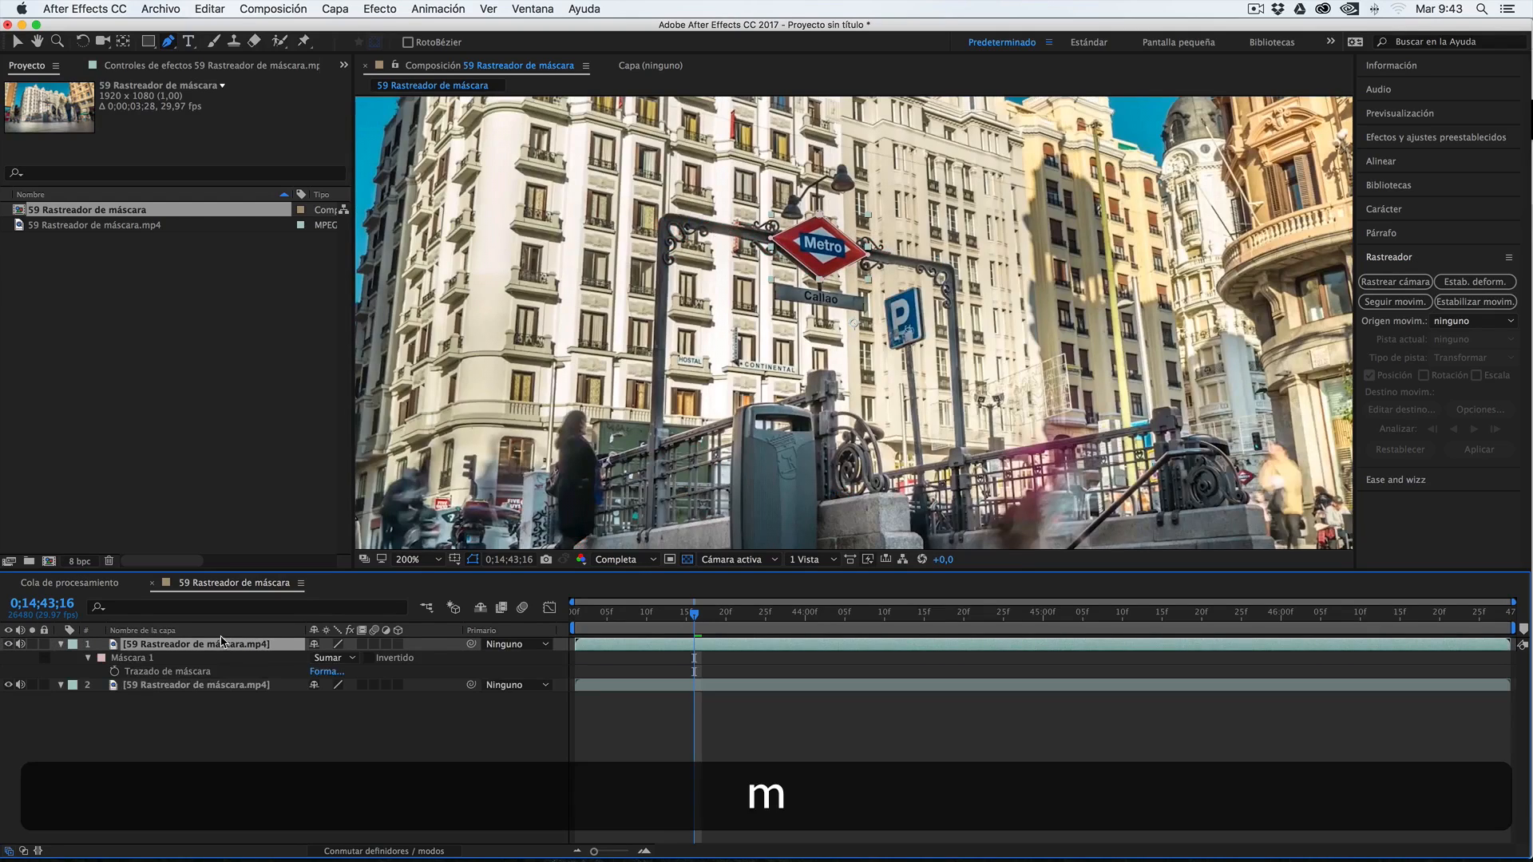
pyautogui.click(141, 658)
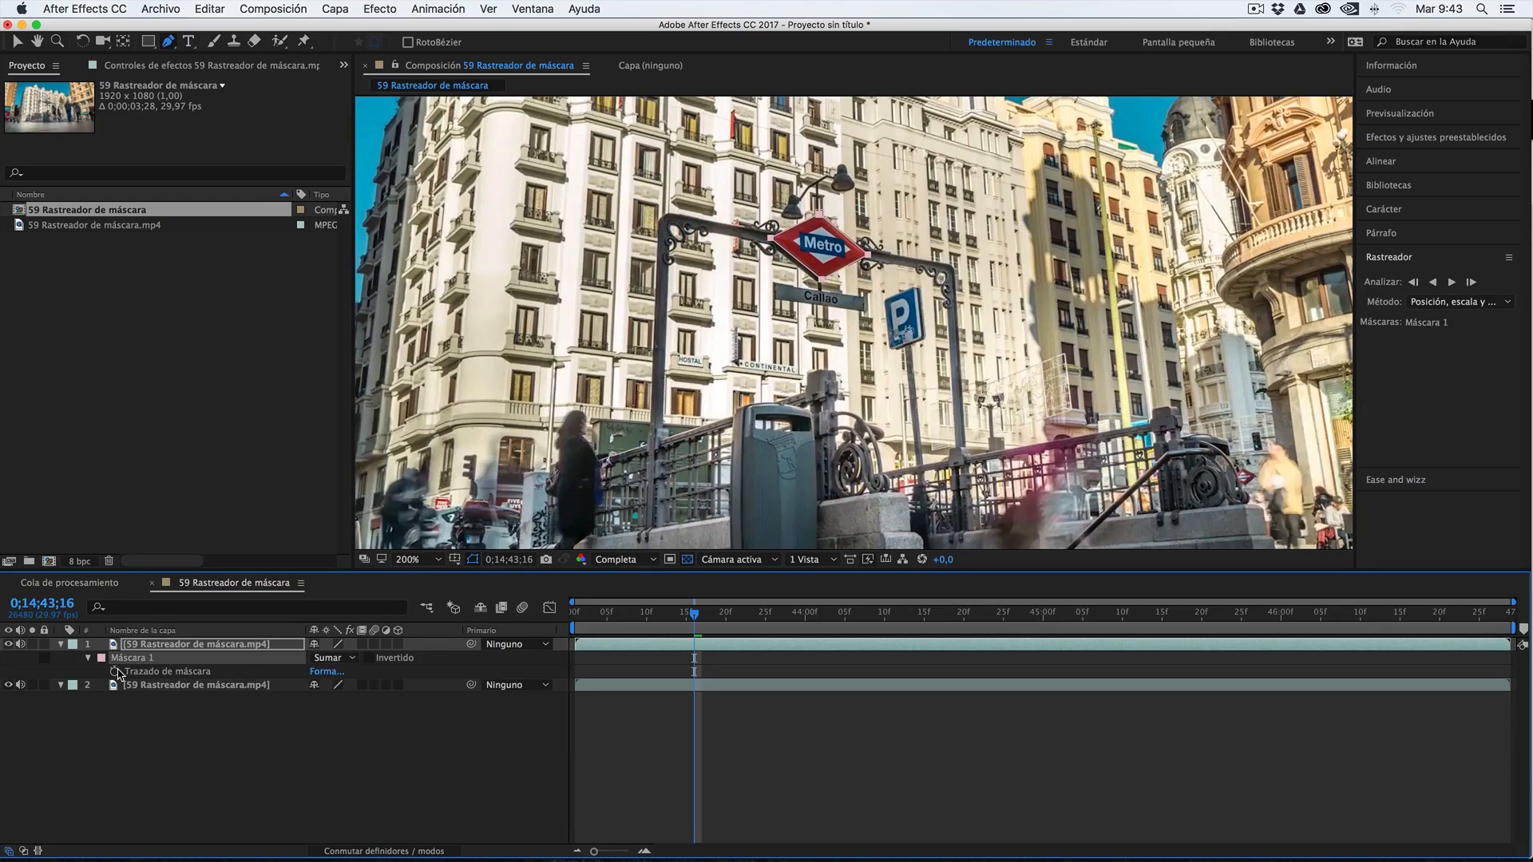
pyautogui.click(1391, 261)
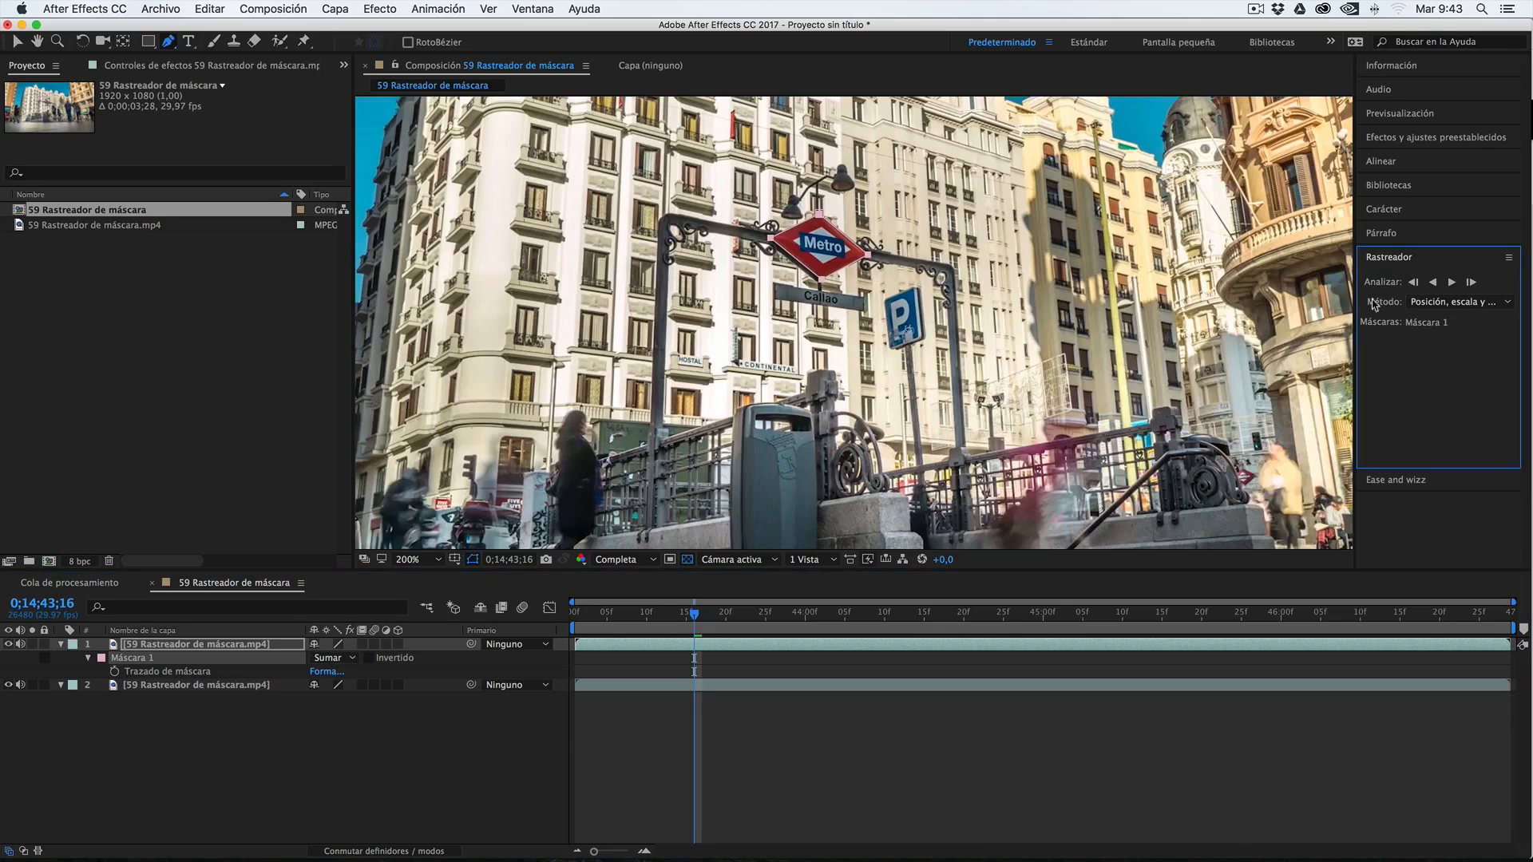
pyautogui.click(196, 685)
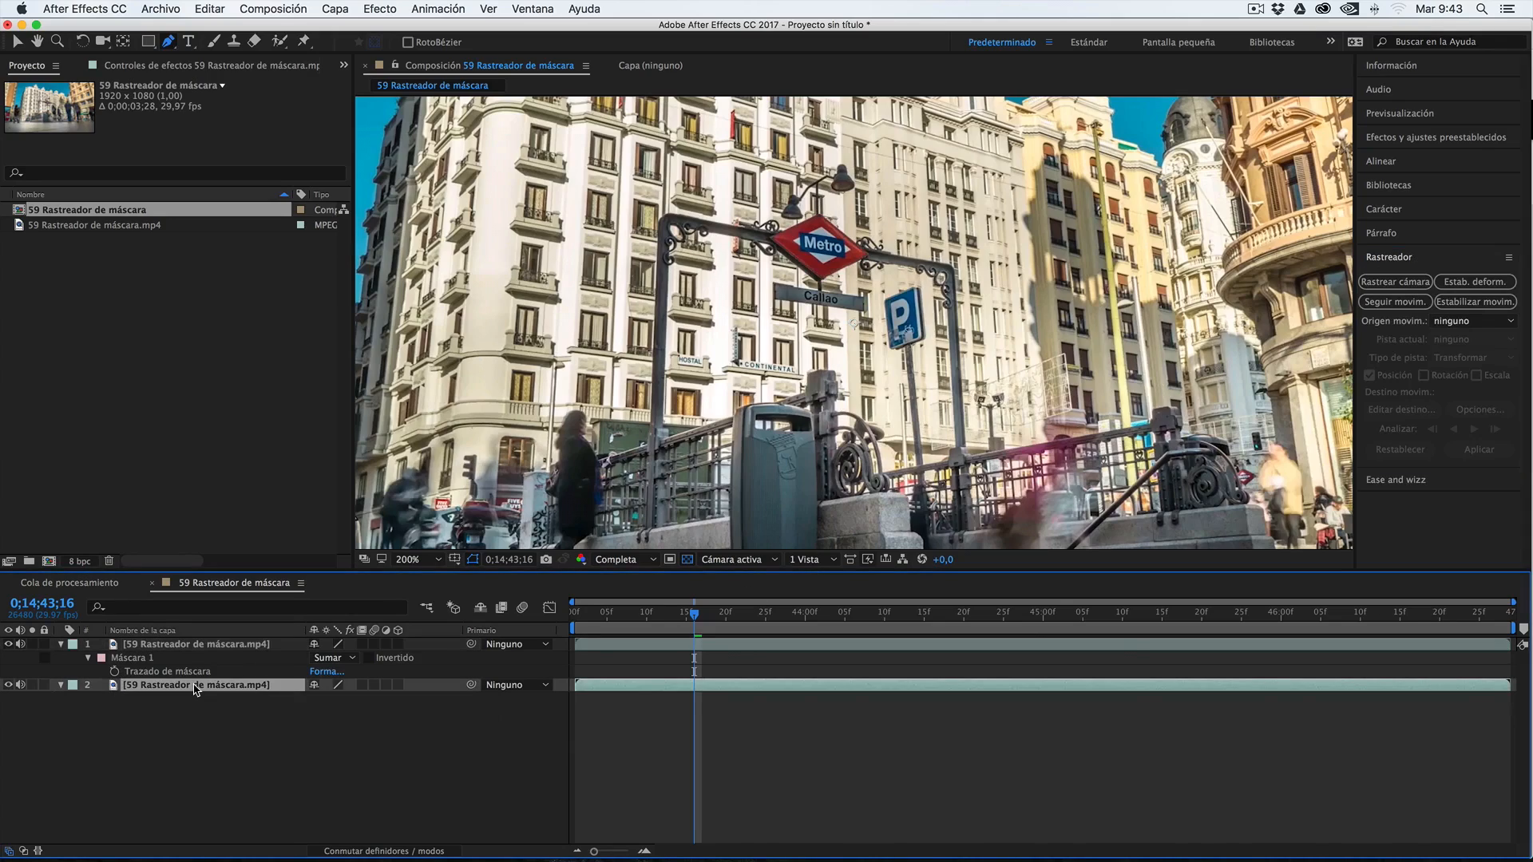
pyautogui.click(151, 660)
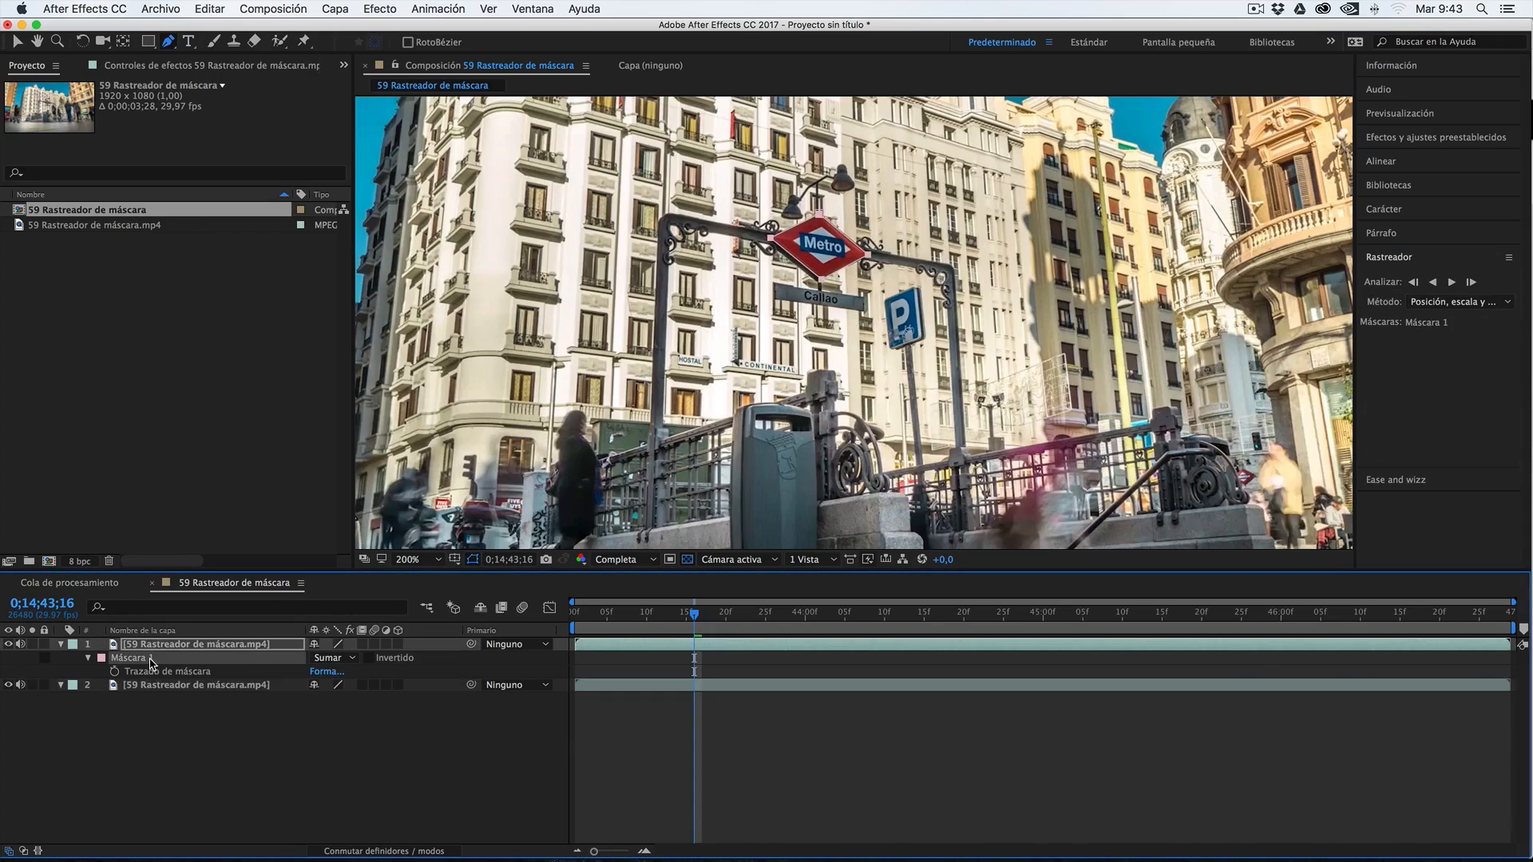
pyautogui.click(1472, 284)
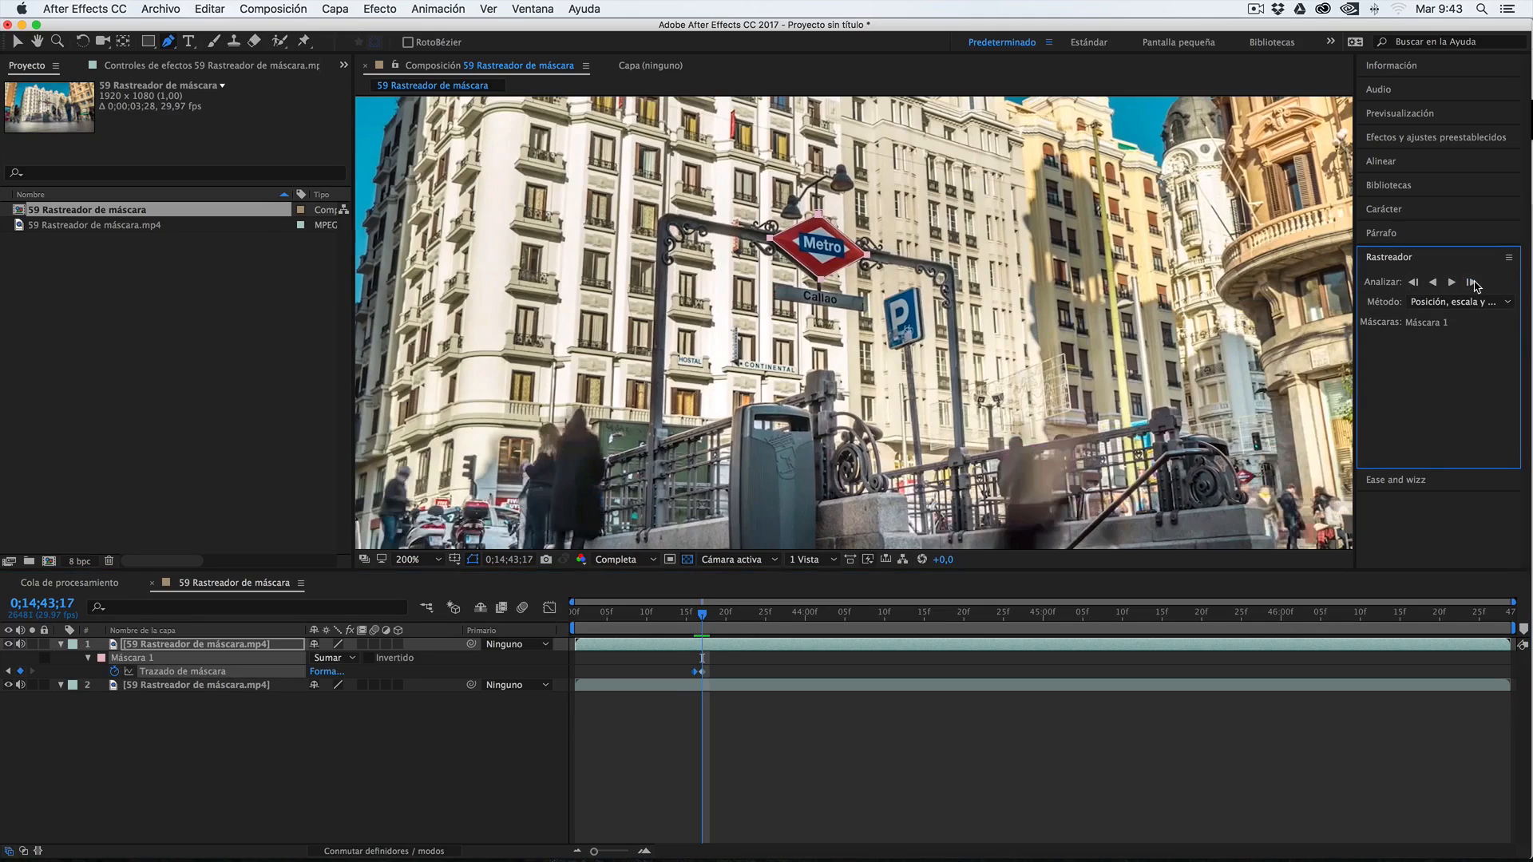
pyautogui.click(1473, 284)
pyautogui.click(1473, 283)
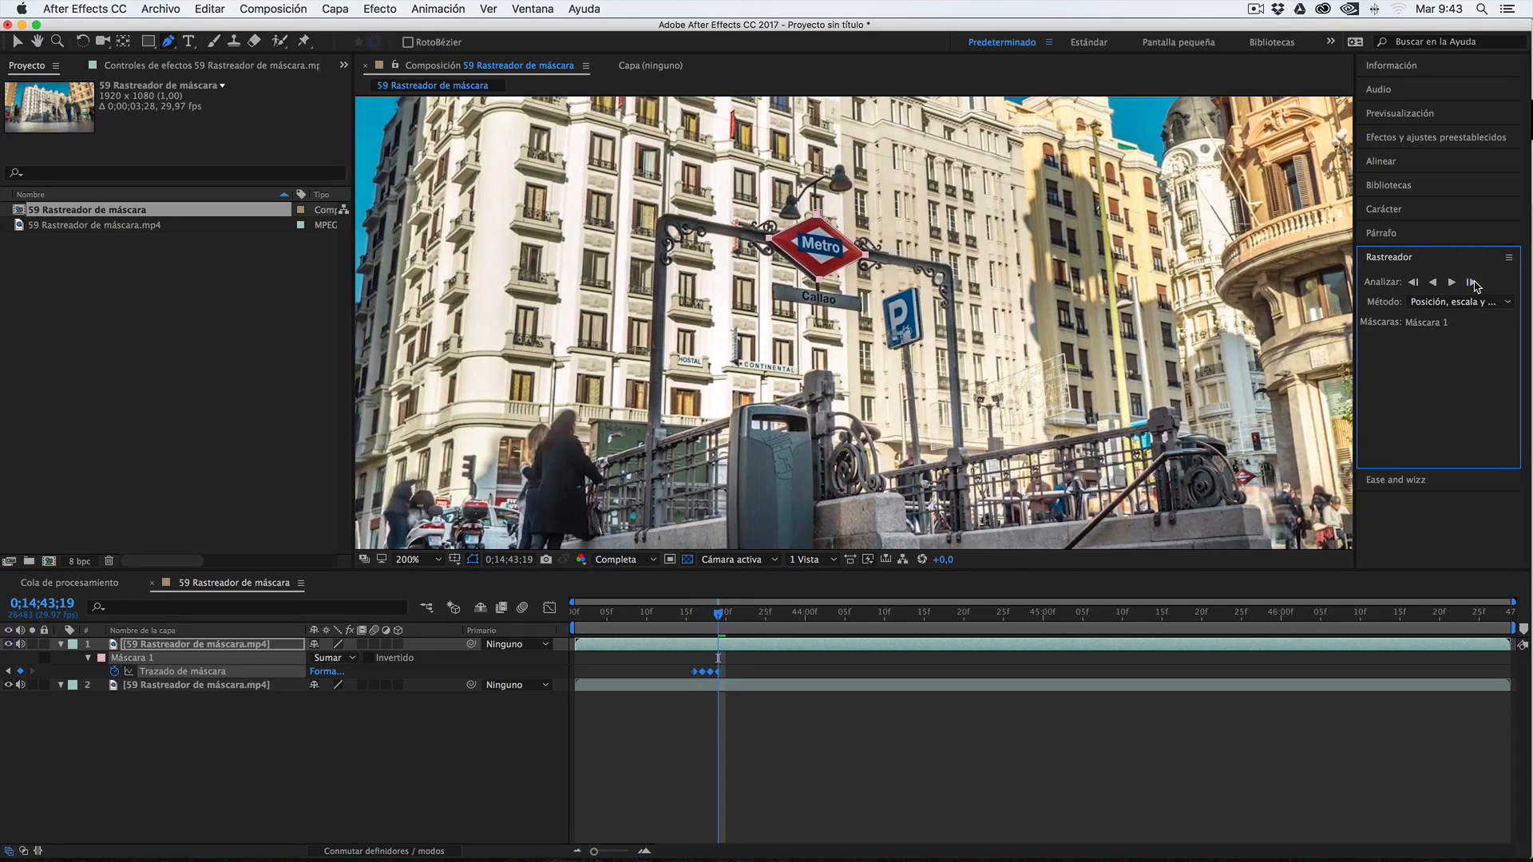
pyautogui.click(1473, 283)
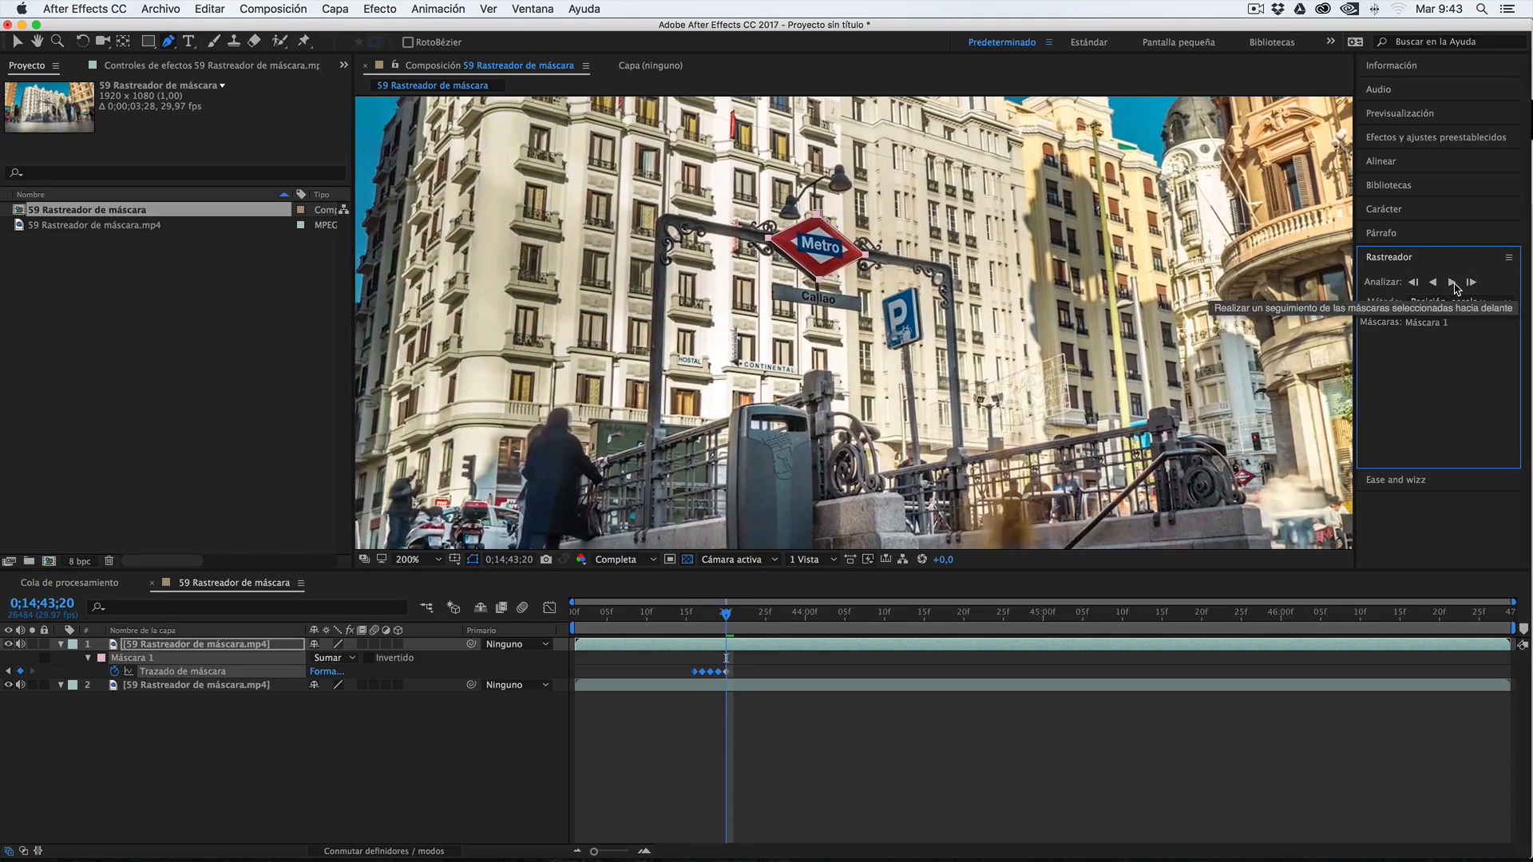
pyautogui.click(1453, 284)
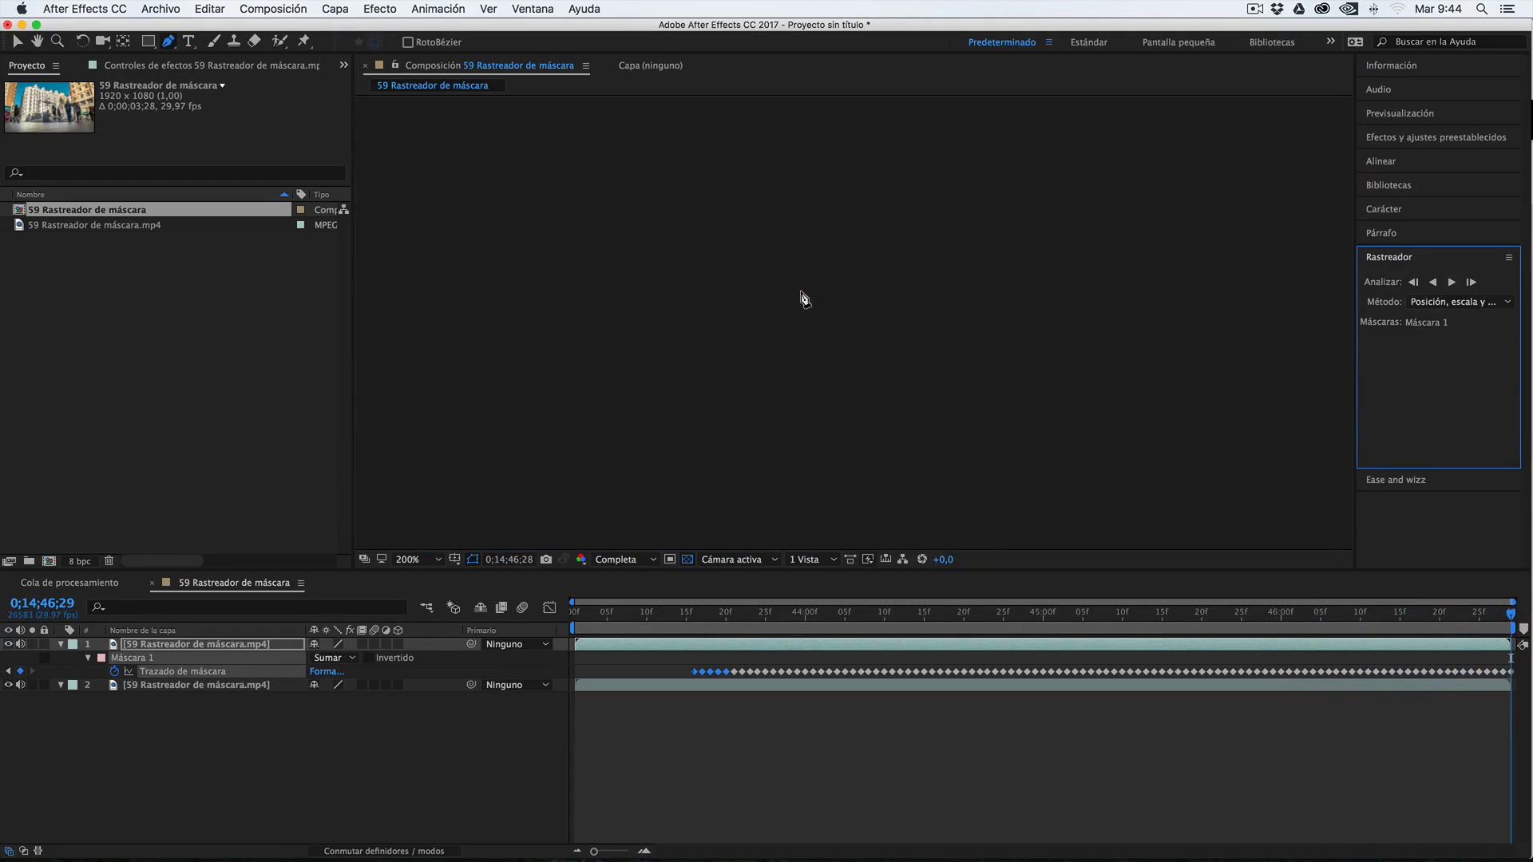
# Scrub back to 0;14;44;03 and step frame by frame to 0;14;44;05, checking how Máscara 1 follows the Metro sign
pyautogui.moveTo(1489, 619); pyautogui.dragTo(1458, 619)
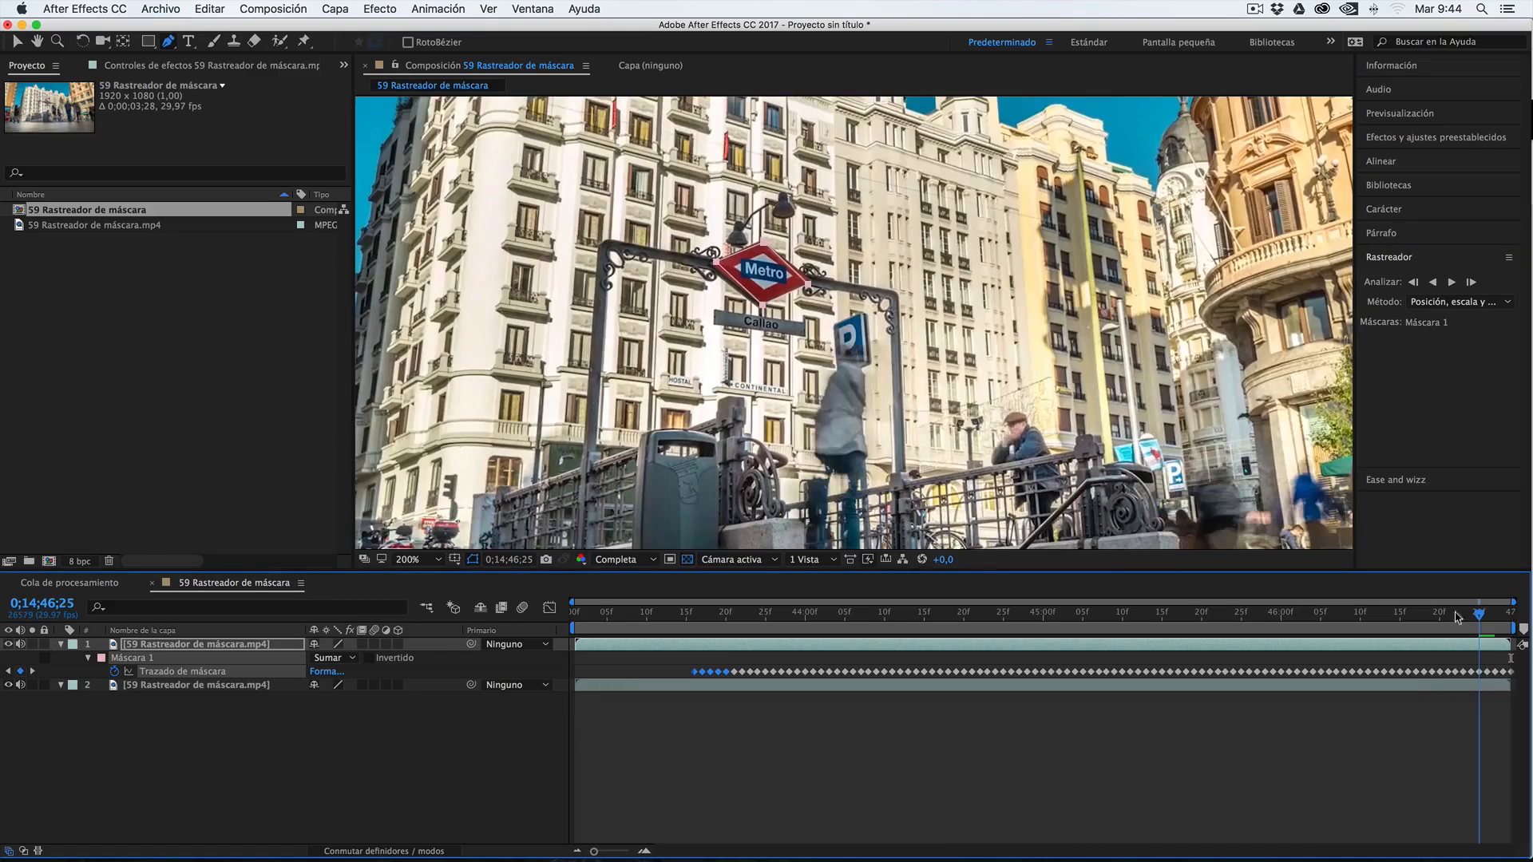
pyautogui.click(1013, 617)
pyautogui.moveTo(1014, 619); pyautogui.dragTo(829, 621)
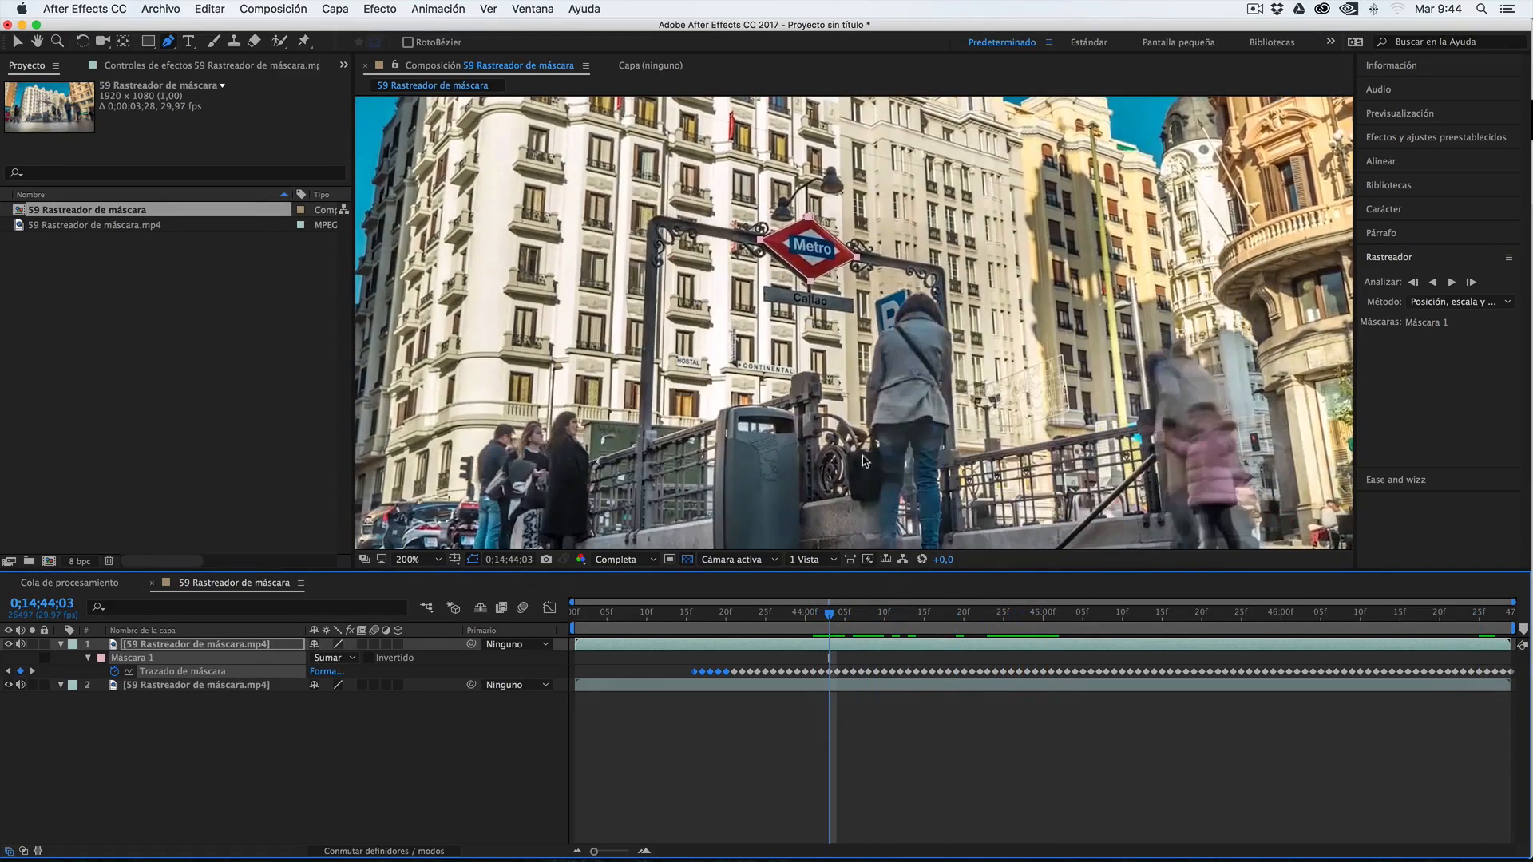
pyautogui.press('v')
pyautogui.click(870, 260)
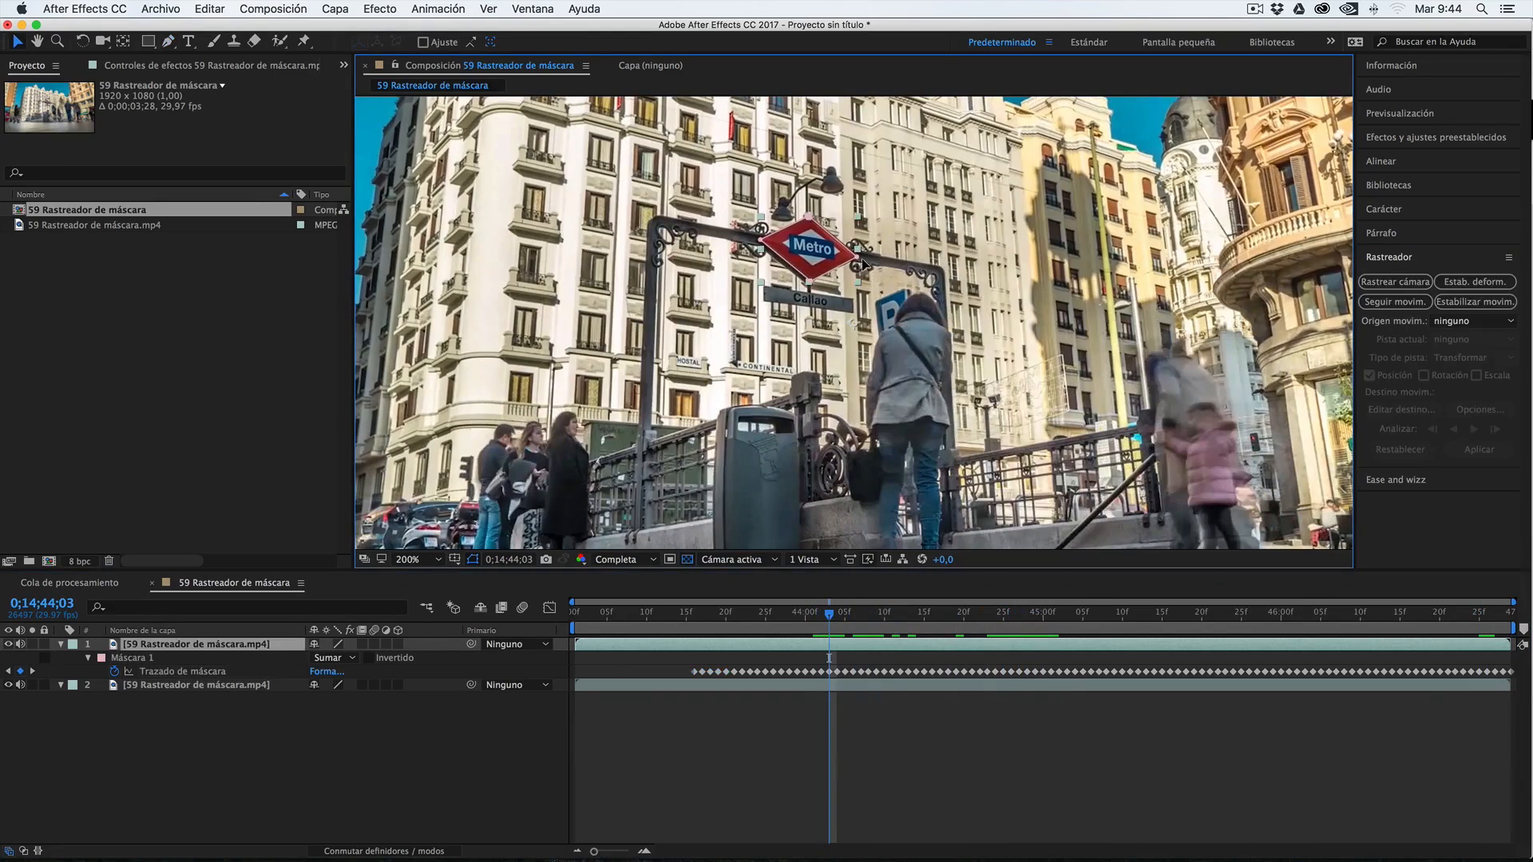
pyautogui.click(860, 264)
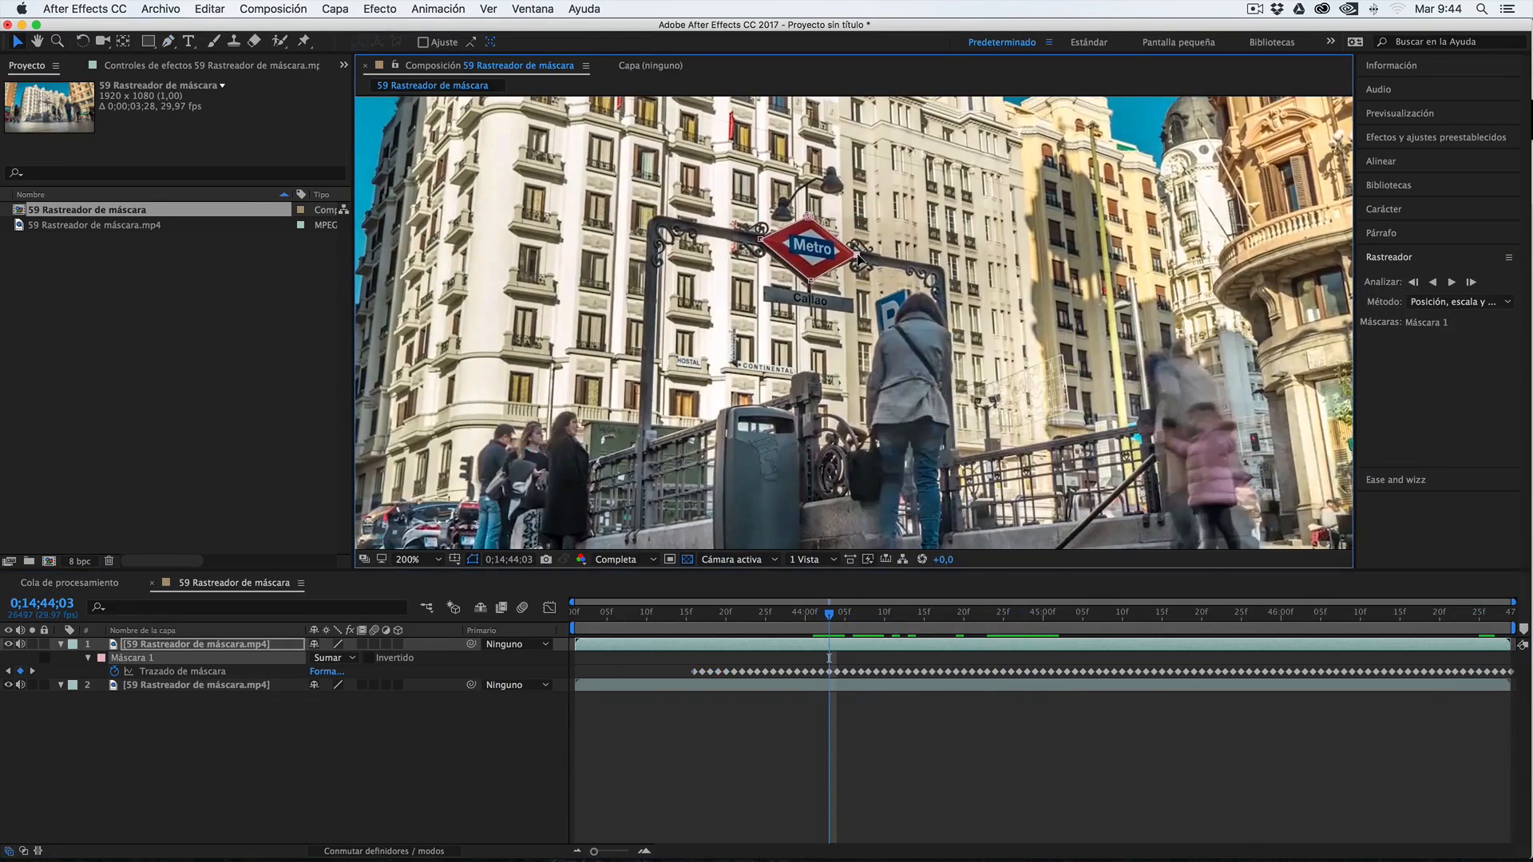
pyautogui.press('pagedown')
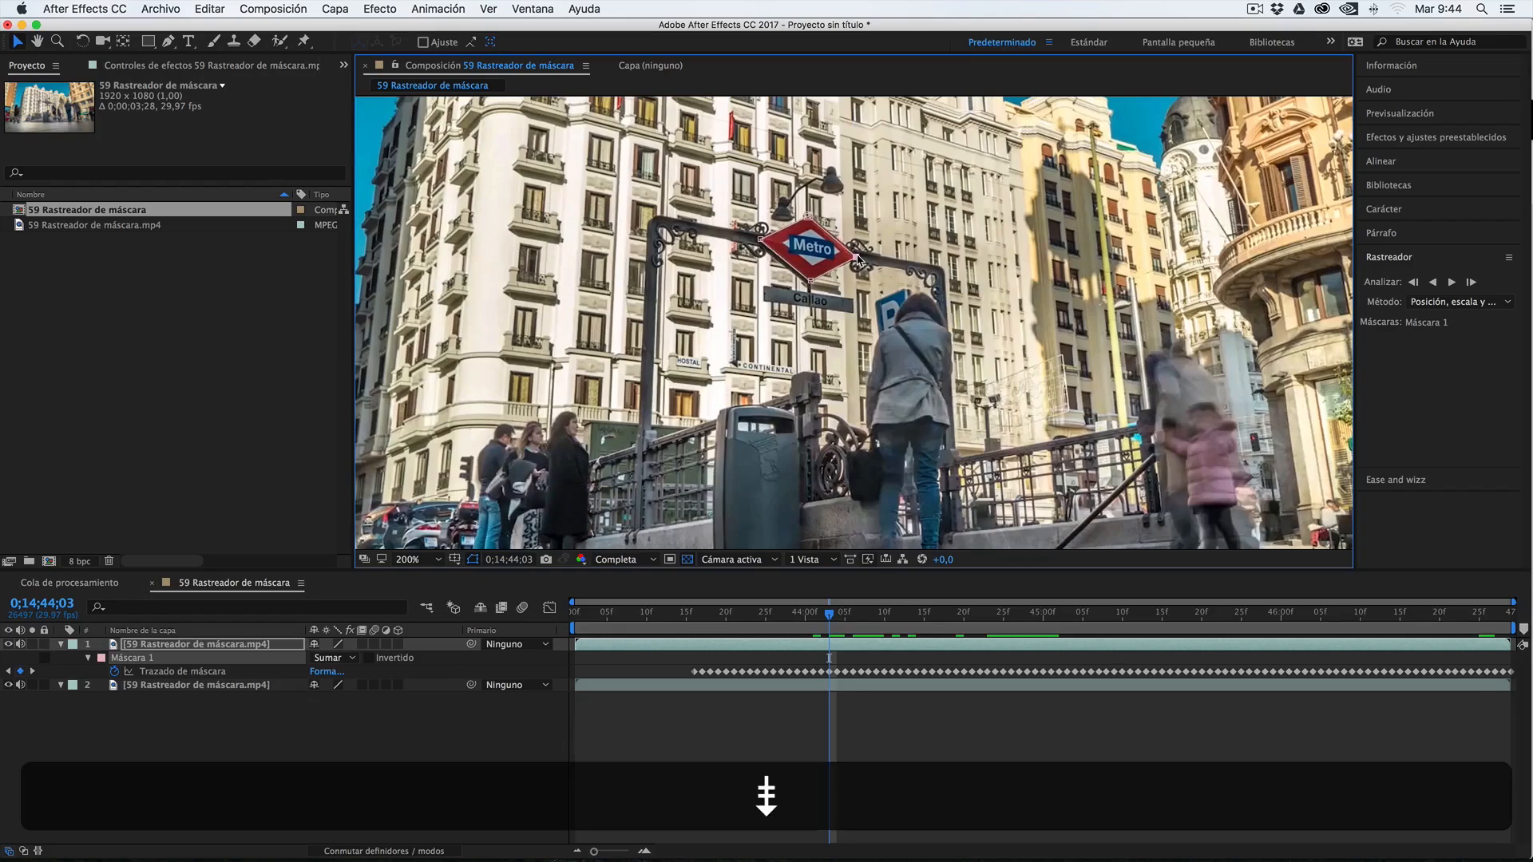
pyautogui.press('pagedown')
pyautogui.press('pagedown')
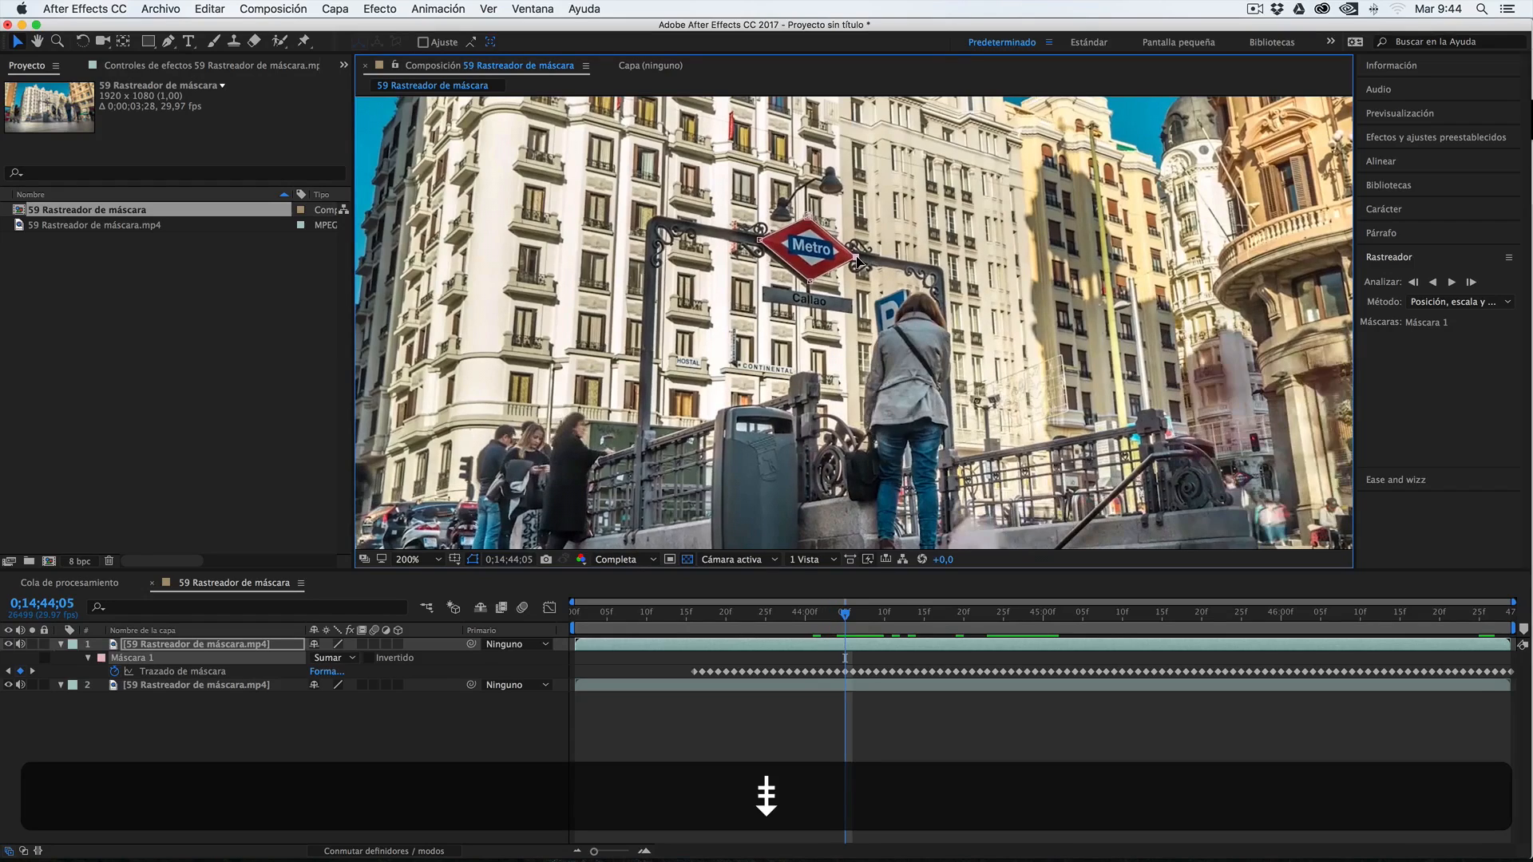
# Track Máscara 1 backward from 0;14;43;16 to the clip's start, and preview the isolated sign with the lower layer temporarily hidden
pyautogui.click(698, 613)
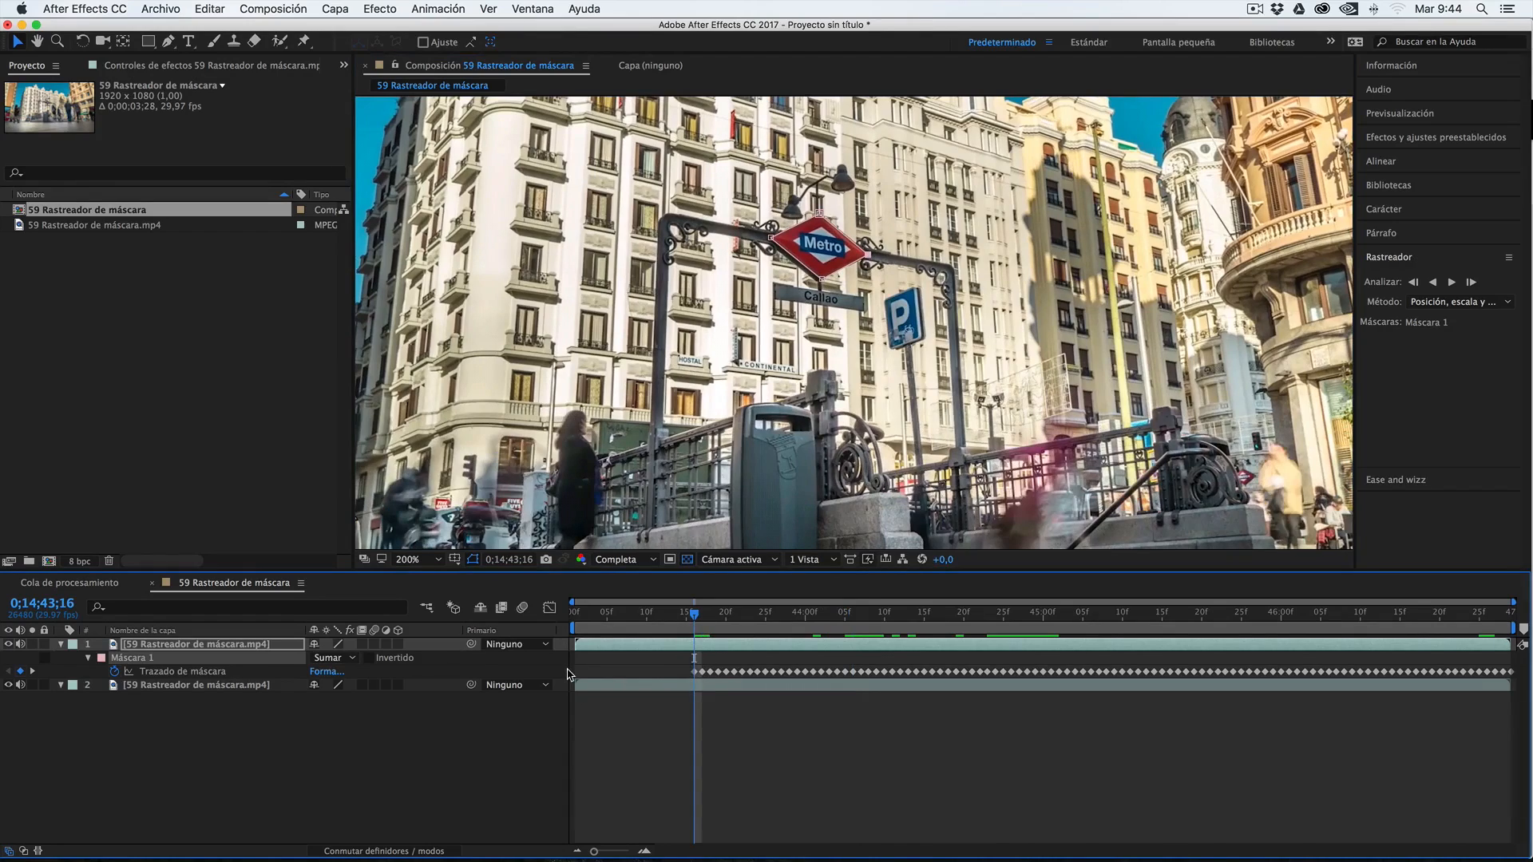
pyautogui.click(1433, 284)
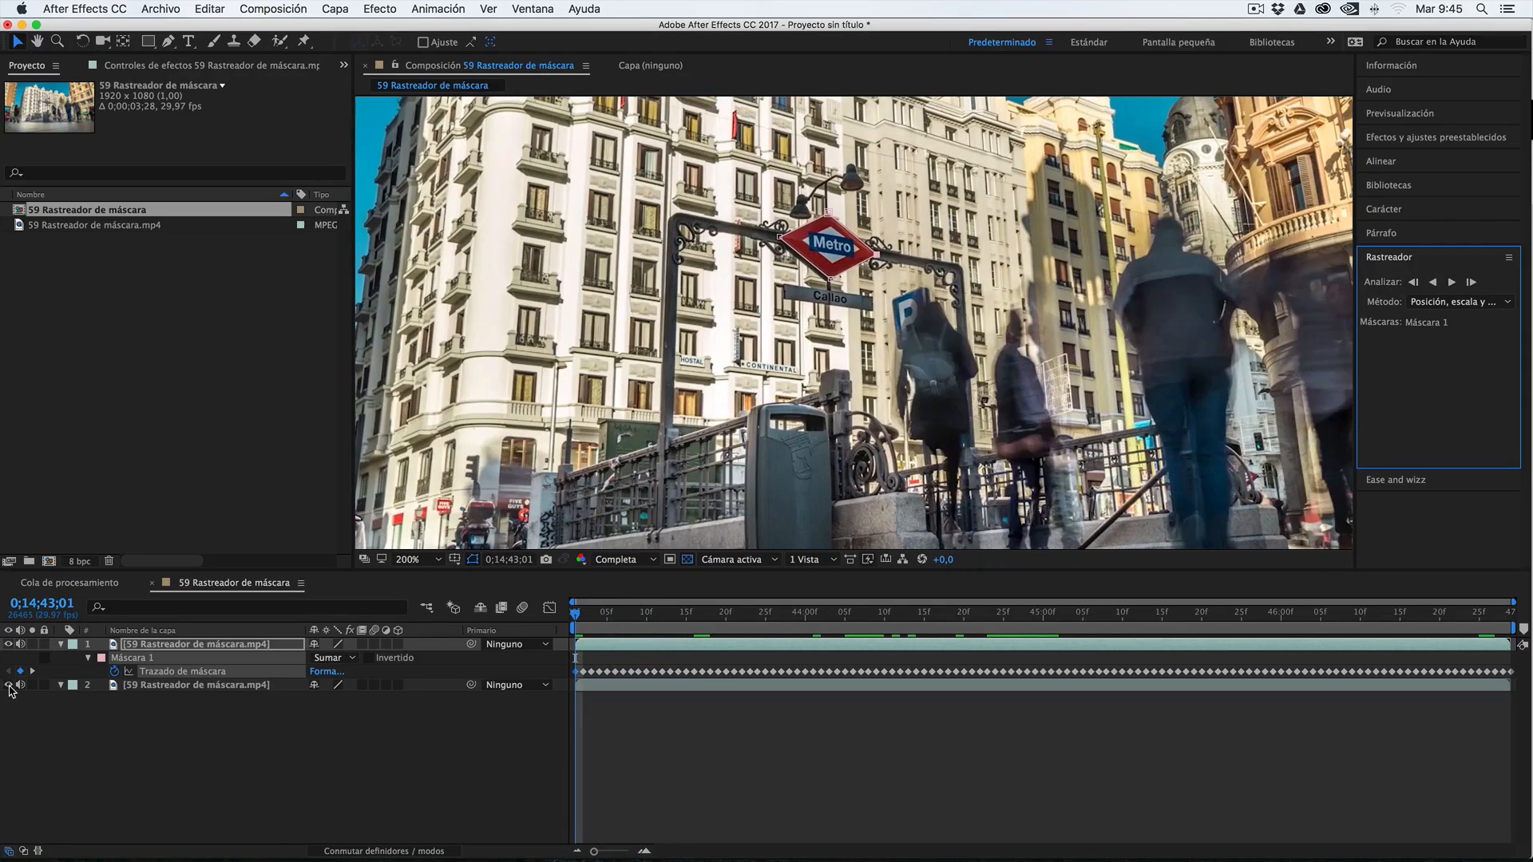
pyautogui.click(8, 685)
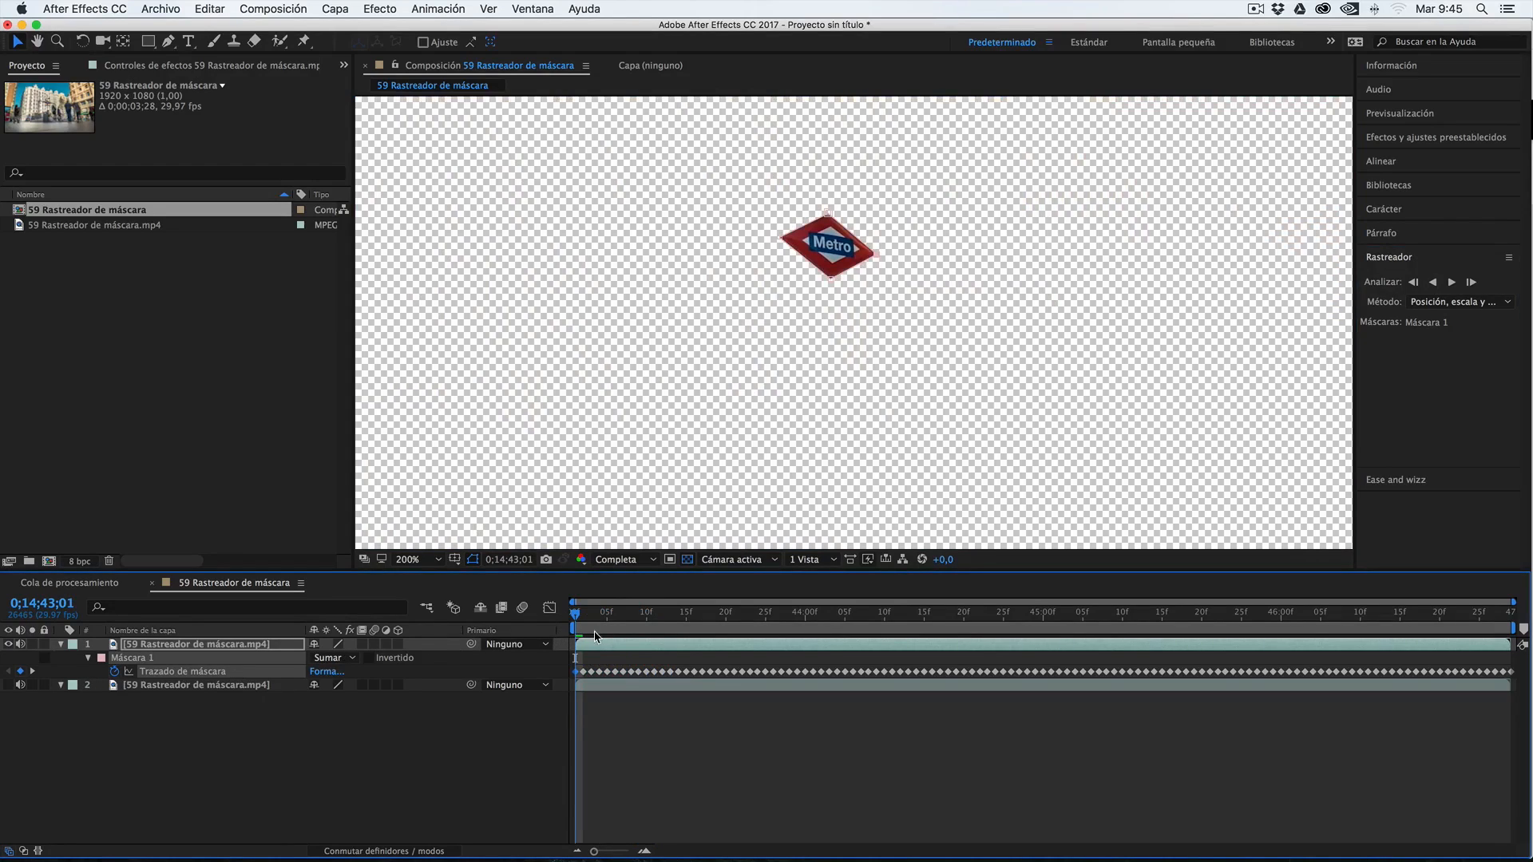
pyautogui.press('space')
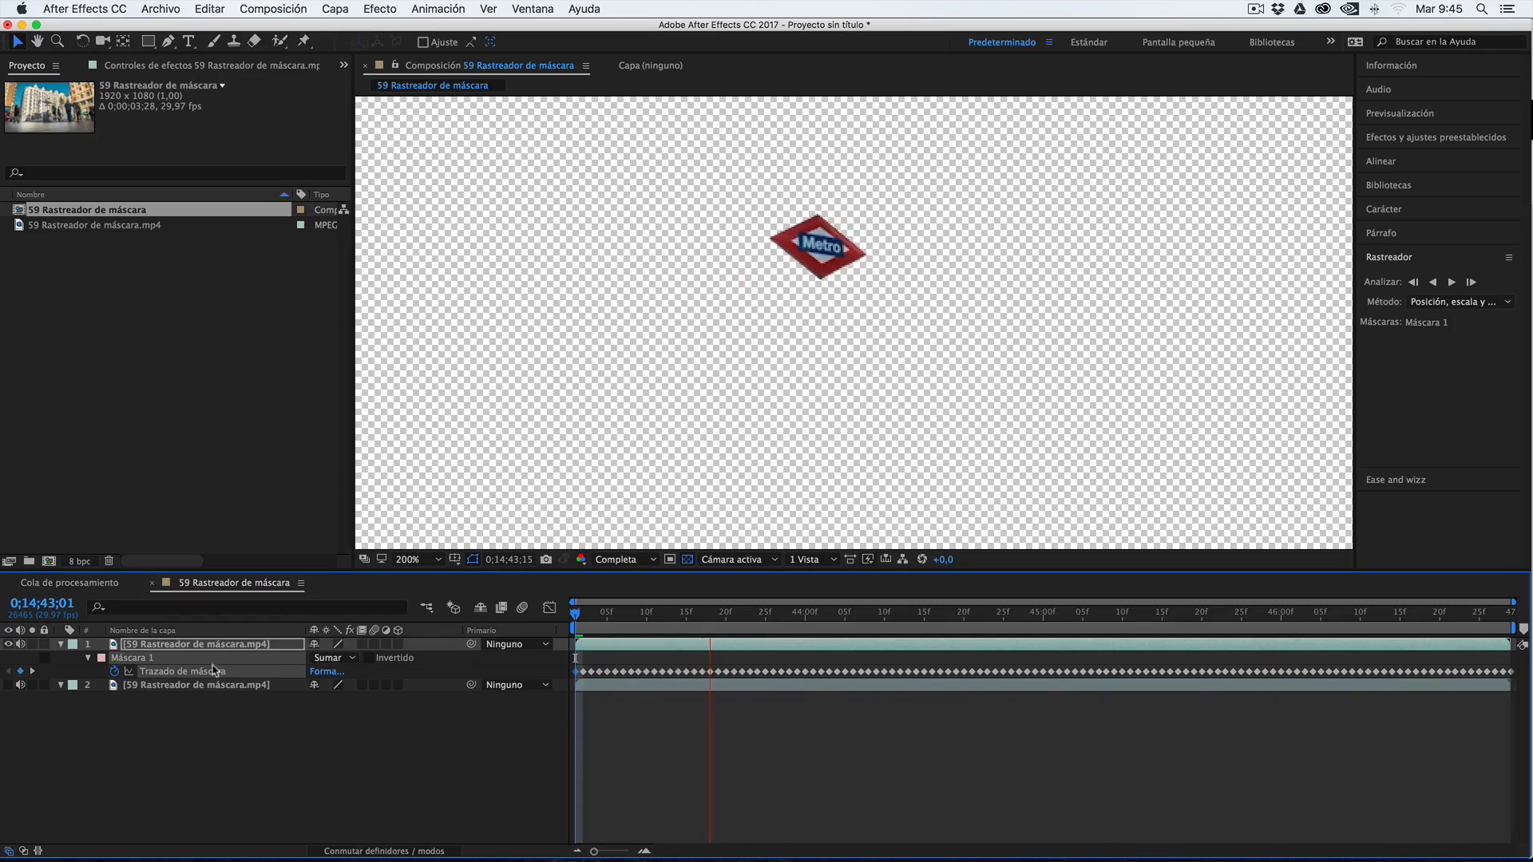
pyautogui.press('space')
pyautogui.click(8, 684)
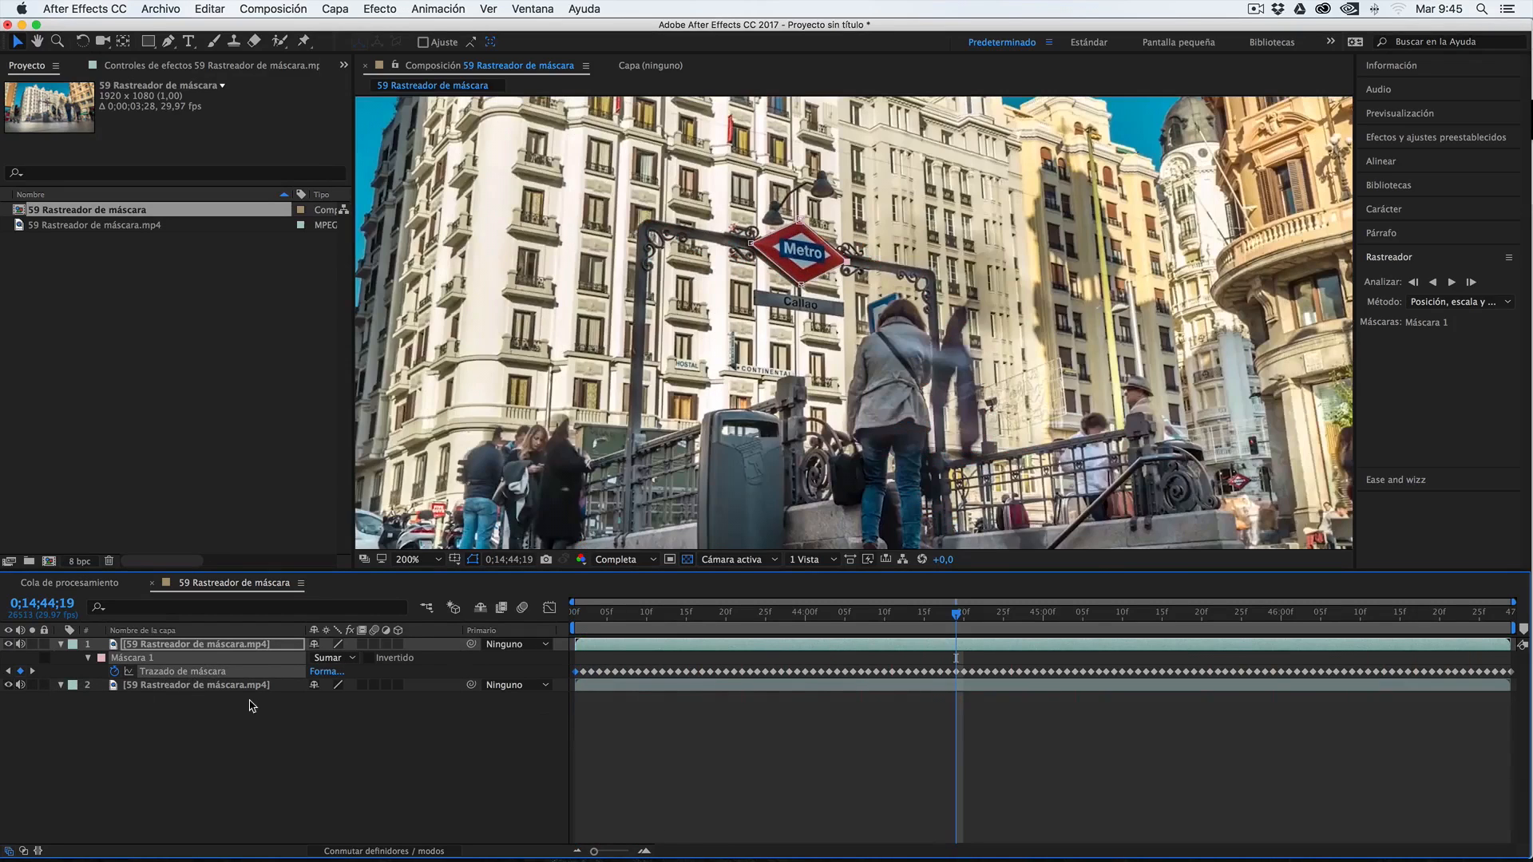
# Apply the Cambiar color effect to the upper footage layer and sample the Metro sign's red as the color to change
pyautogui.click(172, 647)
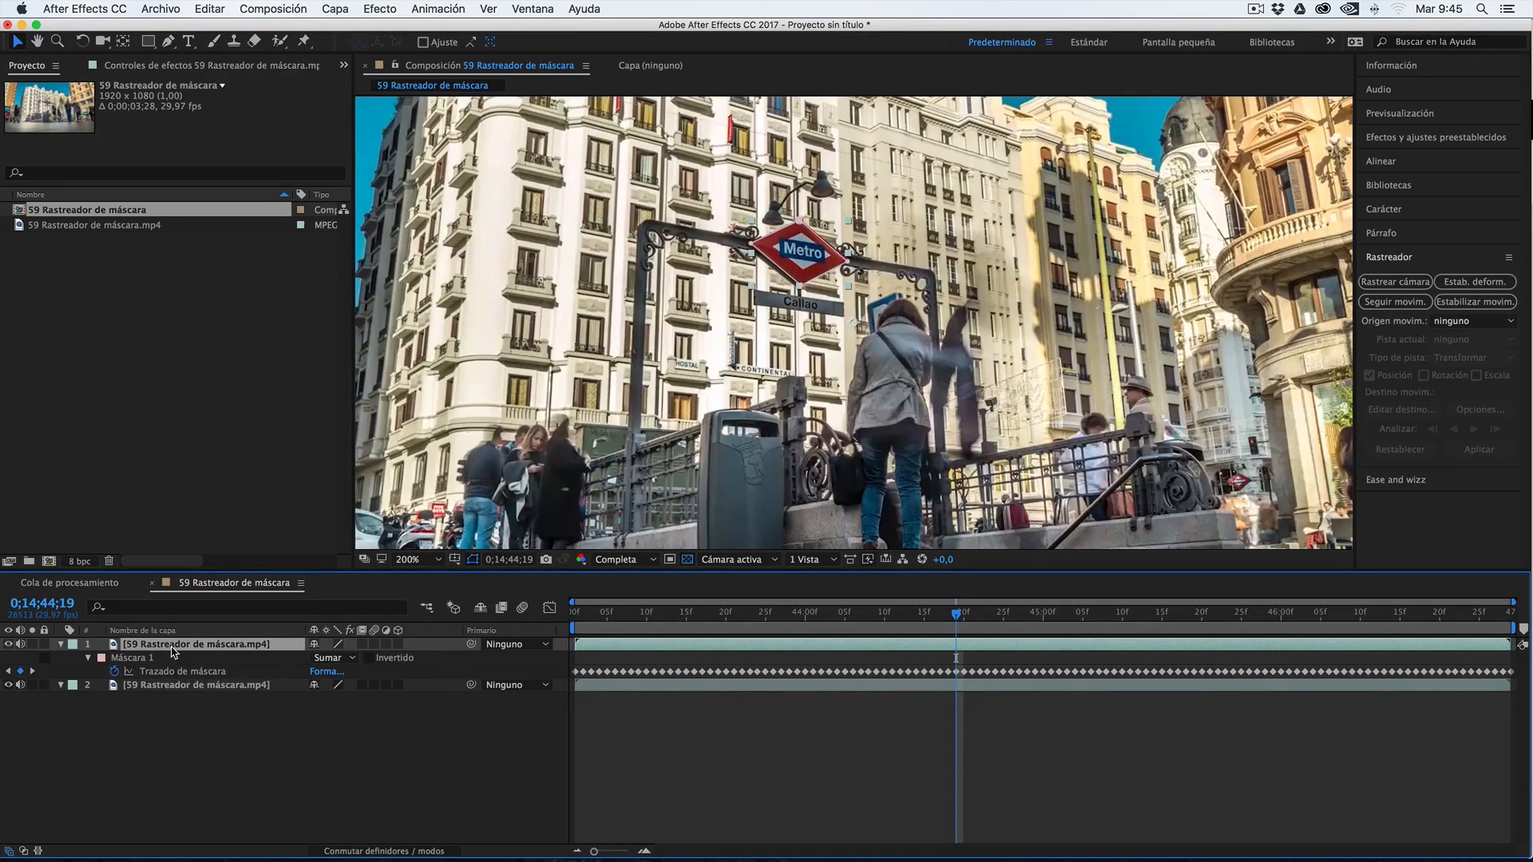
pyautogui.click(380, 8)
pyautogui.moveTo(447, 159)
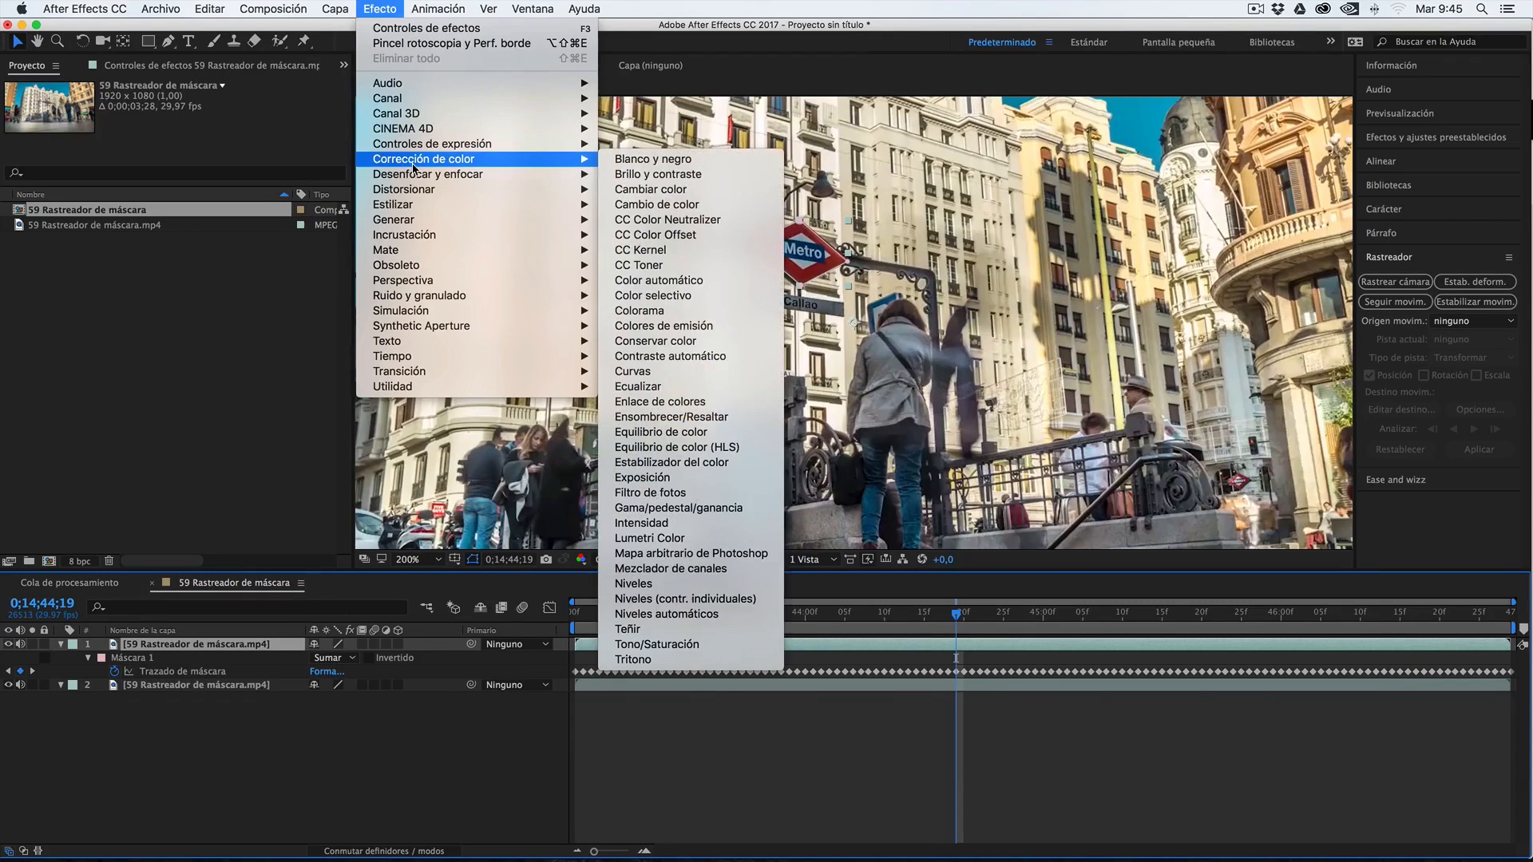
pyautogui.click(667, 189)
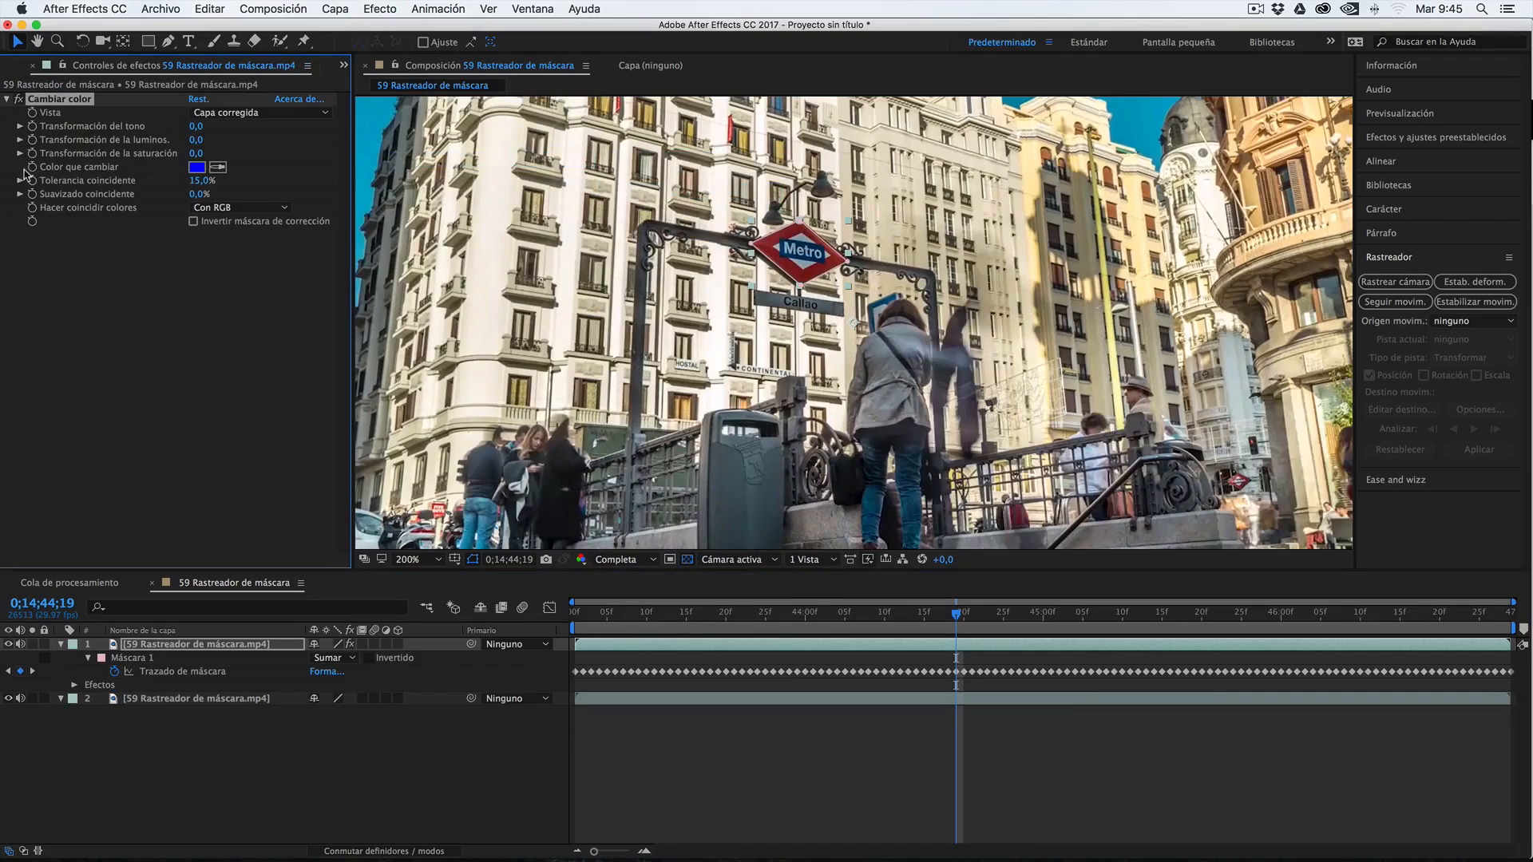
pyautogui.click(218, 167)
pyautogui.click(795, 233)
# Set Cambiar color's hue transformation (Transformación del tono) to 53,0, turning the sign yellow, and deselect the layer
pyautogui.moveTo(195, 126); pyautogui.dragTo(123, 141)
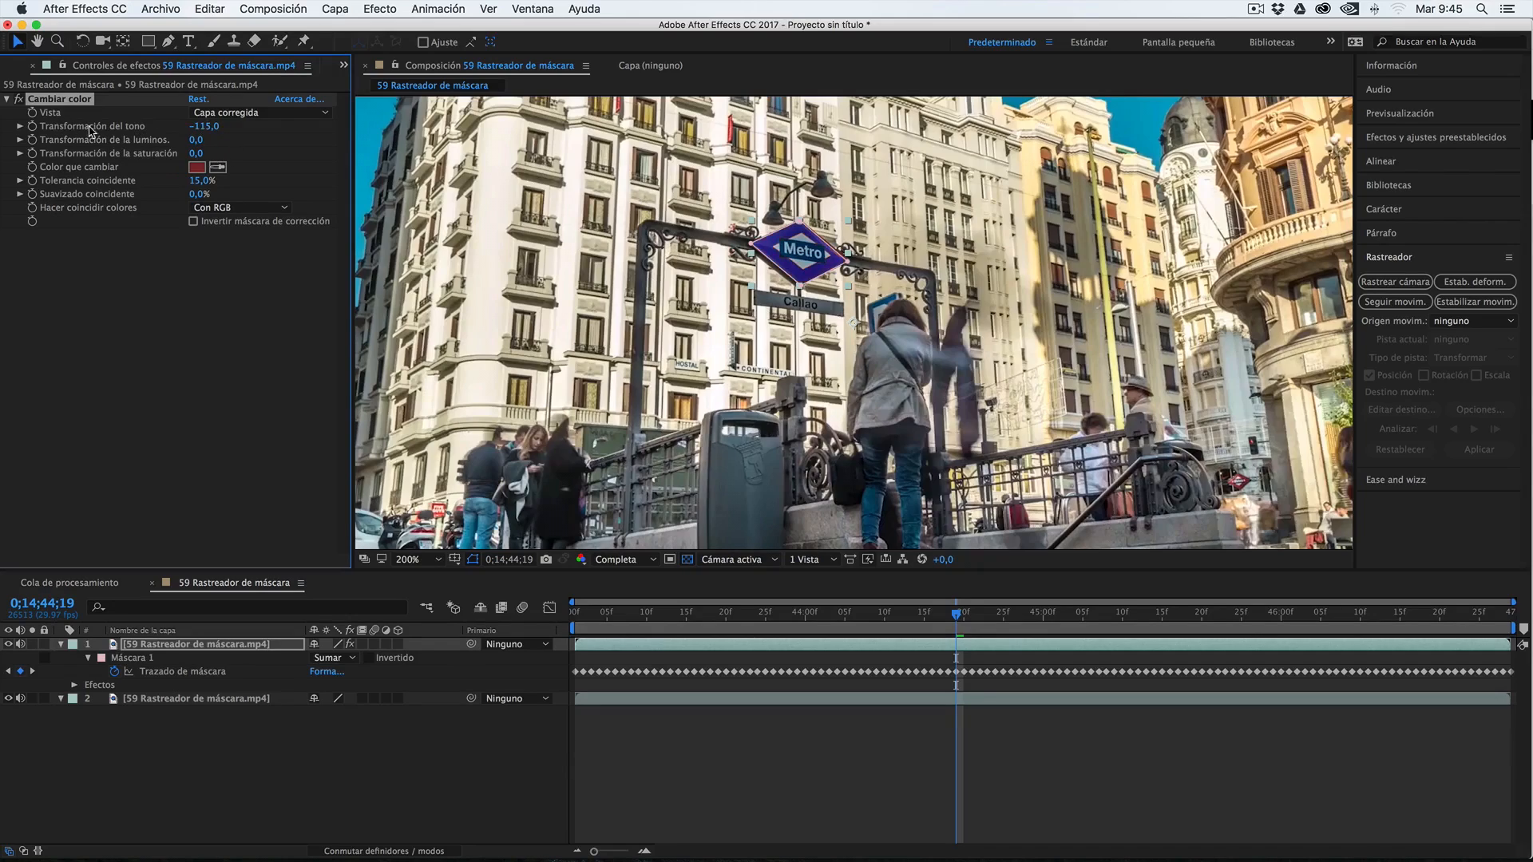
pyautogui.moveTo(200, 126); pyautogui.dragTo(339, 133)
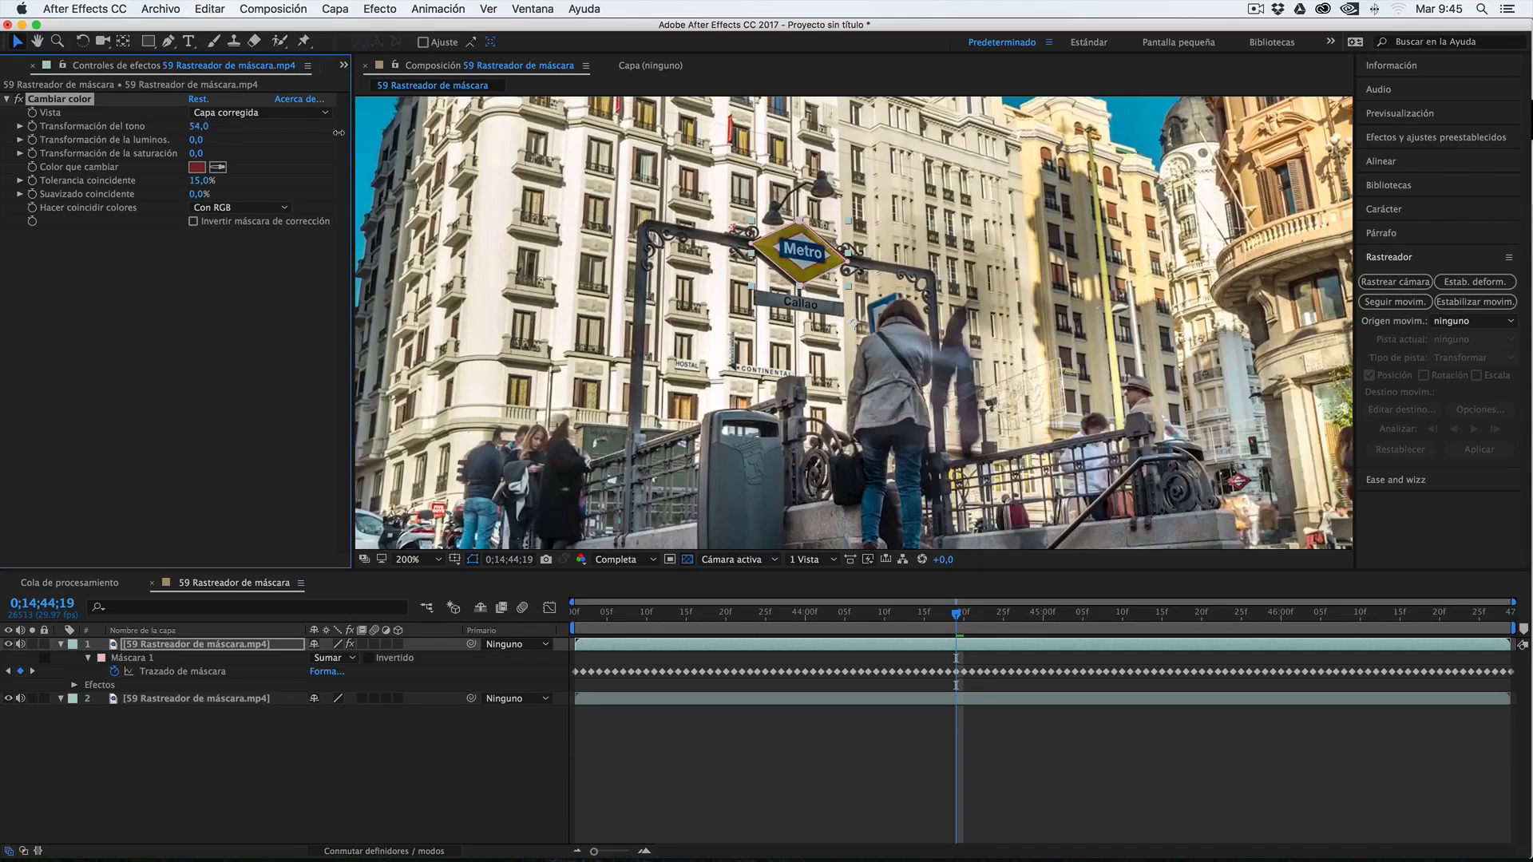
pyautogui.click(190, 628)
pyautogui.click(192, 641)
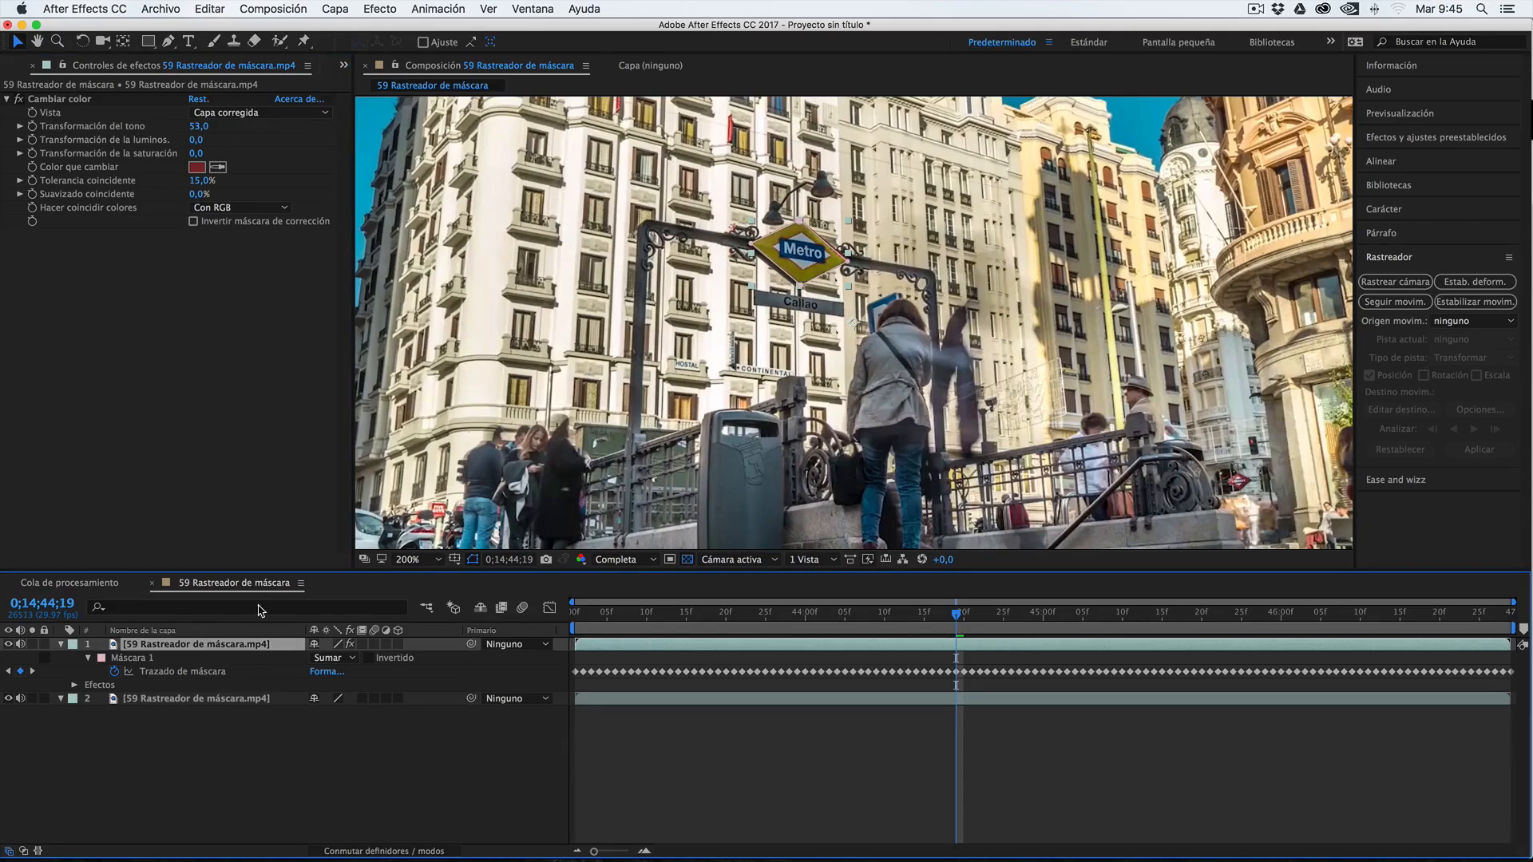
pyautogui.click(284, 733)
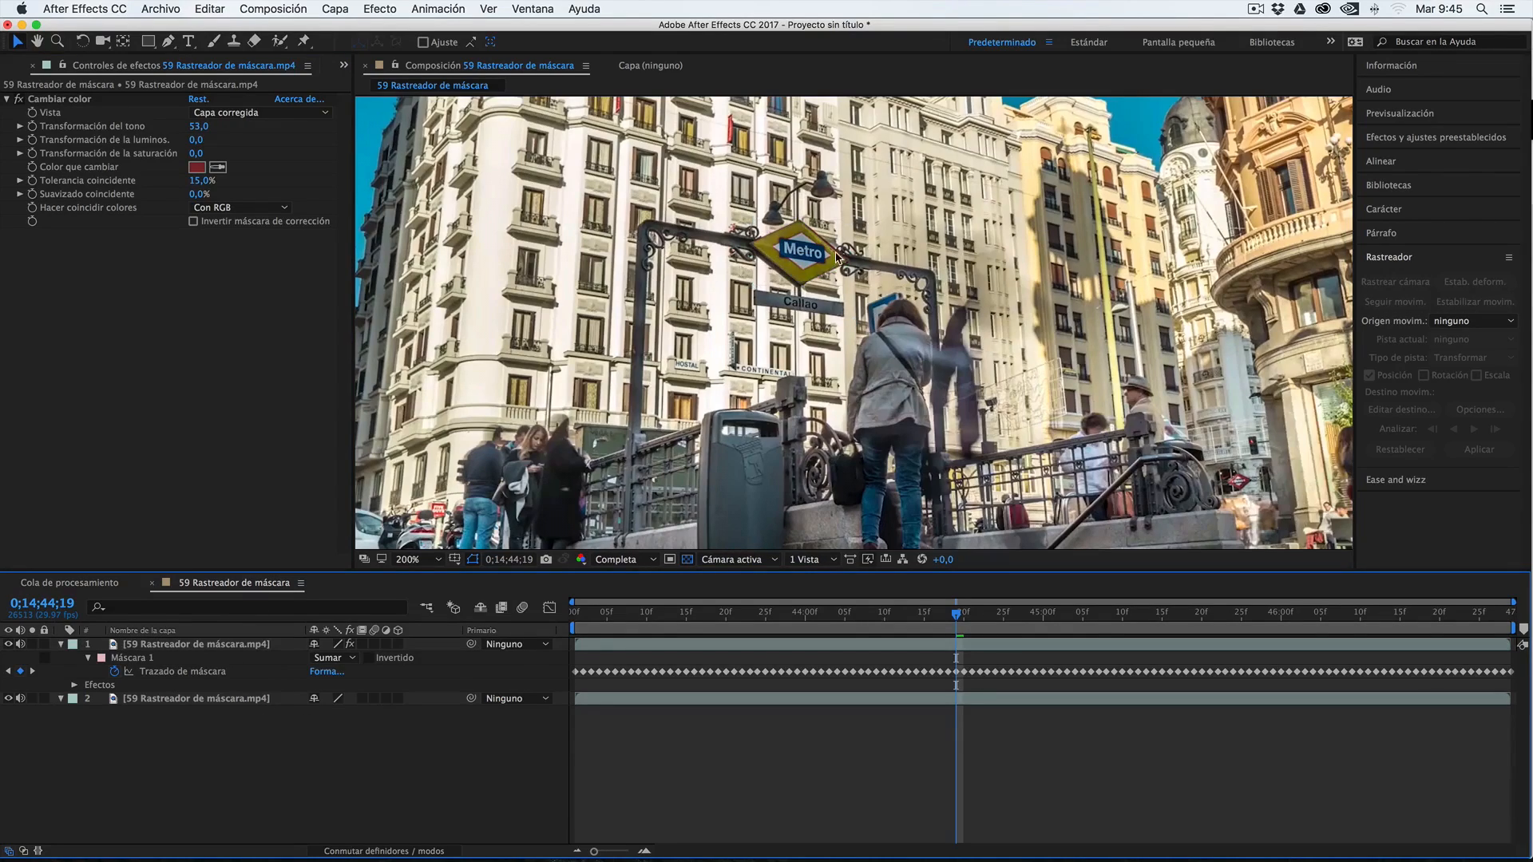
# Set Máscara 1's feather (Calado de máscara) to 10,0 pixels and its expansion to 7,0 pixels
pyautogui.click(130, 660)
pyautogui.click(86, 658)
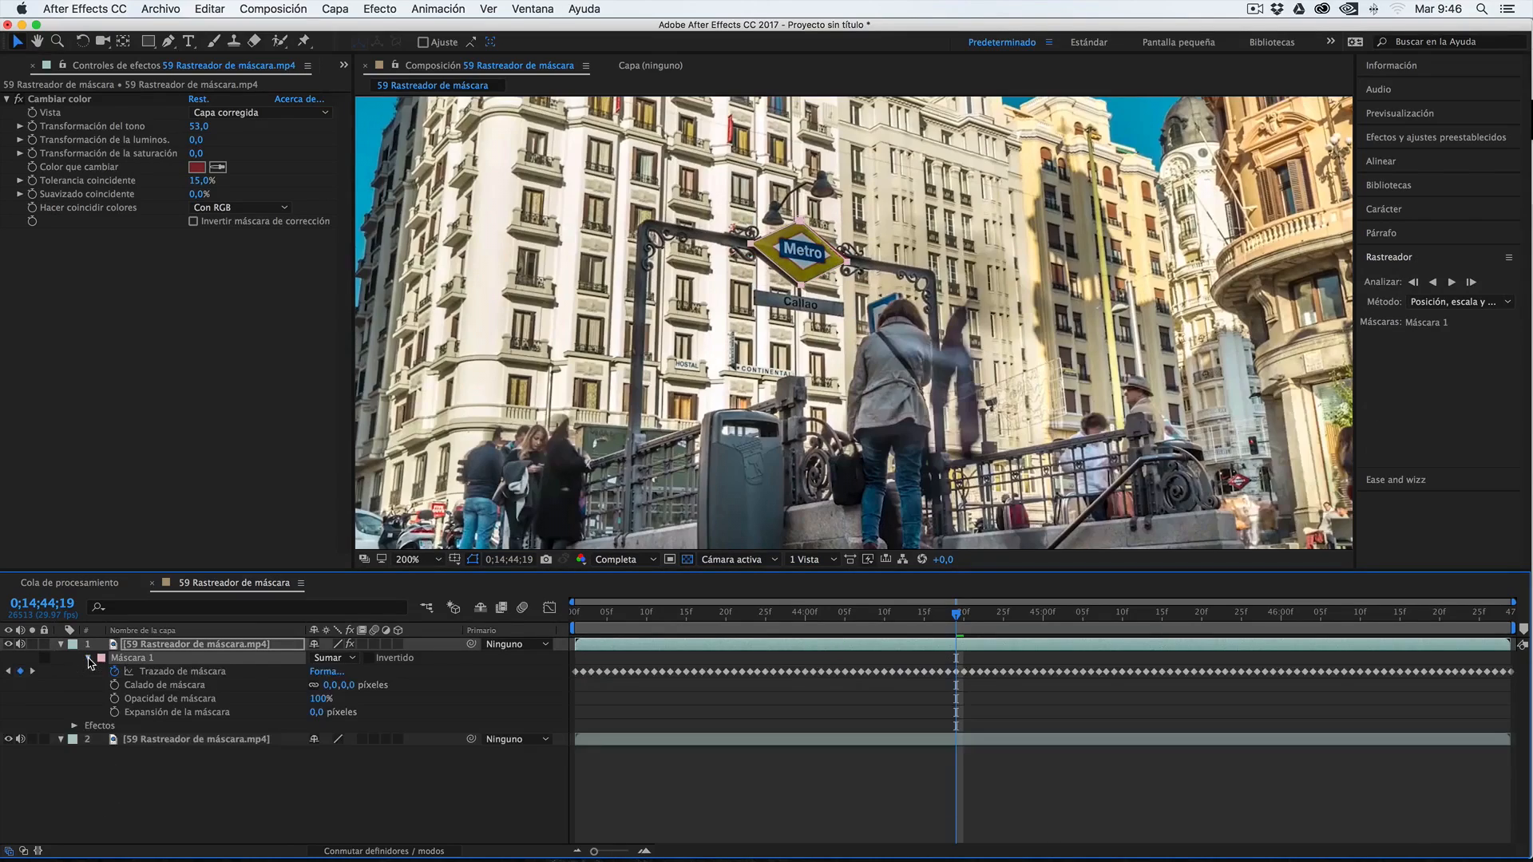
pyautogui.click(164, 686)
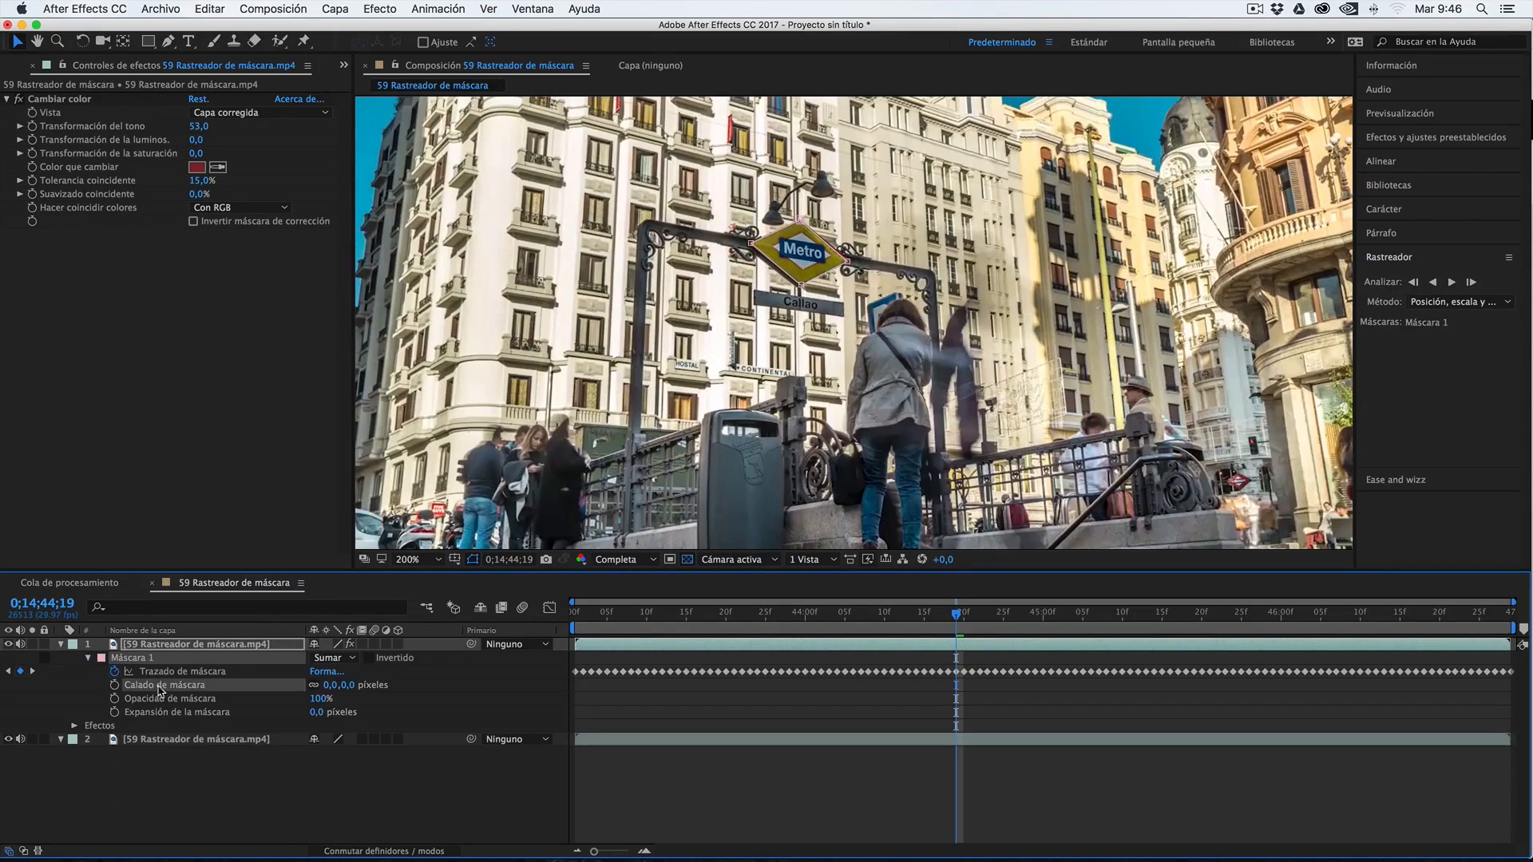
pyautogui.moveTo(356, 685); pyautogui.dragTo(360, 685)
pyautogui.moveTo(312, 713)
pyautogui.mouseDown()
pyautogui.moveTo(413, 715)
pyautogui.moveTo(270, 714)
pyautogui.moveTo(319, 717)
pyautogui.mouseUp()
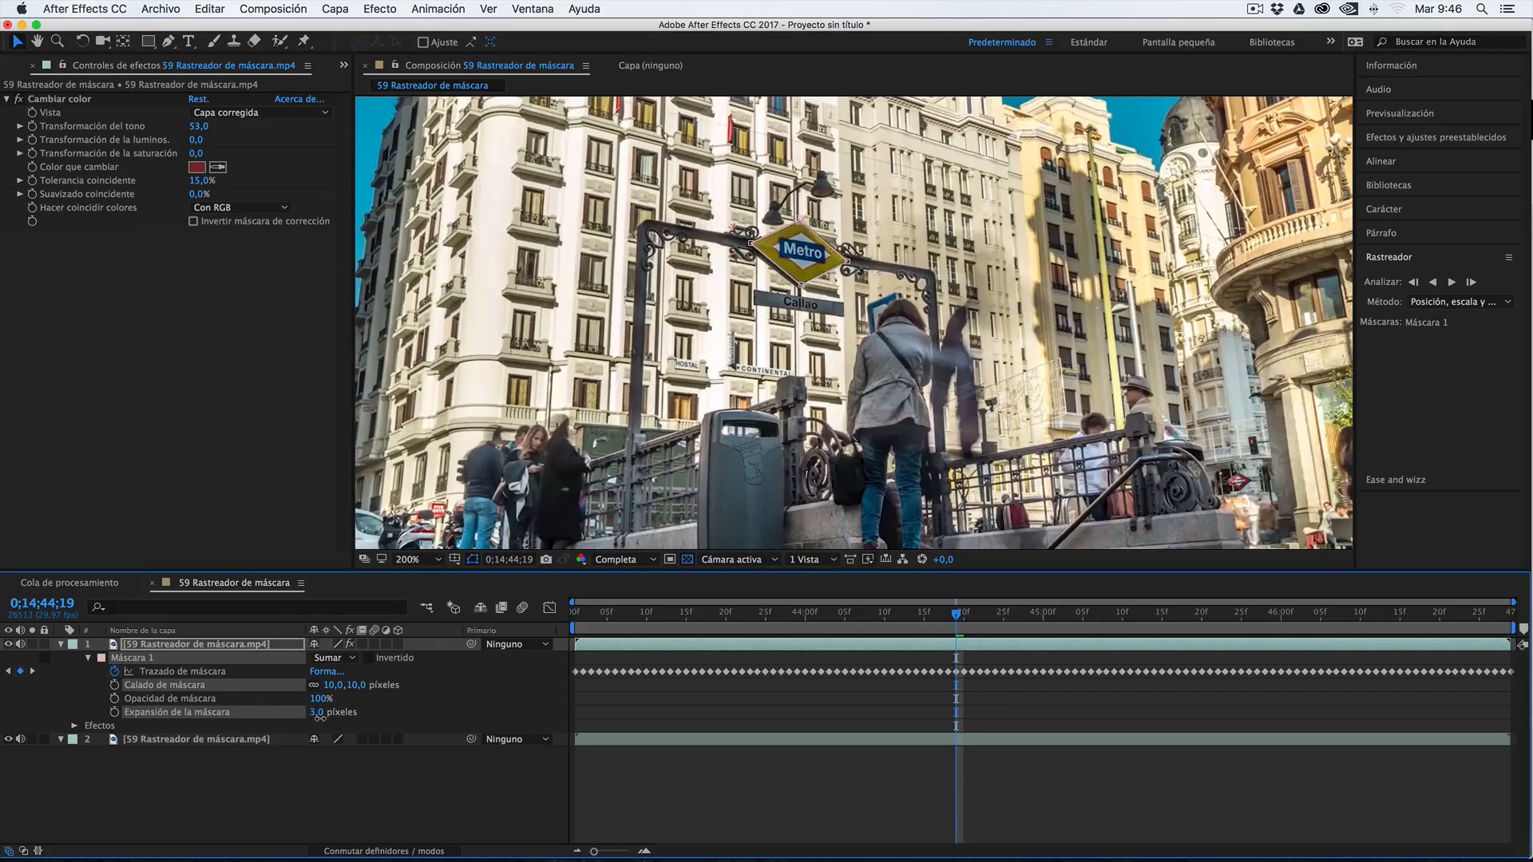
pyautogui.click(285, 821)
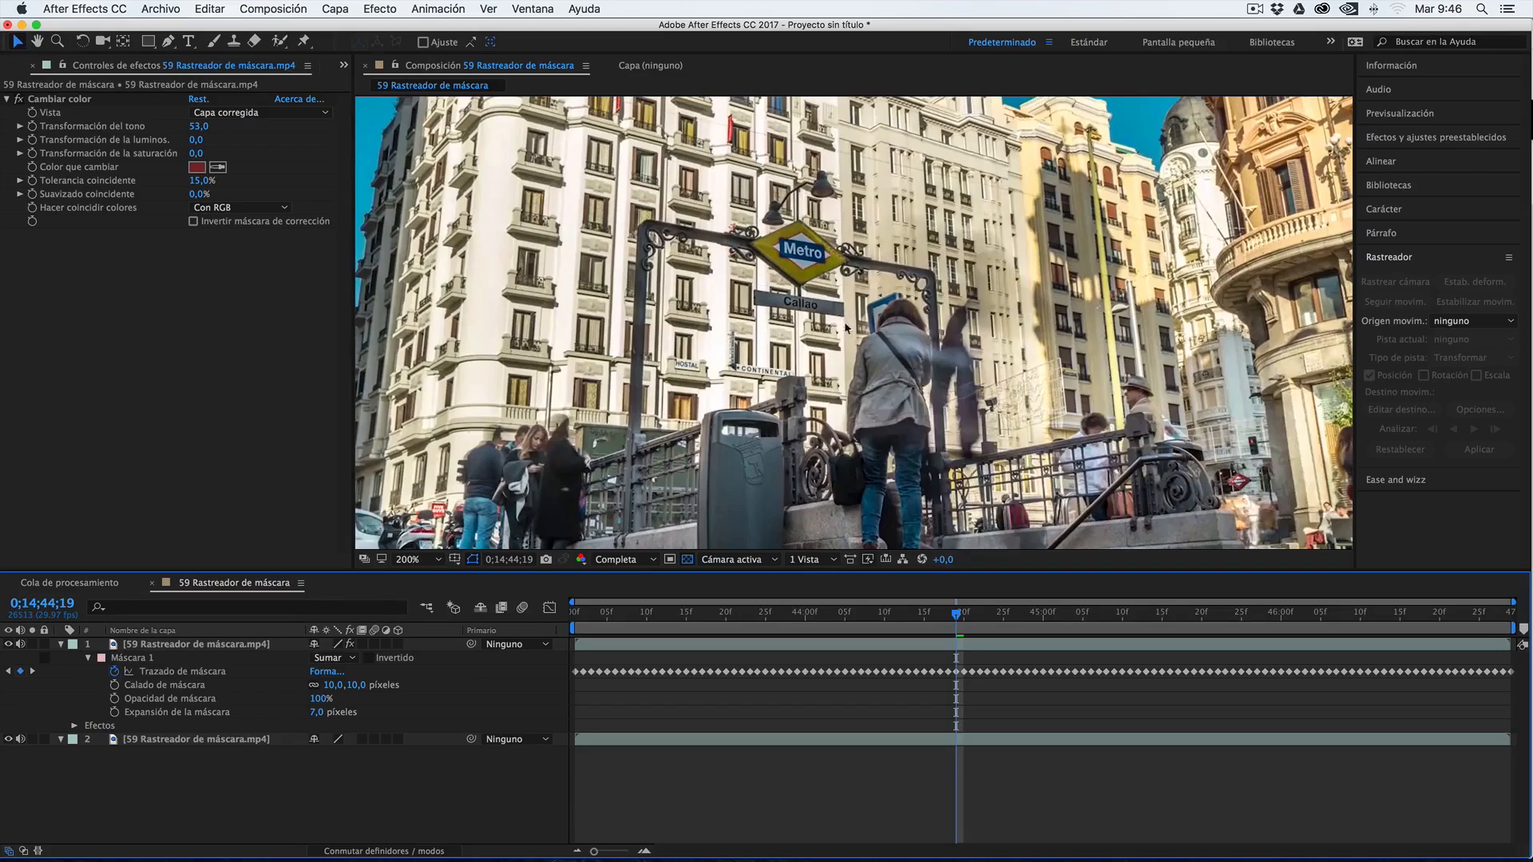
# Apply Desenfoque gaussiano to the upper footage layer with a blur (Desenfoque) of 6,3, and deselect the layer
pyautogui.click(160, 645)
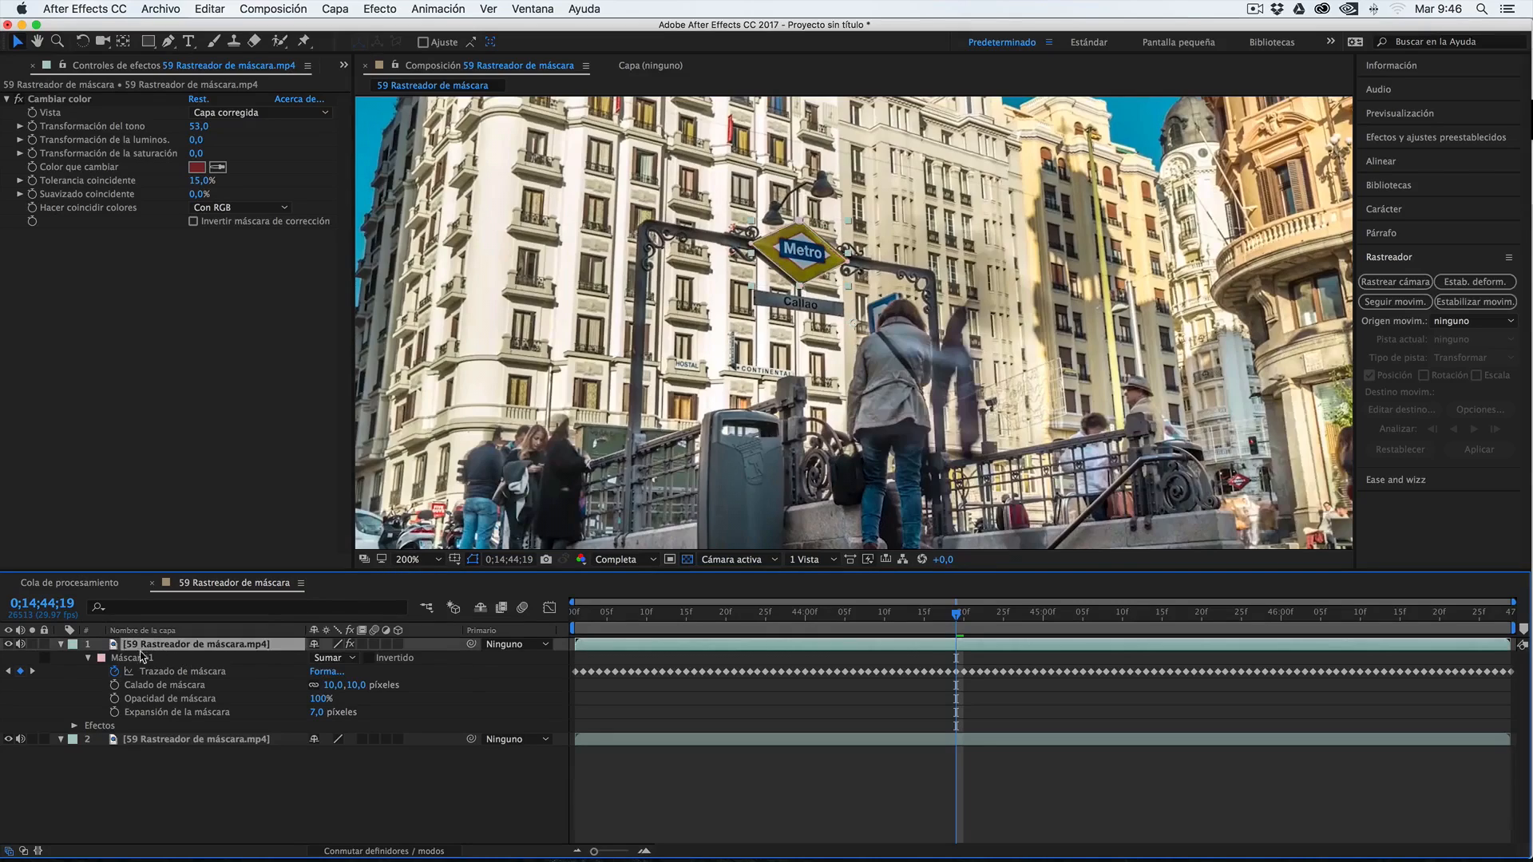
pyautogui.click(91, 658)
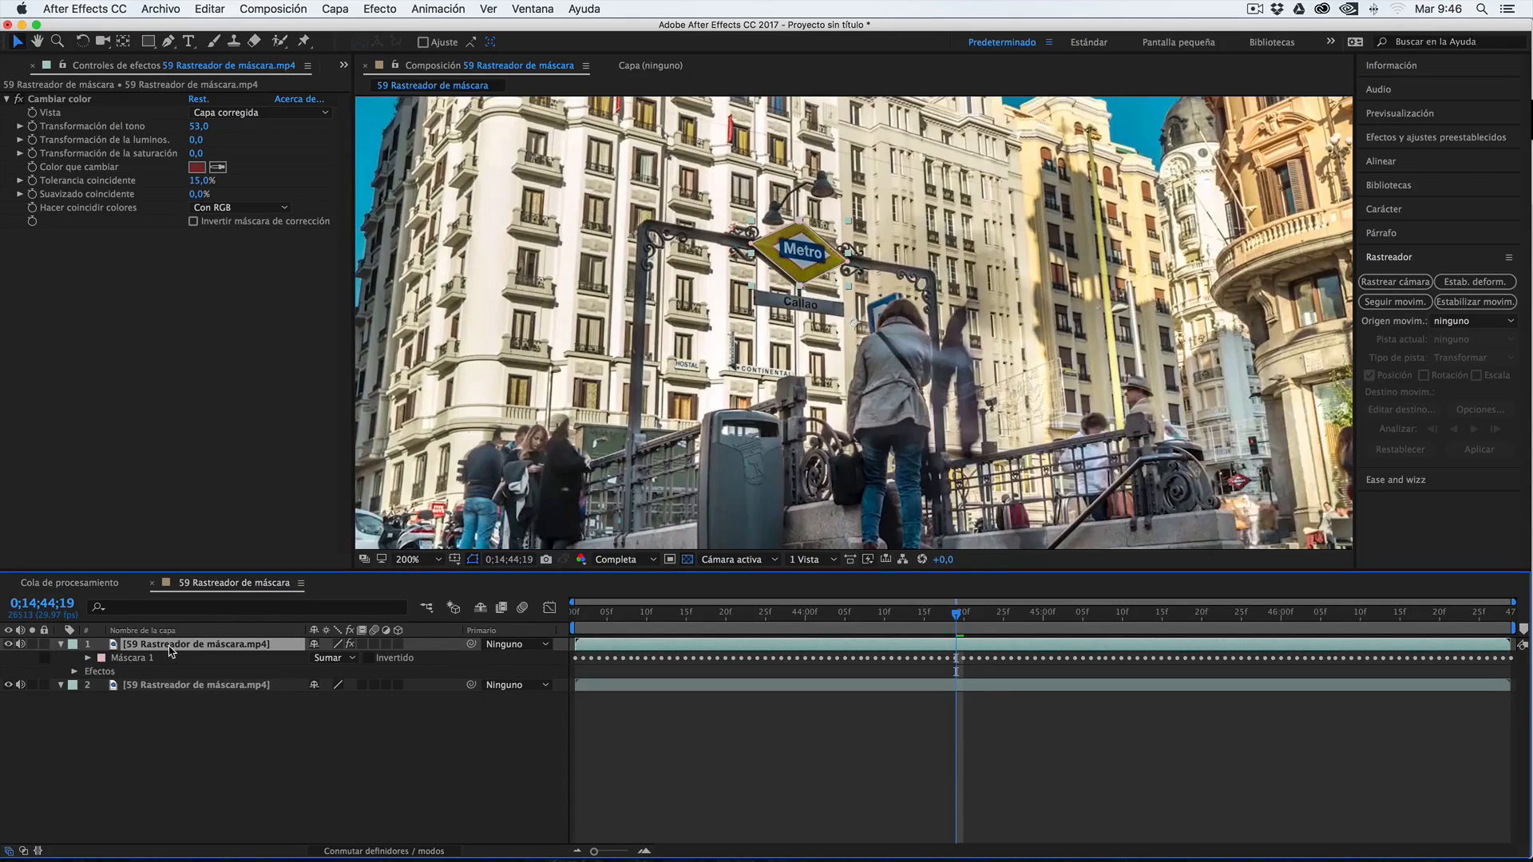
pyautogui.click(379, 8)
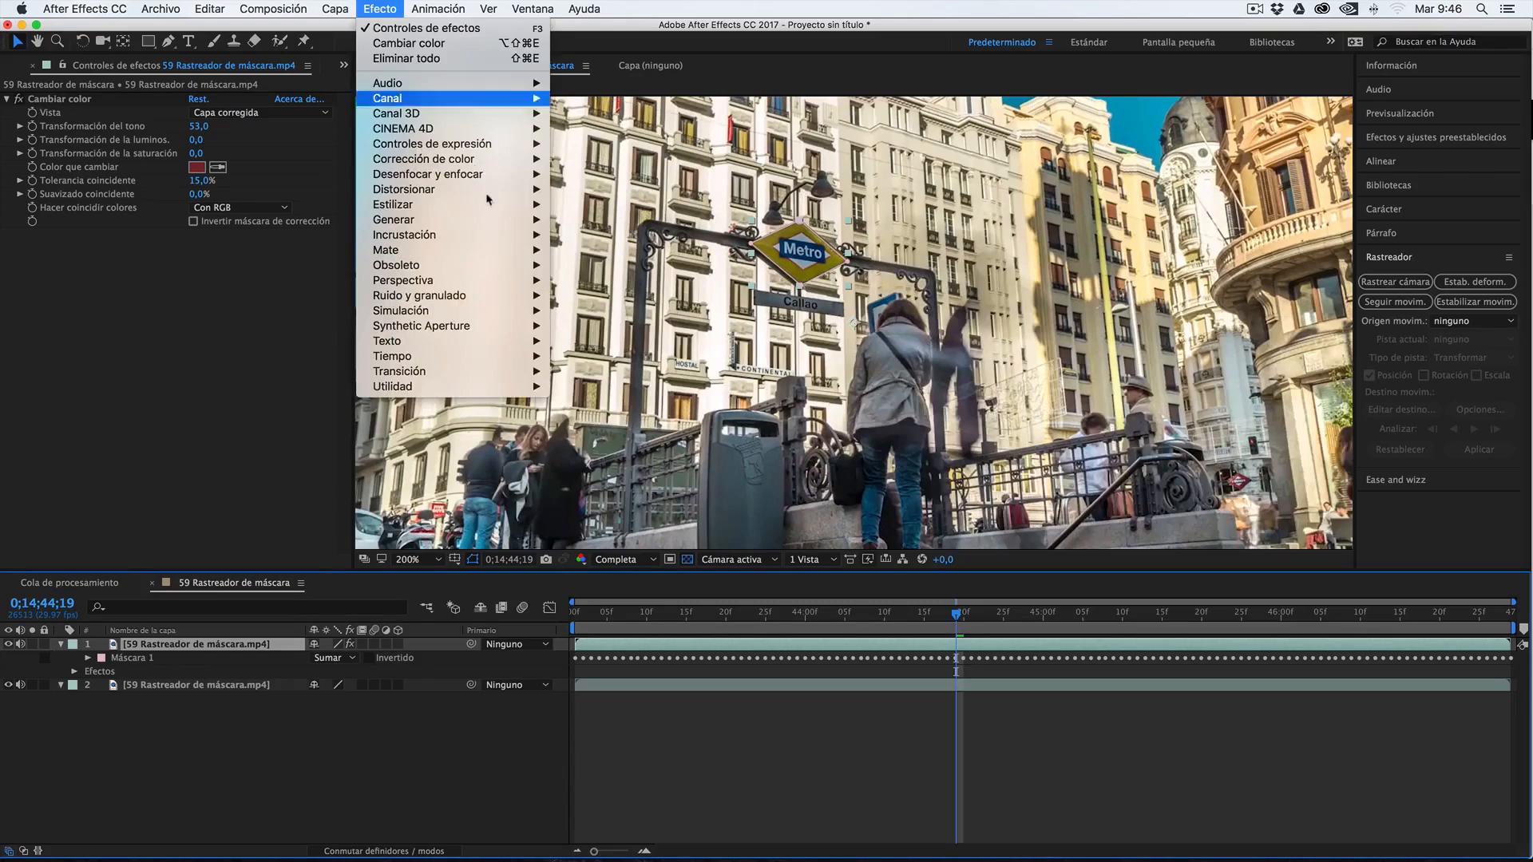
pyautogui.moveTo(447, 174)
pyautogui.click(625, 325)
pyautogui.moveTo(213, 248); pyautogui.dragTo(250, 246)
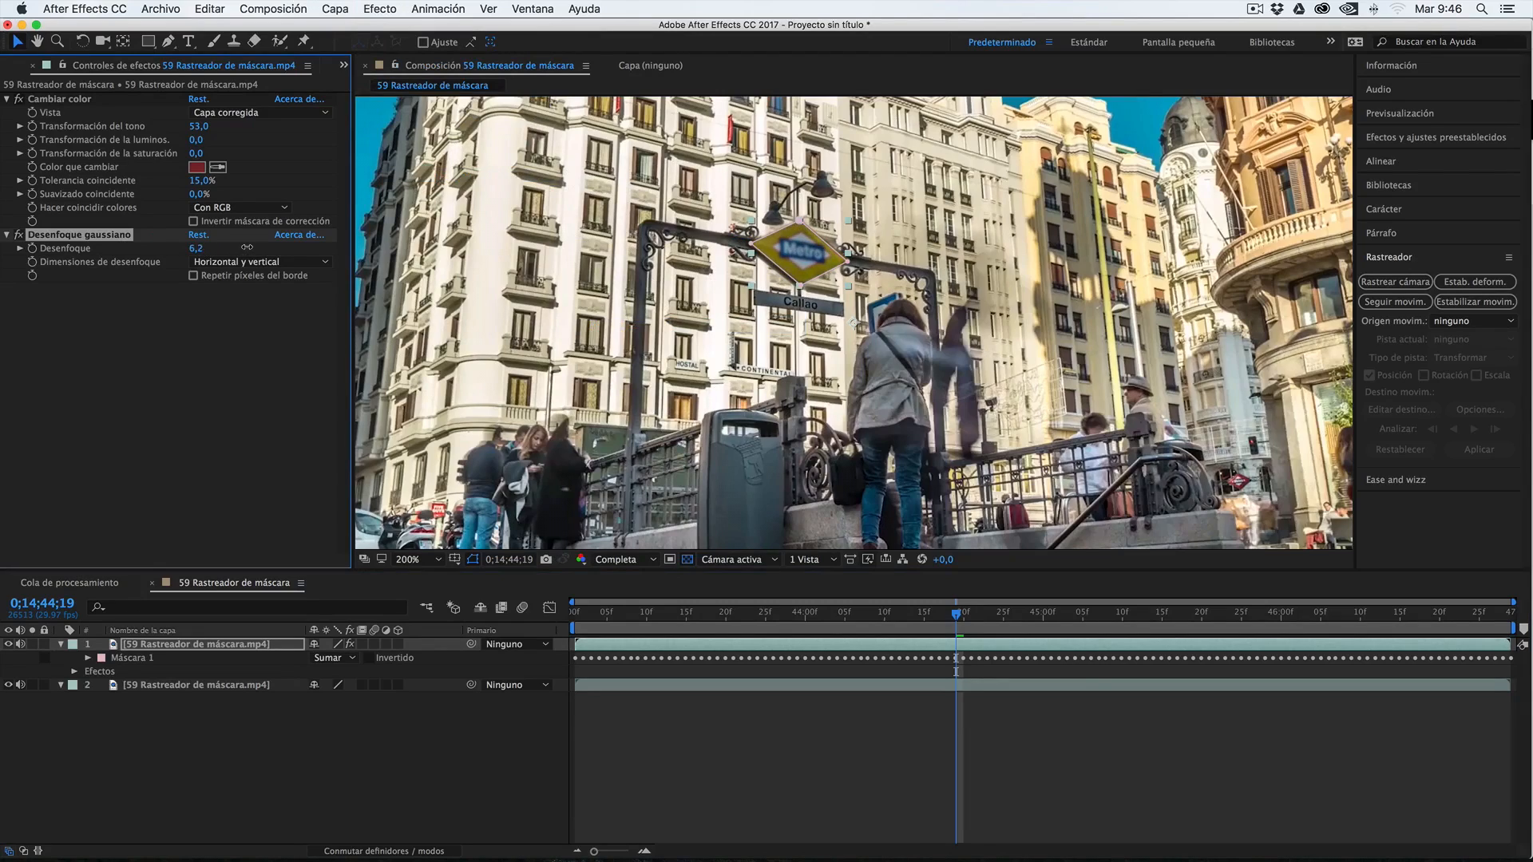
pyautogui.moveTo(247, 247); pyautogui.dragTo(248, 247)
pyautogui.click(338, 725)
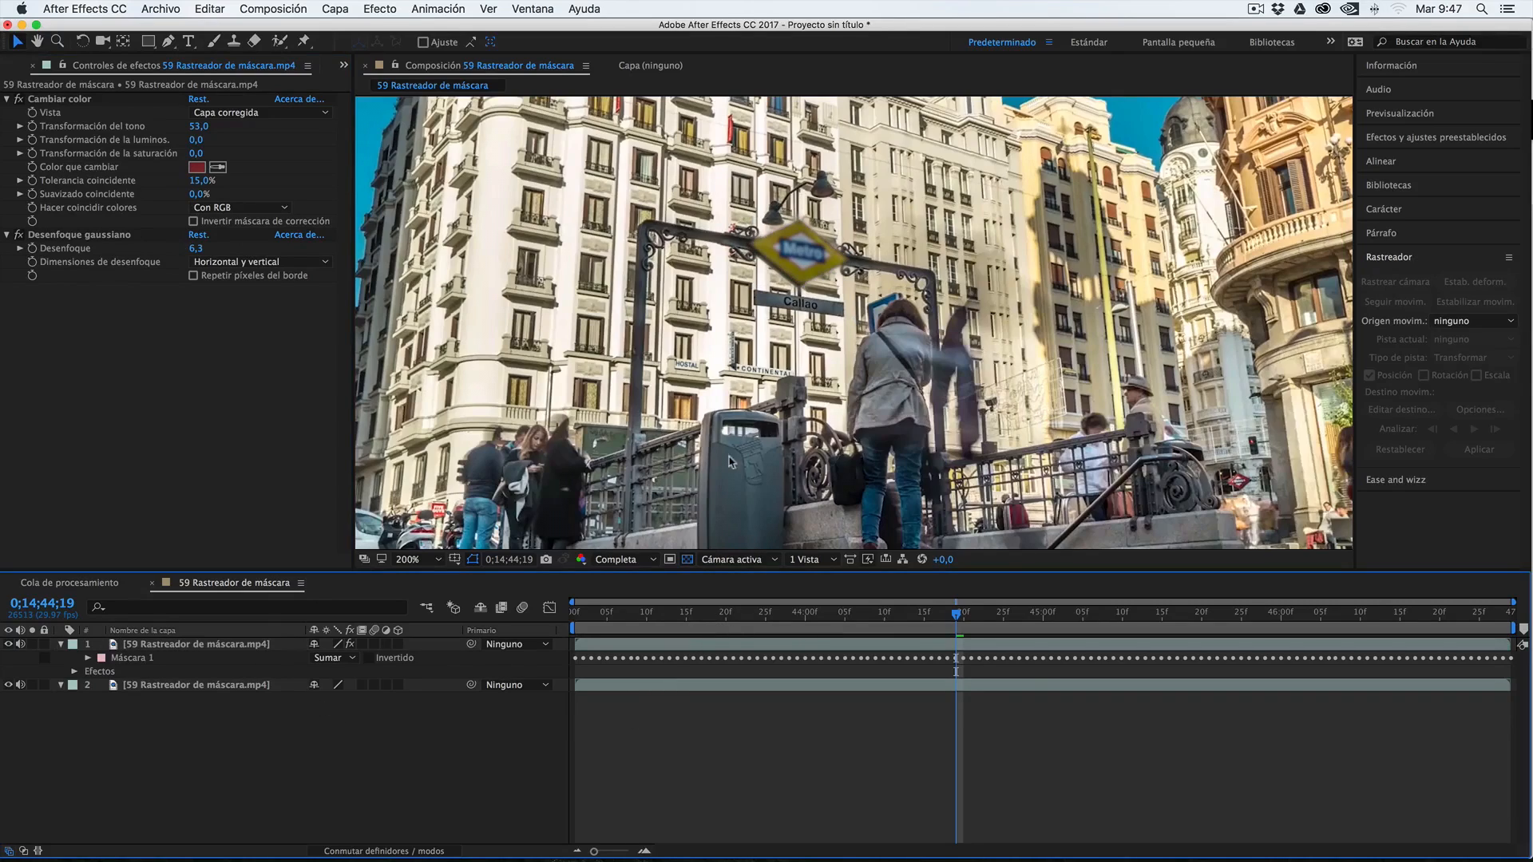
# Preview the clip fitted to the viewer, comparing the footage with the upper effects layer hidden and shown
pyautogui.click(439, 560)
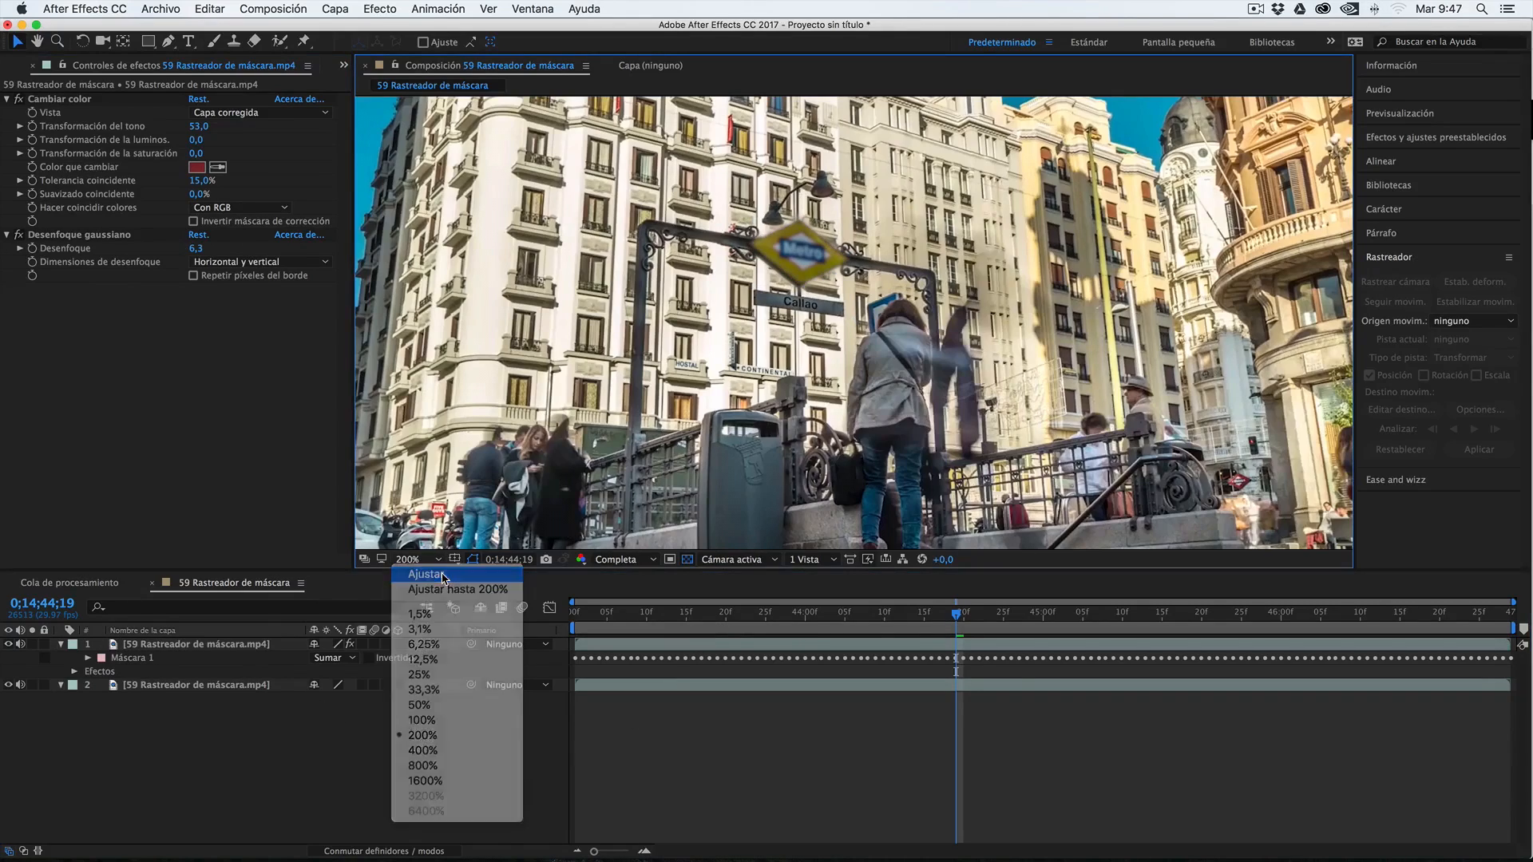
pyautogui.click(462, 581)
pyautogui.press('space')
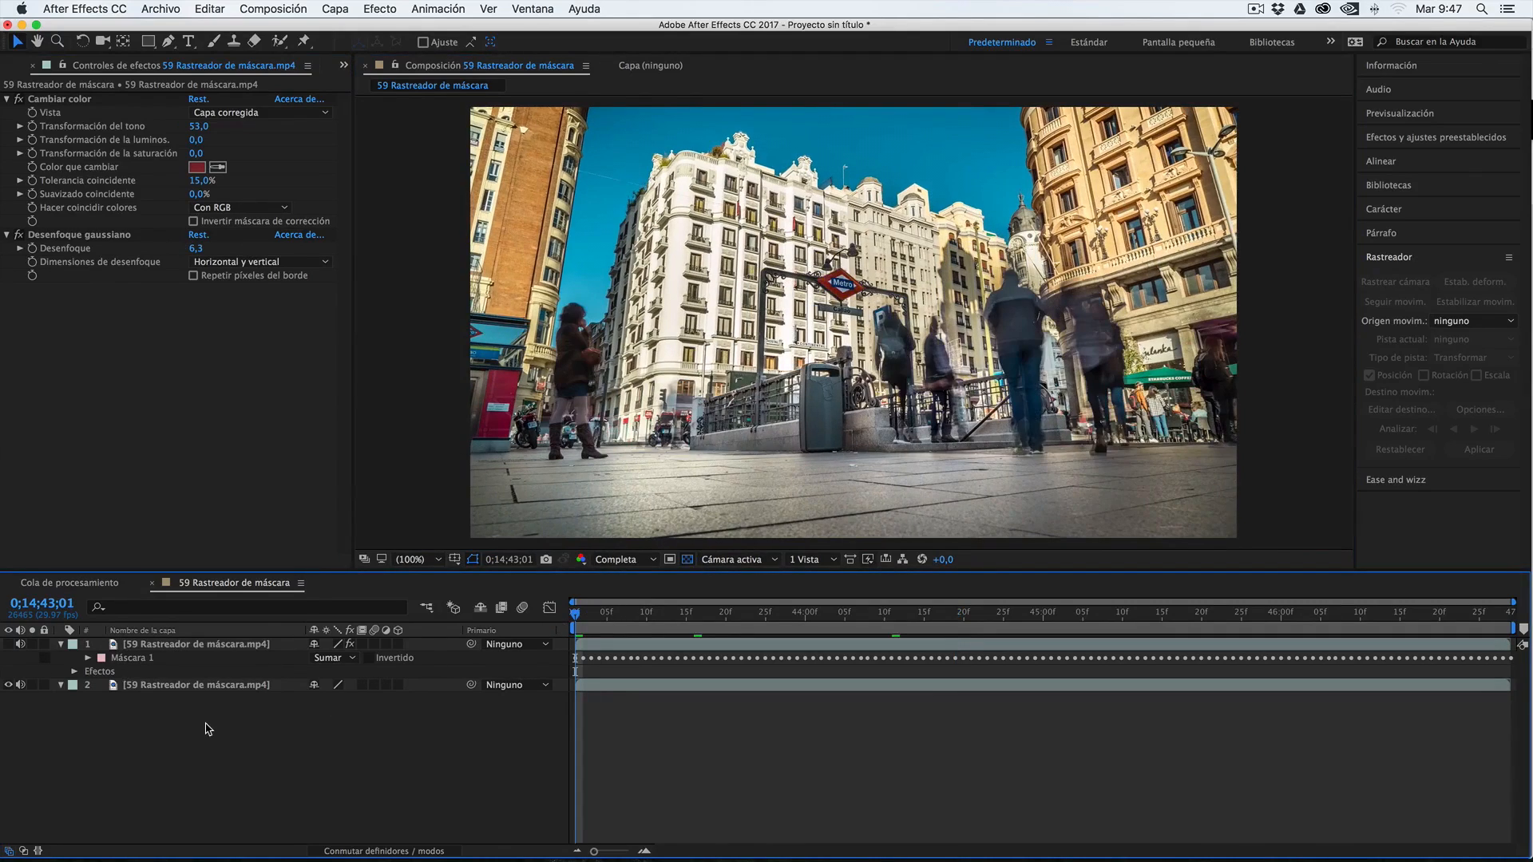
pyautogui.click(130, 648)
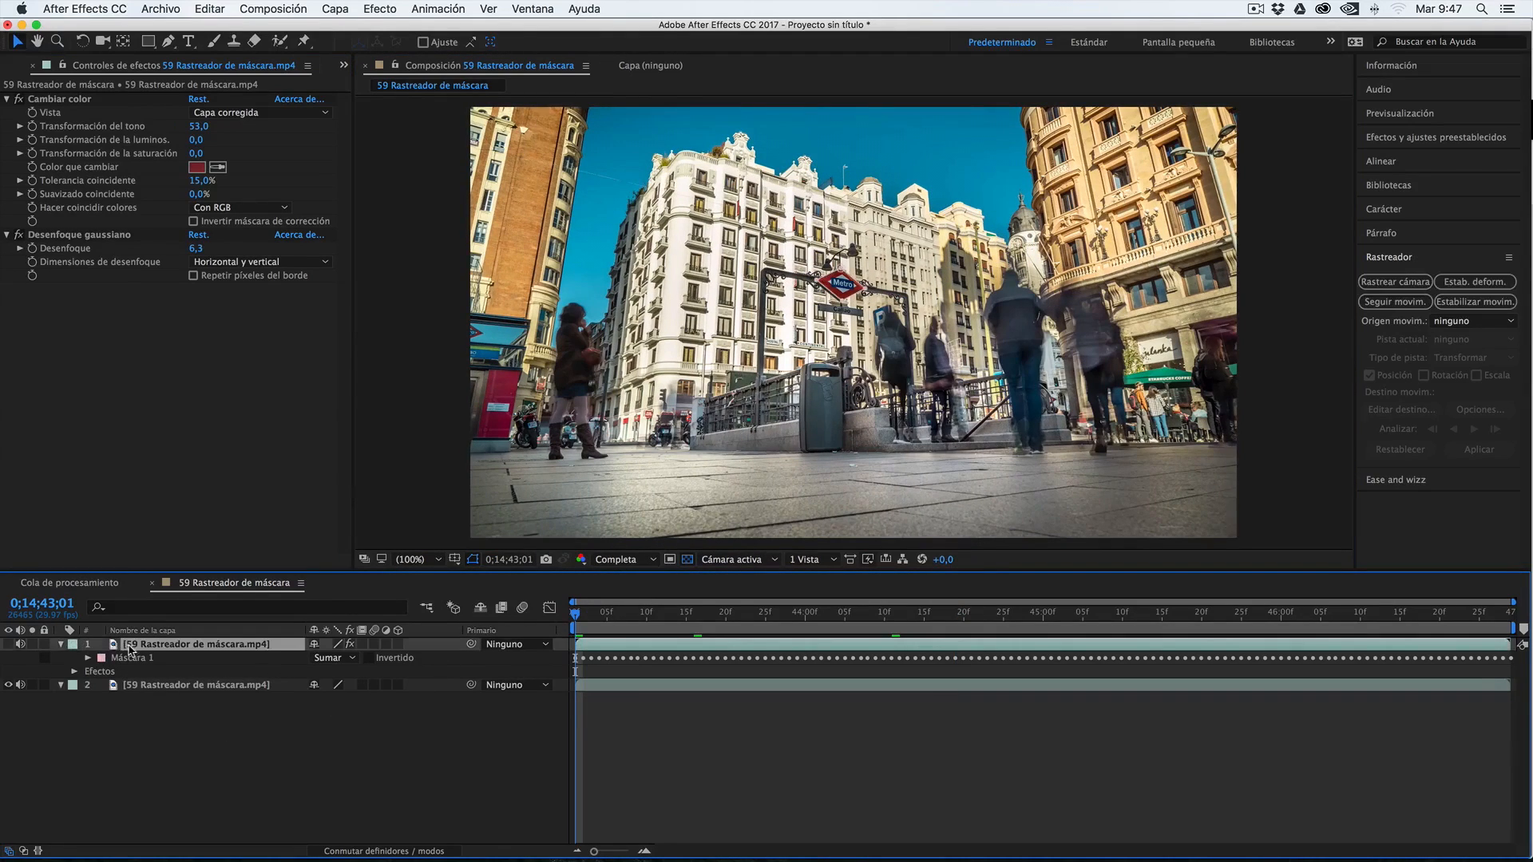
pyautogui.click(8, 644)
pyautogui.press('space')
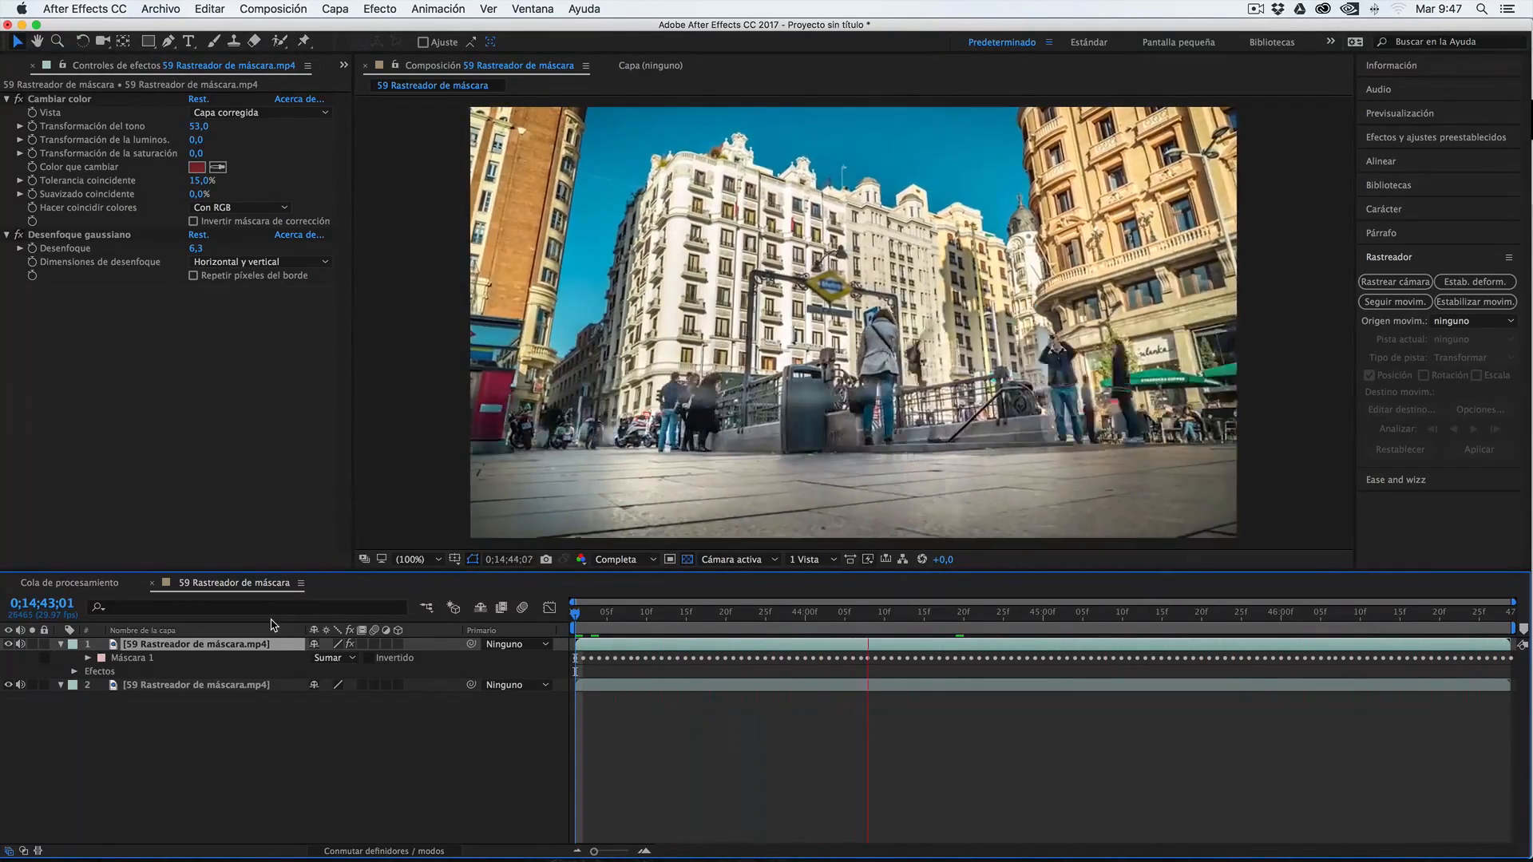
pyautogui.press('space')
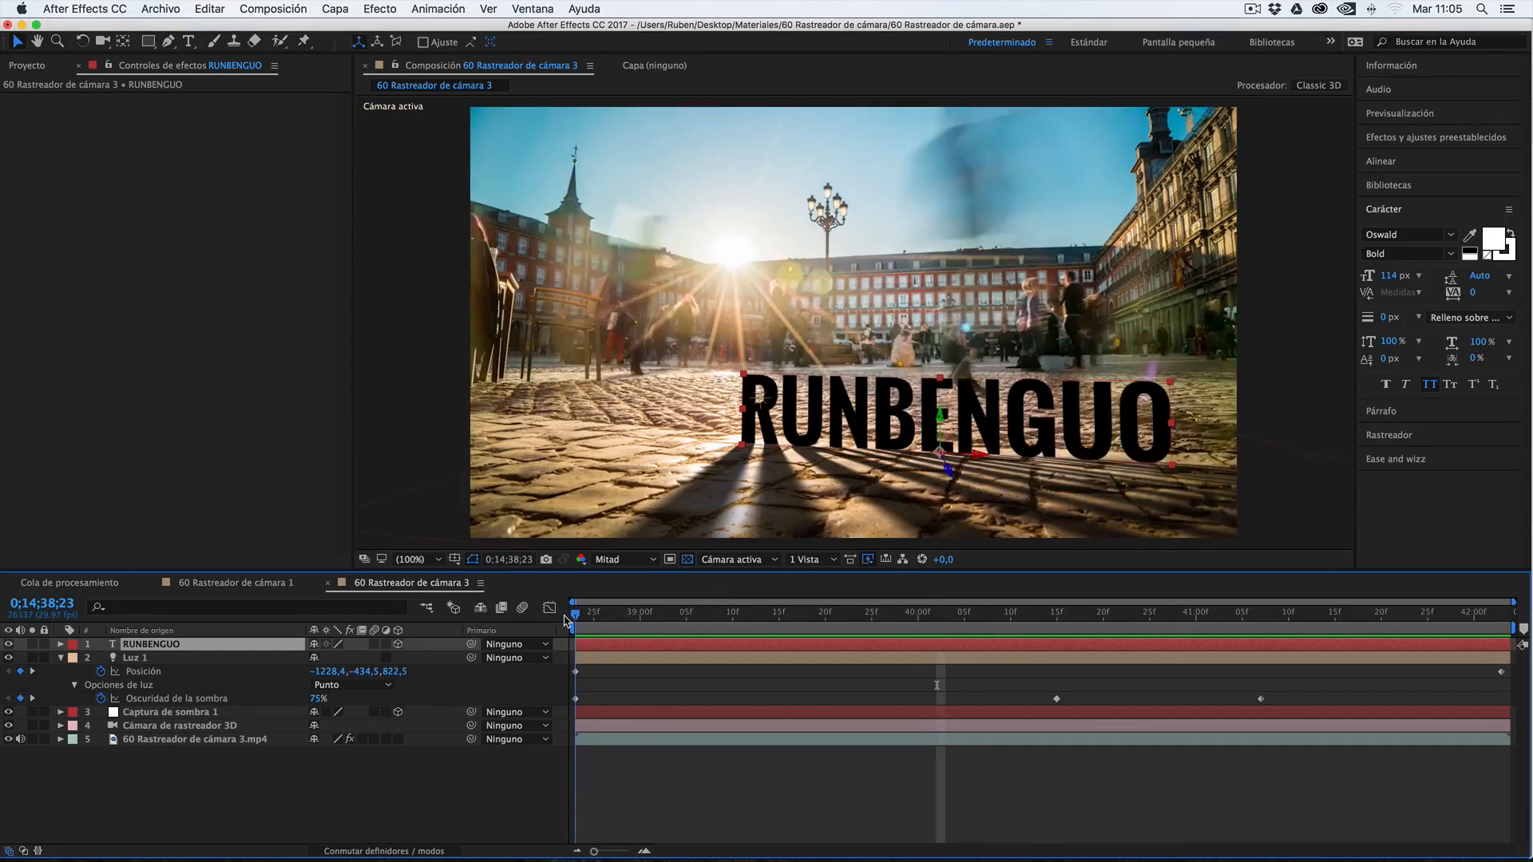
# Play the finished 60 Rastreador de cámara 3 composition to examine how the RUNBENGUO text follows the camera
pyautogui.press('space')
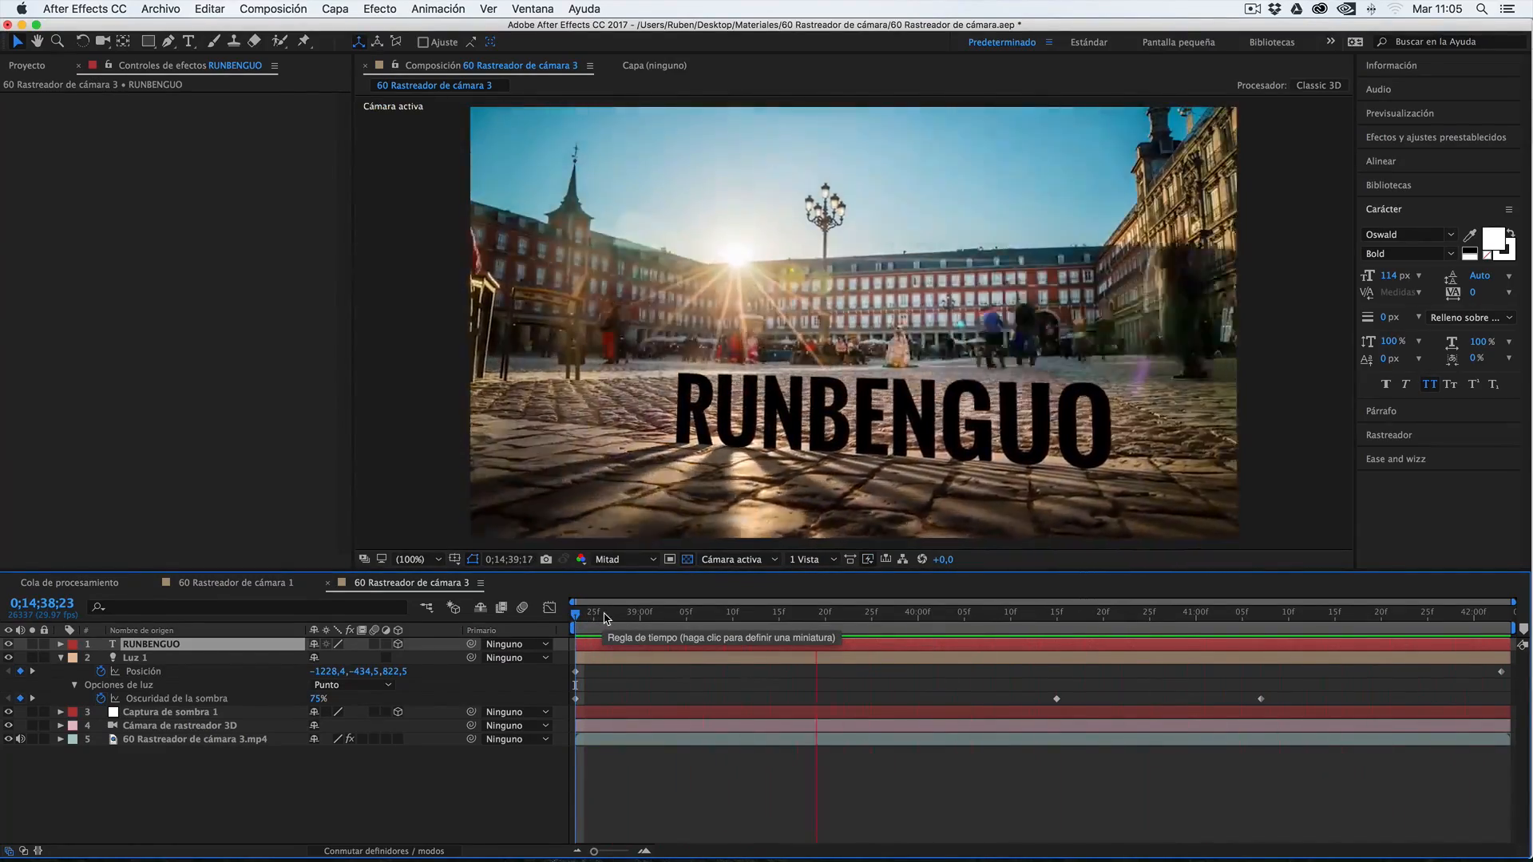
pyautogui.press('space')
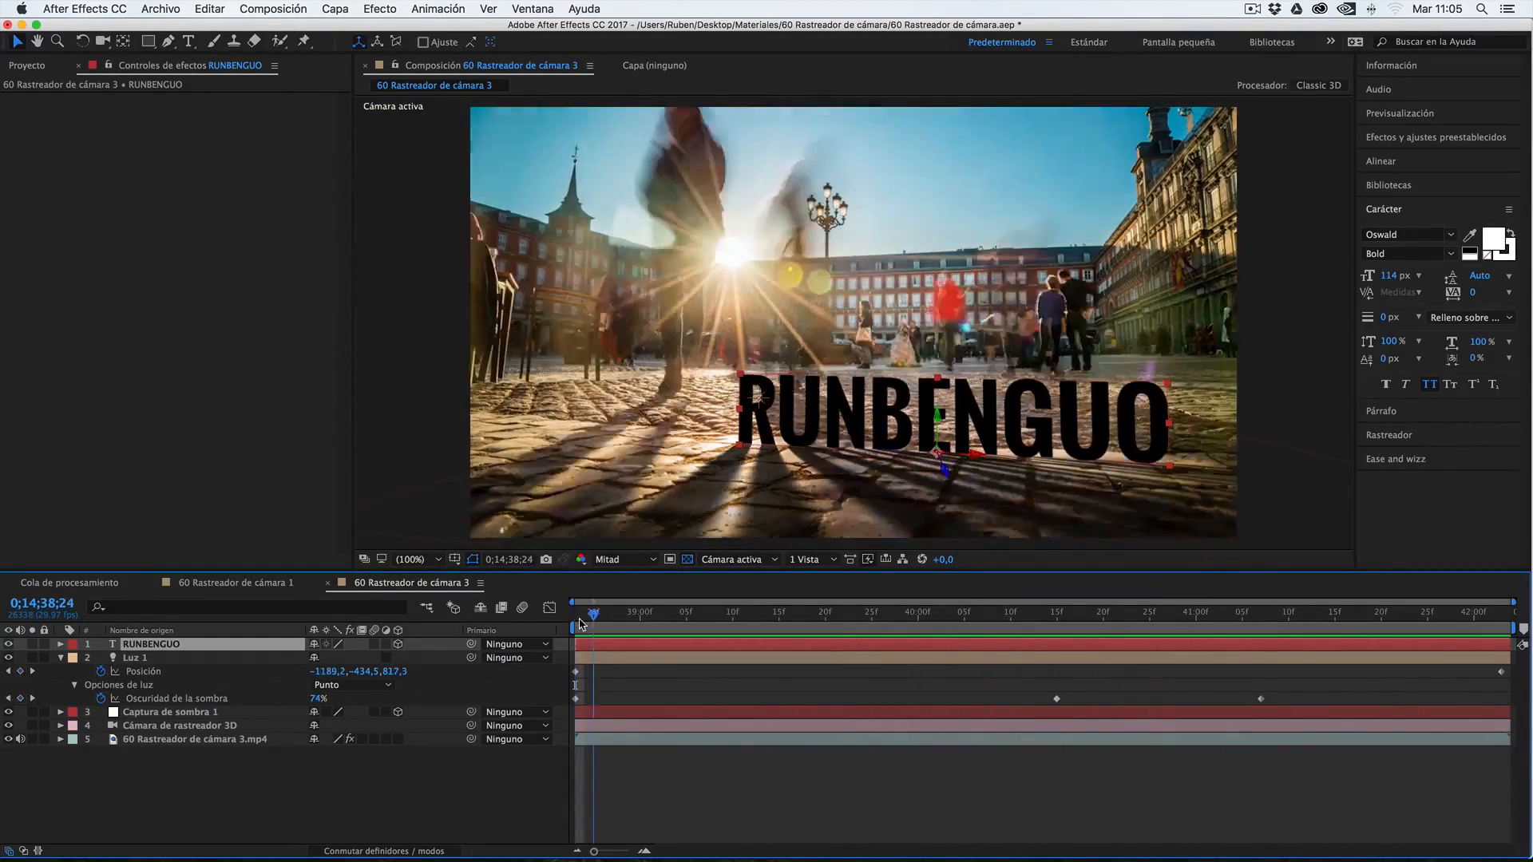
pyautogui.press('space')
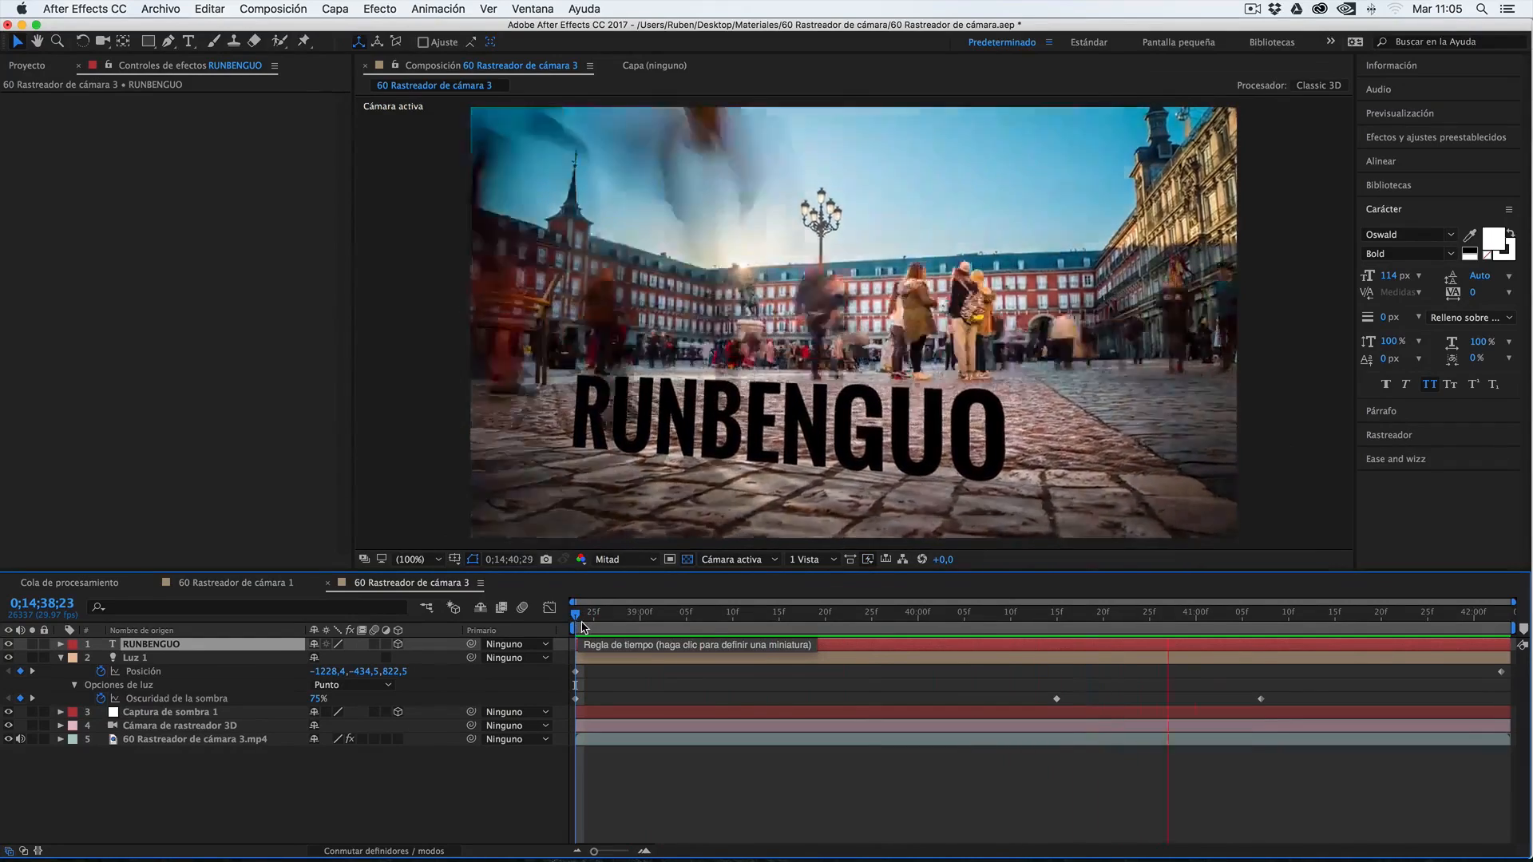
pyautogui.click(732, 613)
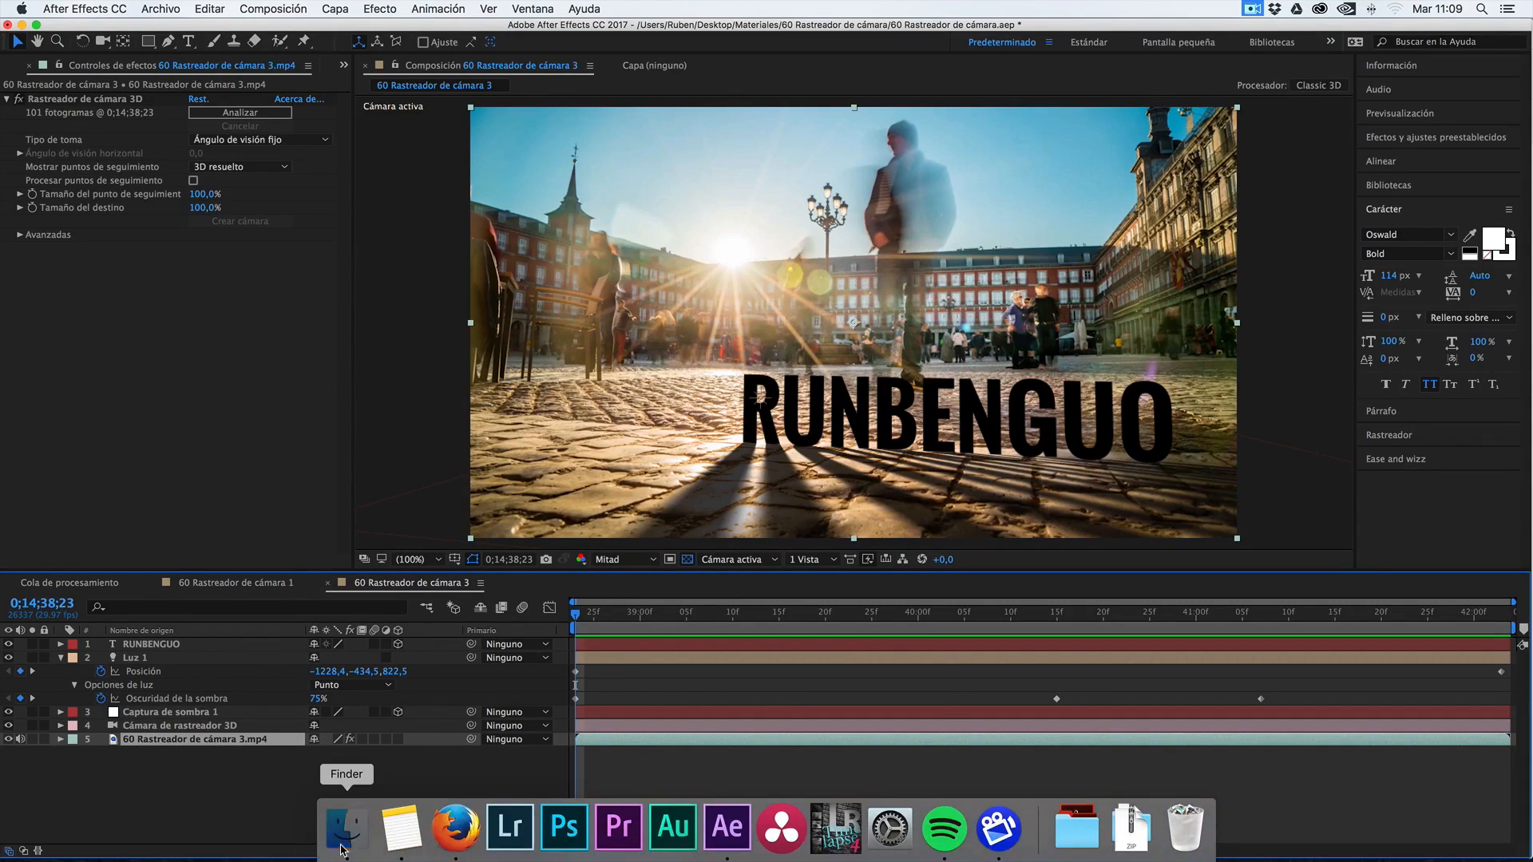
# Check 60 Rastreador de cámara 3.mp4 in Finder, and remove 60 Rastreador de cámara 2.mp4 and composition 60 Rastreador de cámara 1 from the project
pyautogui.click(347, 848)
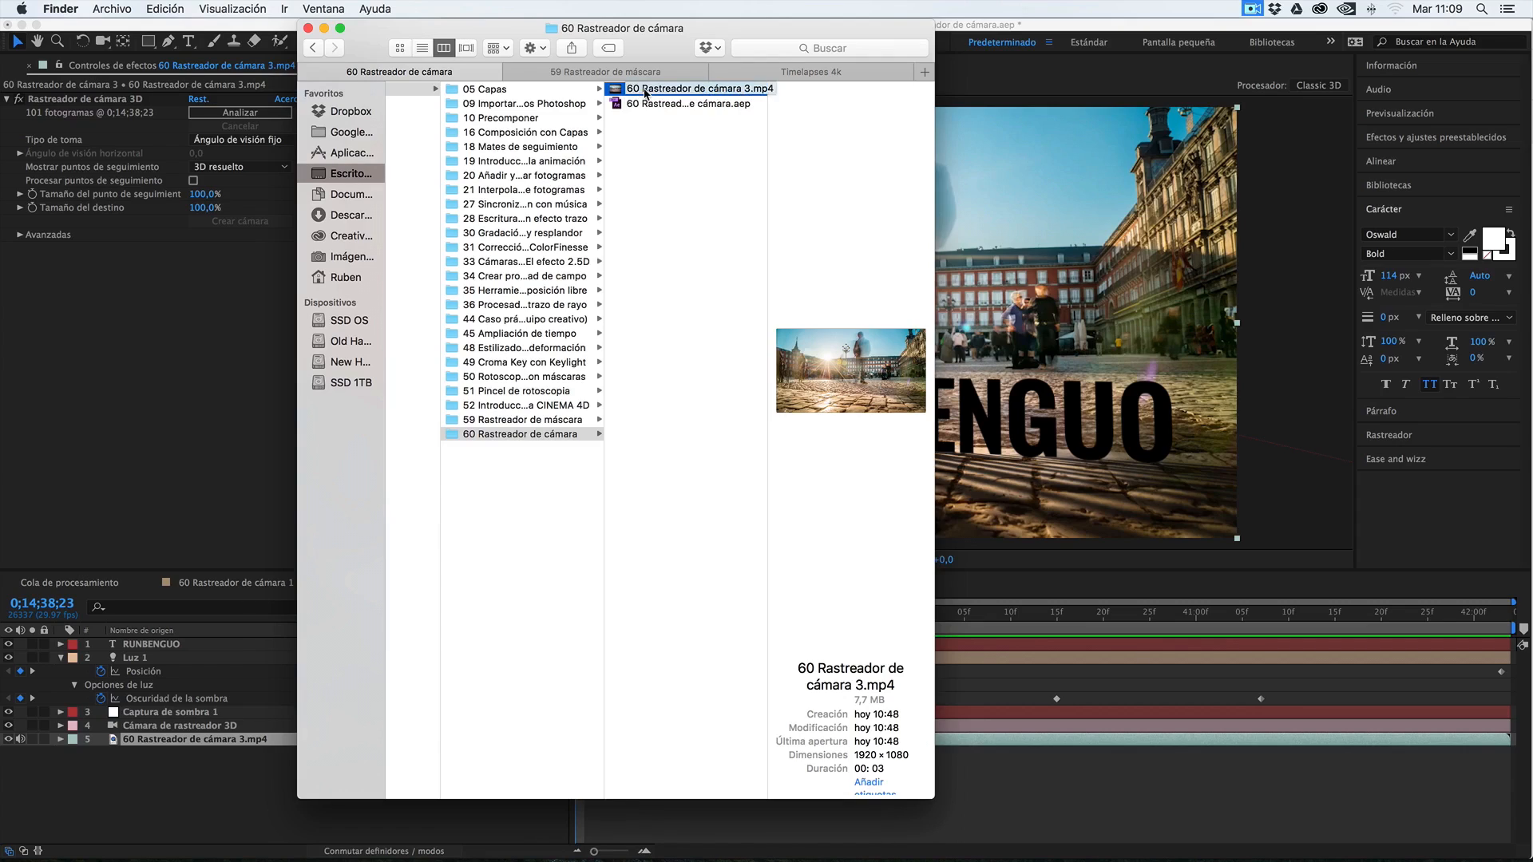
pyautogui.click(201, 282)
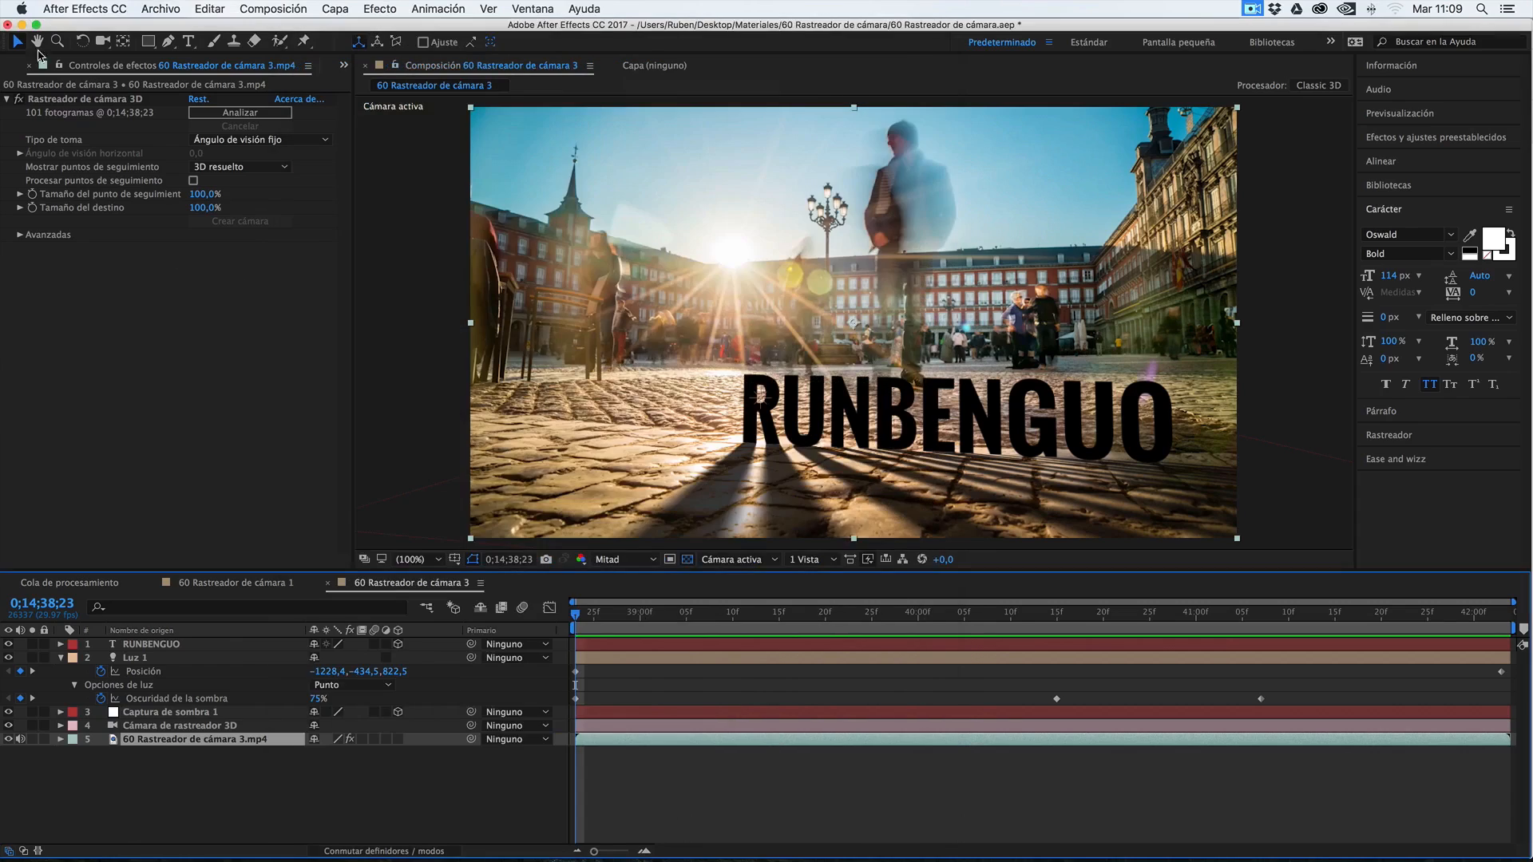
pyautogui.click(33, 67)
pyautogui.click(74, 240)
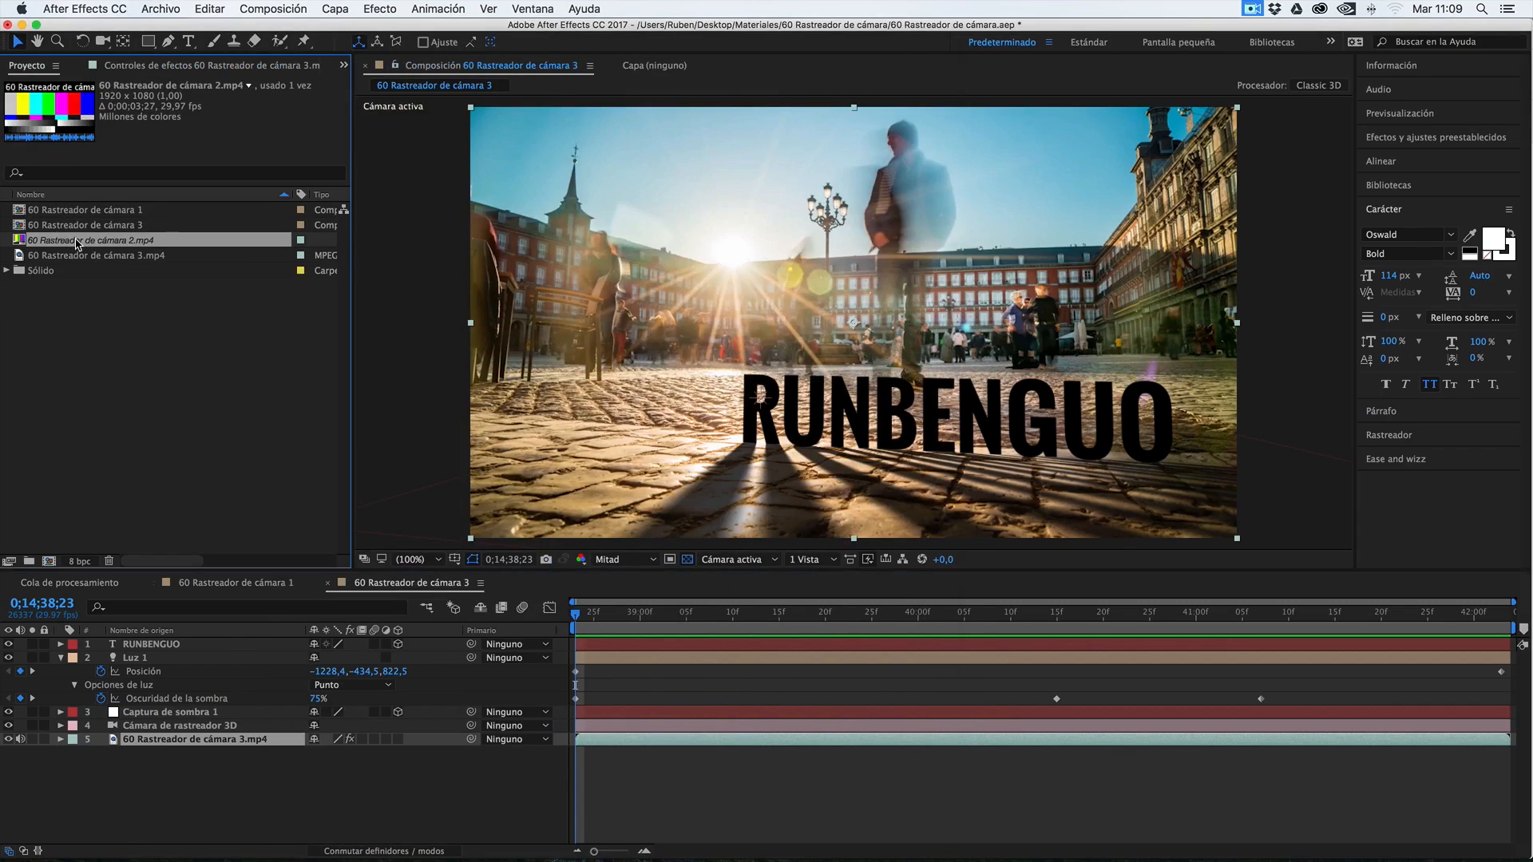
pyautogui.press('Delete')
pyautogui.click(65, 210)
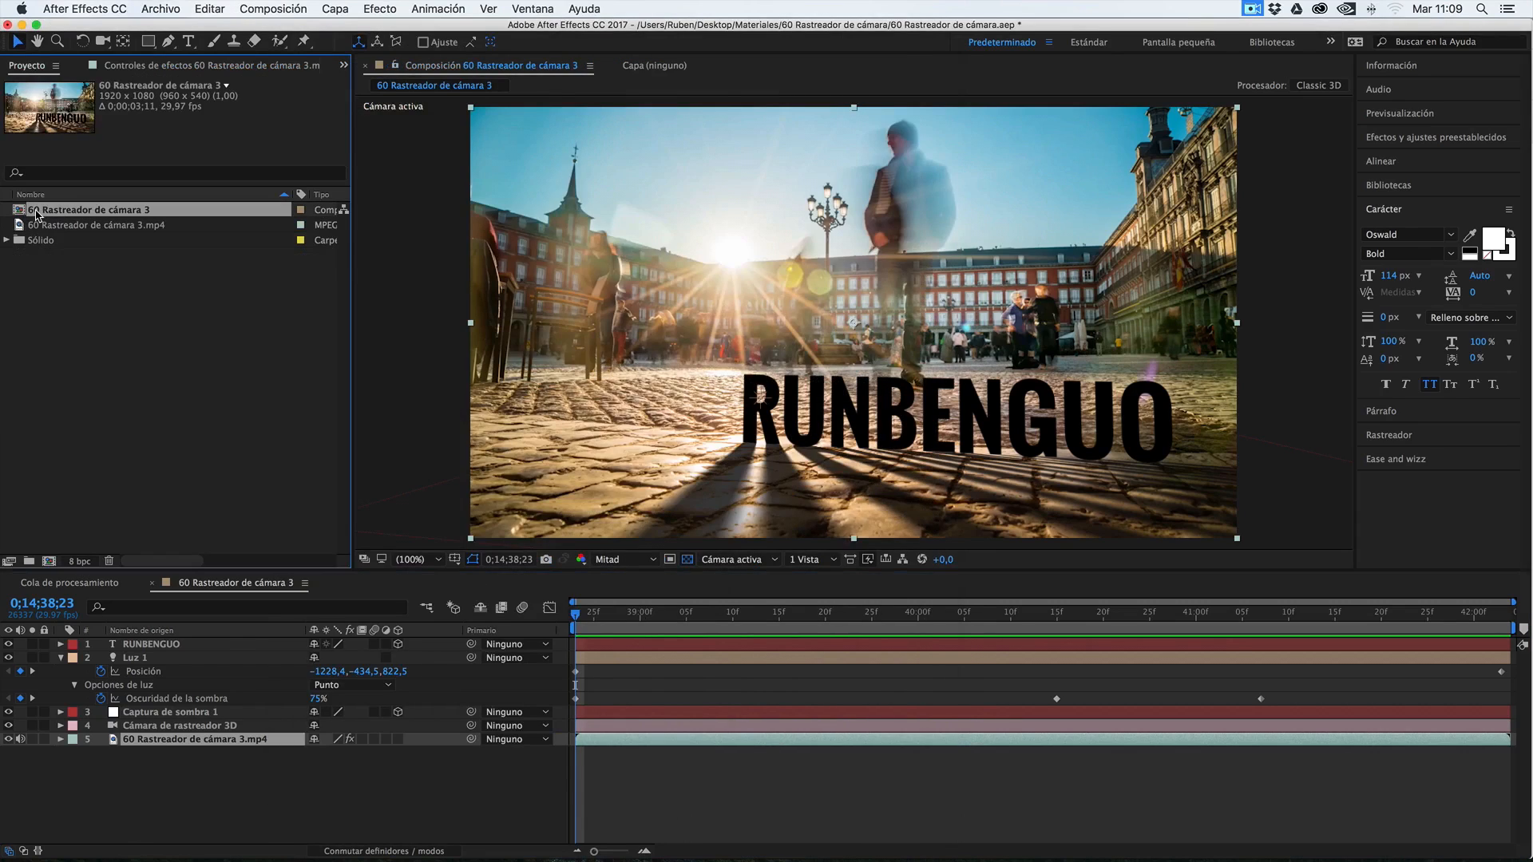
# Create a new composition from 60 Rastreador de cámara 3.mp4 and preview its footage
pyautogui.click(35, 226)
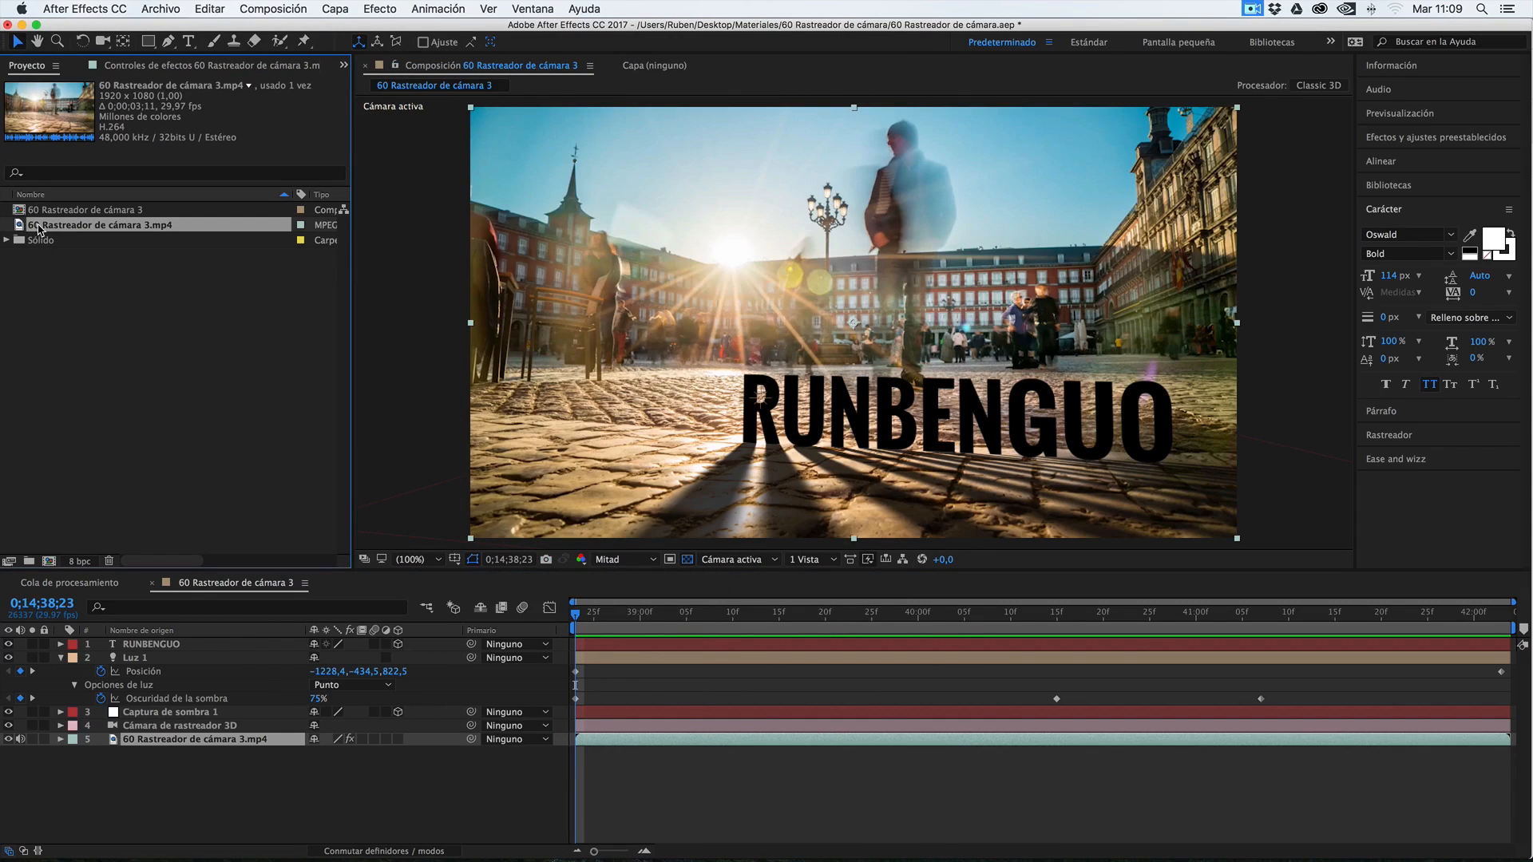
pyautogui.moveTo(32, 230); pyautogui.dragTo(49, 563)
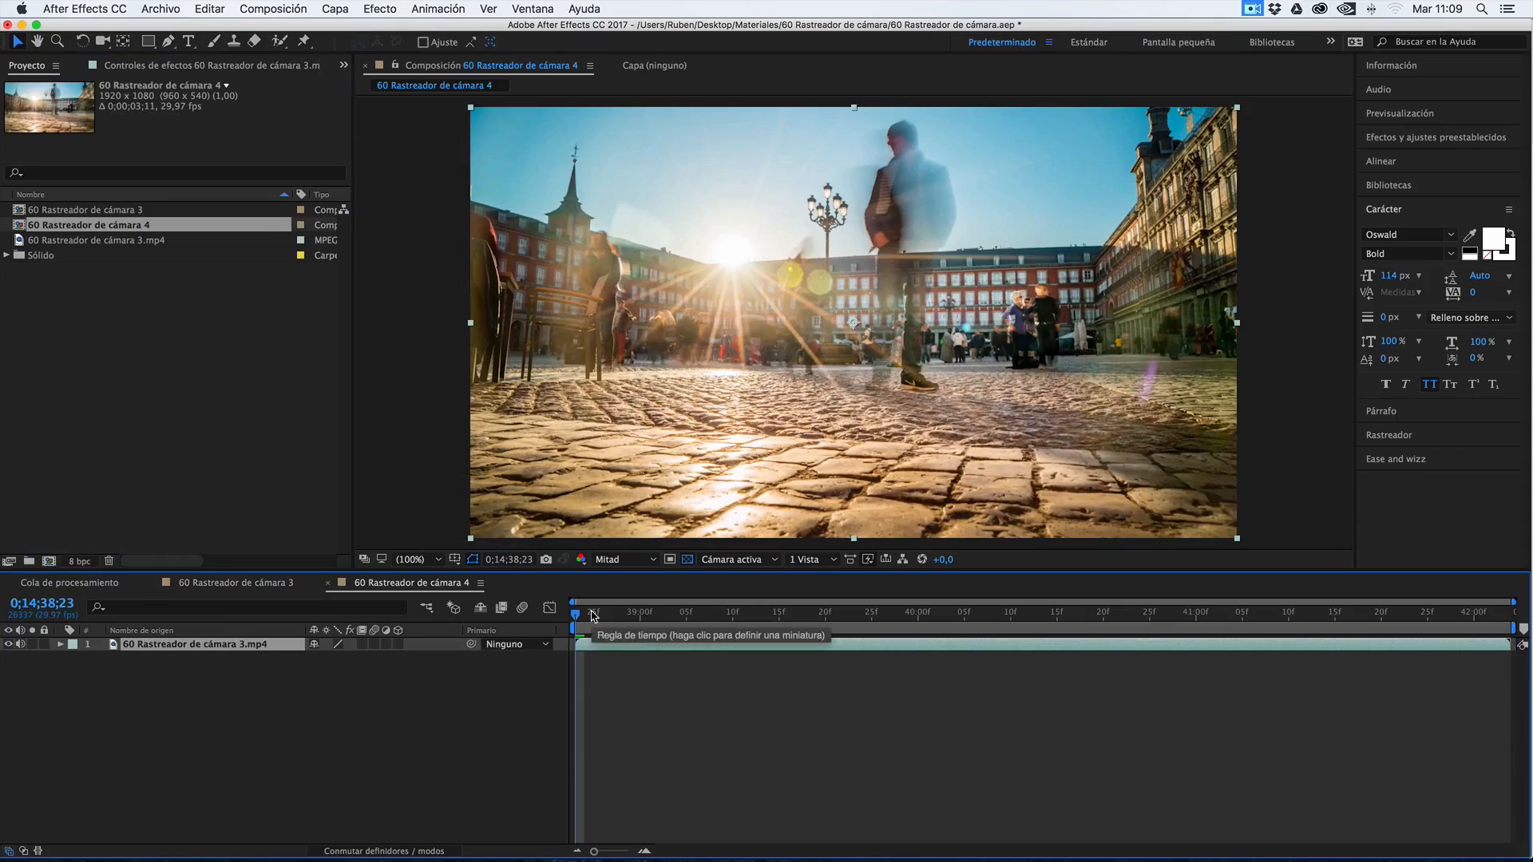
pyautogui.press('space')
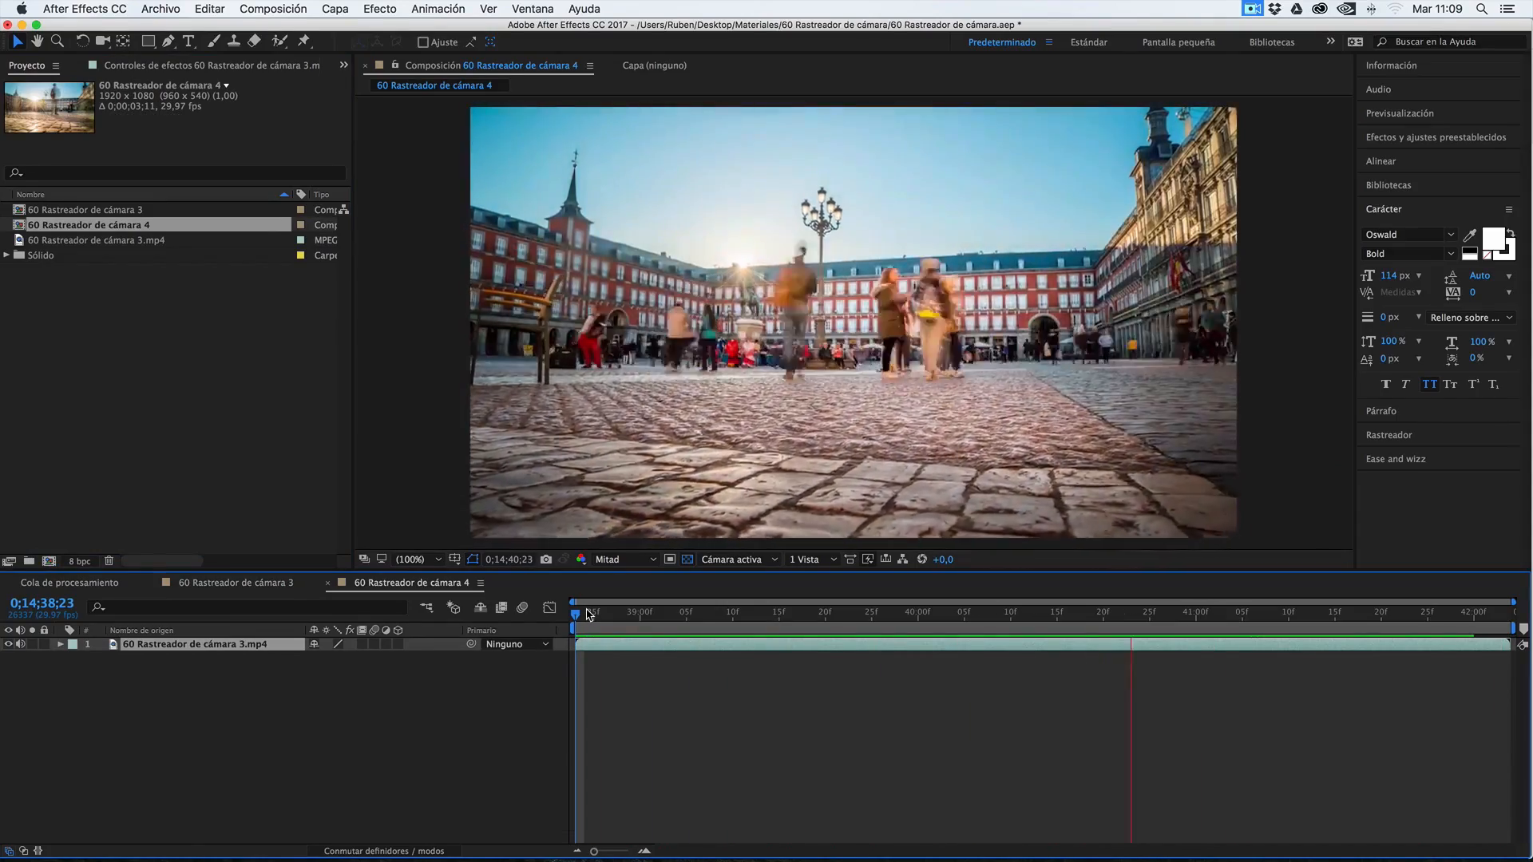
pyautogui.press('space')
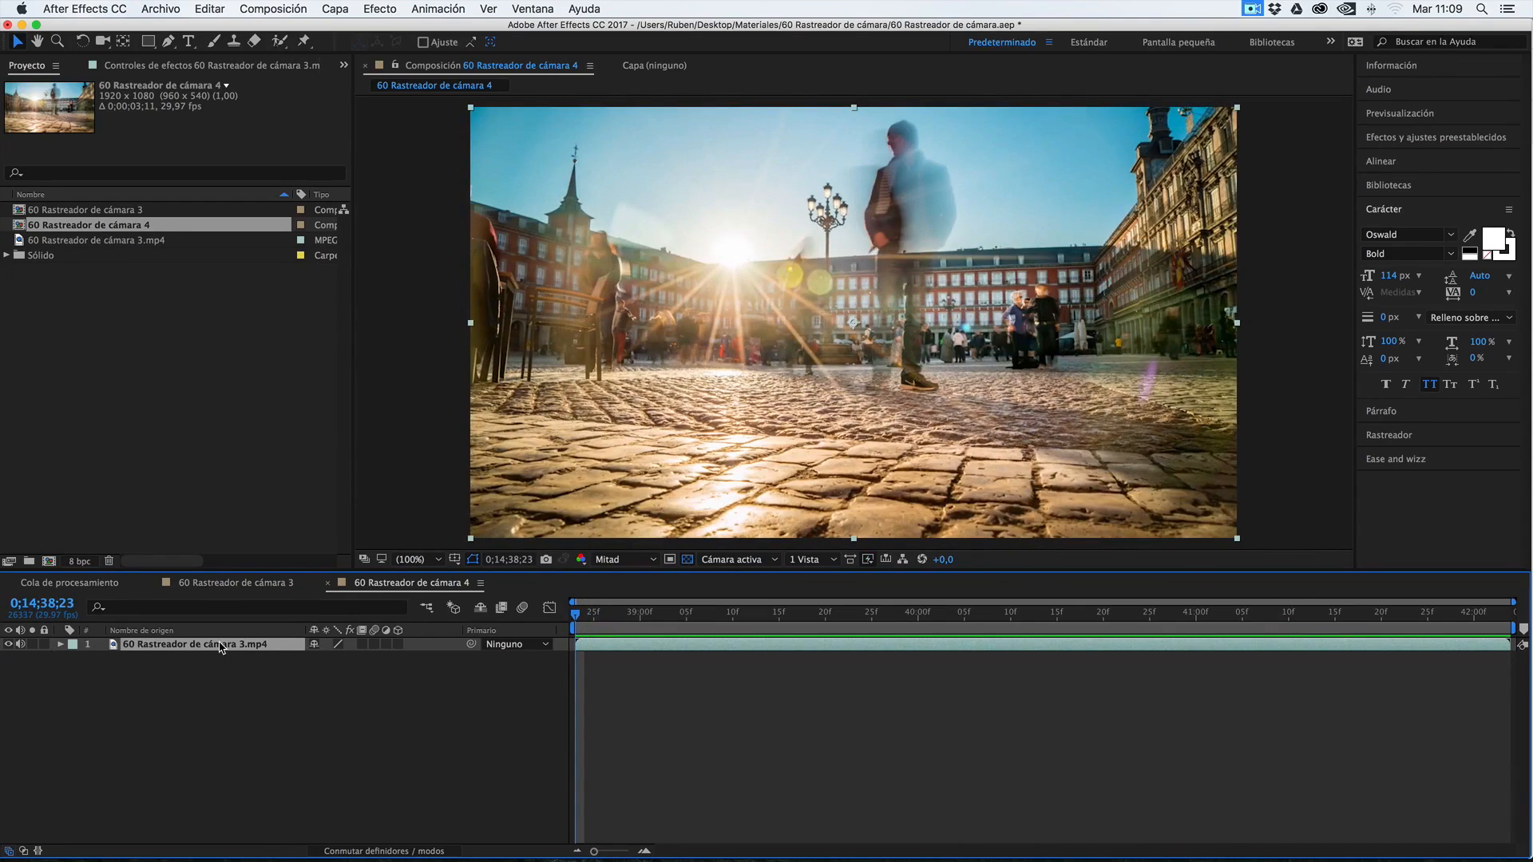
# Run camera tracking (Rastrear cámara) on the 60 Rastreador de cámara 3.mp4 layer
pyautogui.click(1384, 436)
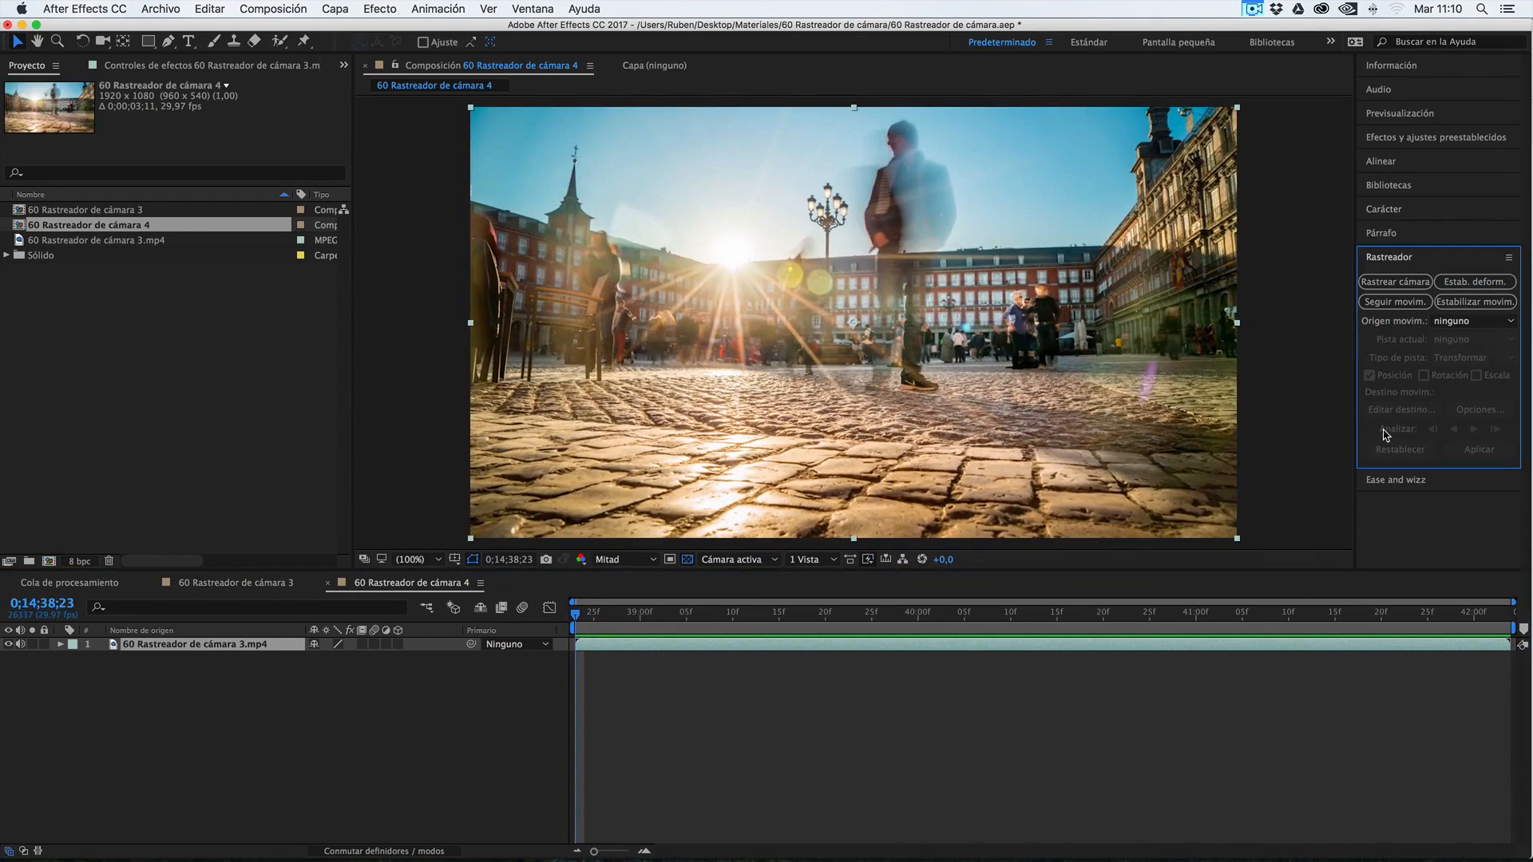
pyautogui.click(444, 6)
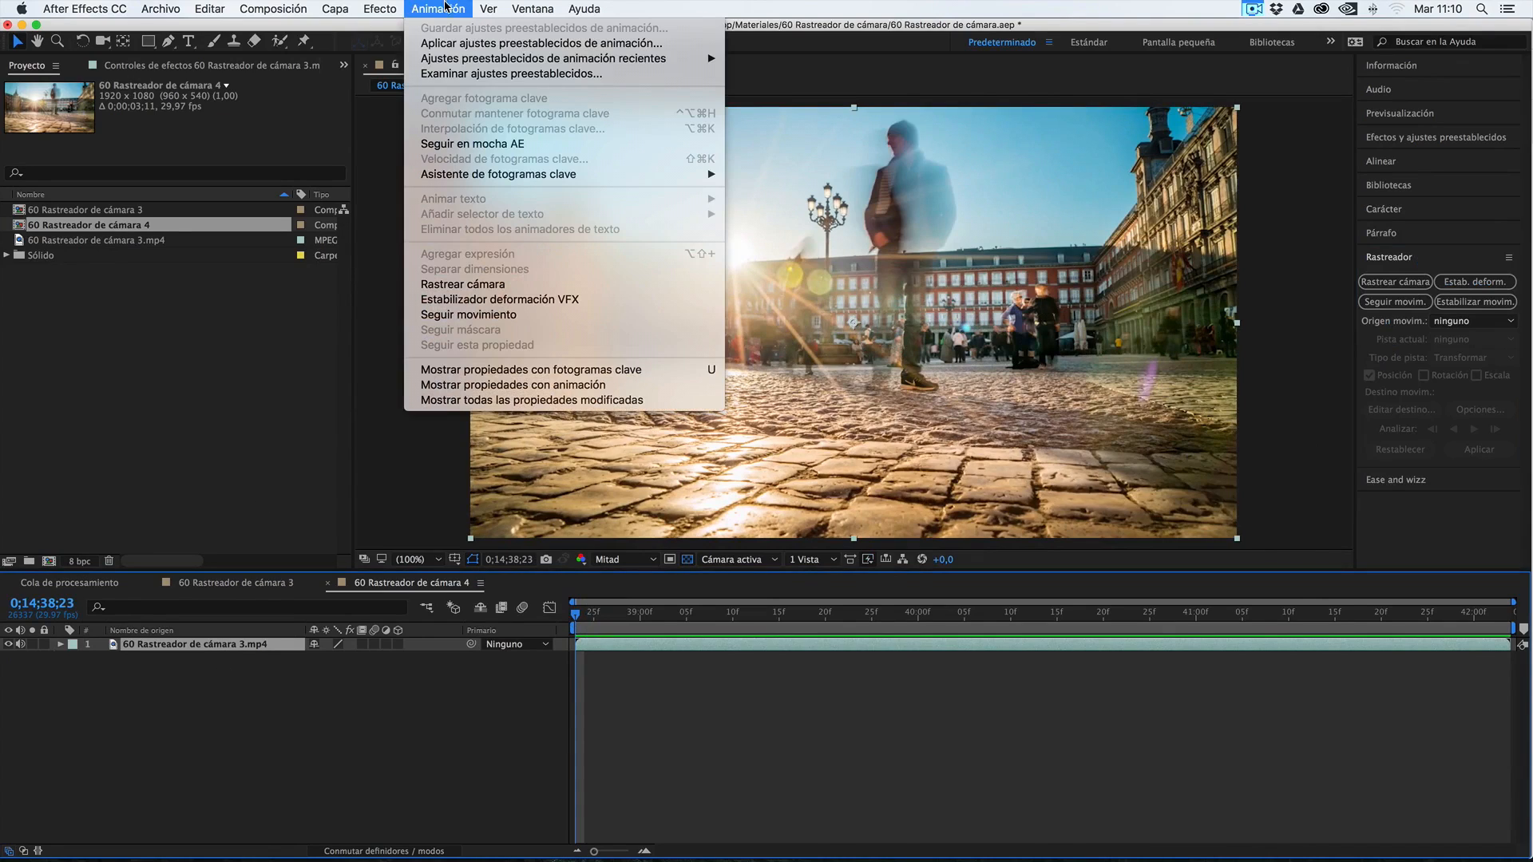
pyautogui.click(480, 285)
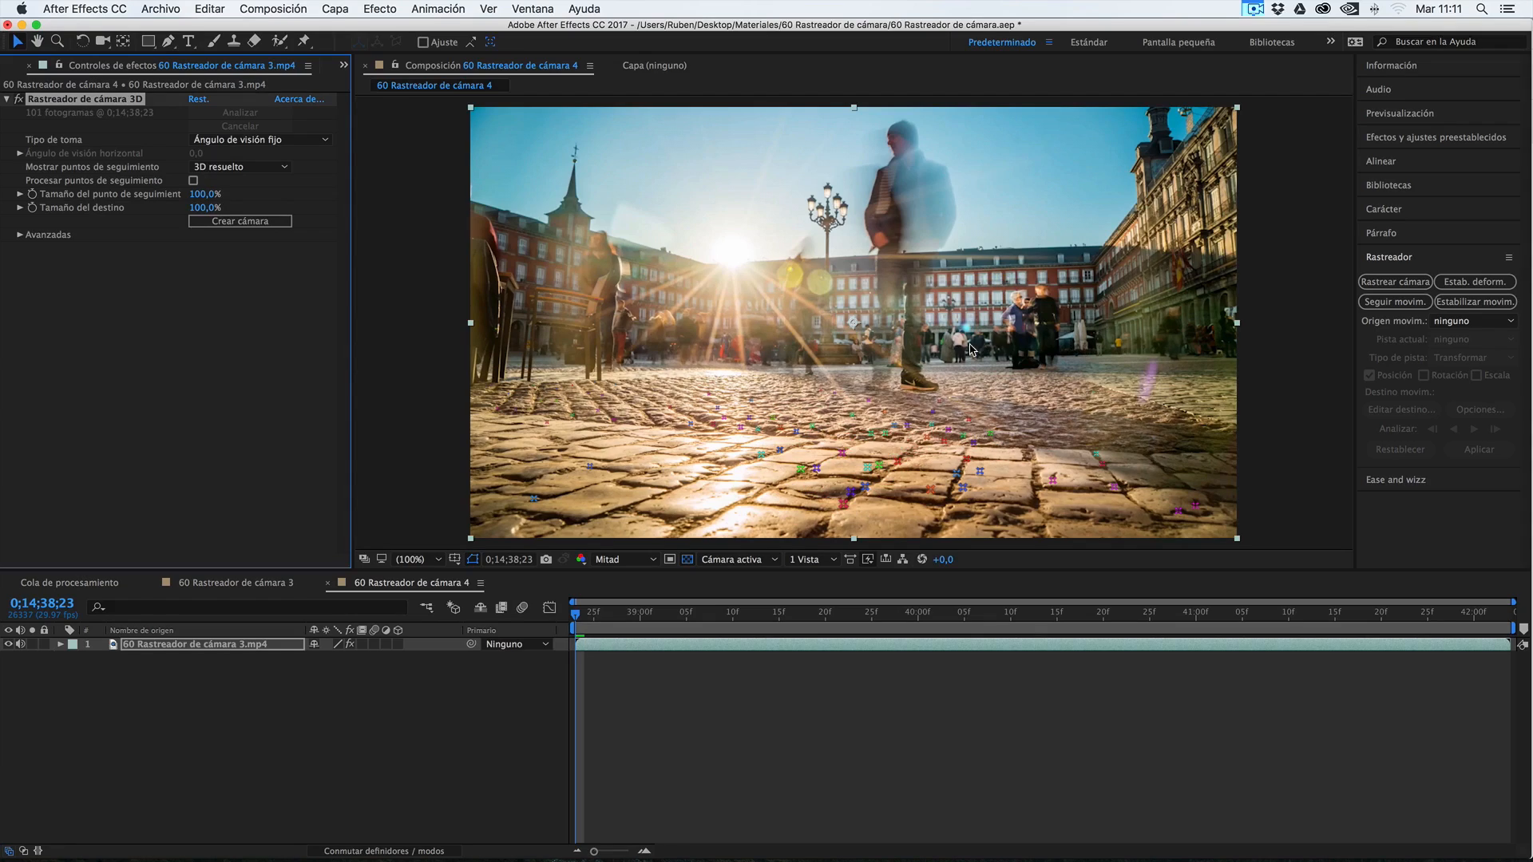
# Enable Análisis detallado in the camera tracker's advanced settings, keeping Método de resolución at Detección automática
pyautogui.click(20, 237)
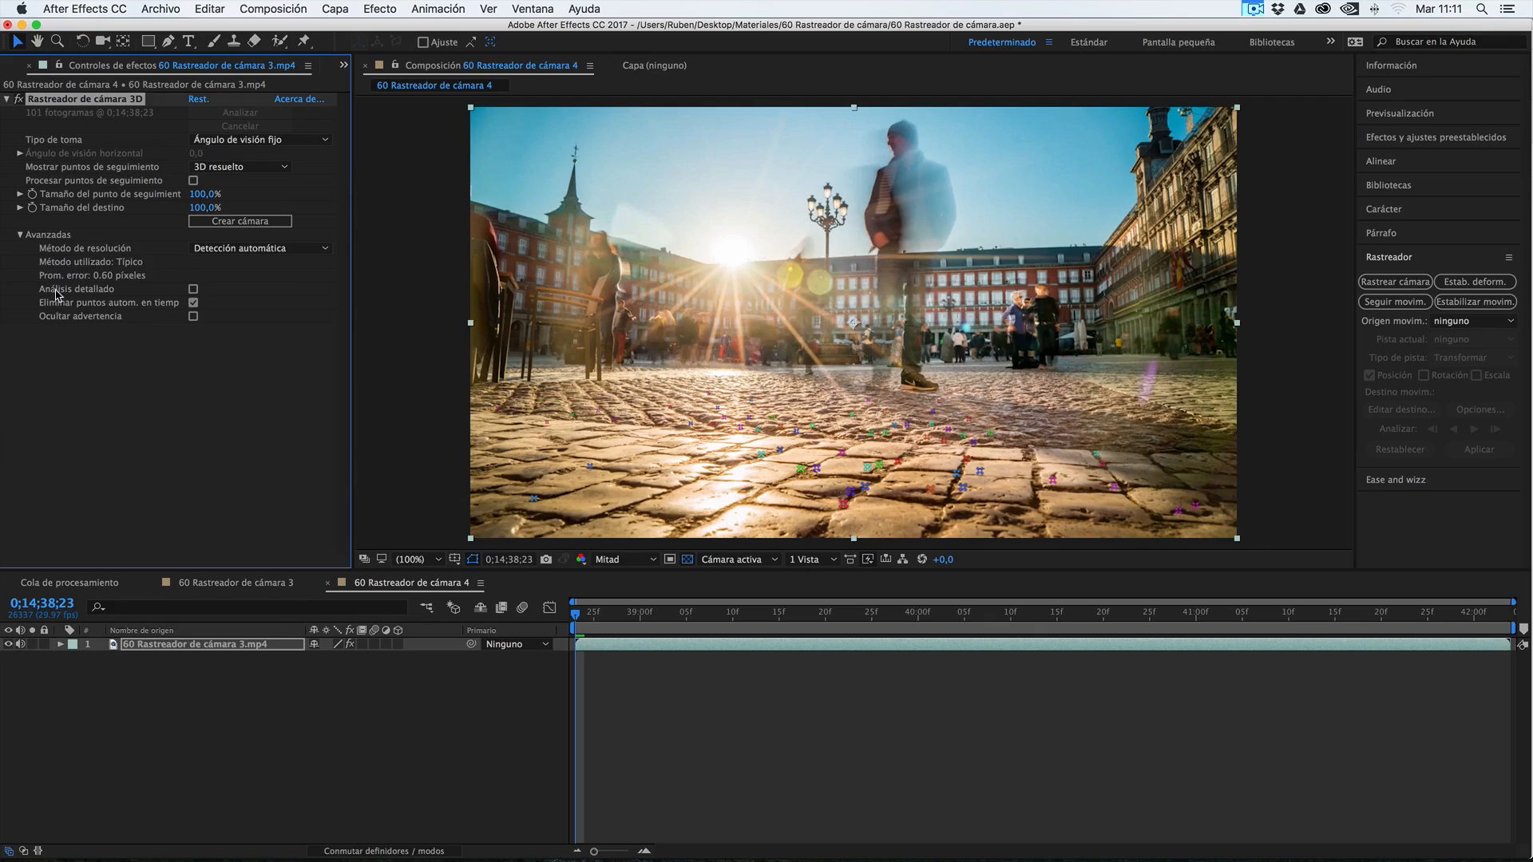
pyautogui.click(193, 290)
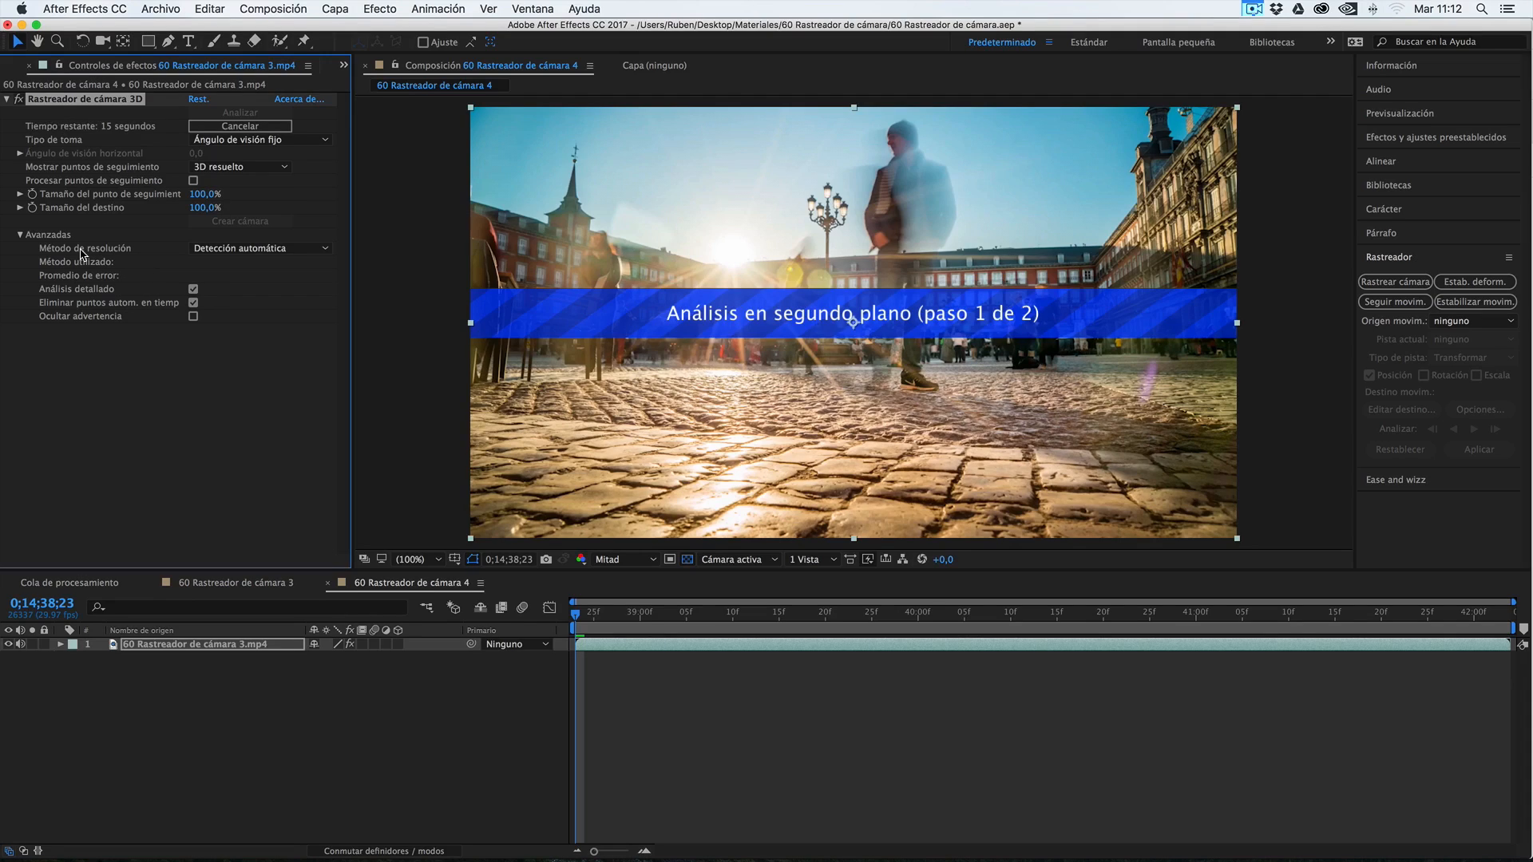
pyautogui.click(233, 251)
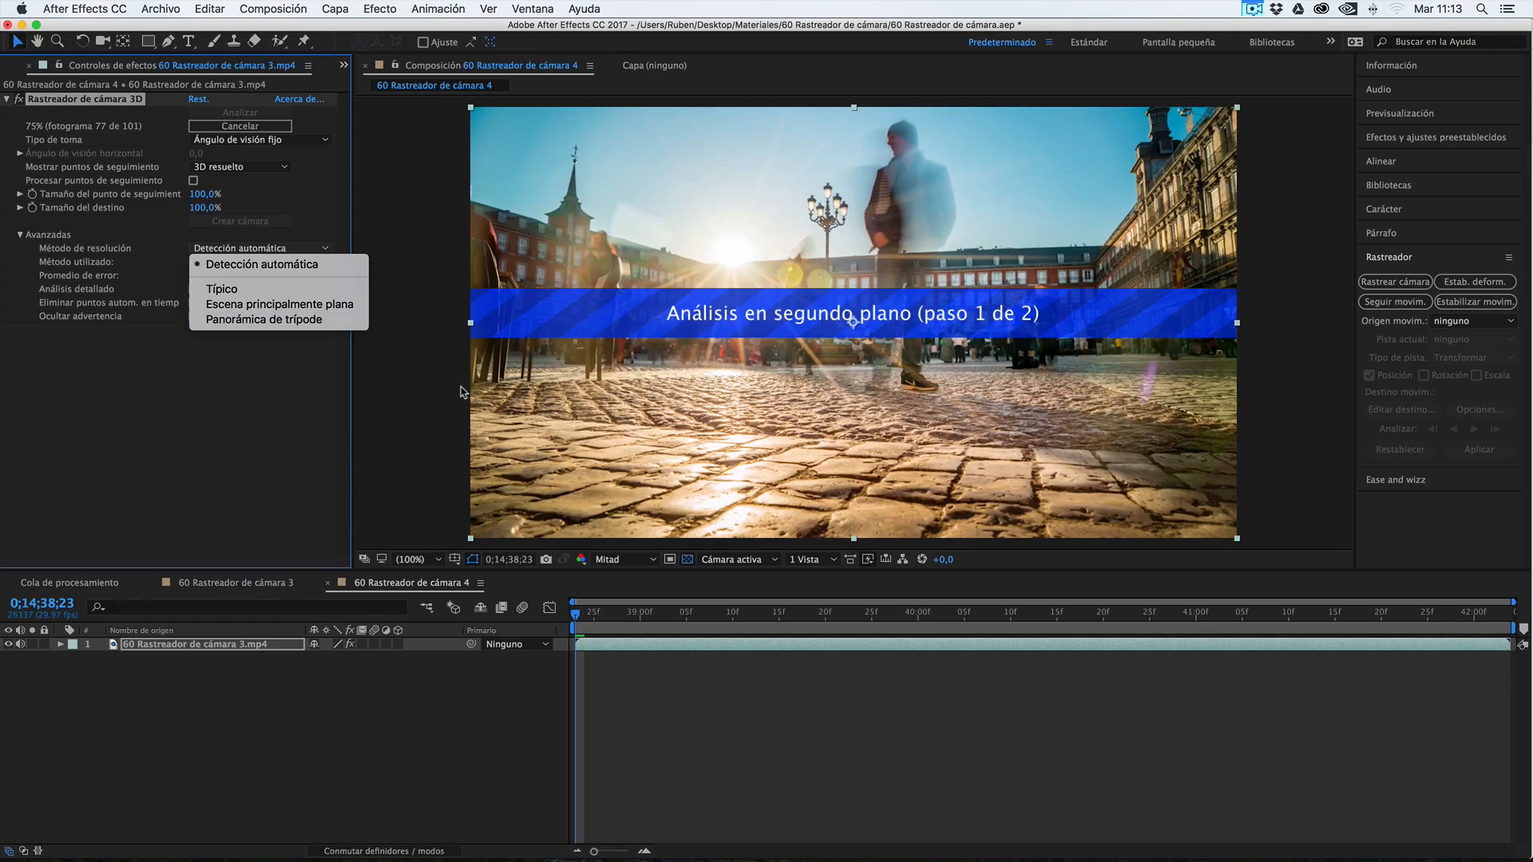
pyautogui.click(251, 273)
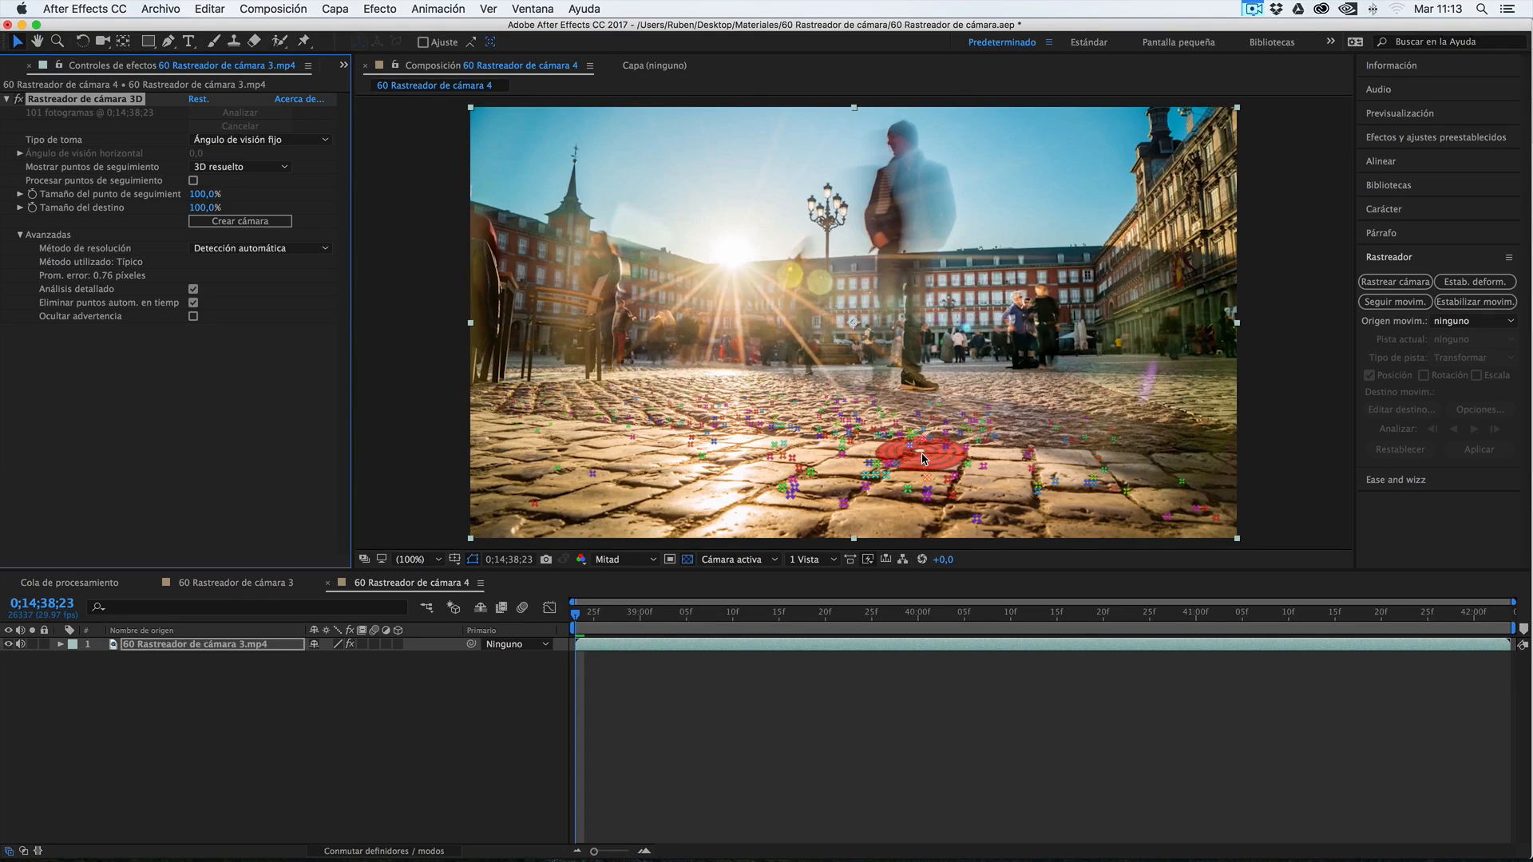
# Select a group of track points on the cobblestones and set Tamaño del destino to 175,0%
pyautogui.click(923, 459)
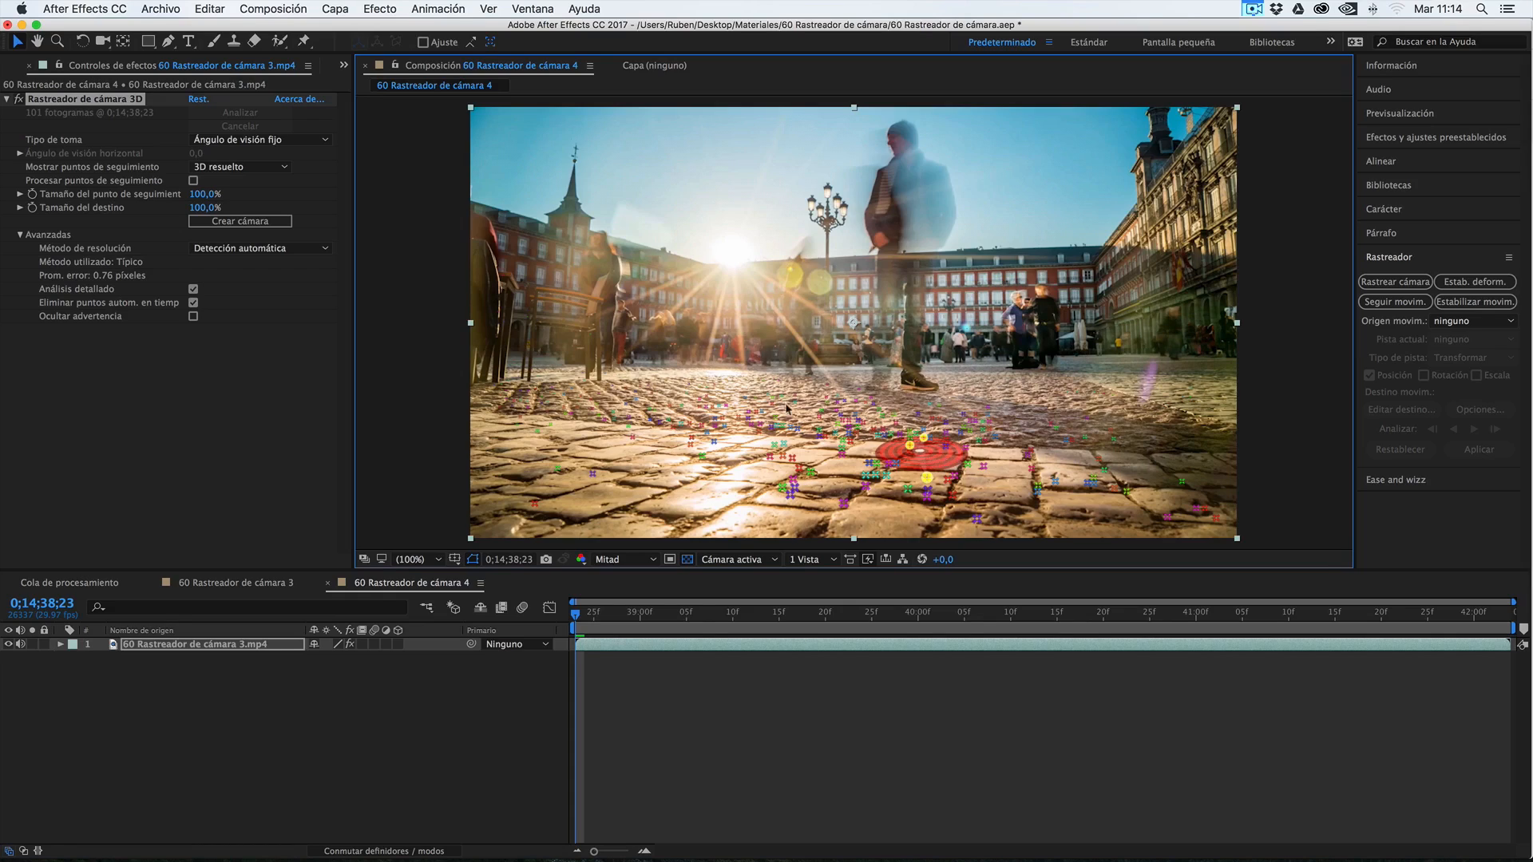
pyautogui.moveTo(196, 213); pyautogui.dragTo(289, 209)
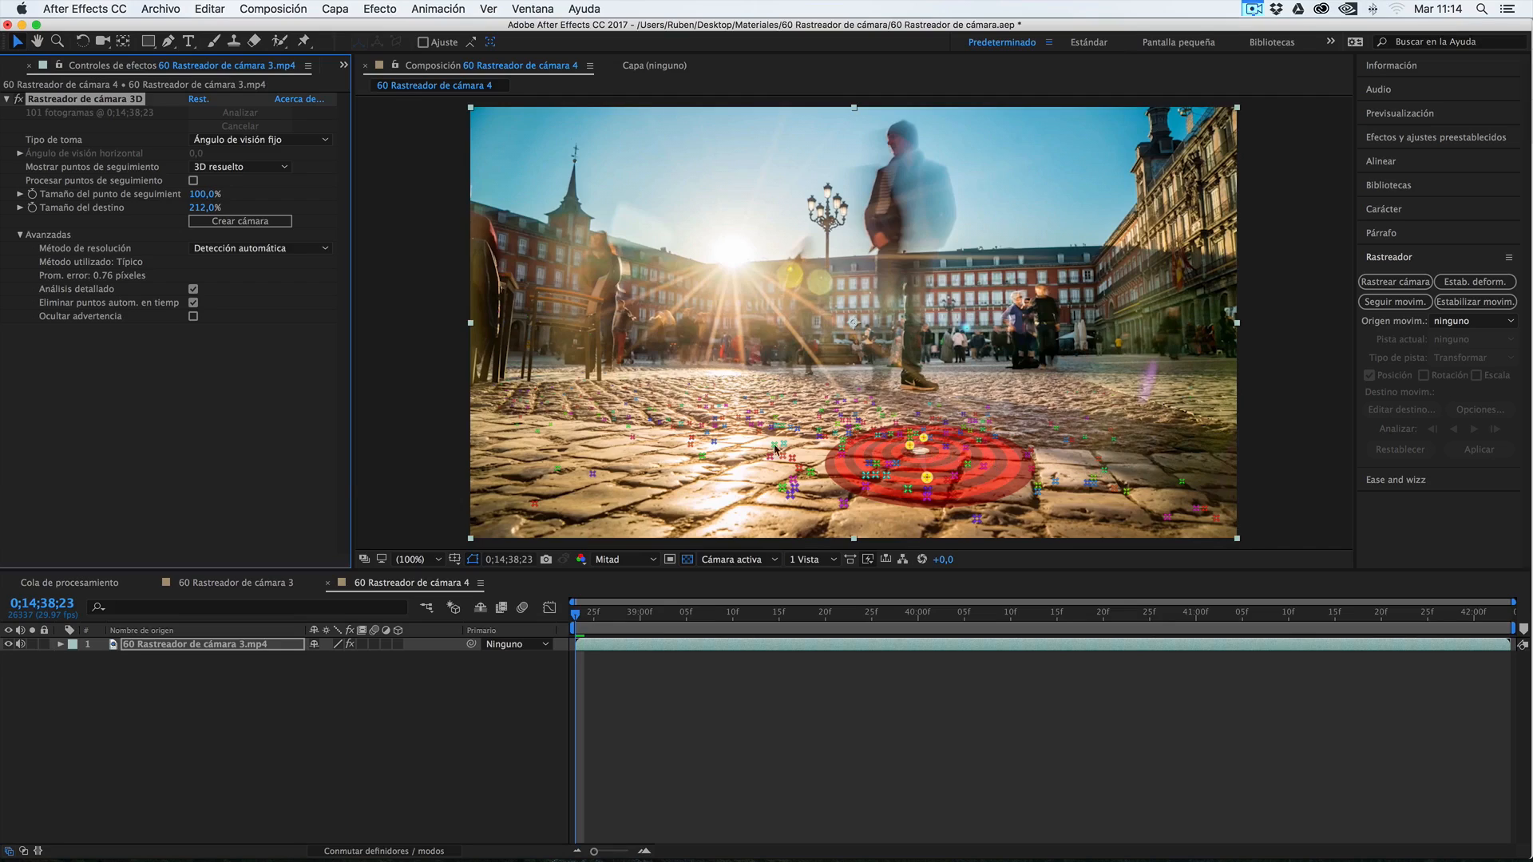
pyautogui.moveTo(206, 209)
pyautogui.mouseDown()
pyautogui.moveTo(163, 210)
pyautogui.moveTo(188, 210)
pyautogui.mouseUp()
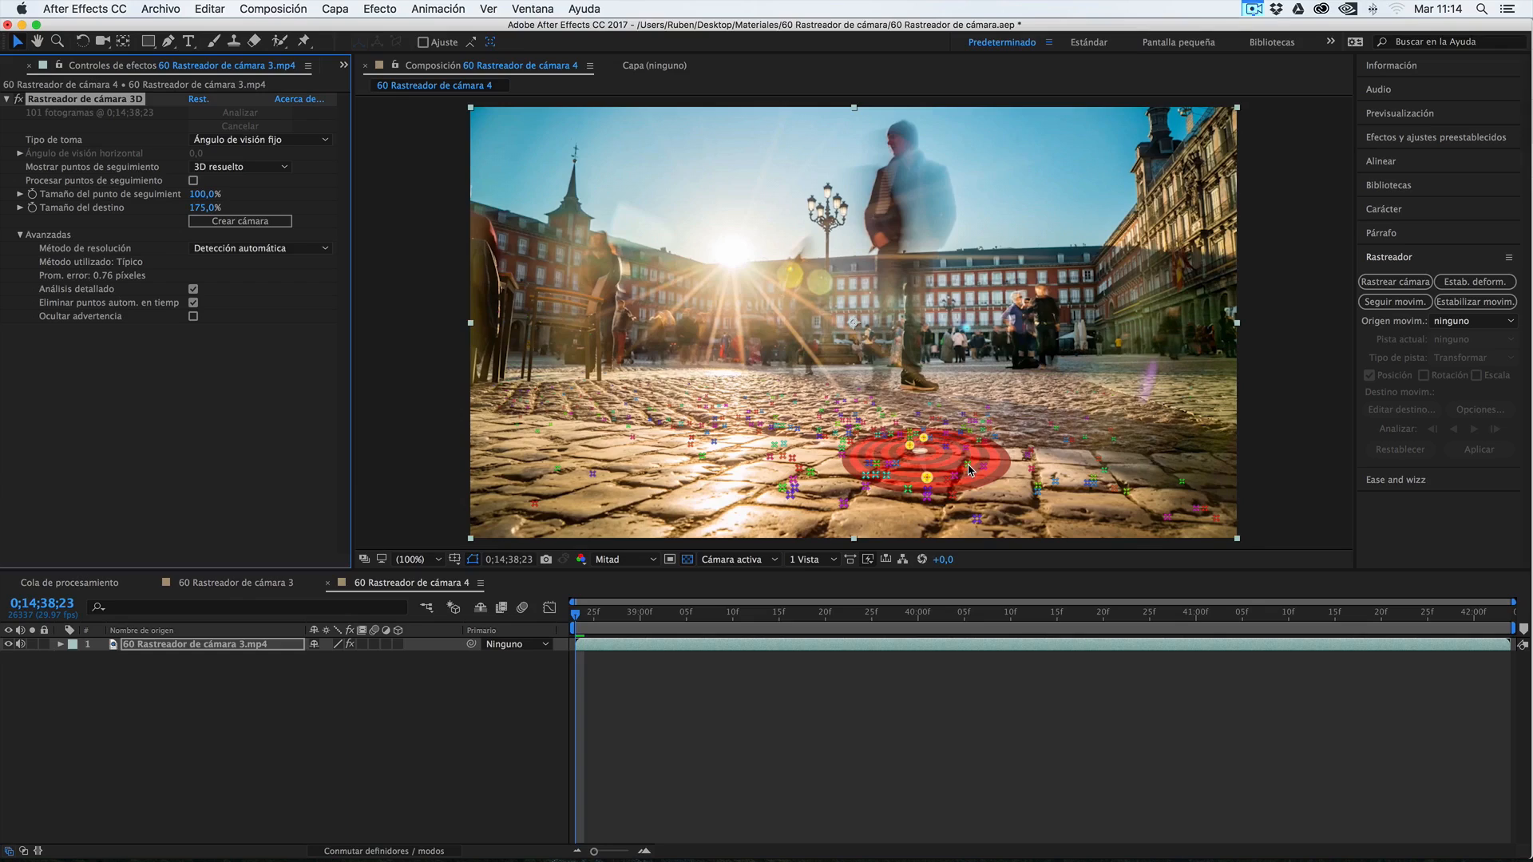
# Add several nearby paving track points to the selection, and replace it with a fresh group of three points on the cobblestones
pyautogui.press('shift')
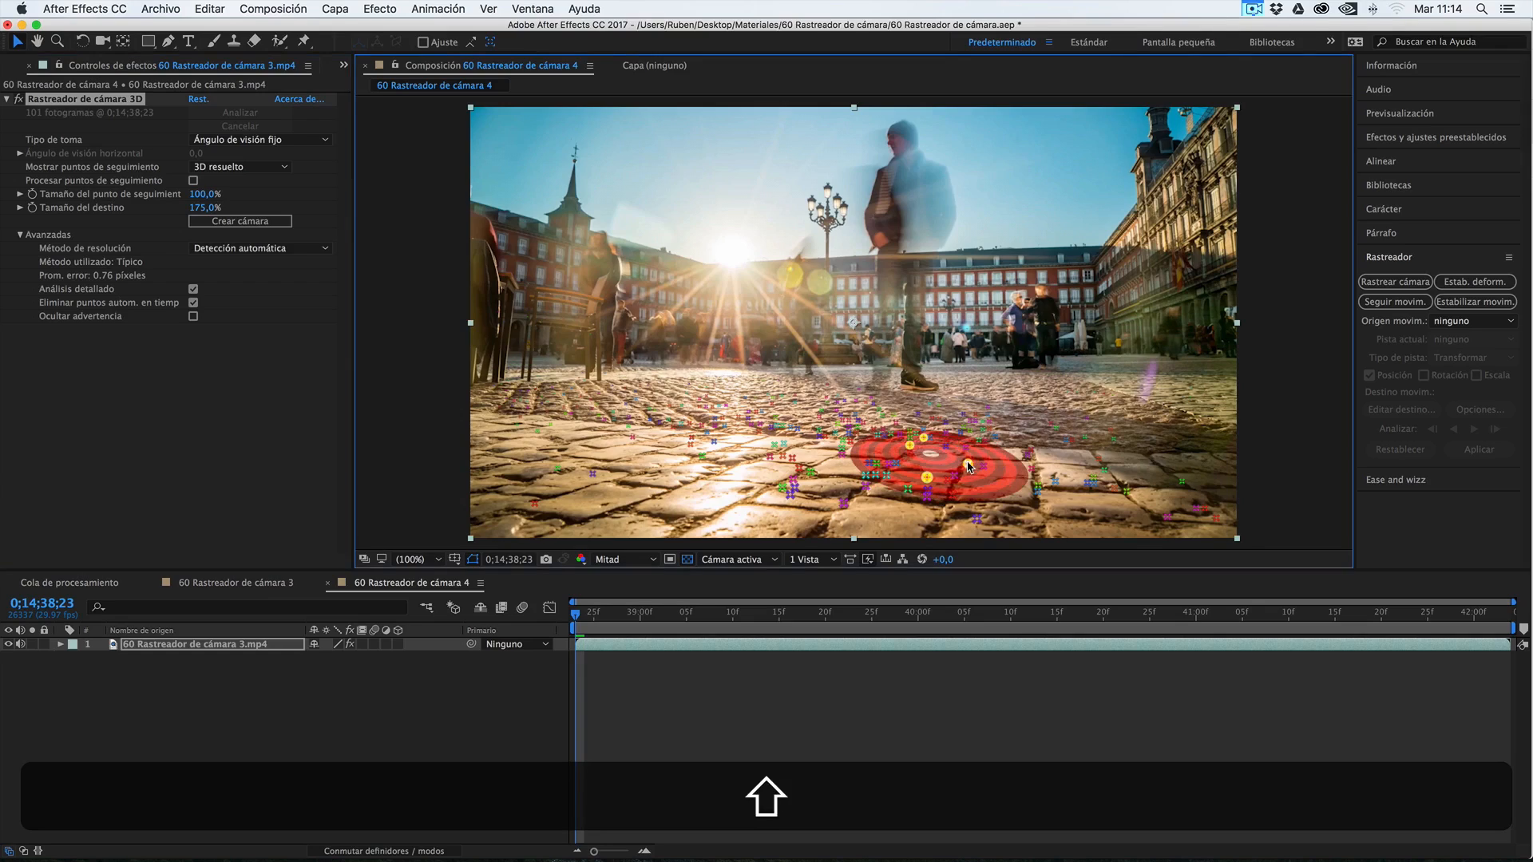
pyautogui.keyDown('shift'); pyautogui.click(860, 447); pyautogui.keyUp('shift')
pyautogui.keyDown('shift'); pyautogui.click(852, 442); pyautogui.keyUp('shift')
pyautogui.keyDown('shift'); pyautogui.click(877, 437); pyautogui.keyUp('shift')
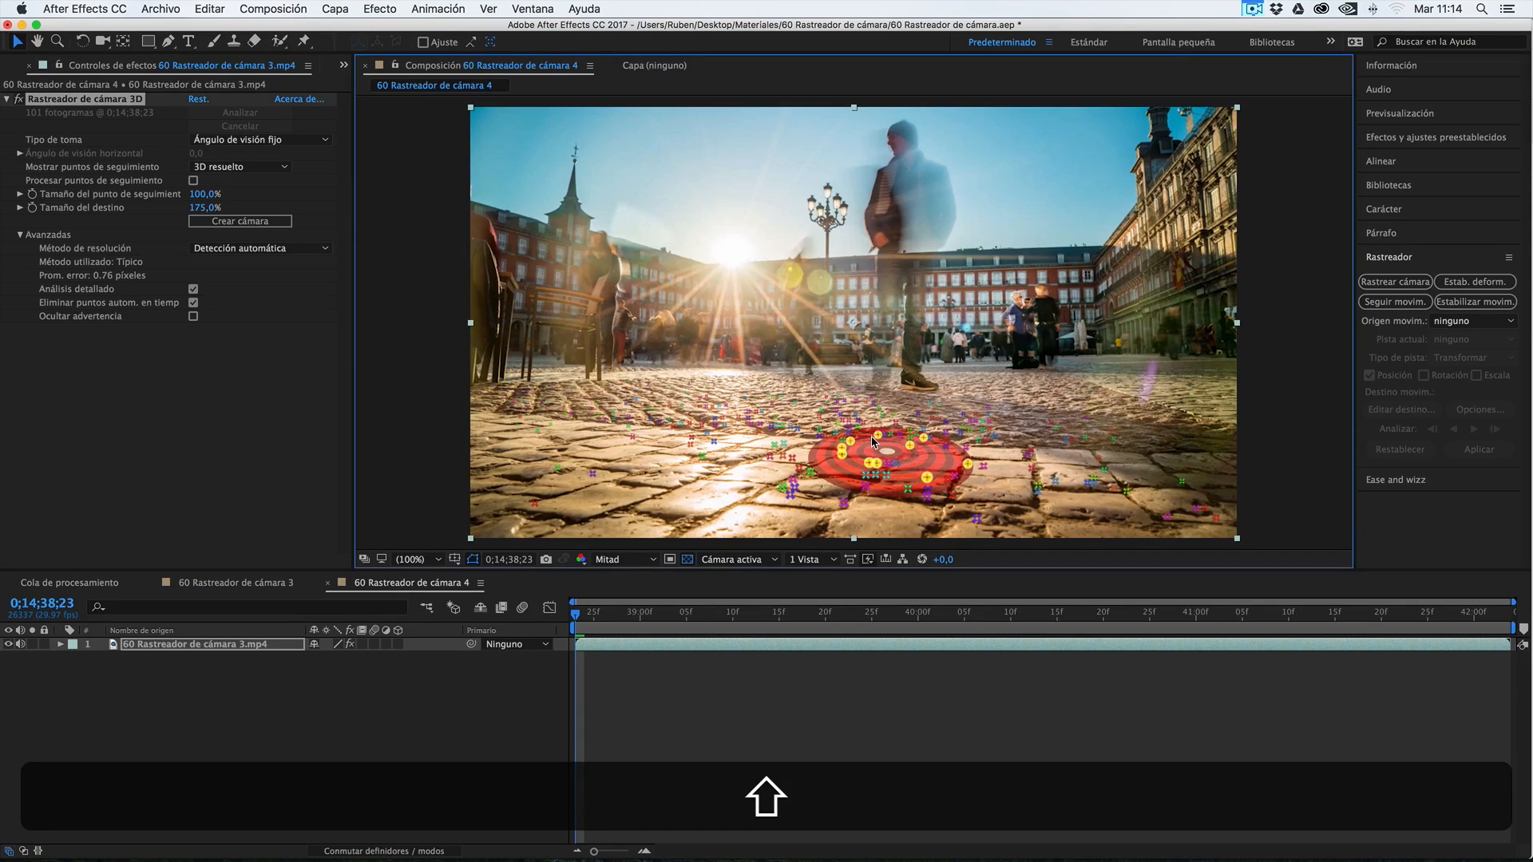
pyautogui.click(872, 441)
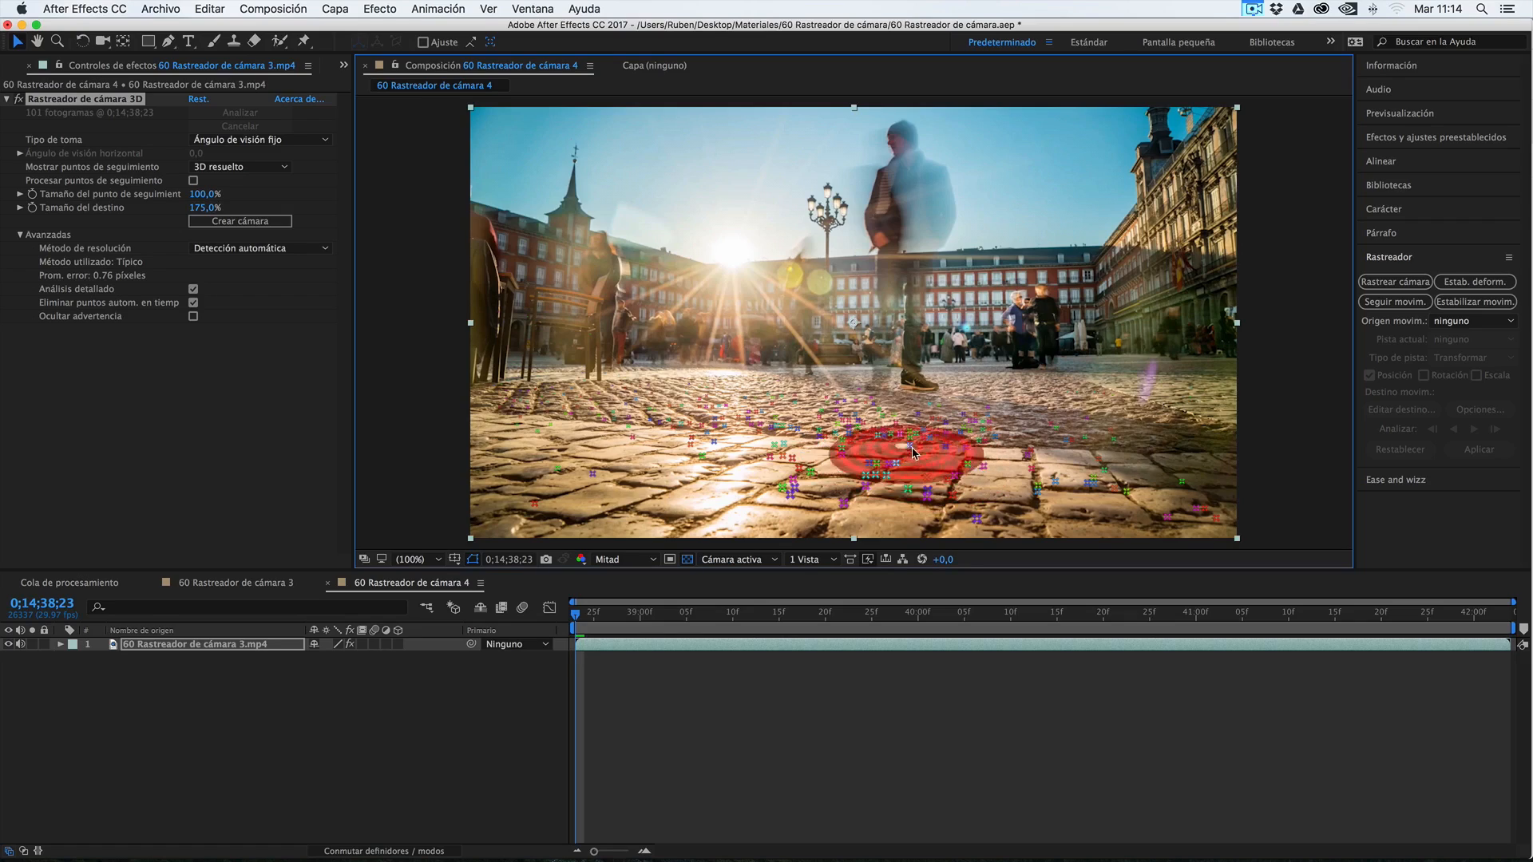
pyautogui.click(903, 461)
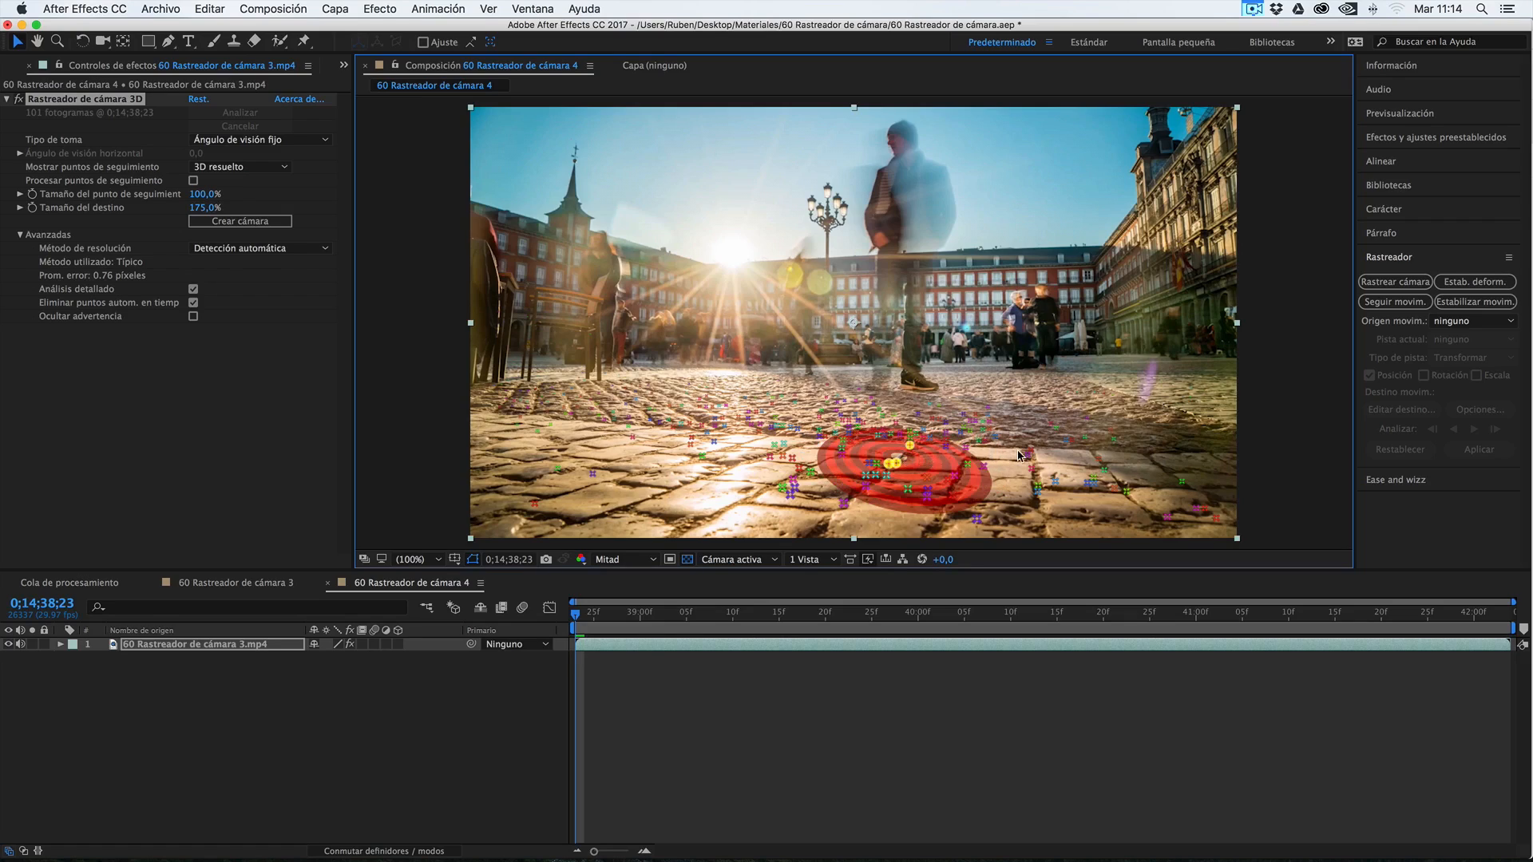
# Select a group of three cobblestone track points and set it as the ground plane and origin (Definir plano de tierra y origen)
pyautogui.click(1016, 449)
pyautogui.click(922, 451)
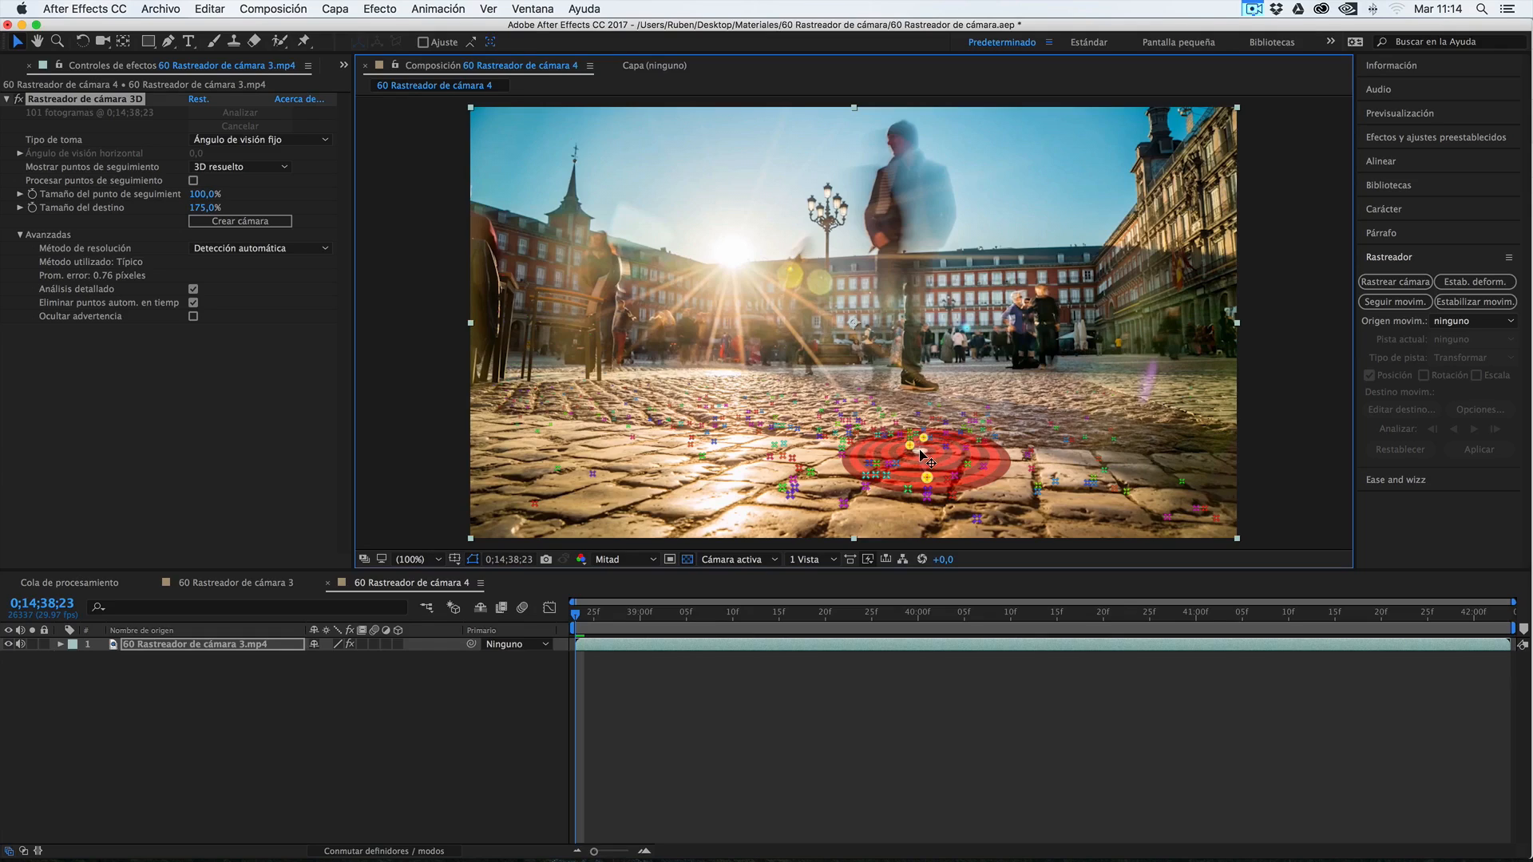
pyautogui.rightClick(921, 452)
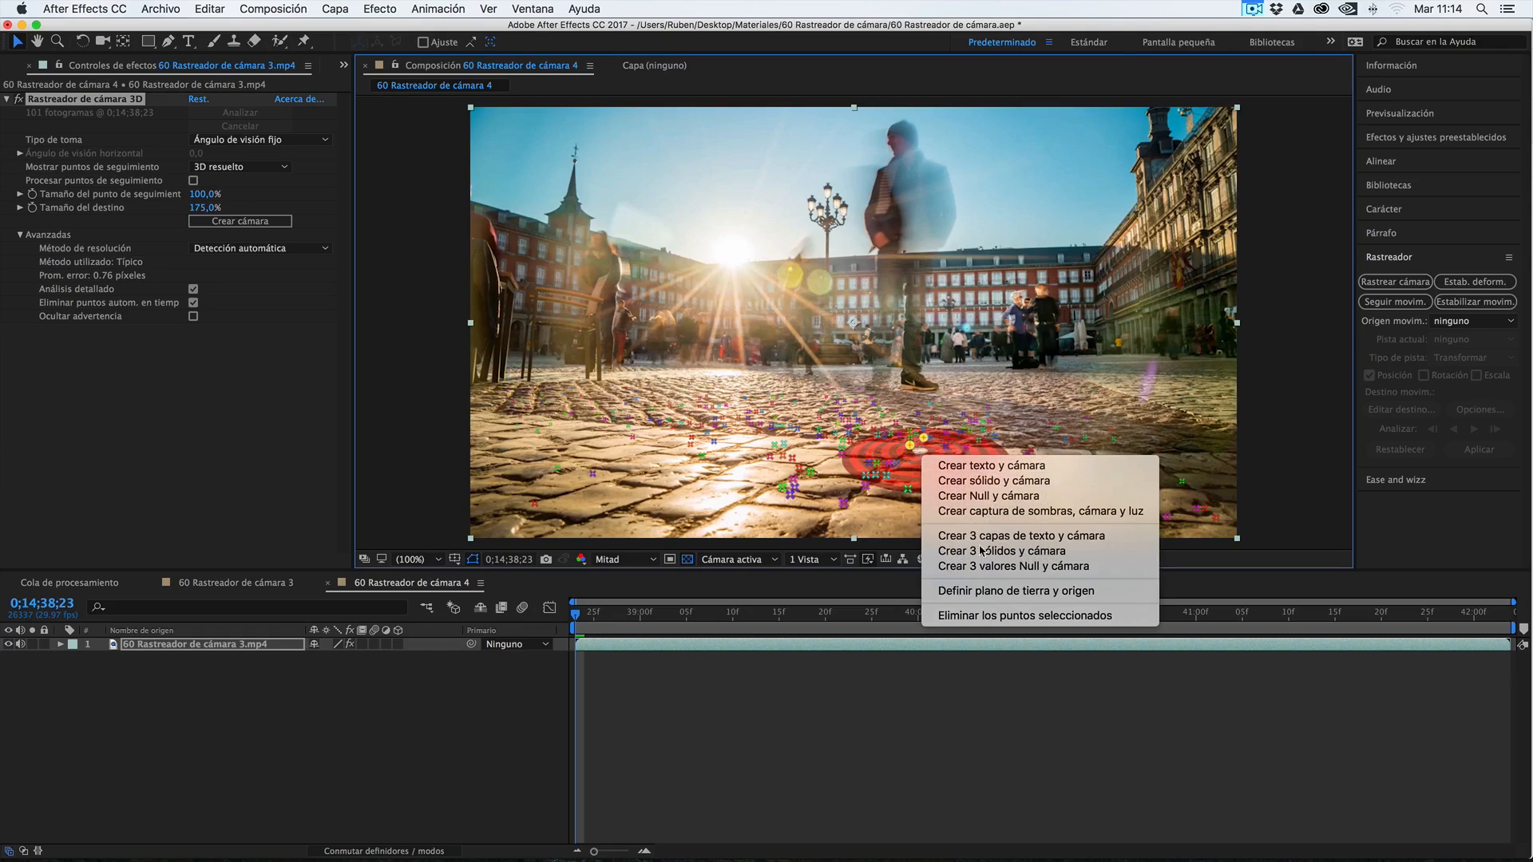
pyautogui.click(1000, 598)
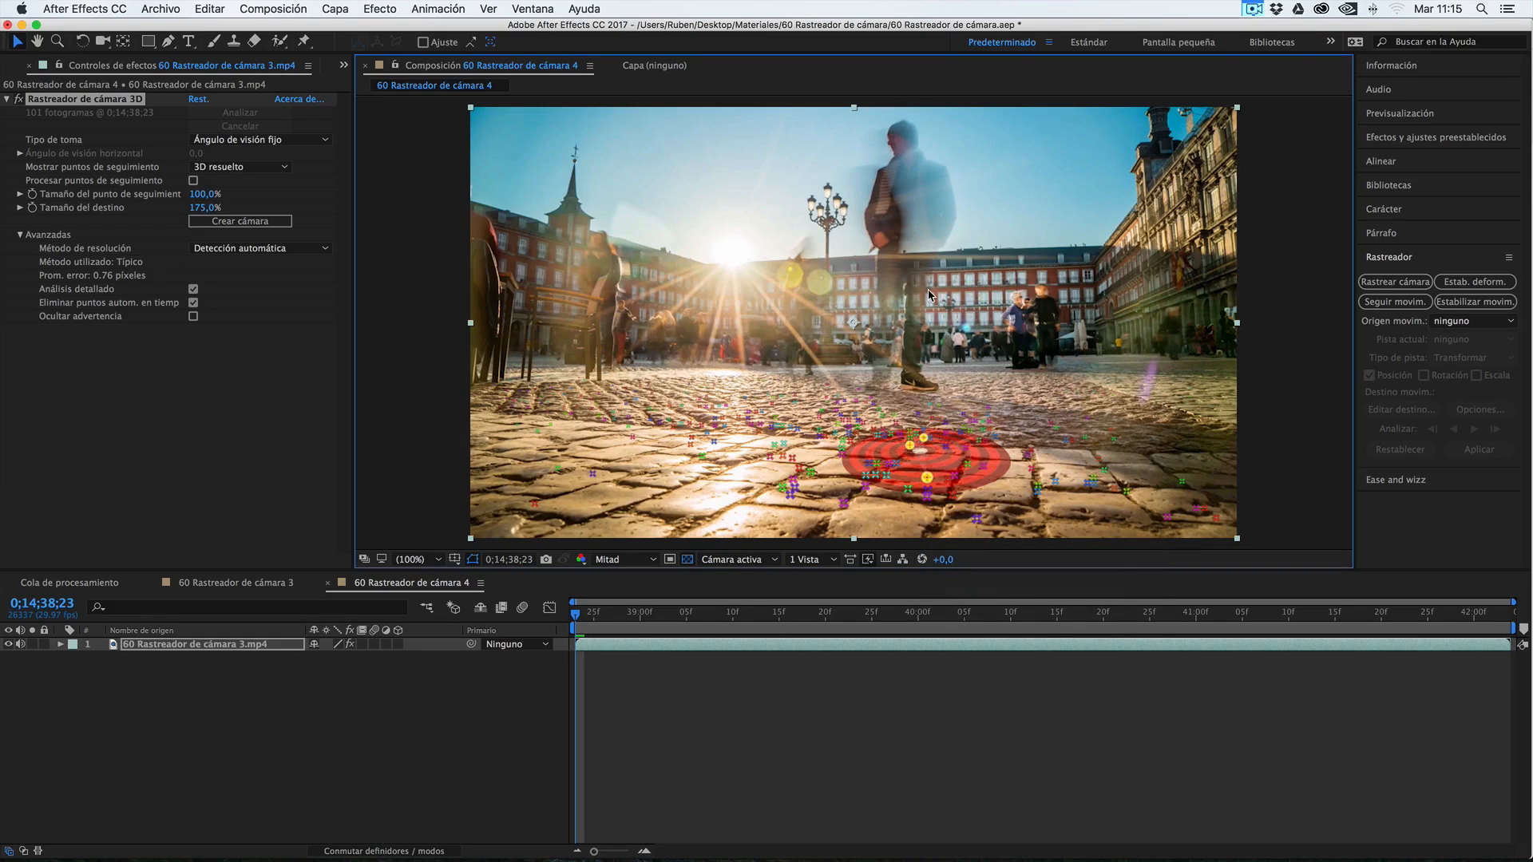
# Create a test solid and camera from the selected ground points, check the tracking over several frames, and remove both layers
pyautogui.rightClick(922, 454)
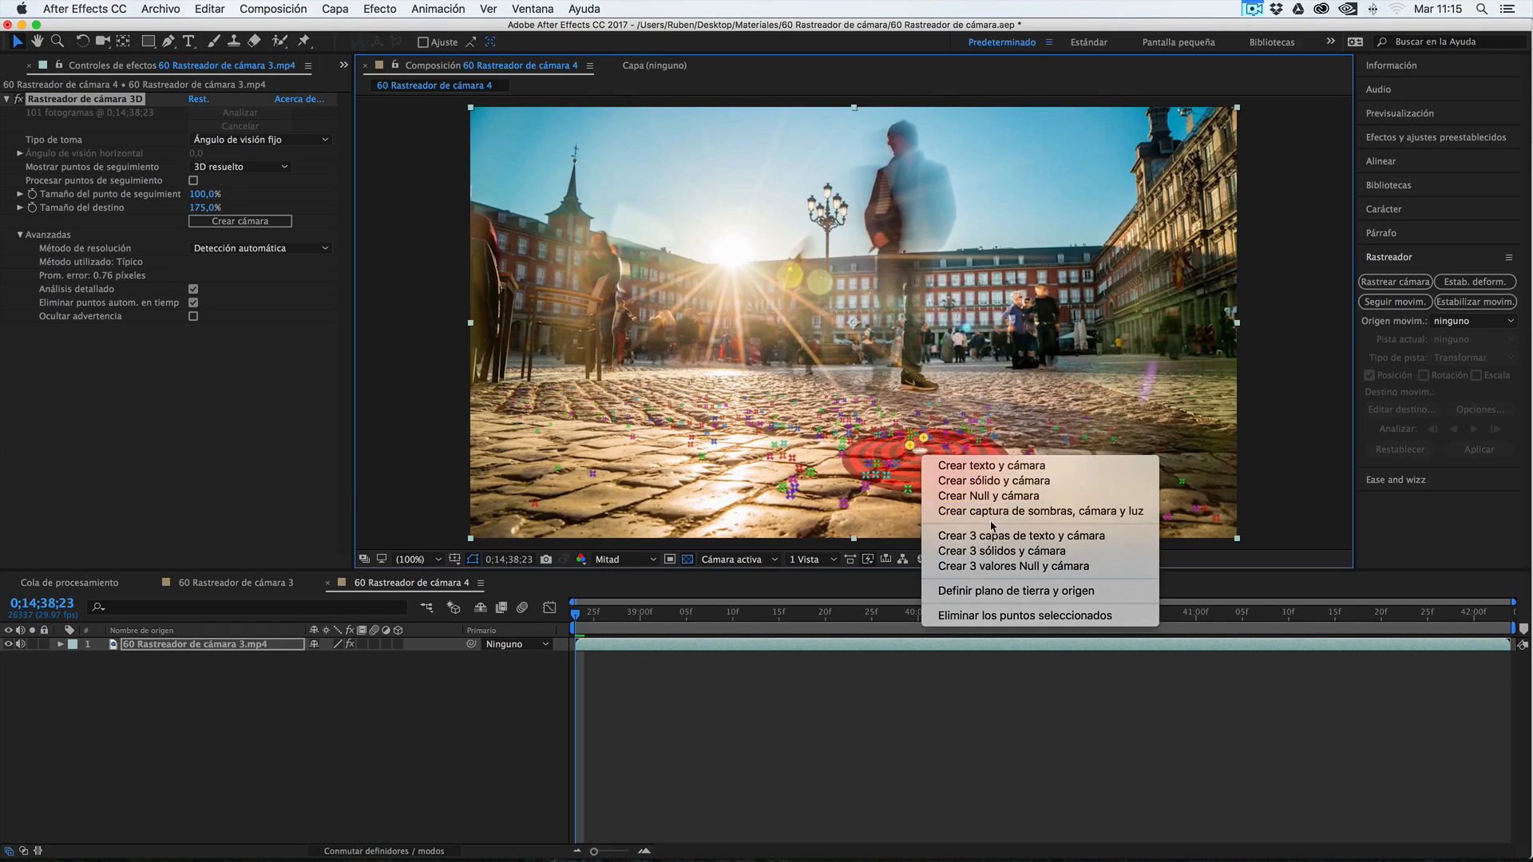
pyautogui.click(982, 482)
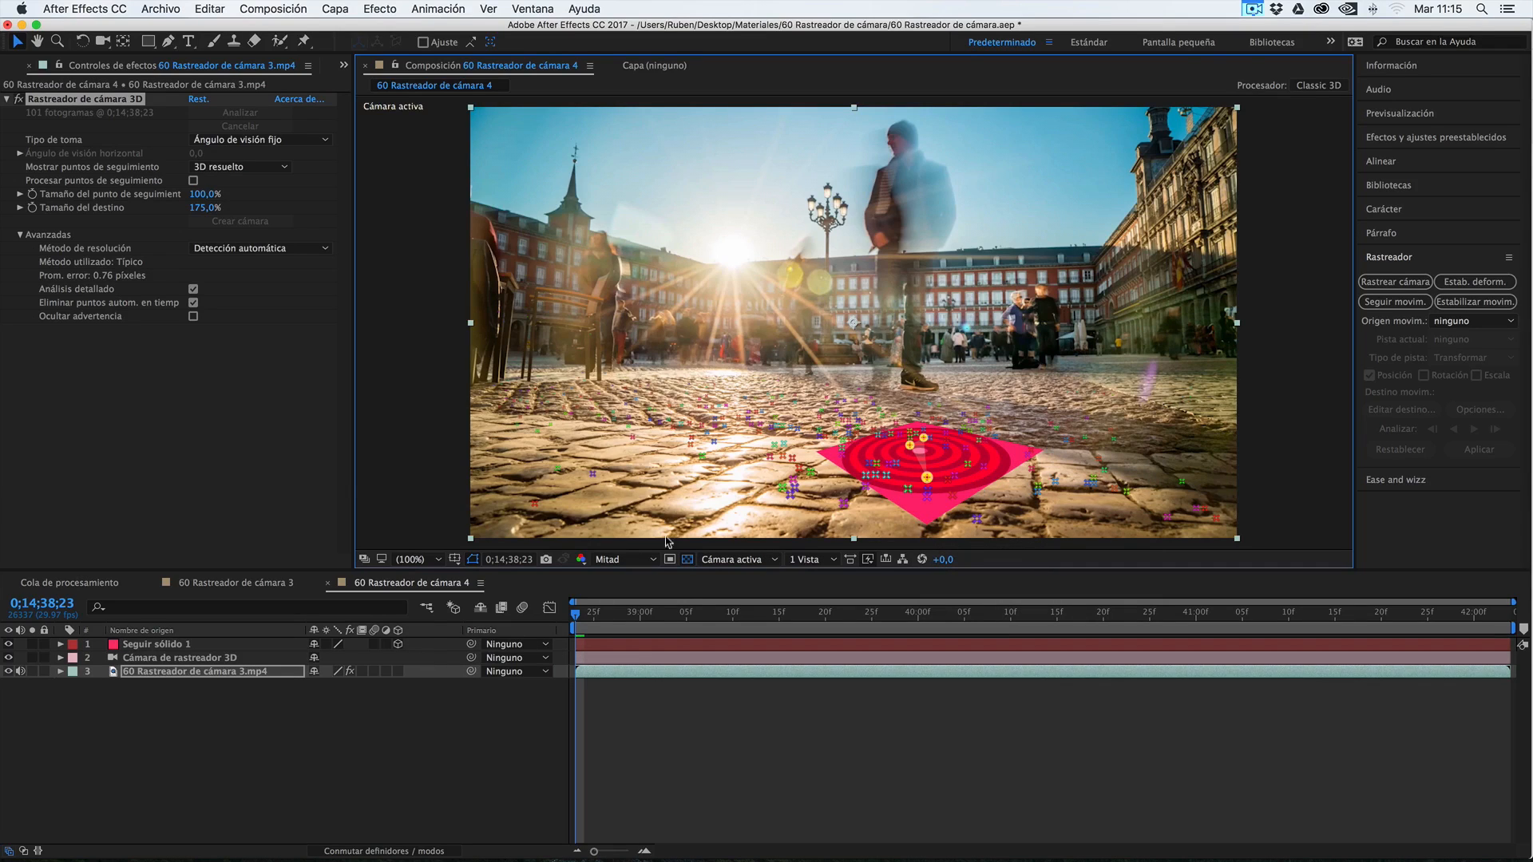
pyautogui.press('pagedown')
pyautogui.press('pagedown')
pyautogui.press('pagedown')
pyautogui.press('pagedown')
pyautogui.moveTo(623, 616); pyautogui.dragTo(554, 635)
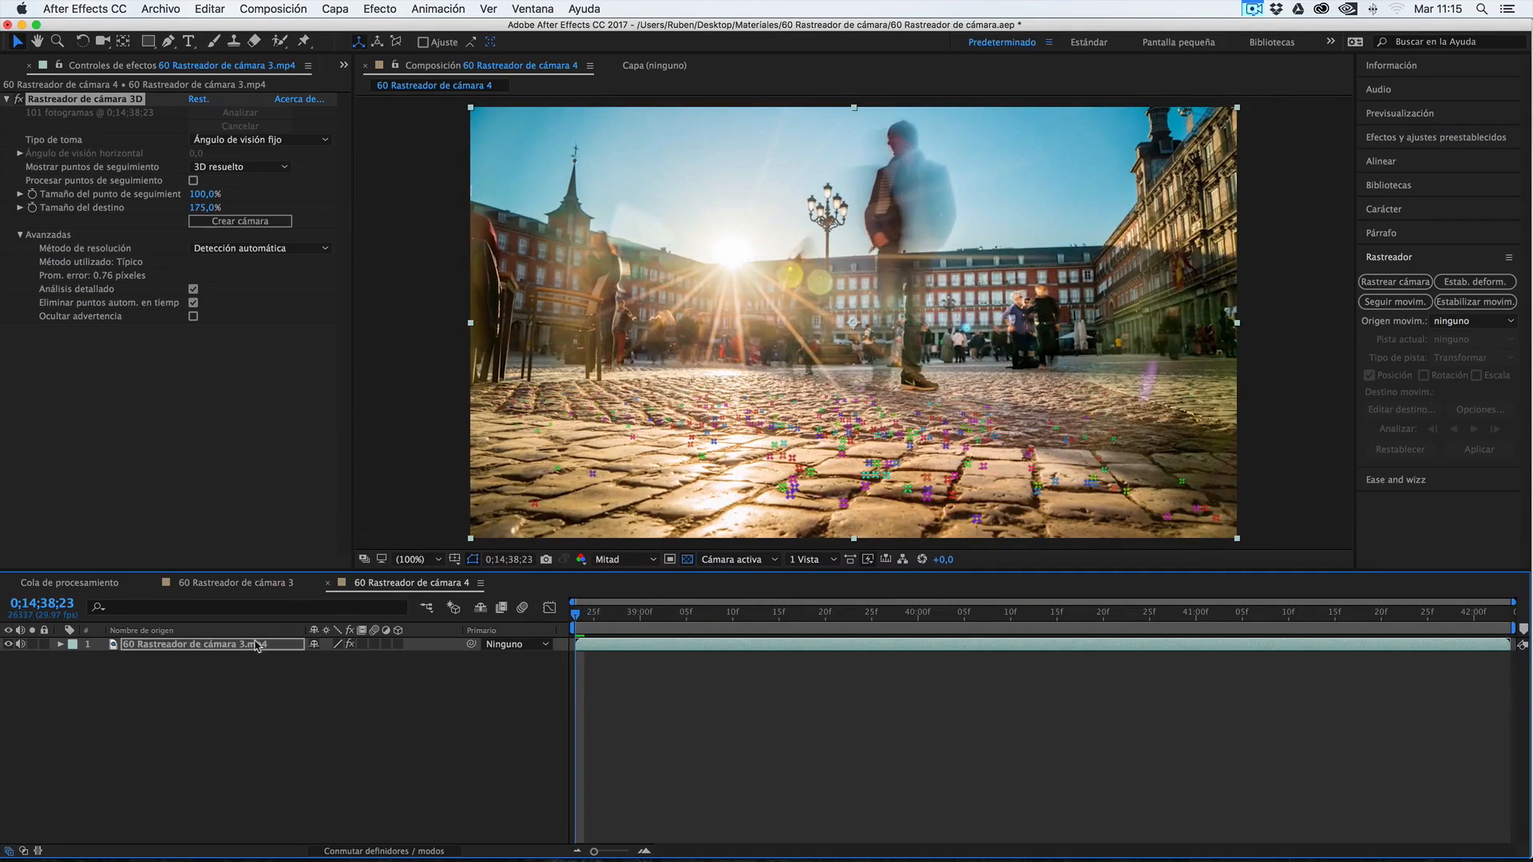
pyautogui.press('Delete')
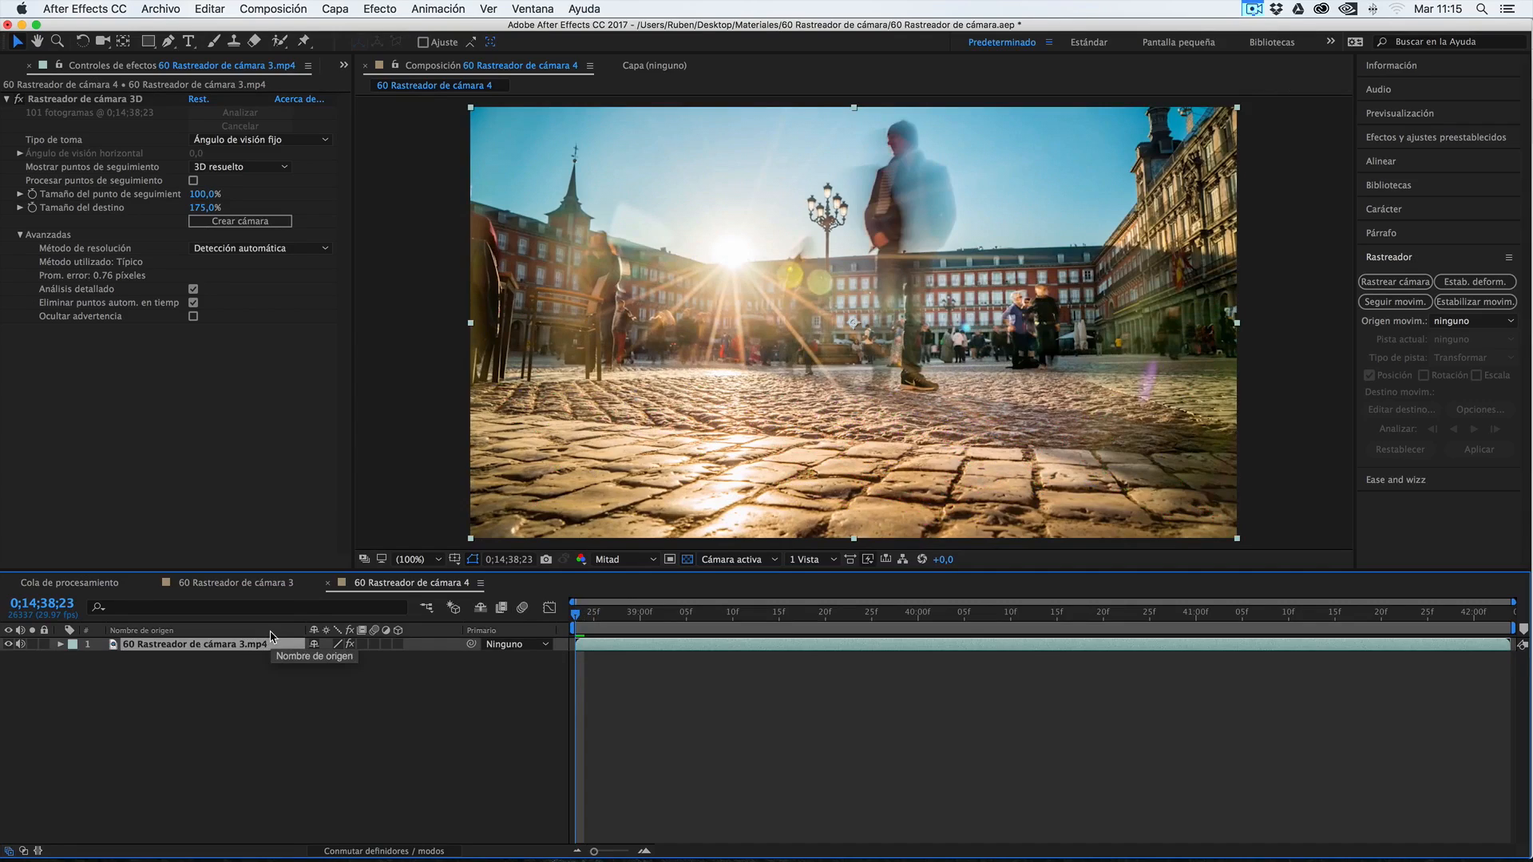
# Select three paving track points in the 3D camera tracker and create a shadow catcher, camera and light from them
pyautogui.click(193, 679)
pyautogui.click(181, 648)
pyautogui.click(142, 675)
pyautogui.click(143, 651)
pyautogui.click(61, 101)
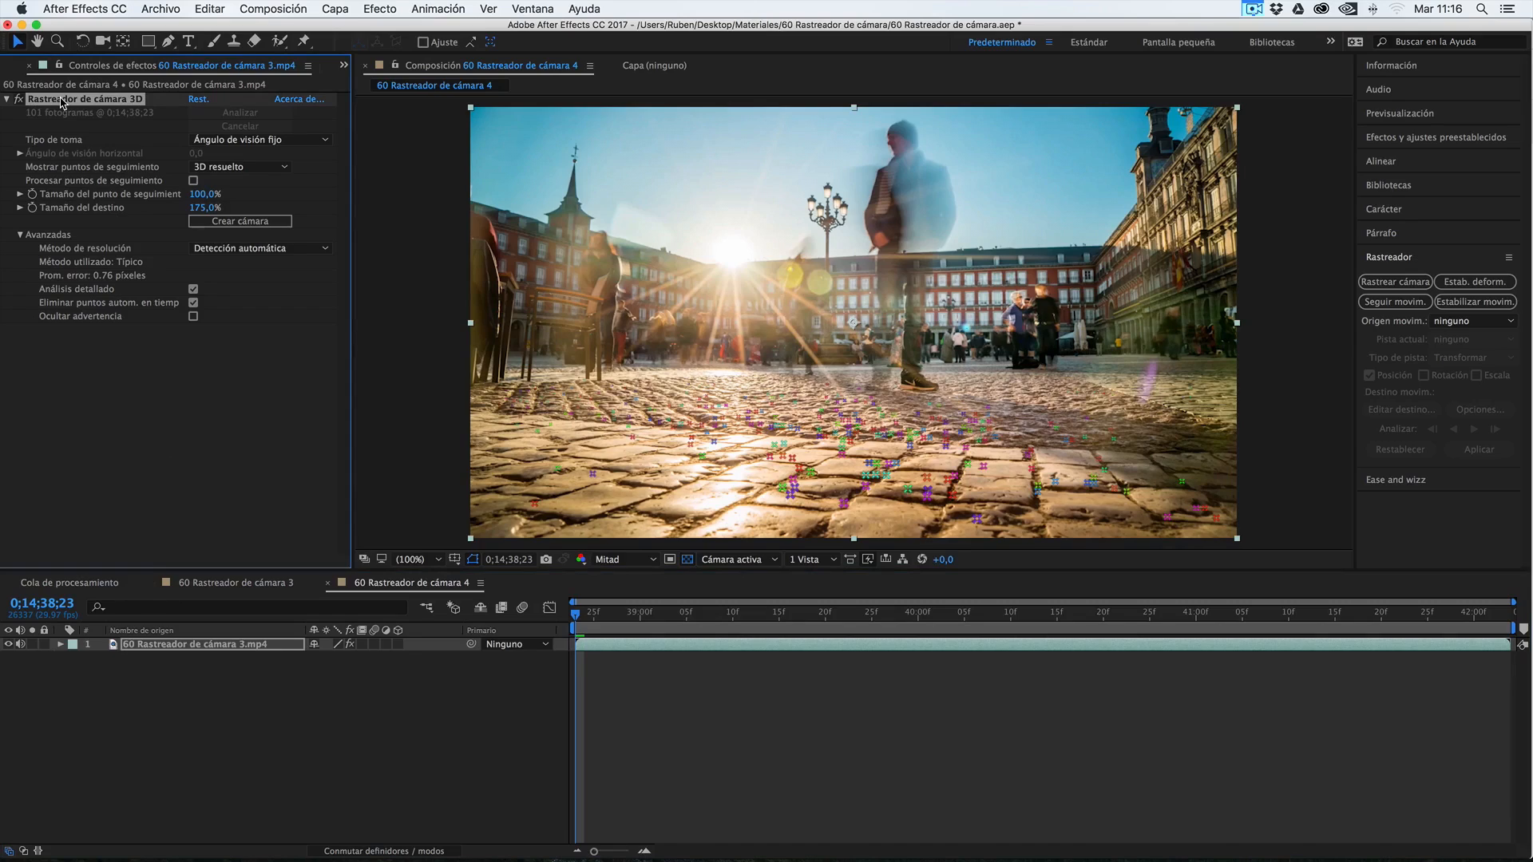
pyautogui.click(908, 457)
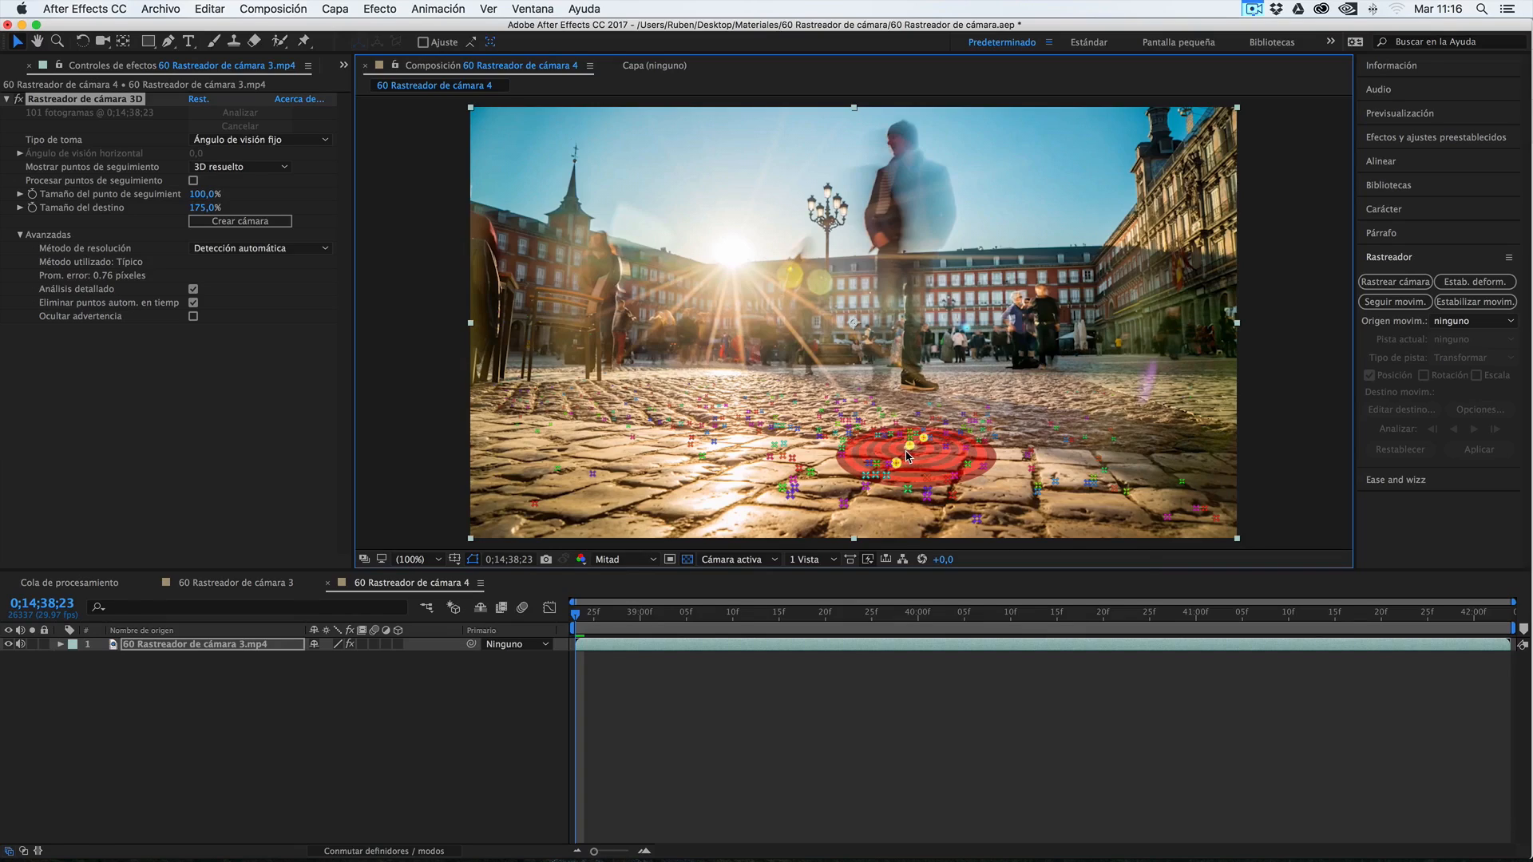
pyautogui.rightClick(908, 457)
pyautogui.click(983, 516)
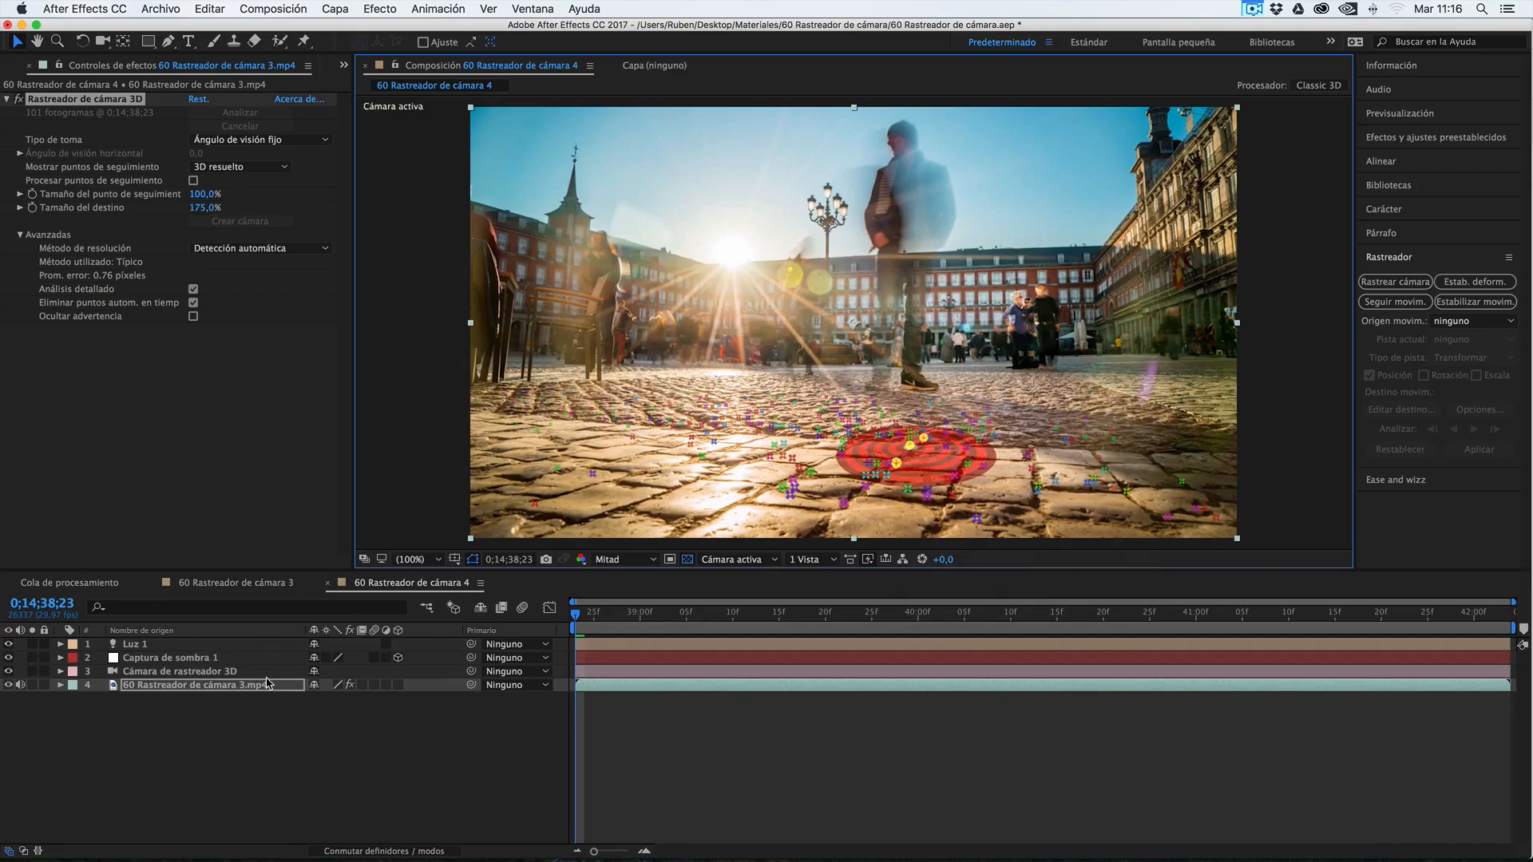
# Examine the new light, tracker camera and shadow catcher layers, including the shadow catcher's Opciones de material
pyautogui.click(149, 646)
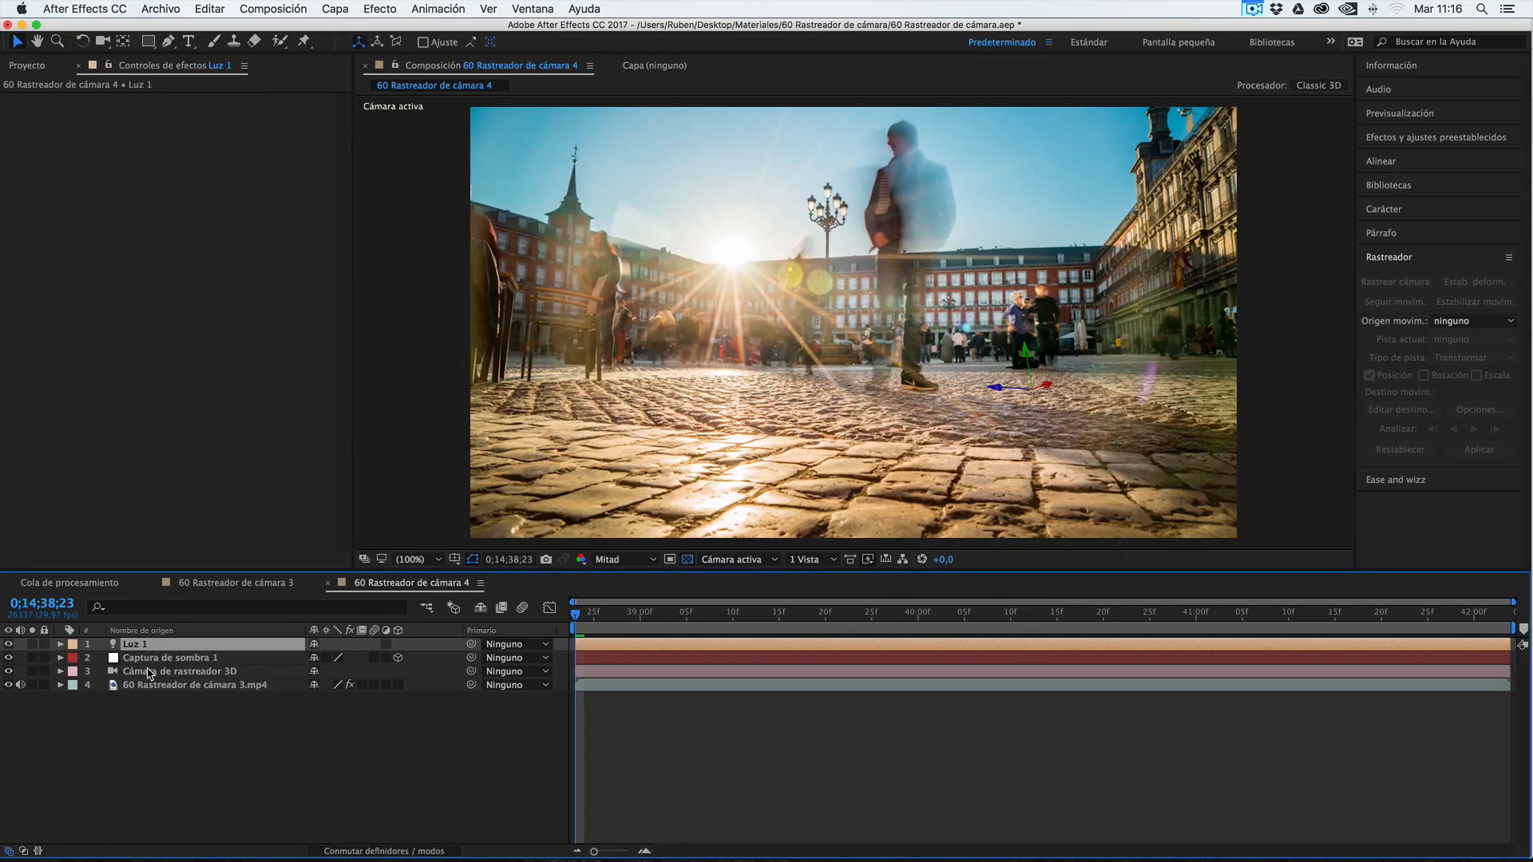
pyautogui.click(150, 674)
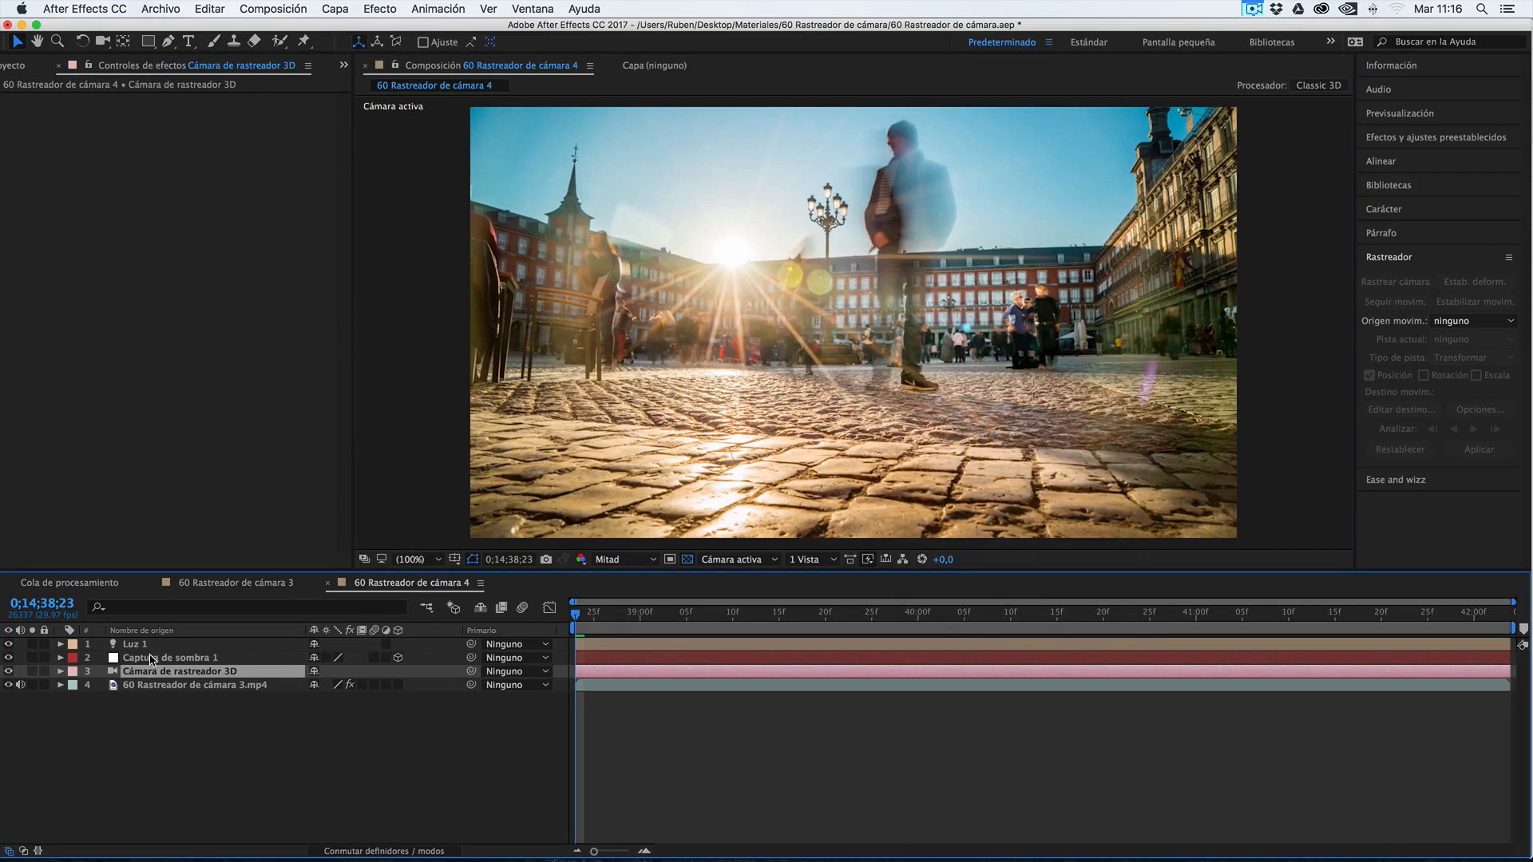
pyautogui.click(151, 658)
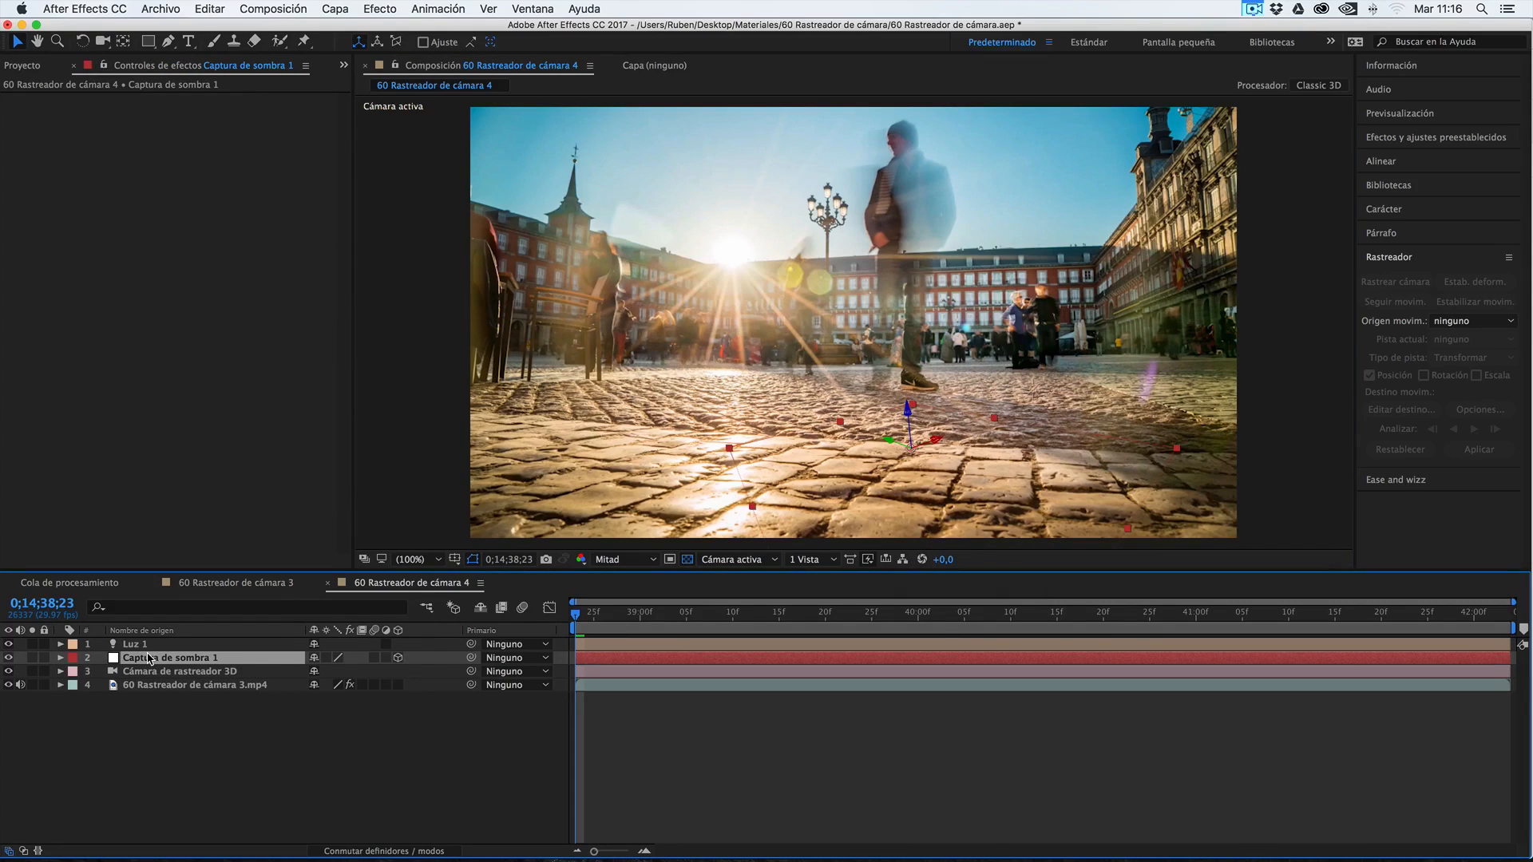
pyautogui.click(61, 658)
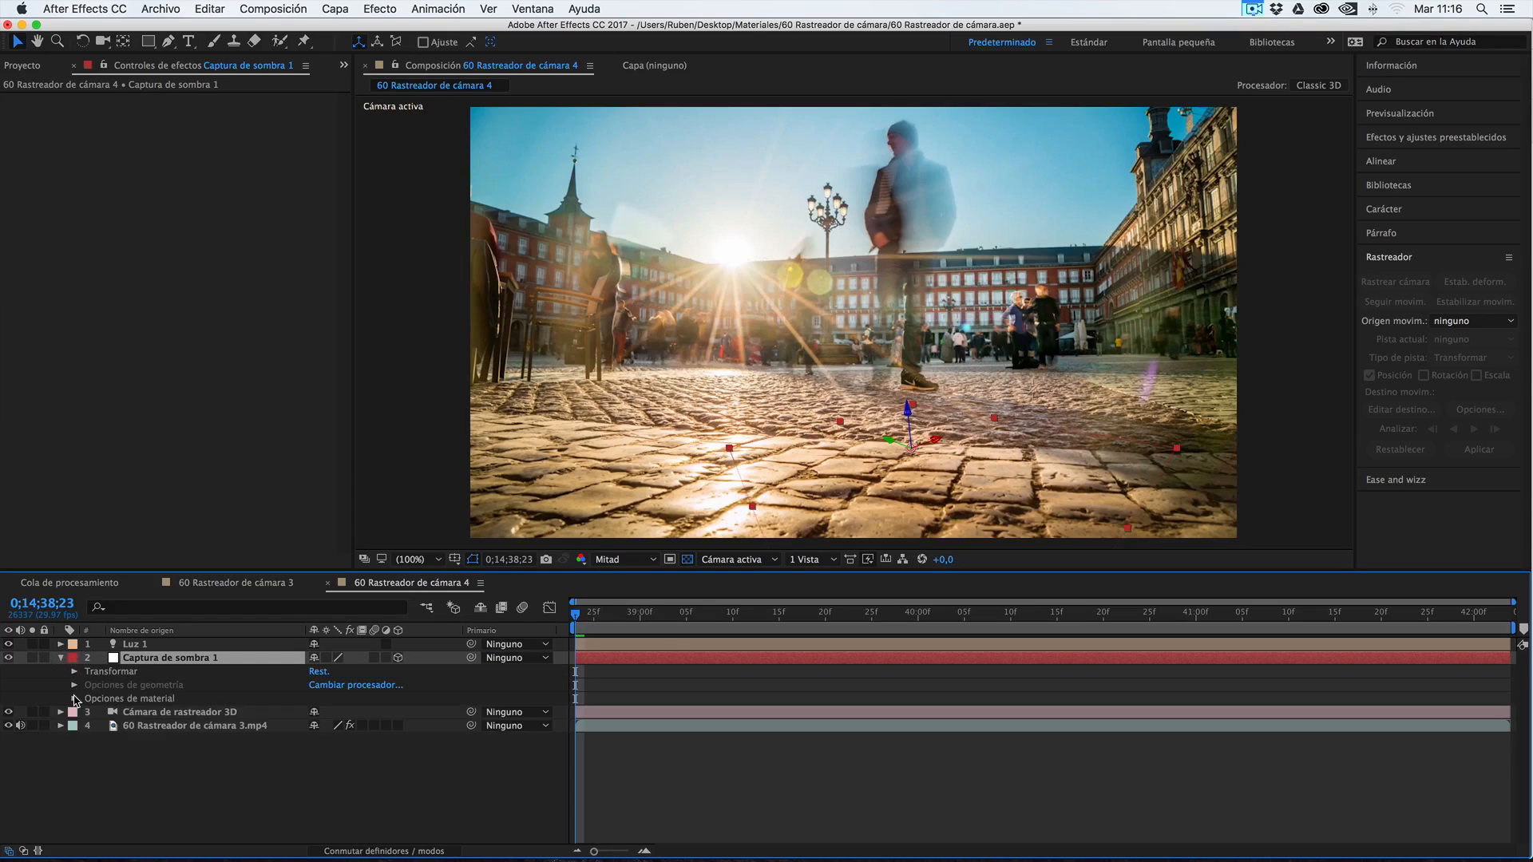
pyautogui.click(75, 698)
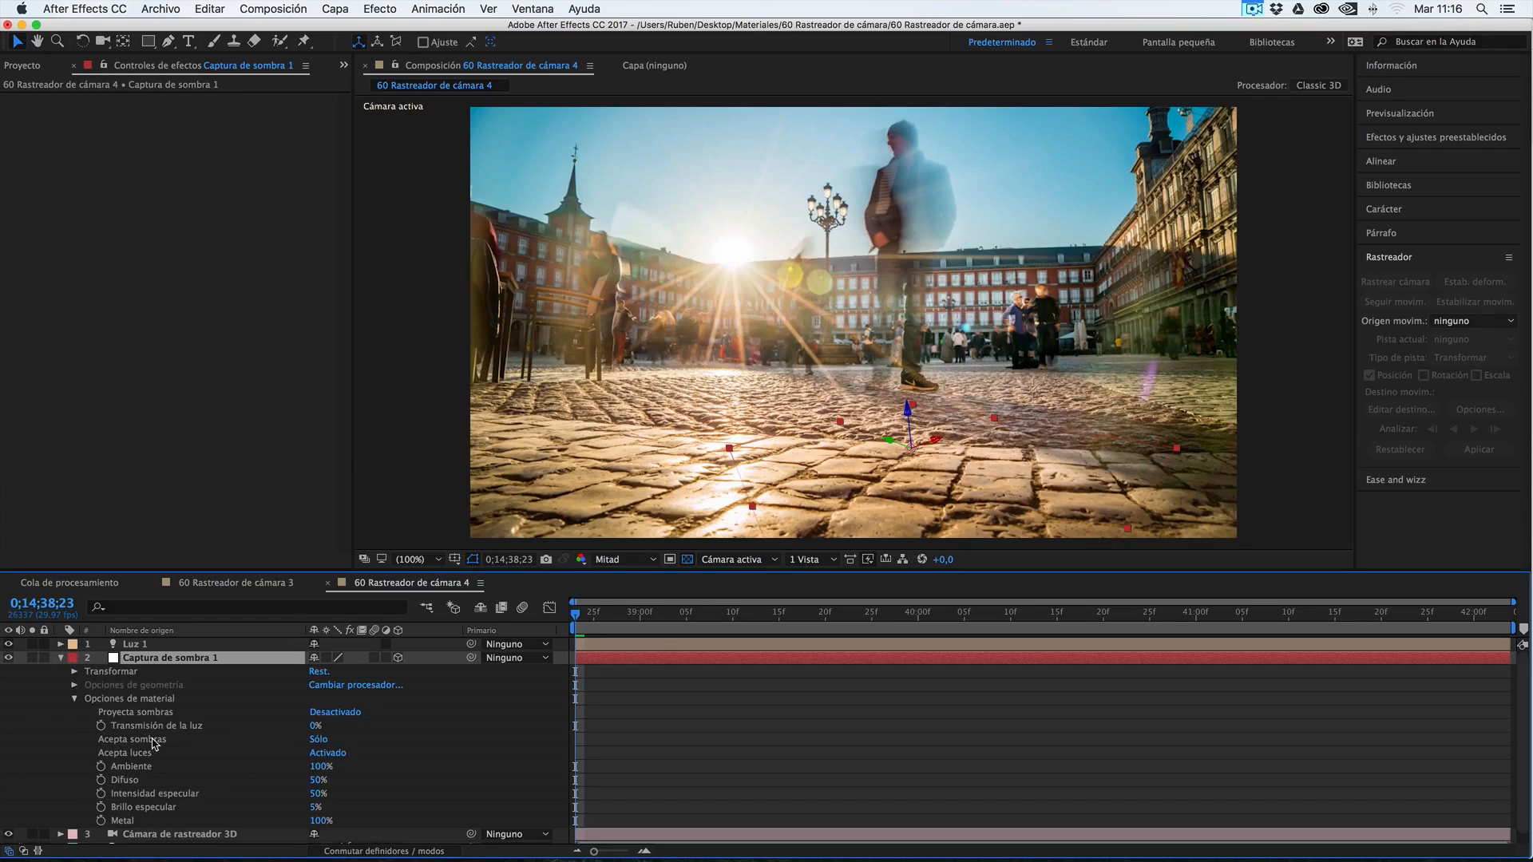
# Cycle Acepta sombras on Captura de sombra 1 through its states back to Sólo, and collapse the layer
pyautogui.click(319, 739)
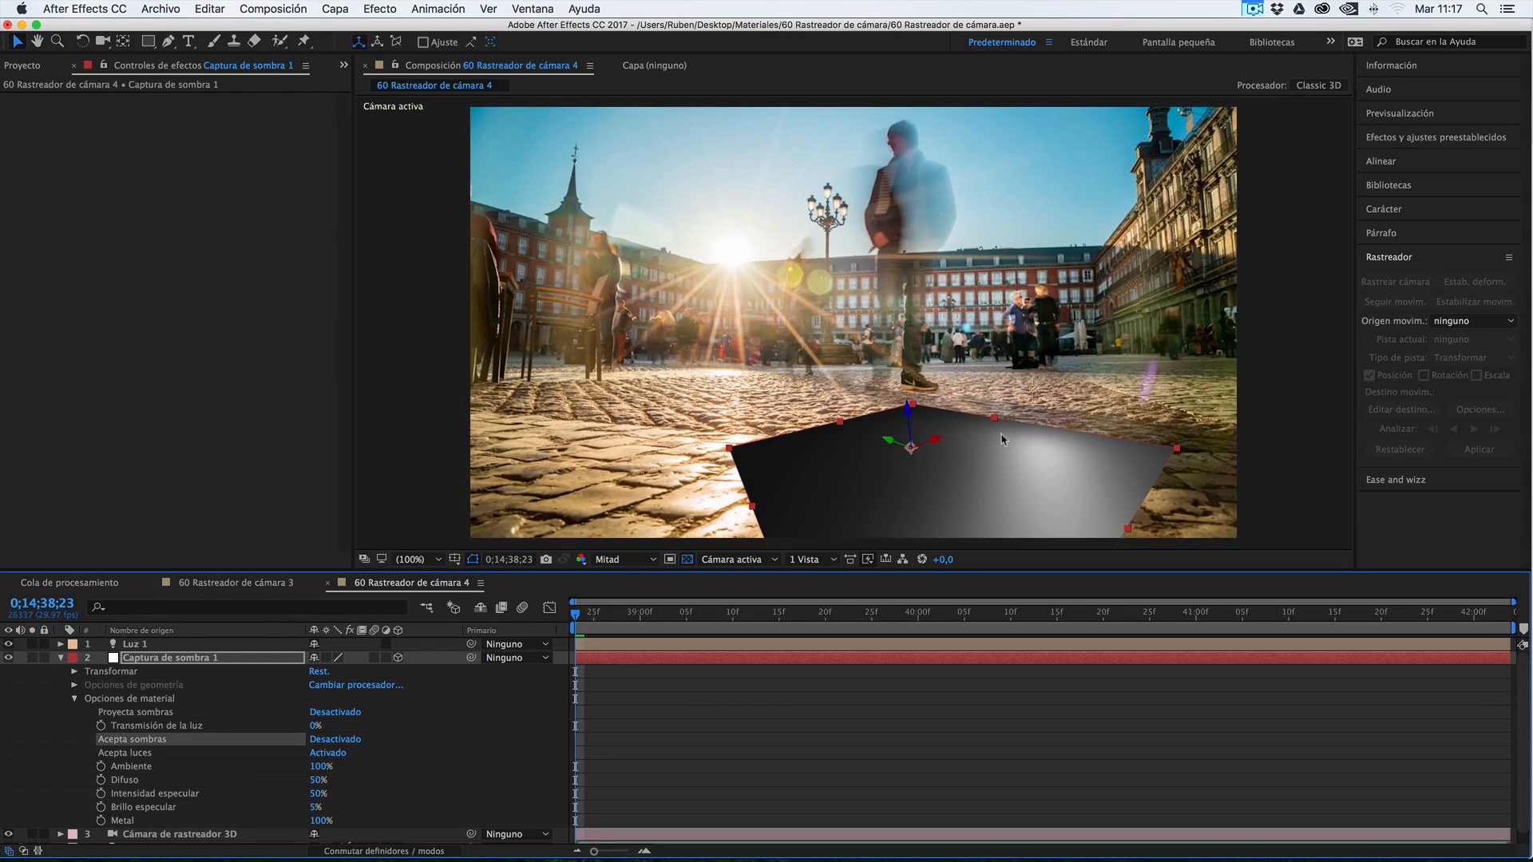
pyautogui.click(327, 740)
pyautogui.click(336, 741)
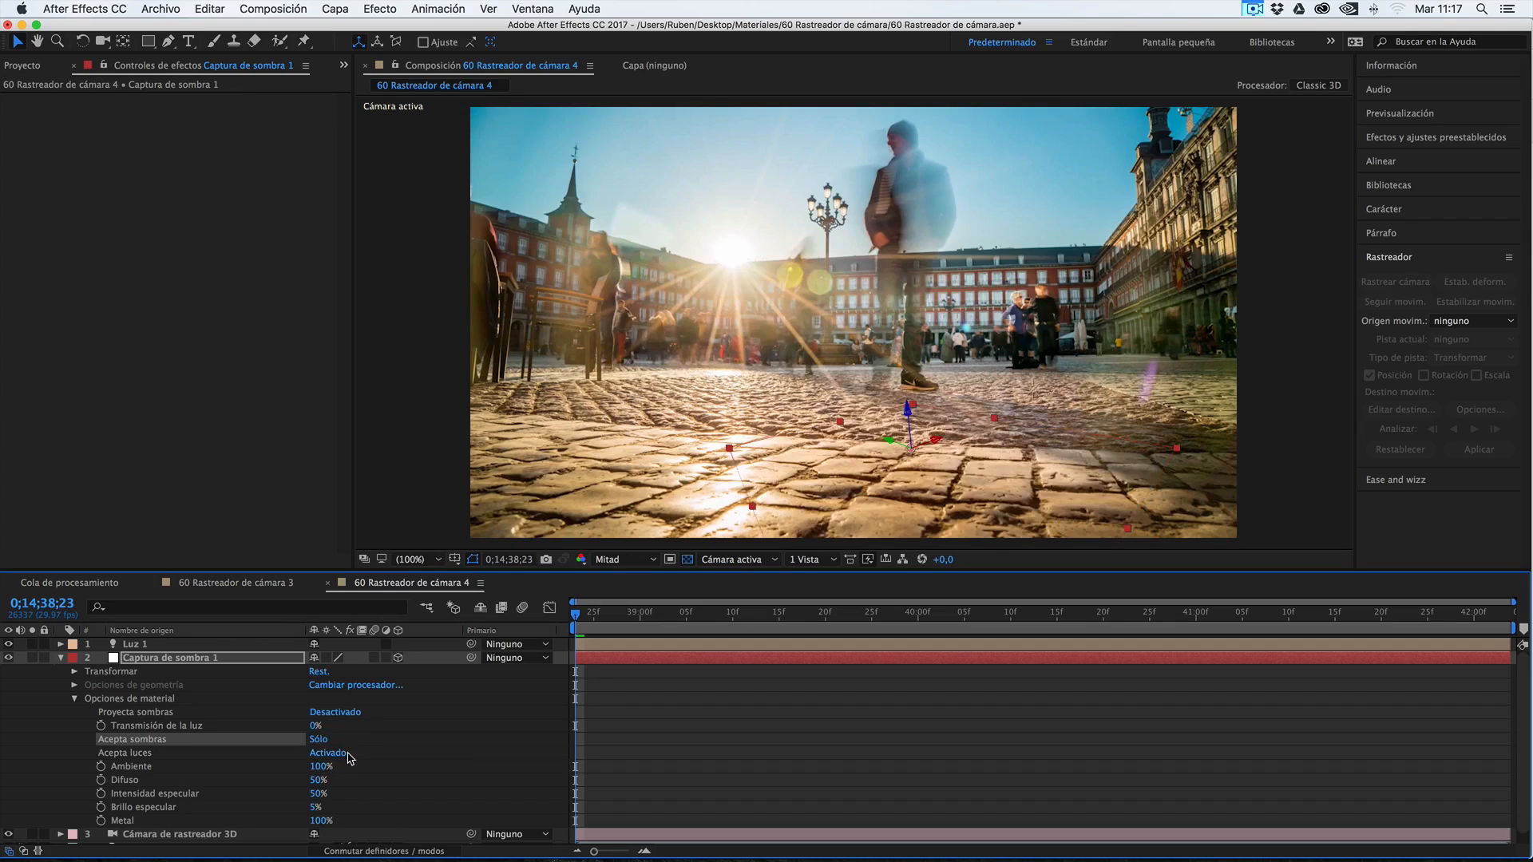
pyautogui.click(154, 659)
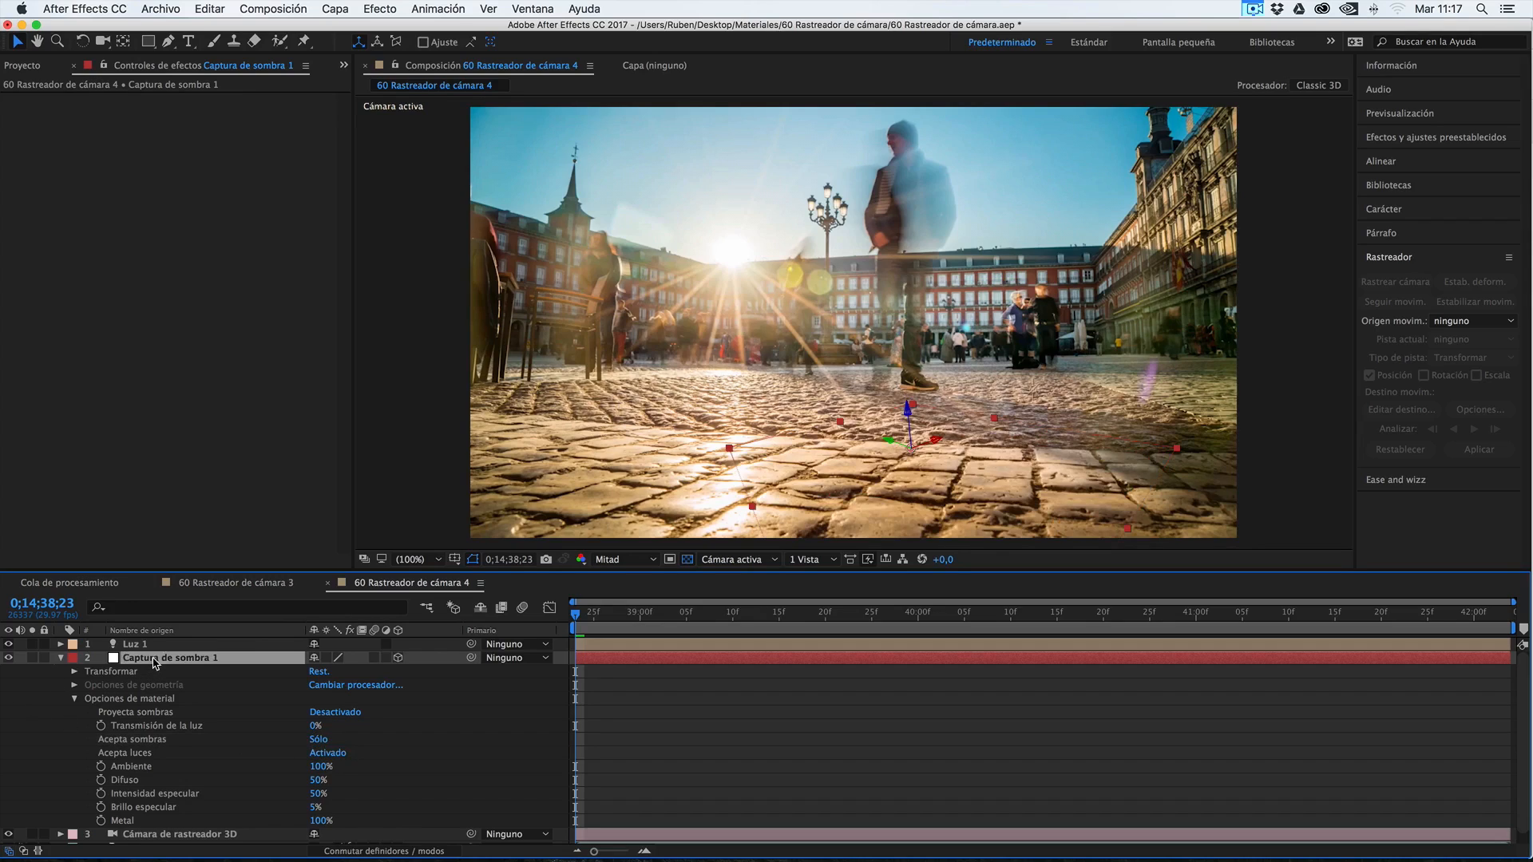
pyautogui.click(62, 658)
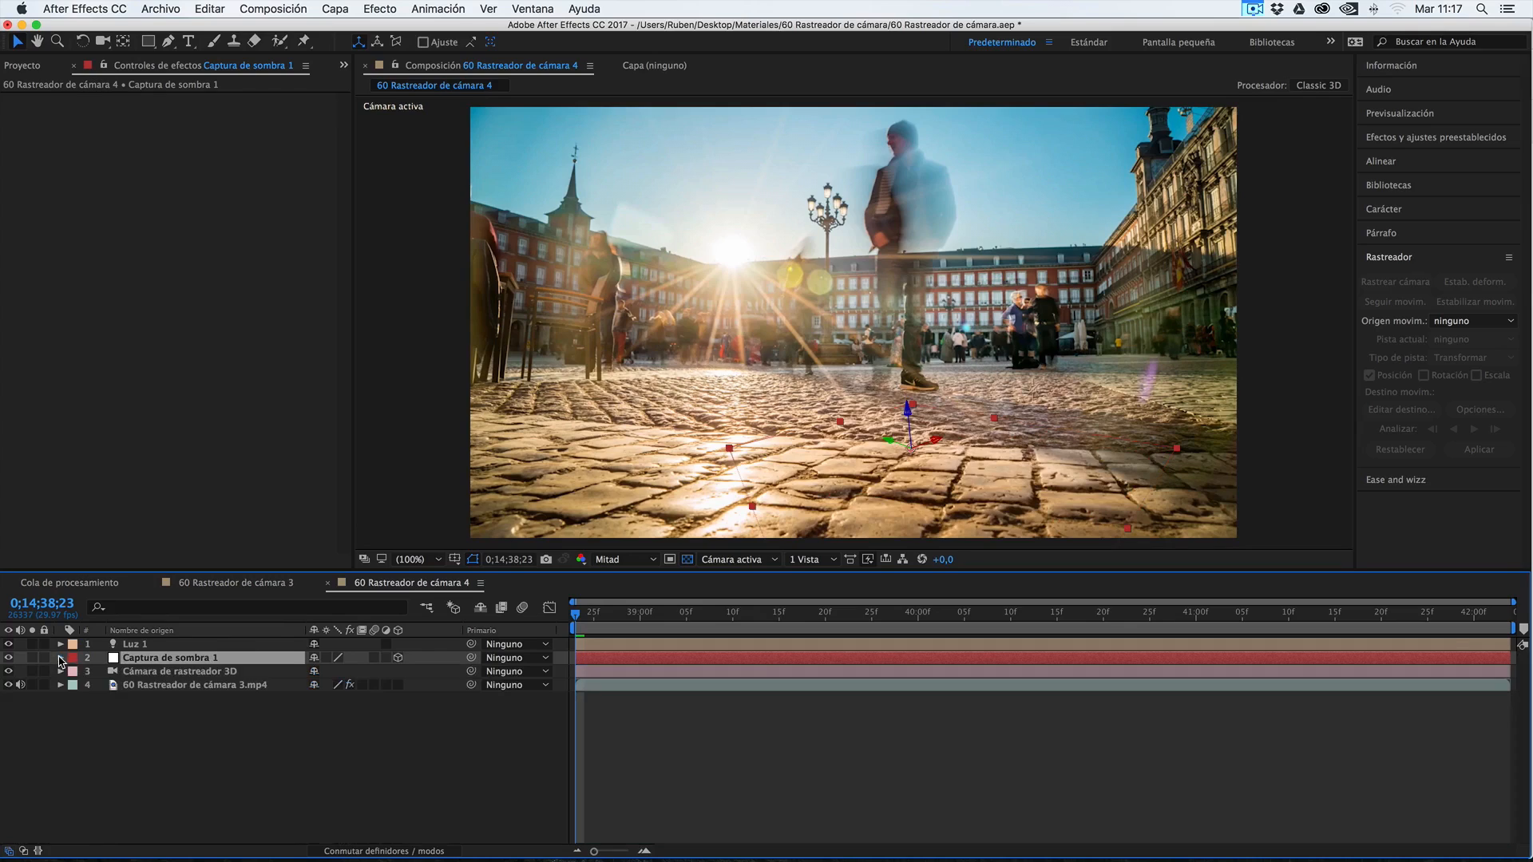
# Create a text layer from the selected ground track points of the 60 Rastreador de cámara 3.mp4 layer, and select it
pyautogui.click(89, 685)
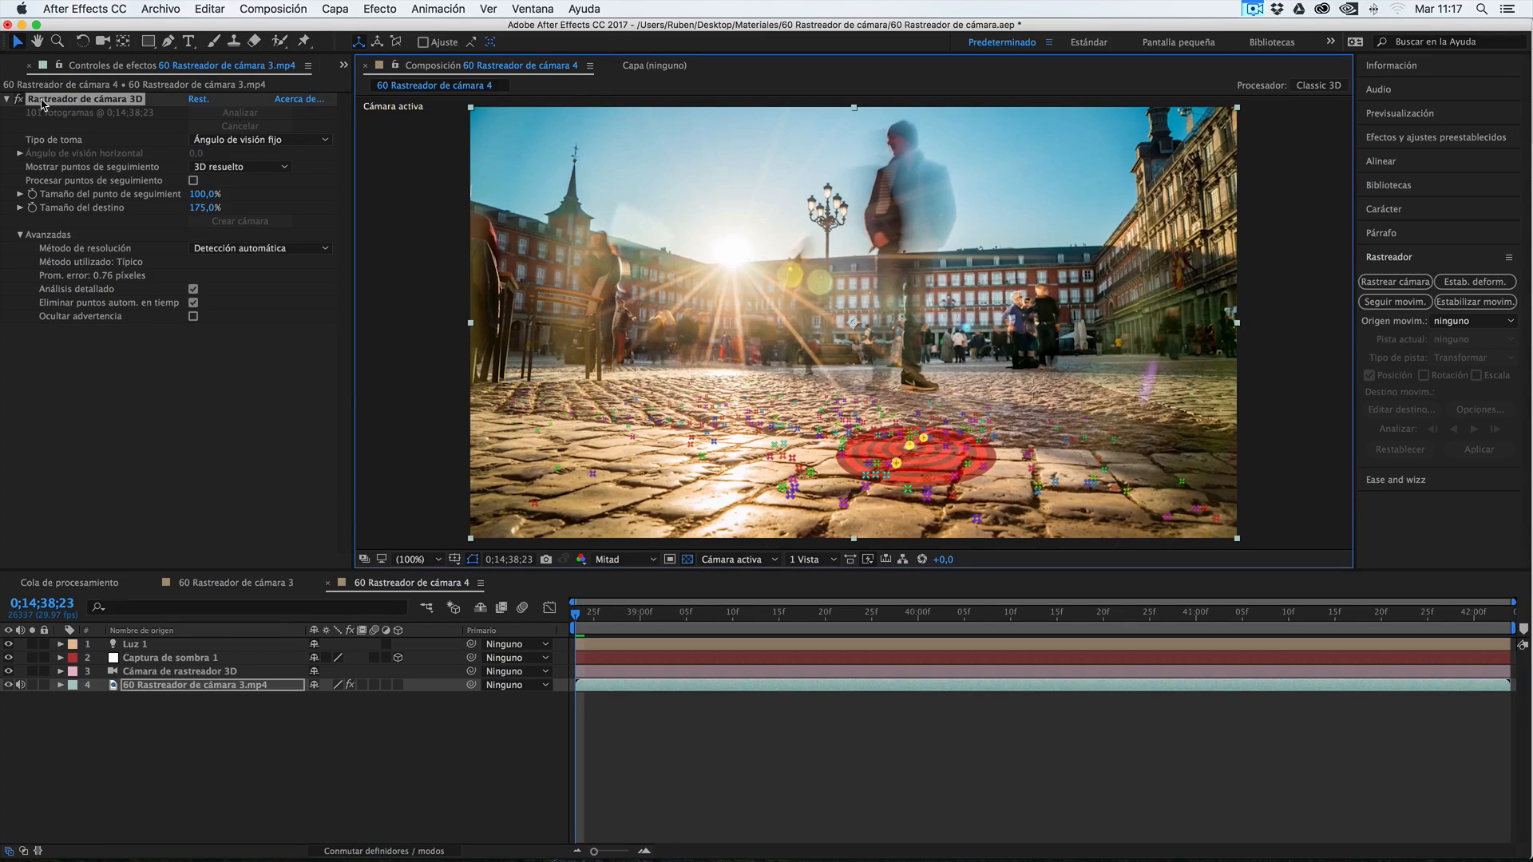
pyautogui.rightClick(910, 457)
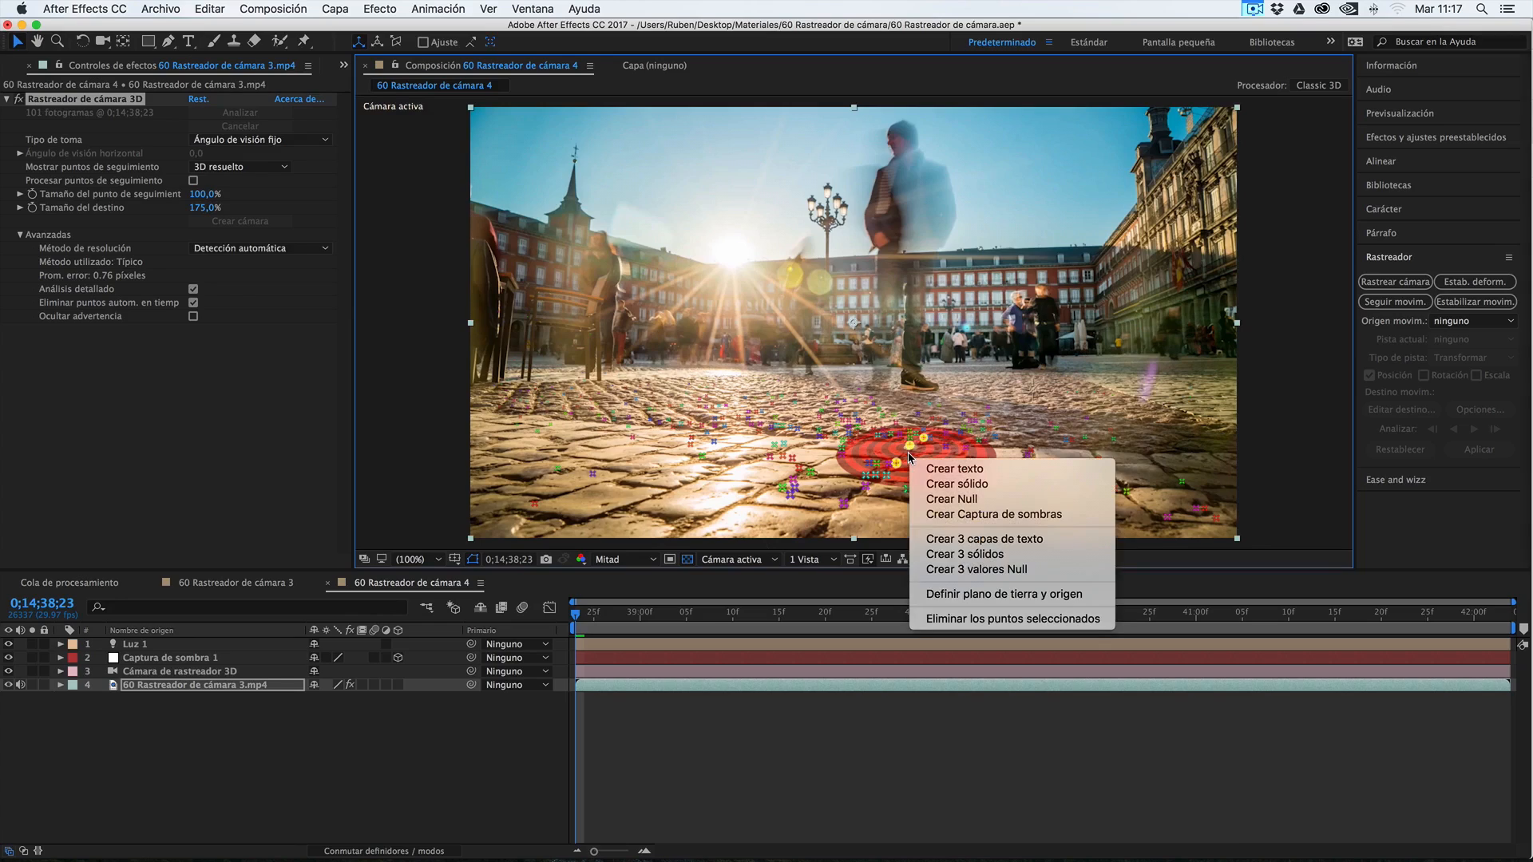
pyautogui.click(941, 466)
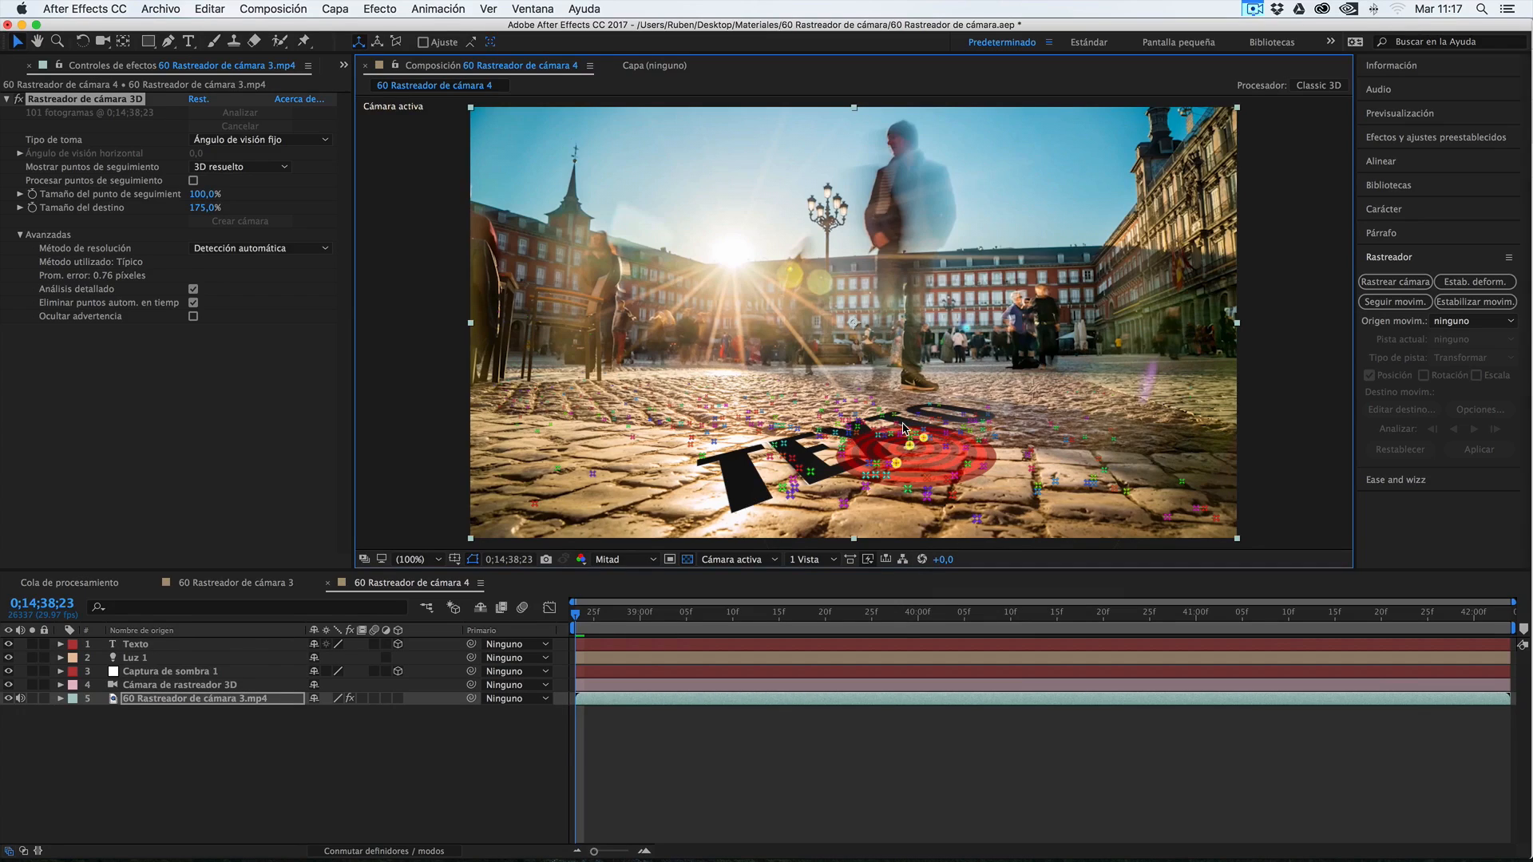
pyautogui.click(156, 645)
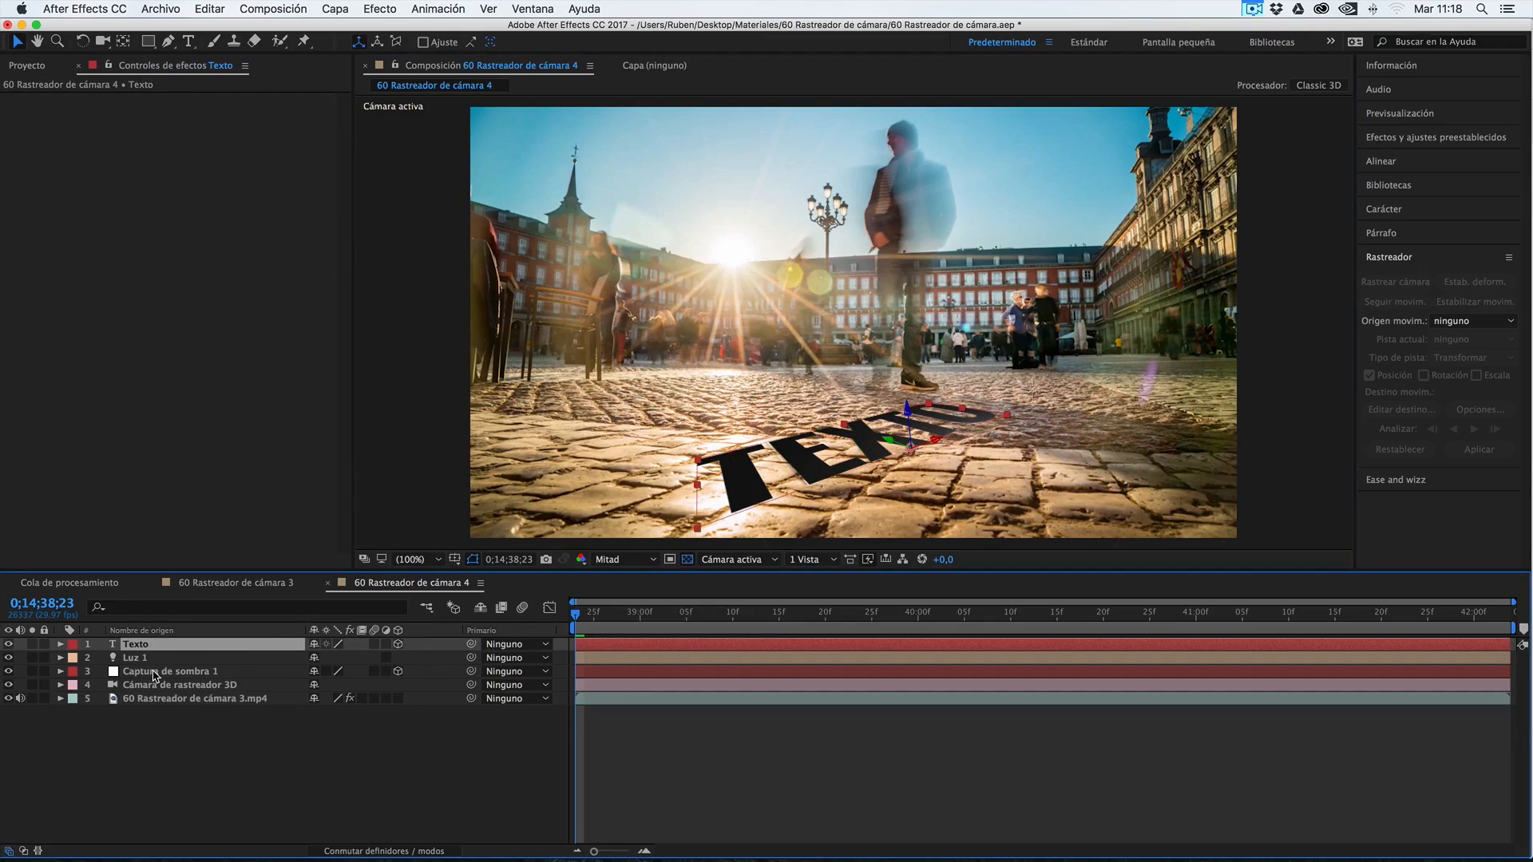
# Parent the Texto layer to Captura de sombra 1 with its rotation properties shown, and return its parent to Ninguno
pyautogui.press('super+z')
pyautogui.moveTo(471, 643)
pyautogui.mouseDown()
pyautogui.moveTo(240, 656)
pyautogui.moveTo(228, 677)
pyautogui.mouseUp()
pyautogui.press('r')
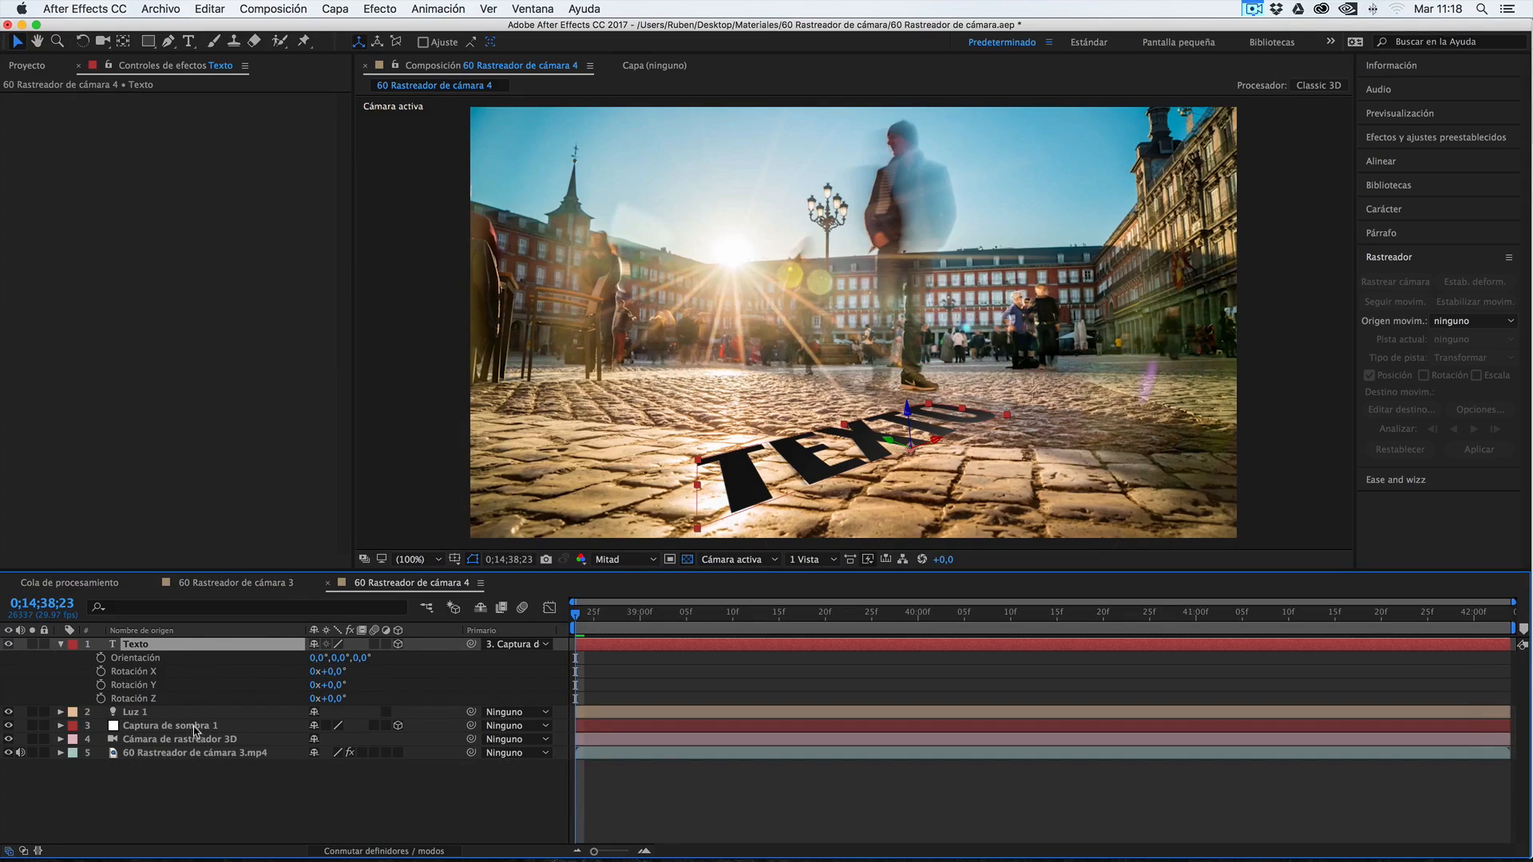
pyautogui.click(541, 646)
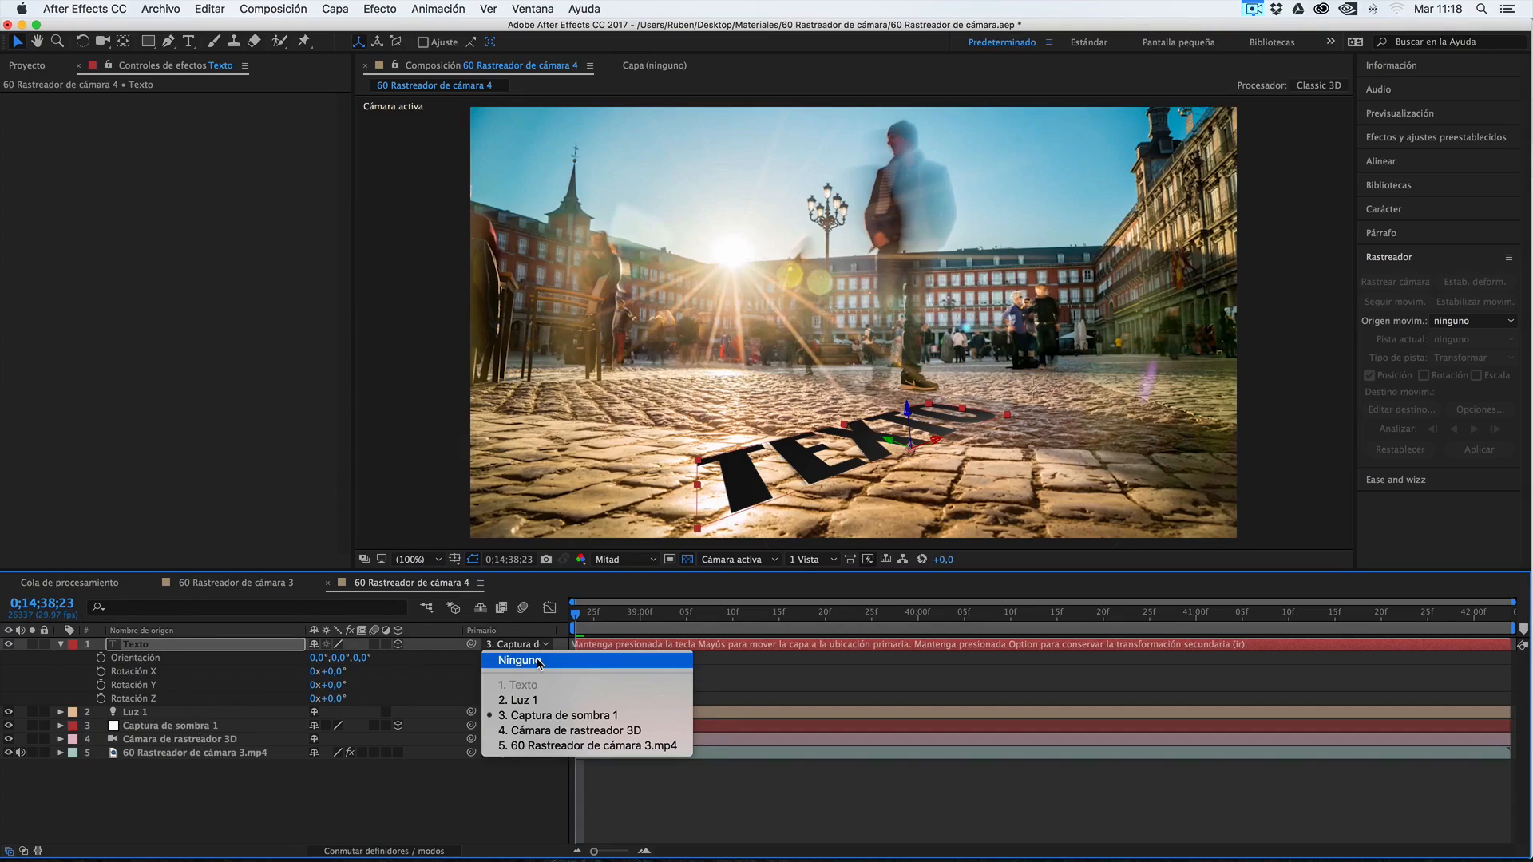
pyautogui.click(539, 661)
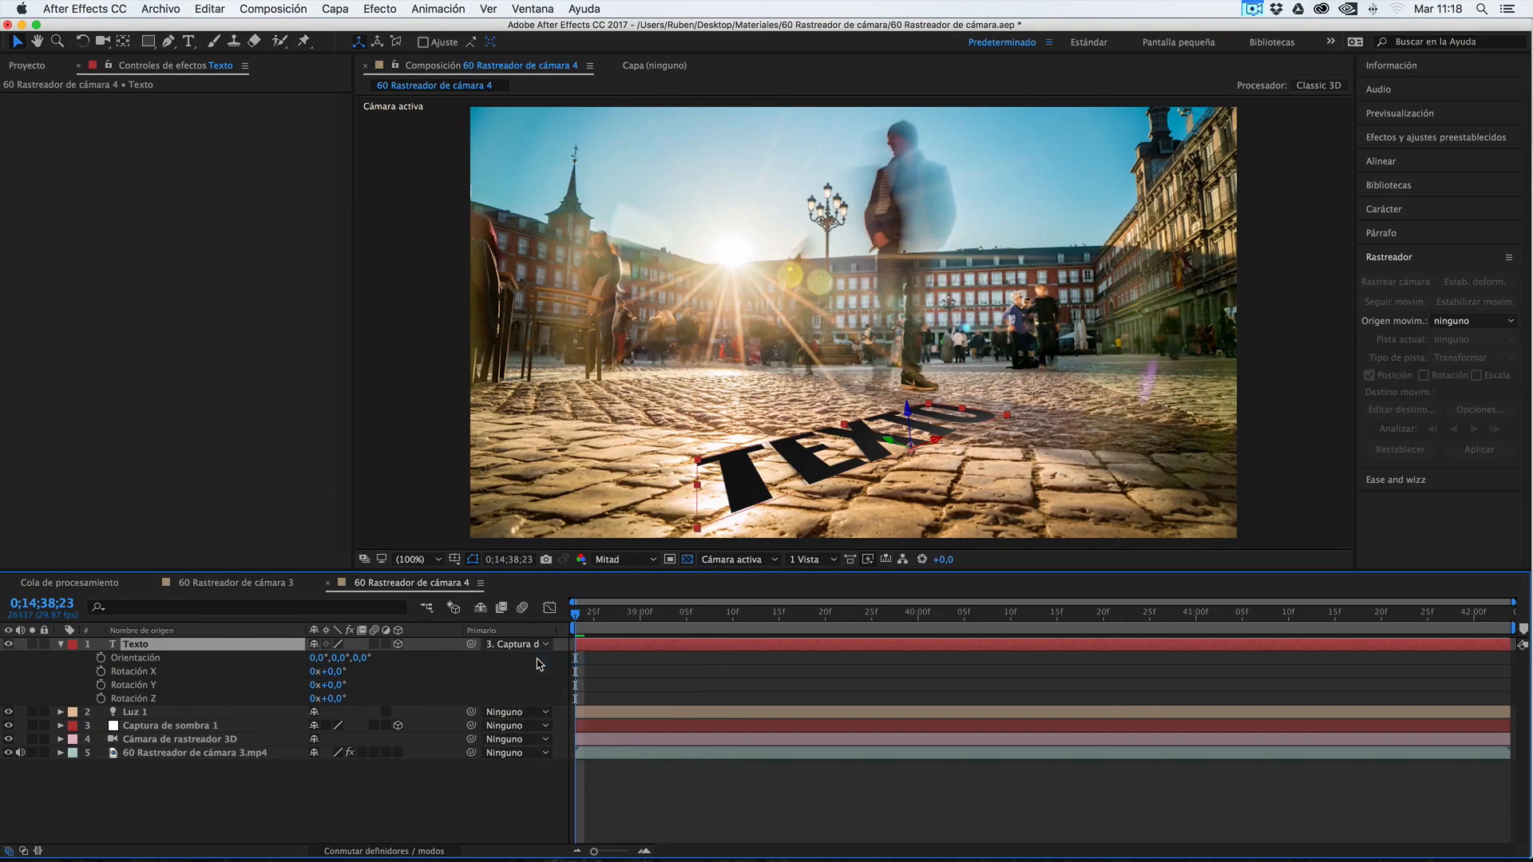
# Stand the Texto layer upright facing the camera by setting its Orientación to 0,0°, 41,9°, 5,6°
pyautogui.click(323, 658)
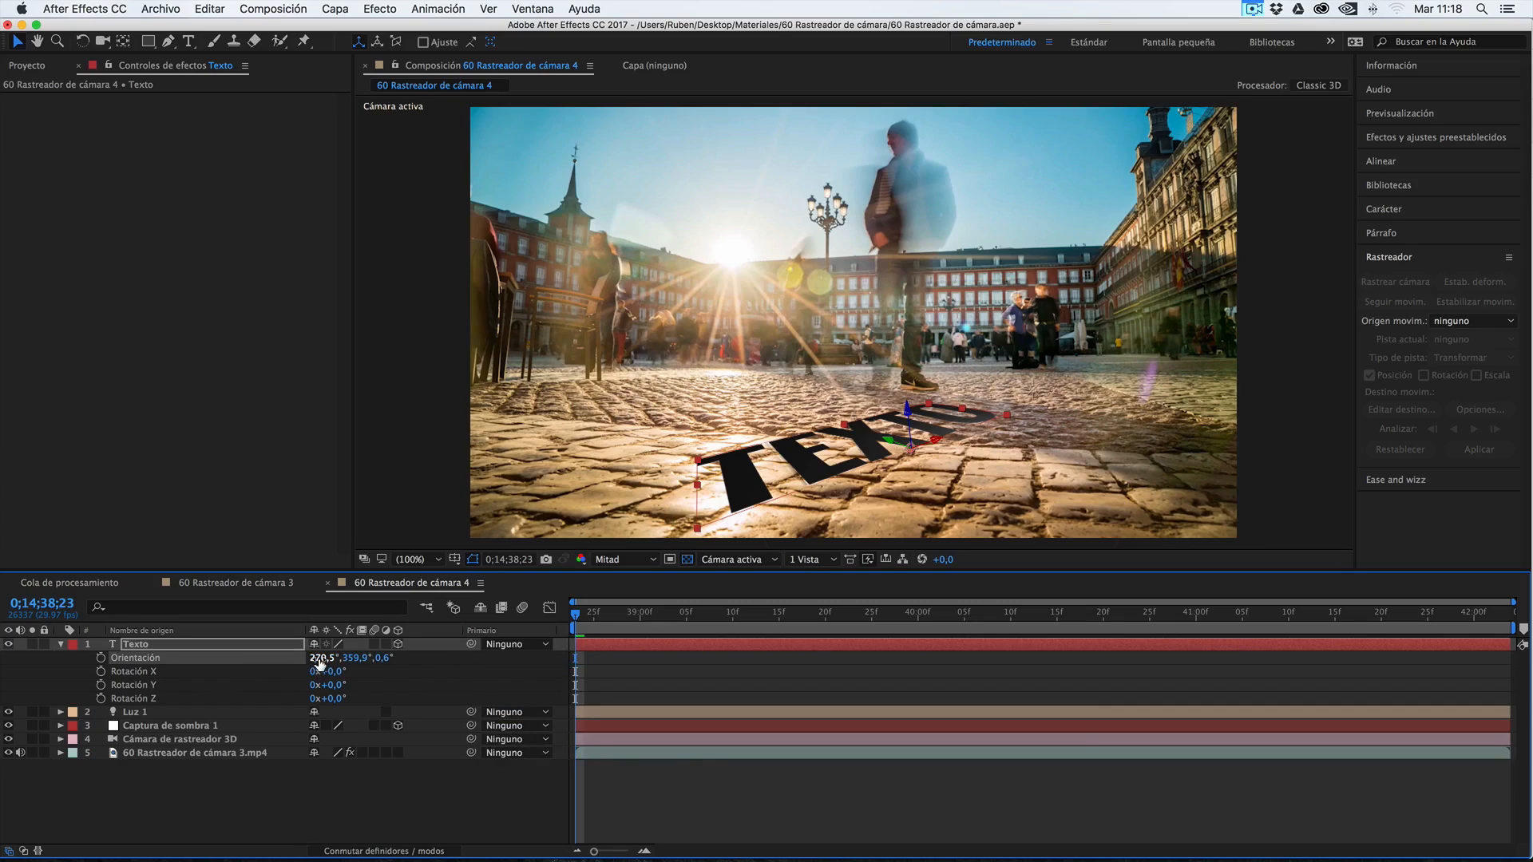
pyautogui.click(320, 658)
pyautogui.write('0')
pyautogui.click(287, 661)
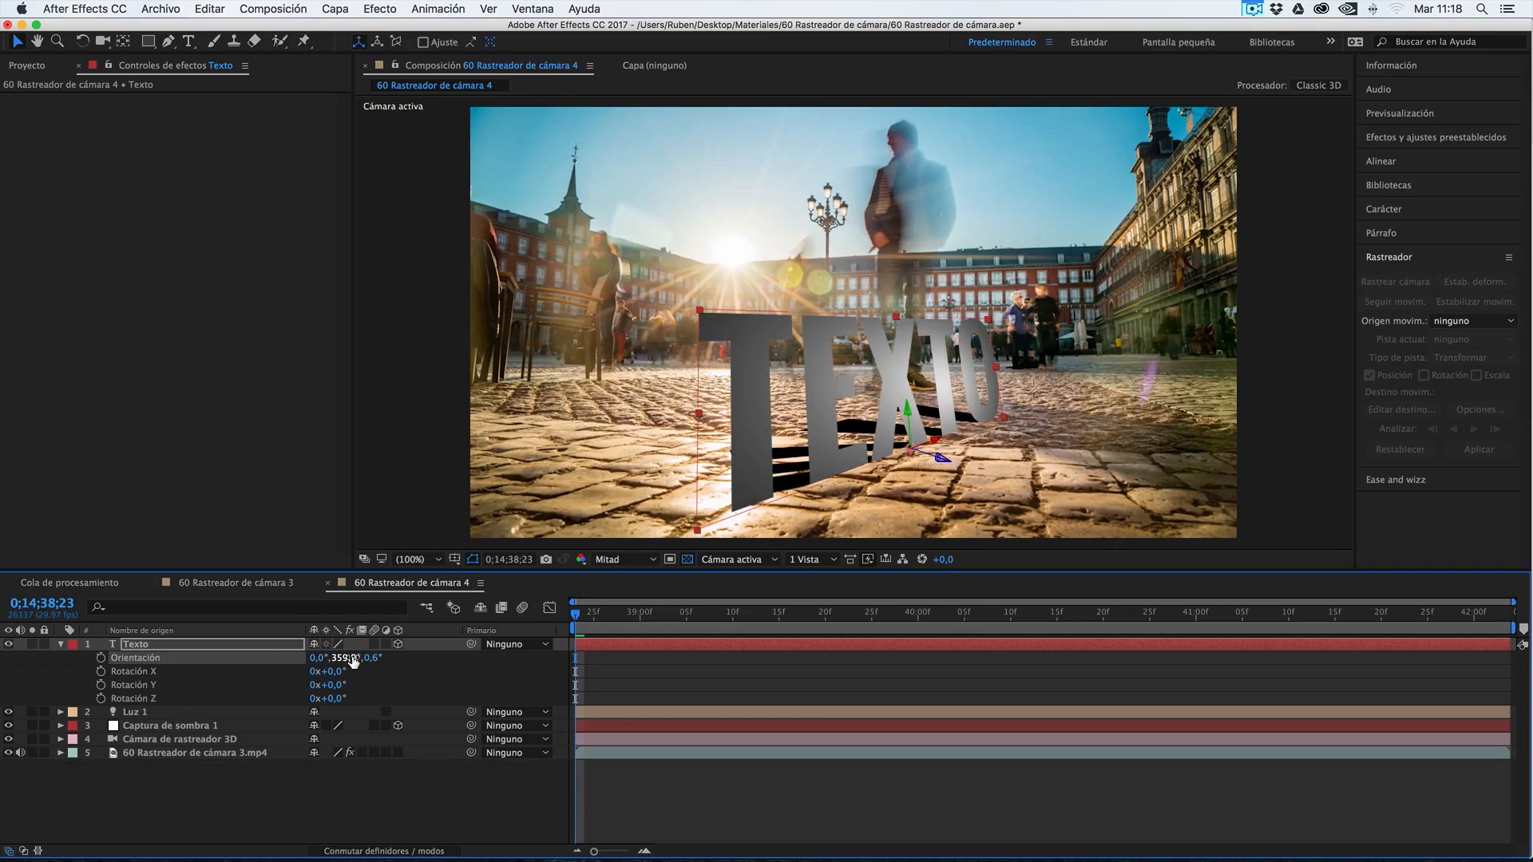
pyautogui.moveTo(343, 658)
pyautogui.mouseDown()
pyautogui.moveTo(397, 653)
pyautogui.moveTo(374, 658)
pyautogui.mouseUp()
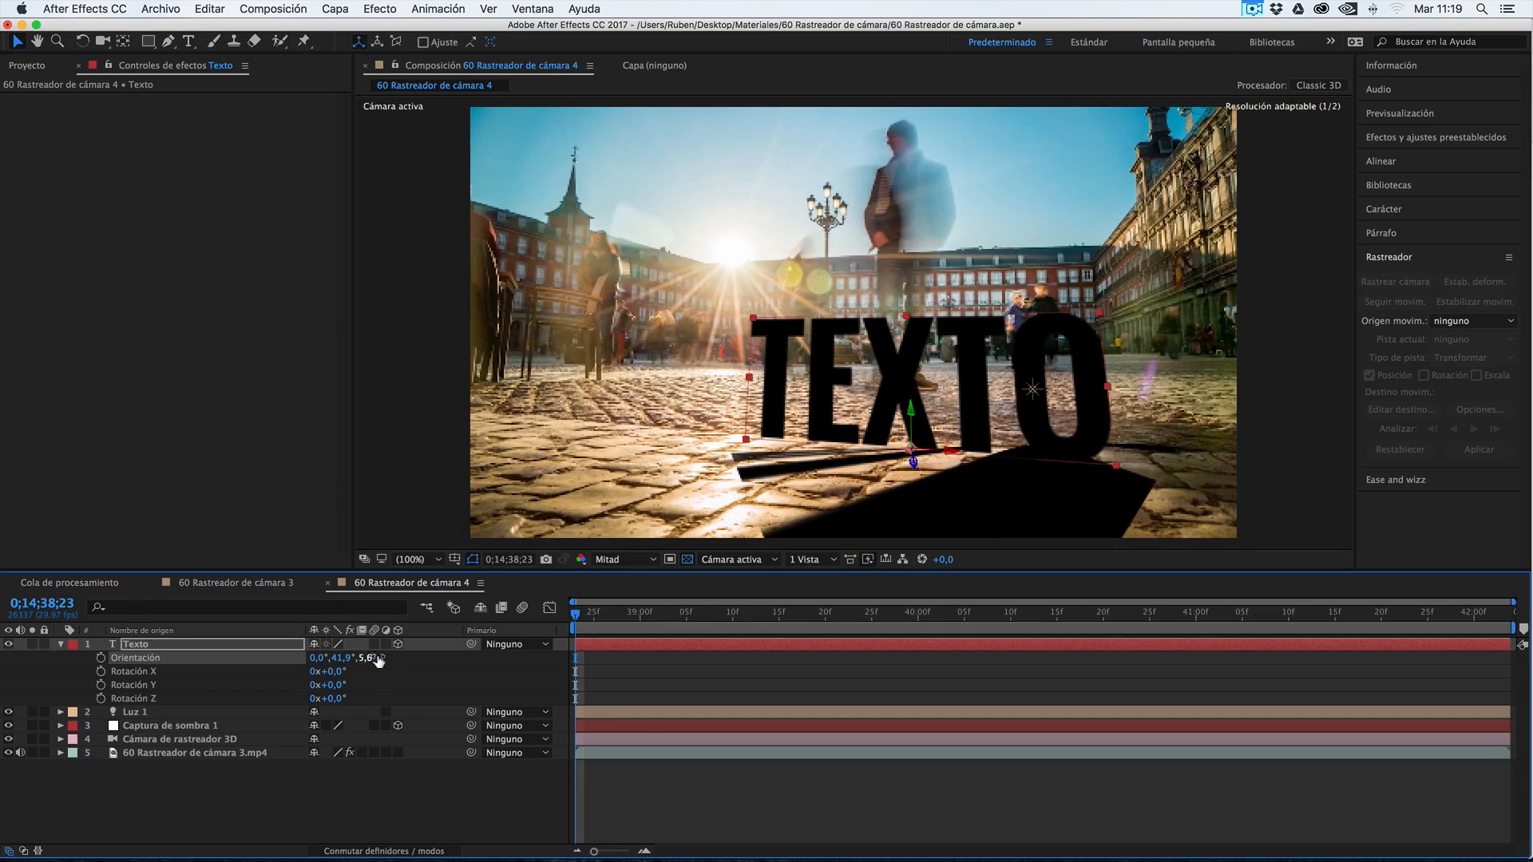
# Replace the text layer's wording with RUNBENGUO and reduce its font size to 63 px
pyautogui.click(130, 644)
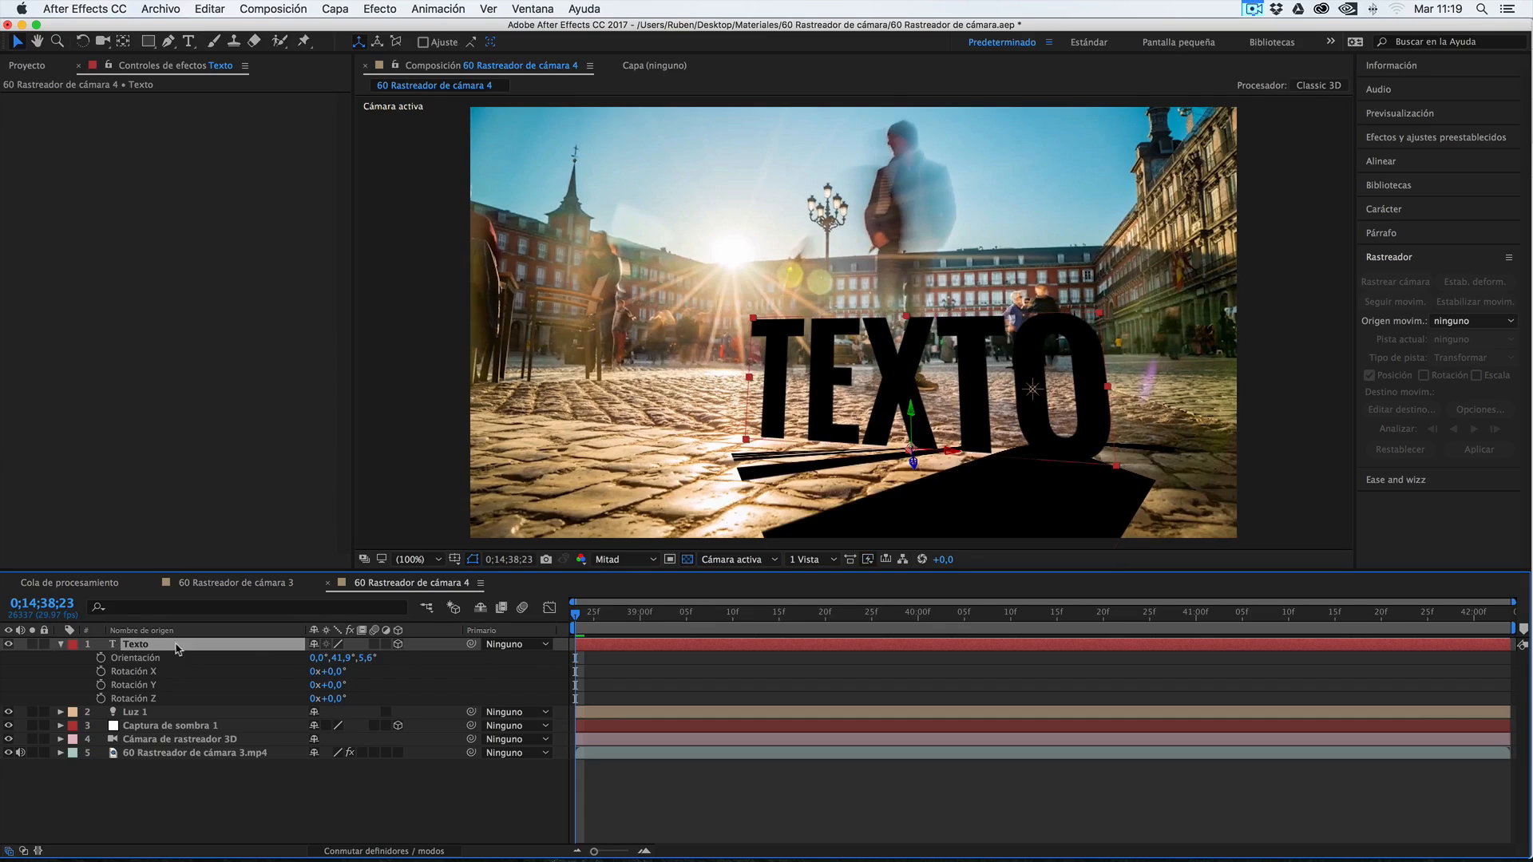
pyautogui.doubleClick(113, 644)
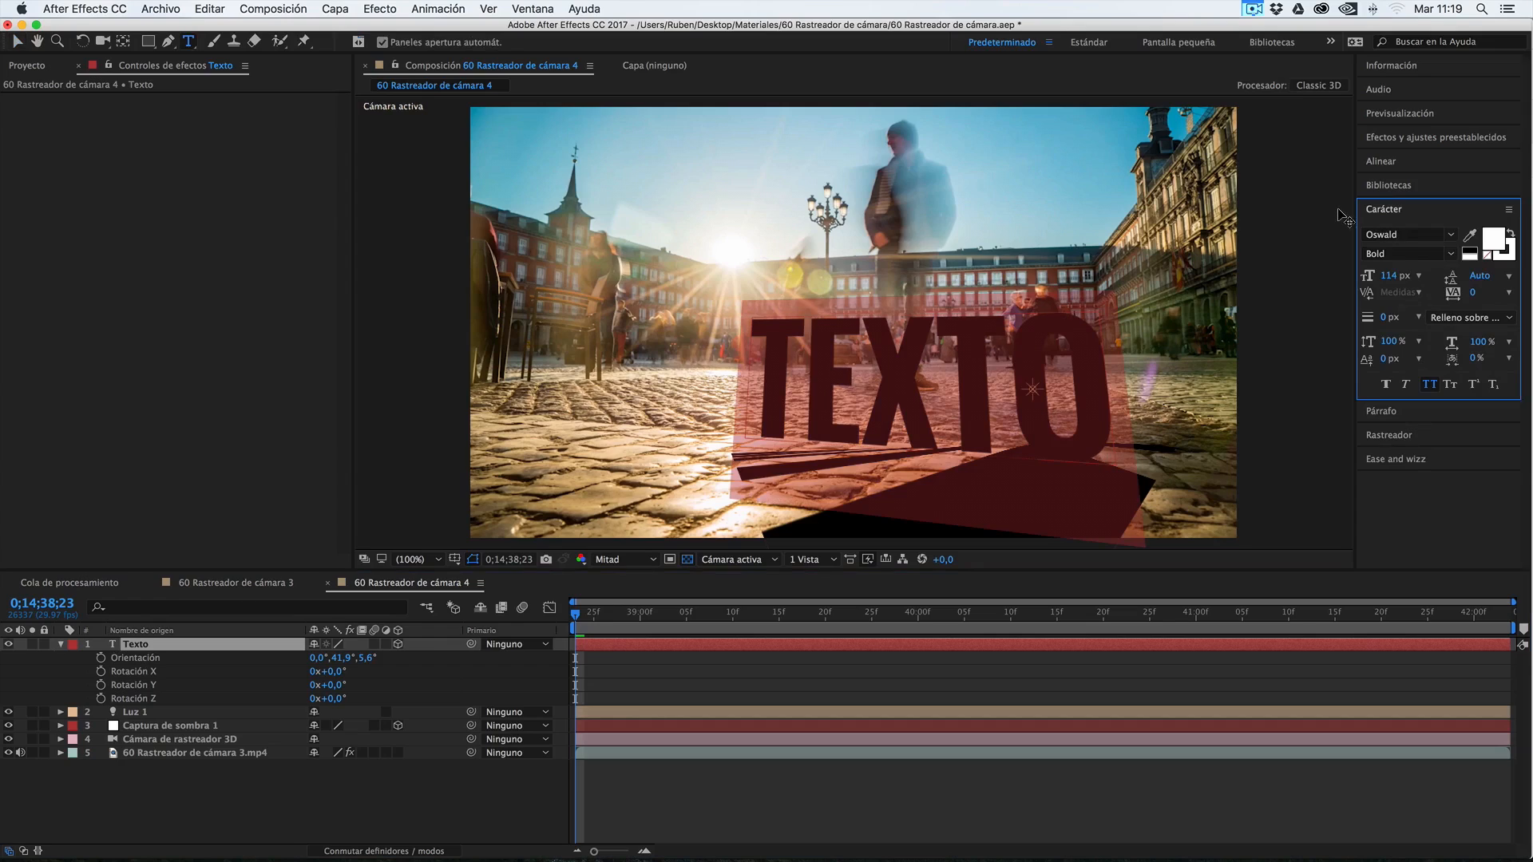
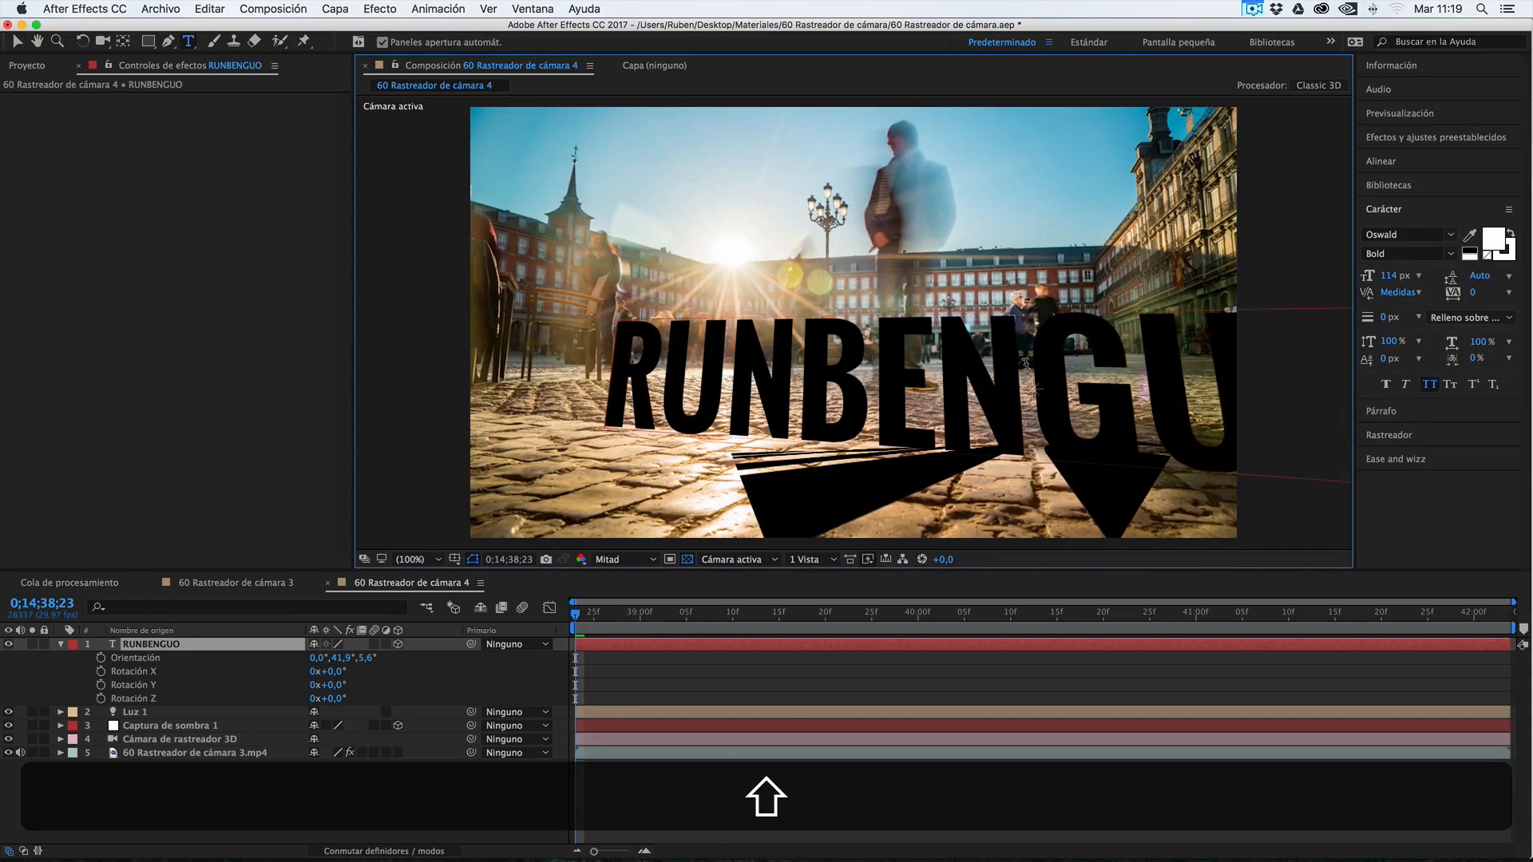
pyautogui.click(1388, 276)
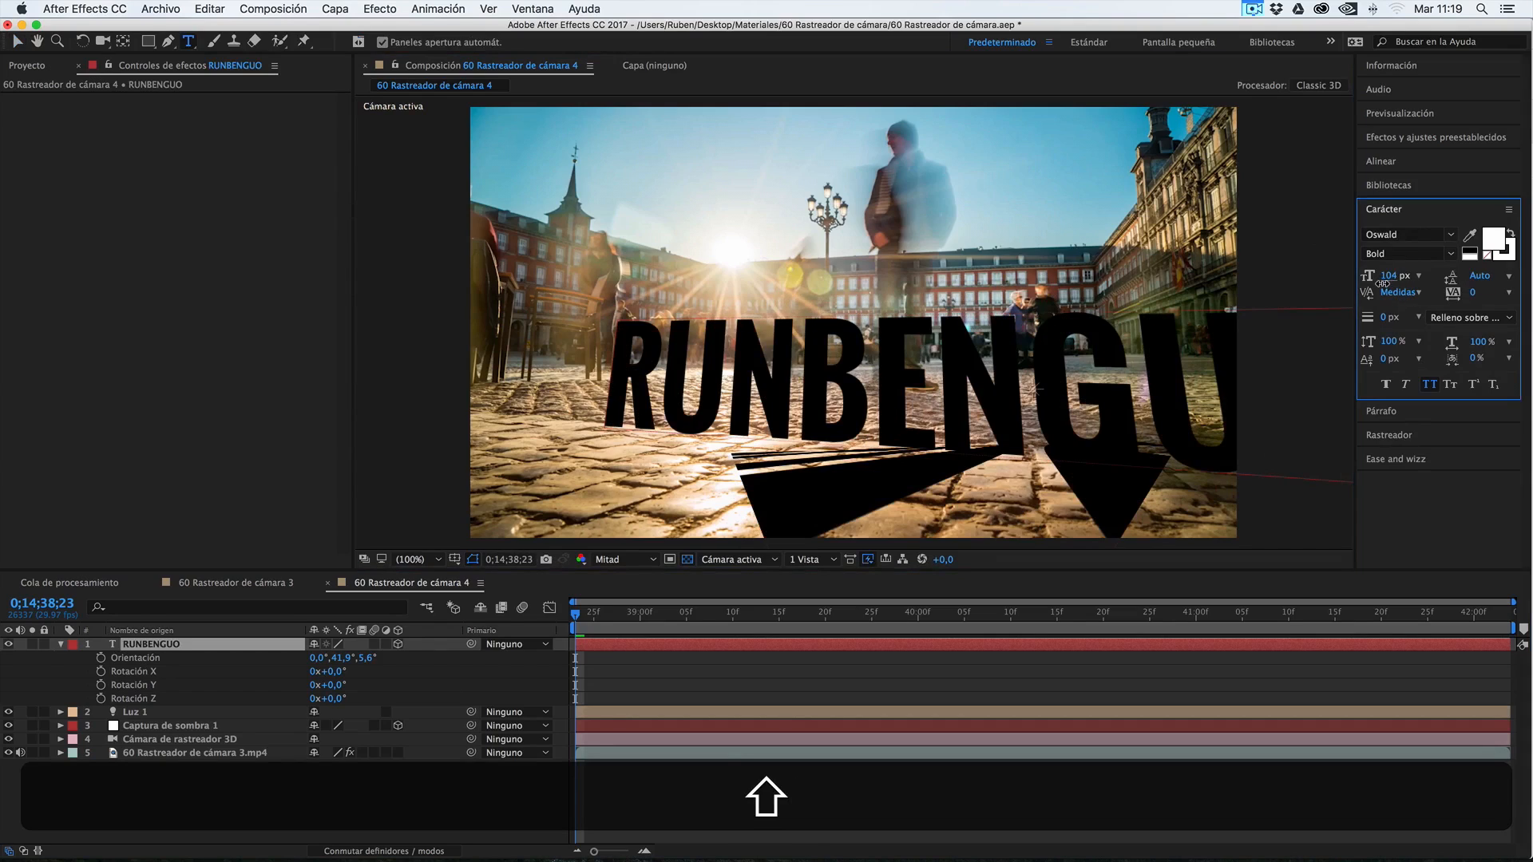
pyautogui.doubleClick(114, 646)
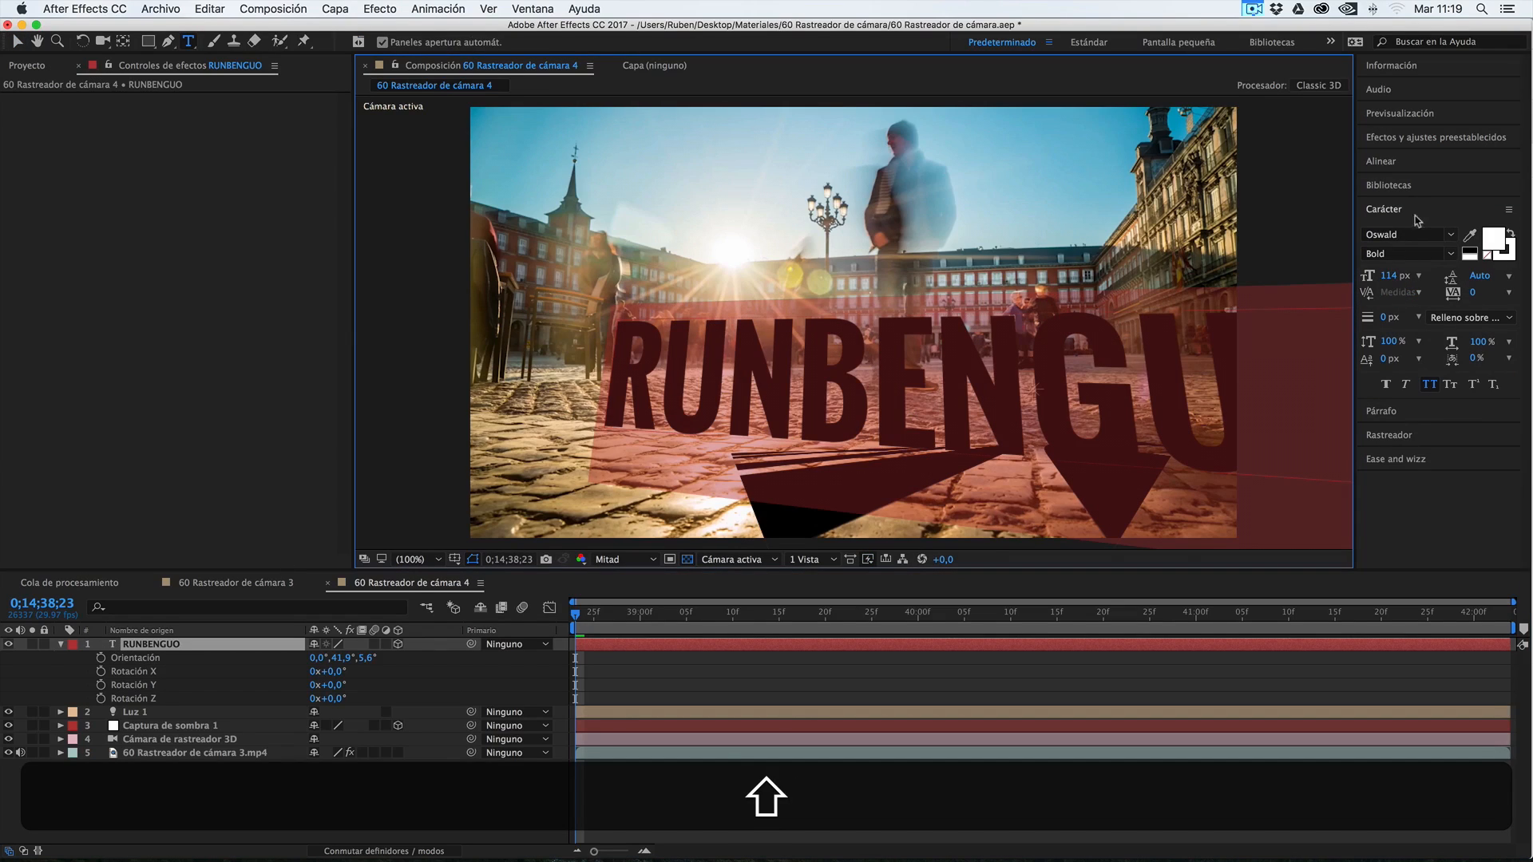
pyautogui.moveTo(1390, 276); pyautogui.dragTo(1362, 291)
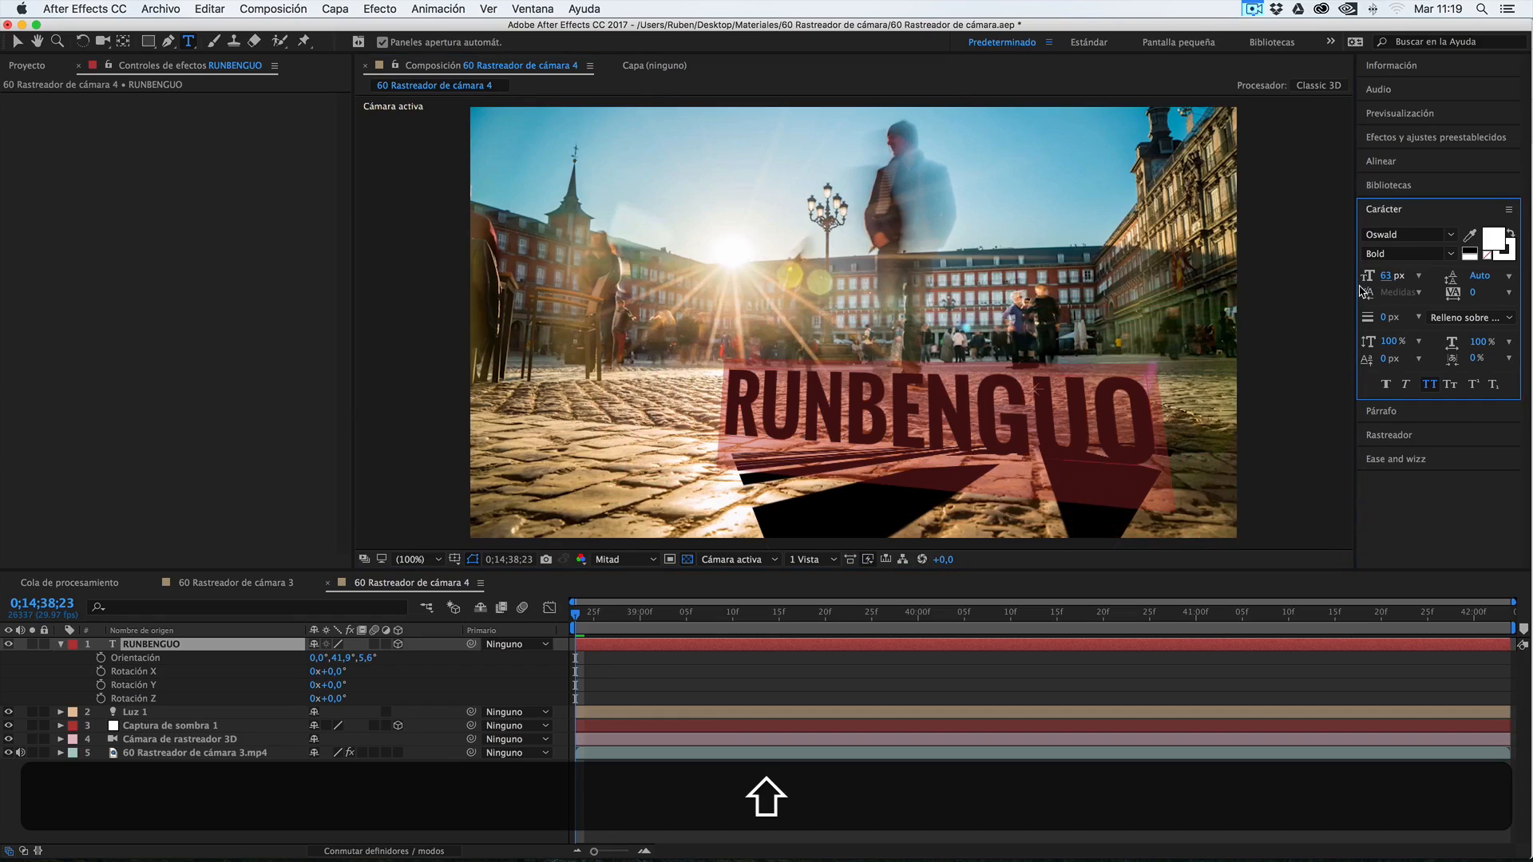
# Finish editing the RUNBENGUO text and scrub around the start of the visible timeline to check its tracking
pyautogui.click(263, 789)
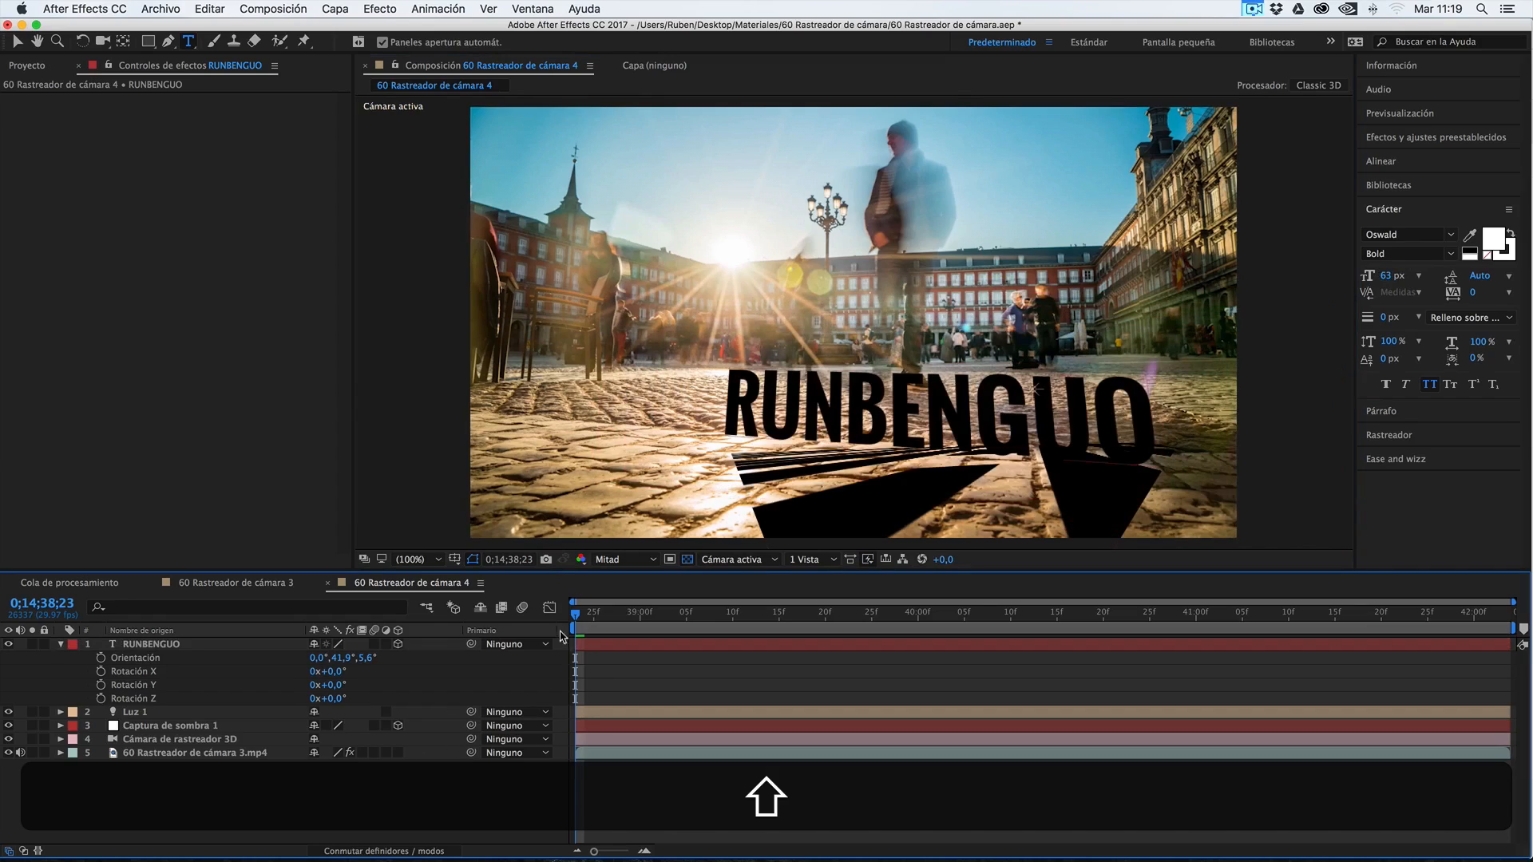
pyautogui.moveTo(575, 615)
pyautogui.mouseDown()
pyautogui.moveTo(1012, 618)
pyautogui.moveTo(550, 612)
pyautogui.mouseUp()
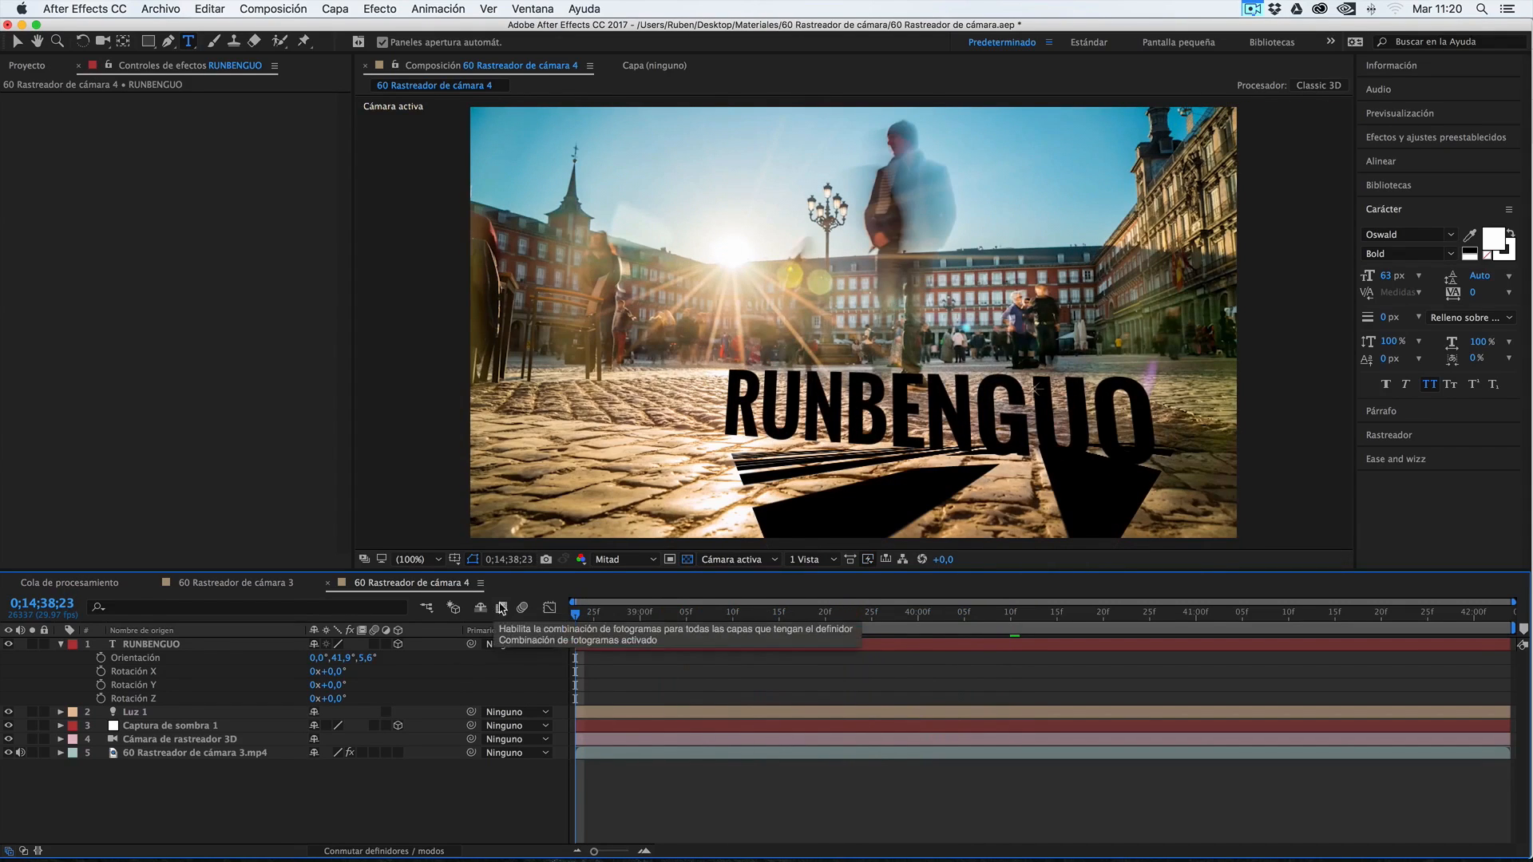
# Set the Captura de sombra 1 layer's Orientación to 270,5°, 351,9°, 116,6° and enlarge it across the whole foreground, then collapse its properties
pyautogui.click(154, 727)
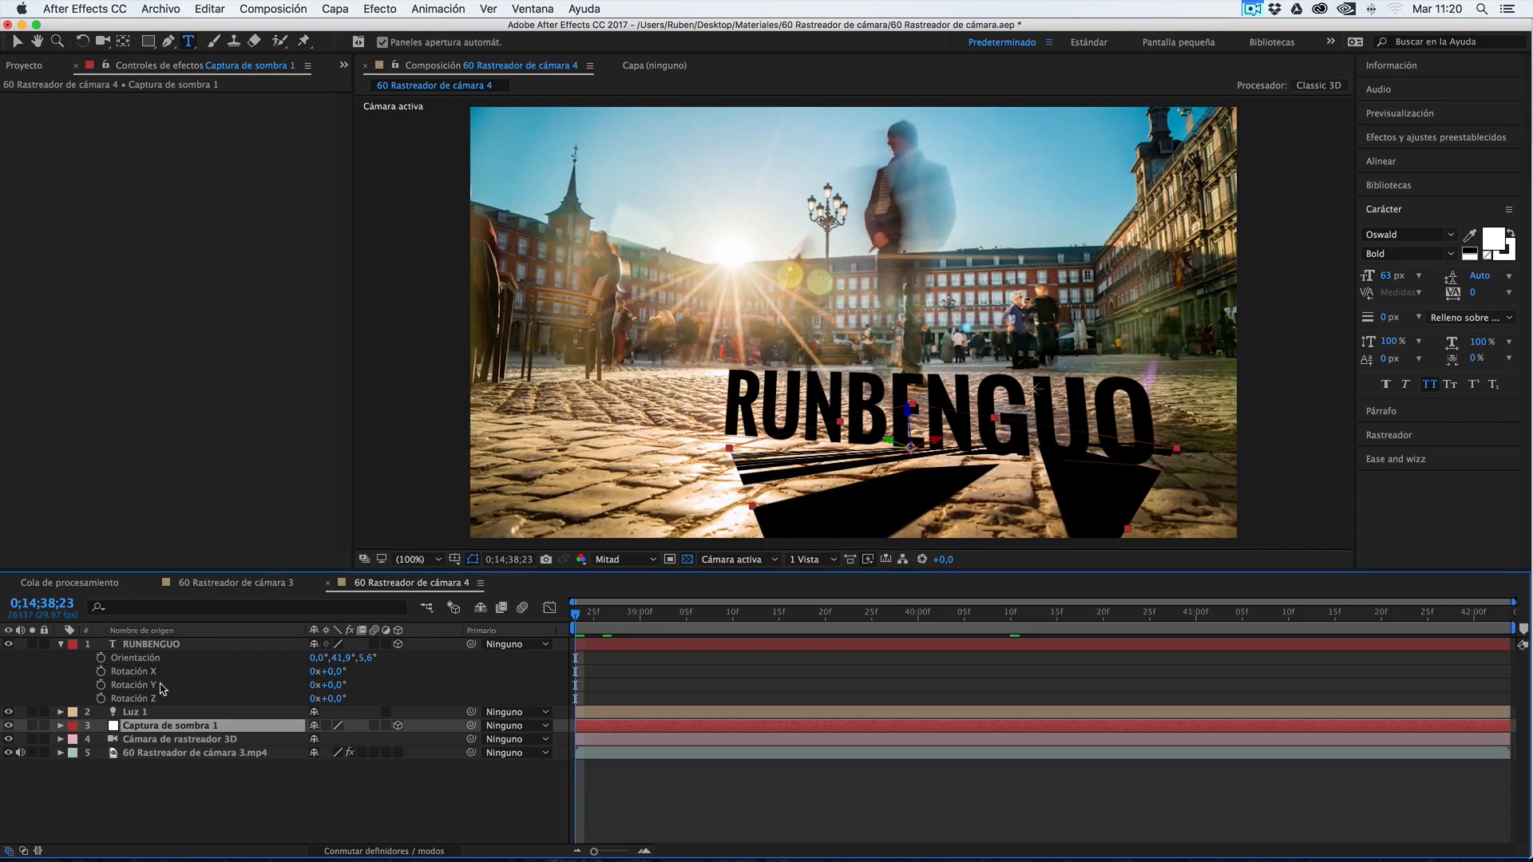
pyautogui.press('r')
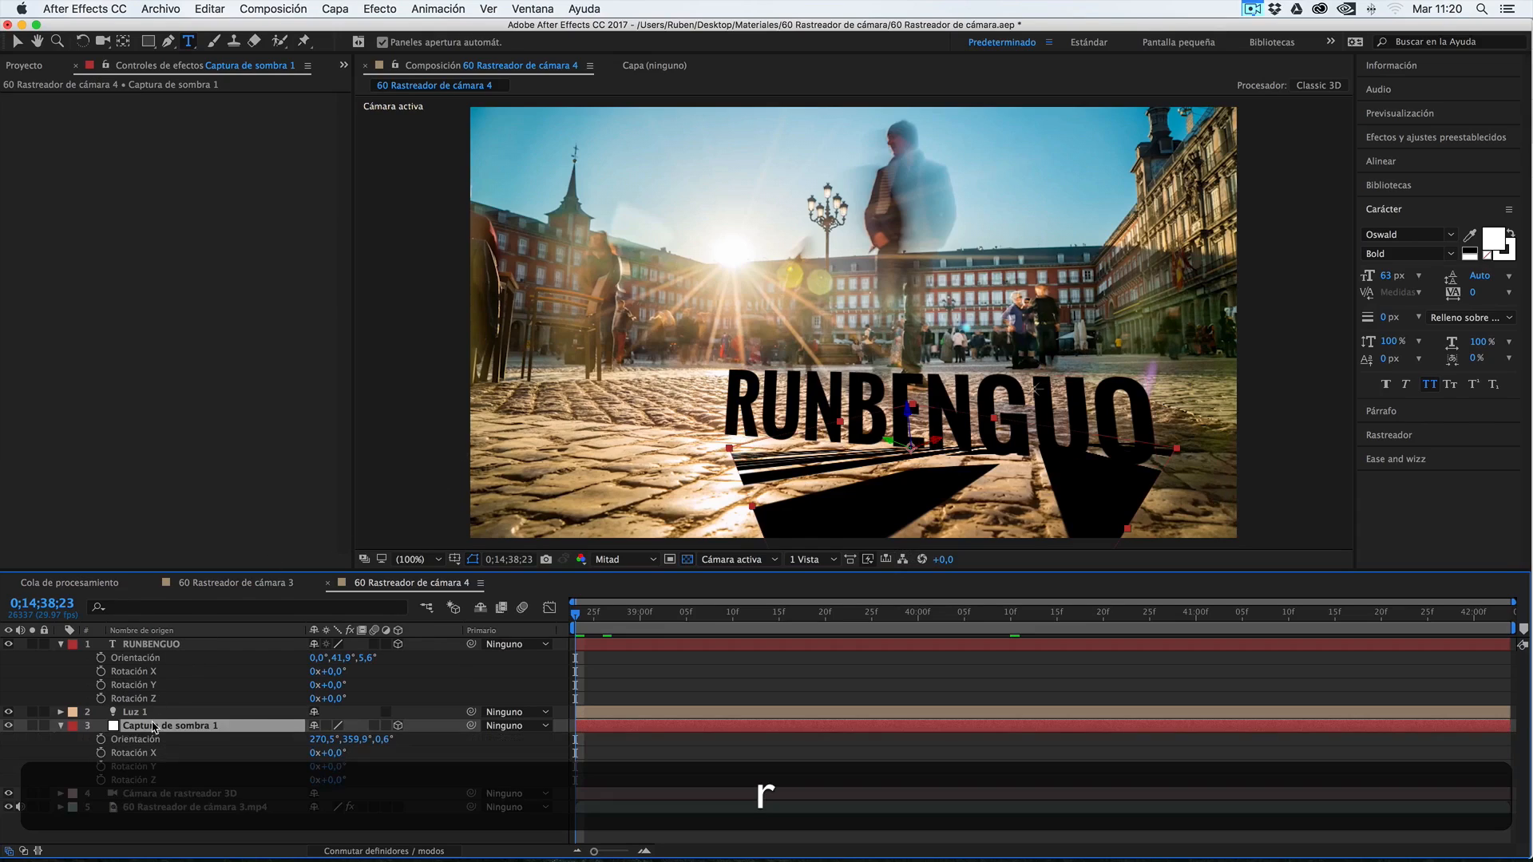
pyautogui.moveTo(321, 741); pyautogui.dragTo(340, 741)
pyautogui.moveTo(963, 503); pyautogui.dragTo(429, 478)
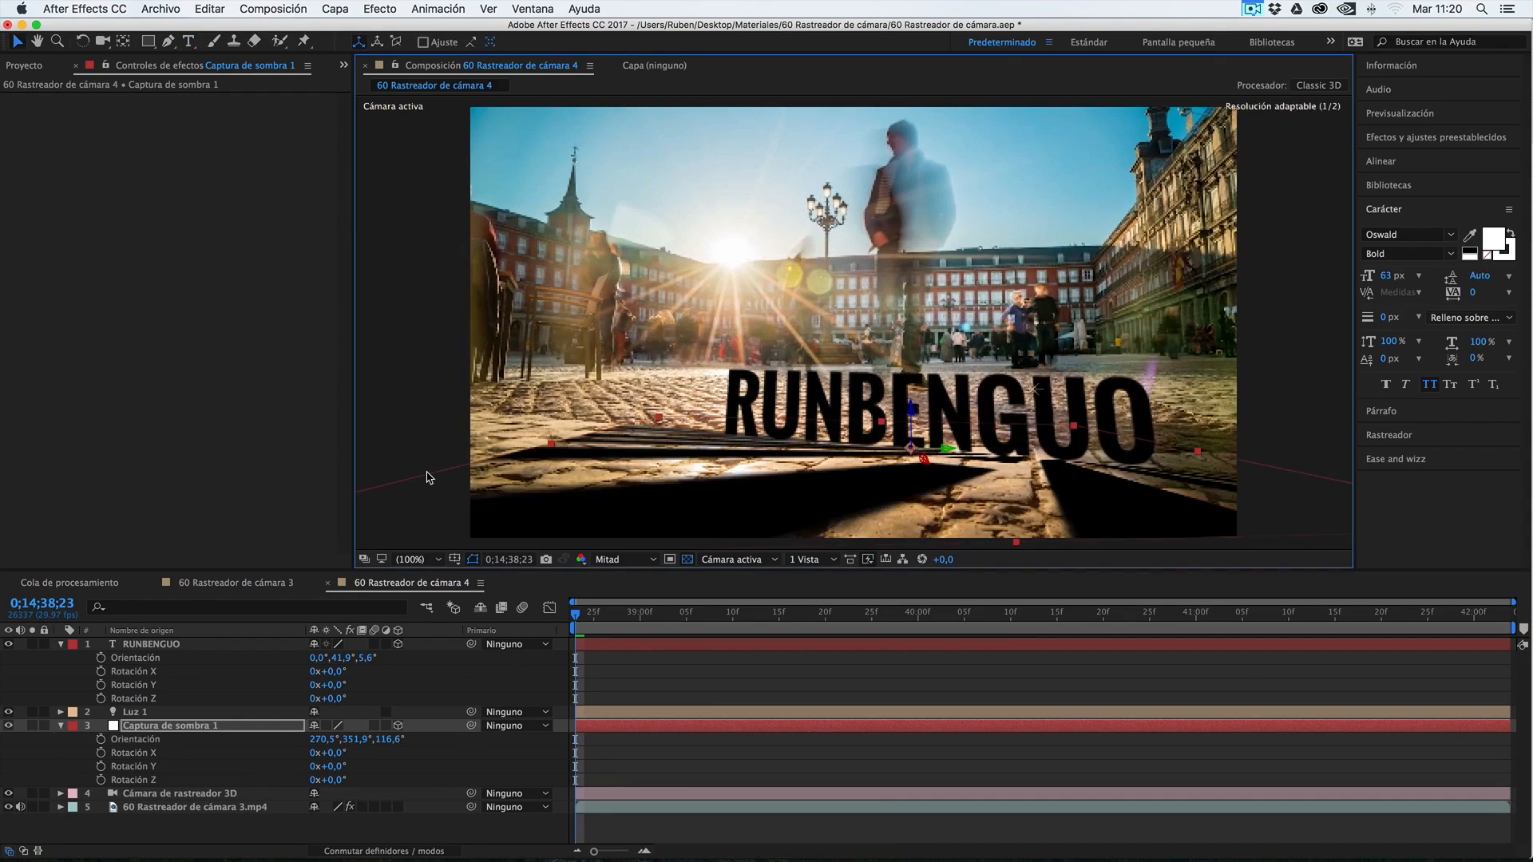
pyautogui.moveTo(552, 445); pyautogui.dragTo(517, 437)
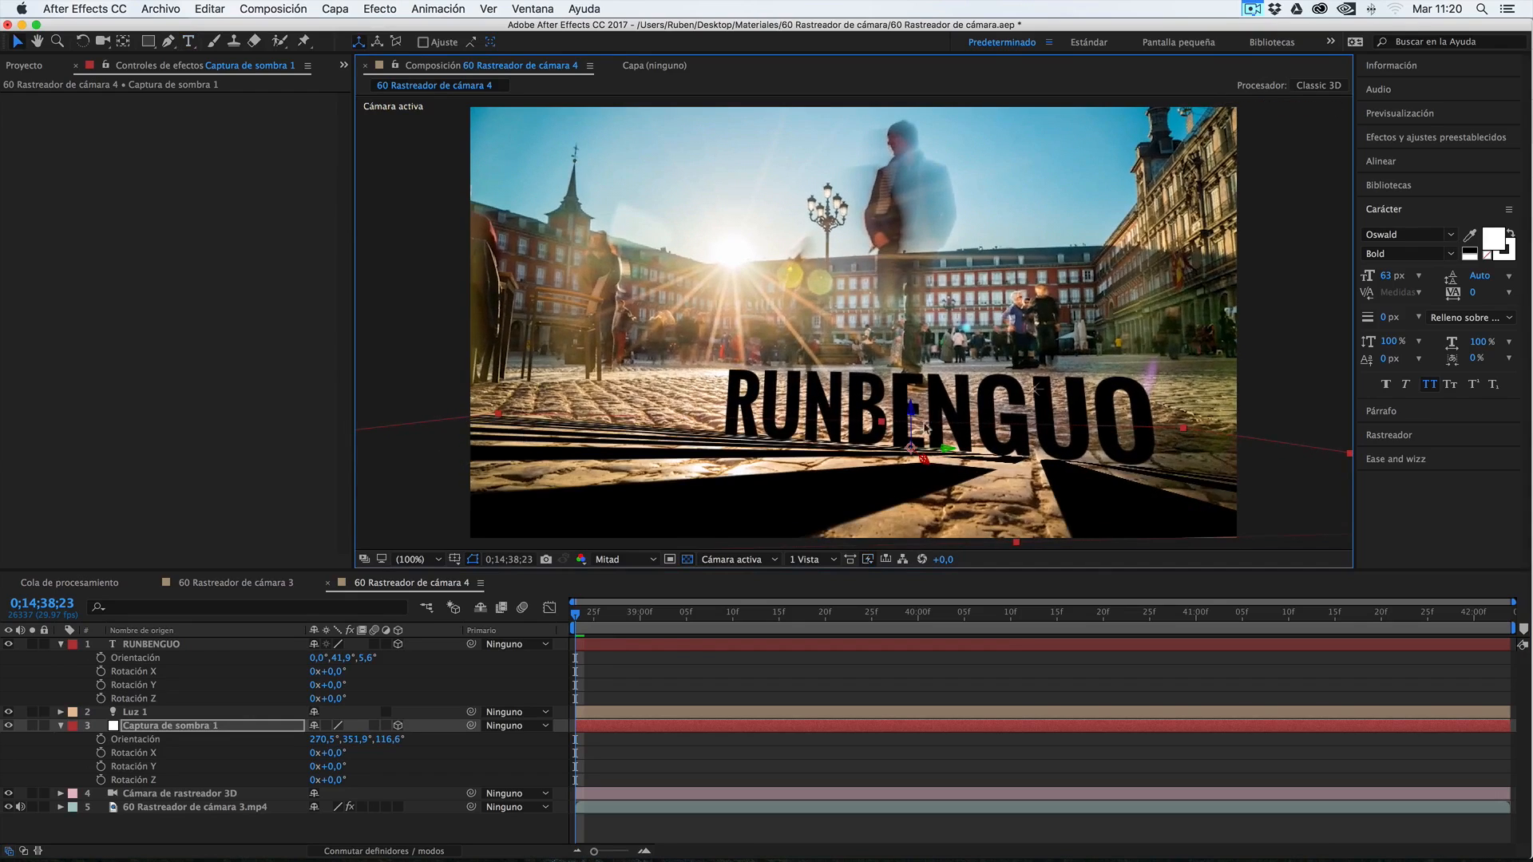
pyautogui.moveTo(1016, 539); pyautogui.dragTo(1015, 543)
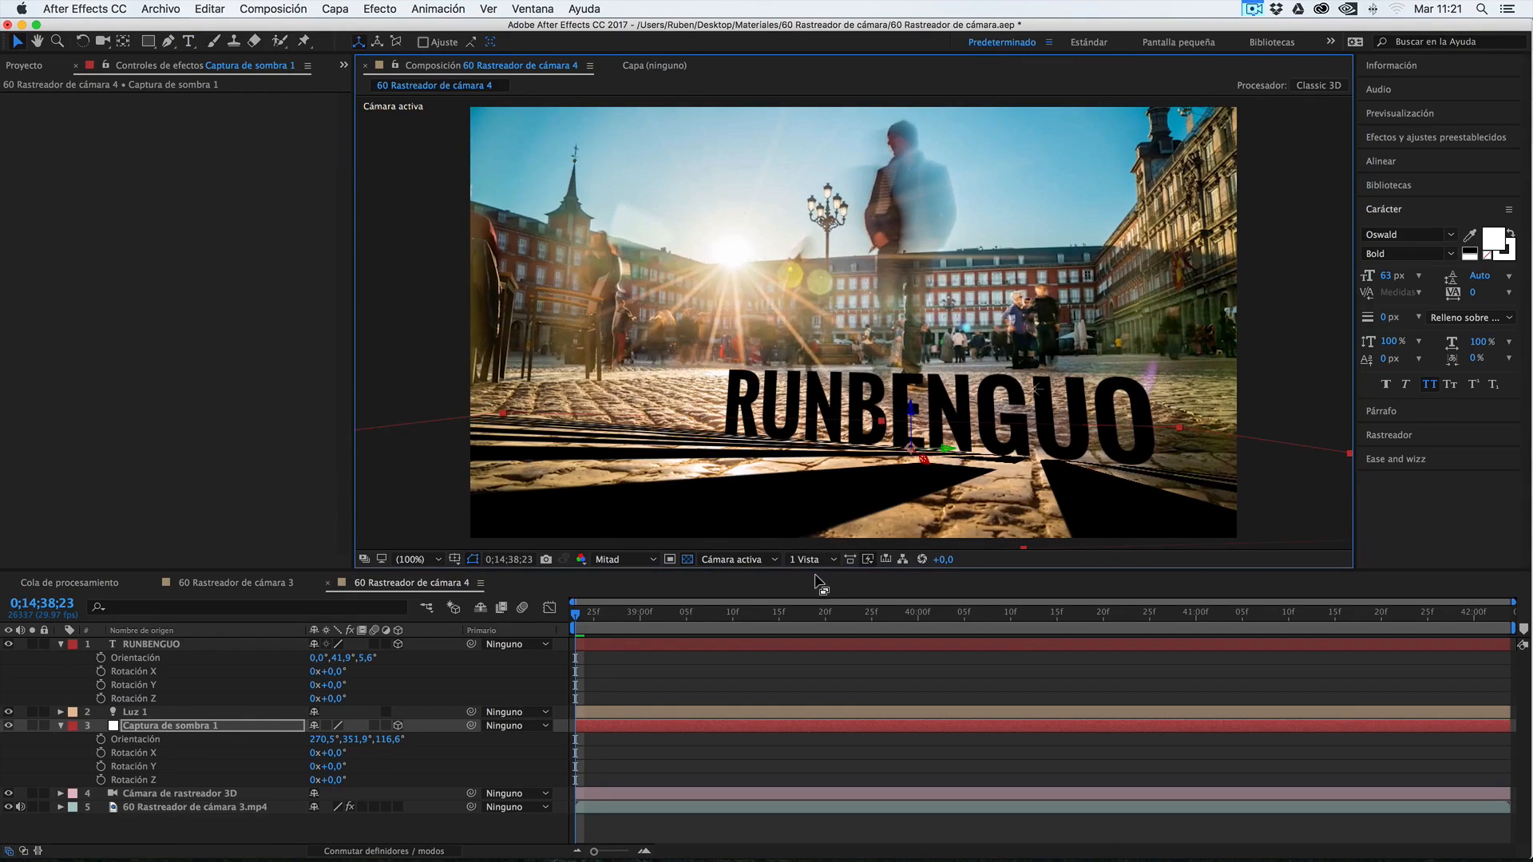
pyautogui.click(141, 729)
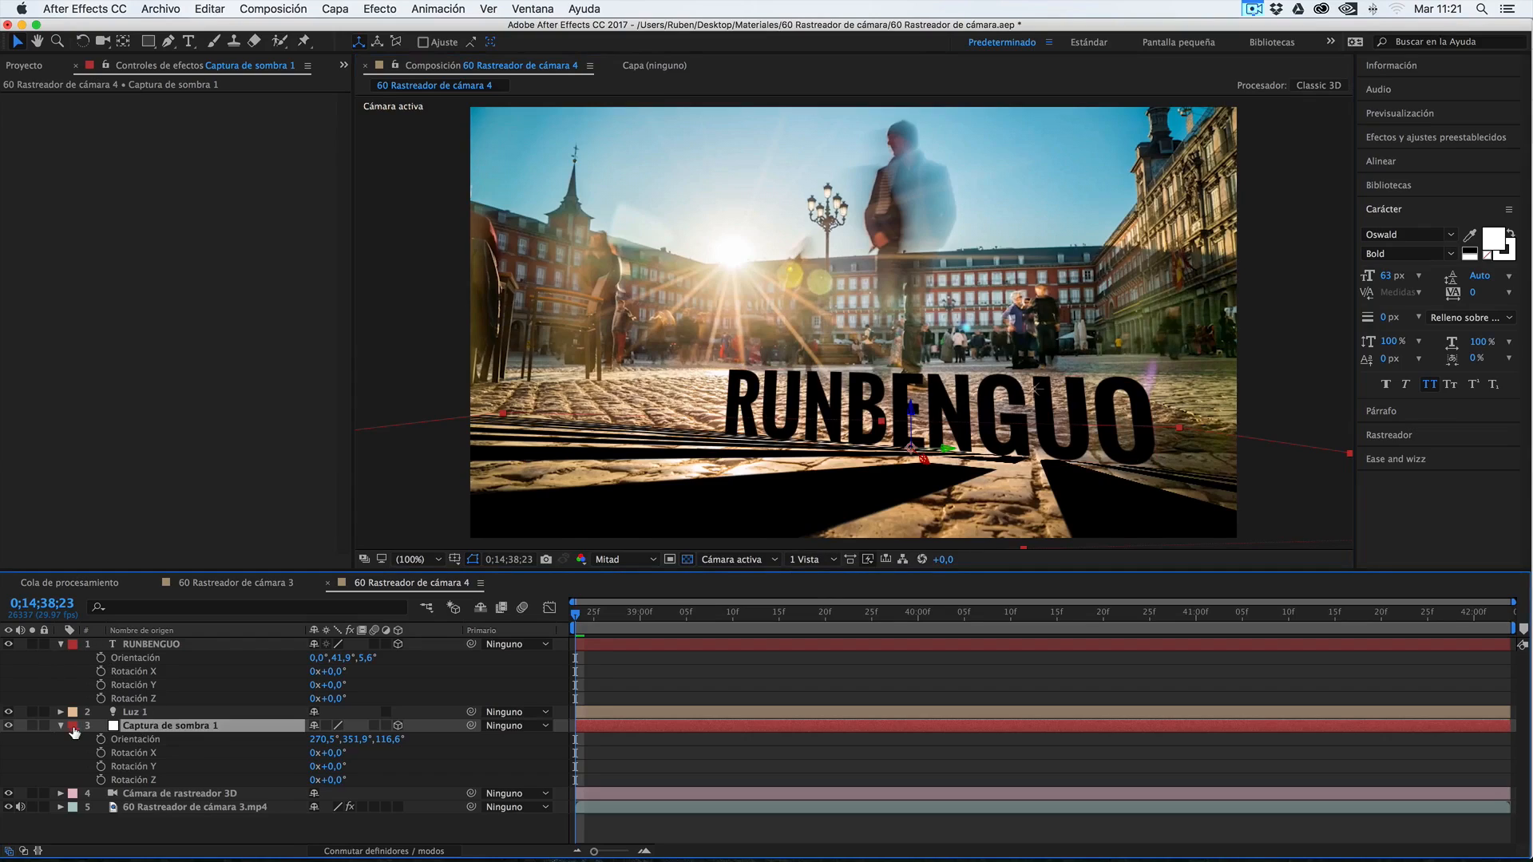
pyautogui.click(61, 726)
# Reposition the Luz 1 light behind the text and beneath the sun so the letters' shadows fan forward over the cobblestones, leaving it selected
pyautogui.click(143, 713)
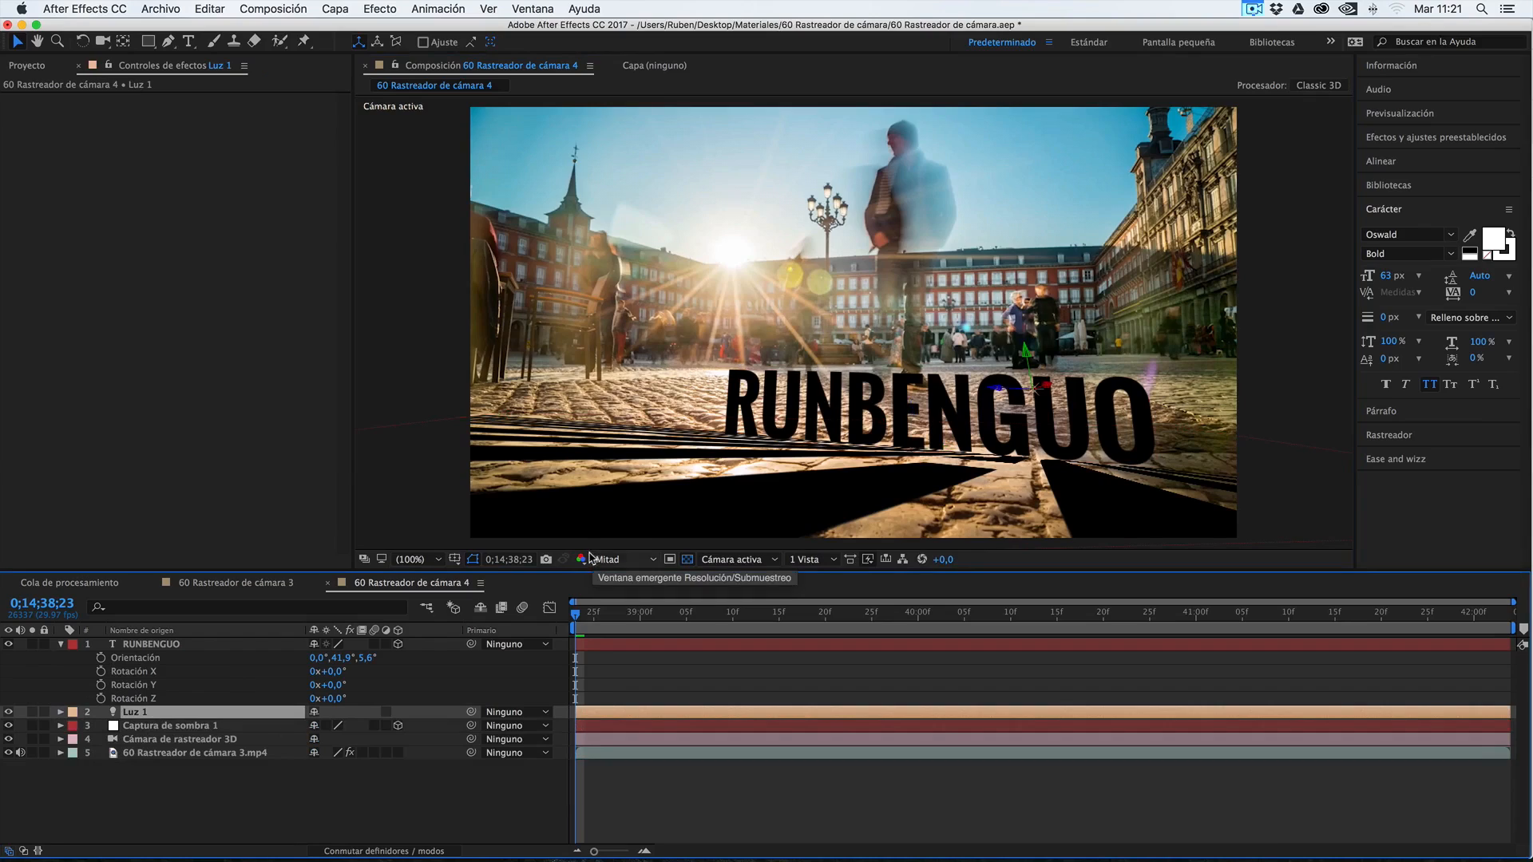
pyautogui.click(141, 726)
pyautogui.click(141, 713)
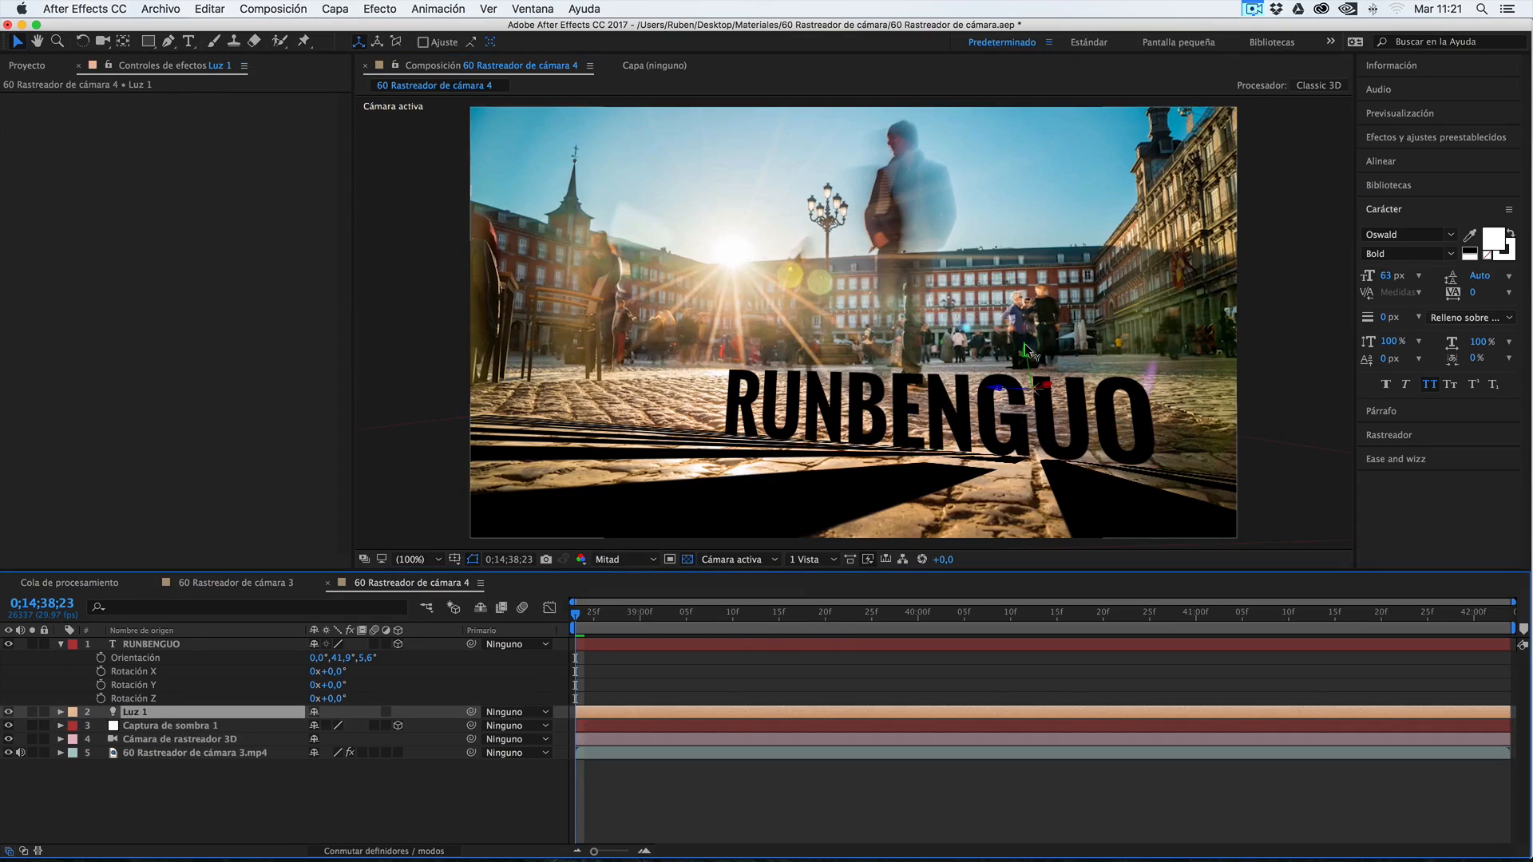
pyautogui.moveTo(997, 388); pyautogui.dragTo(976, 351)
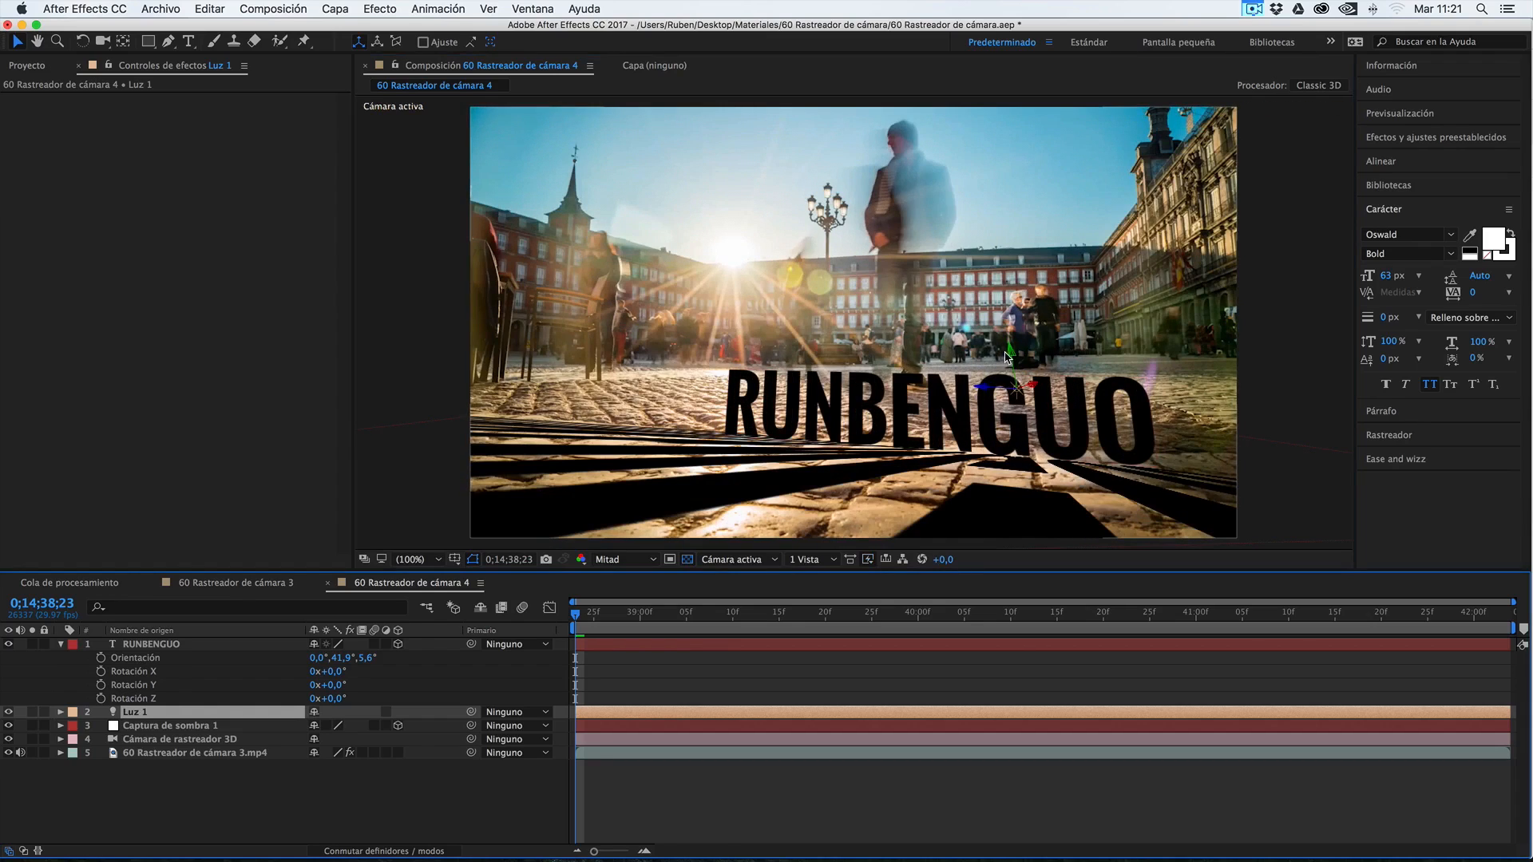
pyautogui.moveTo(1011, 350); pyautogui.dragTo(1009, 324)
pyautogui.moveTo(1025, 375); pyautogui.dragTo(698, 358)
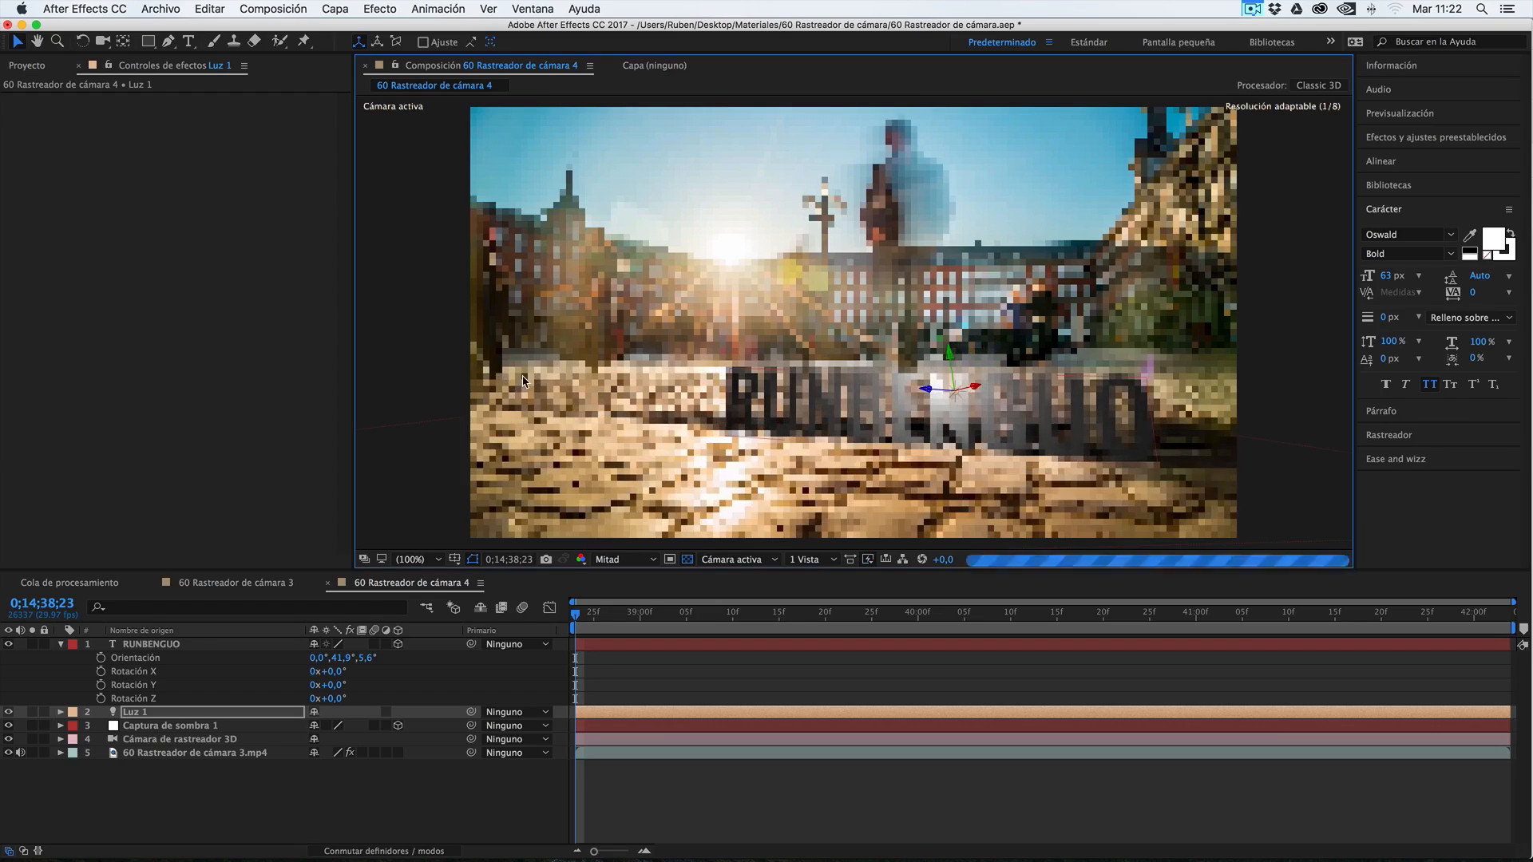
pyautogui.moveTo(976, 387); pyautogui.dragTo(802, 313)
pyautogui.moveTo(635, 305); pyautogui.dragTo(685, 310)
pyautogui.moveTo(943, 388)
pyautogui.mouseDown()
pyautogui.moveTo(1259, 310)
pyautogui.moveTo(679, 323)
pyautogui.moveTo(274, 386)
pyautogui.moveTo(645, 383)
pyautogui.moveTo(534, 377)
pyautogui.moveTo(559, 378)
pyautogui.mouseUp()
pyautogui.moveTo(793, 378); pyautogui.dragTo(355, 375)
pyautogui.moveTo(732, 369); pyautogui.dragTo(590, 365)
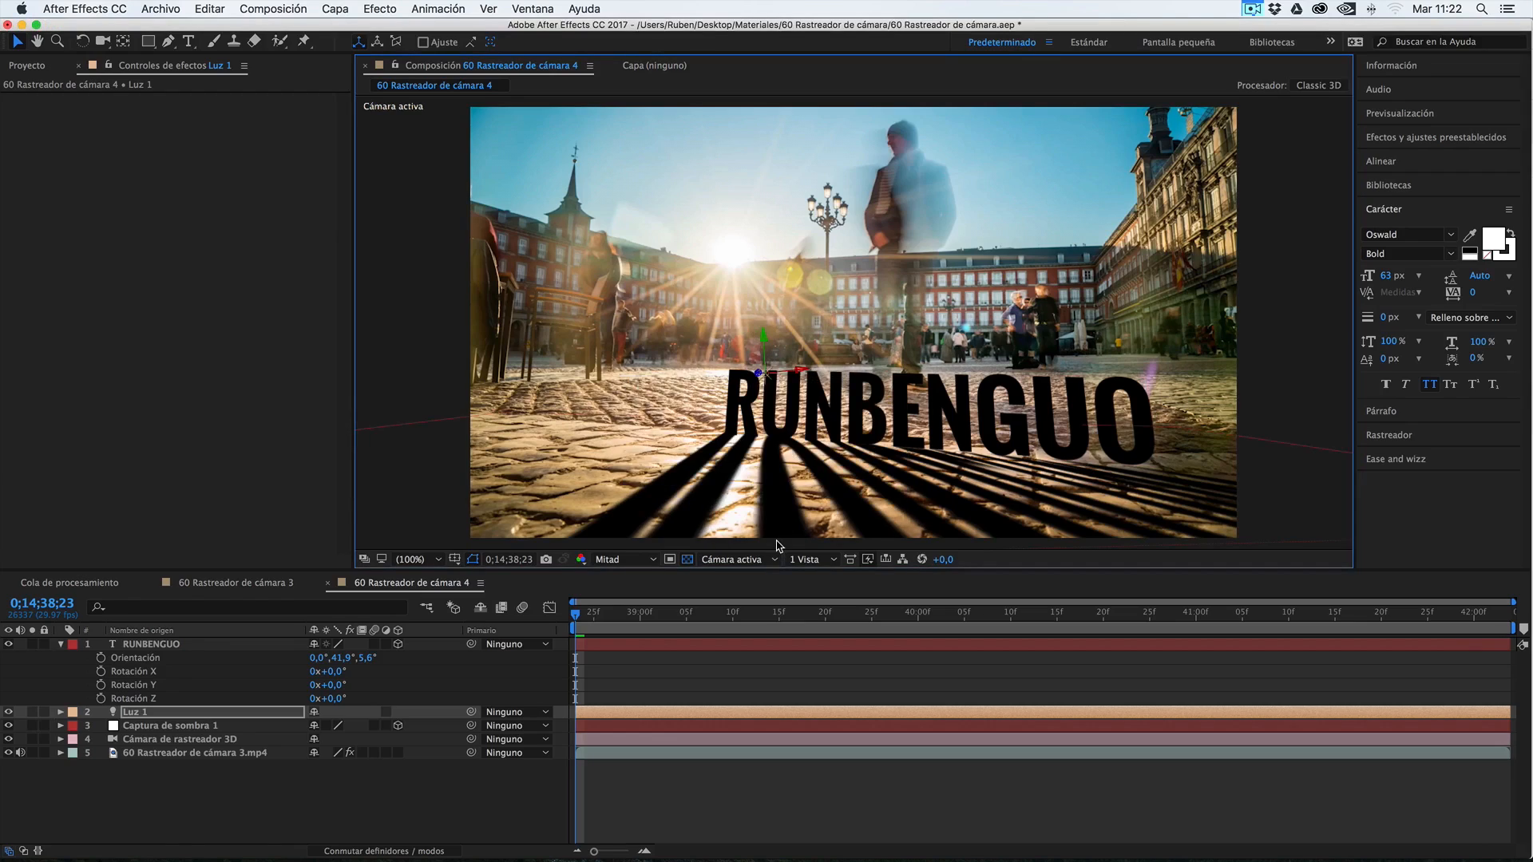
pyautogui.click(207, 726)
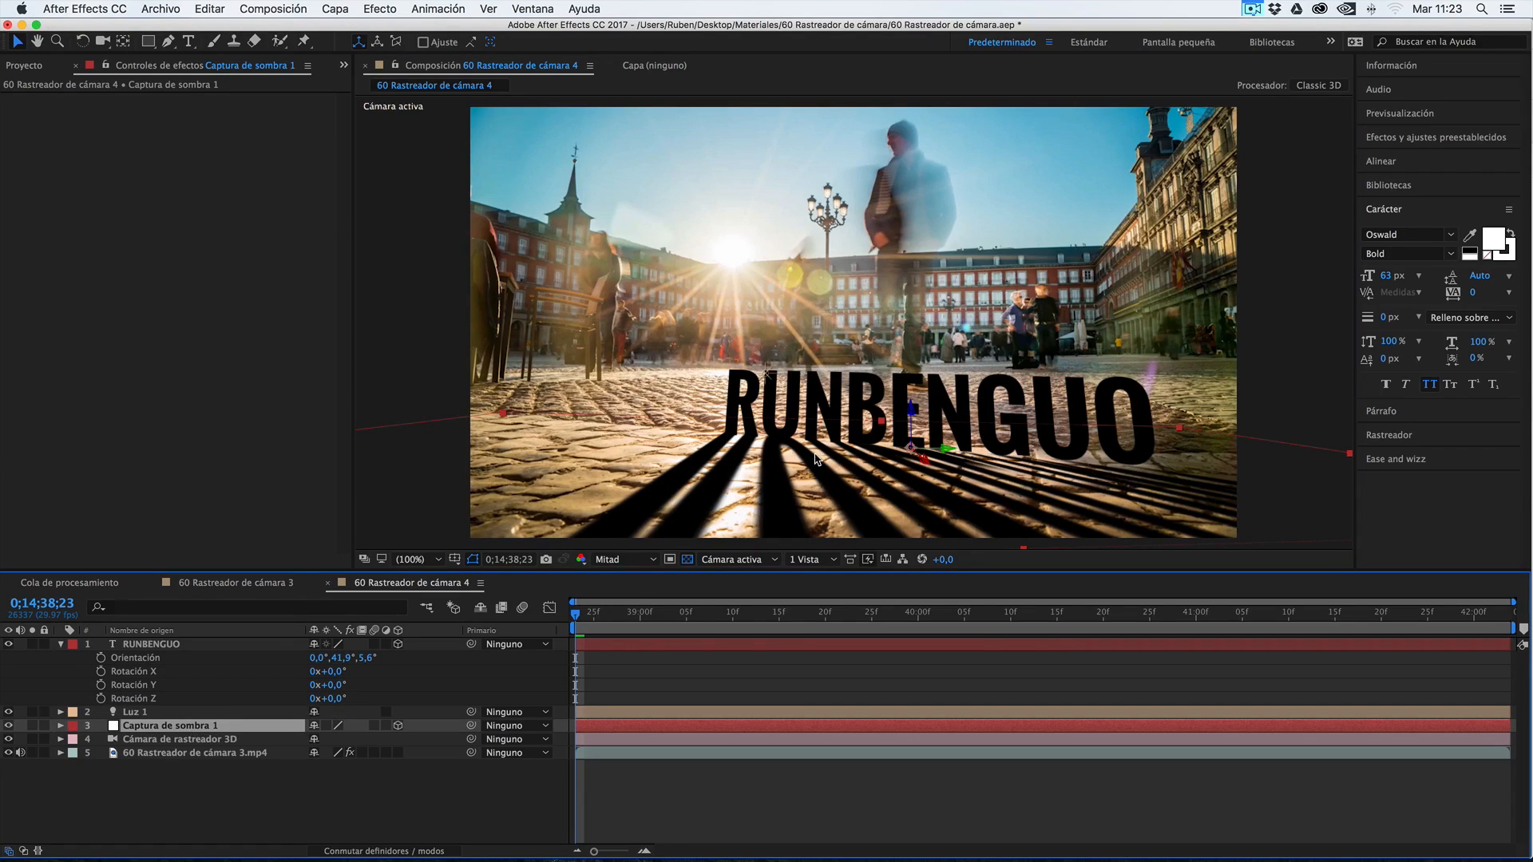
pyautogui.click(136, 713)
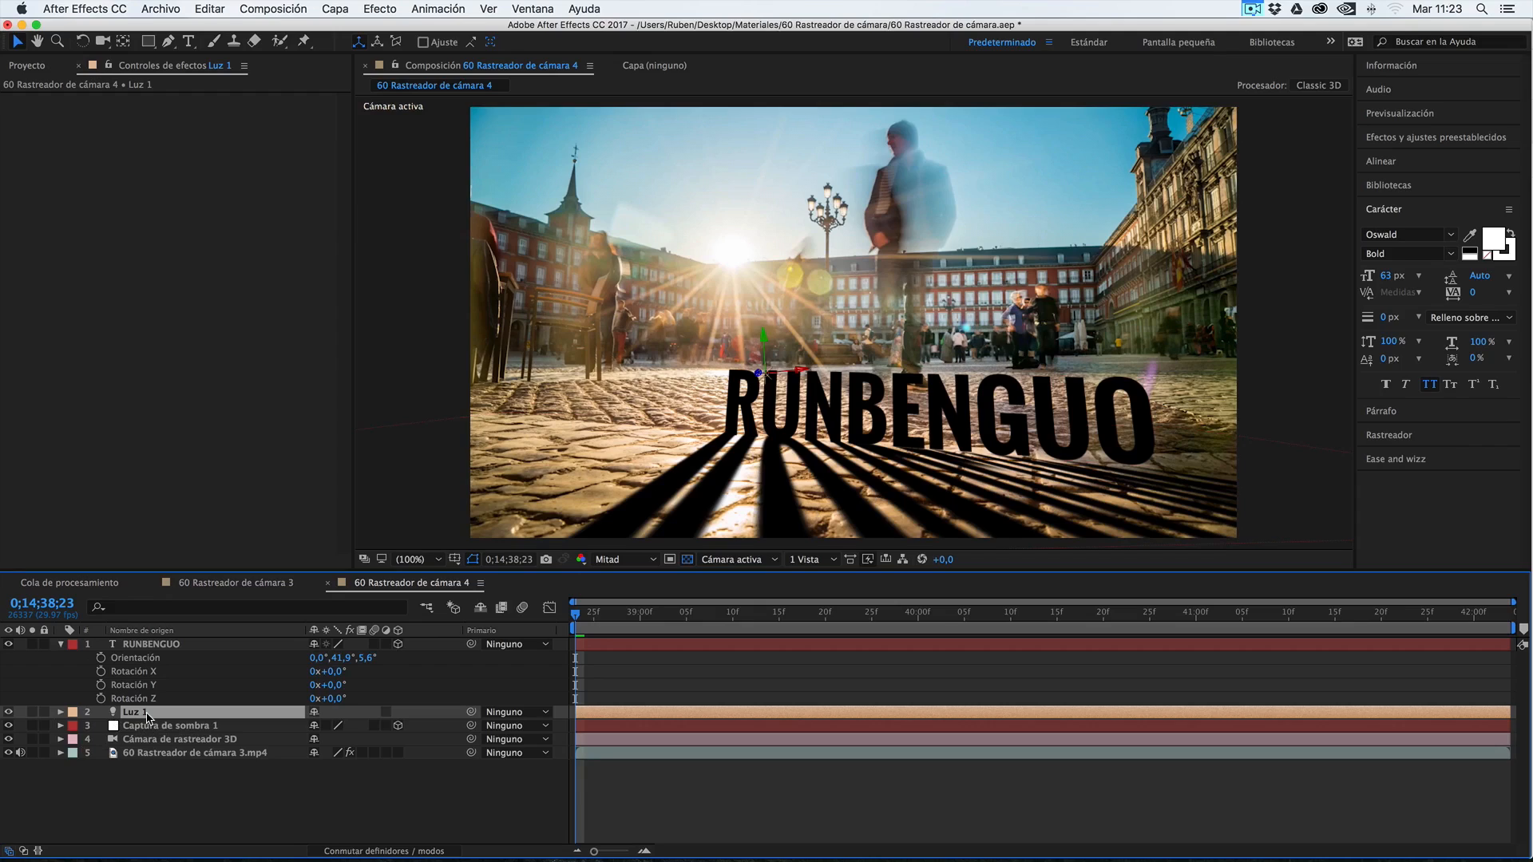
# Set the Luz 1 light's Oscuridad de la sombra to 71% and enable its keyframing at 0;14;38;23
pyautogui.press('a')
pyautogui.scroll(-3, 146, 723)
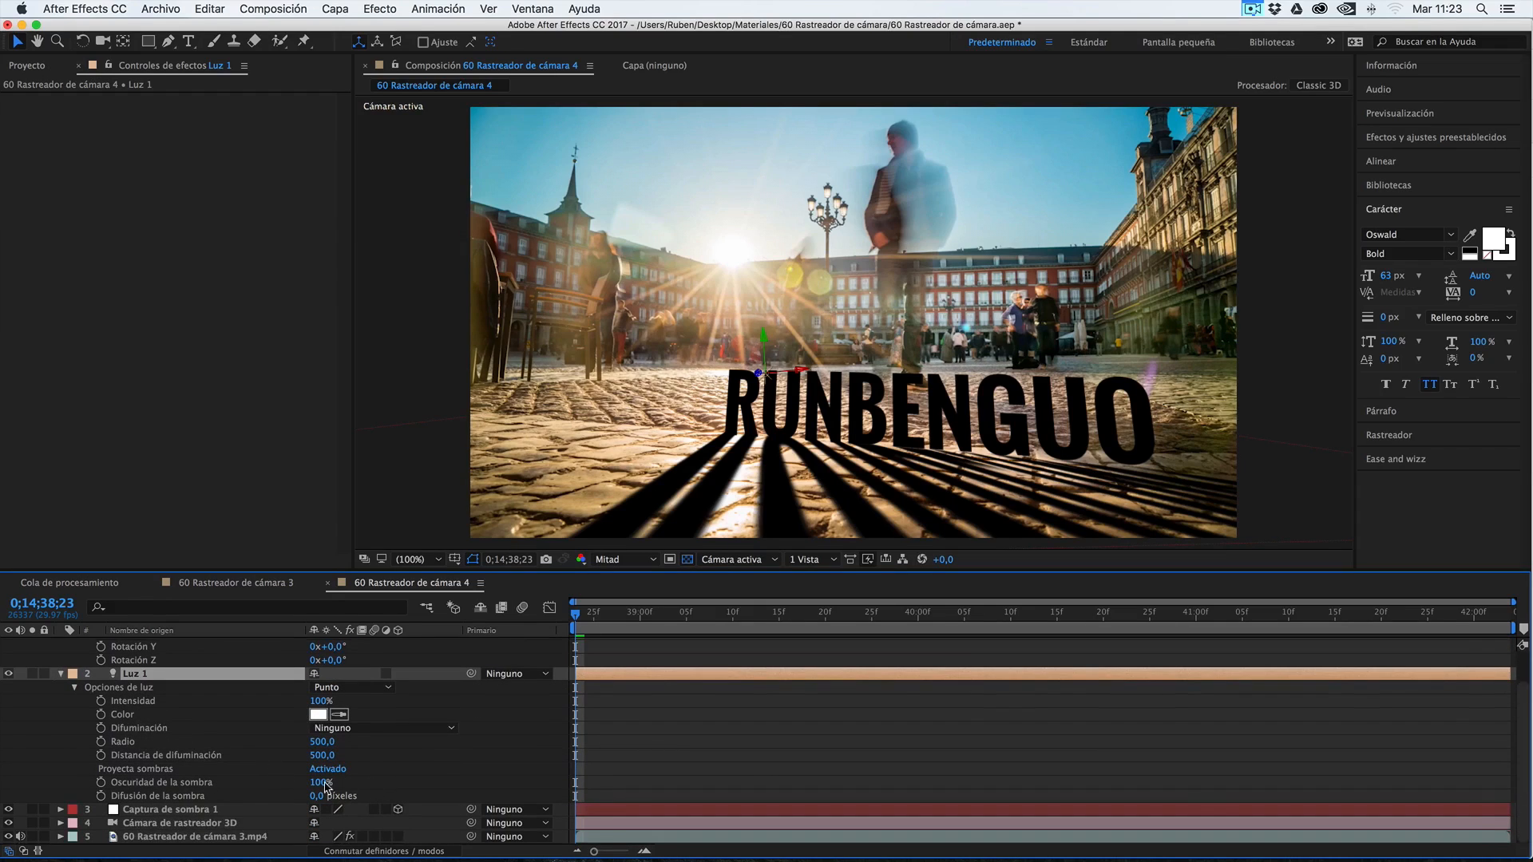
pyautogui.moveTo(319, 782); pyautogui.dragTo(304, 789)
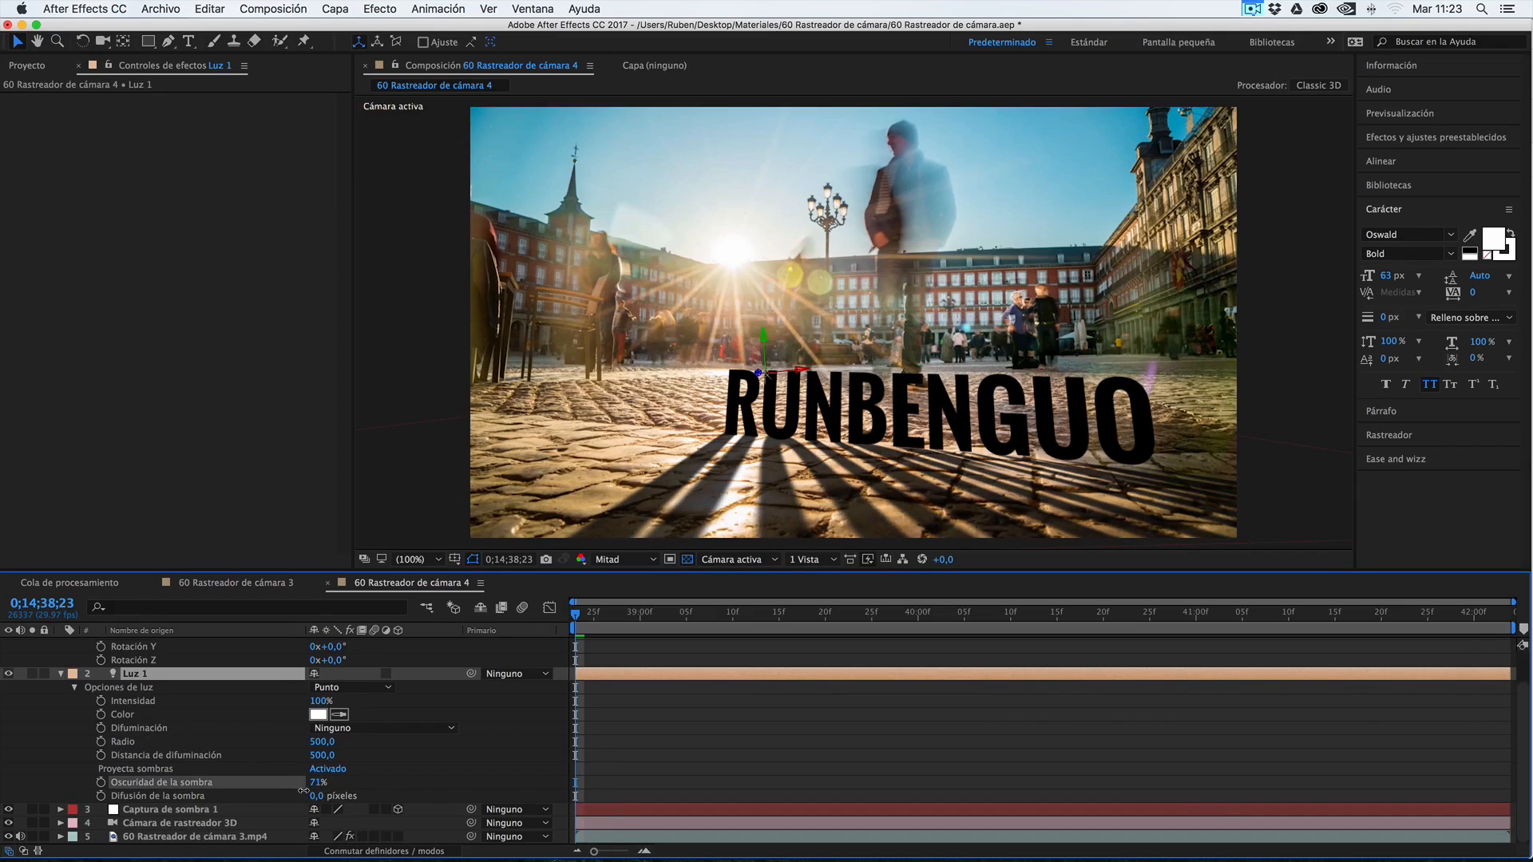
pyautogui.moveTo(303, 791); pyautogui.dragTo(305, 795)
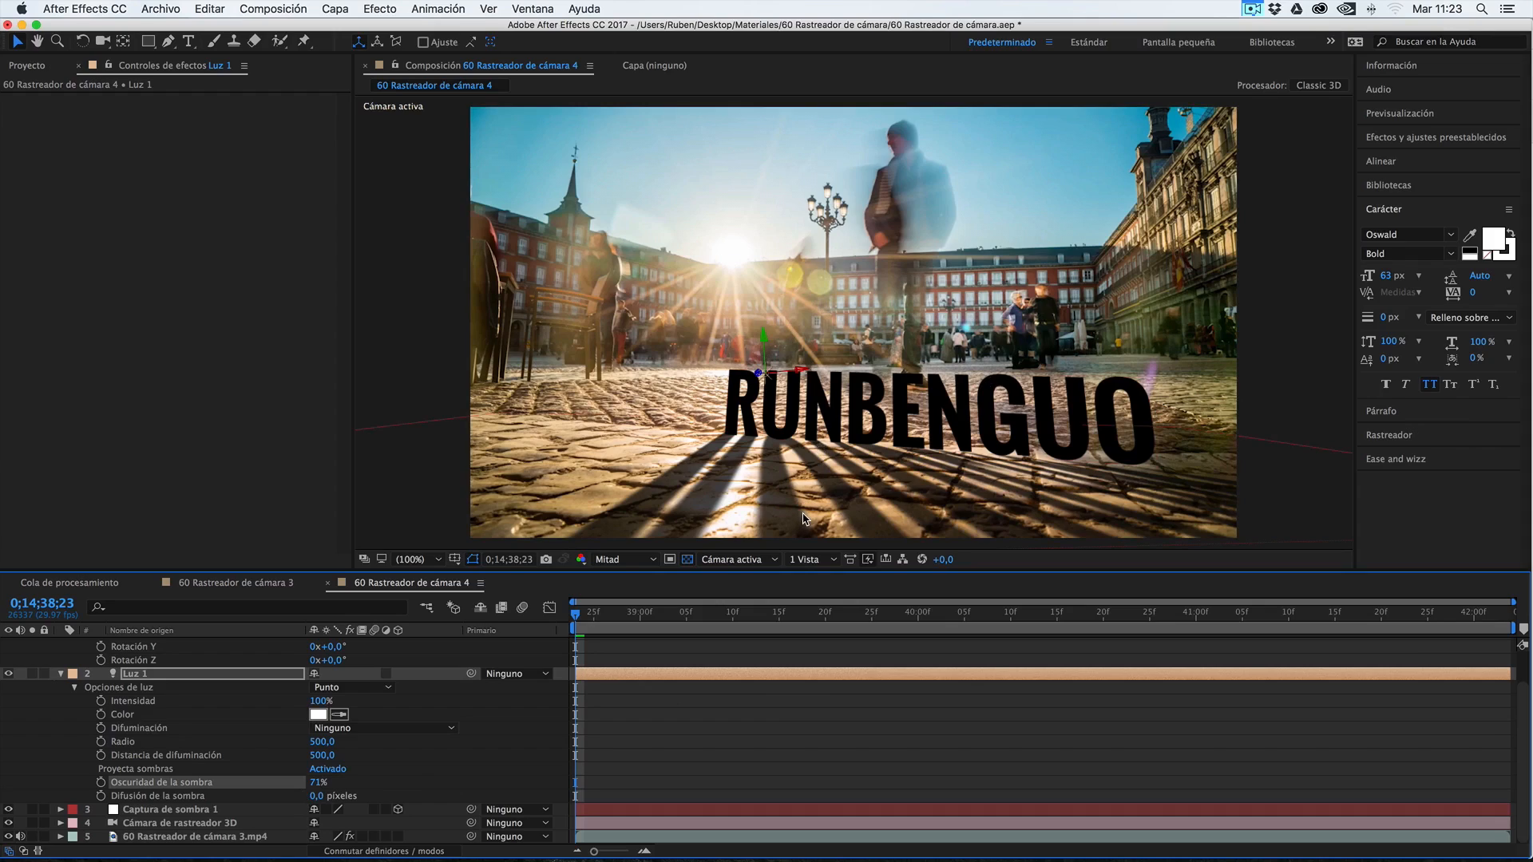
pyautogui.click(101, 783)
# Add an Oscuridad de la sombra keyframe of 40% for Luz 1 at 0;14;40;23
pyautogui.moveTo(969, 618); pyautogui.dragTo(1135, 611)
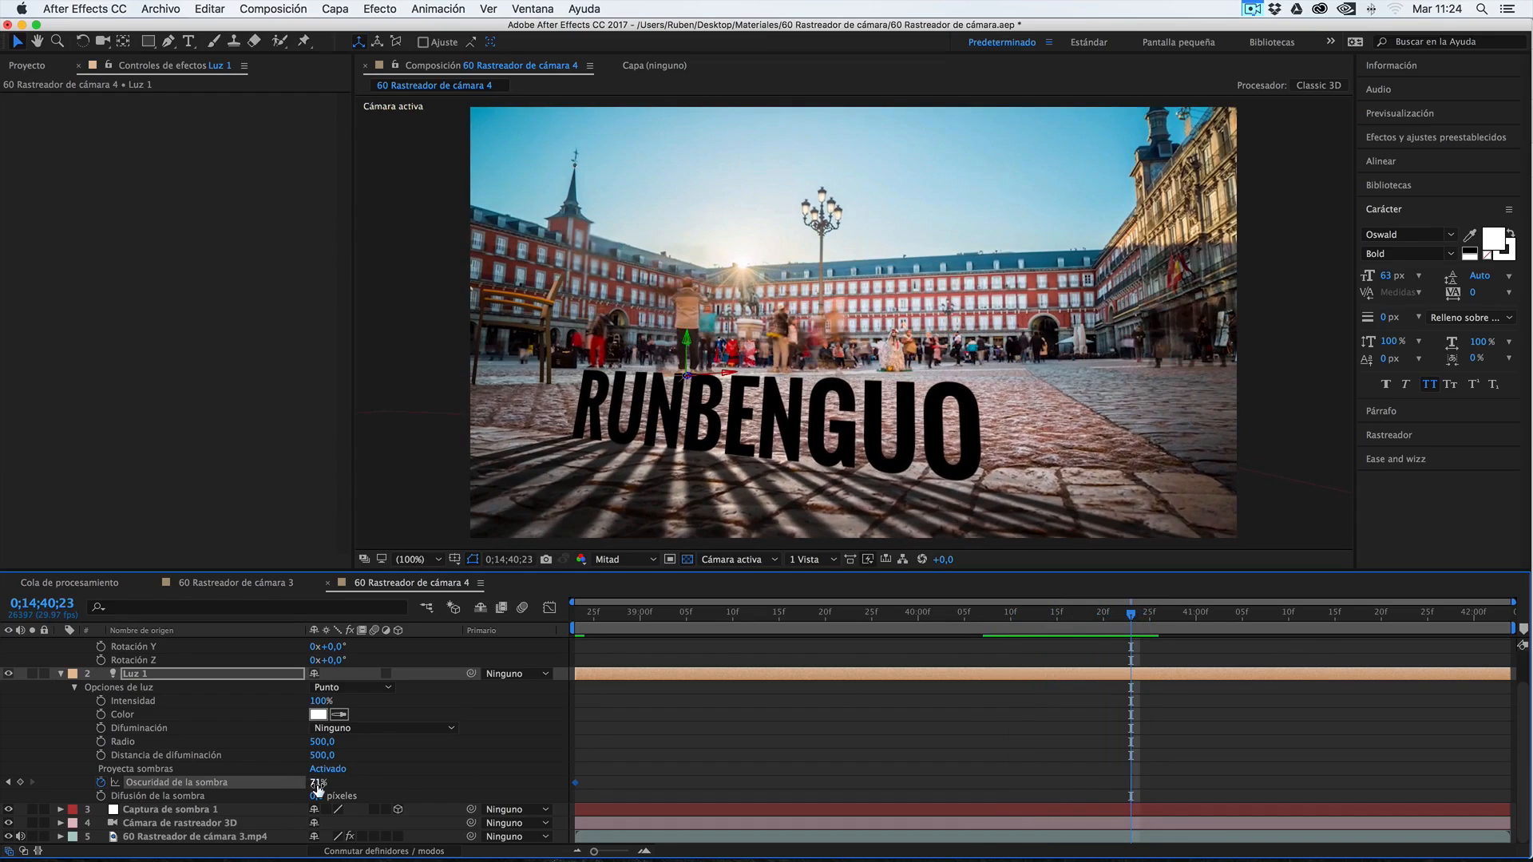
pyautogui.click(322, 784)
pyautogui.write('40')
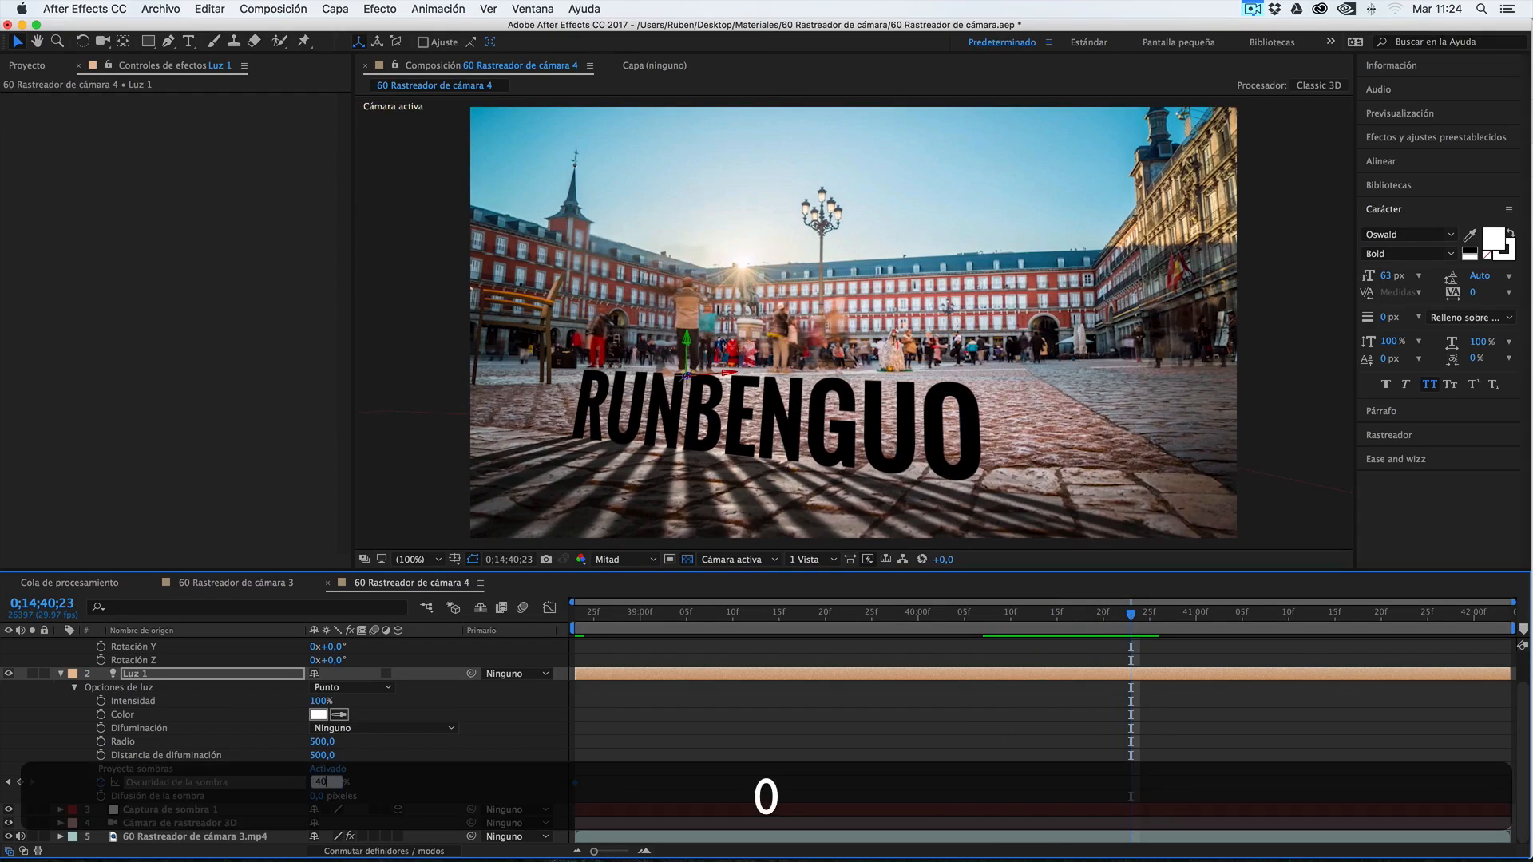
pyautogui.press('Return')
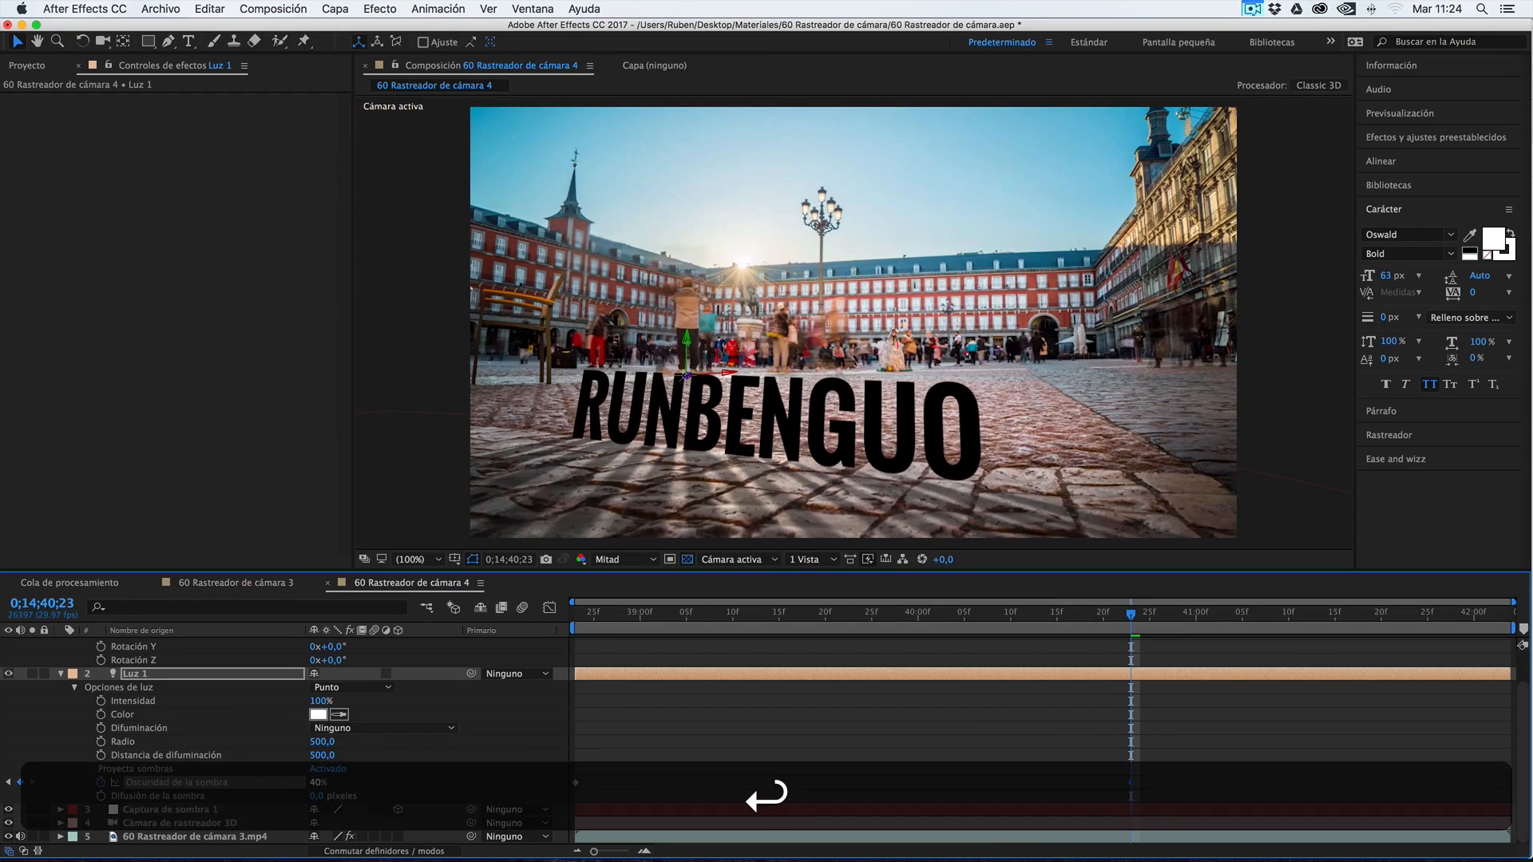
# Add an Oscuridad de la sombra keyframe of 15% at 0;14;41;08 and scrub the timeline to check the shadow's fade
pyautogui.click(1152, 614)
pyautogui.moveTo(1156, 616); pyautogui.dragTo(1270, 613)
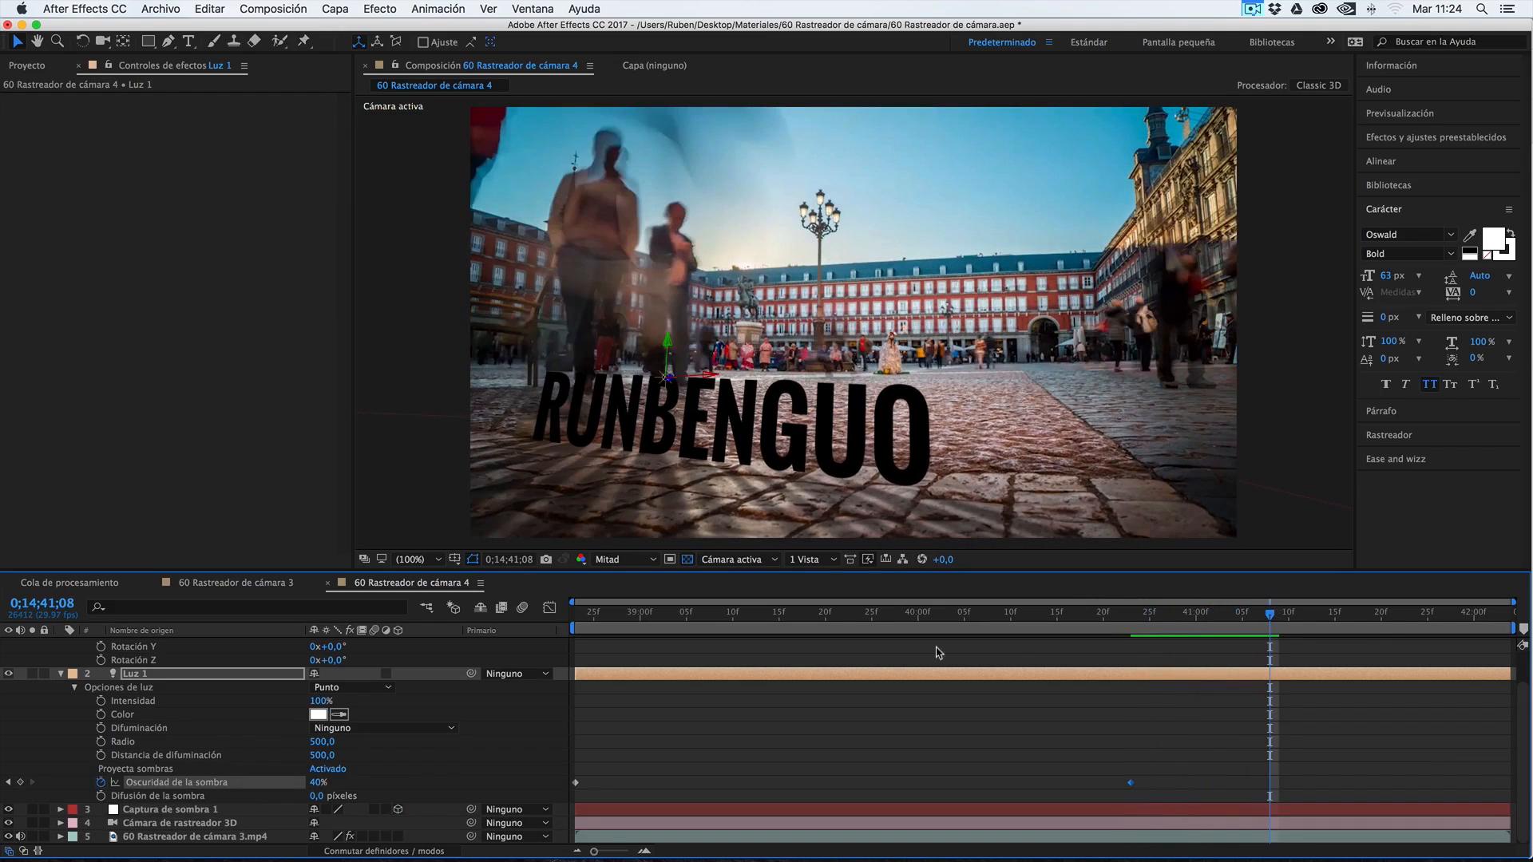
pyautogui.click(319, 783)
pyautogui.write('20')
pyautogui.press('Return')
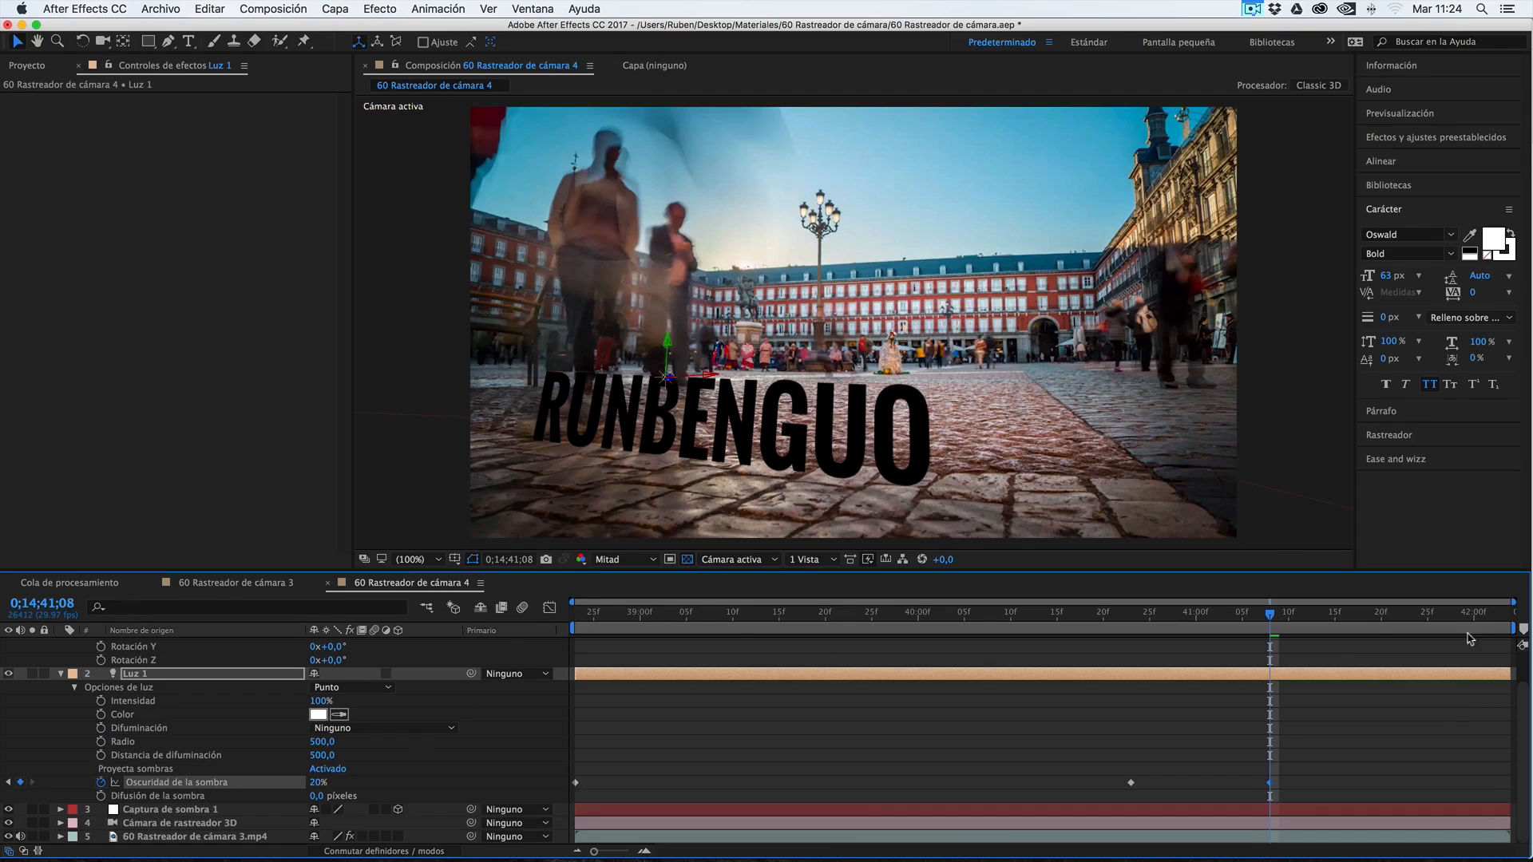
pyautogui.moveTo(1272, 625); pyautogui.dragTo(1269, 683)
pyautogui.click(317, 783)
pyautogui.write('15')
pyautogui.press('Return')
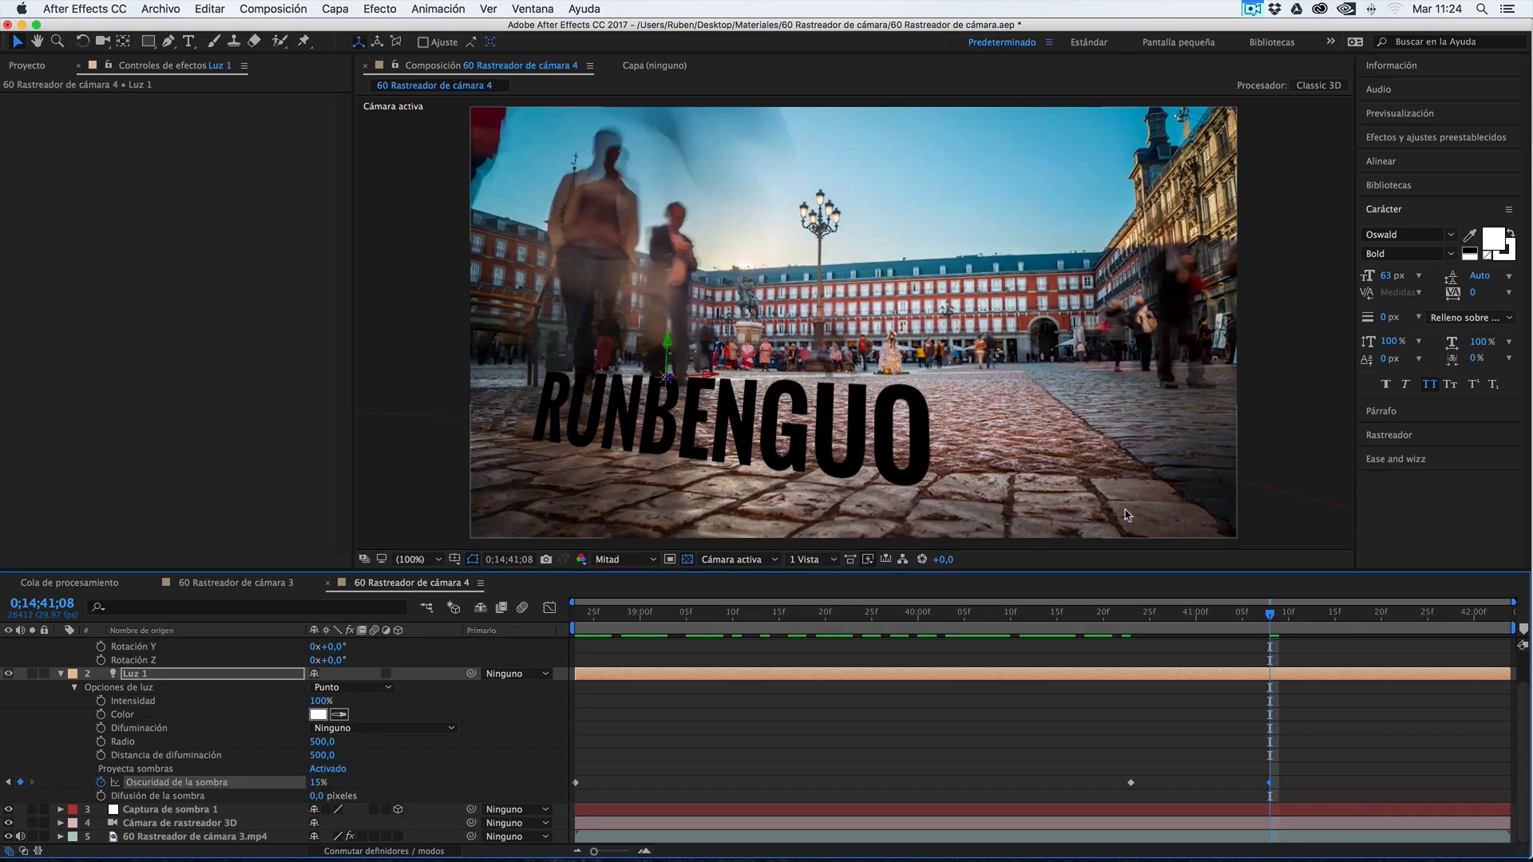
pyautogui.moveTo(1271, 616); pyautogui.dragTo(660, 612)
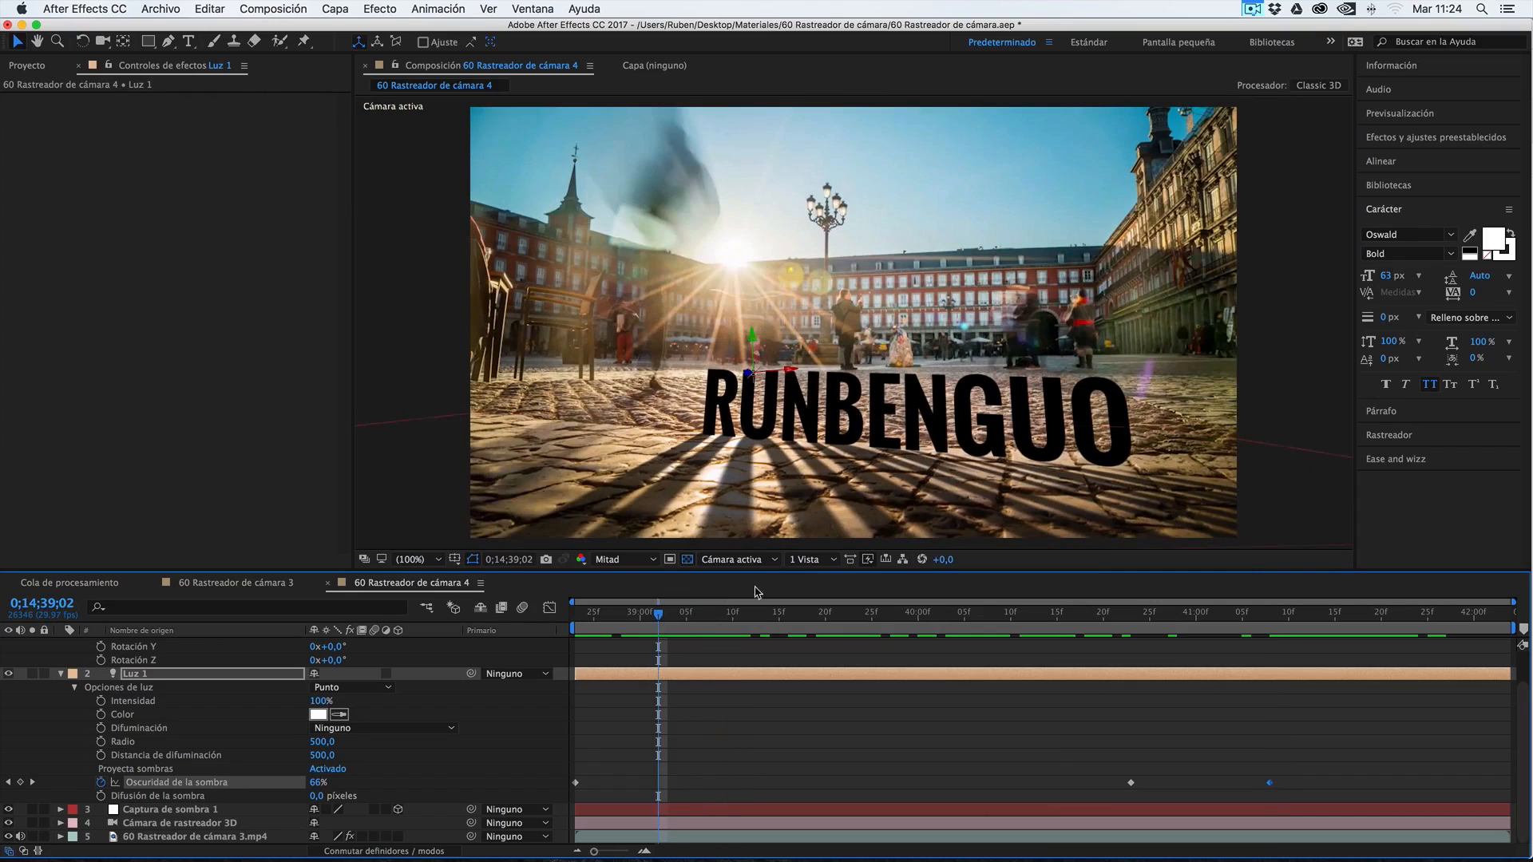
pyautogui.moveTo(1224, 612); pyautogui.dragTo(1383, 615)
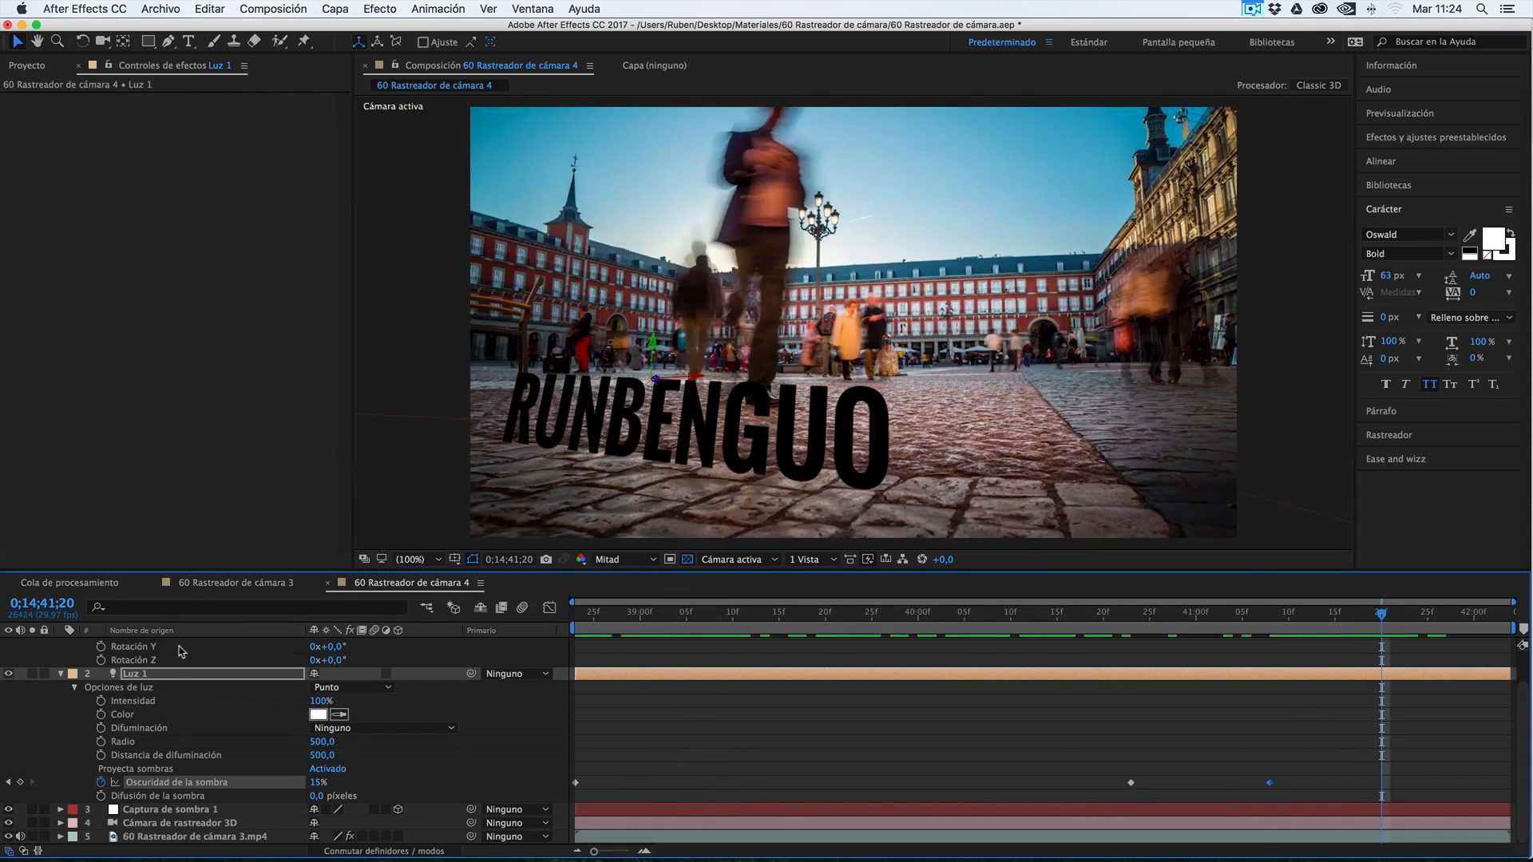
# Set the RUNBENGUO layer's Rotación X to 9° and scrub through the opening frames to check it
pyautogui.scroll(2, 140, 688)
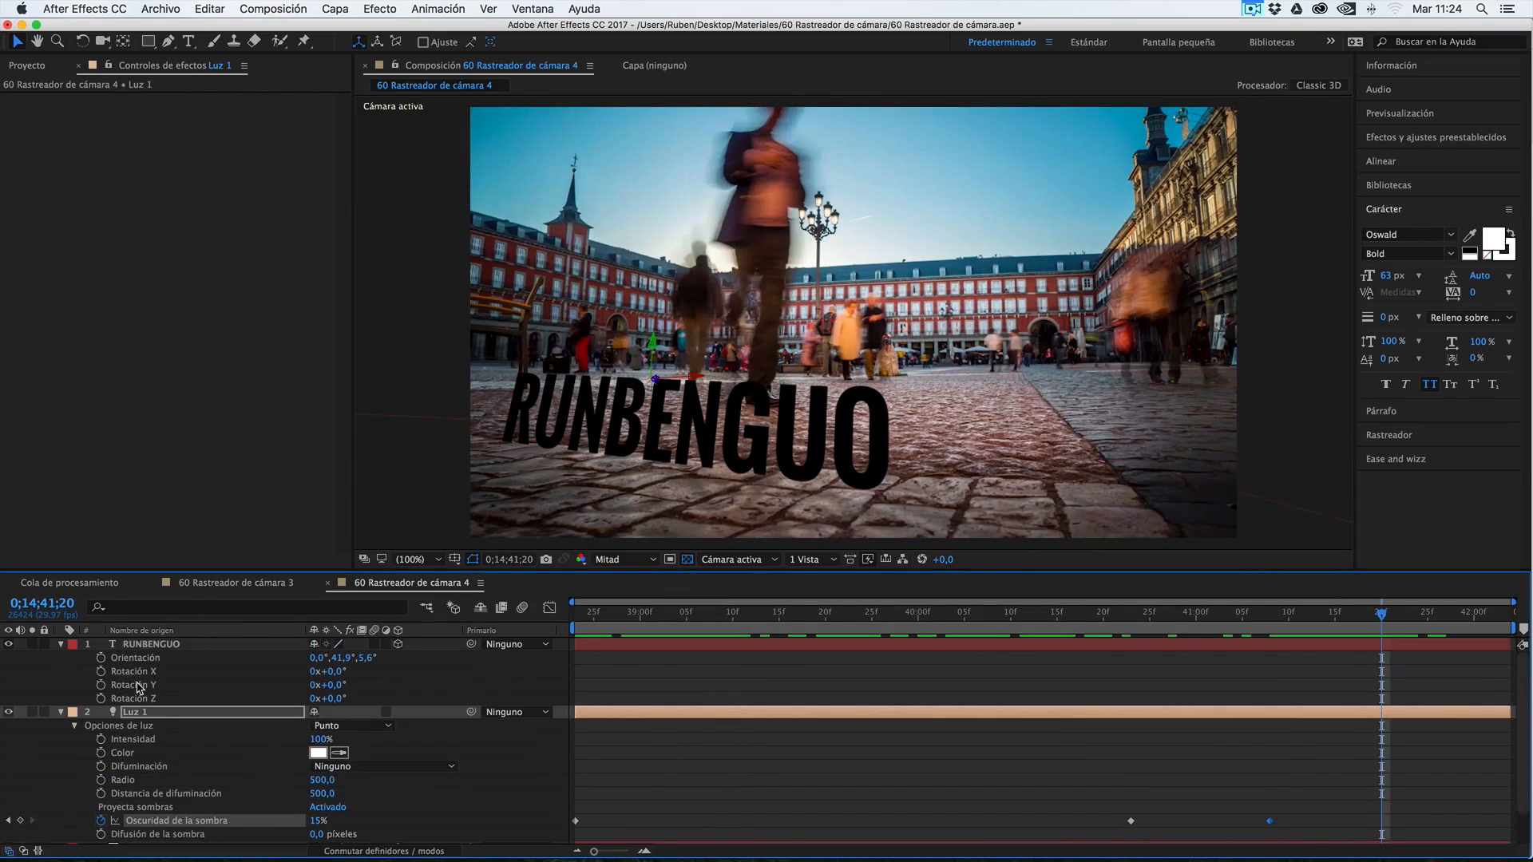
pyautogui.click(159, 647)
pyautogui.press('super+z')
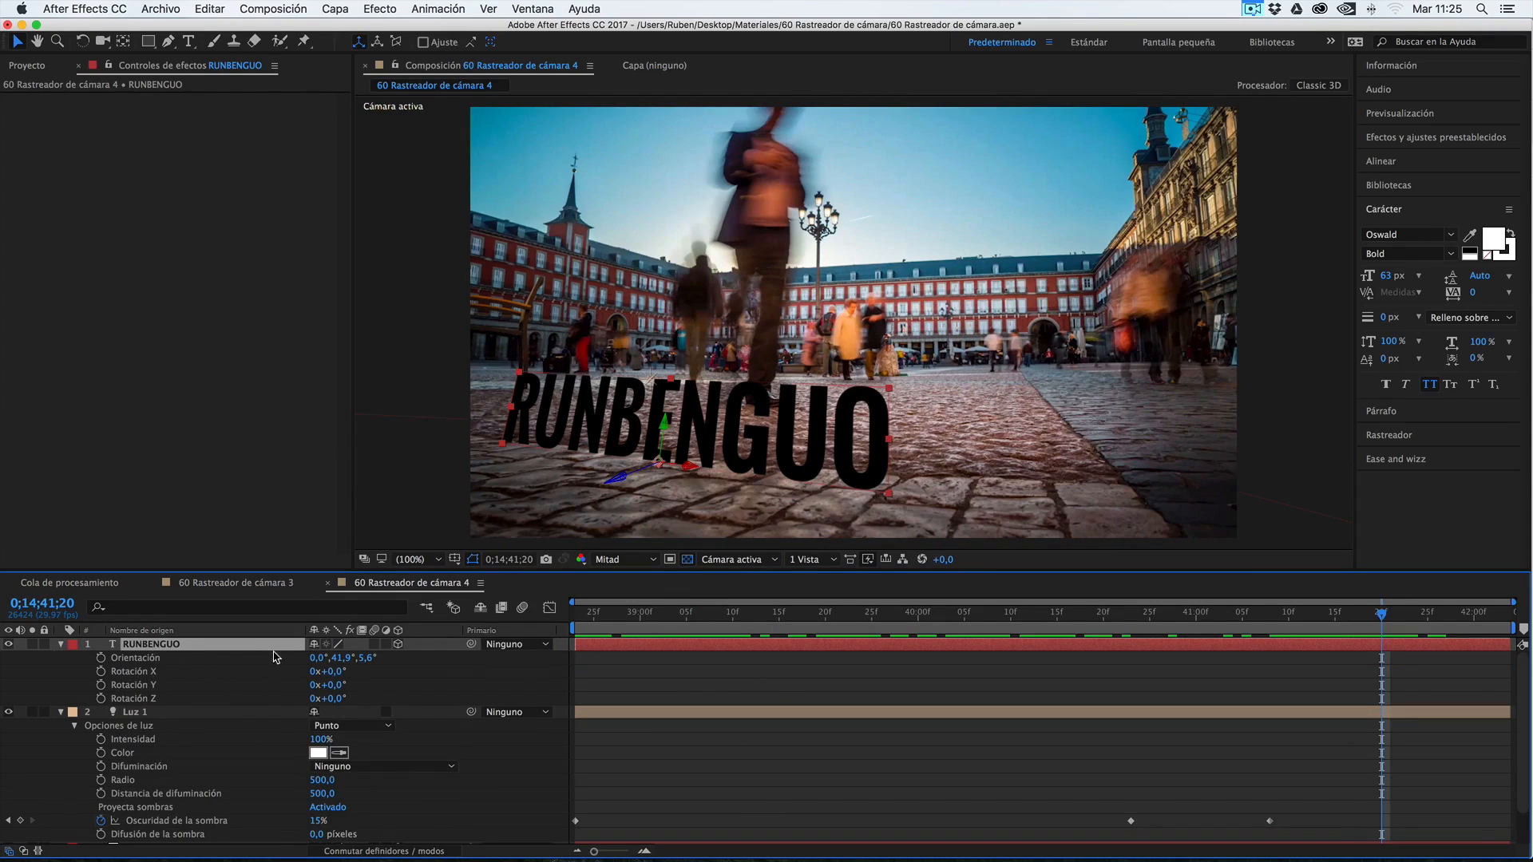
pyautogui.press('r')
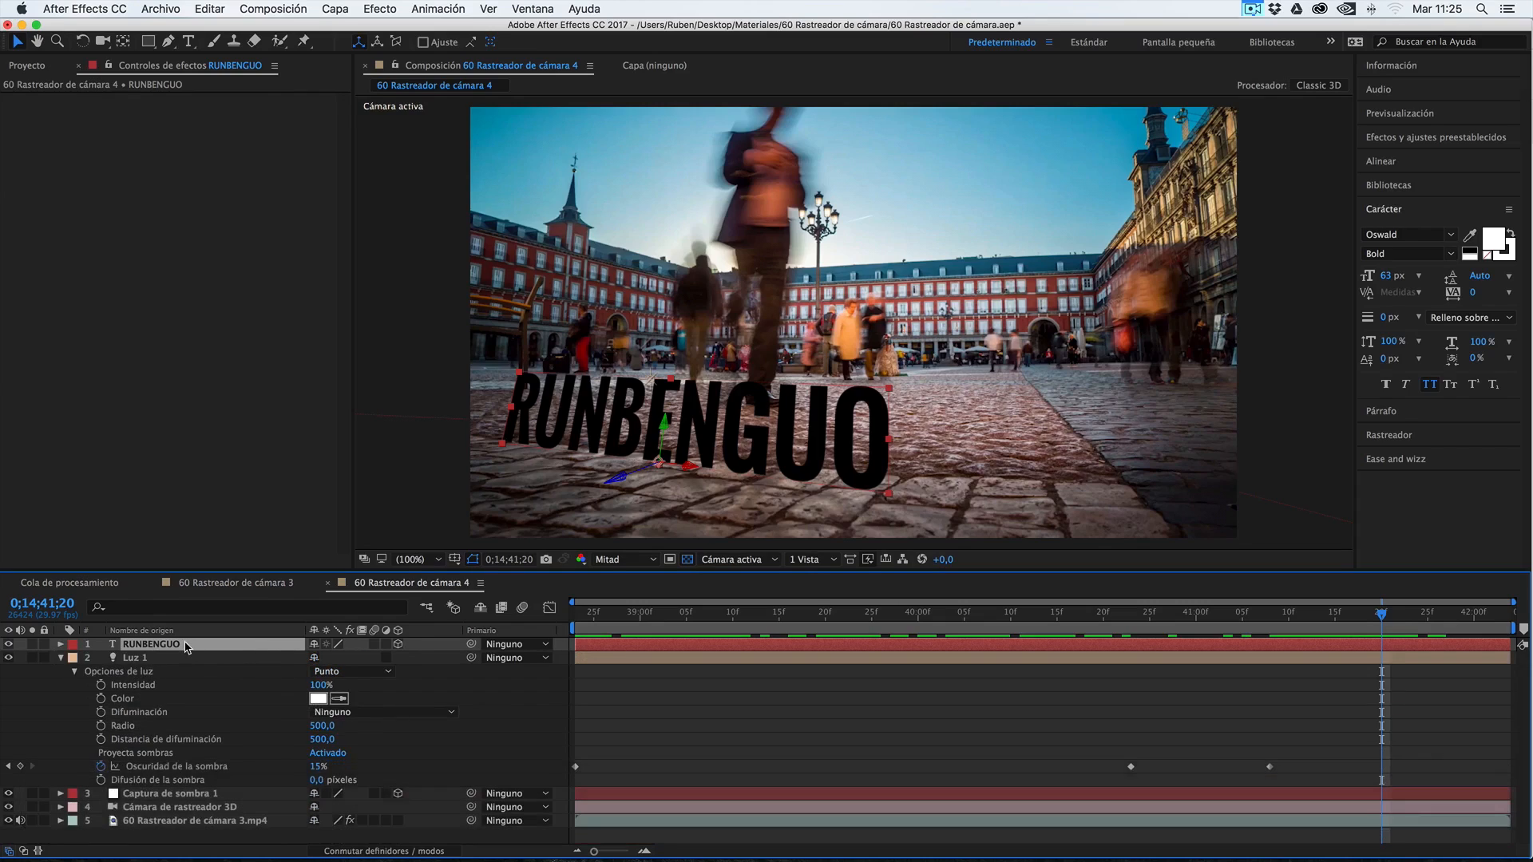
pyautogui.press('r')
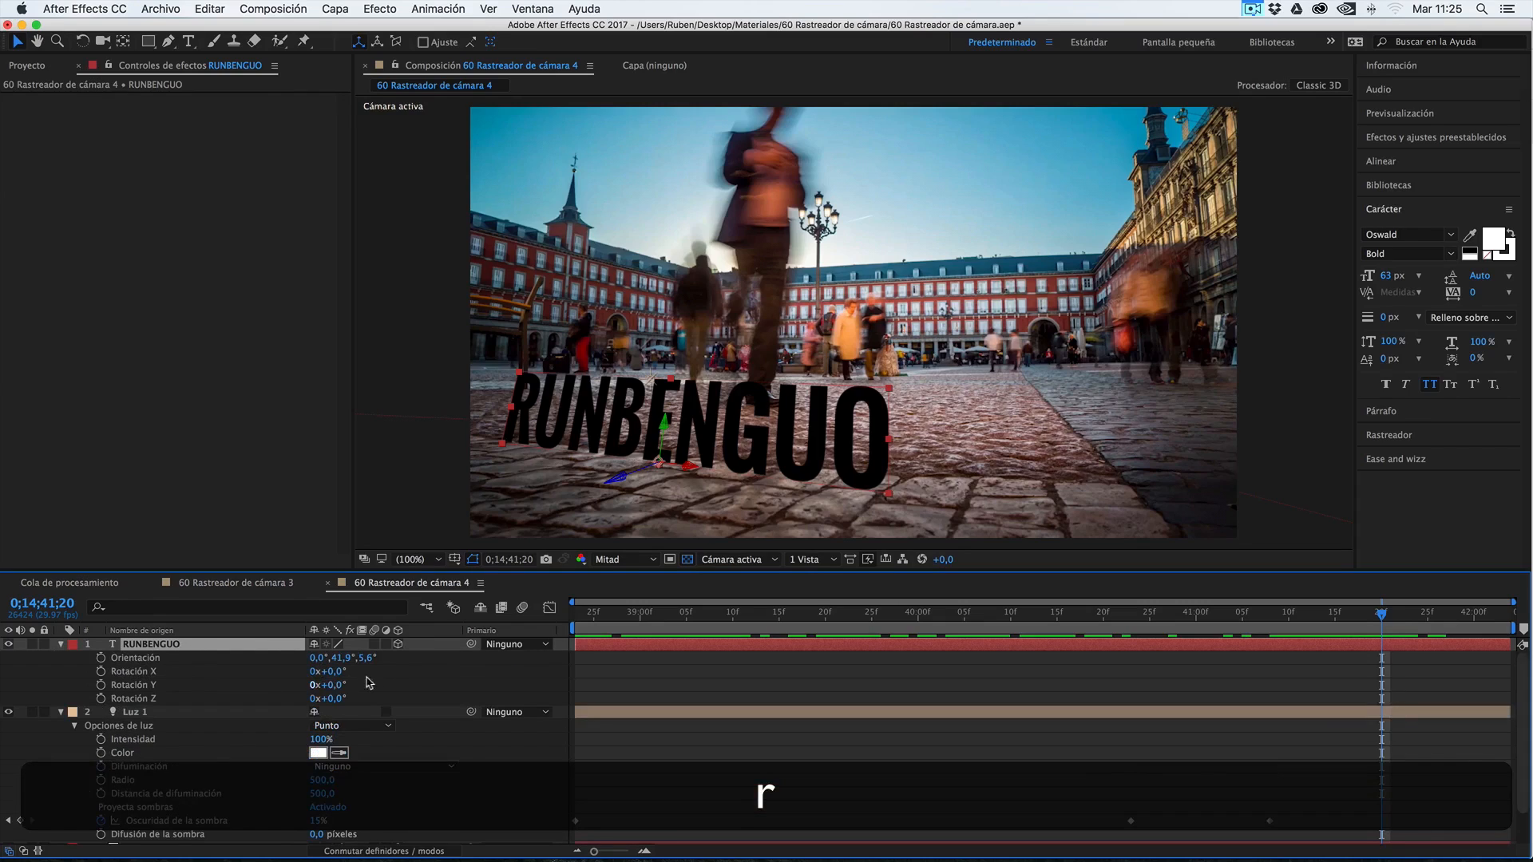
pyautogui.moveTo(336, 674); pyautogui.dragTo(341, 672)
pyautogui.moveTo(628, 617); pyautogui.dragTo(732, 637)
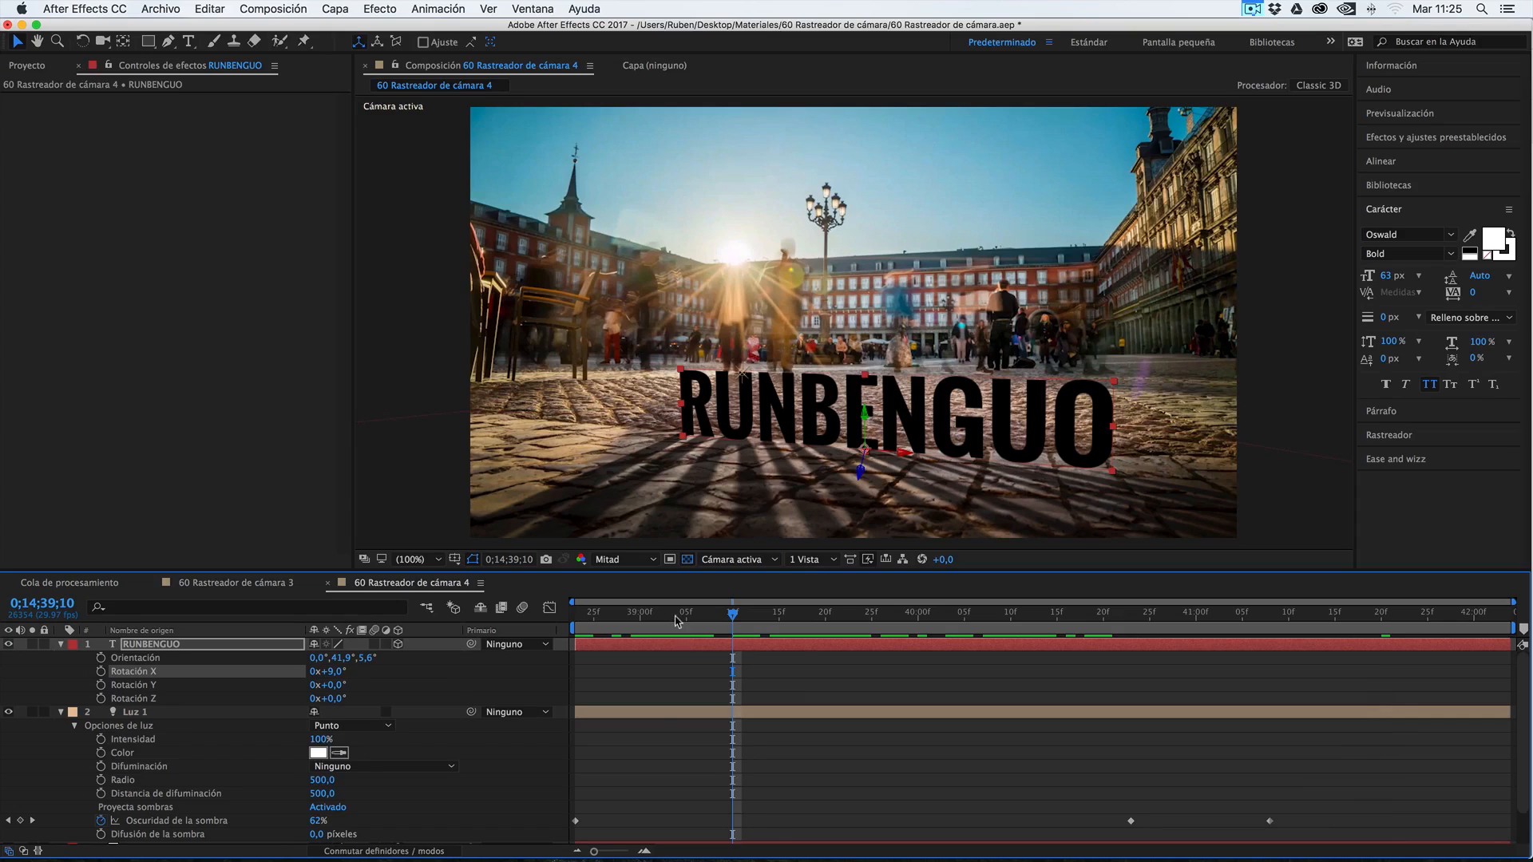
# Return to 0;14;38;23 and soften the shadows by setting Luz 1's Difusión de la sombra to 78 píxeles
pyautogui.moveTo(676, 620); pyautogui.dragTo(575, 620)
pyautogui.click(146, 717)
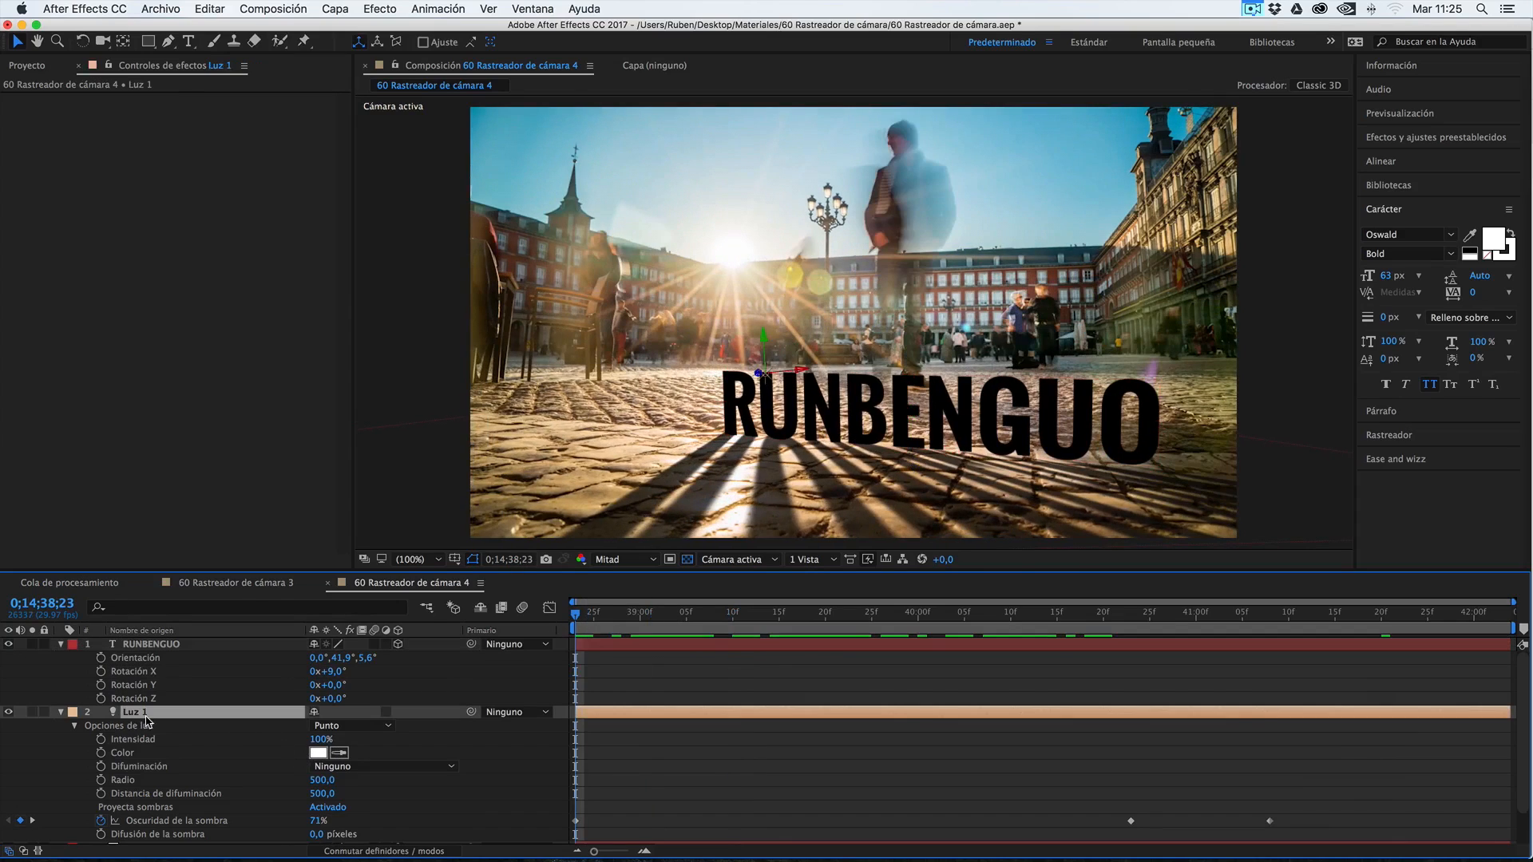
pyautogui.scroll(-1, 146, 721)
pyautogui.scroll(-1, 147, 713)
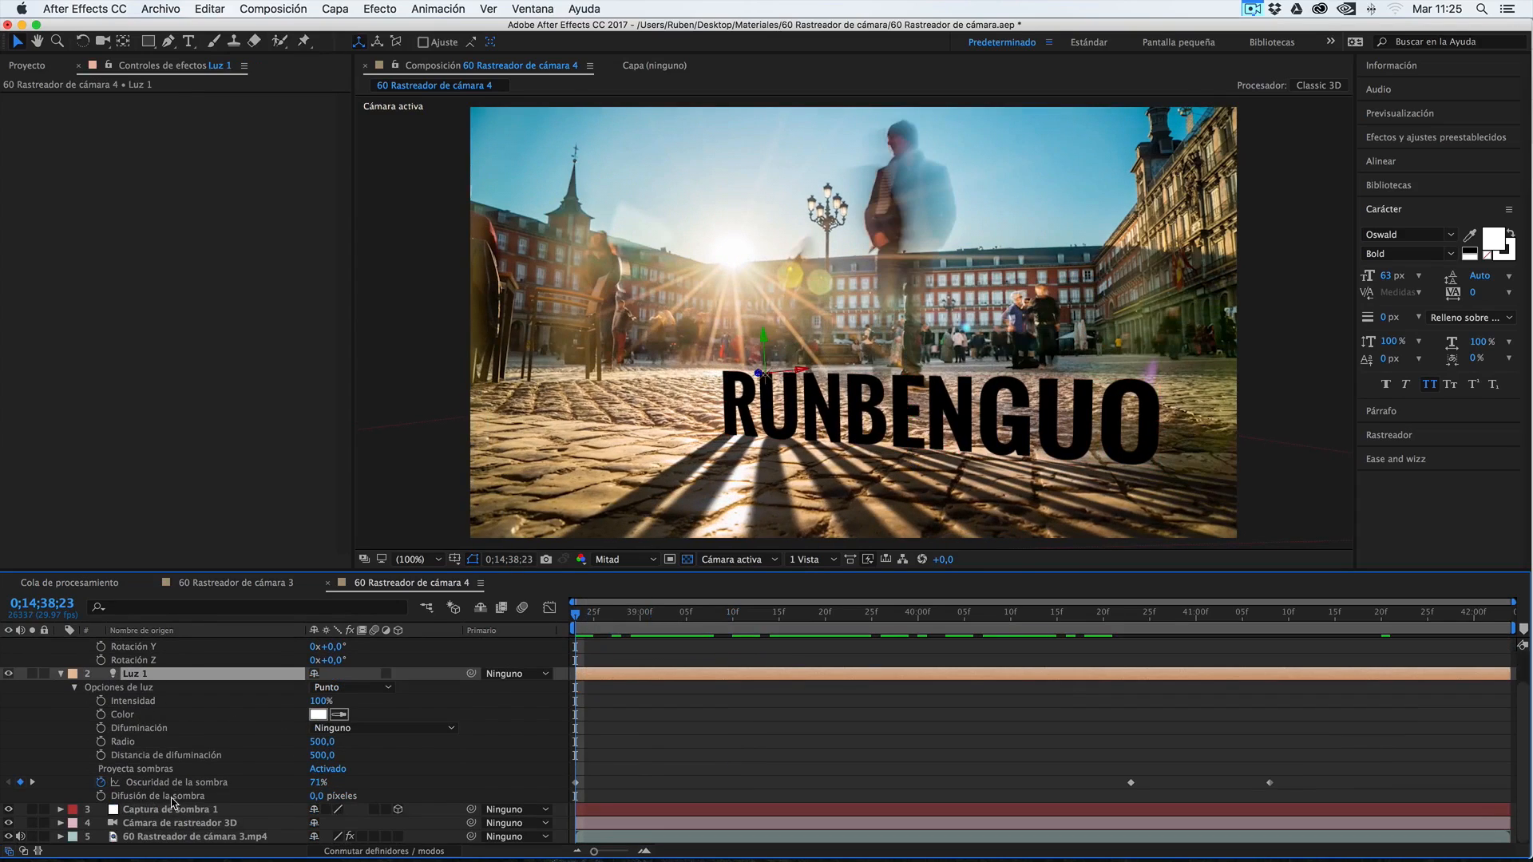
pyautogui.moveTo(320, 797); pyautogui.dragTo(352, 800)
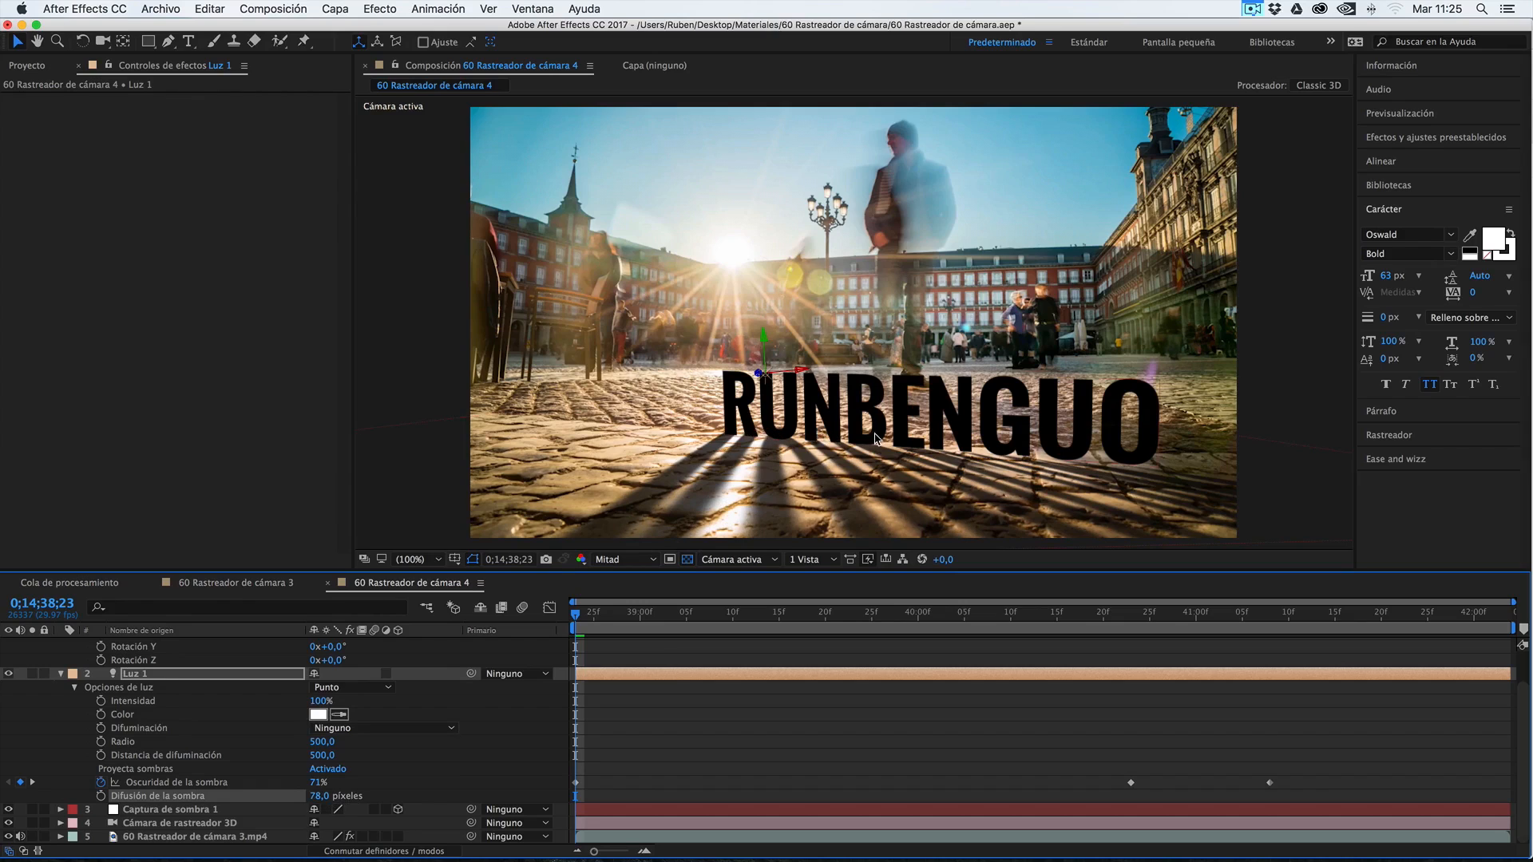
# Play back and scrub the composition to examine how the softened, fading shadows behave over time
pyautogui.moveTo(620, 611); pyautogui.dragTo(538, 630)
pyautogui.press('space')
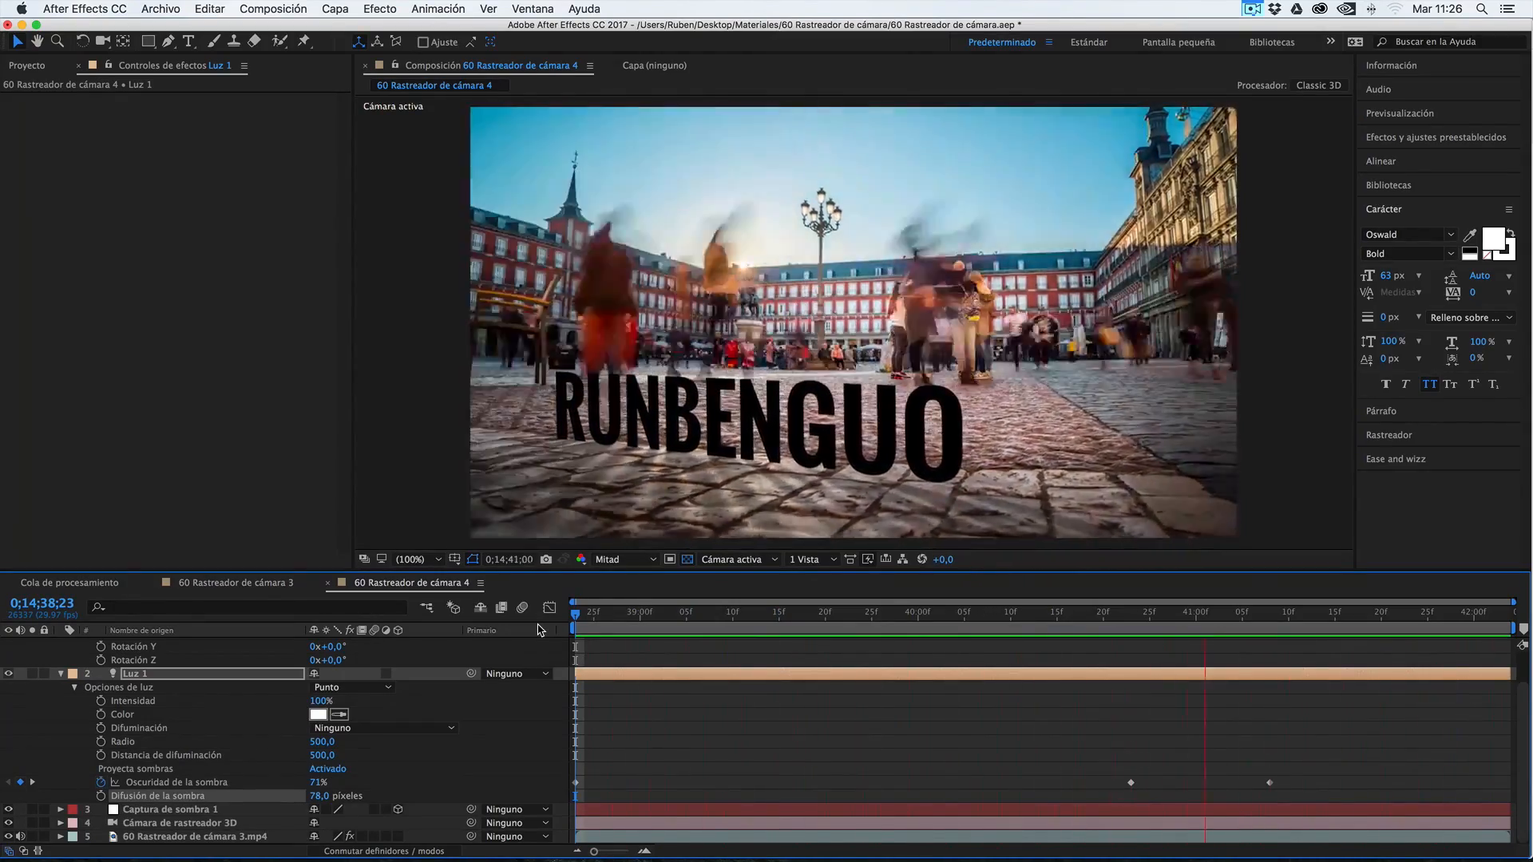
pyautogui.press('space')
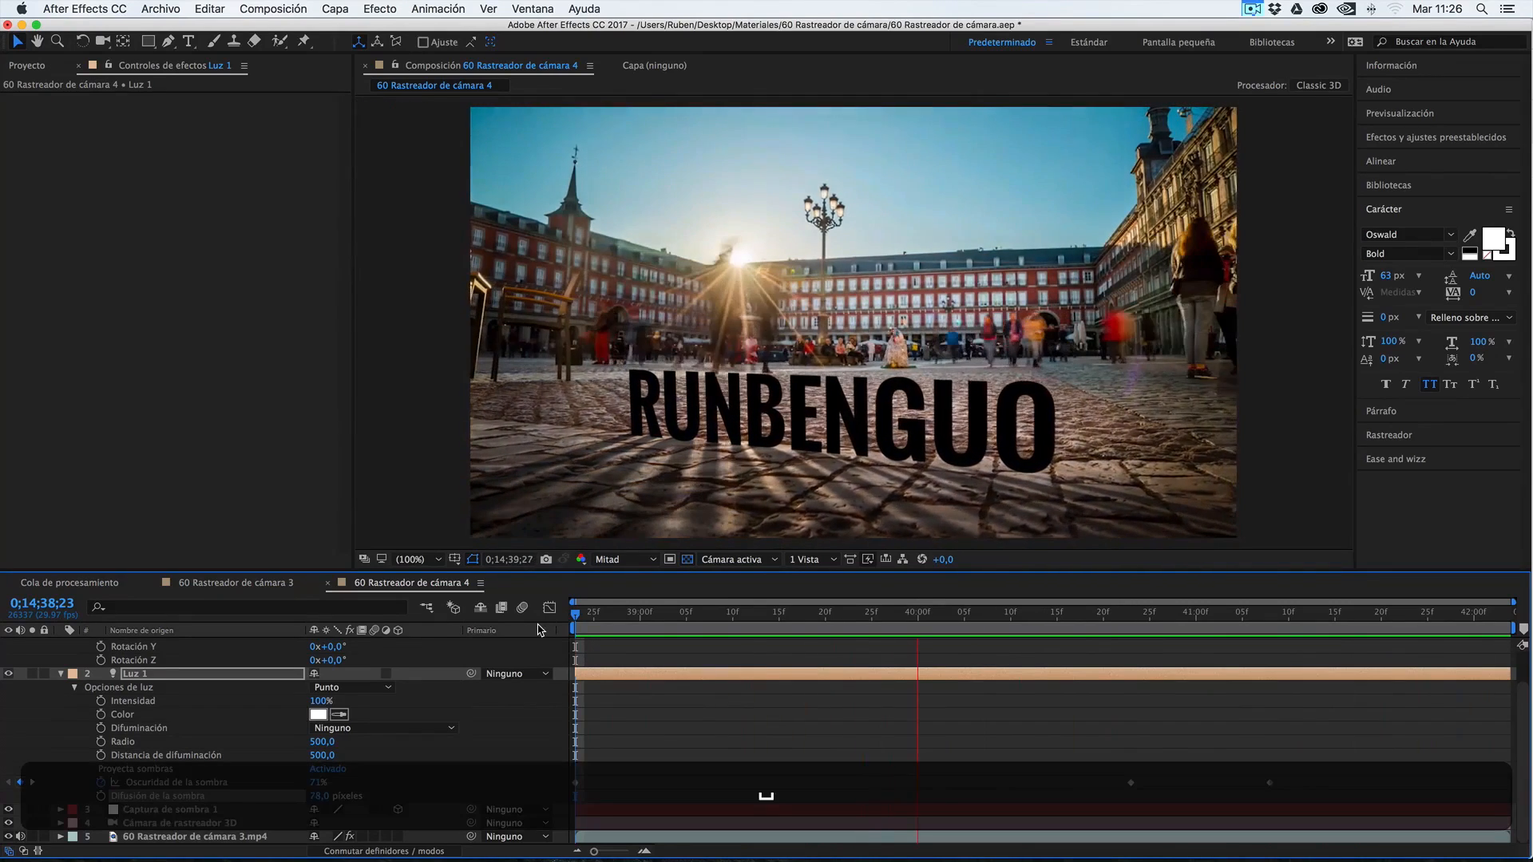
pyautogui.moveTo(573, 610)
pyautogui.mouseDown()
pyautogui.moveTo(594, 612)
pyautogui.moveTo(569, 615)
pyautogui.mouseUp()
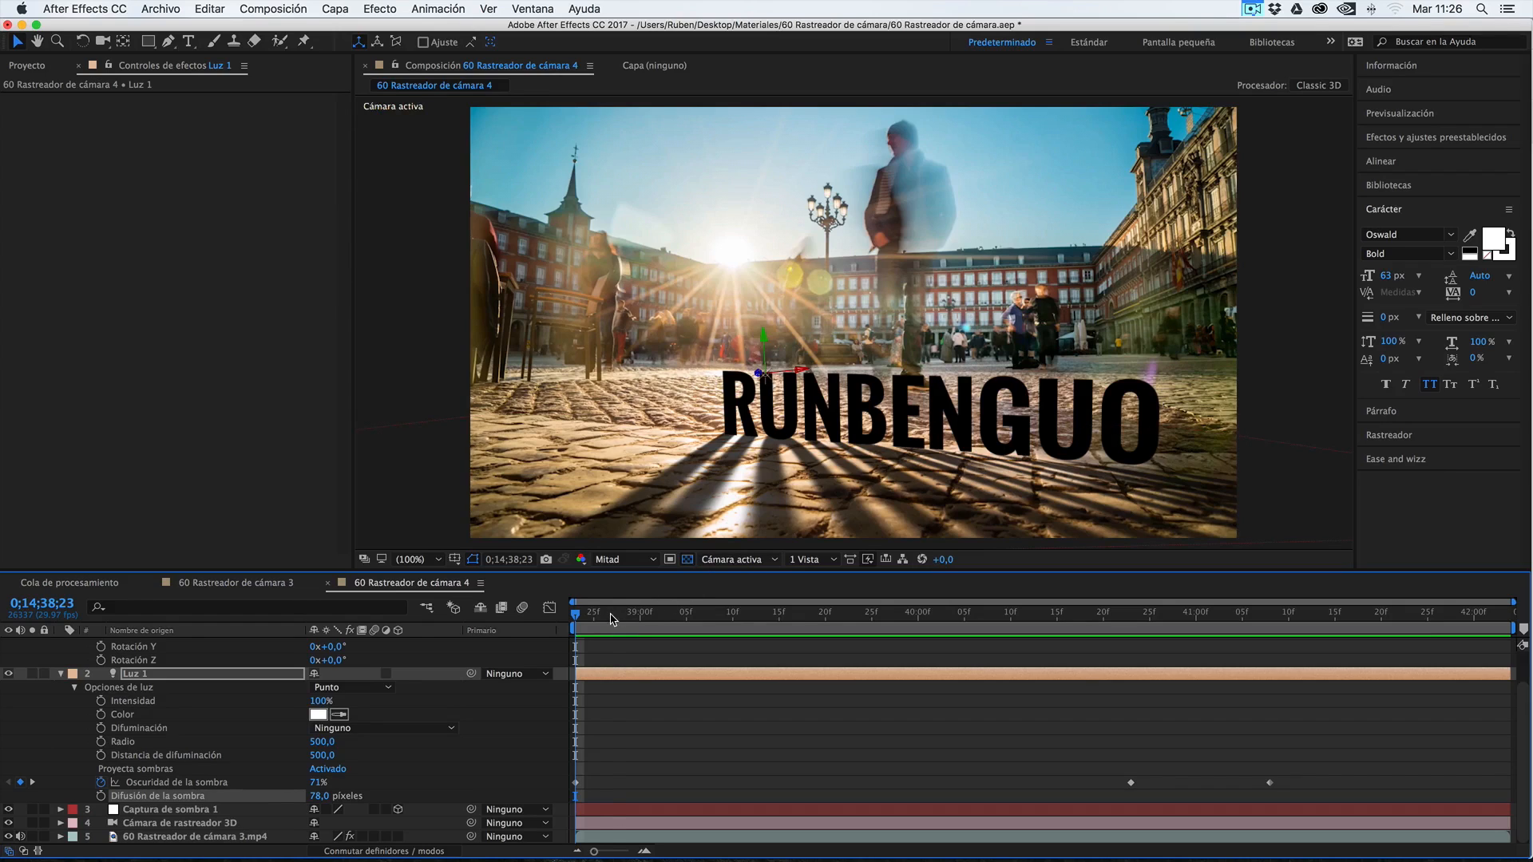
pyautogui.moveTo(611, 619); pyautogui.dragTo(621, 615)
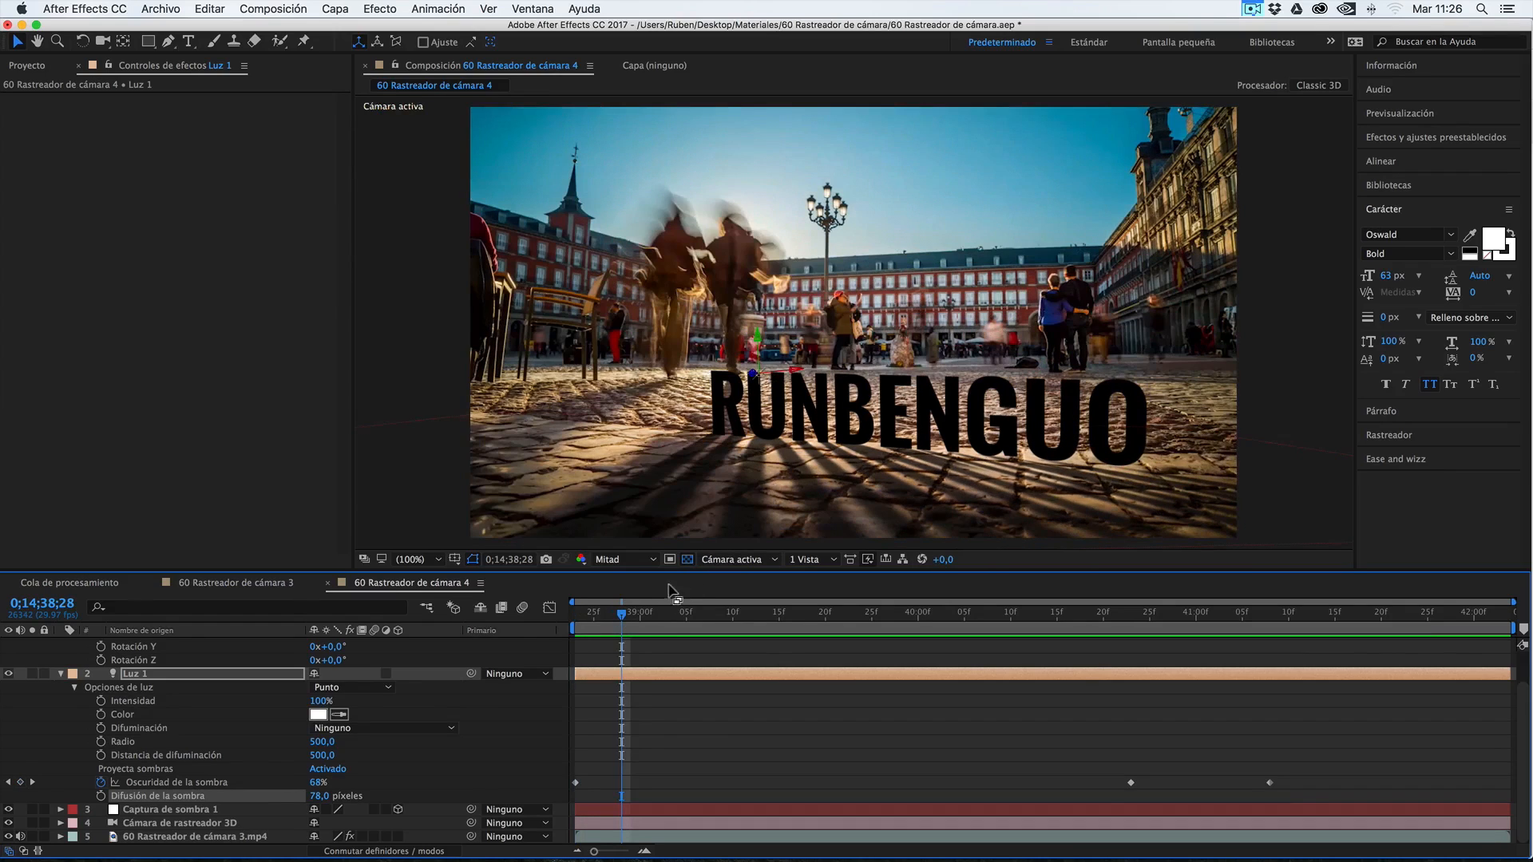
pyautogui.moveTo(692, 613); pyautogui.dragTo(868, 608)
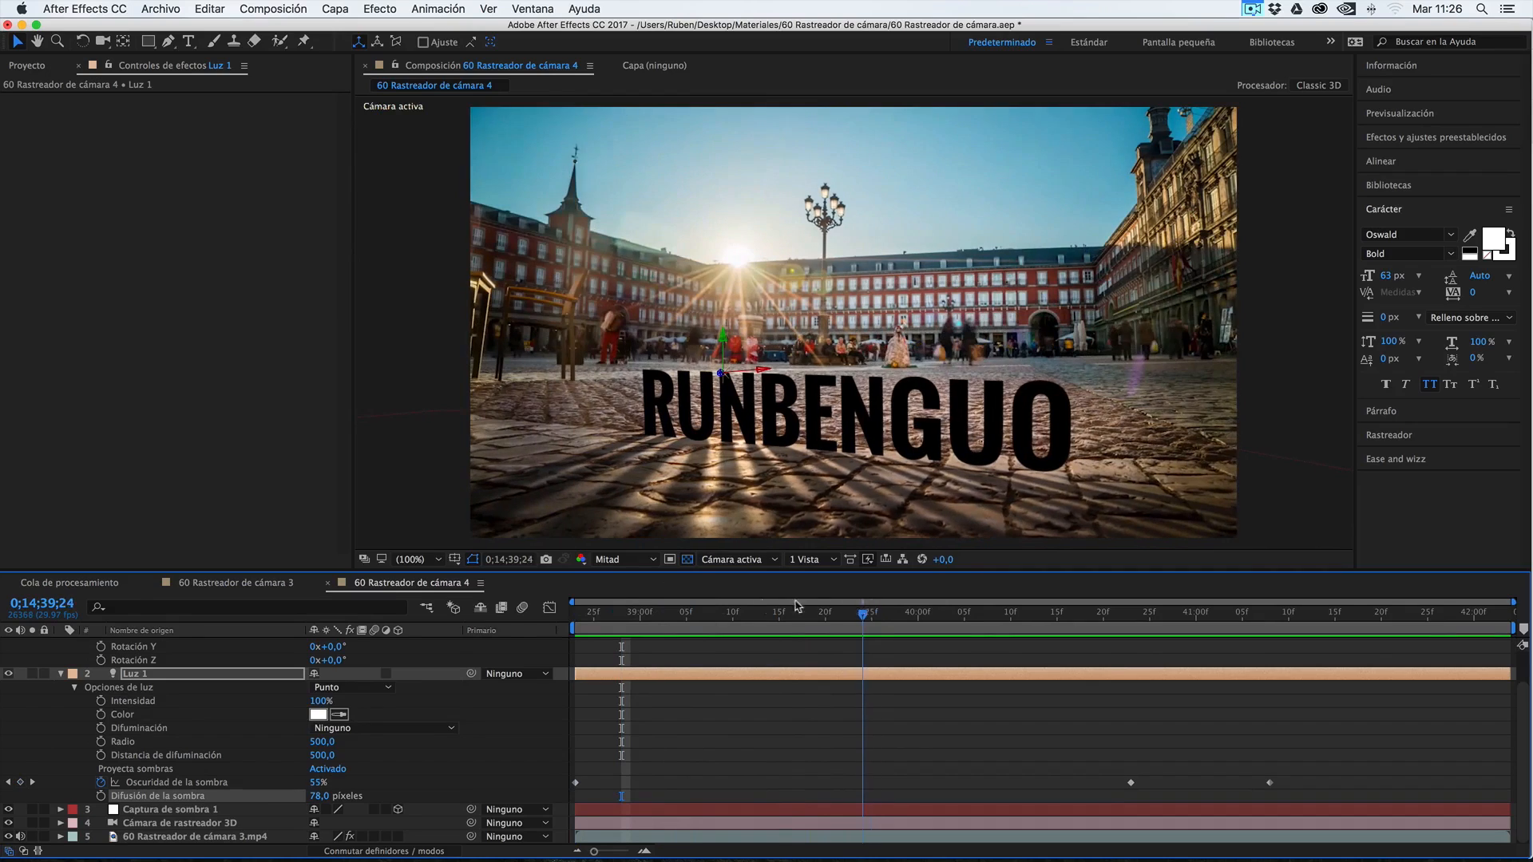
pyautogui.press('space')
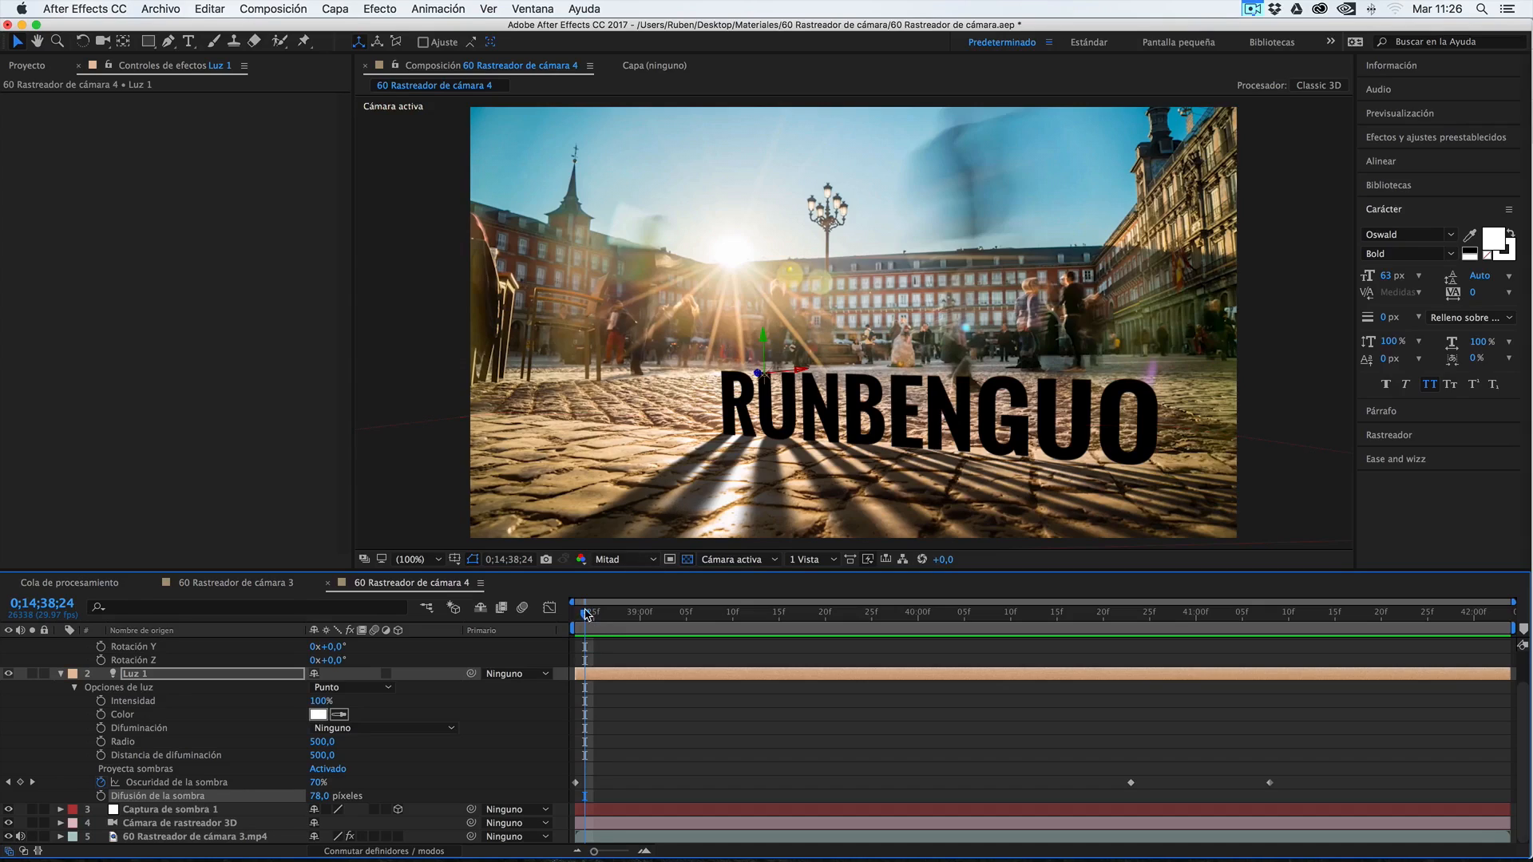
# Move Luz 1 farther behind the text to Posición -777,0, -1002,7, 6332,1 and enable position keyframing at 0;14;38;23
pyautogui.moveTo(586, 614); pyautogui.dragTo(563, 624)
pyautogui.click(147, 676)
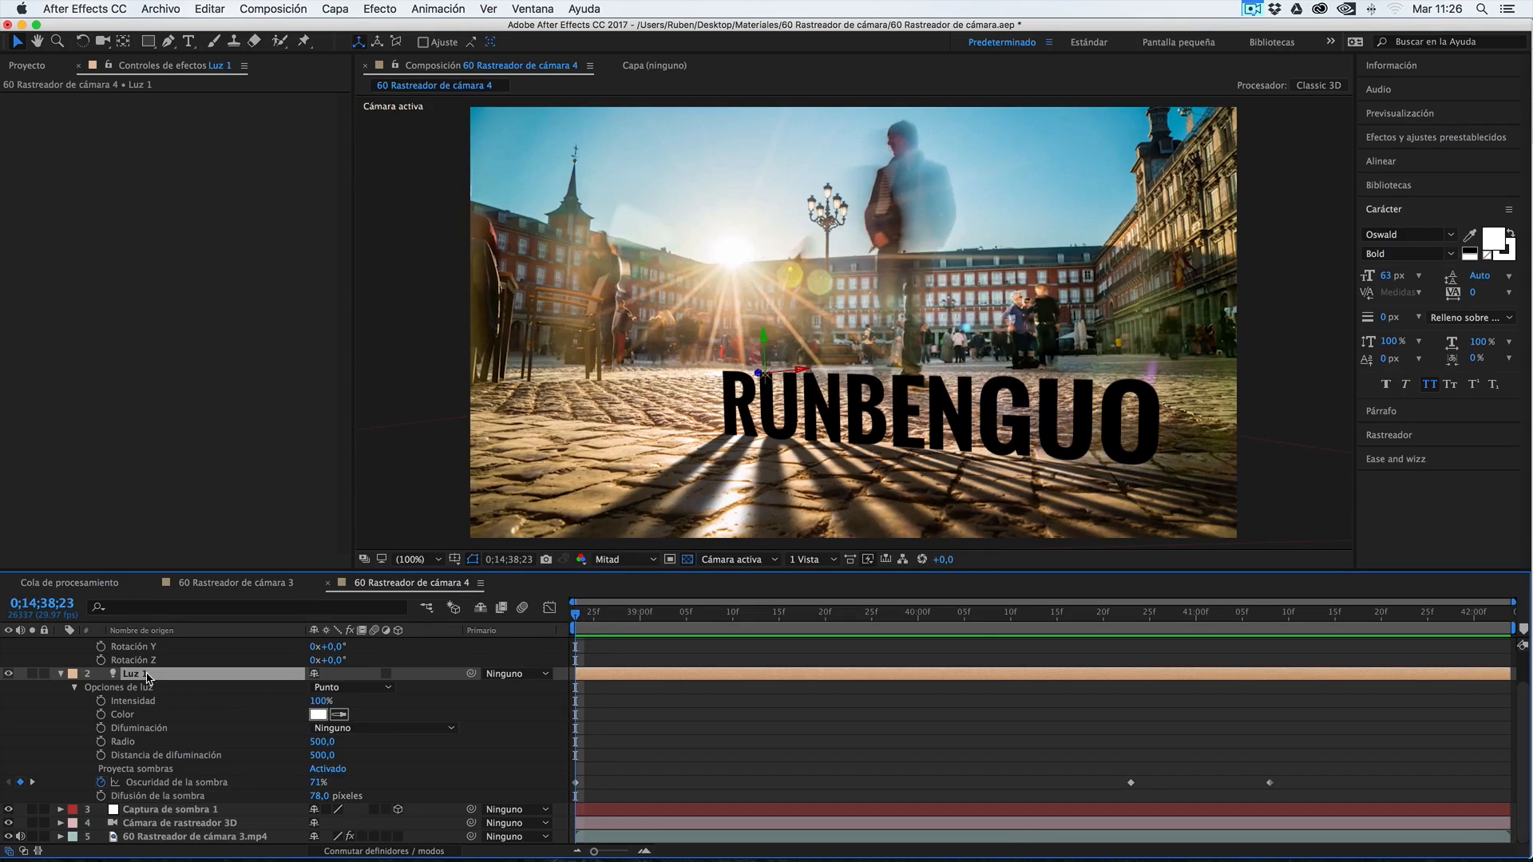
pyautogui.press('p')
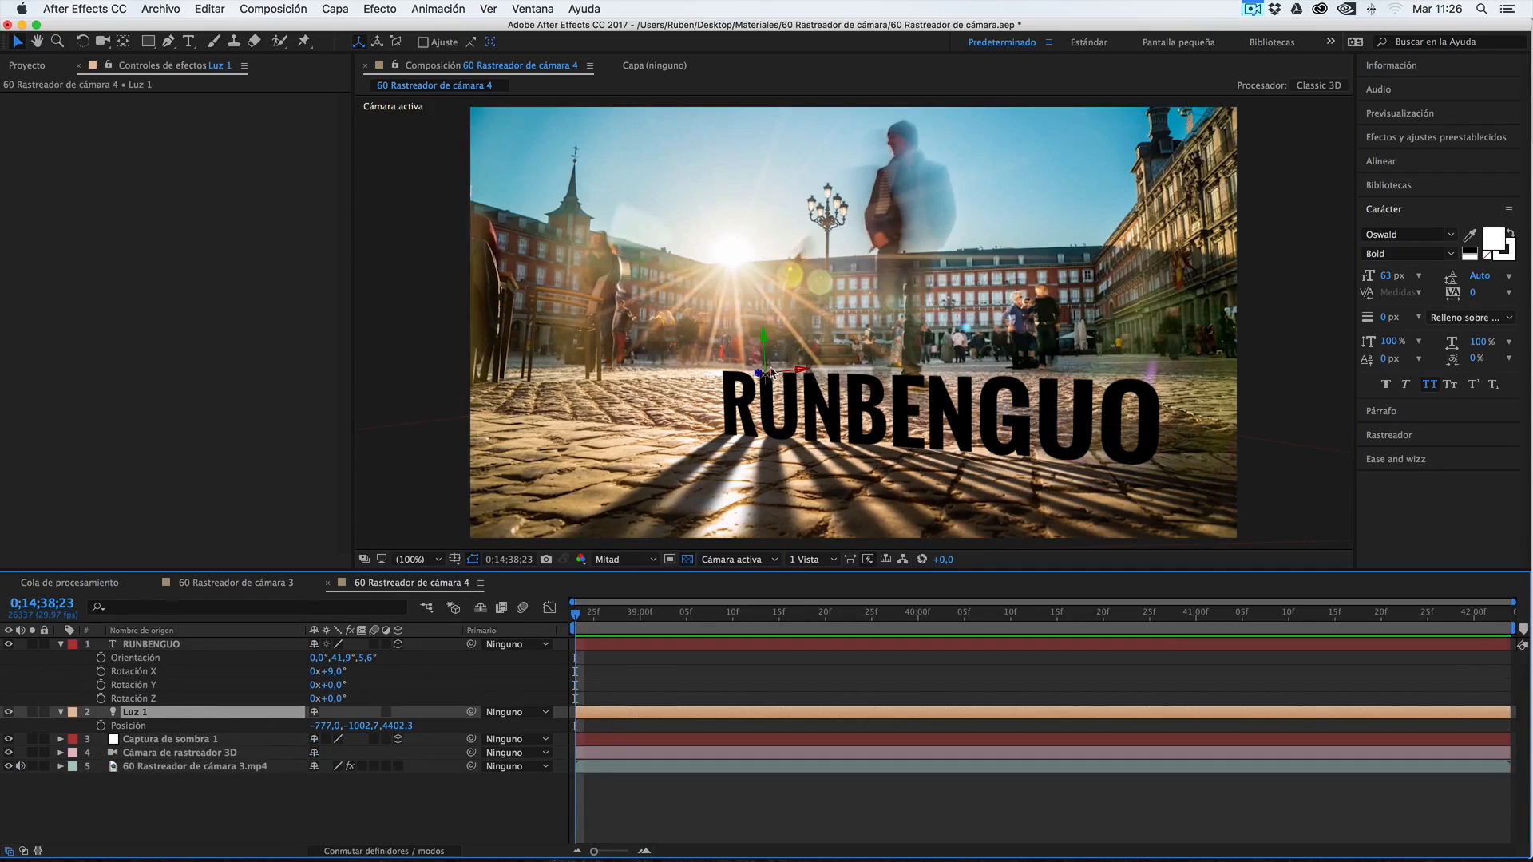
pyautogui.moveTo(757, 374); pyautogui.dragTo(394, 352)
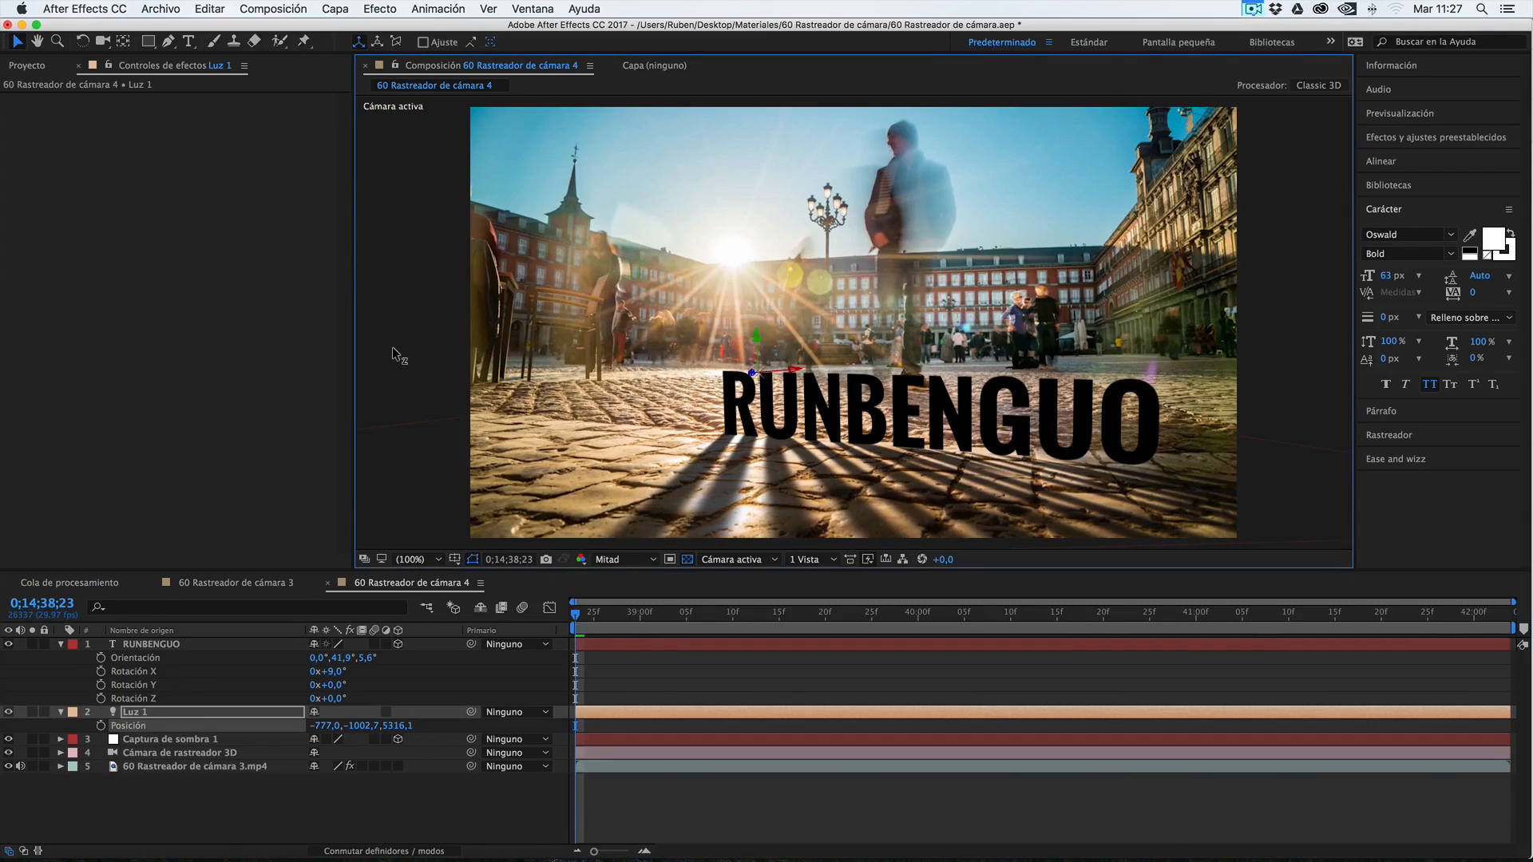
pyautogui.moveTo(751, 373); pyautogui.dragTo(447, 374)
pyautogui.moveTo(747, 373); pyautogui.dragTo(691, 370)
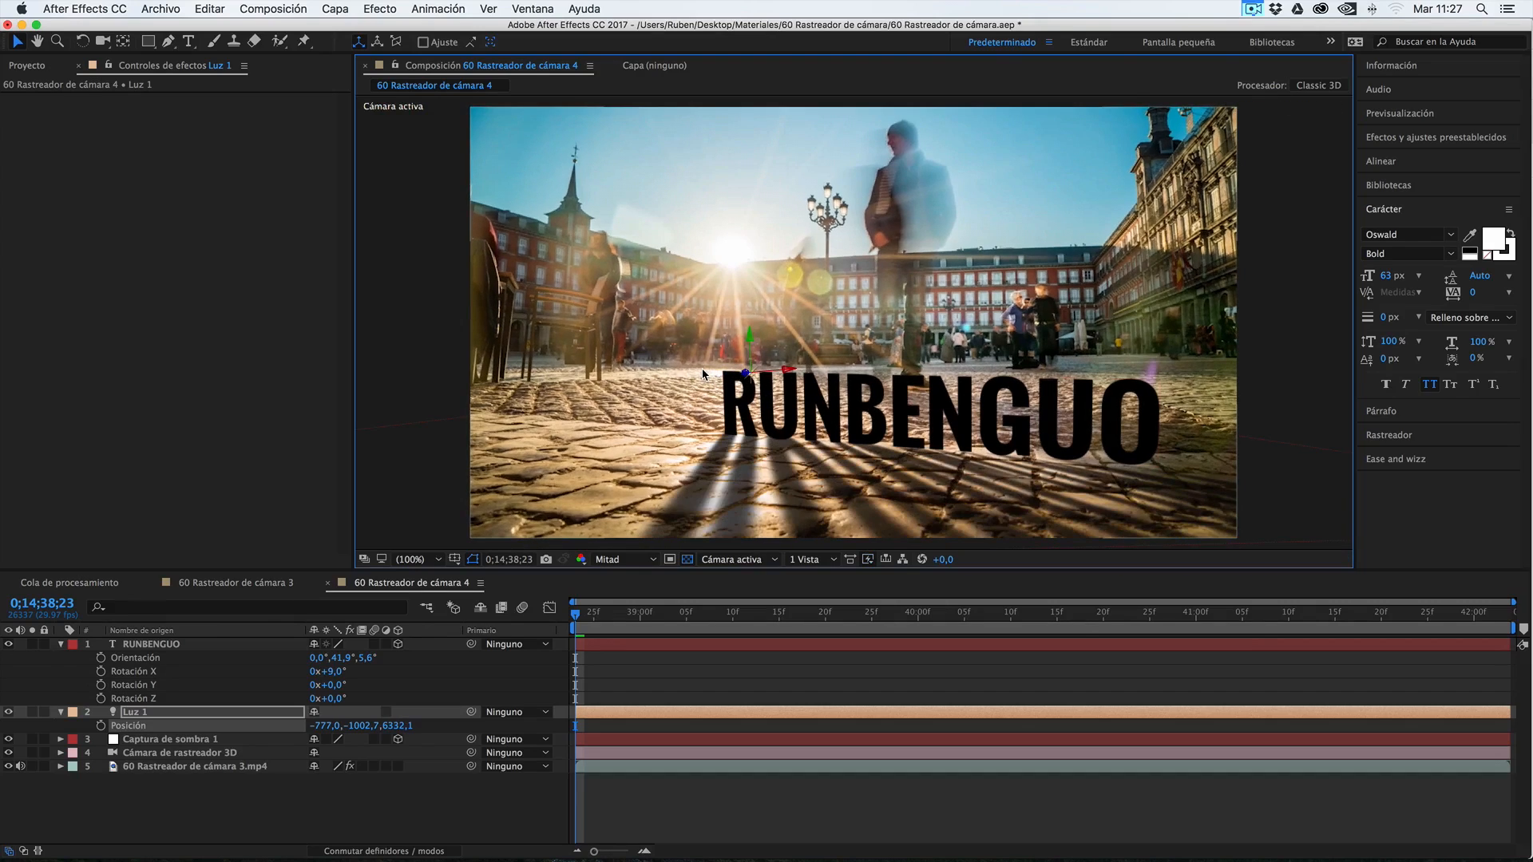
pyautogui.click(102, 726)
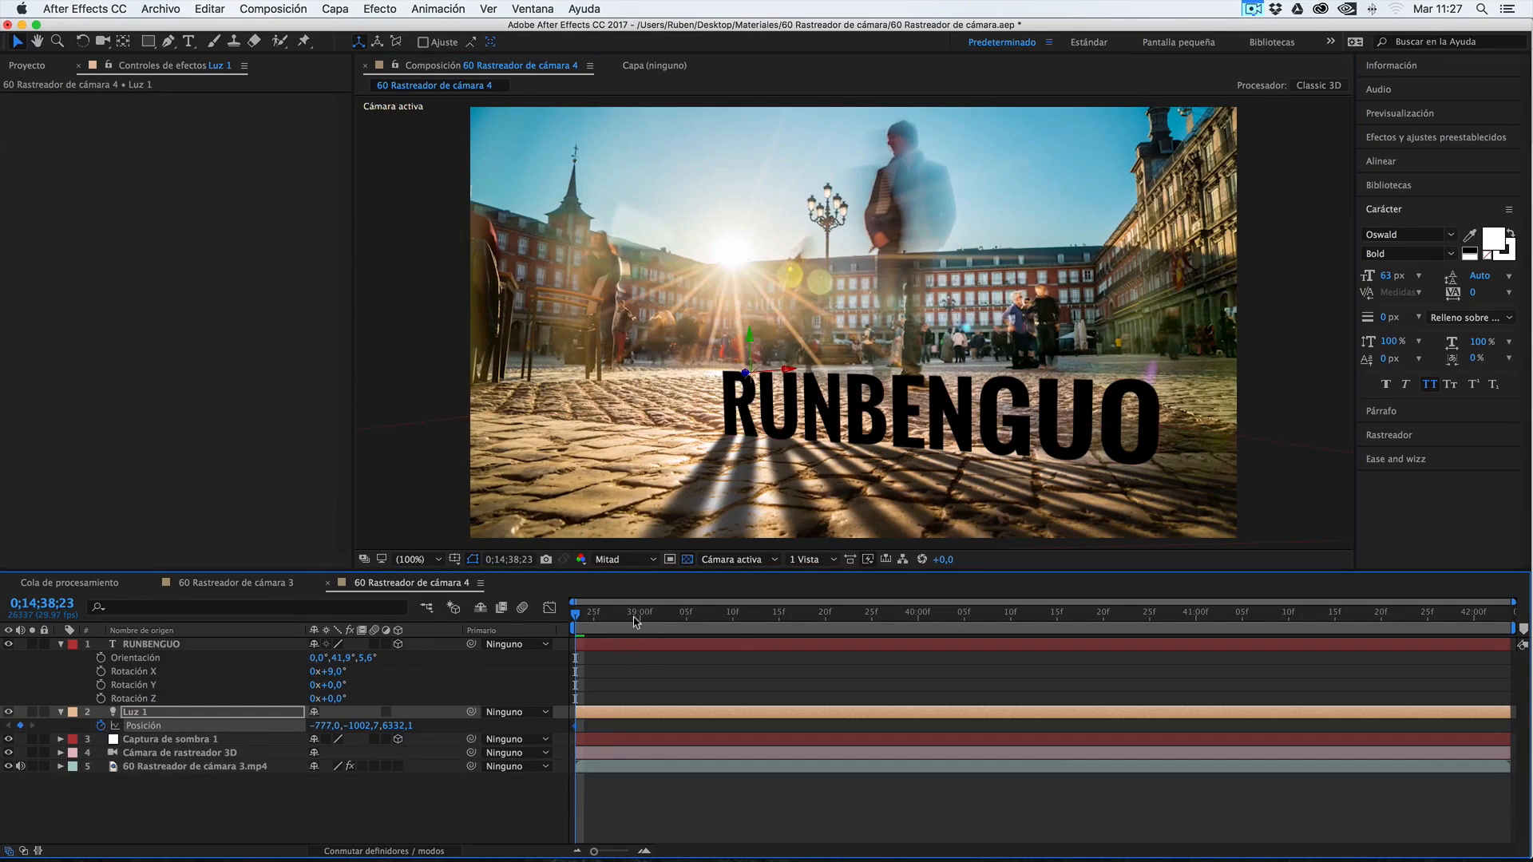
# Keyframe Luz 1's Posición at 0;14;42;03 by shifting it along X and deeper to Z 8296,1, and preview the animation from the start
pyautogui.click(955, 615)
pyautogui.moveTo(1040, 631); pyautogui.dragTo(1501, 617)
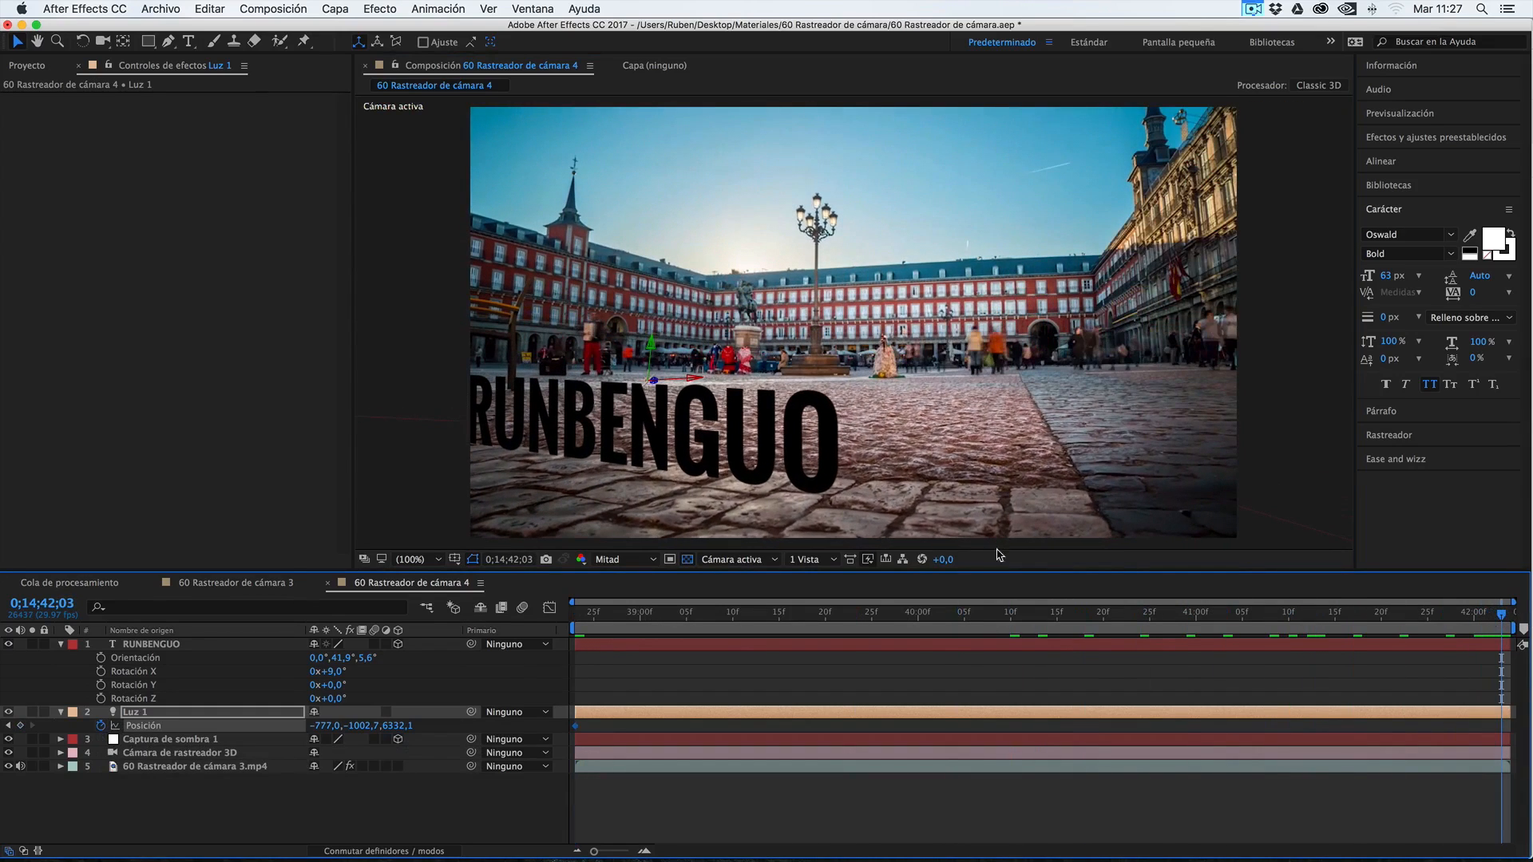
pyautogui.moveTo(658, 381); pyautogui.dragTo(912, 394)
pyautogui.moveTo(1024, 398); pyautogui.dragTo(1026, 398)
pyautogui.moveTo(701, 379); pyautogui.dragTo(1187, 385)
pyautogui.moveTo(605, 615); pyautogui.dragTo(1501, 618)
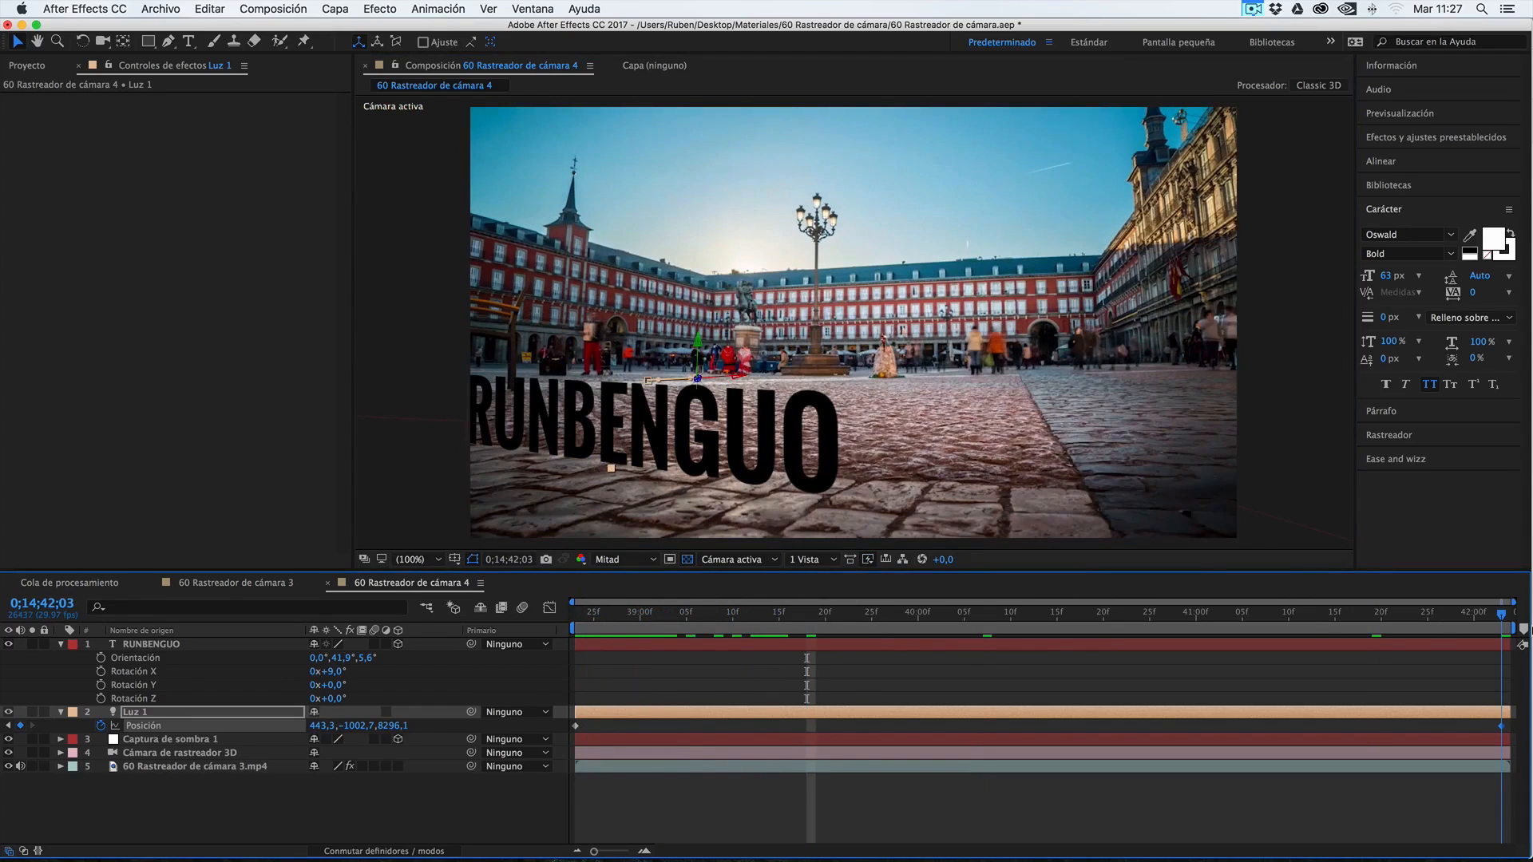
pyautogui.moveTo(735, 376); pyautogui.dragTo(1300, 406)
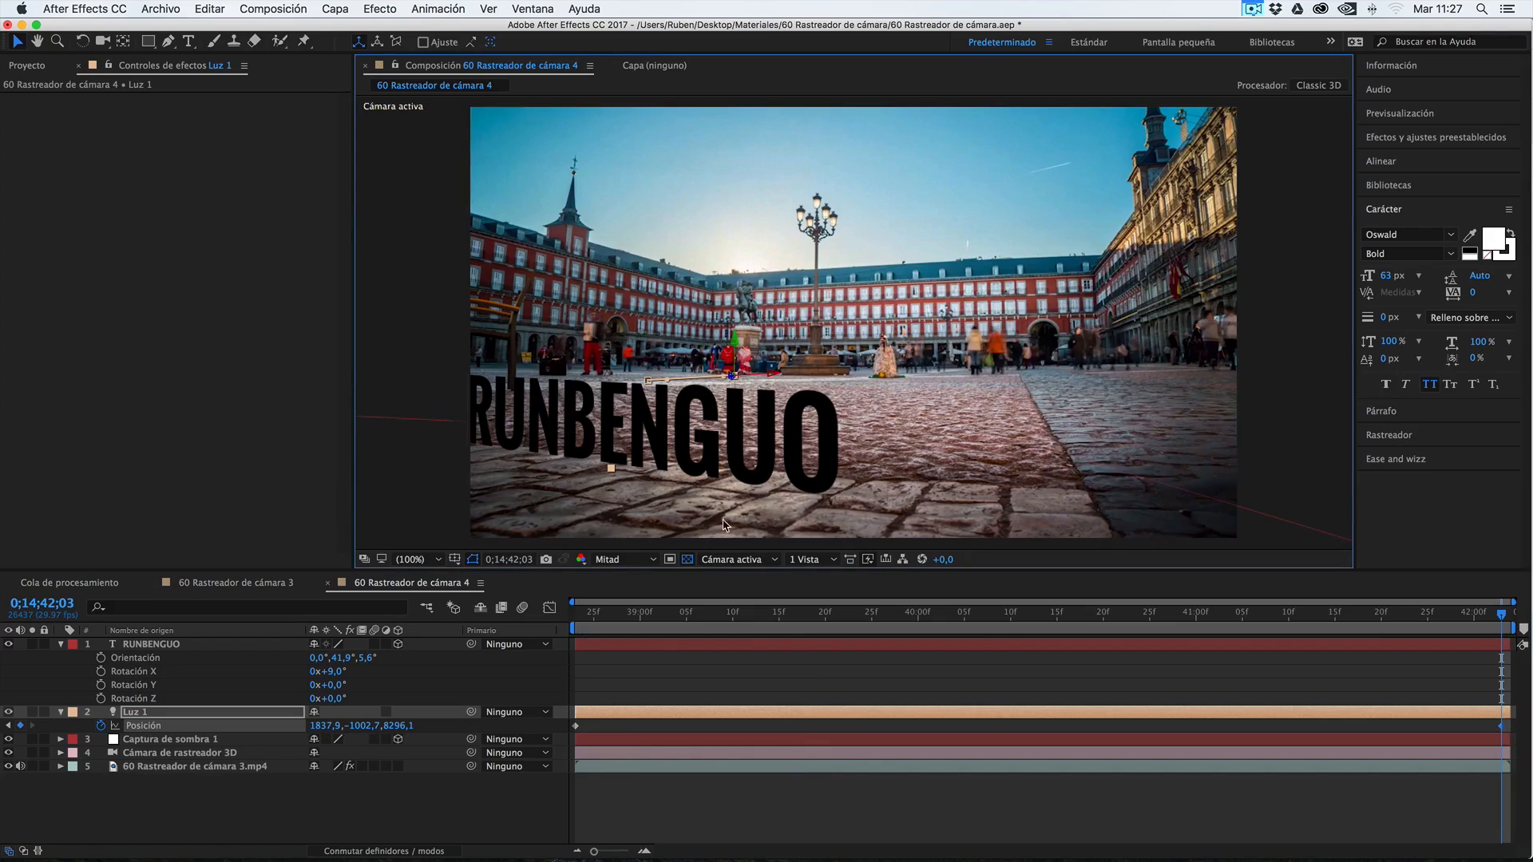
pyautogui.moveTo(321, 726); pyautogui.dragTo(755, 557)
pyautogui.click(574, 612)
pyautogui.press('space')
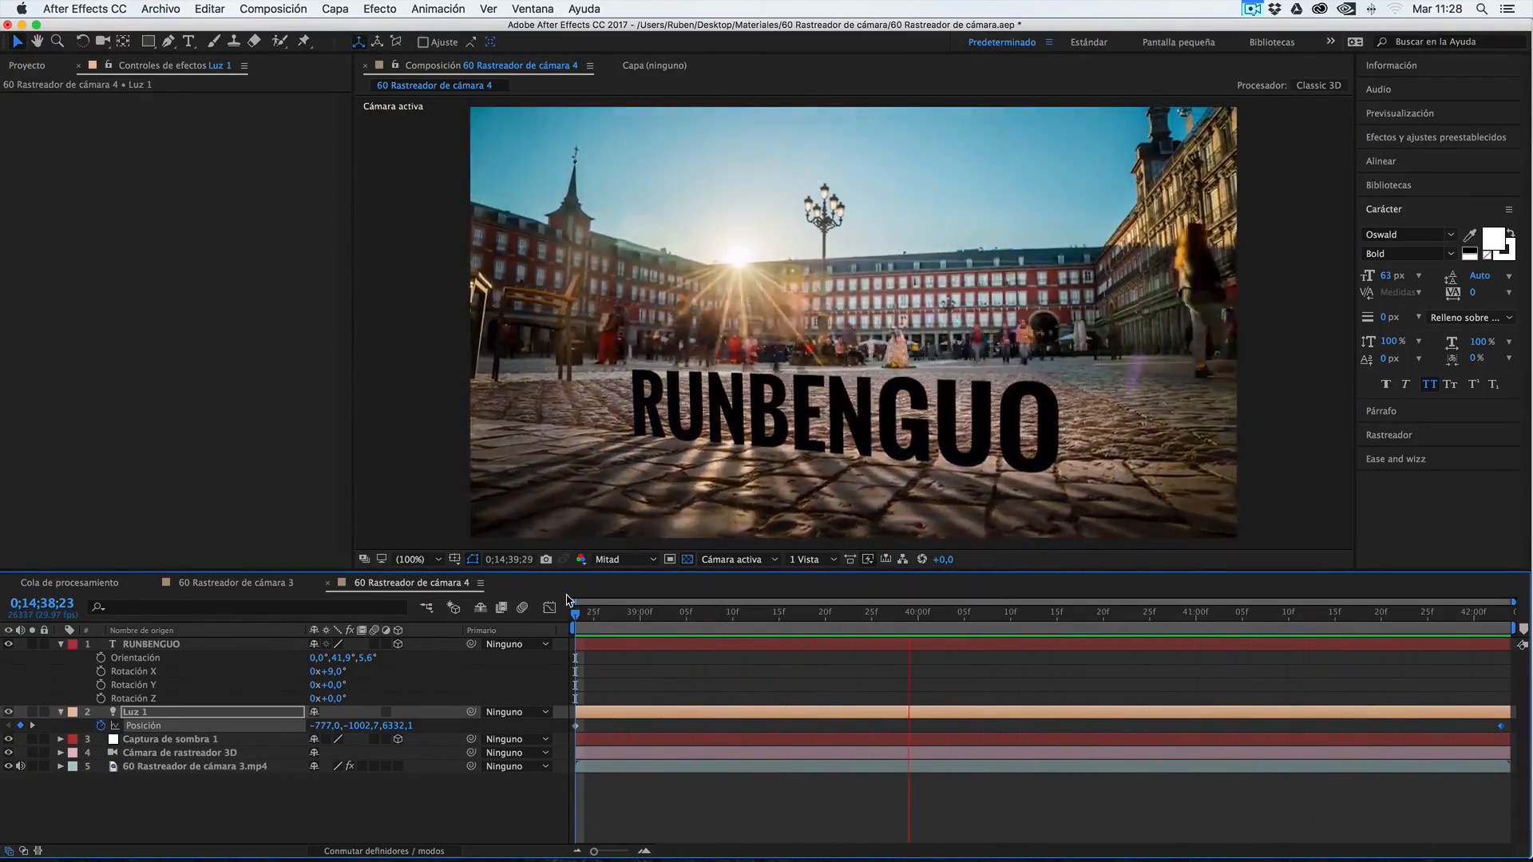
# Play back and scrub the composition to examine the text and shadows as Luz 1 moves
pyautogui.press('space')
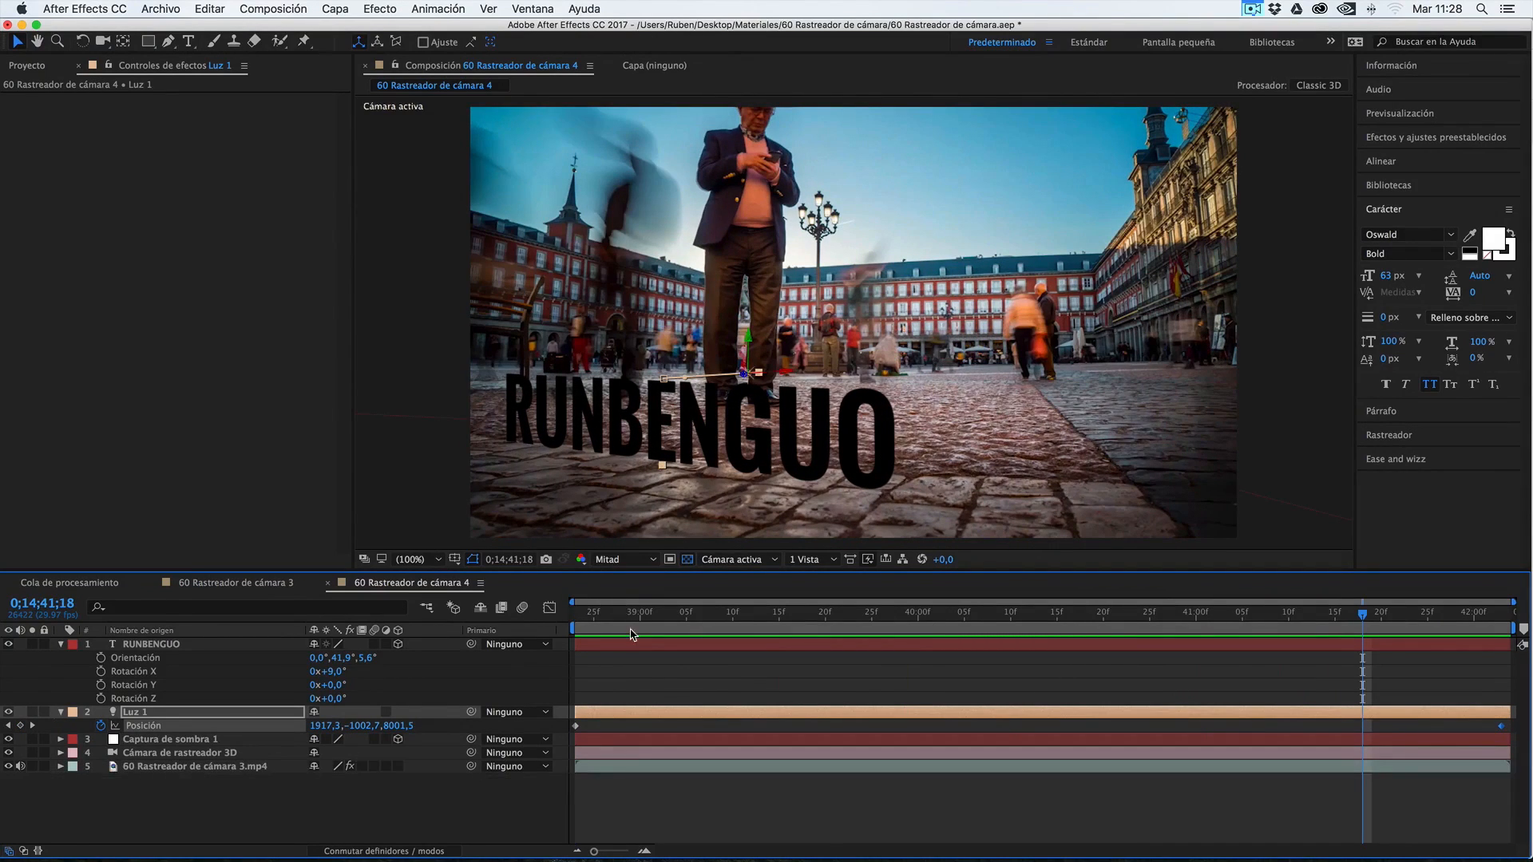
pyautogui.moveTo(629, 619); pyautogui.dragTo(919, 615)
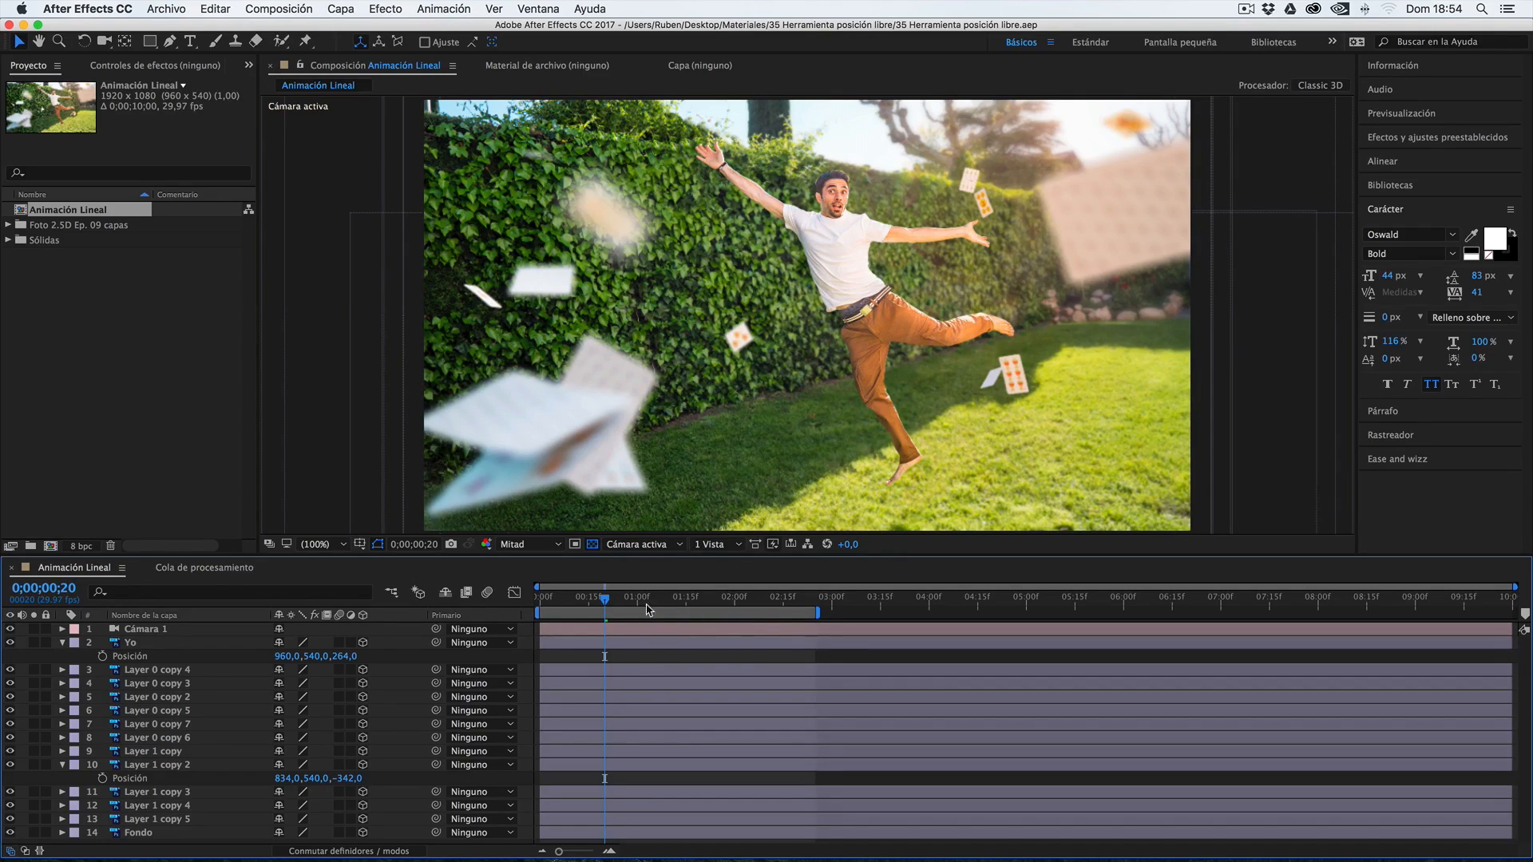
# In the Animación Lineal composition, set the end of the work area at 0;00;04;00
pyautogui.moveTo(607, 606); pyautogui.dragTo(932, 602)
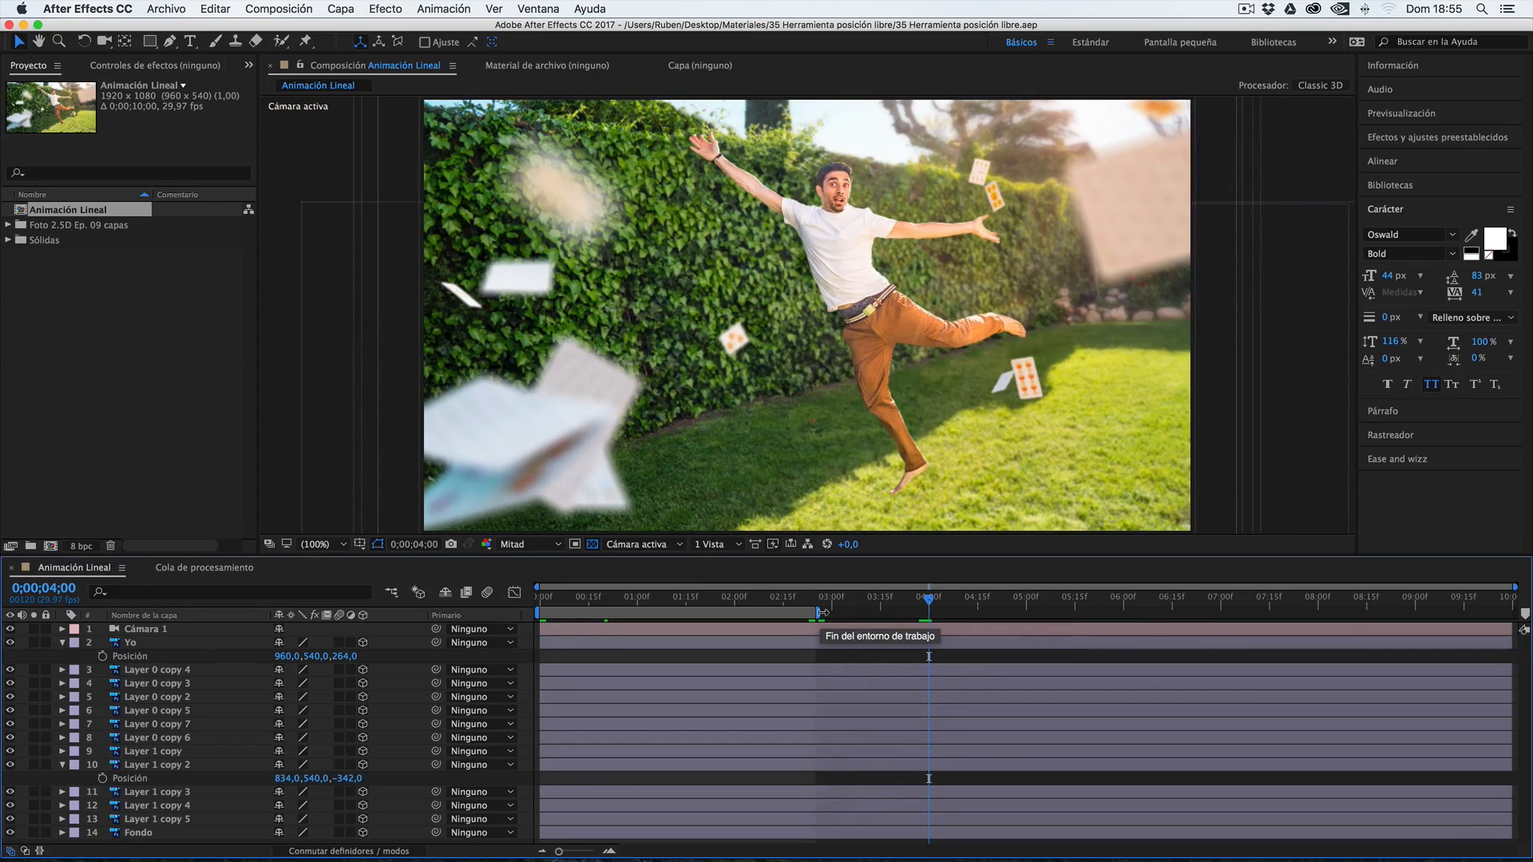
pyautogui.press('n')
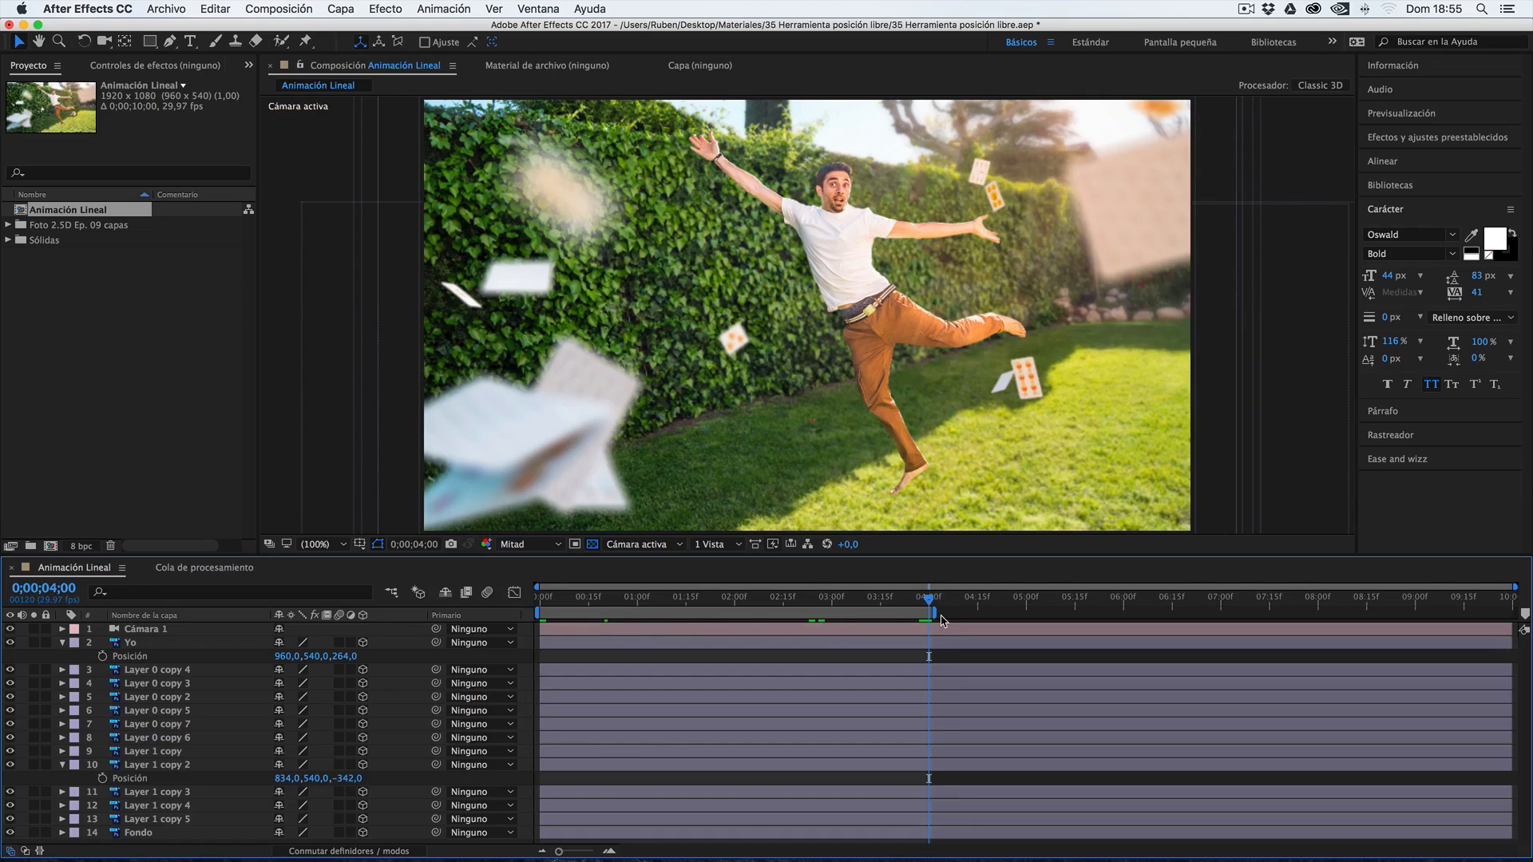
pyautogui.moveTo(981, 604); pyautogui.dragTo(926, 603)
pyautogui.doubleClick(58, 570)
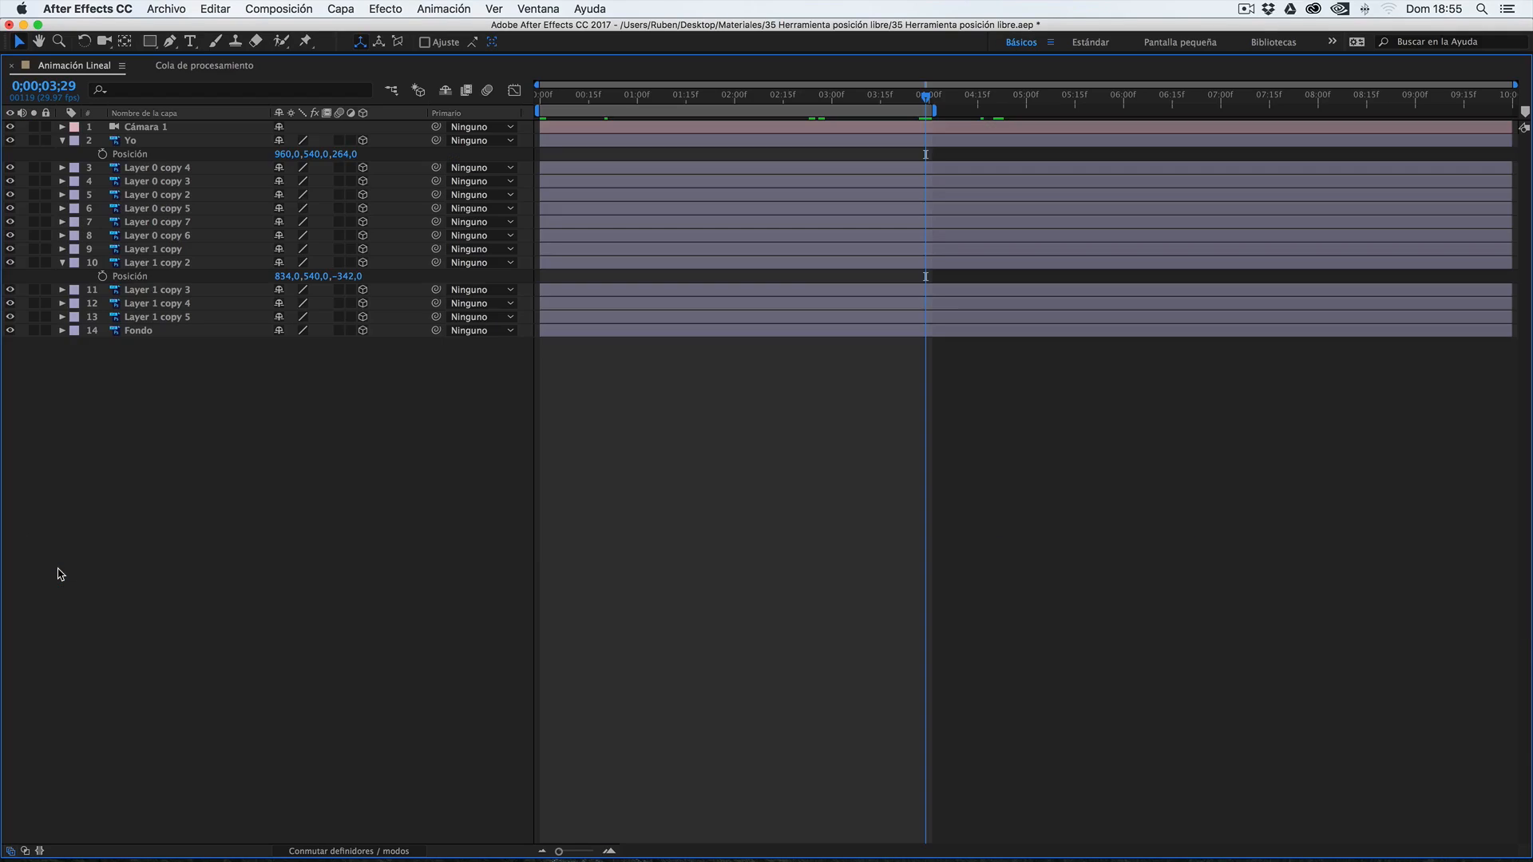
pyautogui.doubleClick(73, 67)
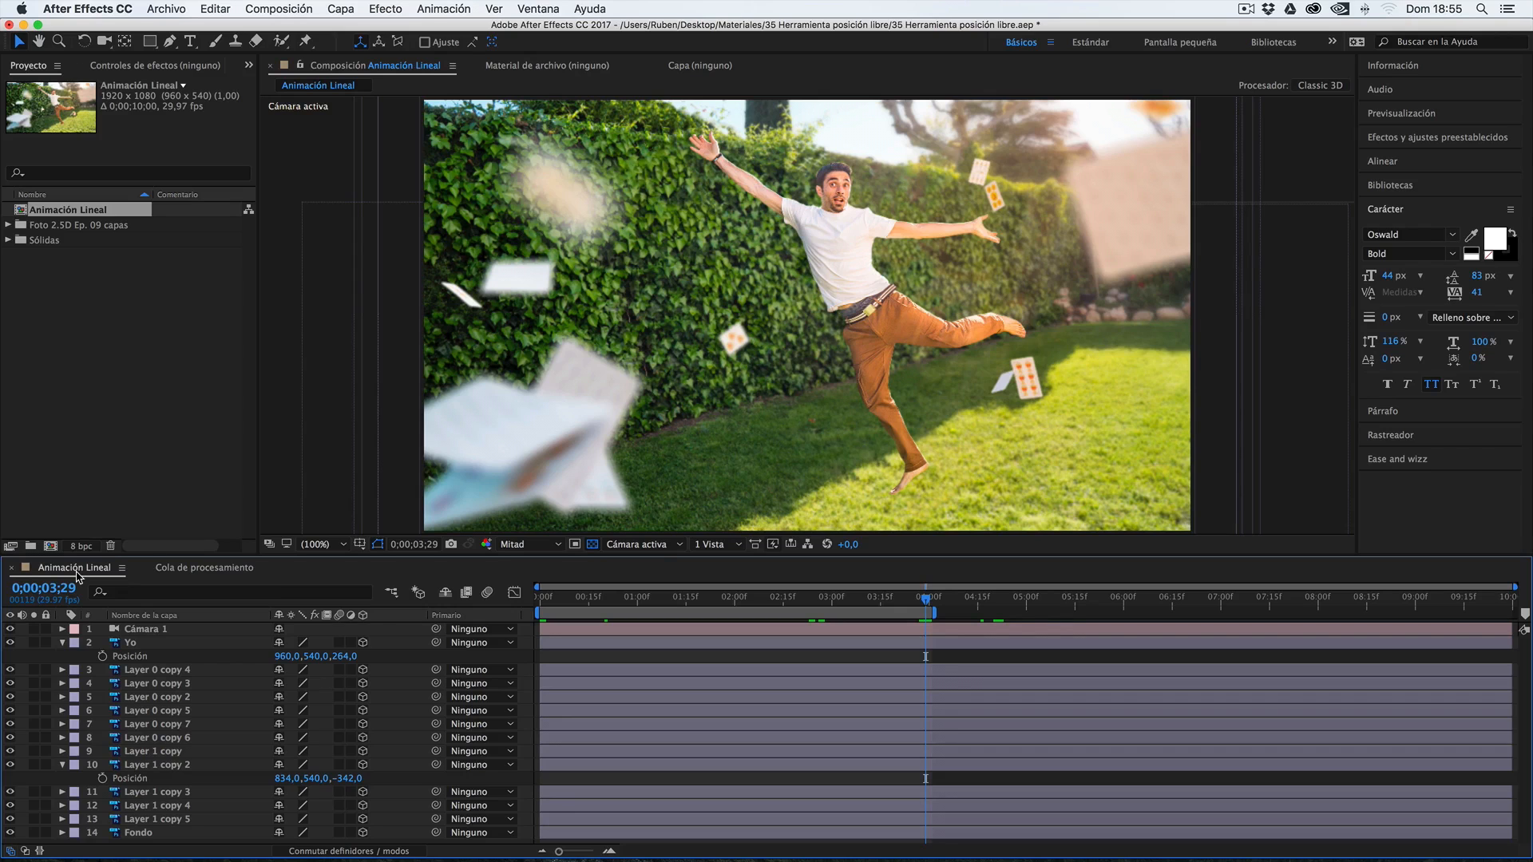
# Send the Animación Lineal composition to the Adobe Media Encoder queue and switch to Media Encoder
pyautogui.click(265, 6)
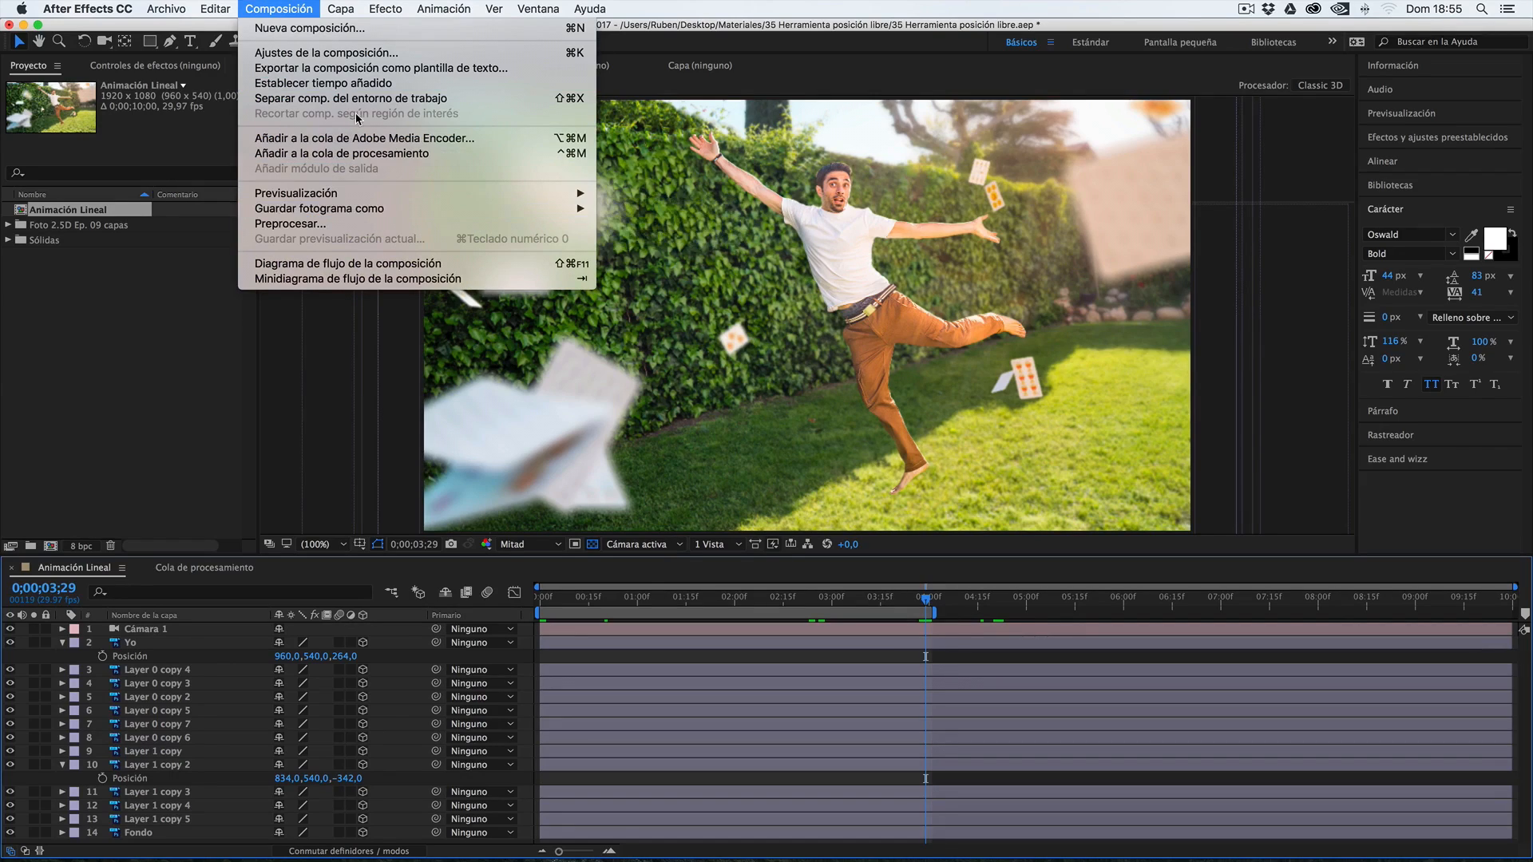
pyautogui.click(247, 488)
pyautogui.press('alt+super+m')
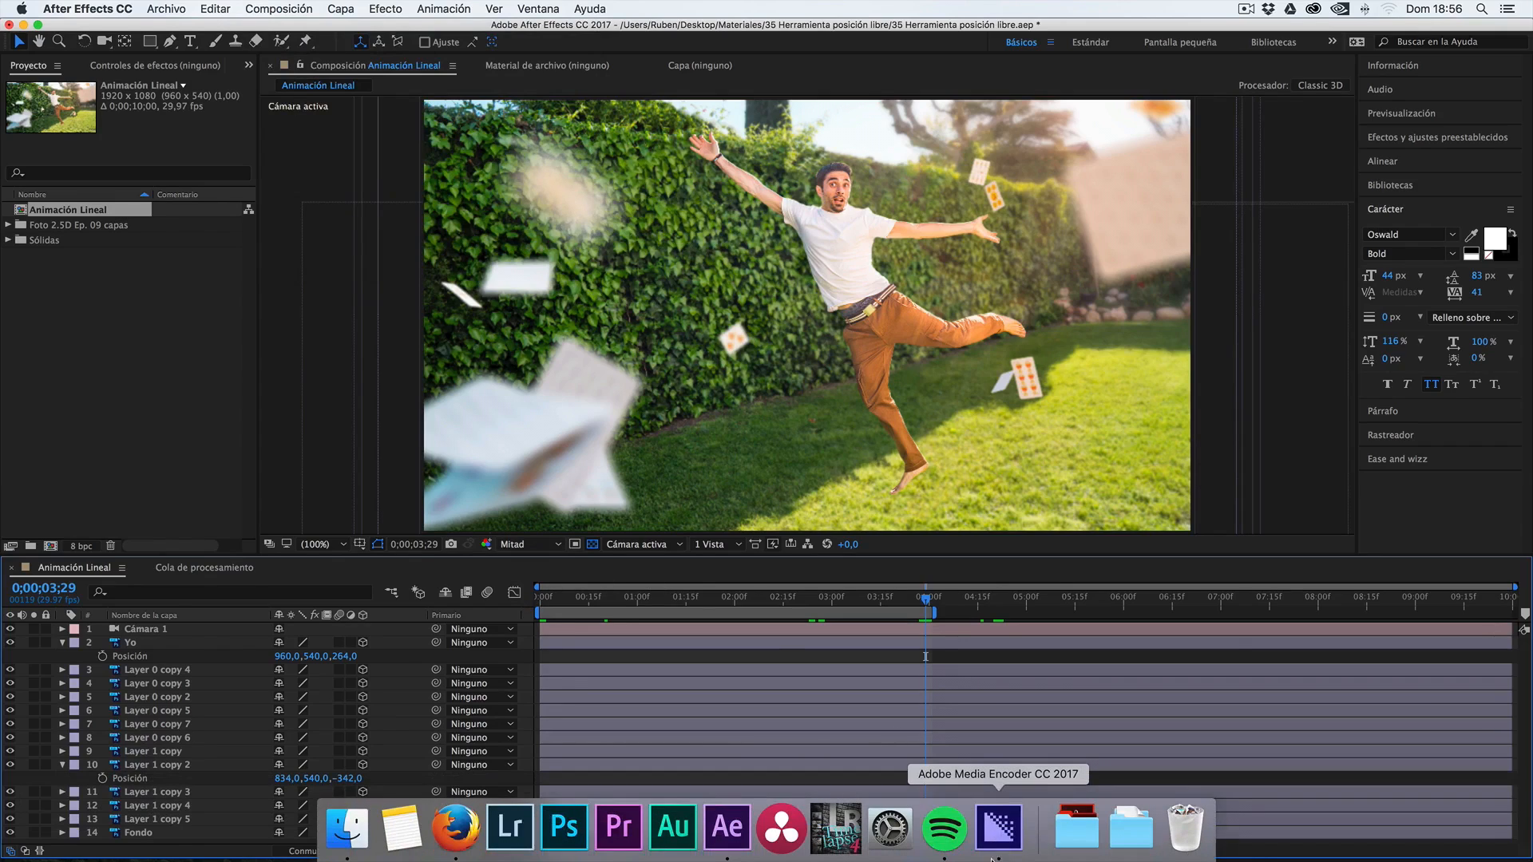
pyautogui.click(999, 831)
pyautogui.moveTo(609, 114); pyautogui.dragTo(440, 32)
pyautogui.moveTo(857, 861)
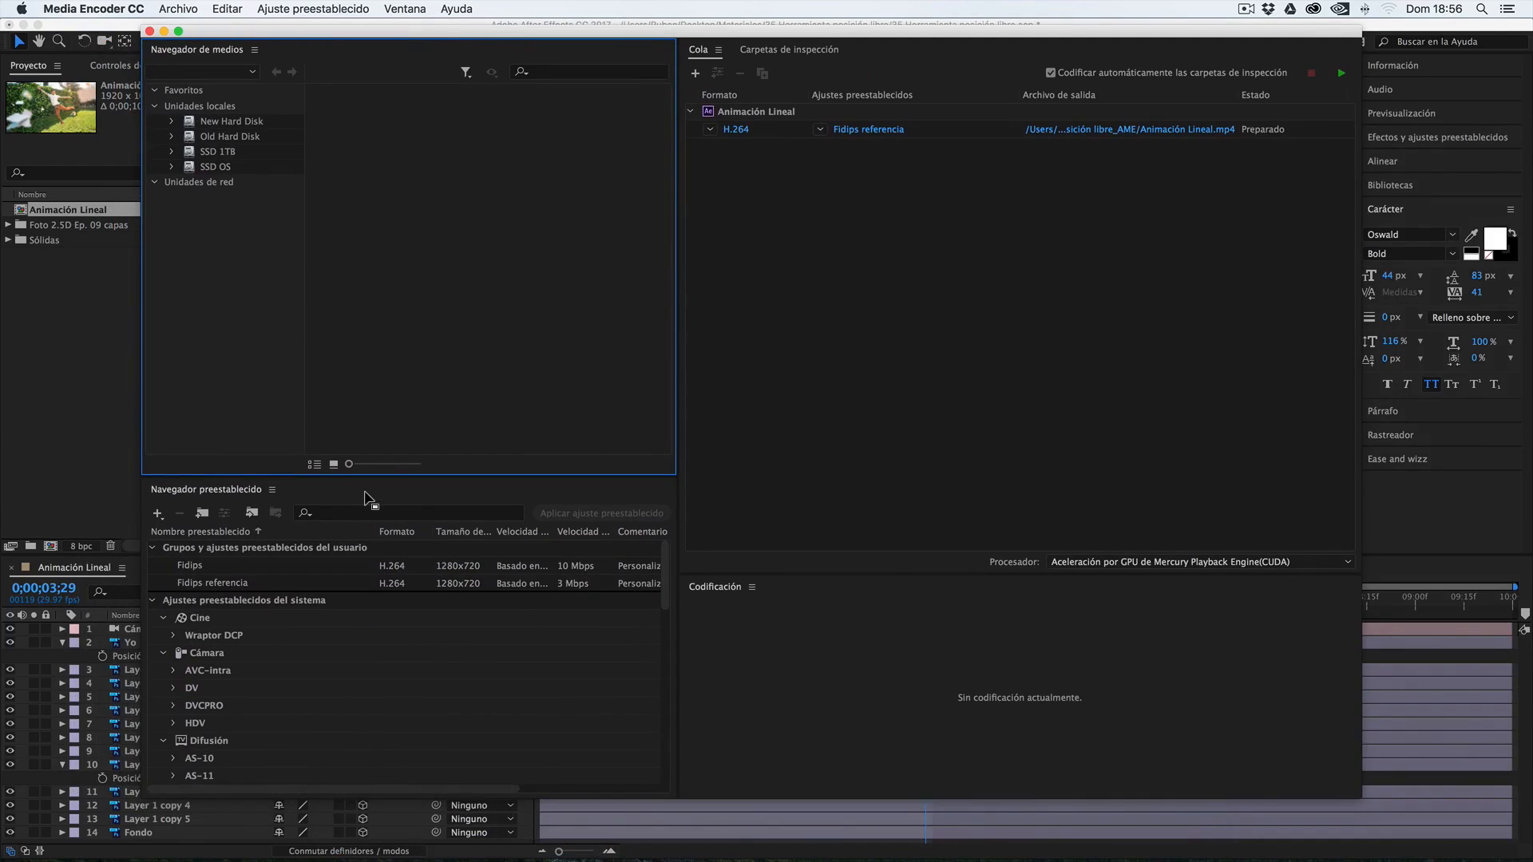
pyautogui.moveTo(924, 34); pyautogui.dragTo(922, 41)
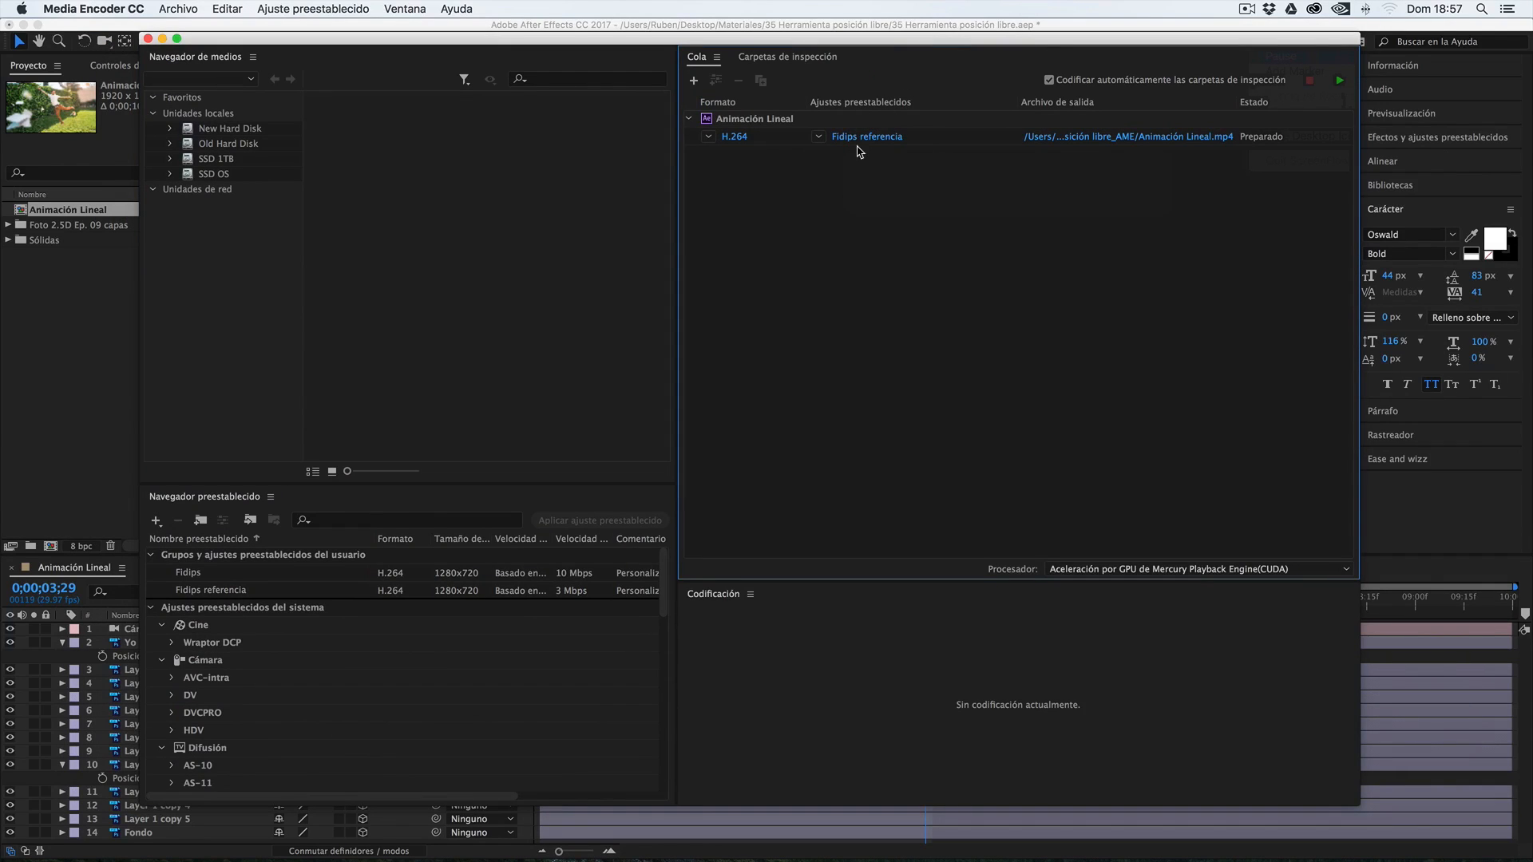
# Open the export settings of the queued Animación Lineal output and examine the available formats, keeping H.264
pyautogui.moveTo(867, 144)
pyautogui.click(741, 137)
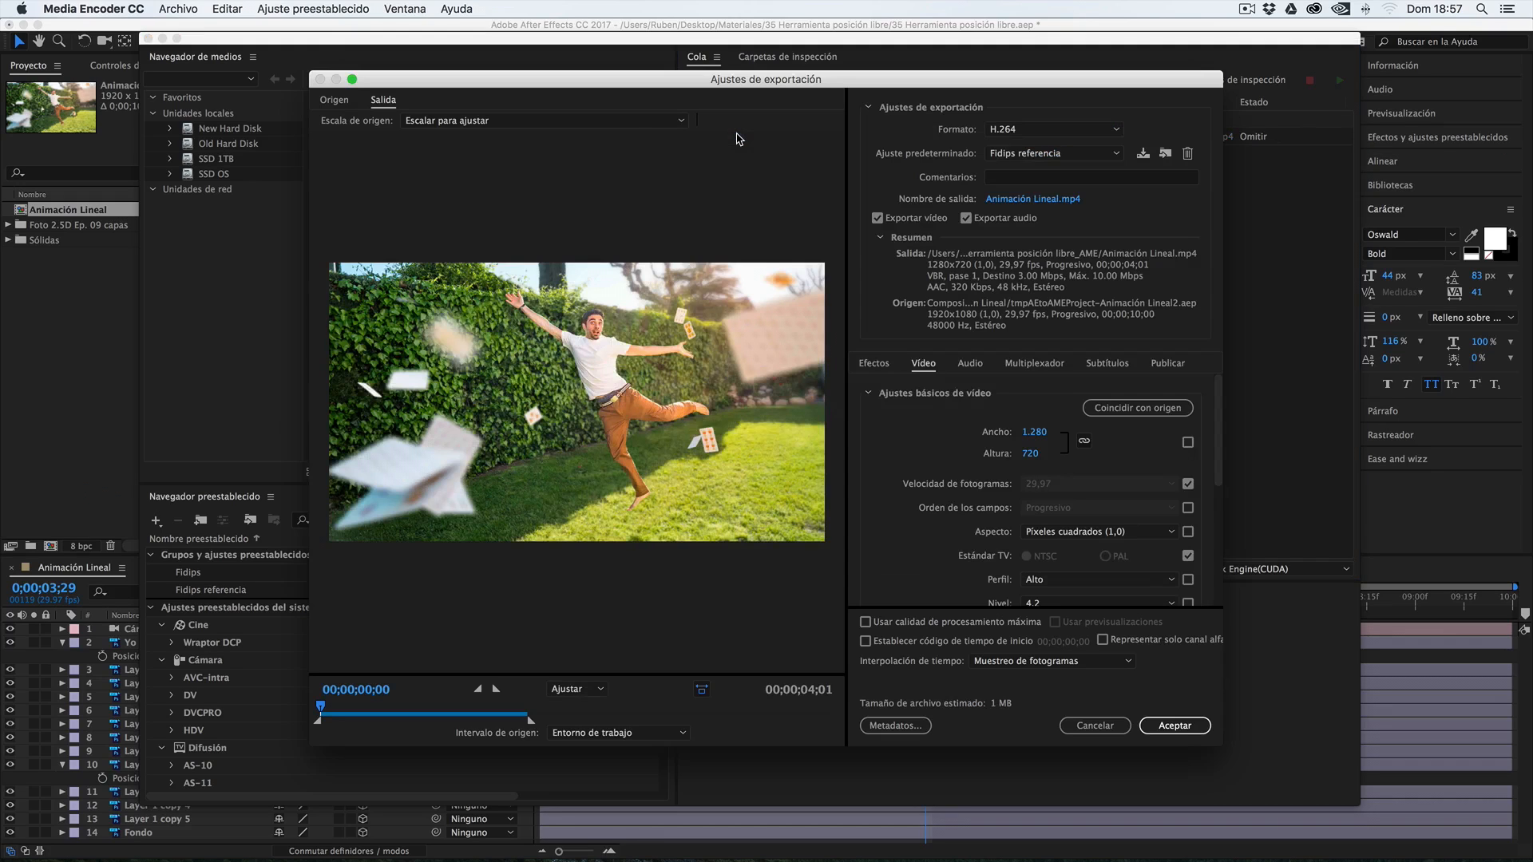
pyautogui.moveTo(769, 86); pyautogui.dragTo(758, 88)
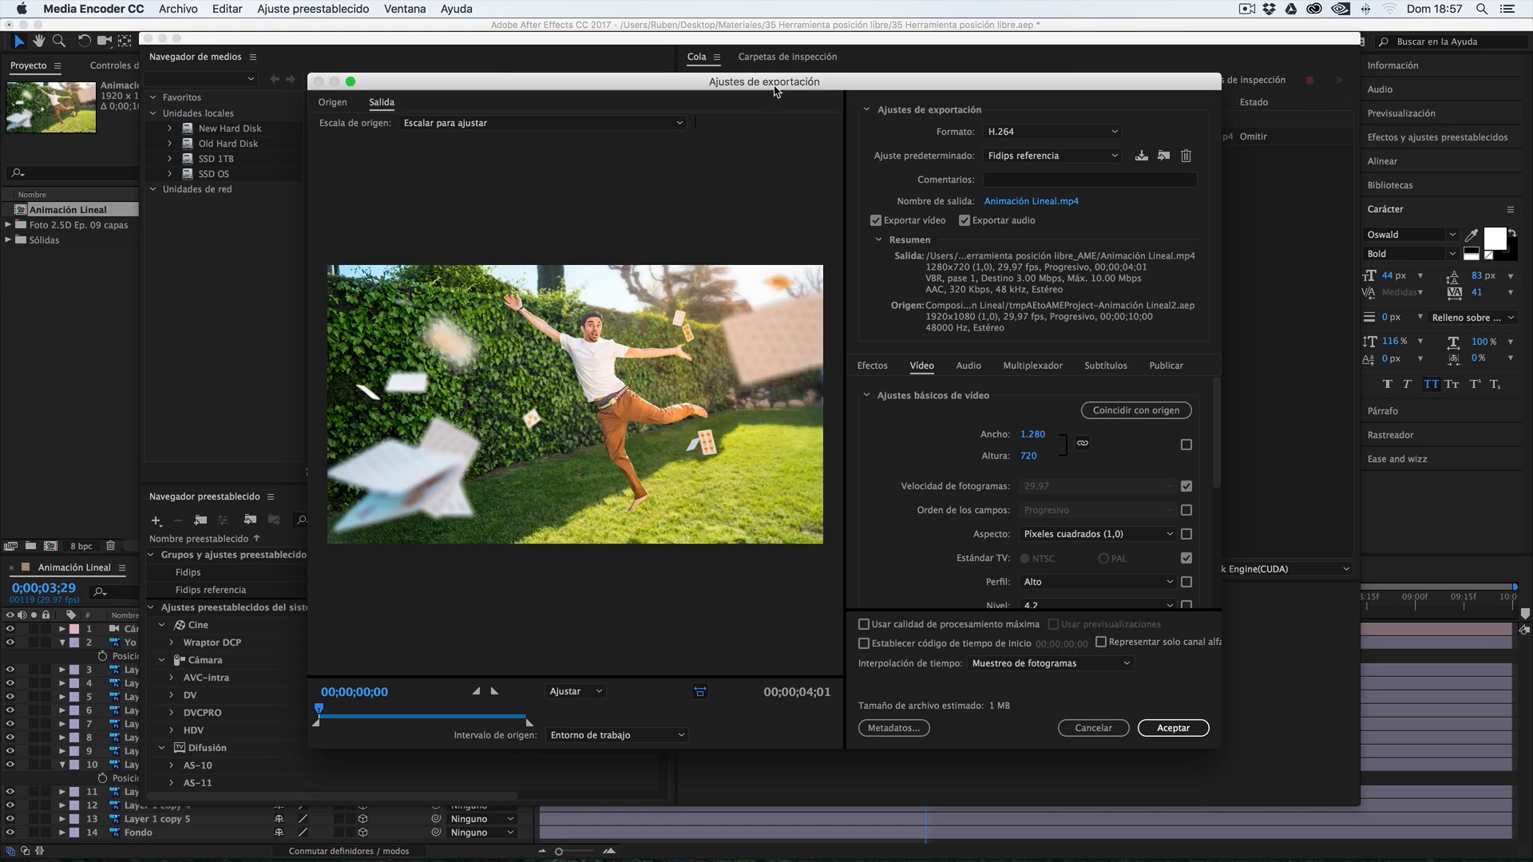
pyautogui.moveTo(776, 90); pyautogui.dragTo(775, 74)
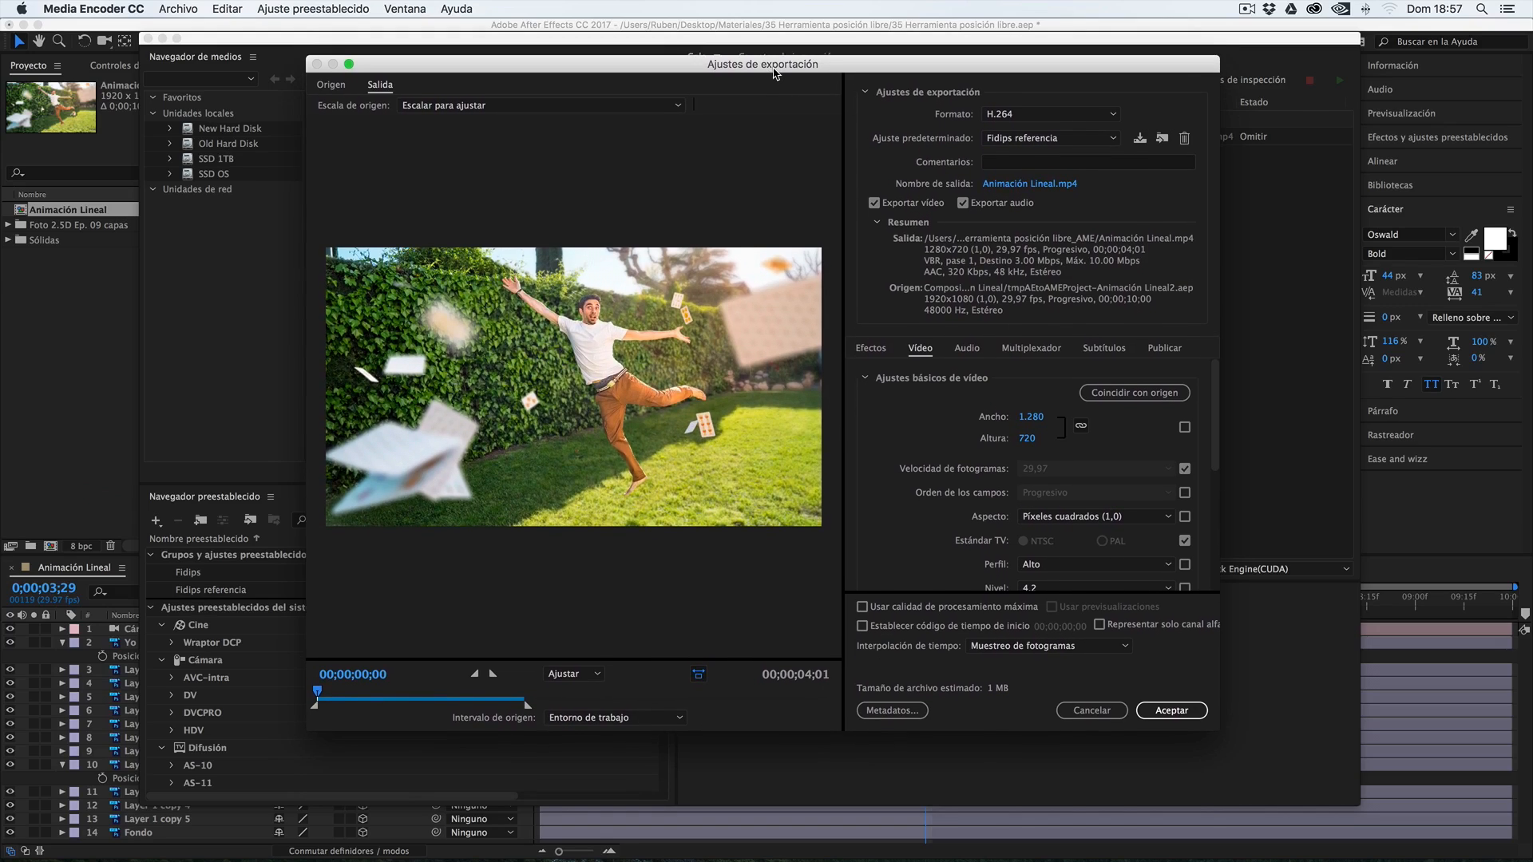
pyautogui.click(1115, 118)
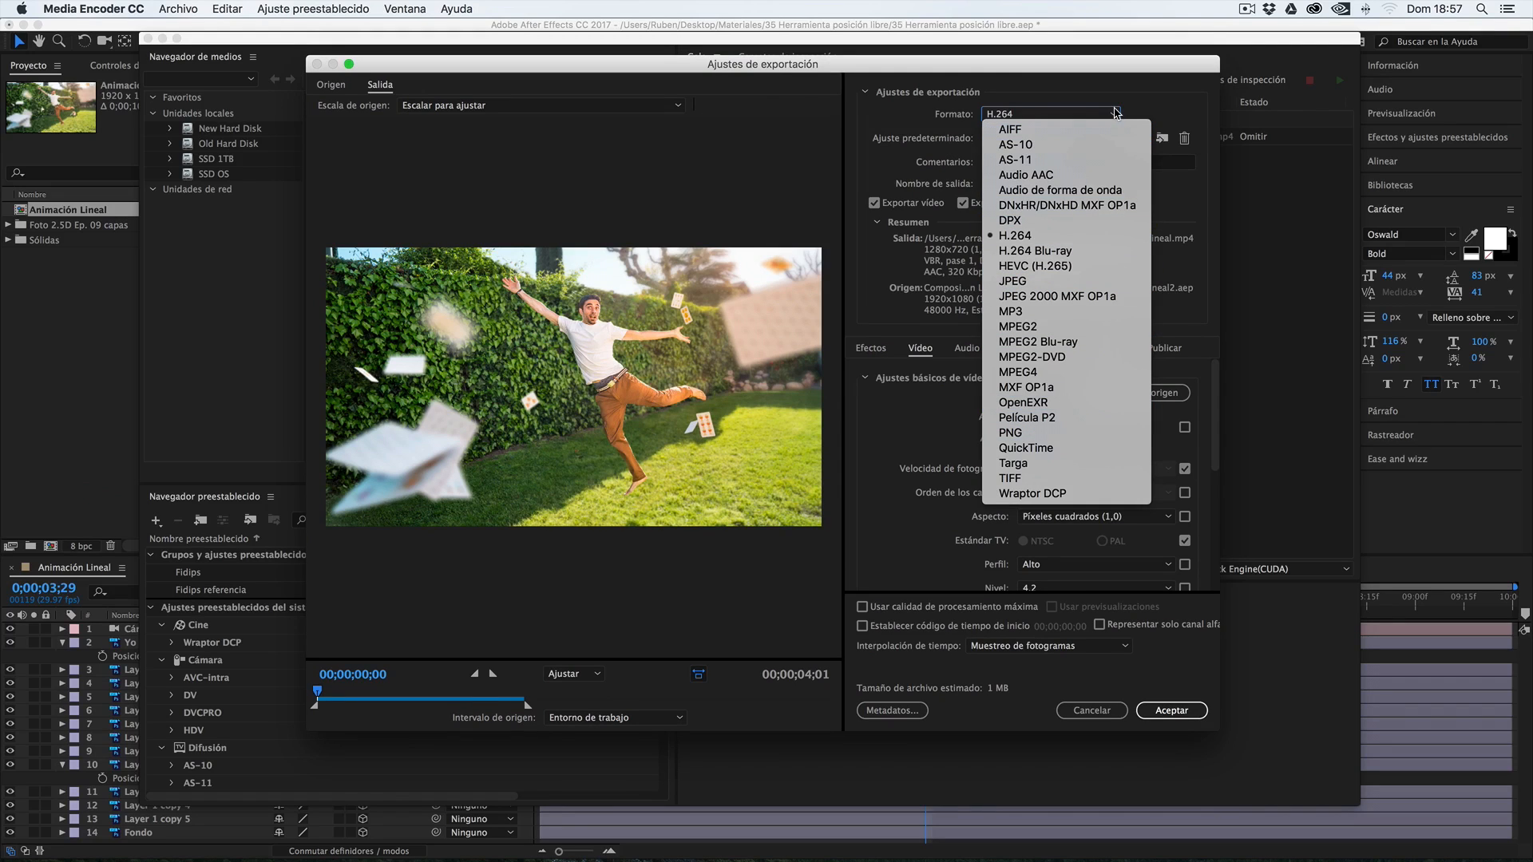
pyautogui.click(1116, 113)
# Apply the YouTube HD 1080p preset to the H.264 export
pyautogui.click(1078, 138)
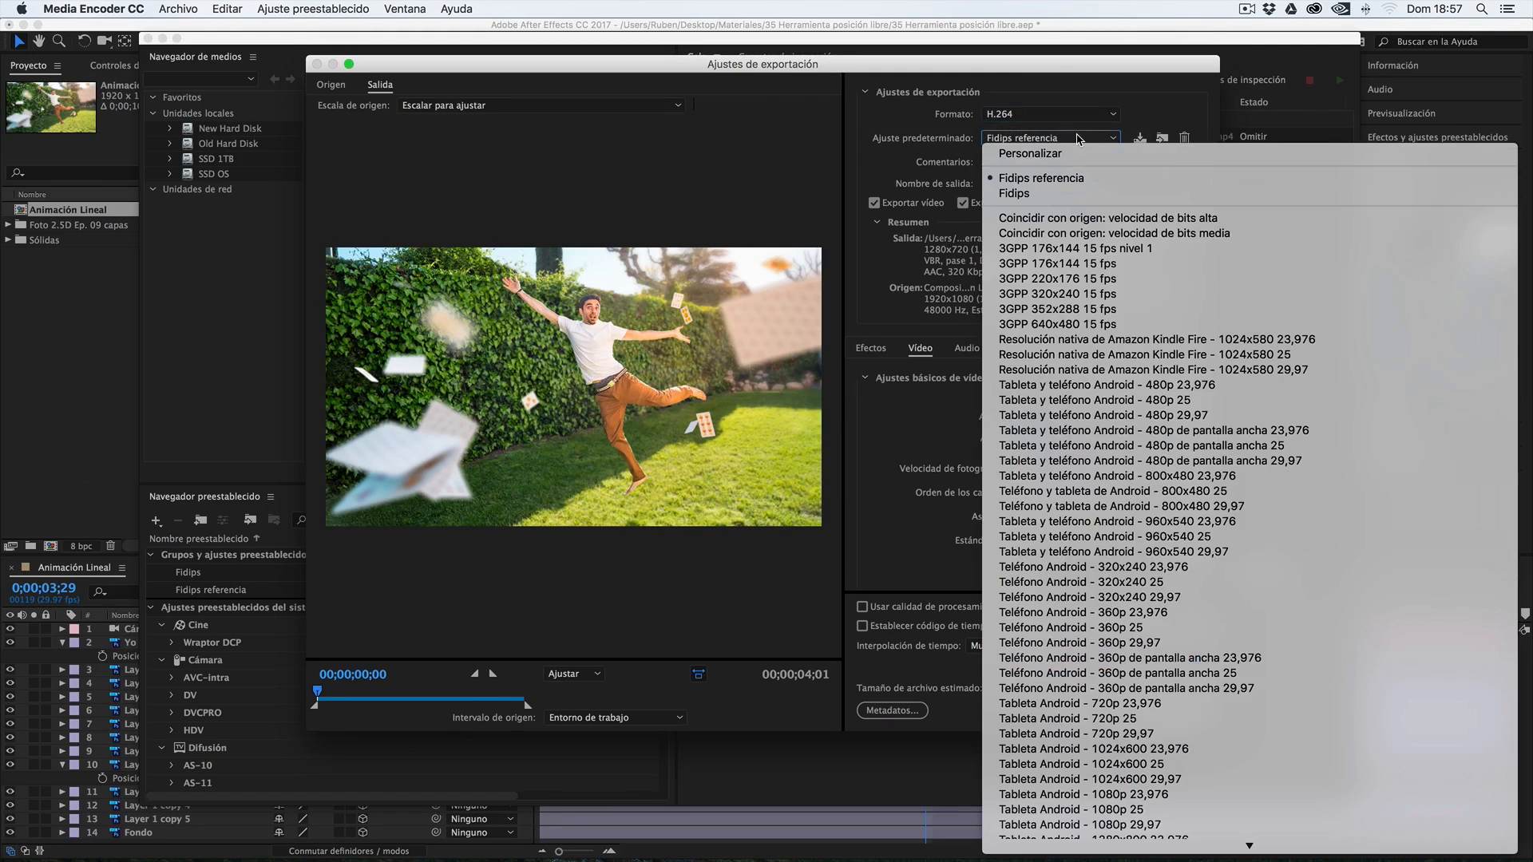
pyautogui.click(1066, 155)
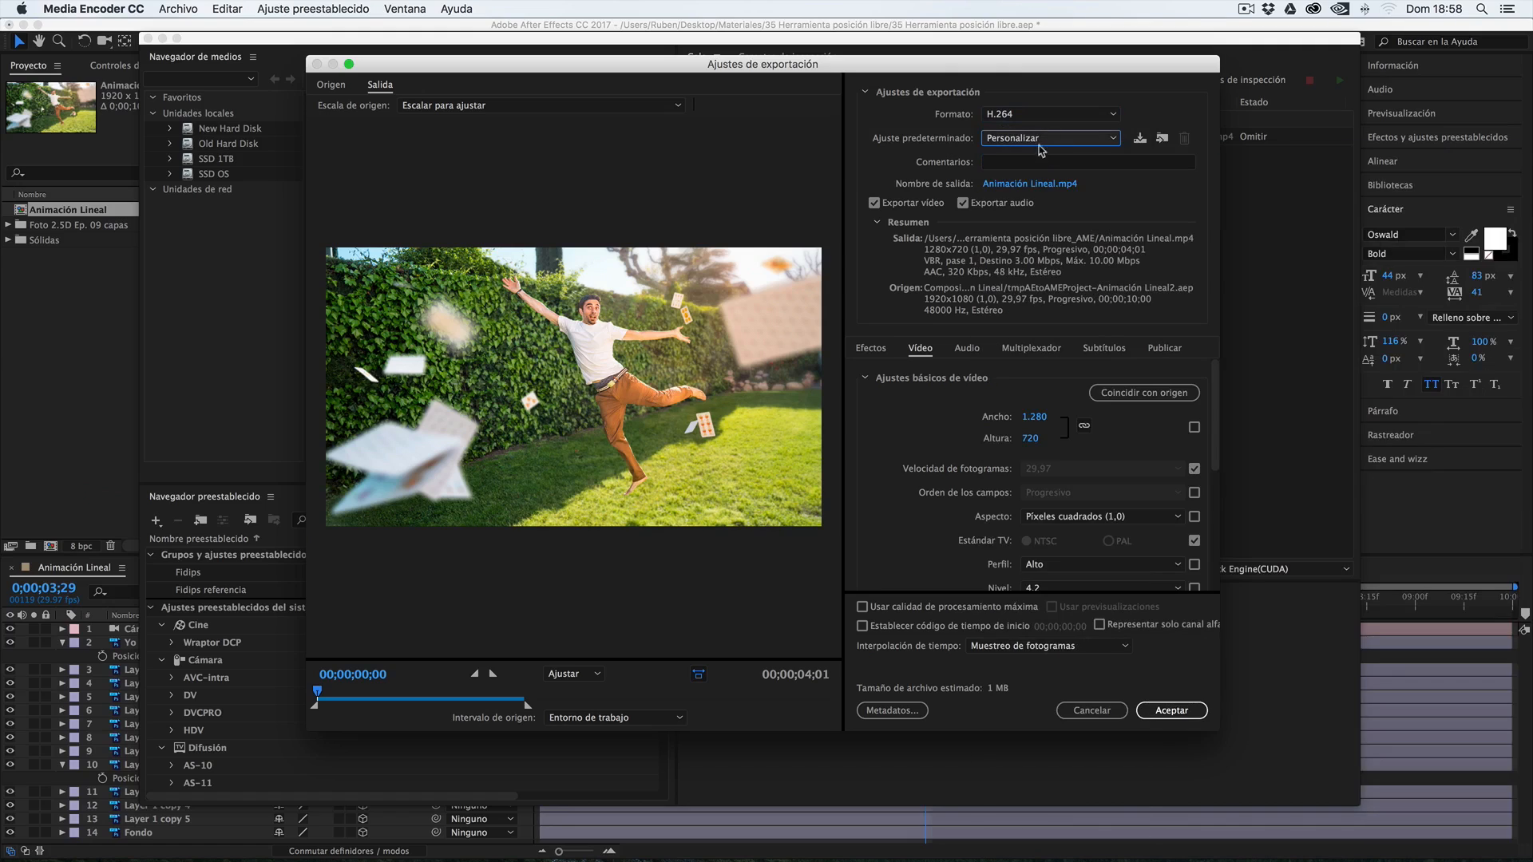
pyautogui.click(1043, 143)
pyautogui.scroll(-10, 1038, 599)
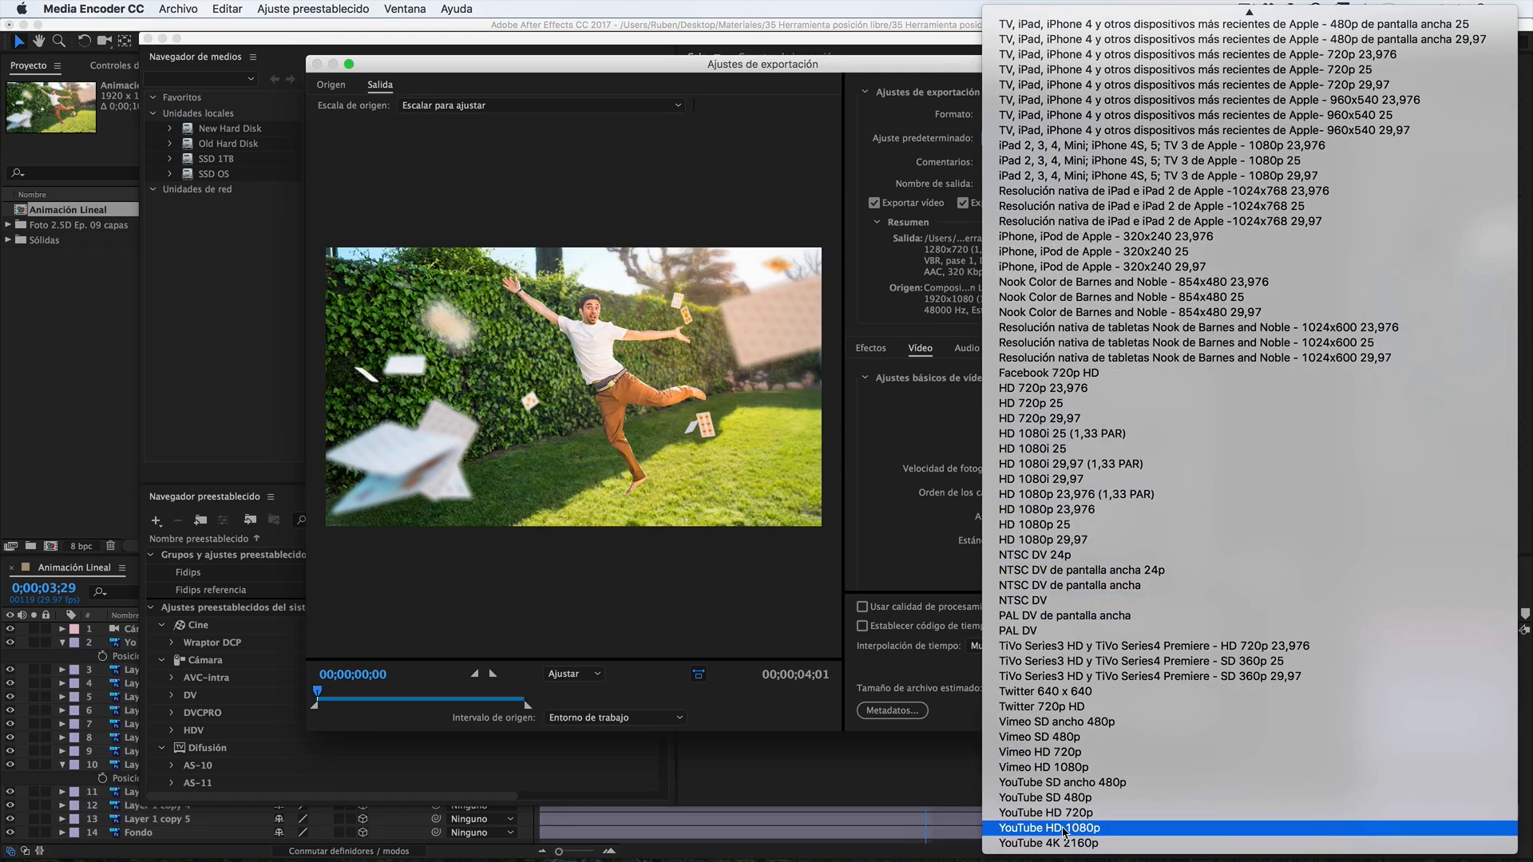
pyautogui.click(1064, 831)
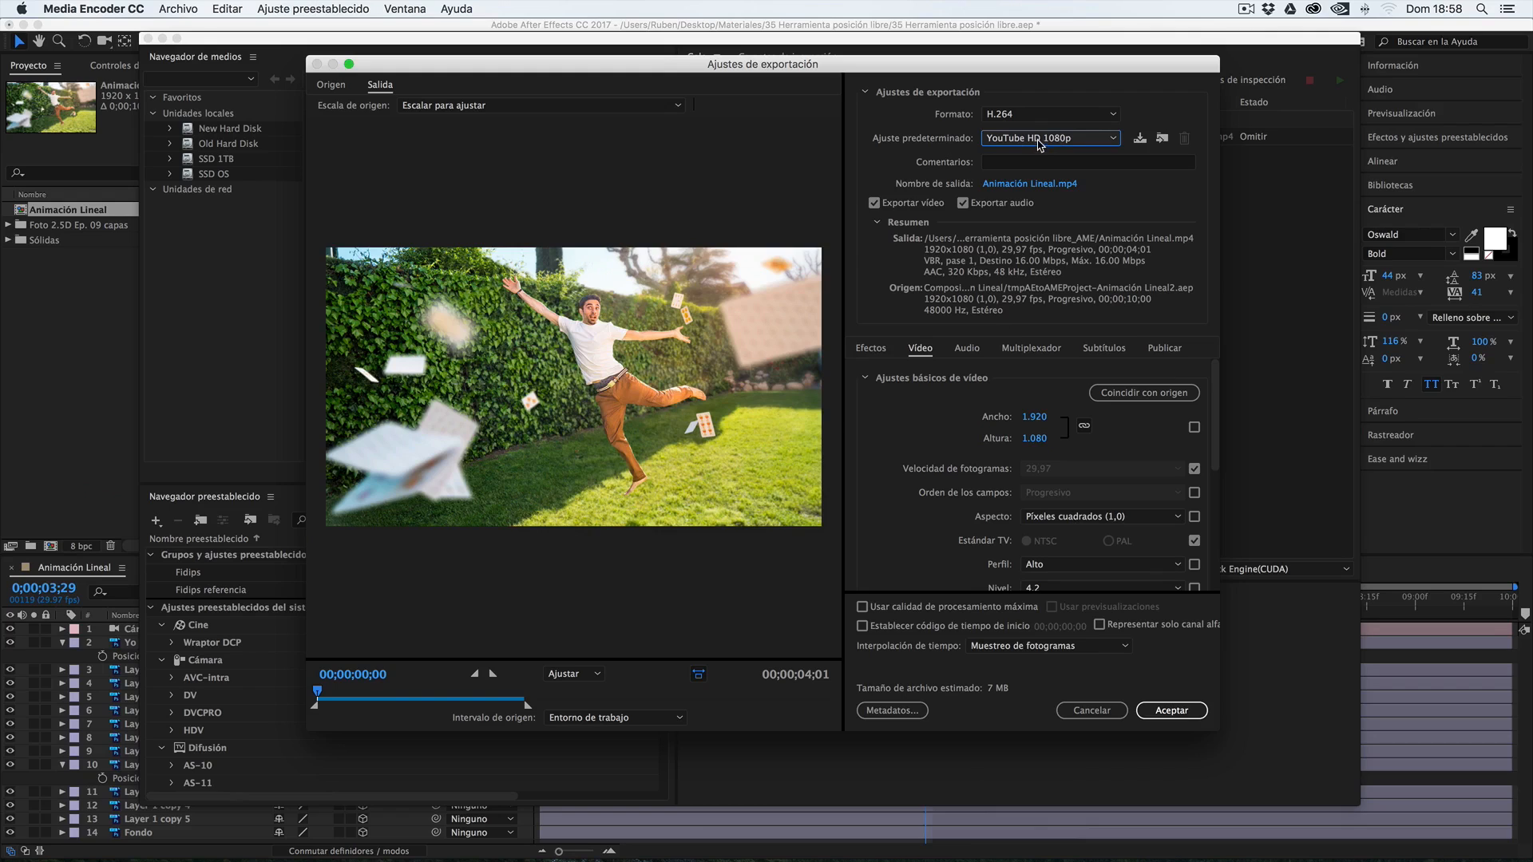
# Examine the device and web presets offered for H.264 without choosing a different one
pyautogui.click(1077, 142)
pyautogui.scroll(-10, 1068, 399)
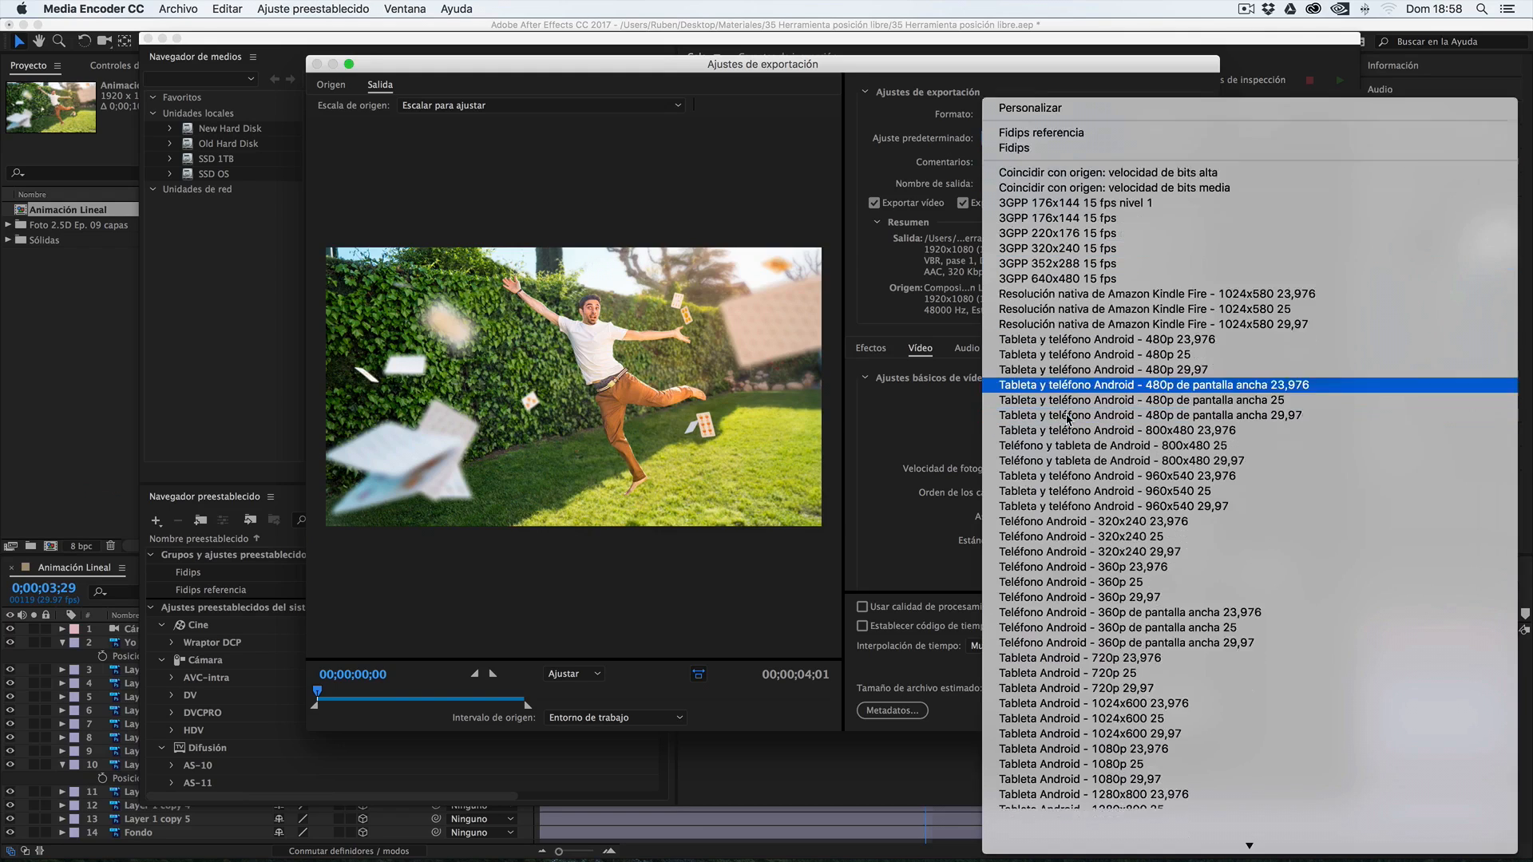
pyautogui.scroll(-8, 1067, 415)
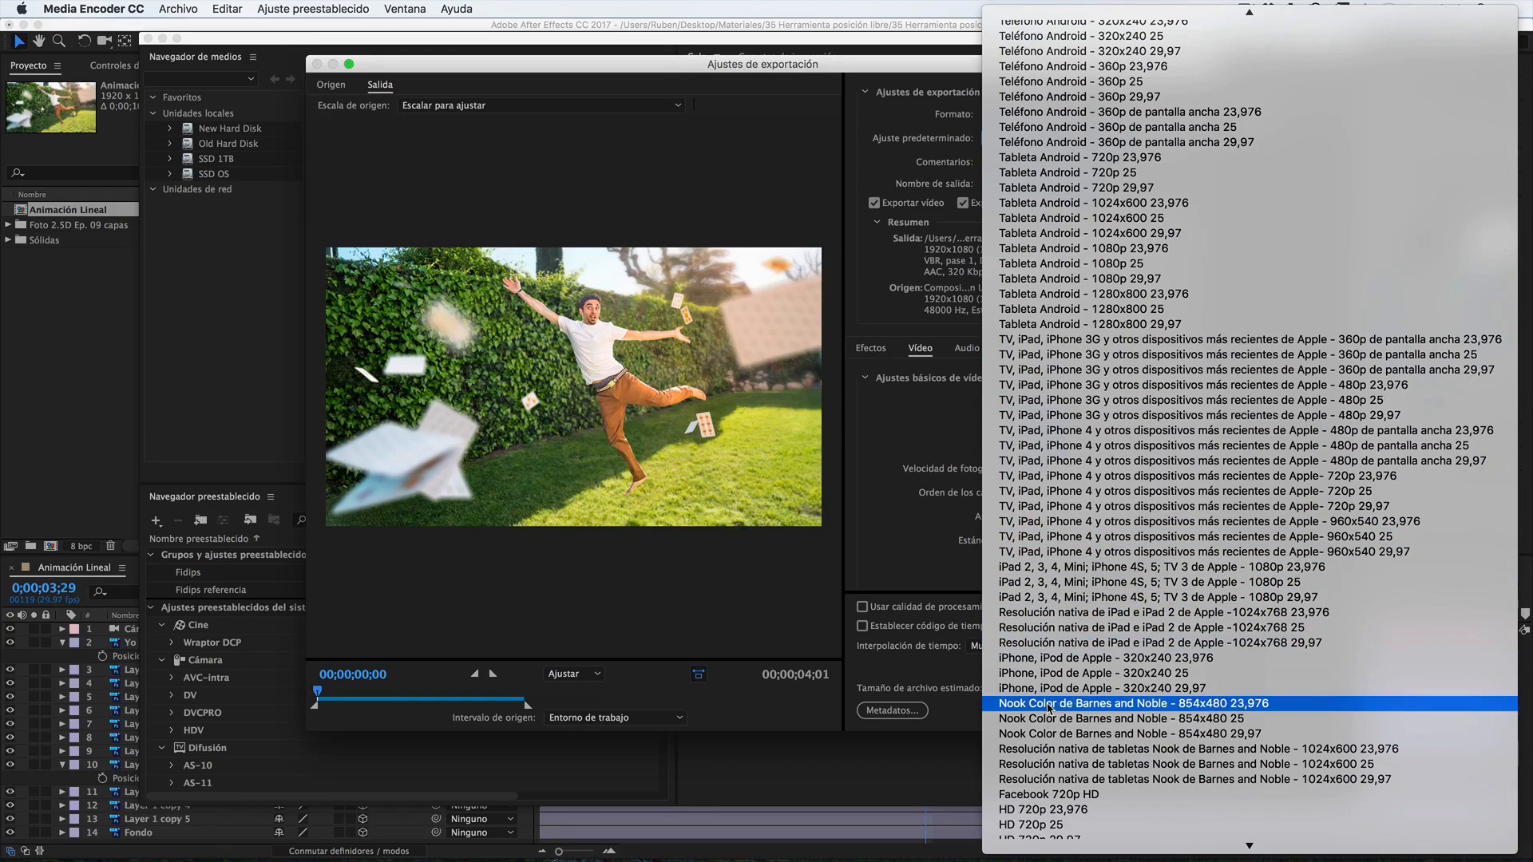
pyautogui.click(878, 323)
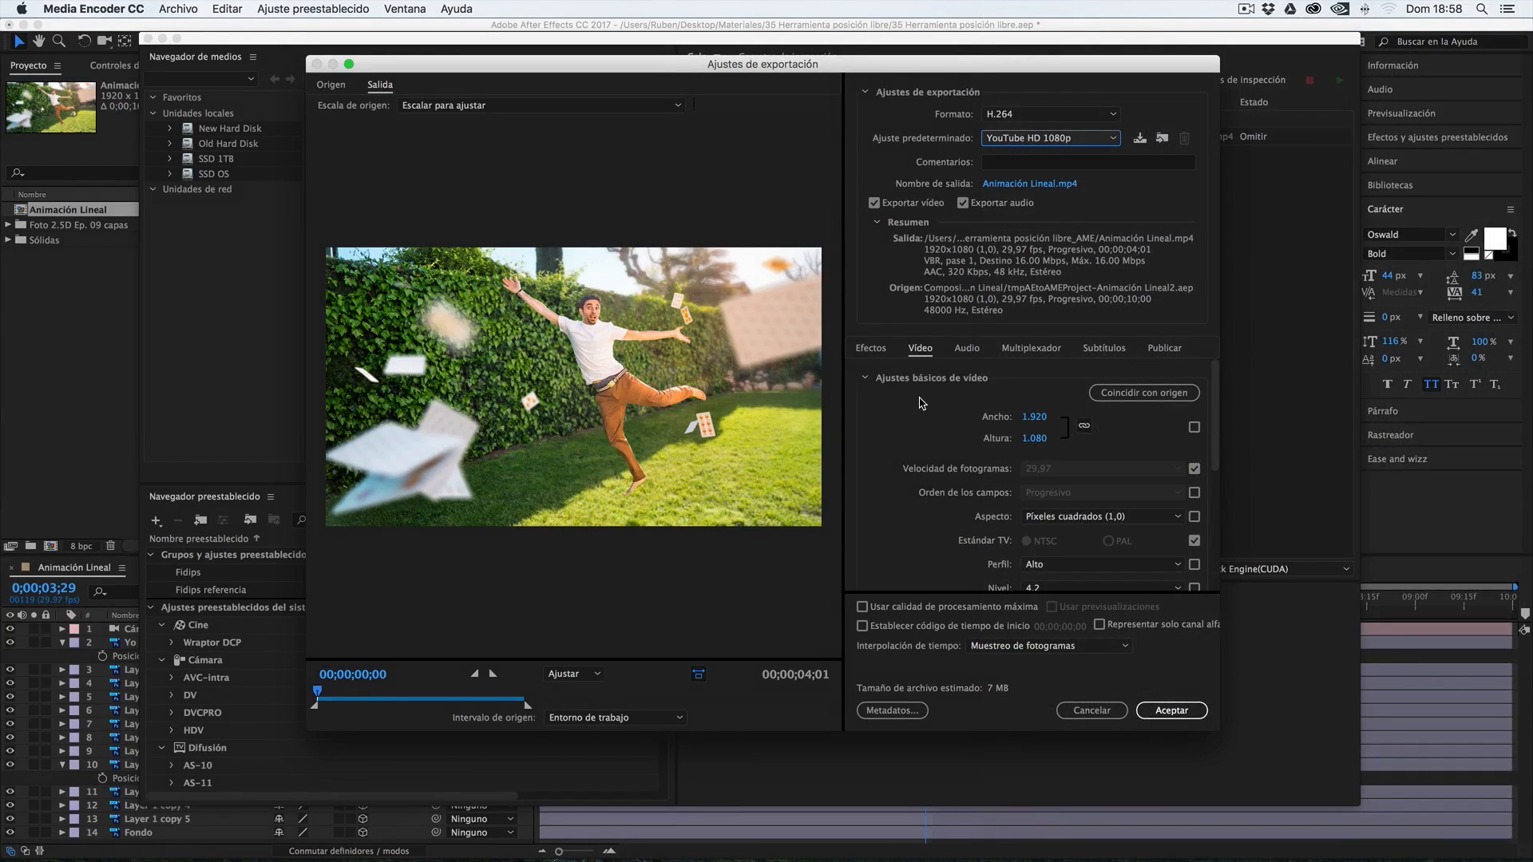
pyautogui.click(1003, 164)
pyautogui.click(953, 159)
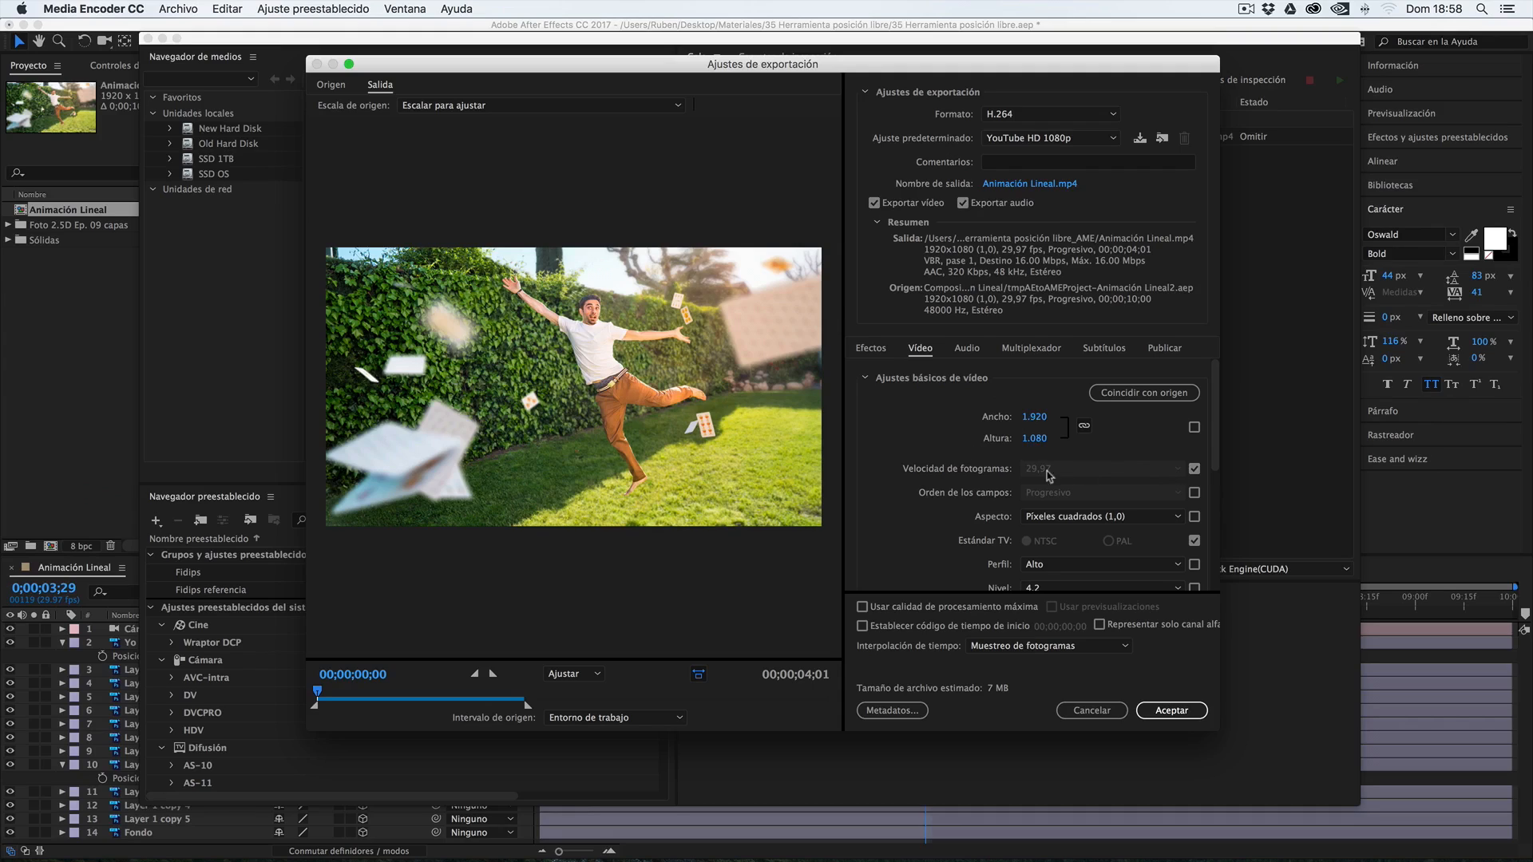
# Unlock the export frame rate, set it to 59,94 fps, and review the bitrate and audio settings
pyautogui.click(1193, 469)
pyautogui.click(1168, 471)
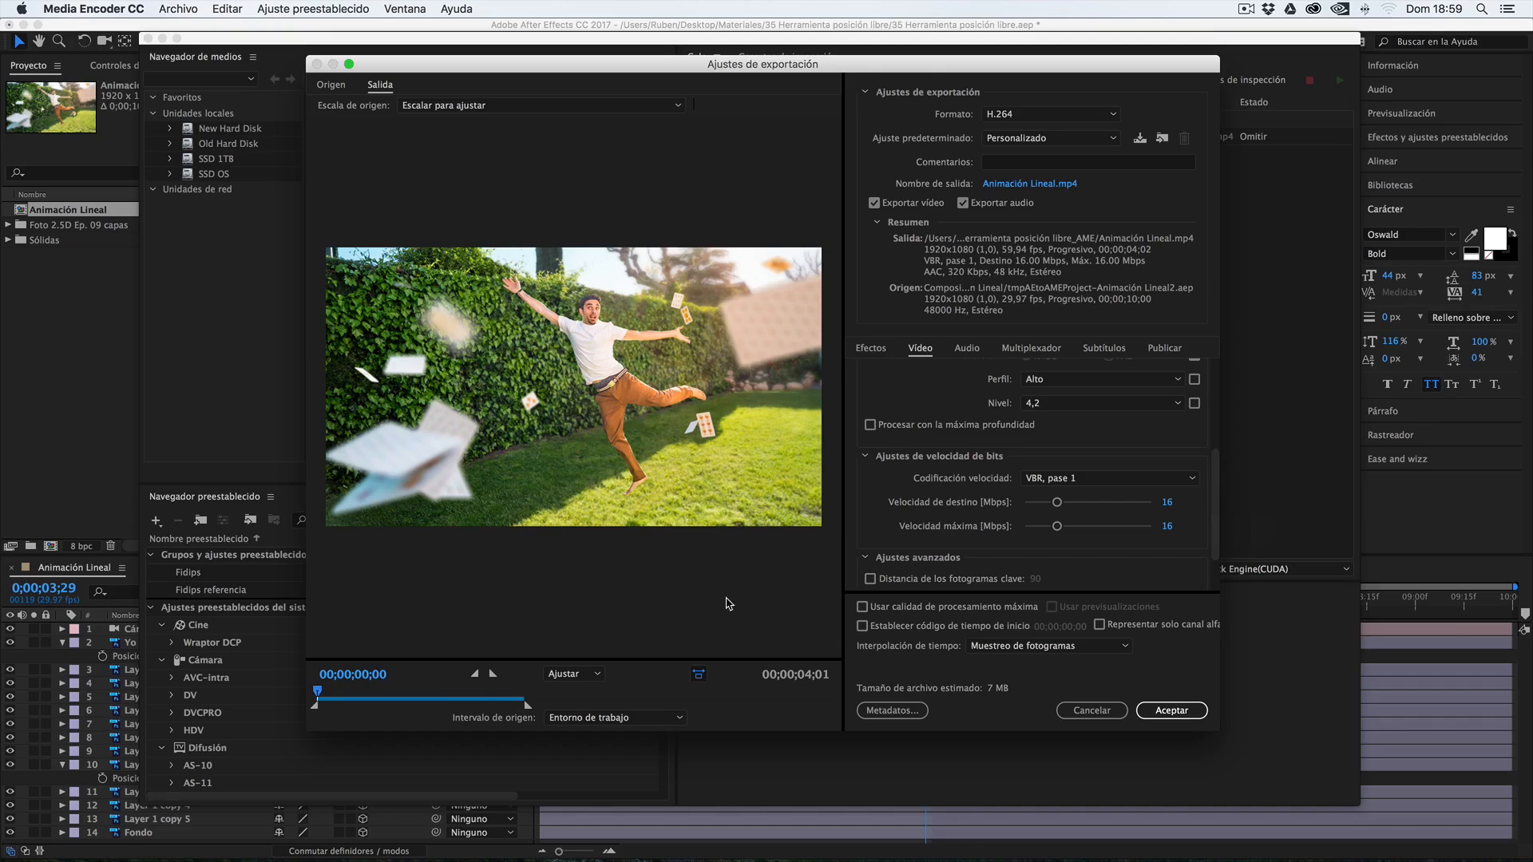
pyautogui.scroll(-3, 1173, 554)
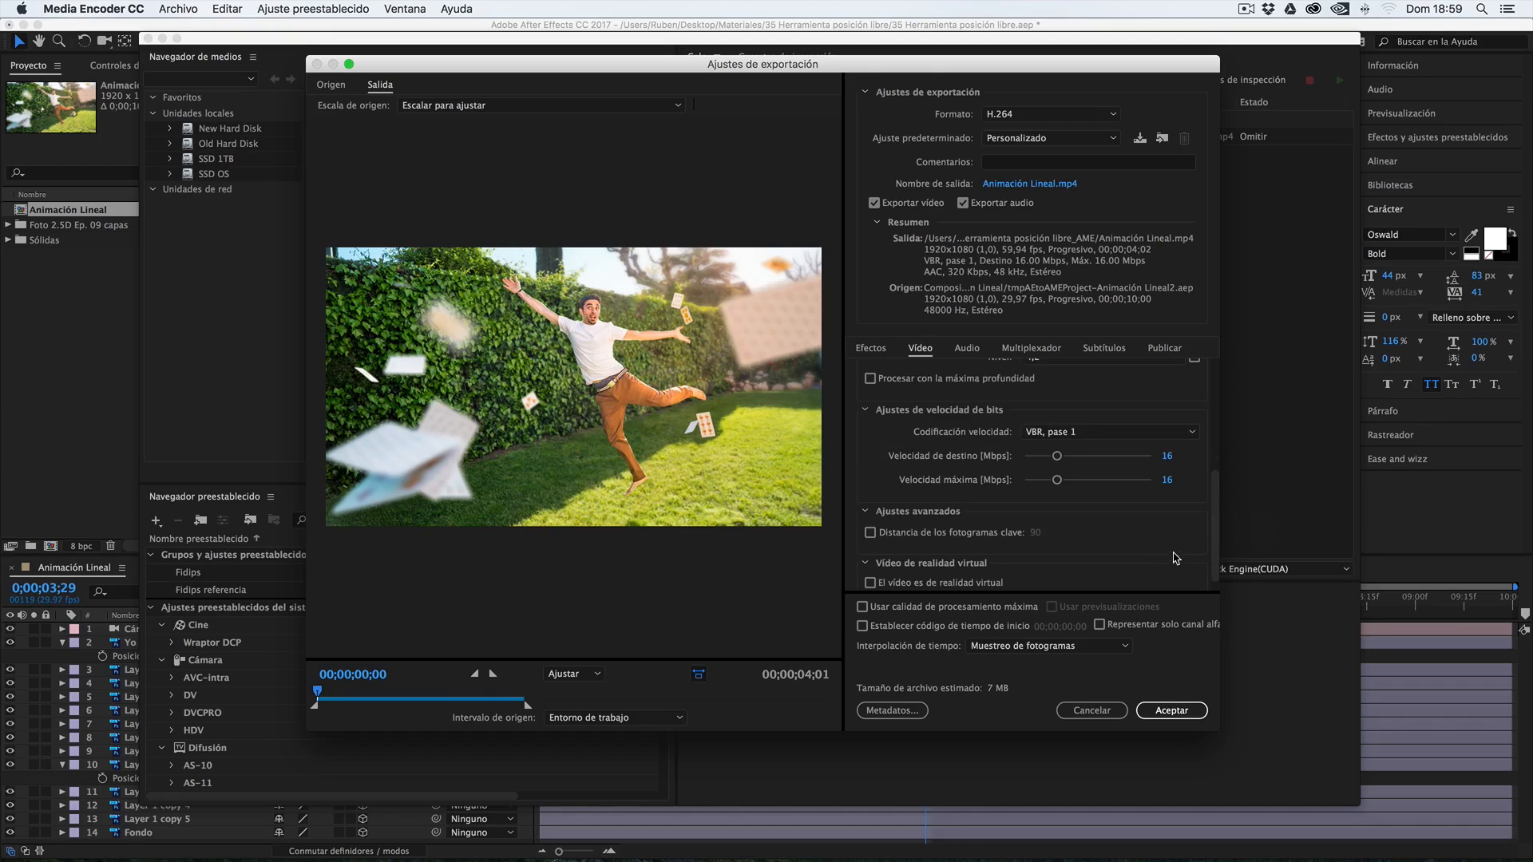
pyautogui.click(972, 350)
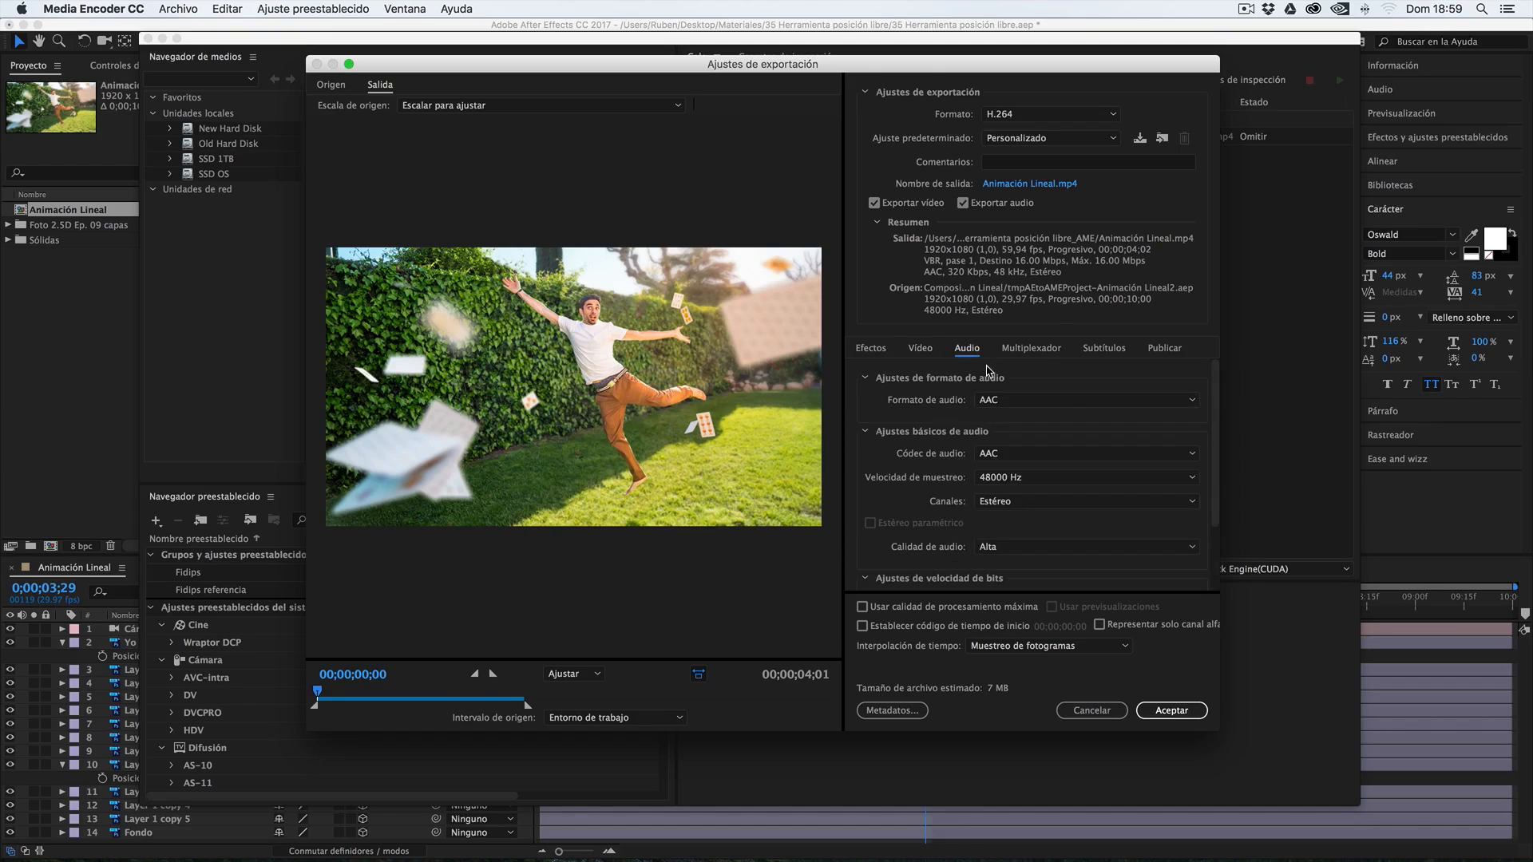
pyautogui.click(920, 349)
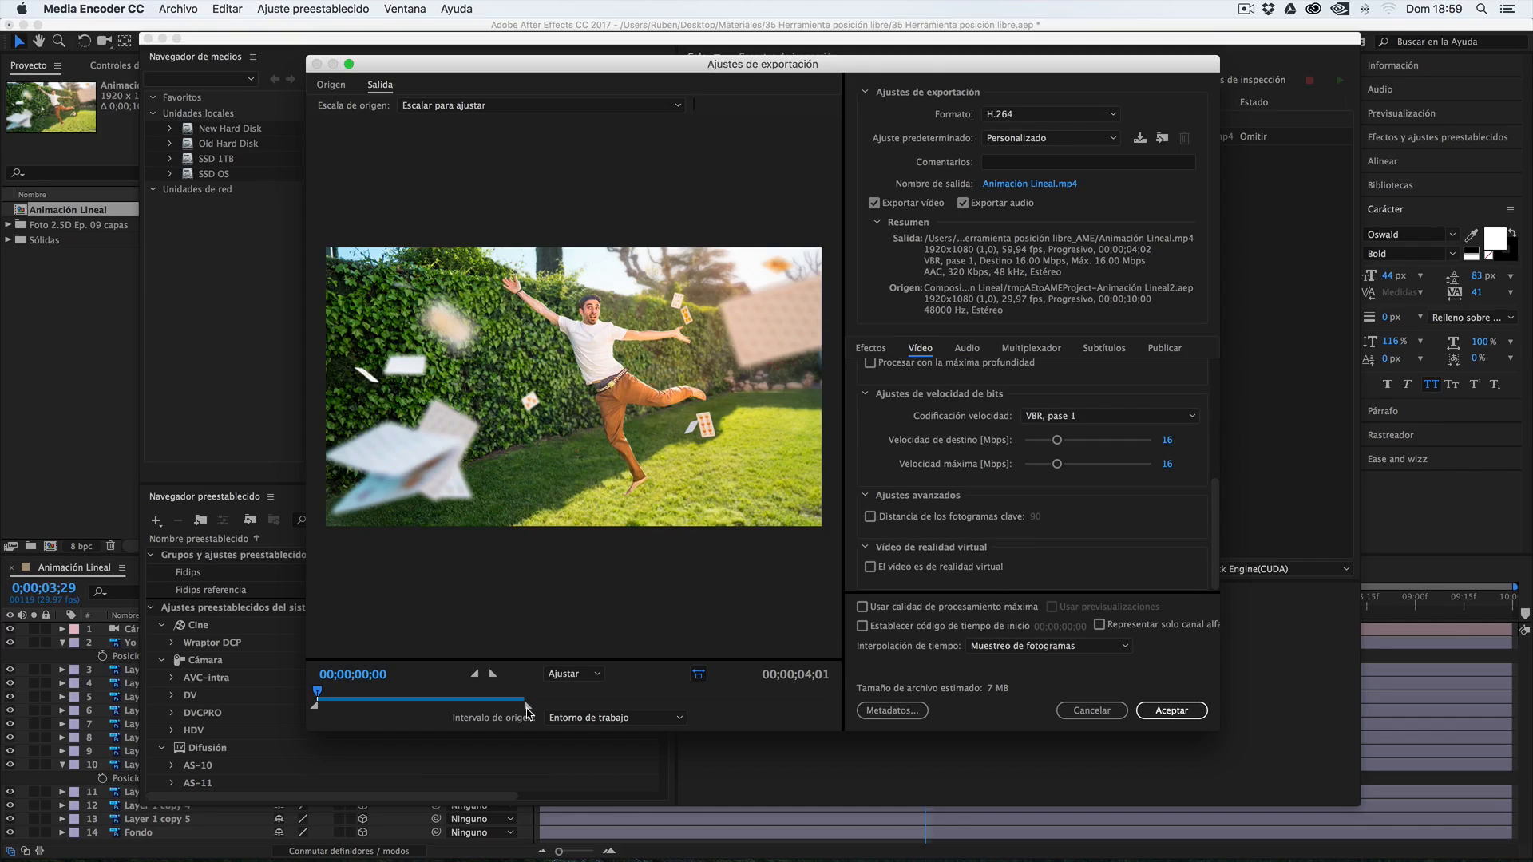
# Try a shorter export range, extend its end point back out, and accept the export settings
pyautogui.moveTo(526, 710); pyautogui.dragTo(435, 710)
pyautogui.click(483, 705)
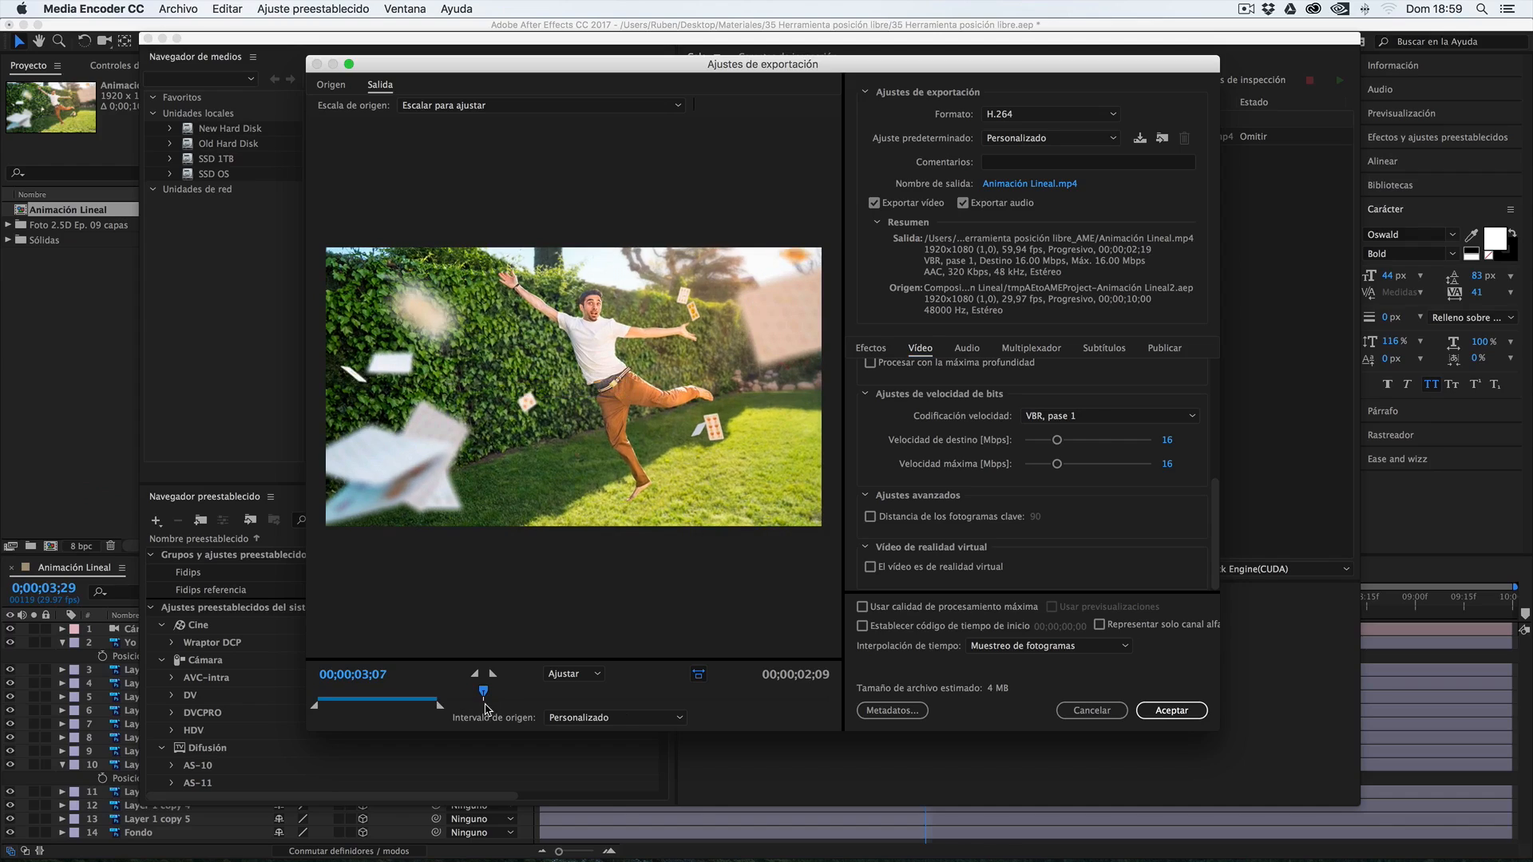
pyautogui.moveTo(440, 706); pyautogui.dragTo(540, 708)
pyautogui.click(1186, 714)
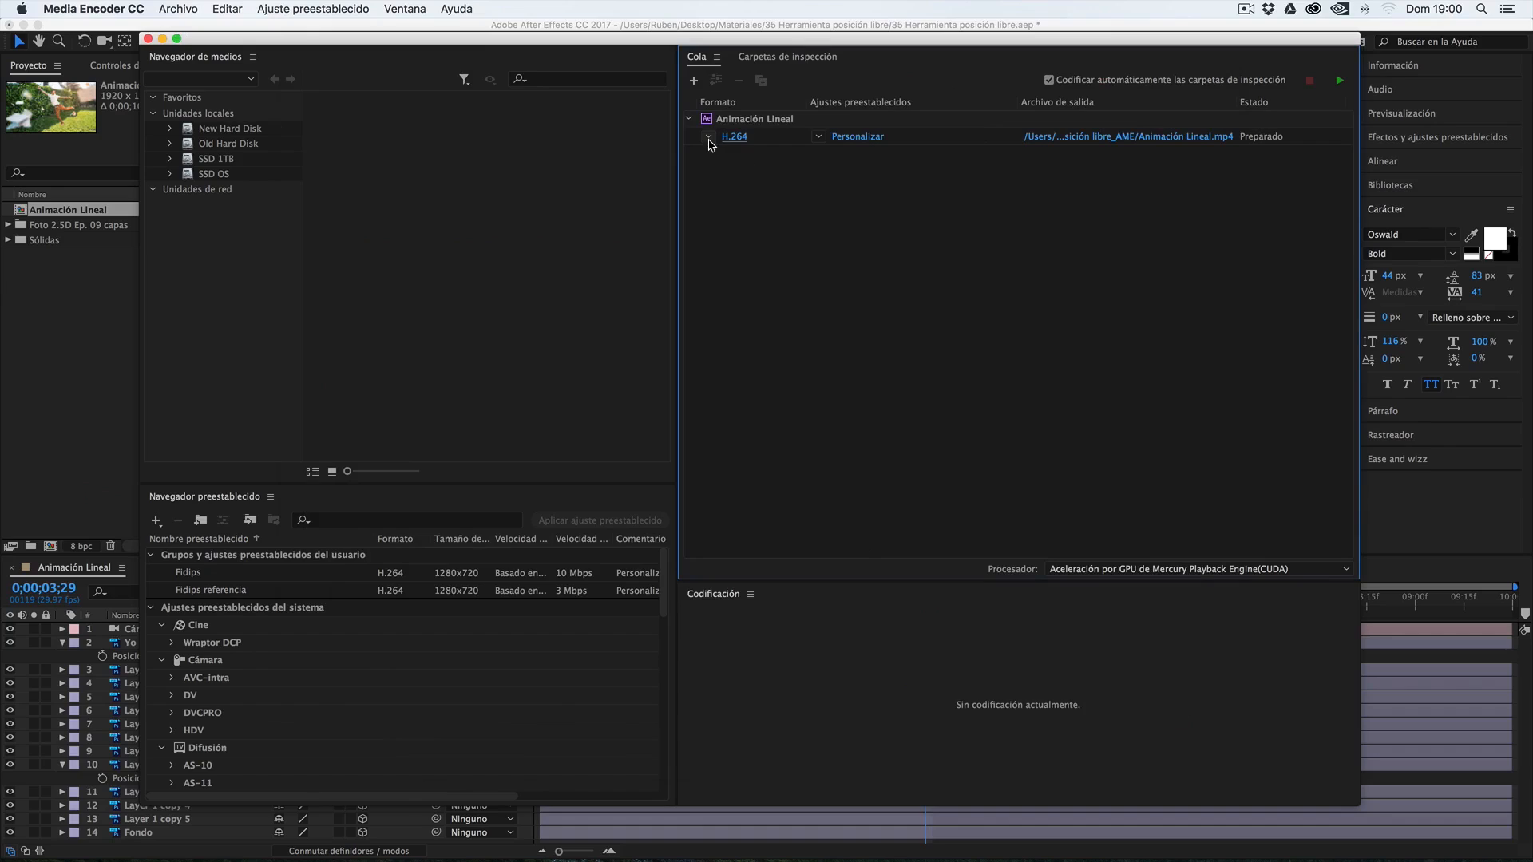
# Examine the format and preset choices available directly on the queued Animación Lineal output
pyautogui.click(708, 138)
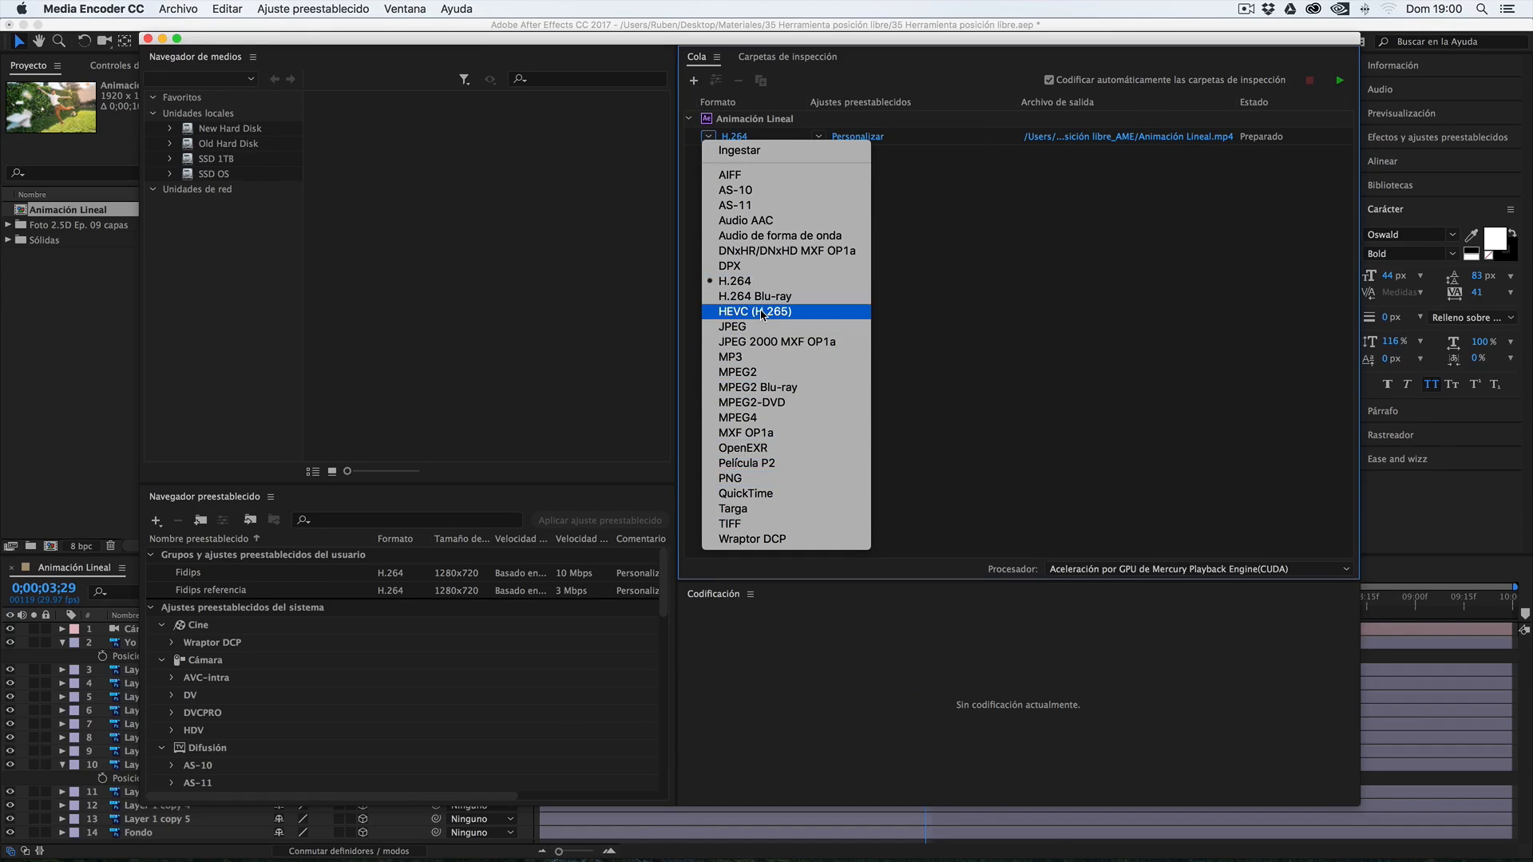
pyautogui.click(815, 140)
pyautogui.click(816, 140)
pyautogui.scroll(-10, 878, 448)
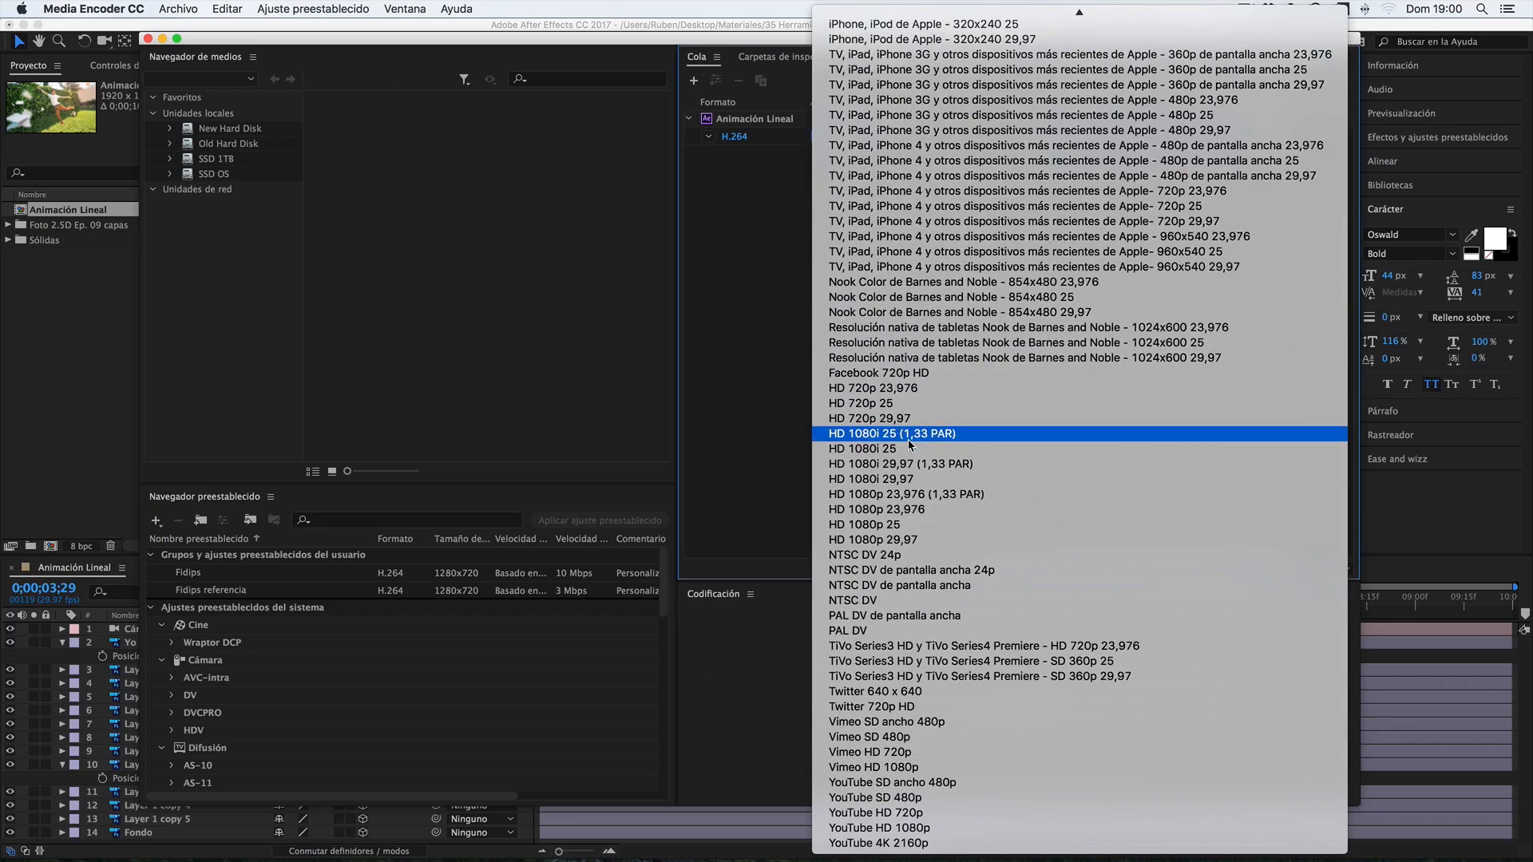
pyautogui.click(734, 355)
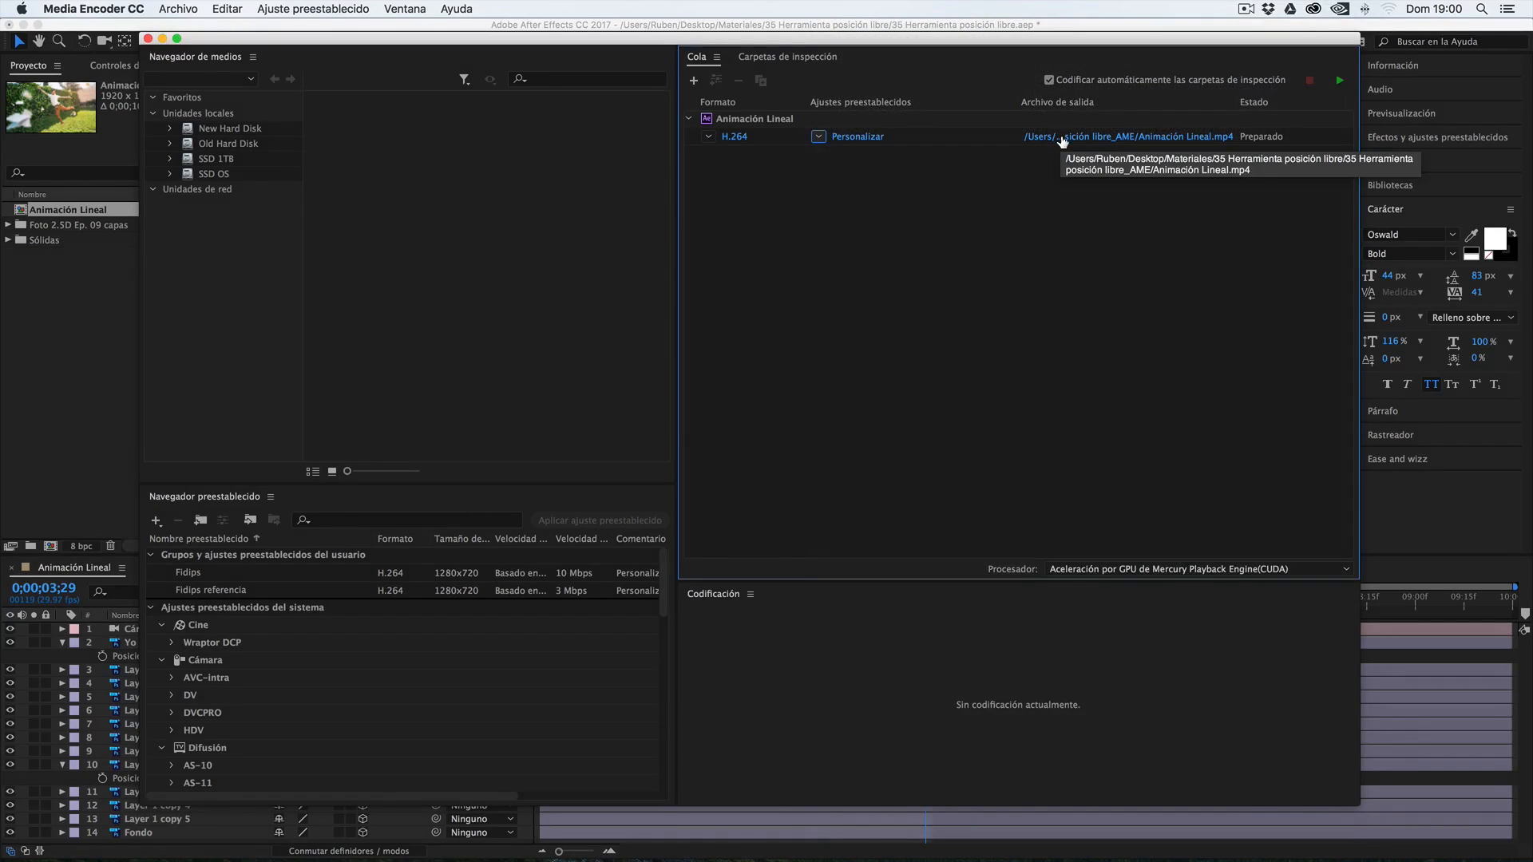
# Save the output as Animación Lineal in MP4 format in the 35 Herramienta posición libre_AME folder
pyautogui.click(1062, 139)
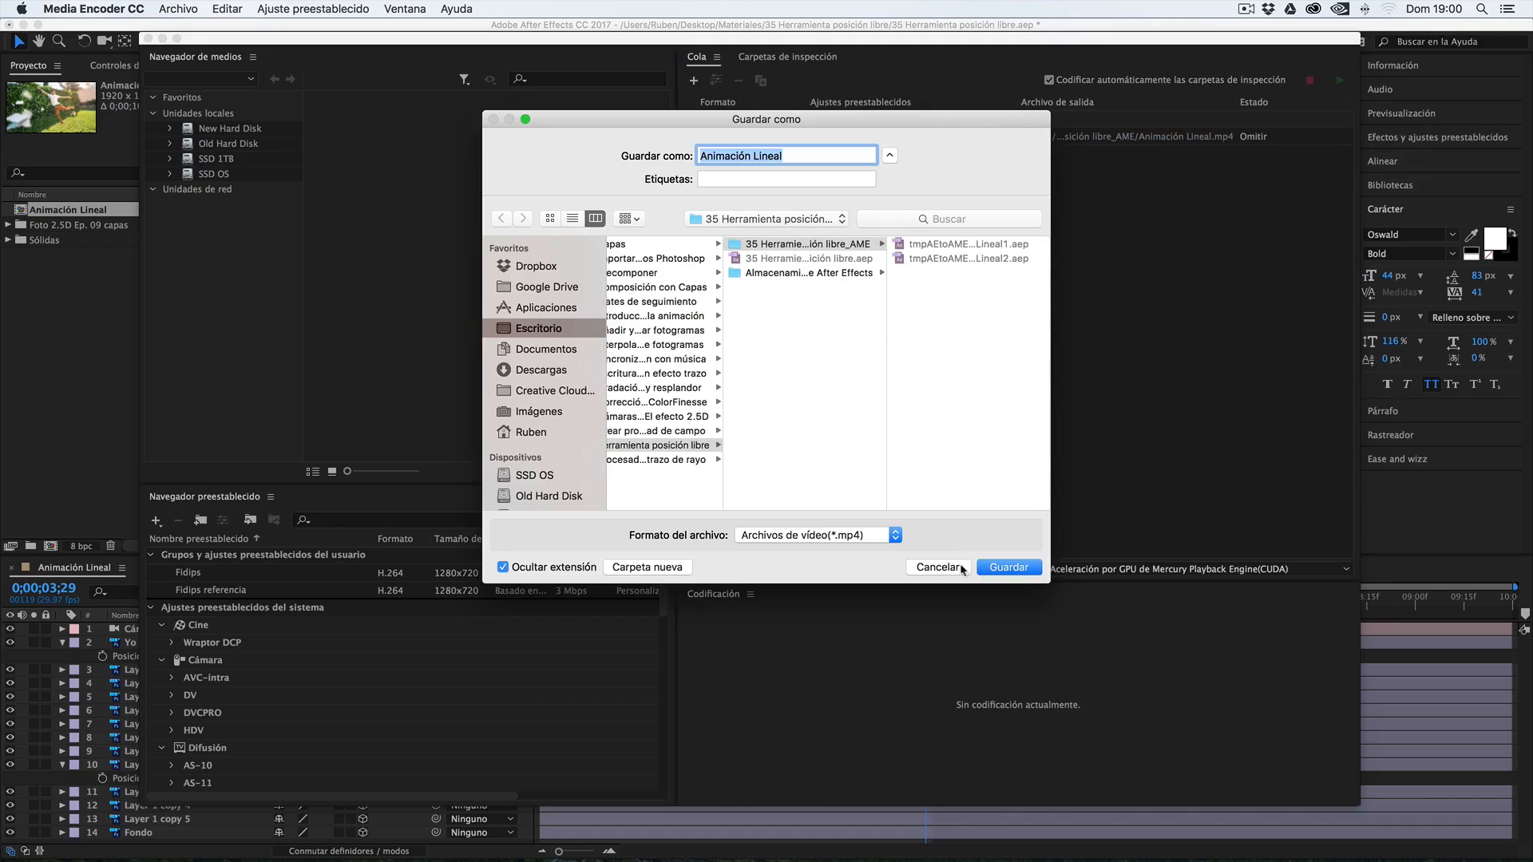
pyautogui.click(997, 568)
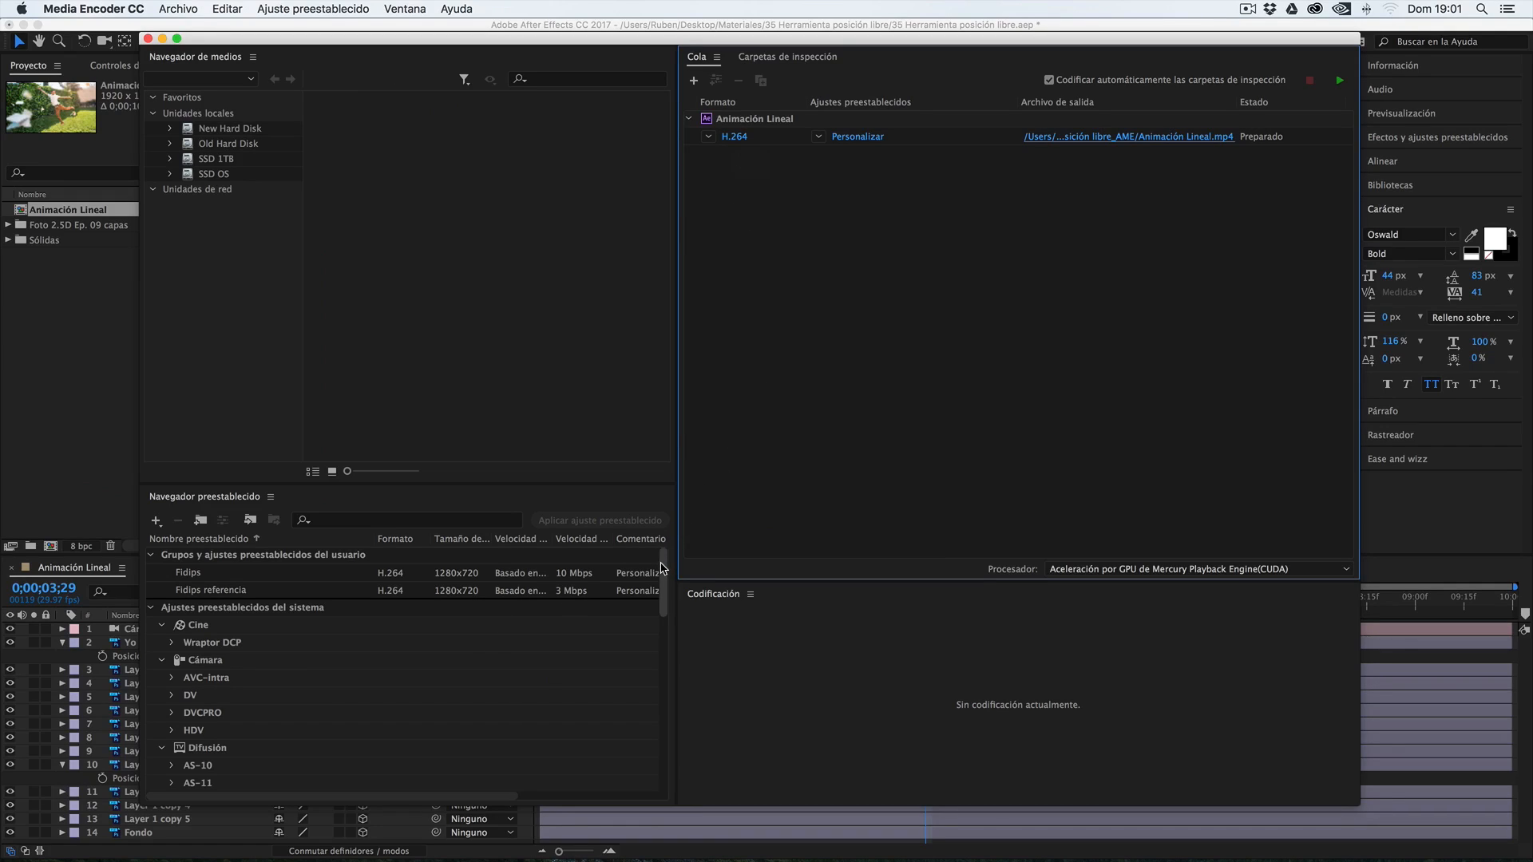
# Add a second output to the queued Animación Lineal using the Android preset Teléfono Android – 360p de pantalla ancha 29,97
pyautogui.scroll(-3, 662, 570)
pyautogui.scroll(3, 666, 565)
pyautogui.scroll(-1, 242, 648)
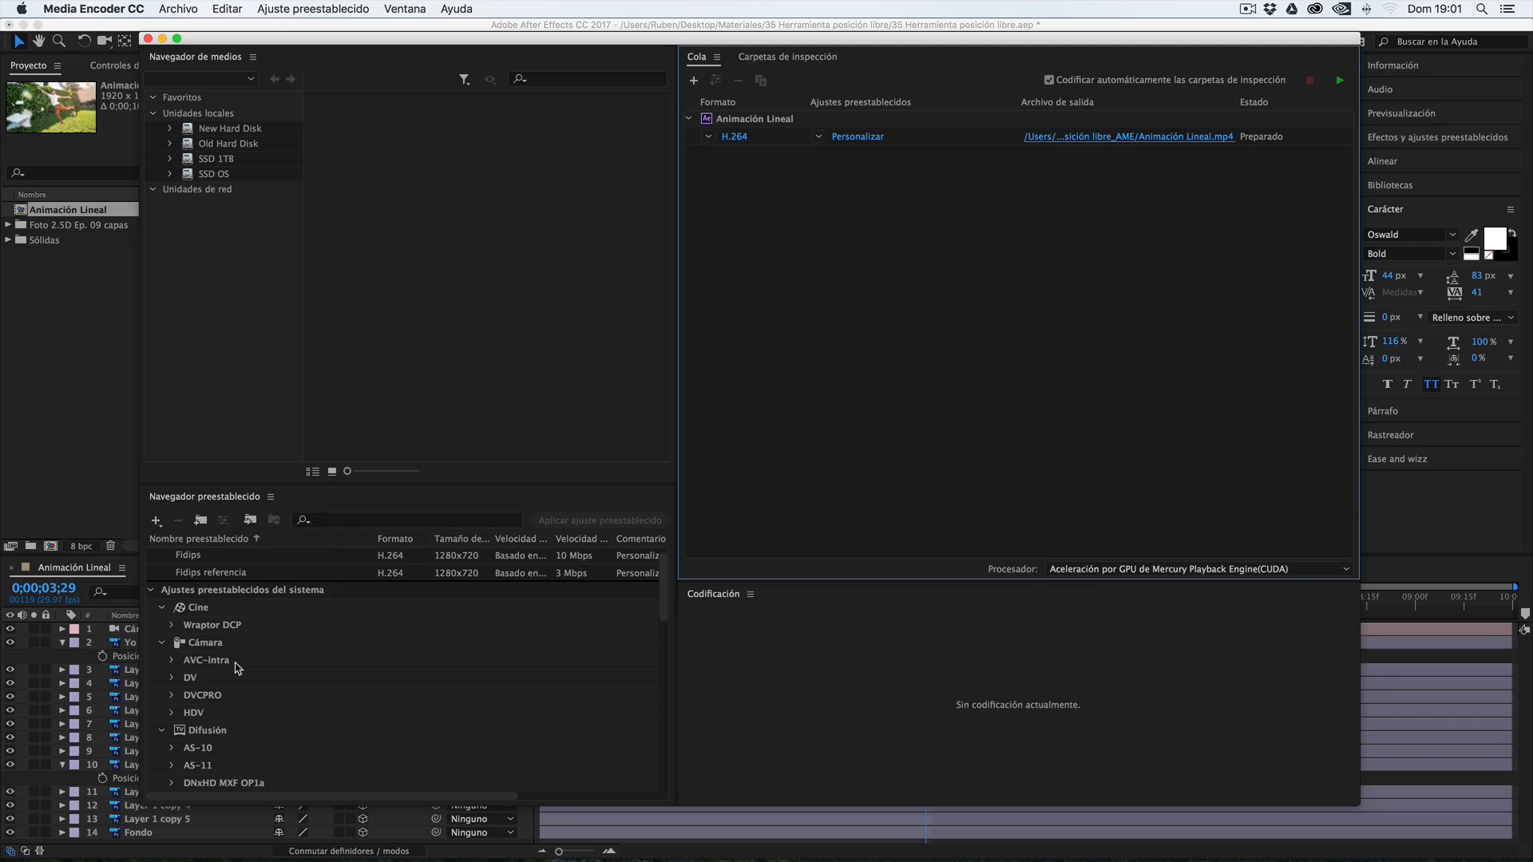
pyautogui.scroll(-15, 282, 659)
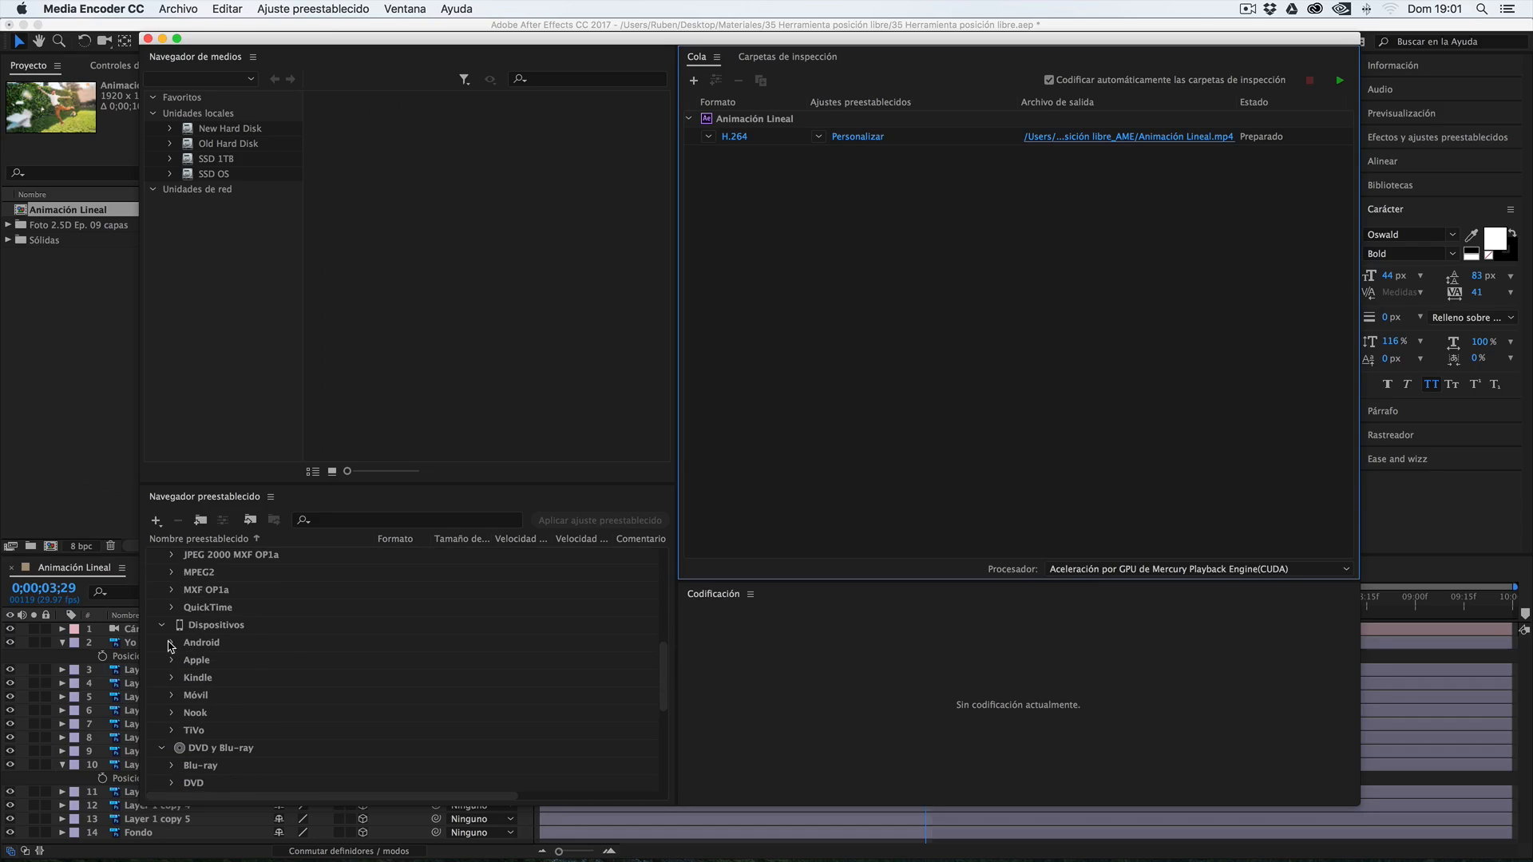
pyautogui.click(173, 644)
pyautogui.scroll(-12, 246, 696)
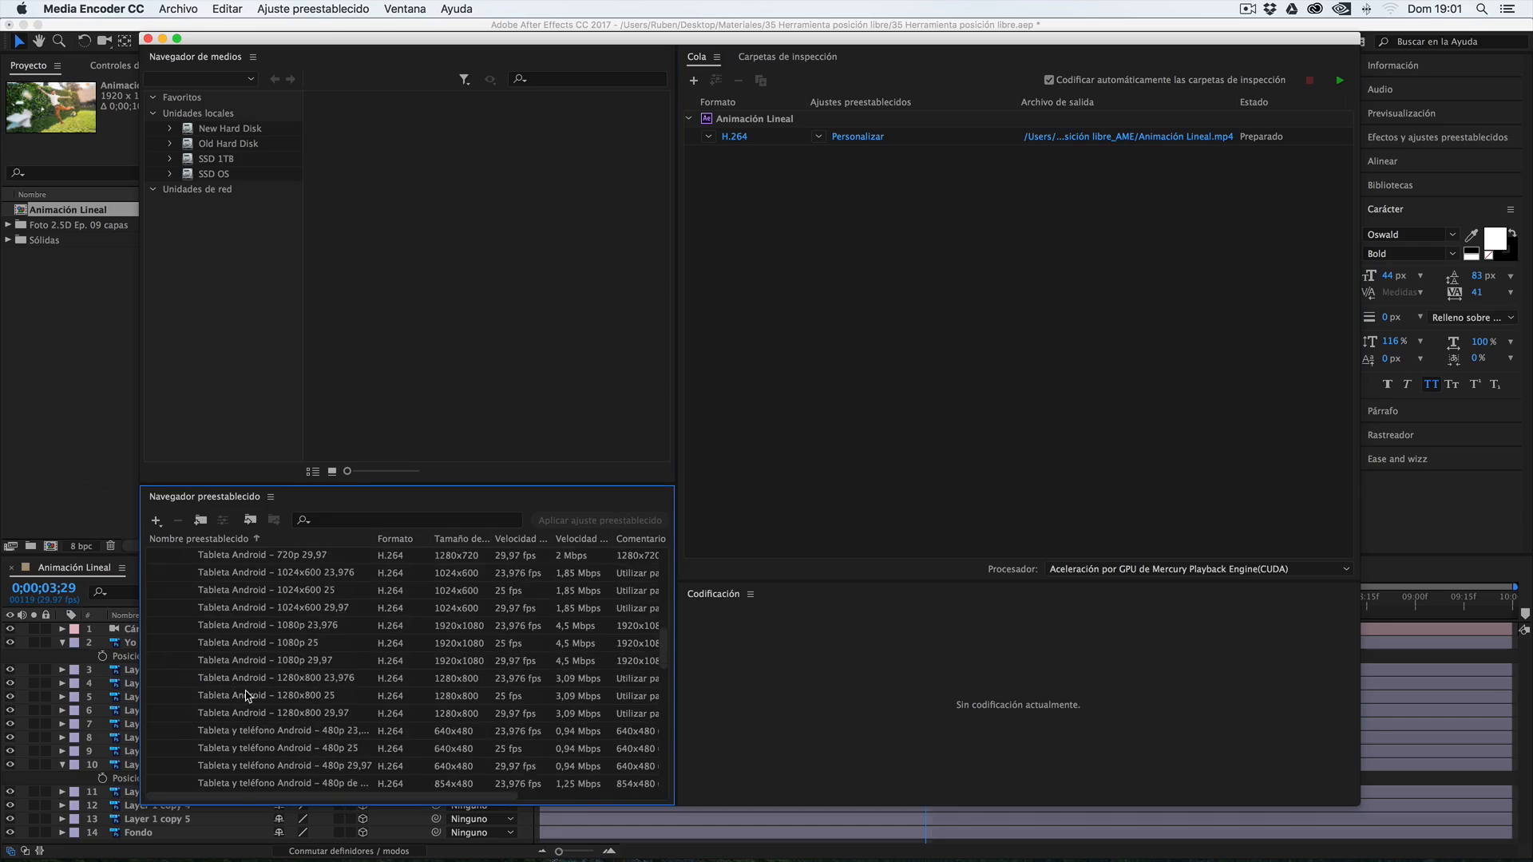
pyautogui.scroll(-3, 246, 696)
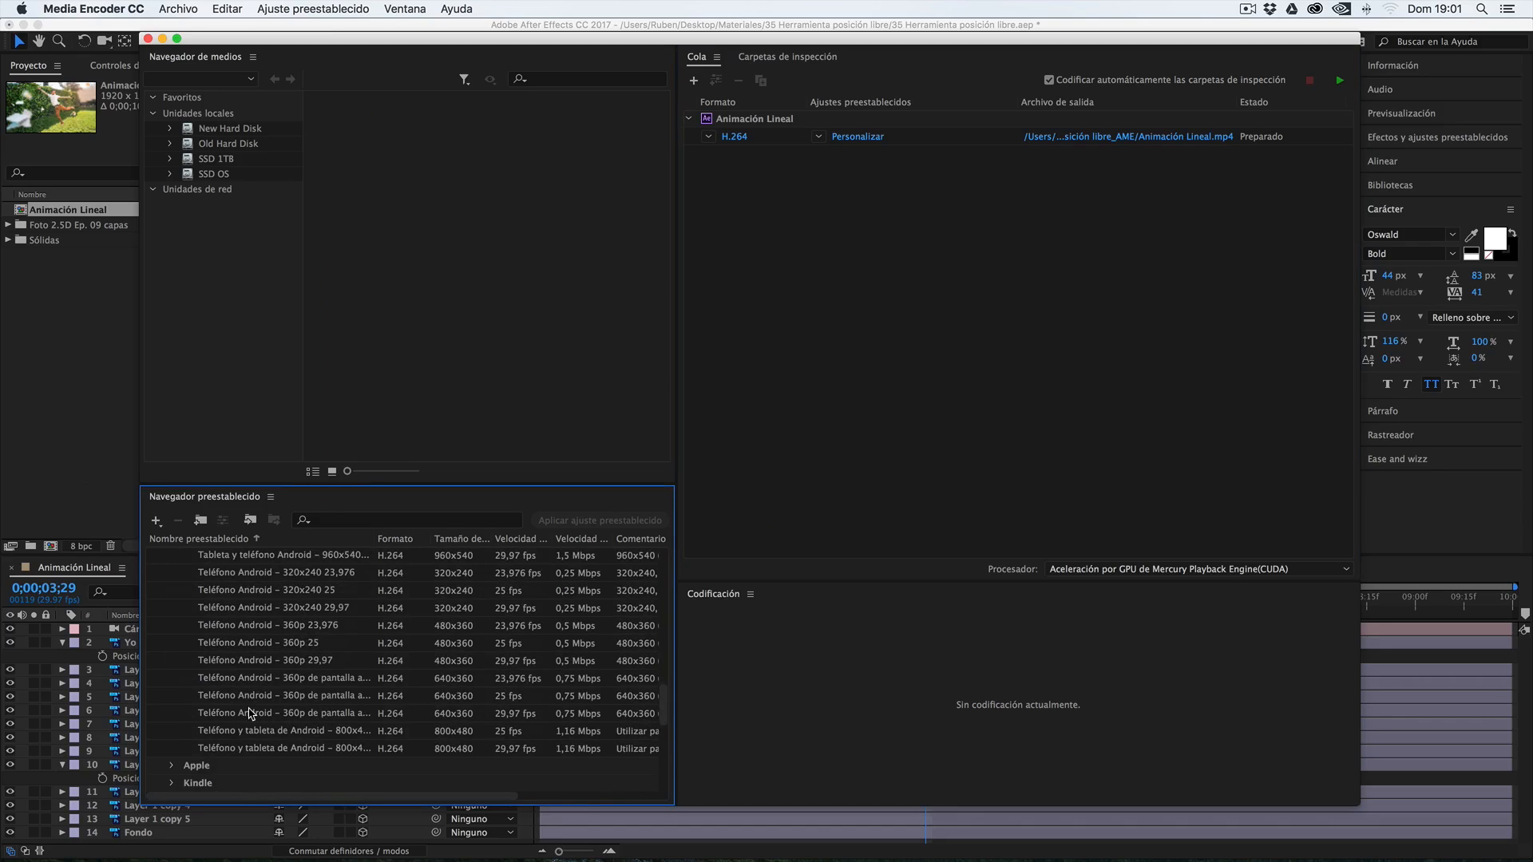
pyautogui.click(248, 713)
pyautogui.moveTo(249, 714)
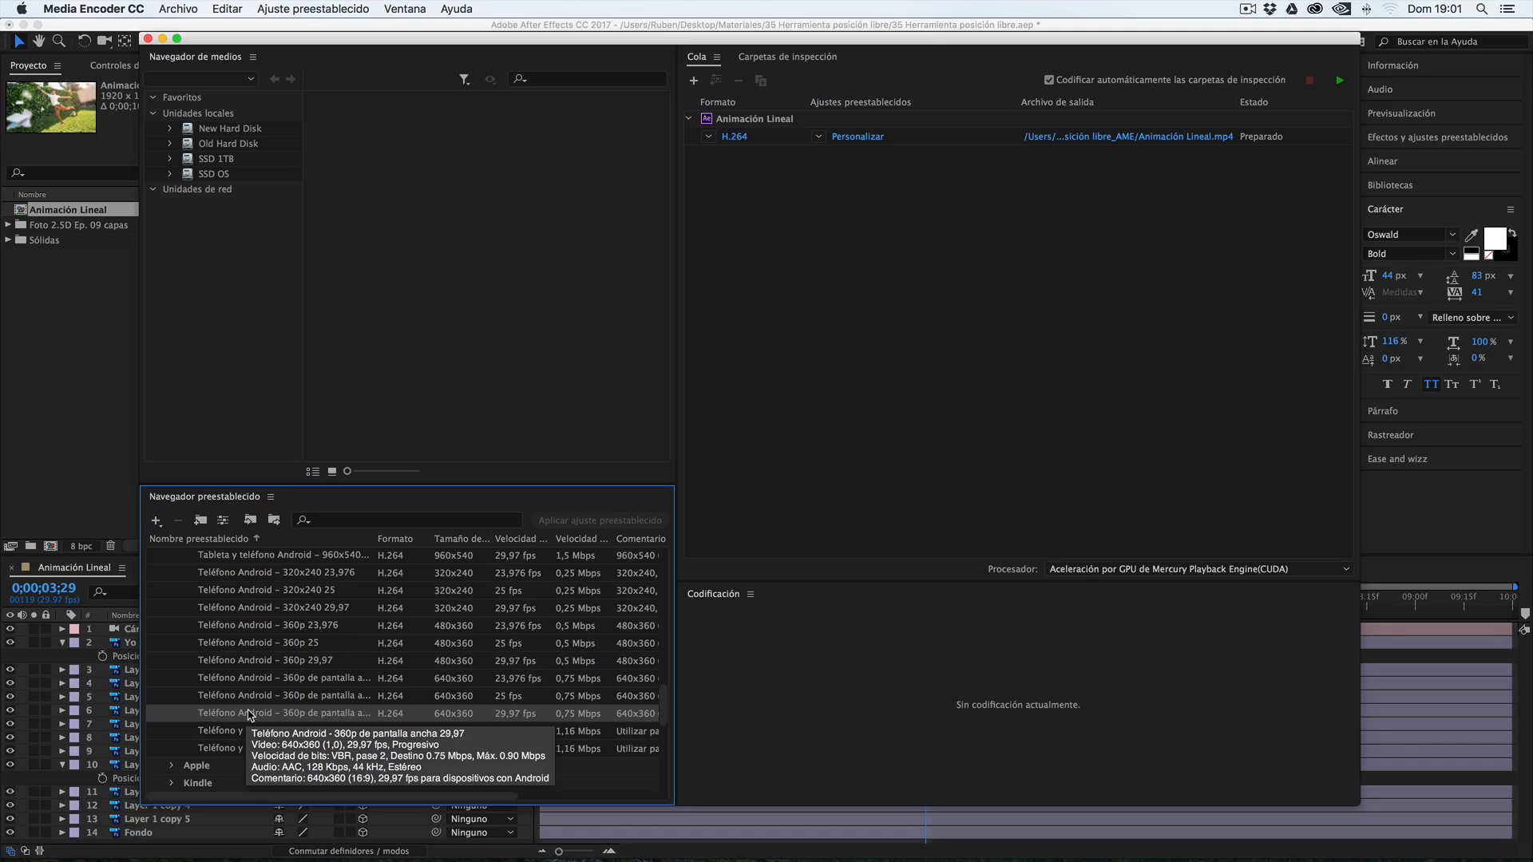
pyautogui.moveTo(242, 715); pyautogui.dragTo(883, 157)
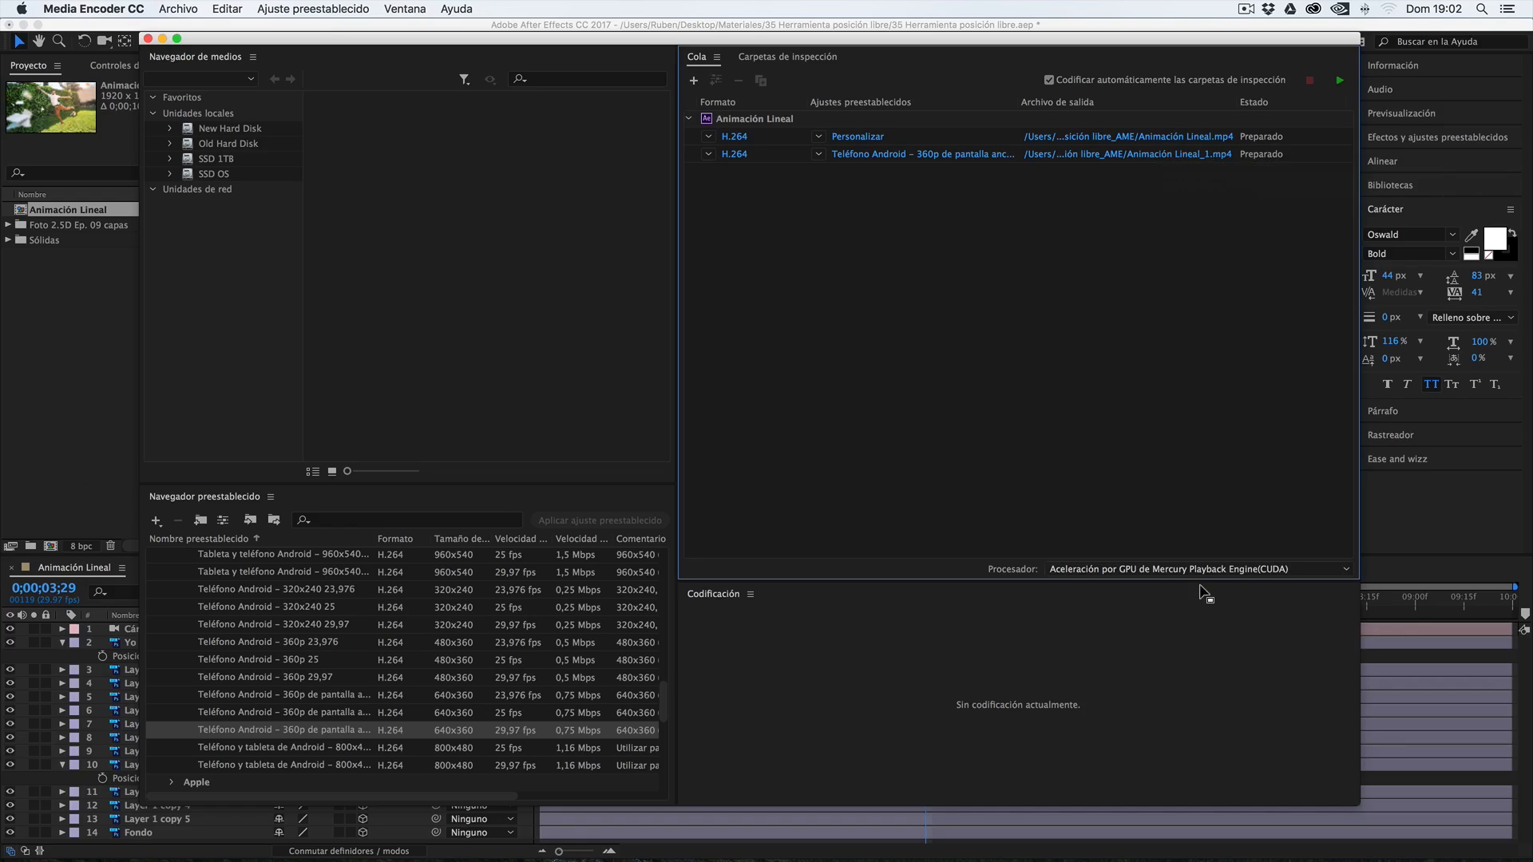
# Keep the CUDA Mercury Playback Engine GPU acceleration as the processor and start encoding the queue
pyautogui.click(1198, 570)
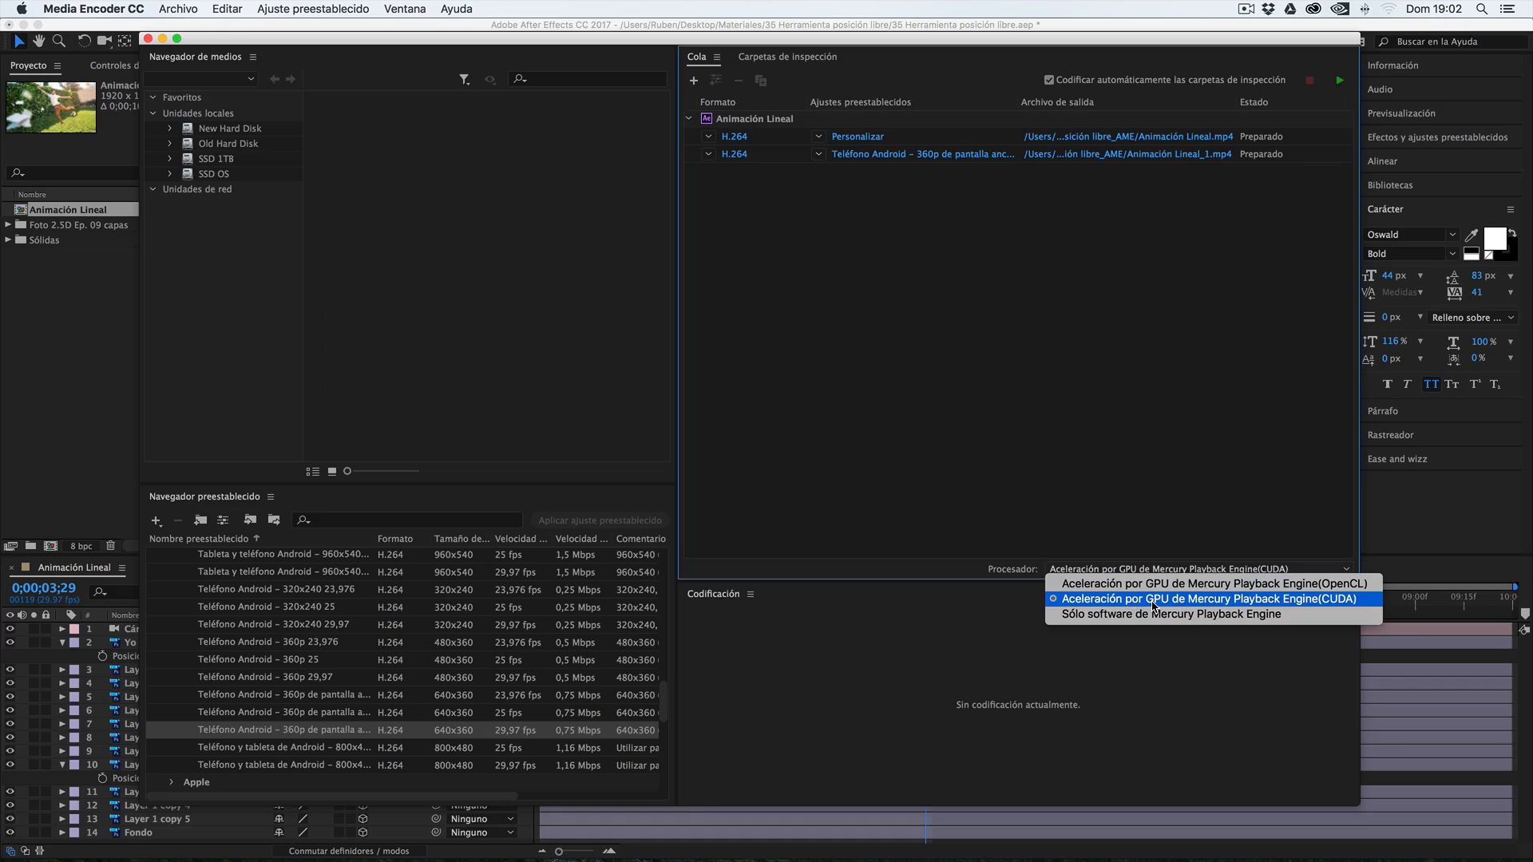
pyautogui.click(1307, 607)
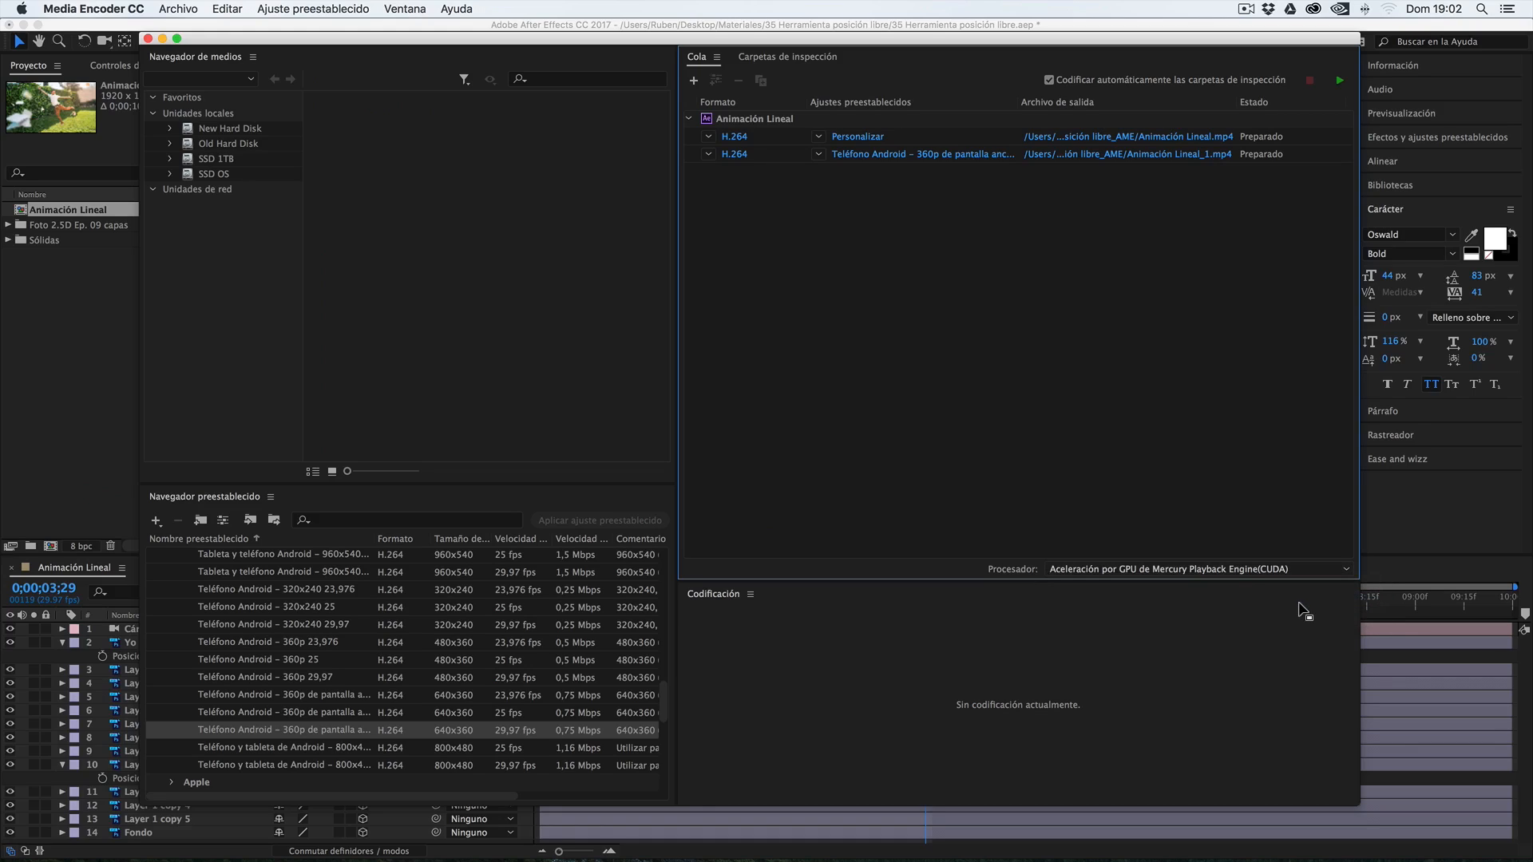
pyautogui.click(1340, 83)
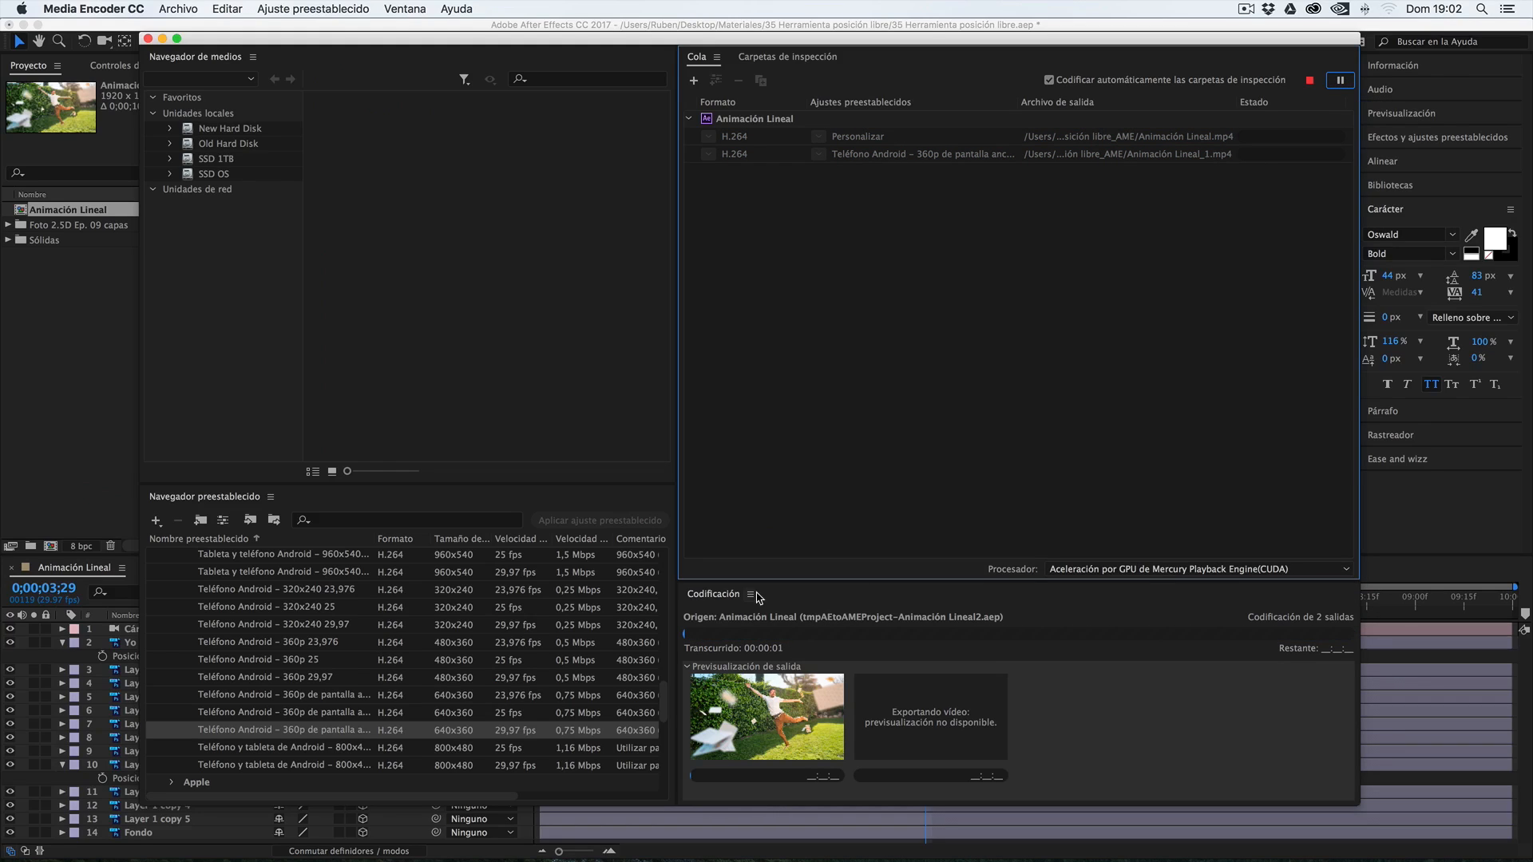
pyautogui.moveTo(766, 581); pyautogui.dragTo(799, 437)
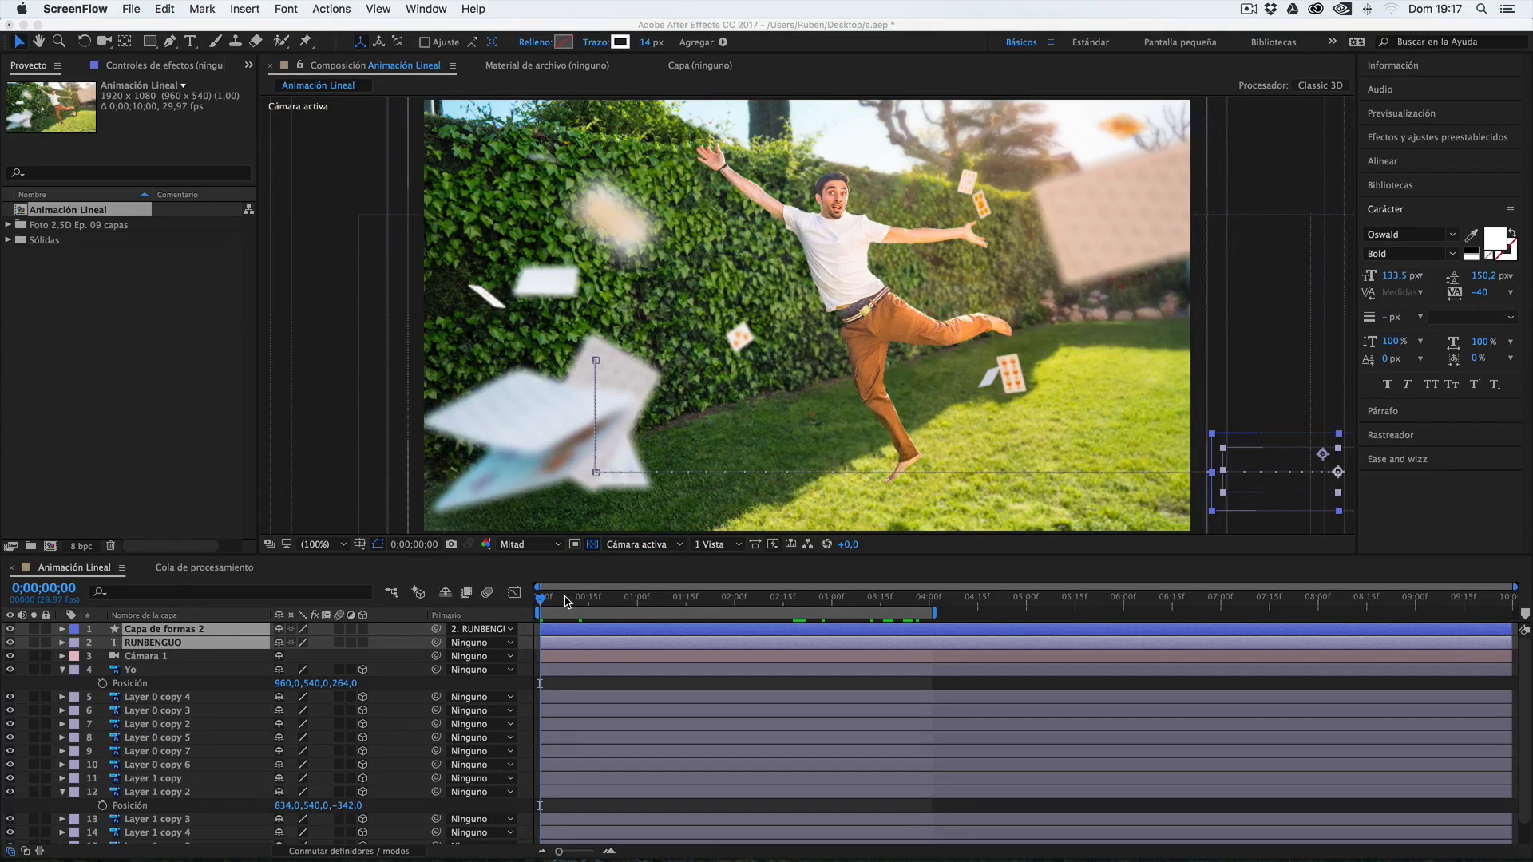
# In After Effects, set the Animación Lineal work area to run from 0;00;00;00 to 0;00;04;00
pyautogui.click(566, 602)
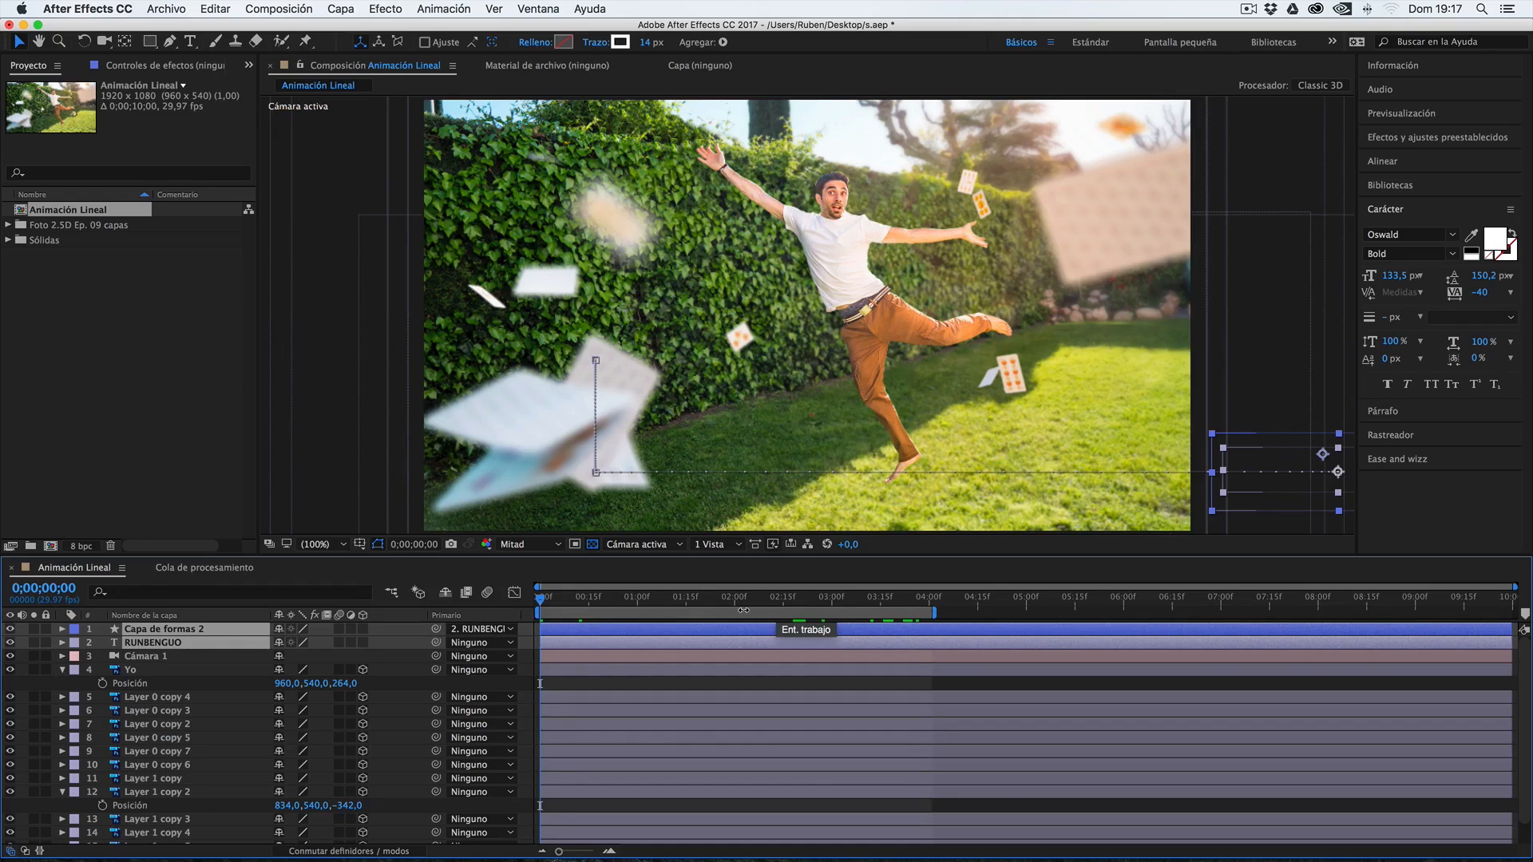
pyautogui.moveTo(564, 600); pyautogui.dragTo(529, 608)
pyautogui.press('b')
pyautogui.moveTo(803, 604); pyautogui.dragTo(929, 606)
pyautogui.press('n')
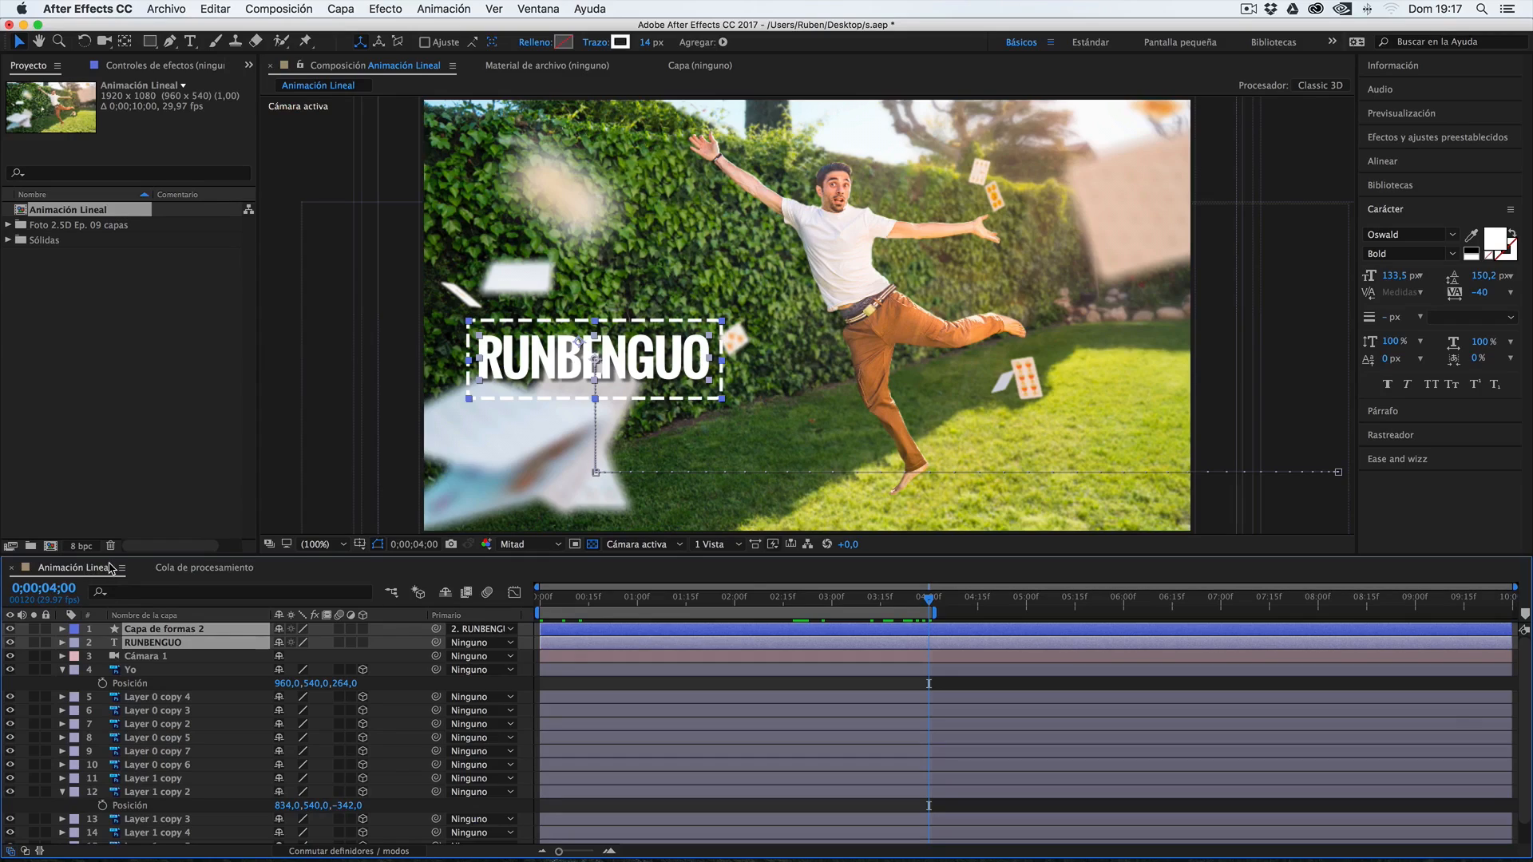
# Add the Animación Lineal composition to the After Effects render queue and show the queue
pyautogui.click(278, 8)
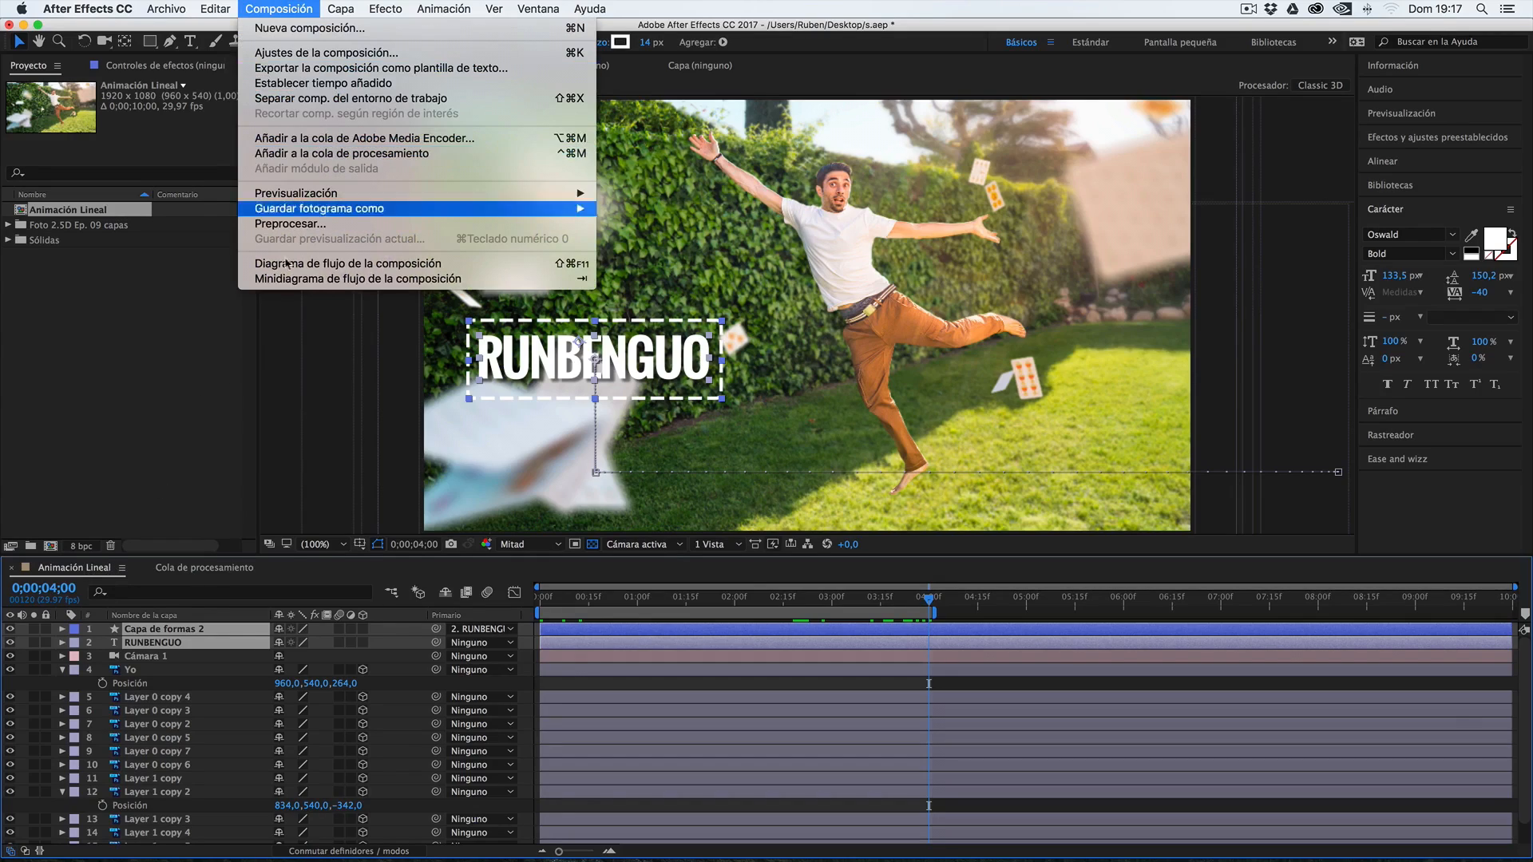
pyautogui.click(256, 424)
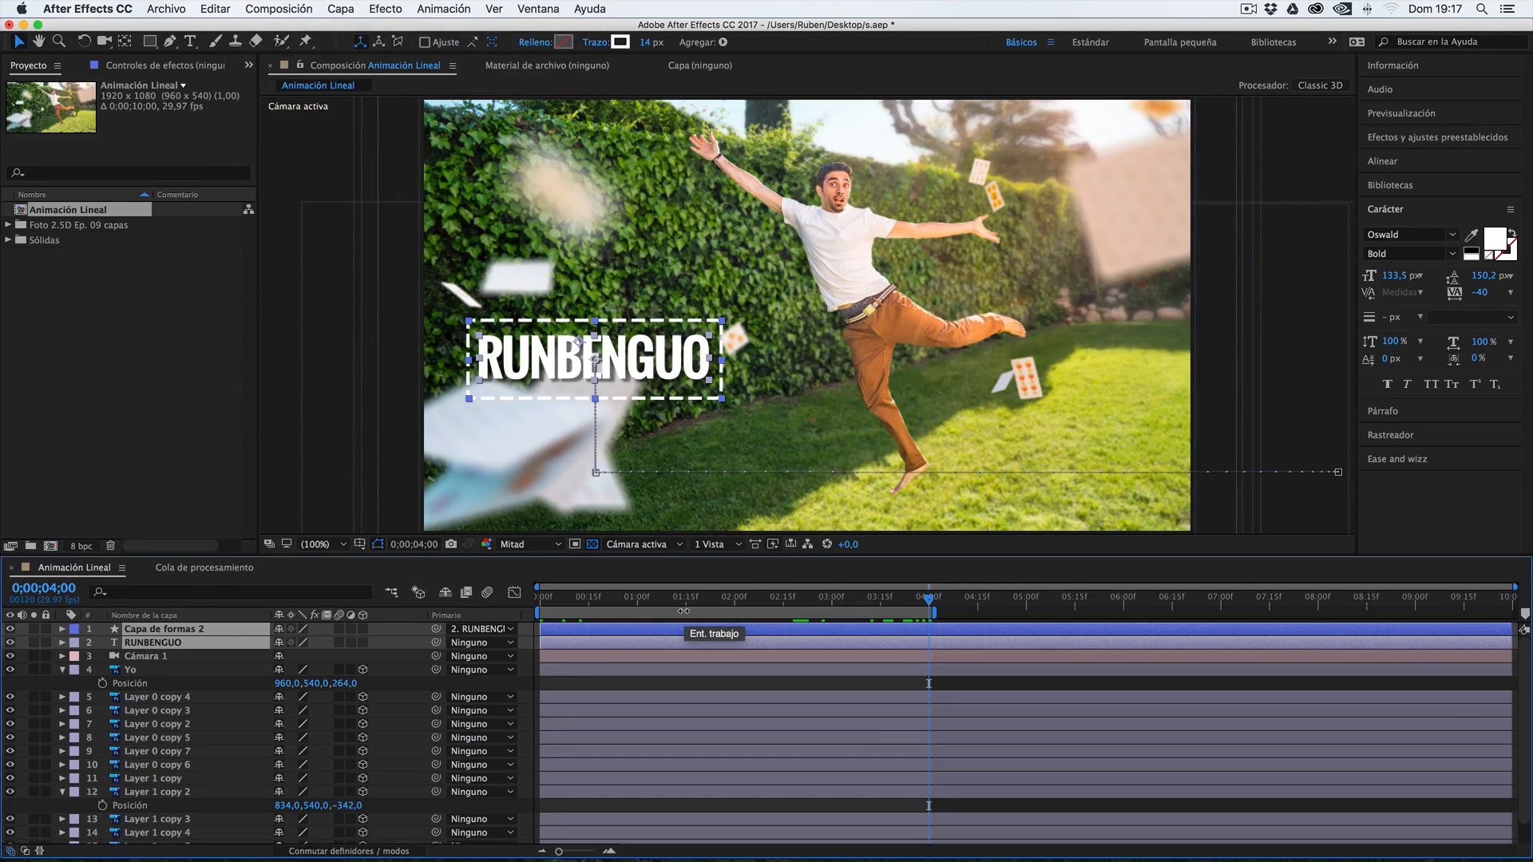
pyautogui.press('ctrl+super+m')
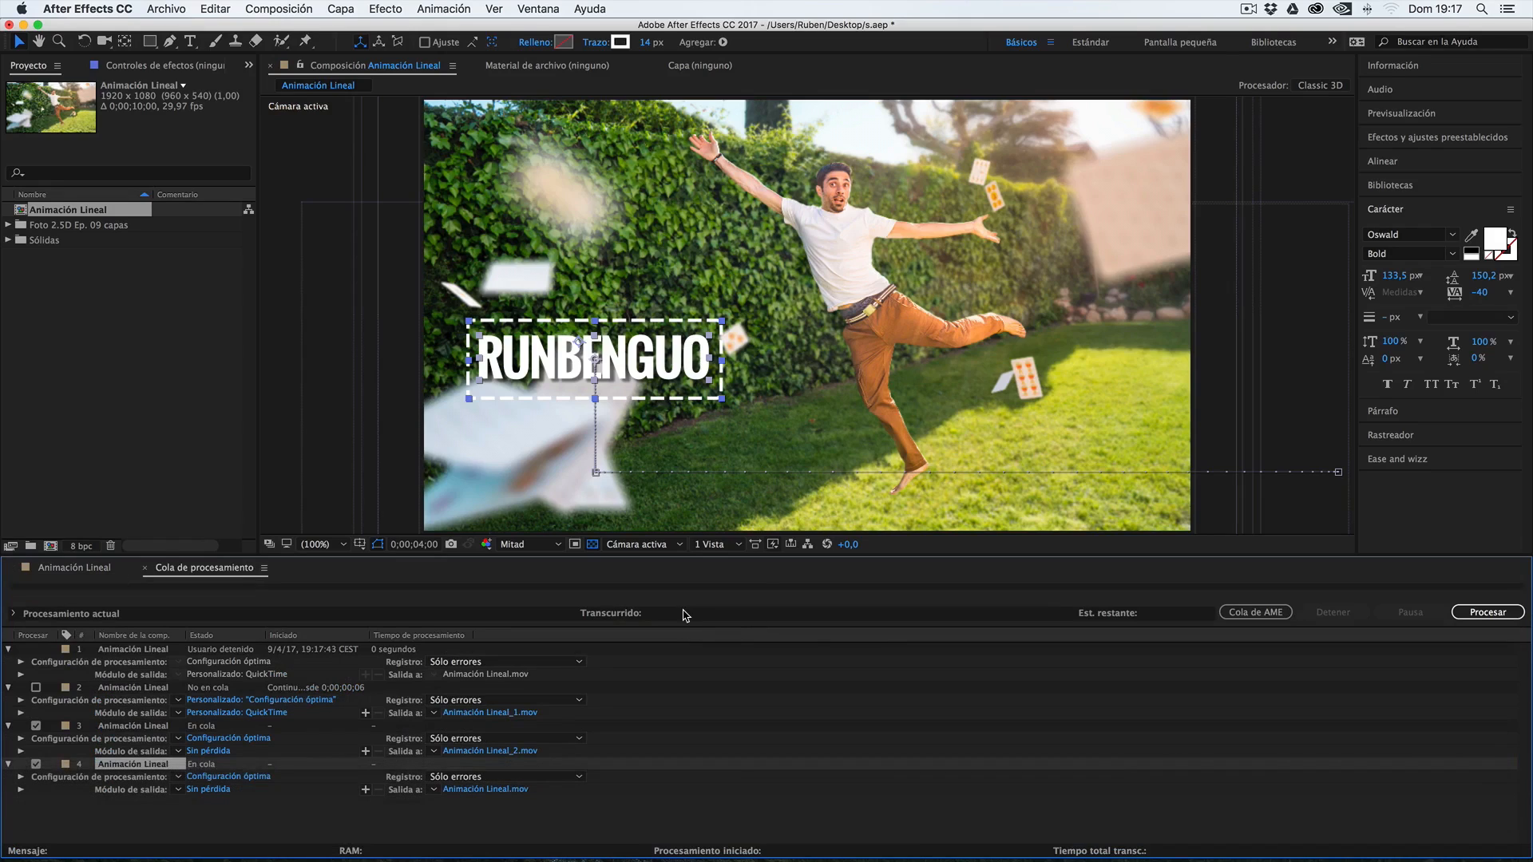
pyautogui.click(90, 568)
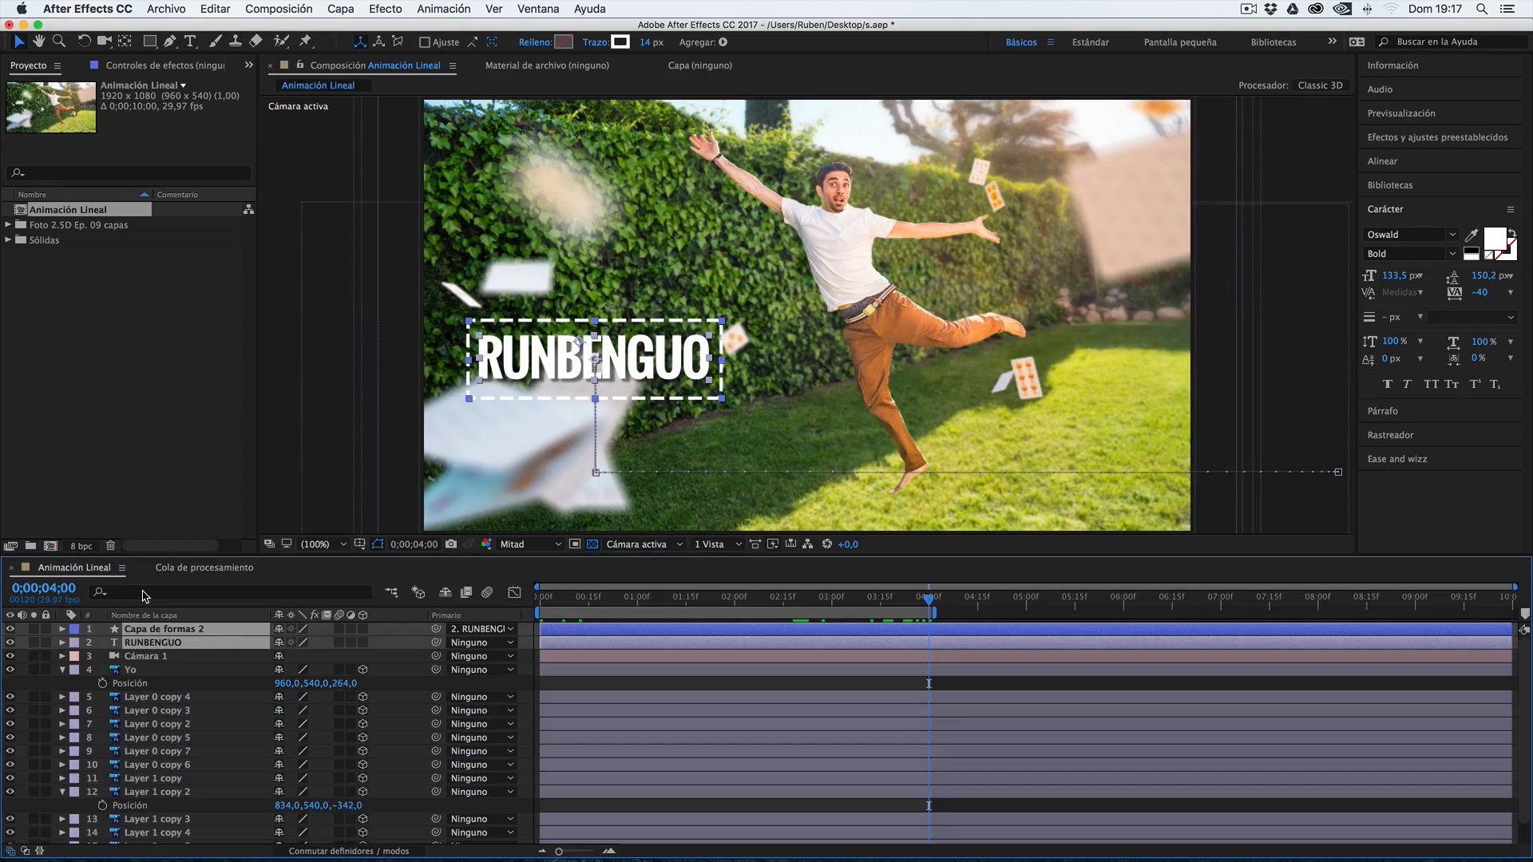
pyautogui.click(266, 7)
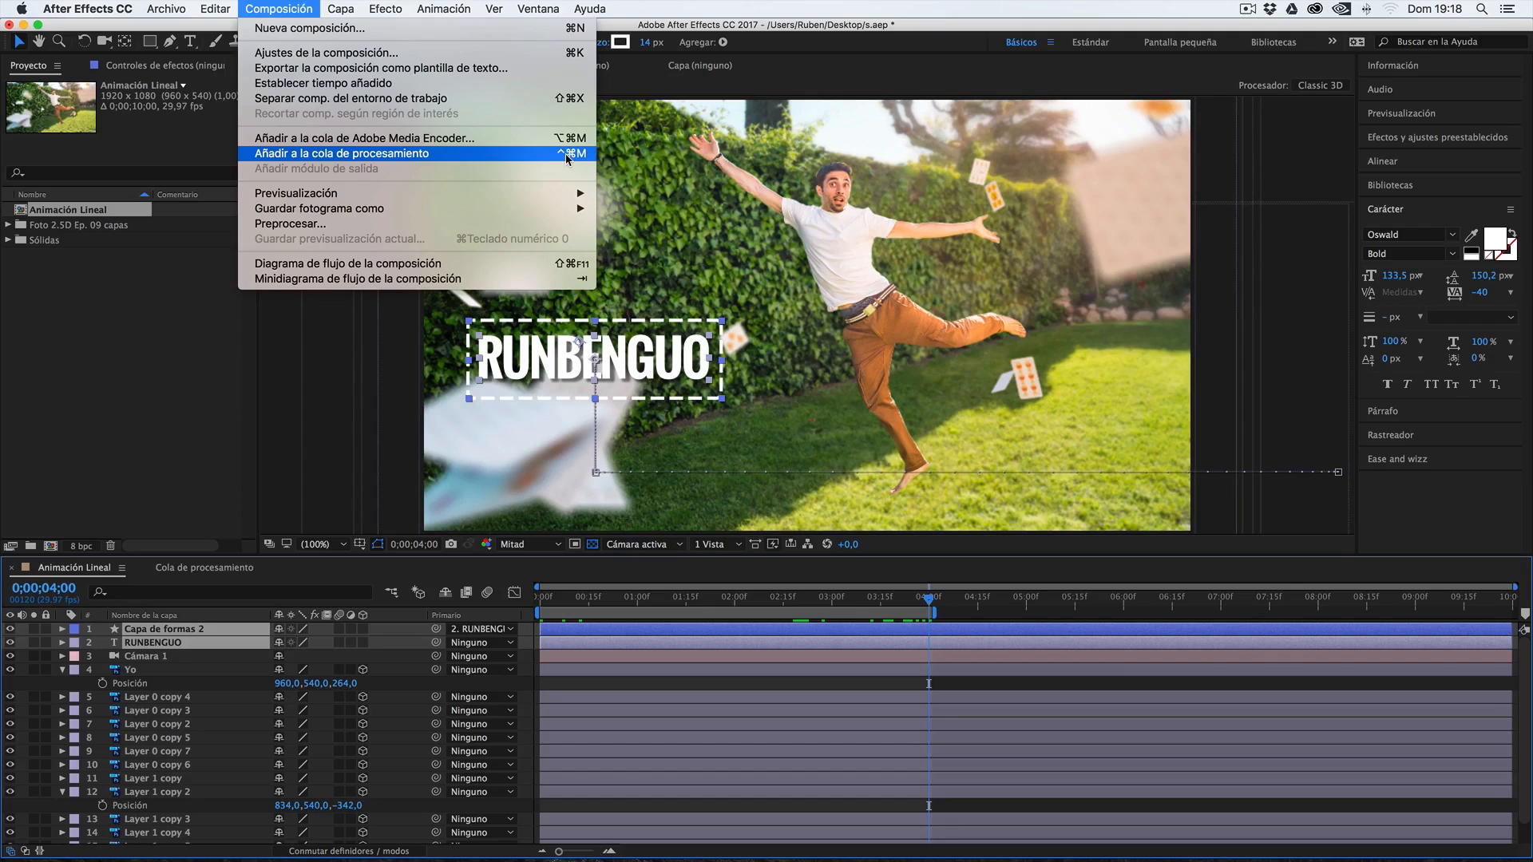
pyautogui.click(584, 158)
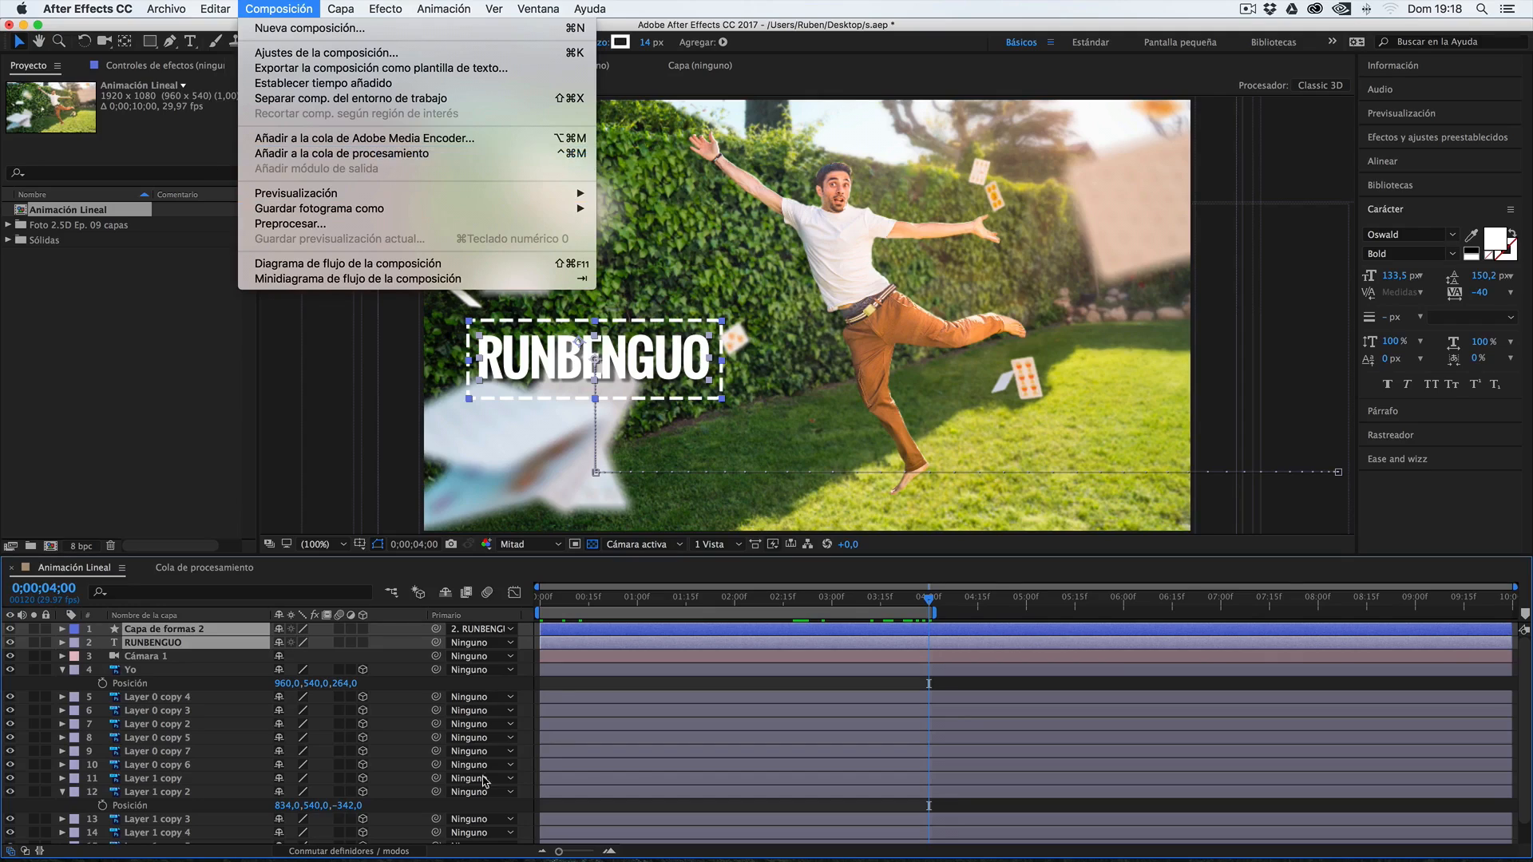
pyautogui.click(219, 569)
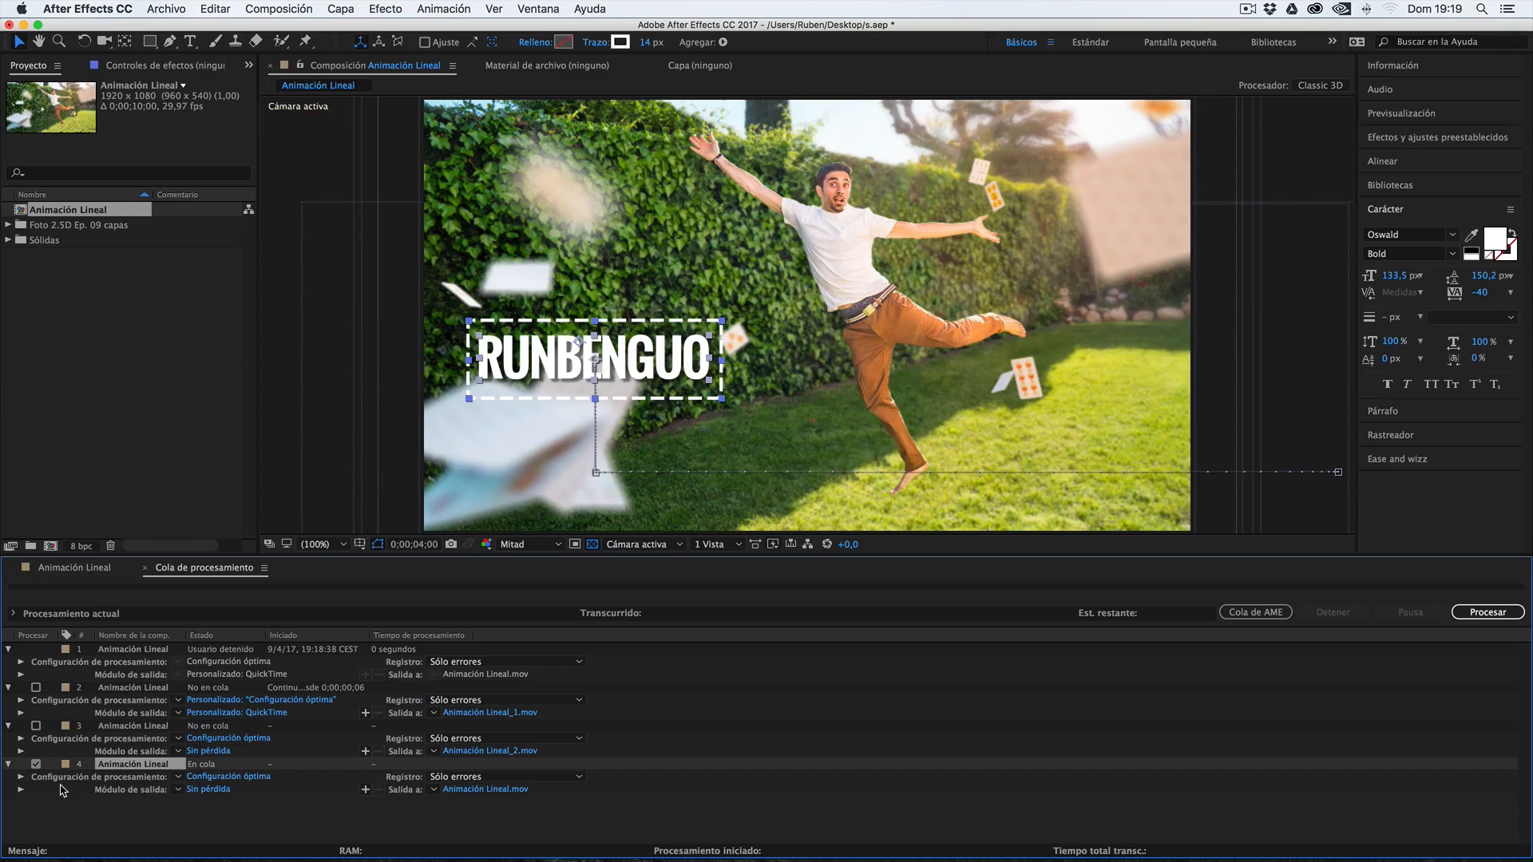
# Try Mitad resolution in the fourth queue item's render settings, restore Completa, keep Óptima quality and accept
pyautogui.click(226, 777)
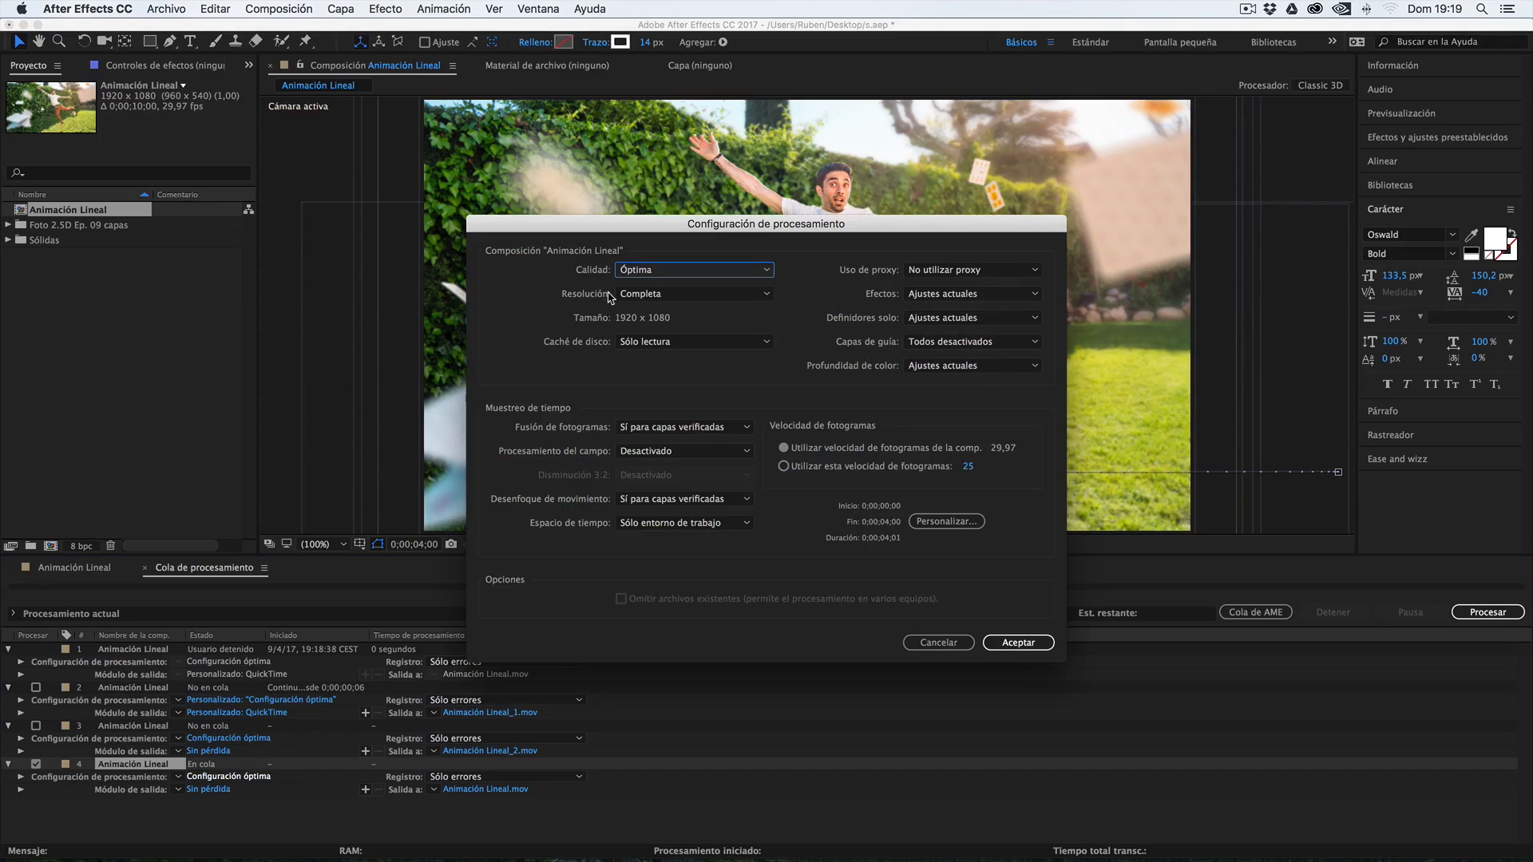
pyautogui.click(652, 295)
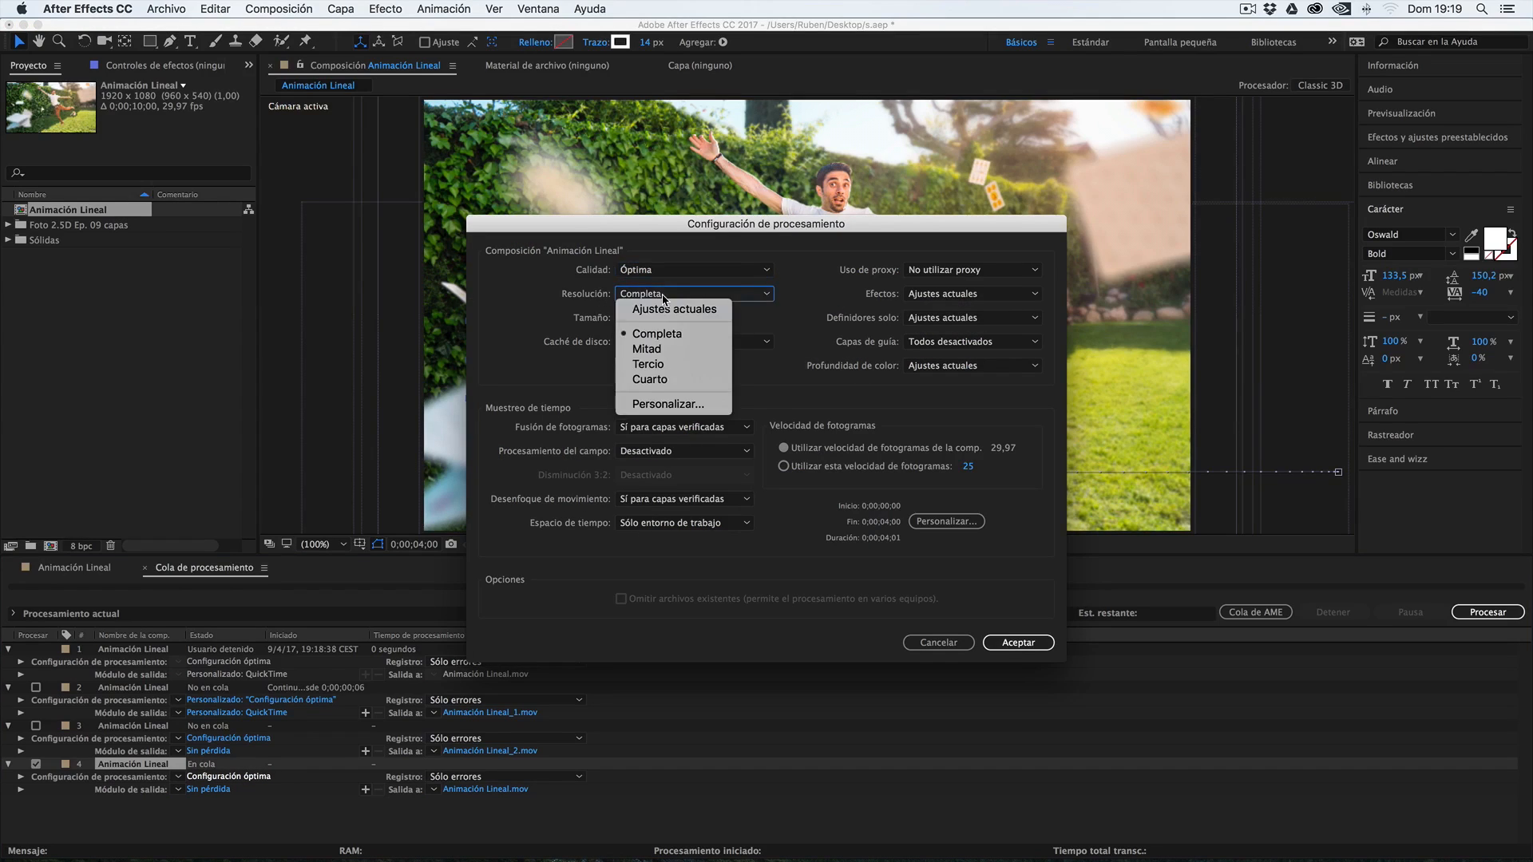
pyautogui.click(658, 333)
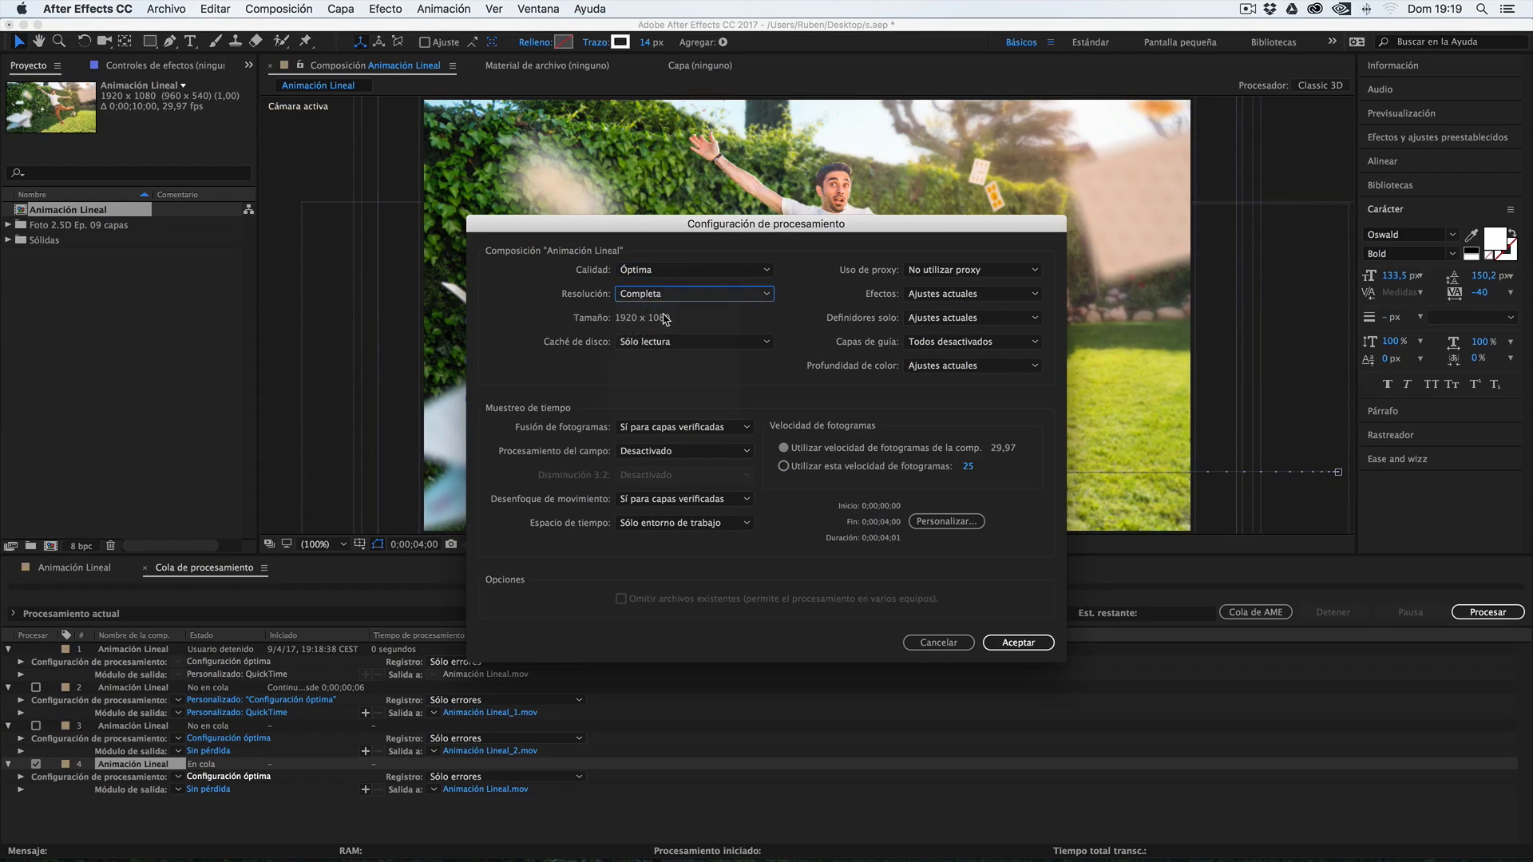
pyautogui.click(667, 297)
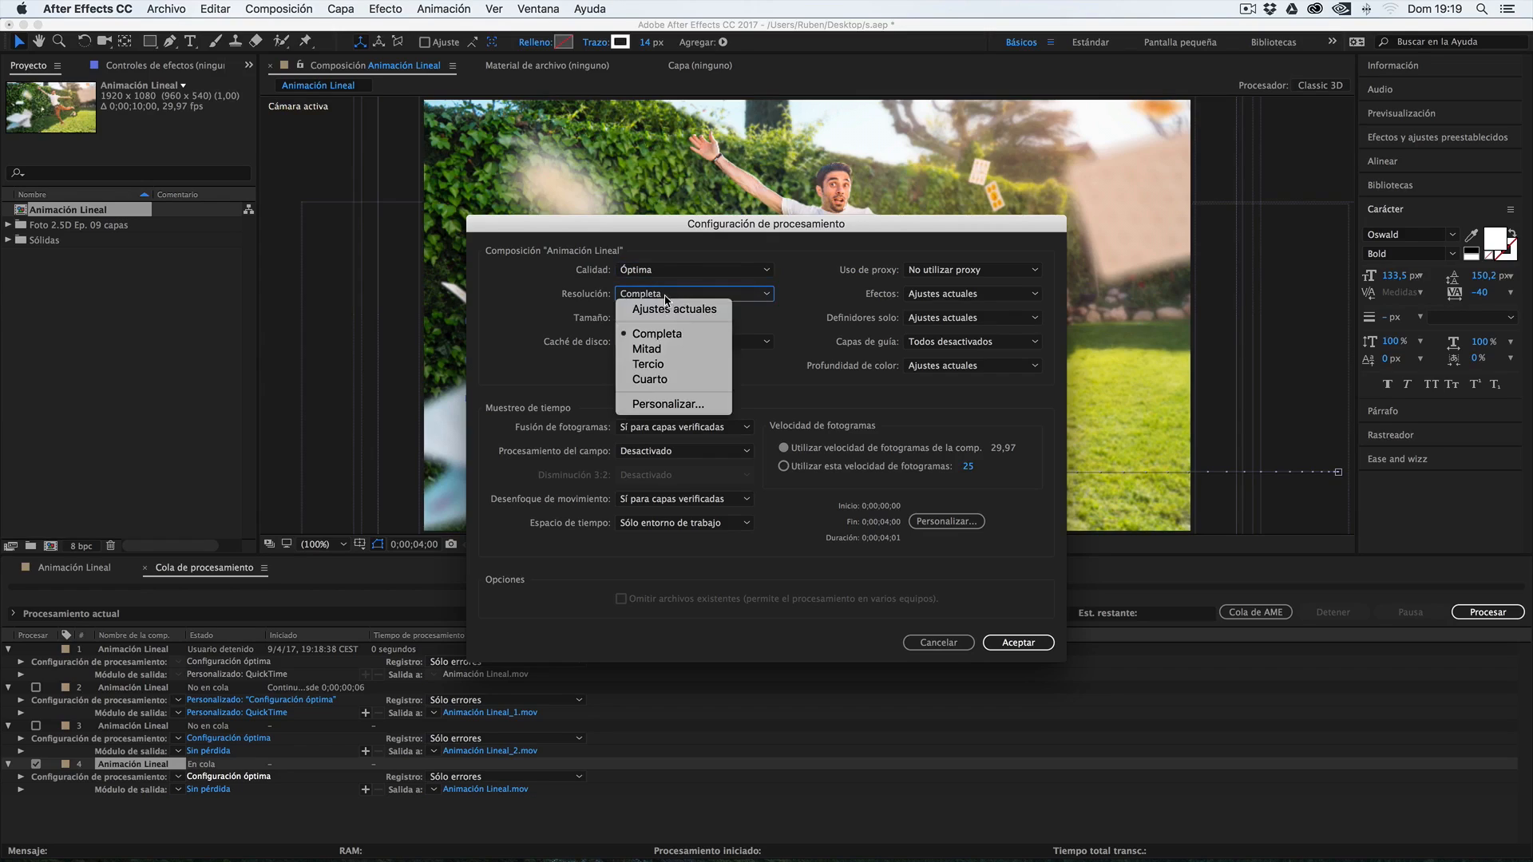
pyautogui.click(666, 348)
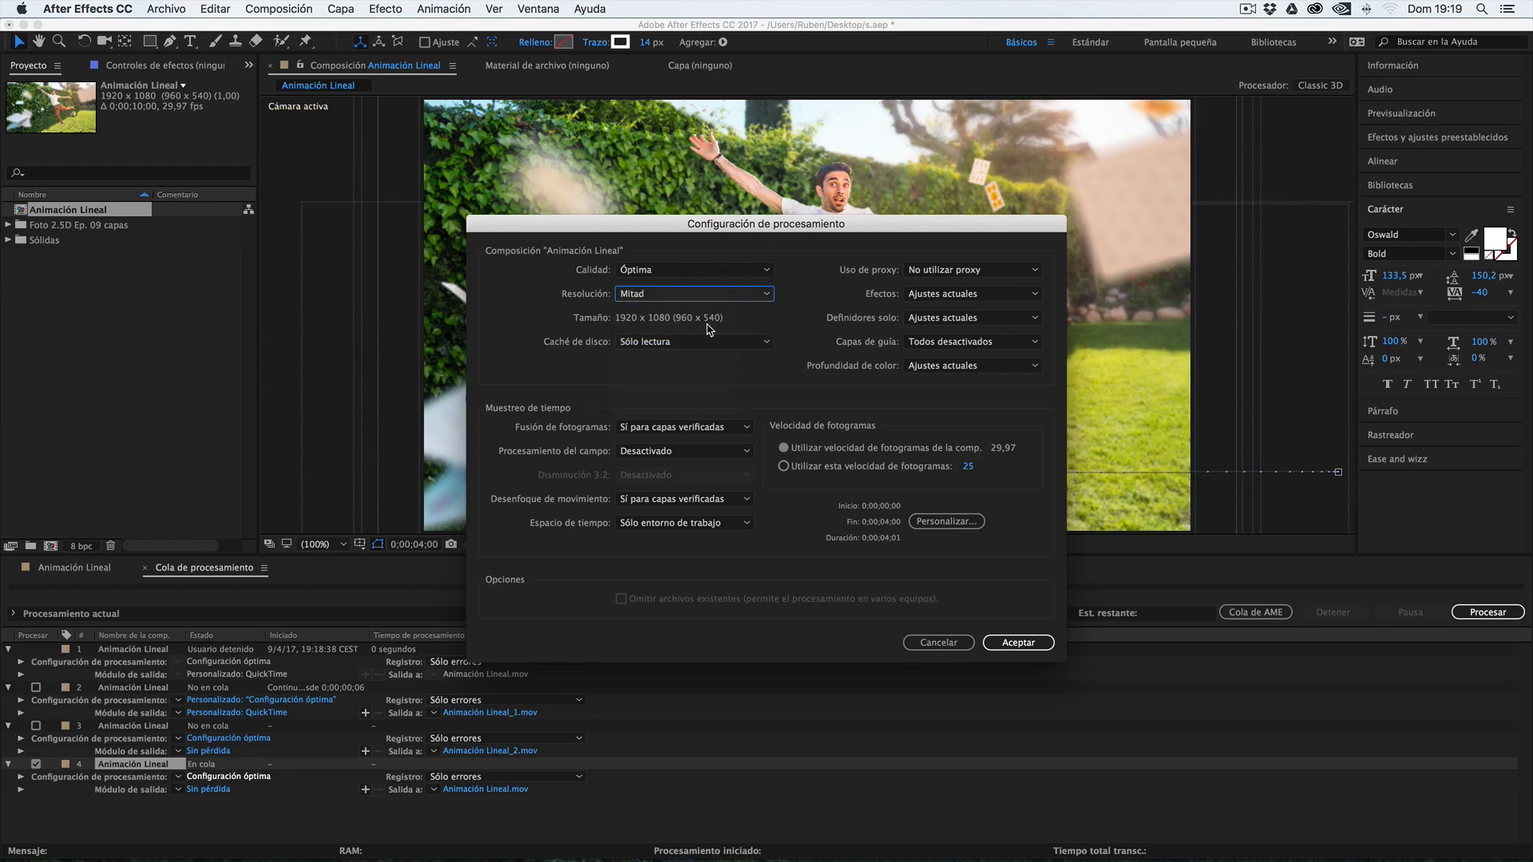
pyautogui.click(685, 296)
pyautogui.click(540, 318)
pyautogui.click(651, 269)
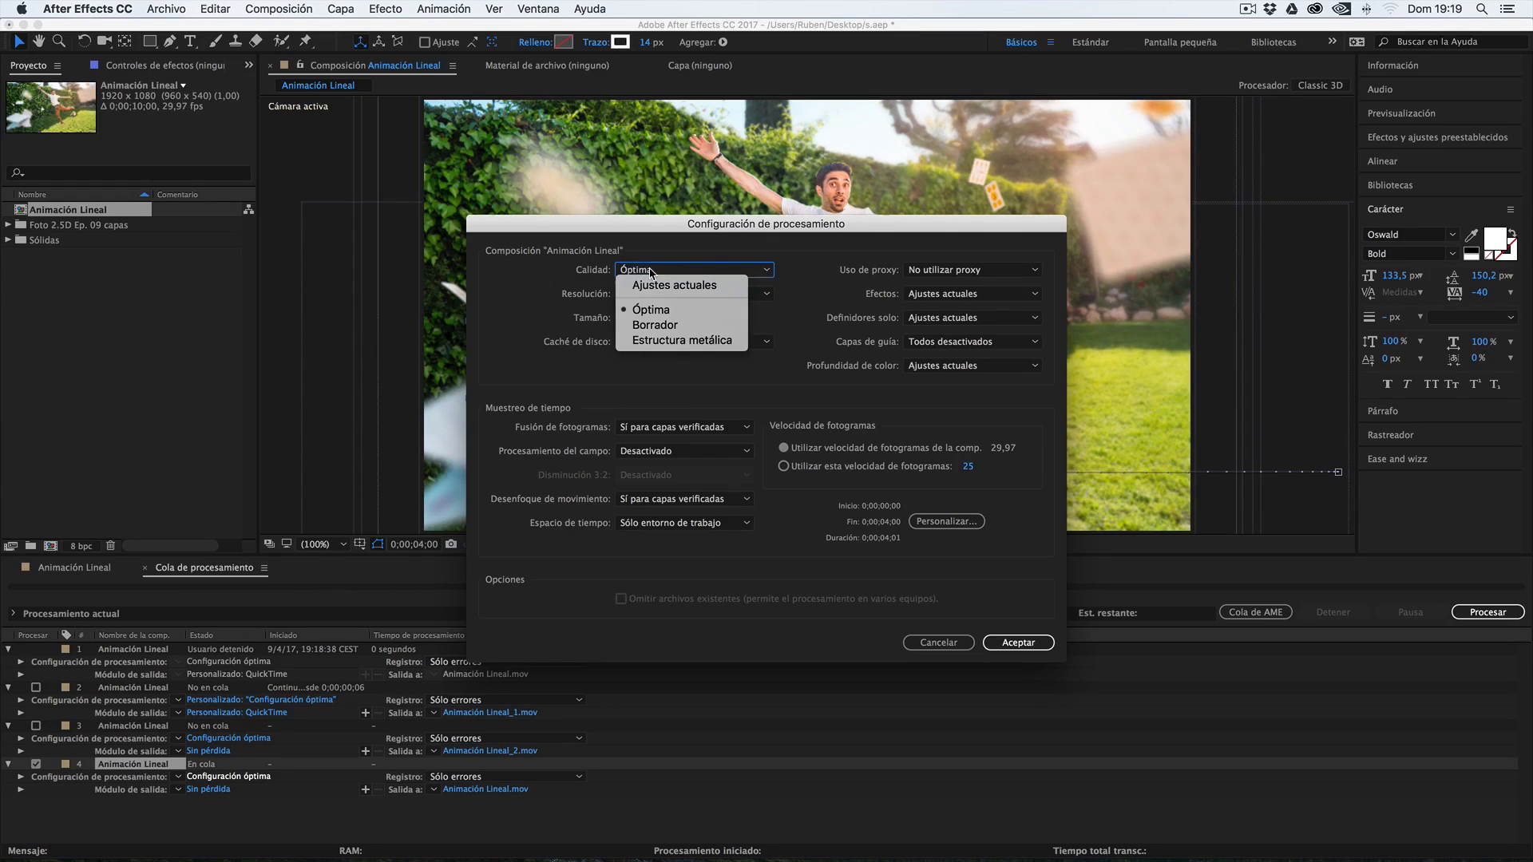
pyautogui.click(651, 310)
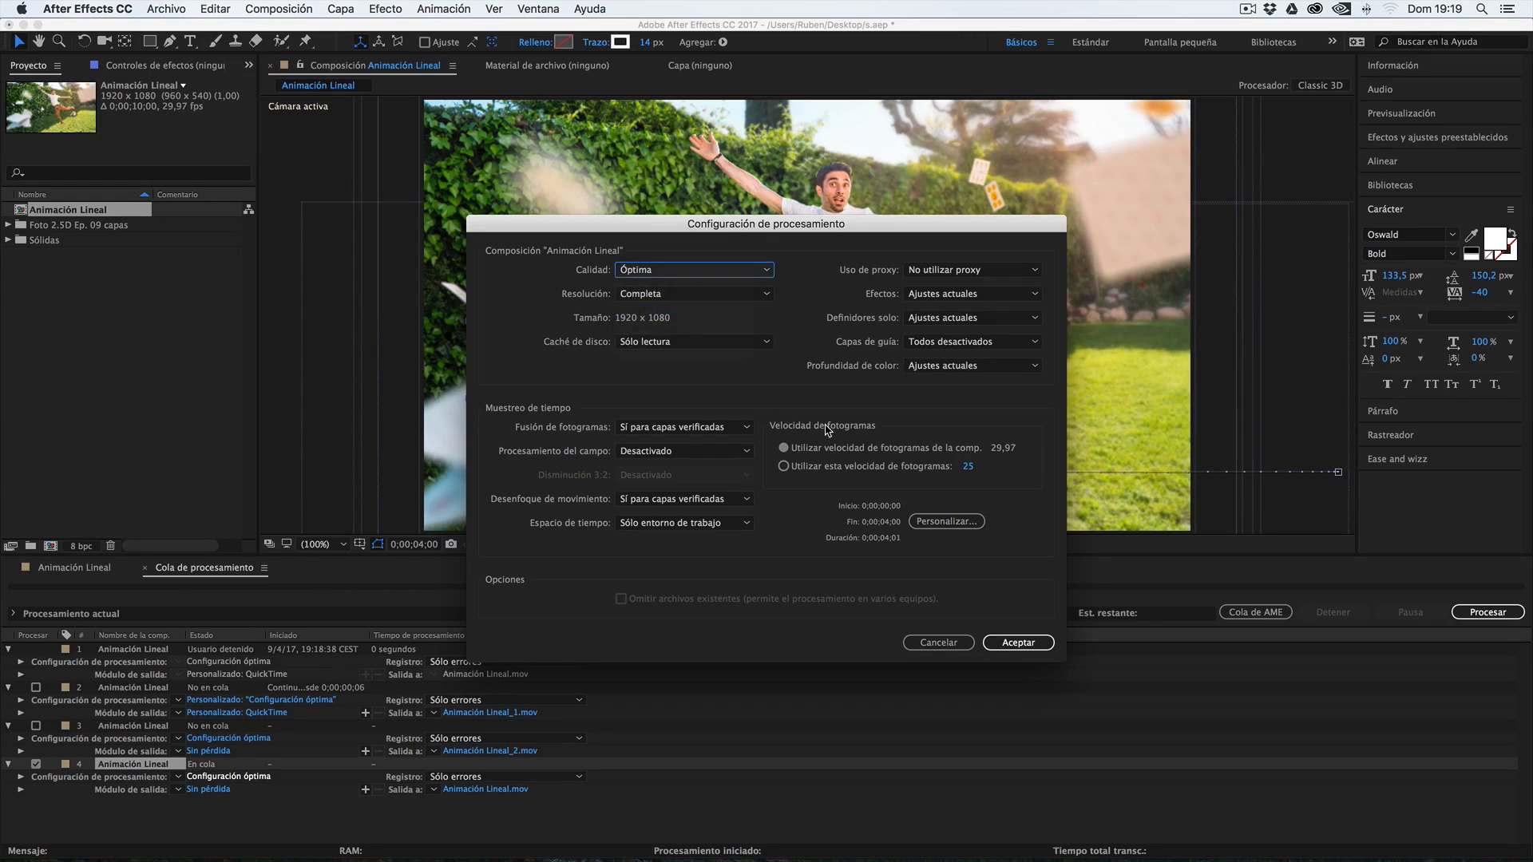
pyautogui.click(1010, 642)
# Set the render quality of the fourth queue item to Ajustes actuales and accept the render settings
pyautogui.click(660, 270)
pyautogui.click(661, 283)
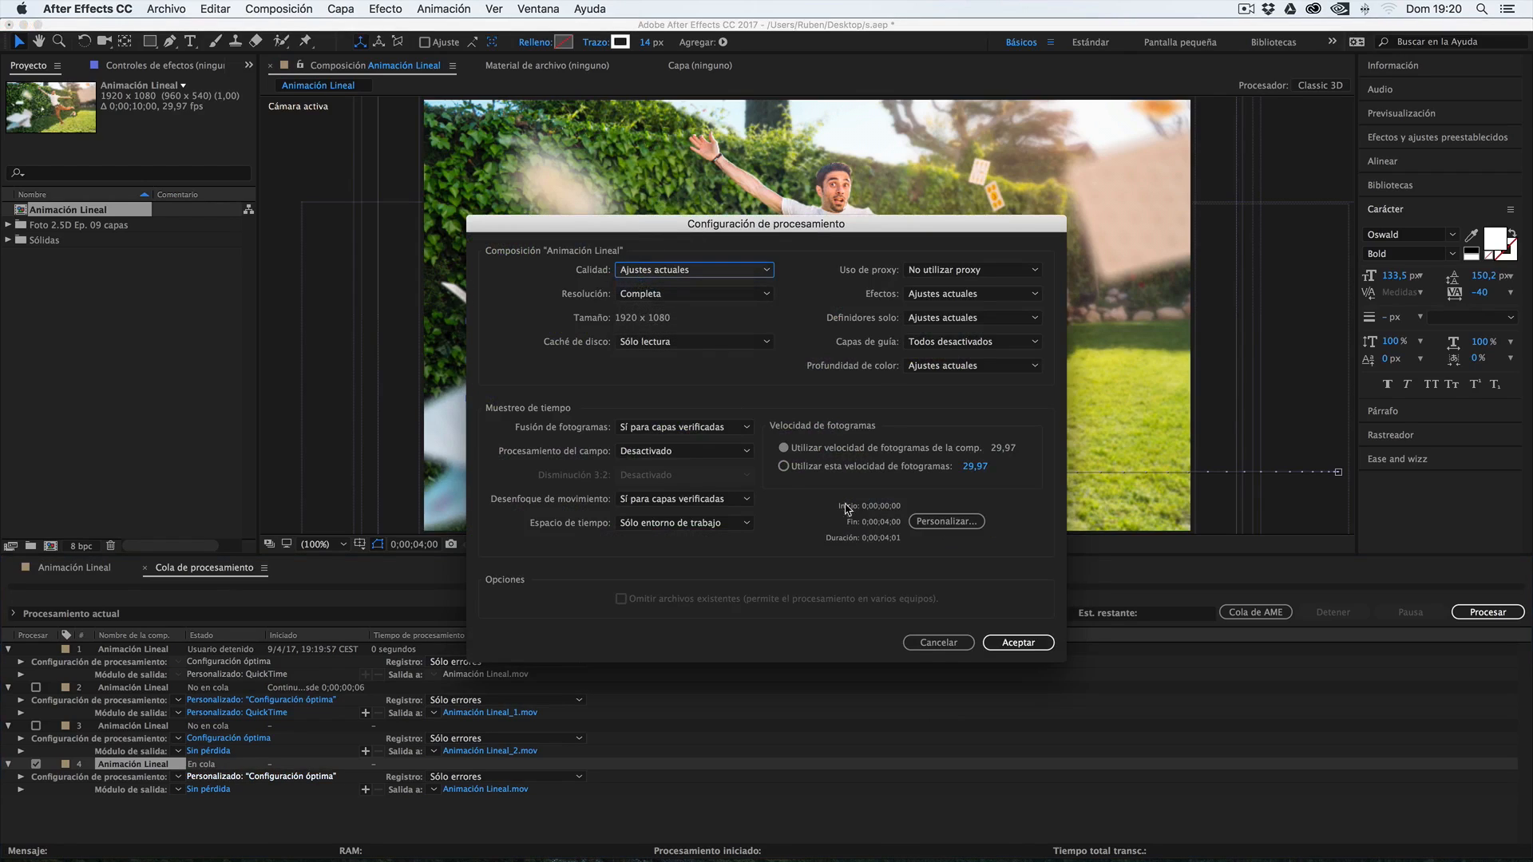
pyautogui.click(1019, 642)
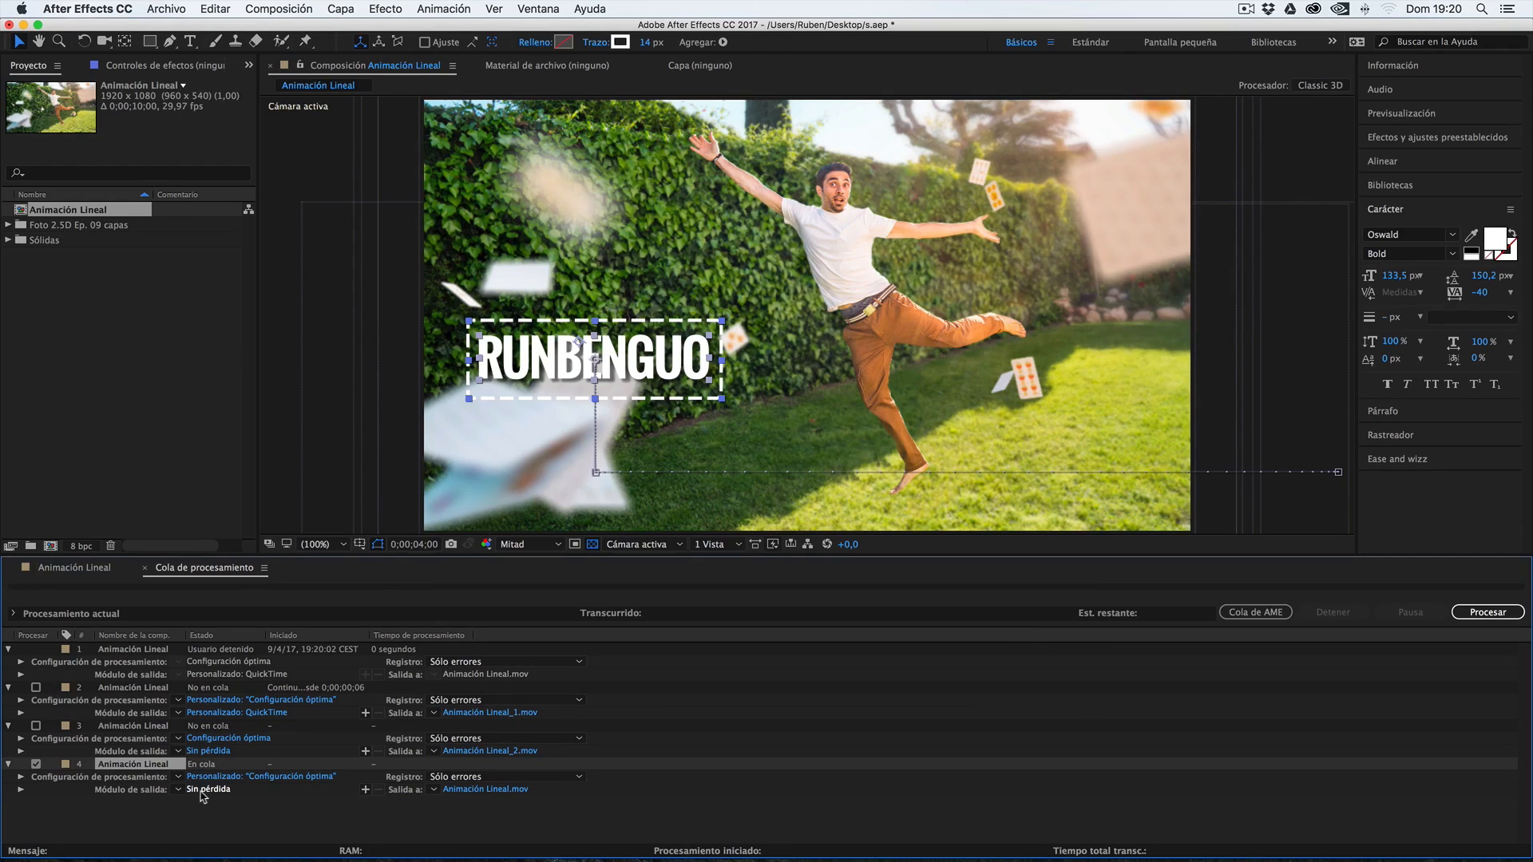
# Open the output module settings of the fourth queue item and keep QuickTime as the format
pyautogui.click(201, 796)
pyautogui.moveTo(956, 212); pyautogui.dragTo(669, 178)
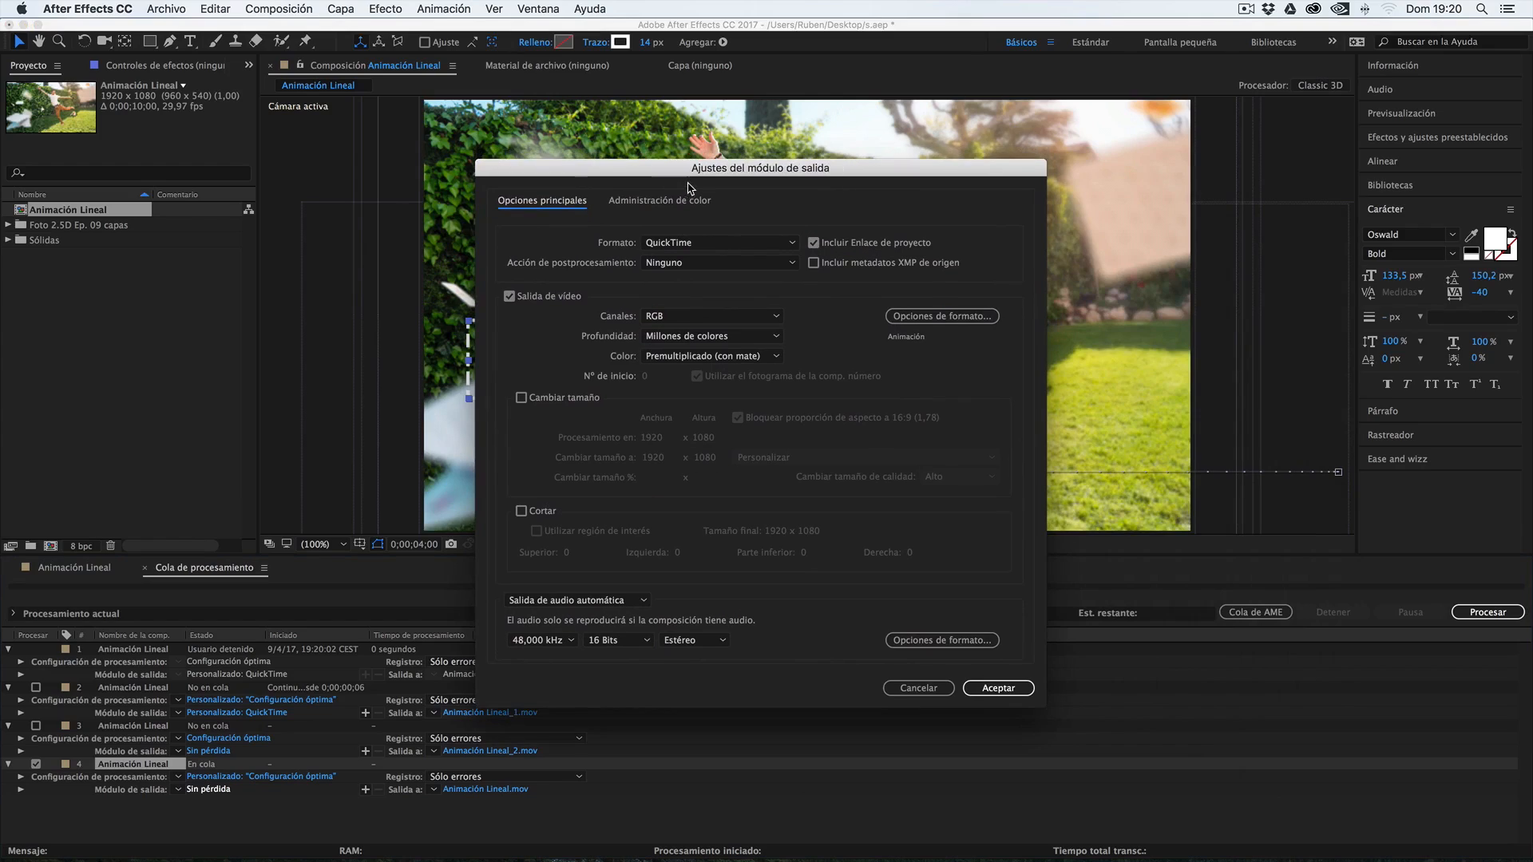
pyautogui.click(702, 246)
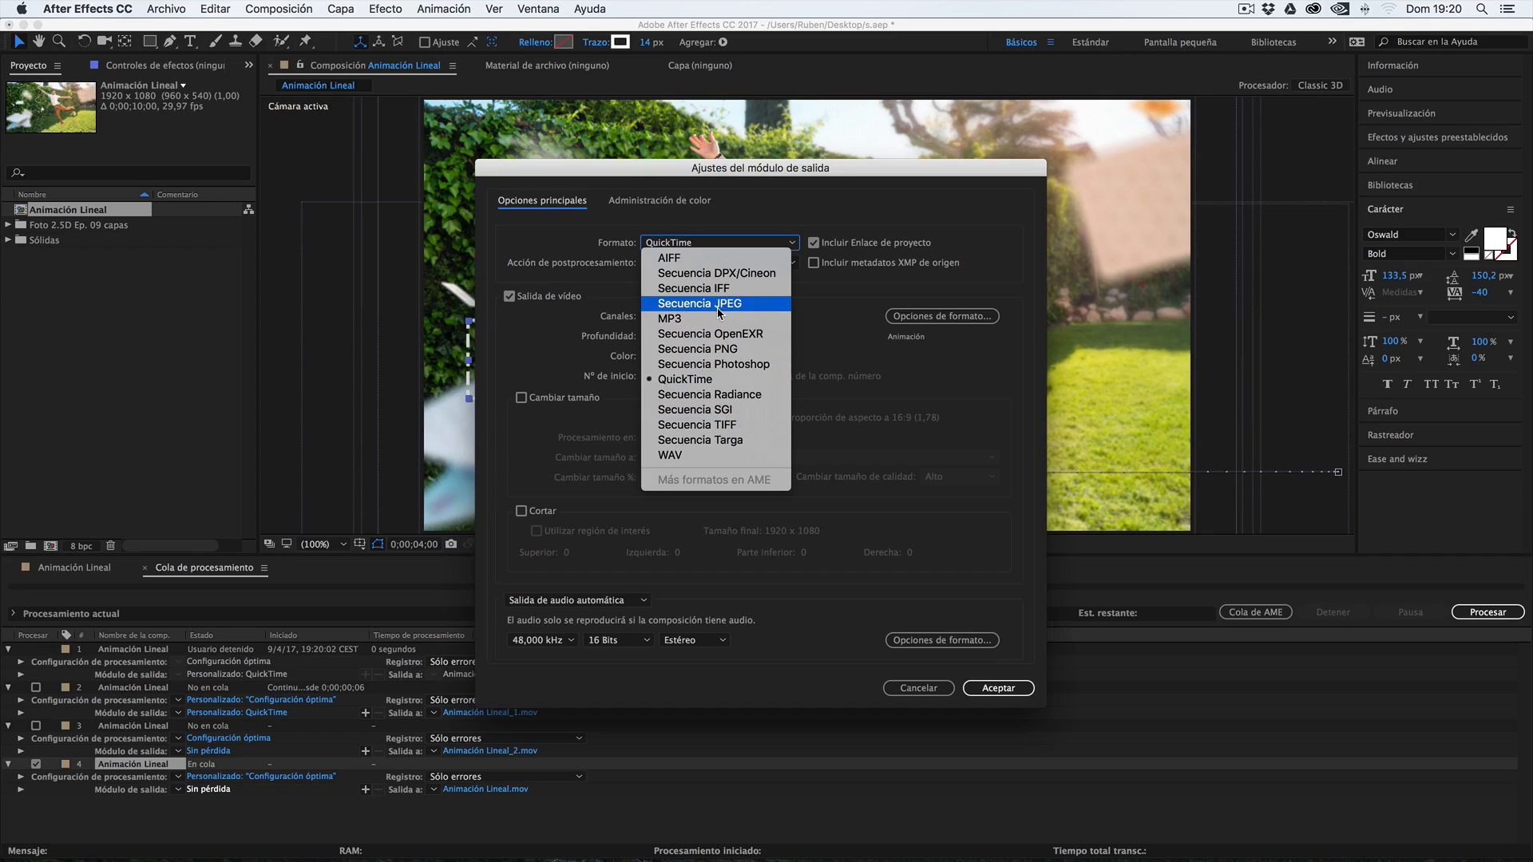
pyautogui.click(692, 385)
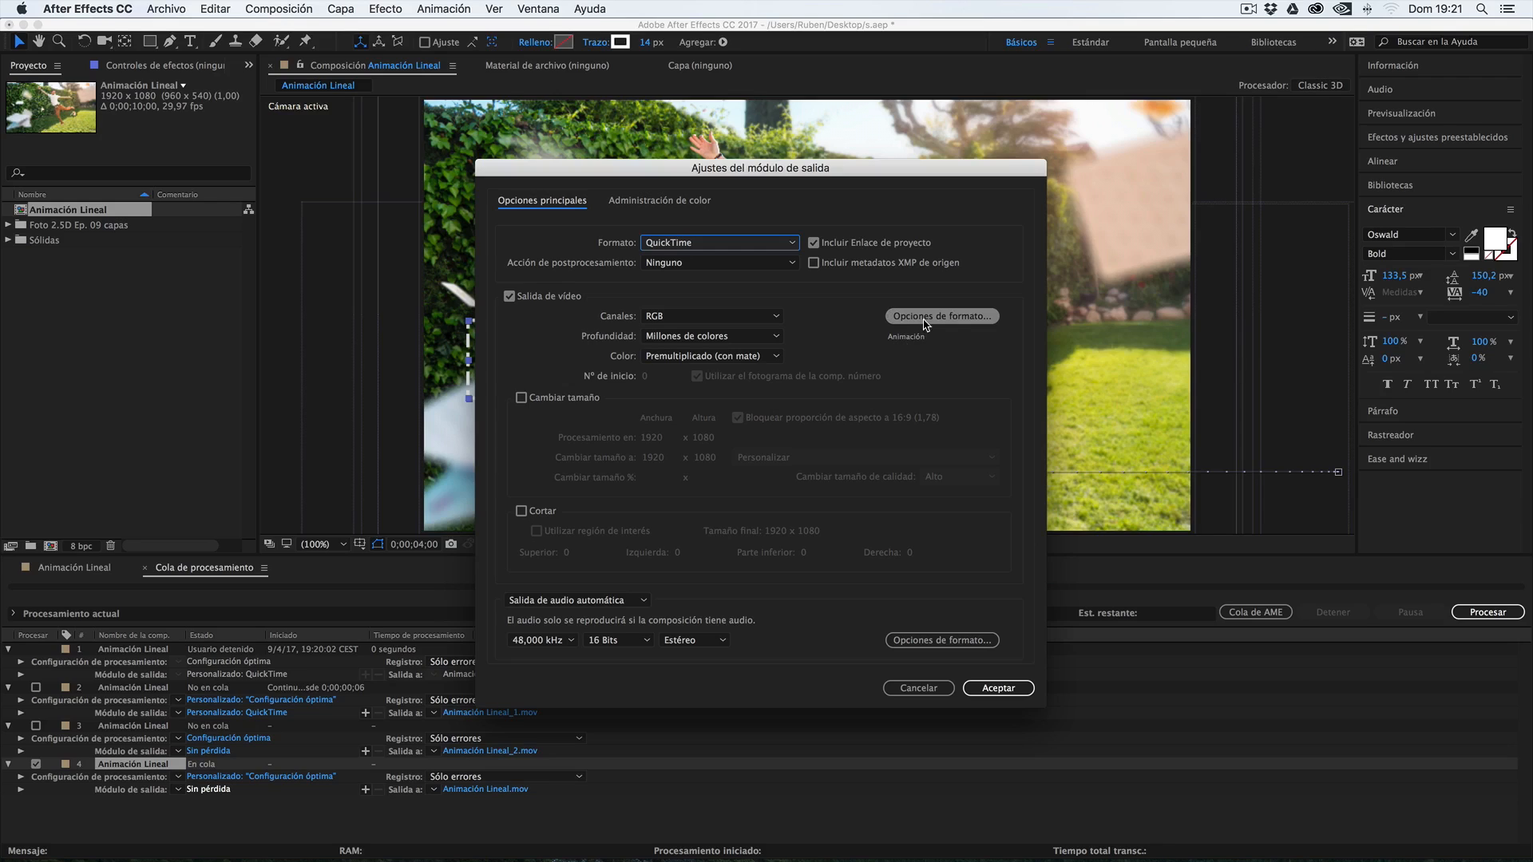
# Set the fourth queue item's QuickTime video codec to H.264 with quality 100 and accept the format options
pyautogui.click(956, 318)
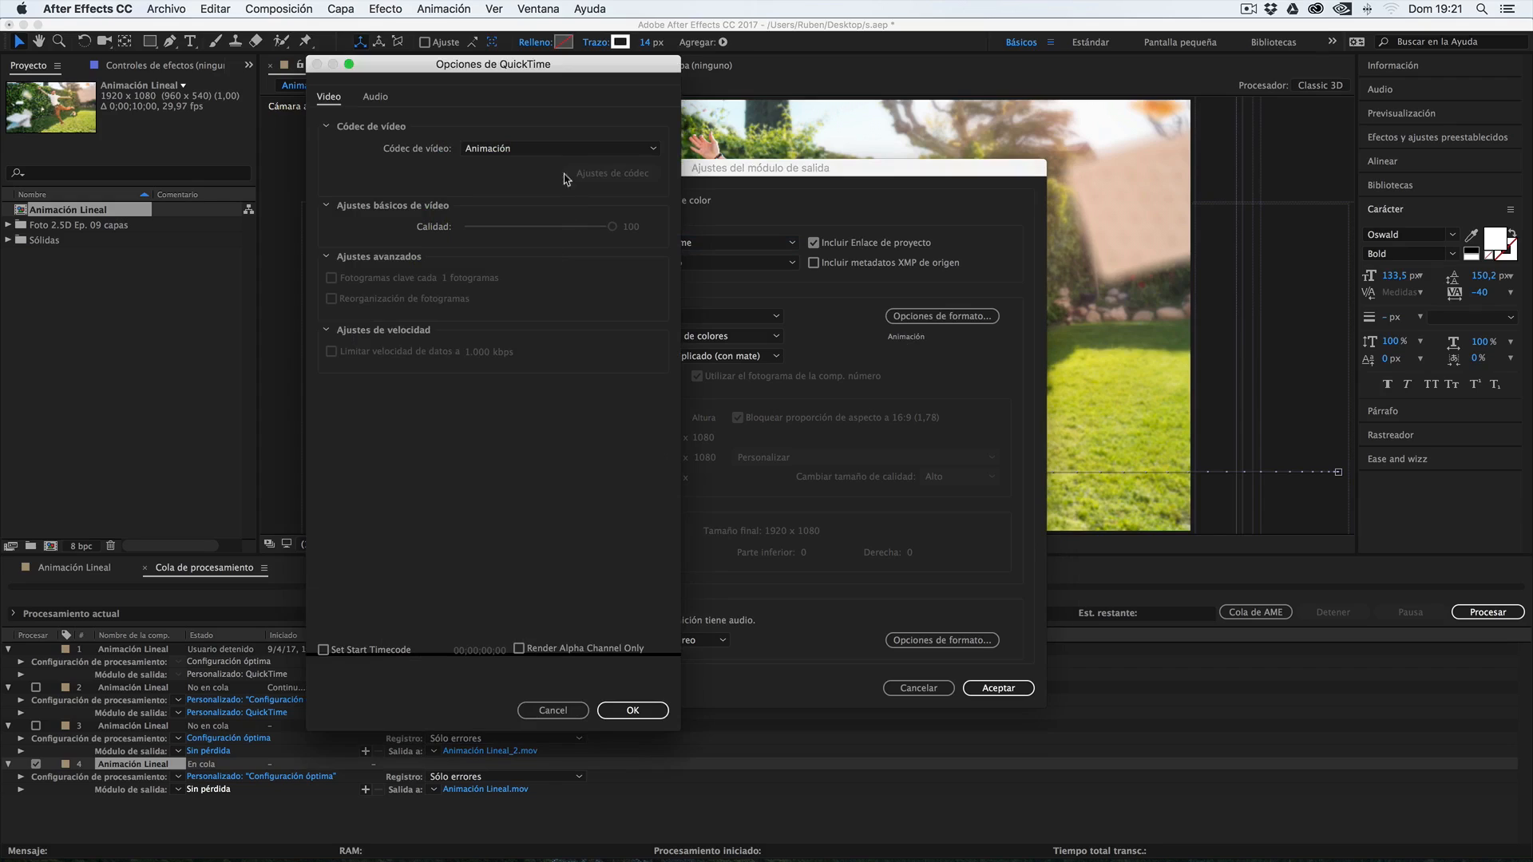
pyautogui.click(558, 150)
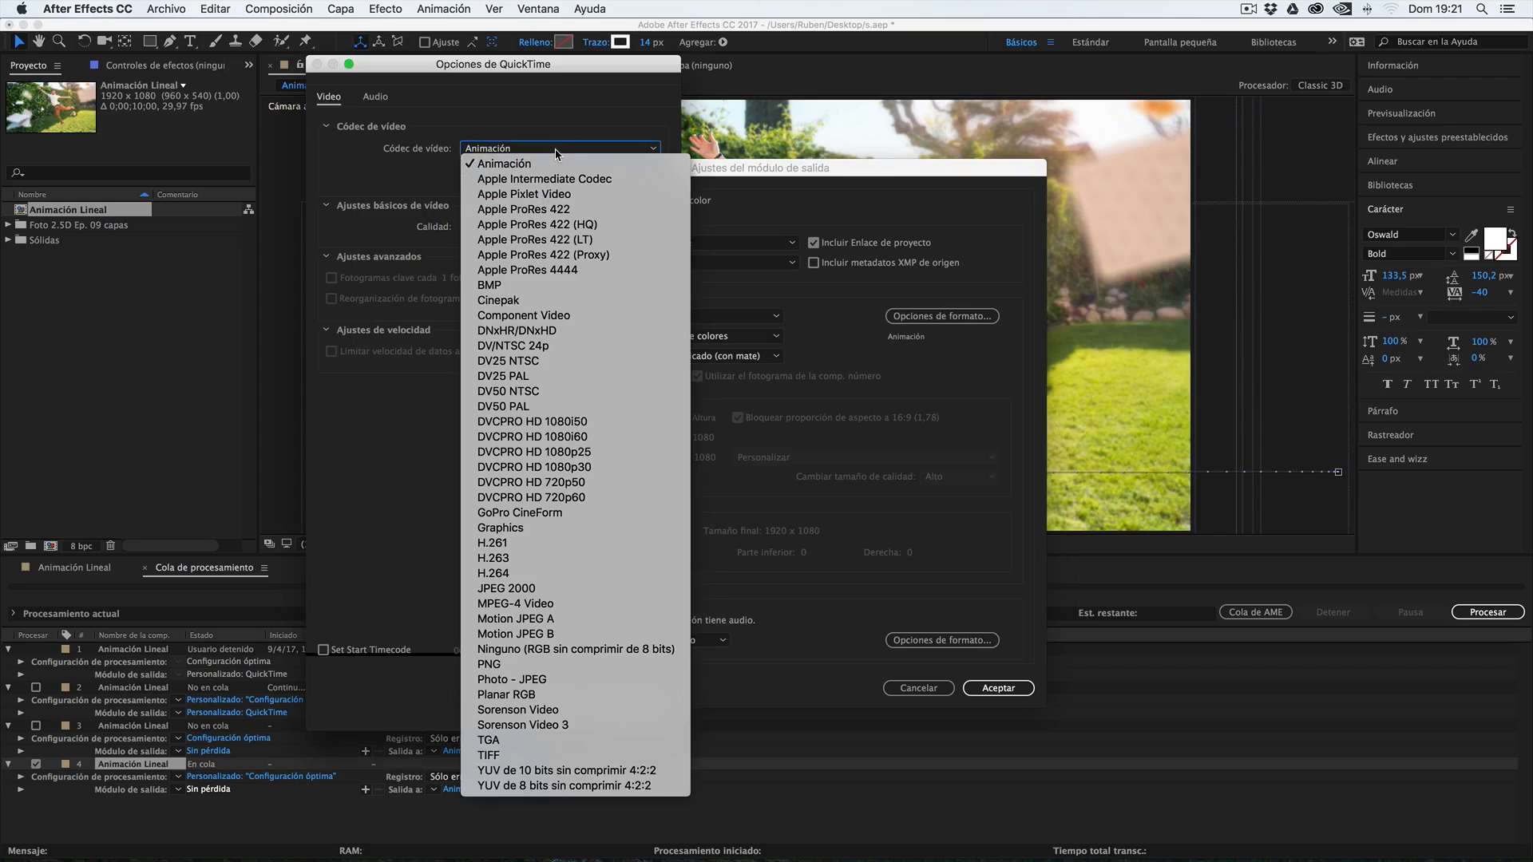
pyautogui.click(504, 574)
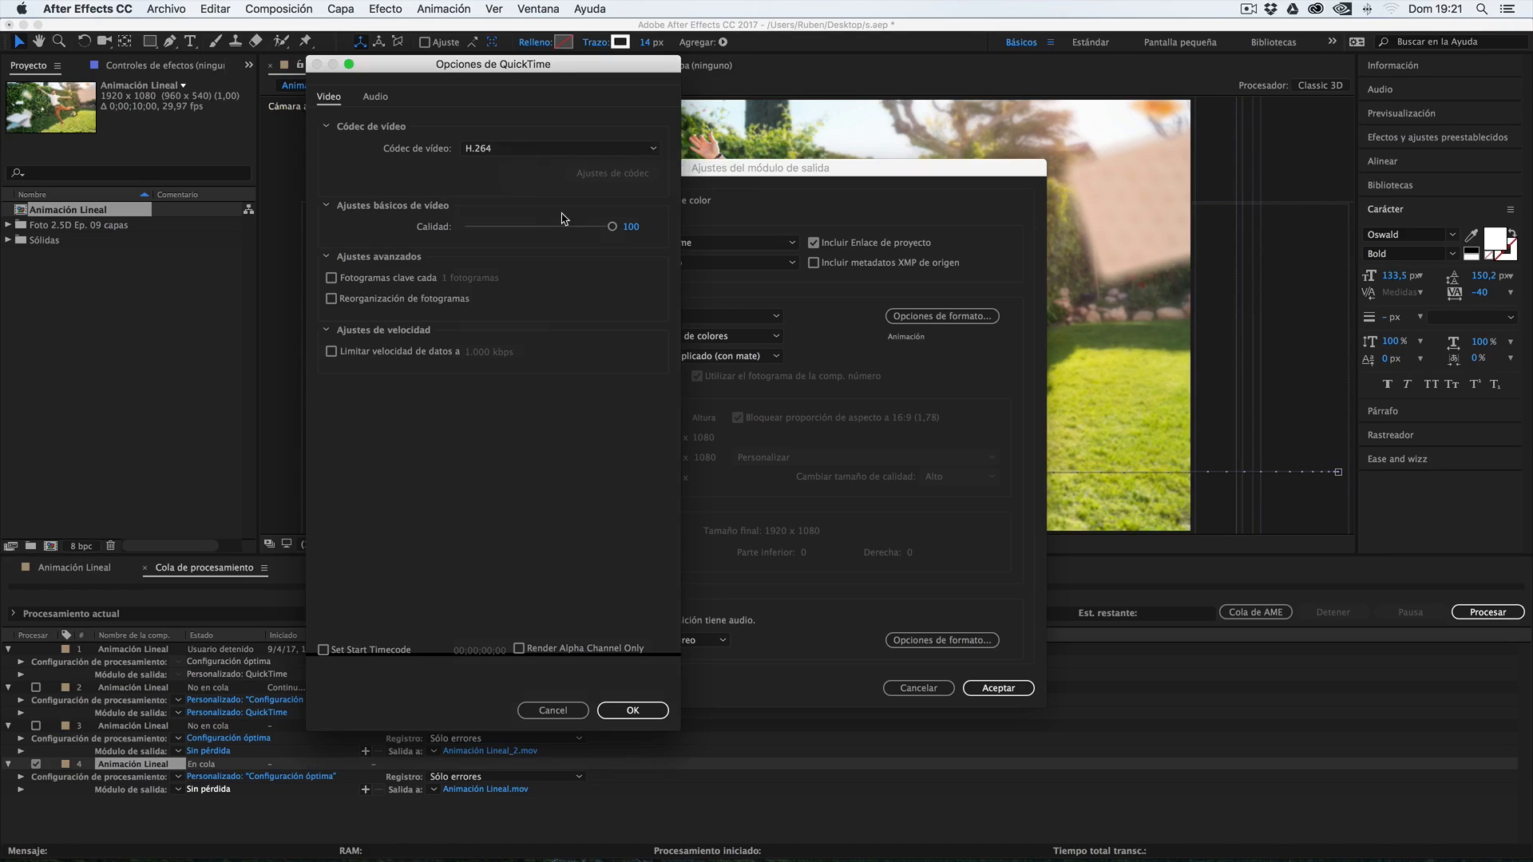
pyautogui.click(564, 149)
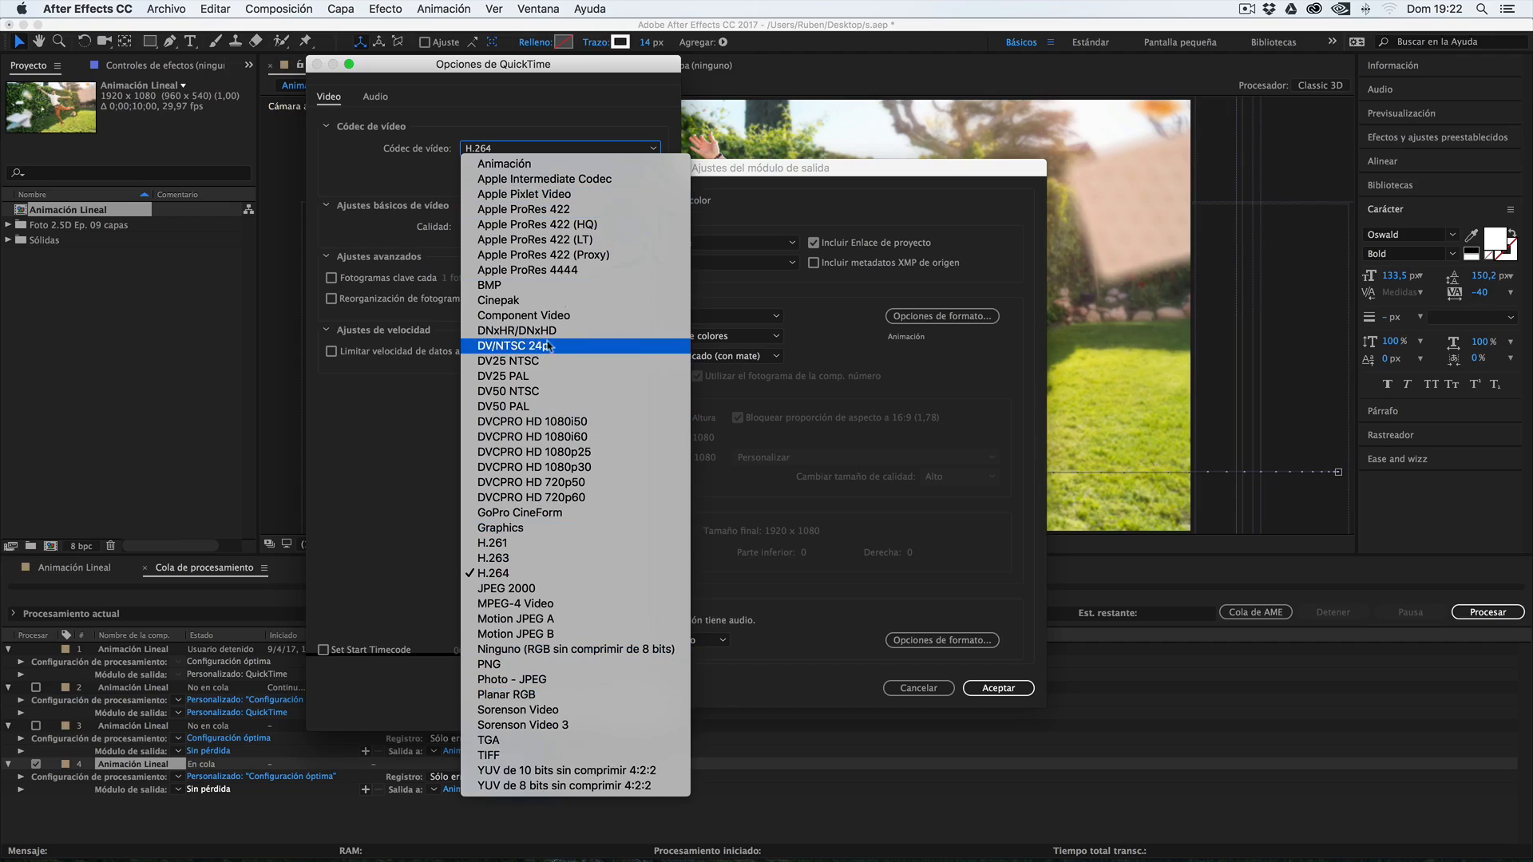
pyautogui.click(412, 182)
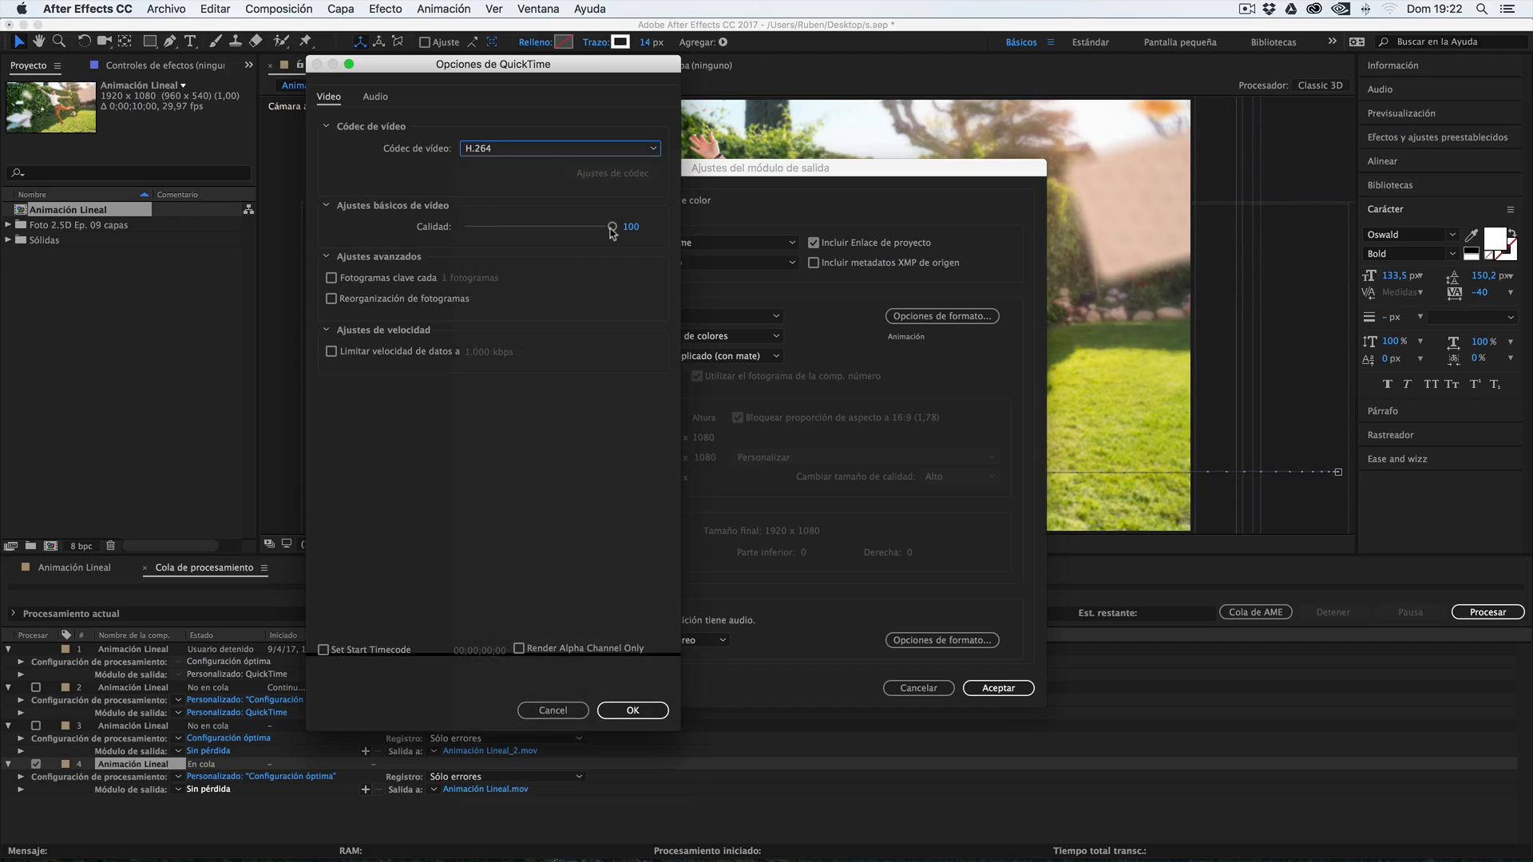
pyautogui.moveTo(529, 228); pyautogui.dragTo(630, 232)
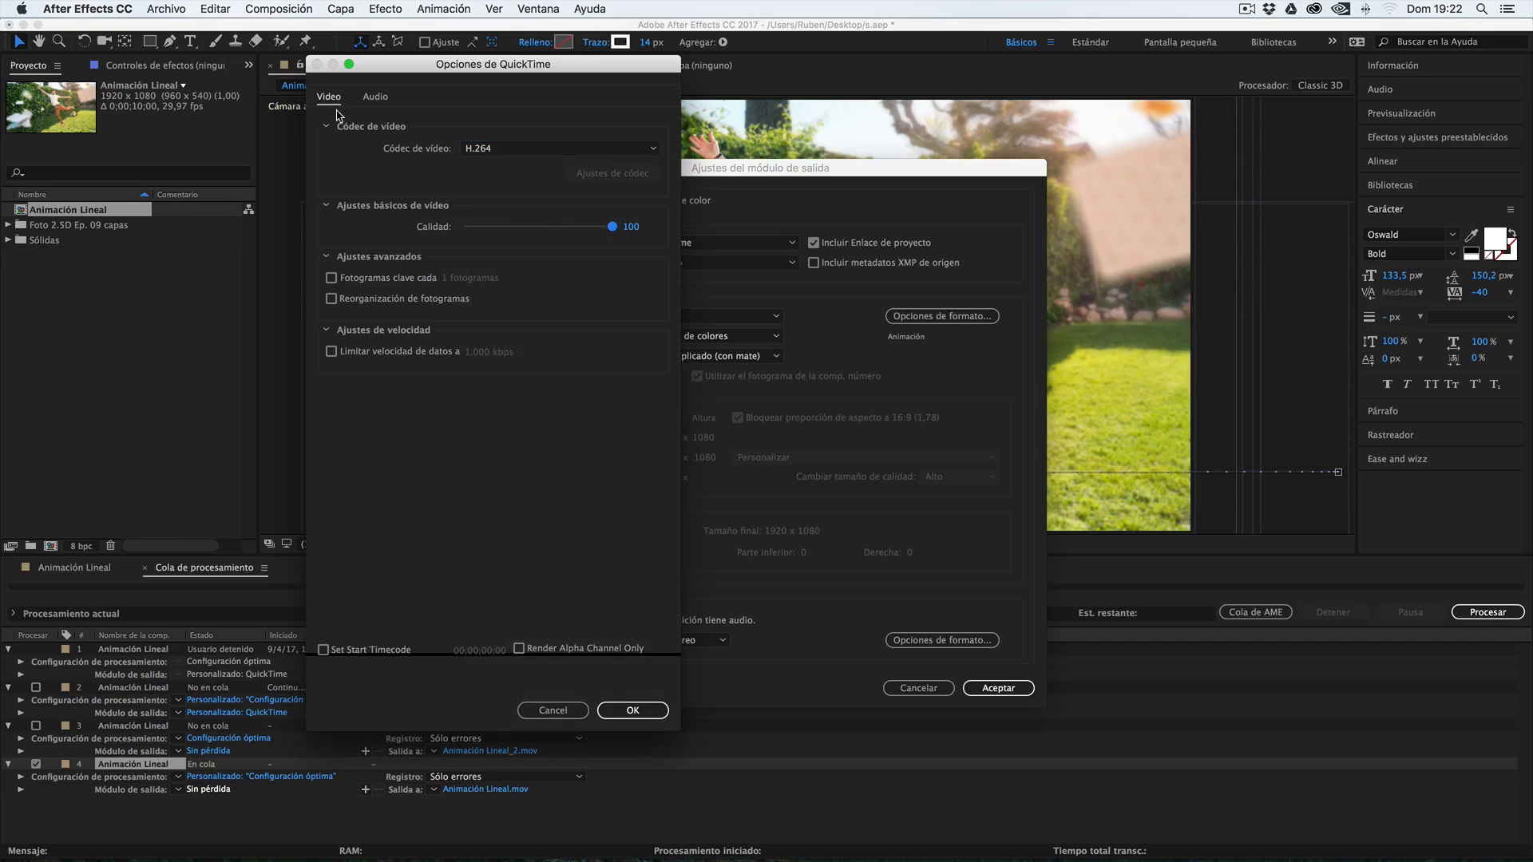
pyautogui.click(651, 711)
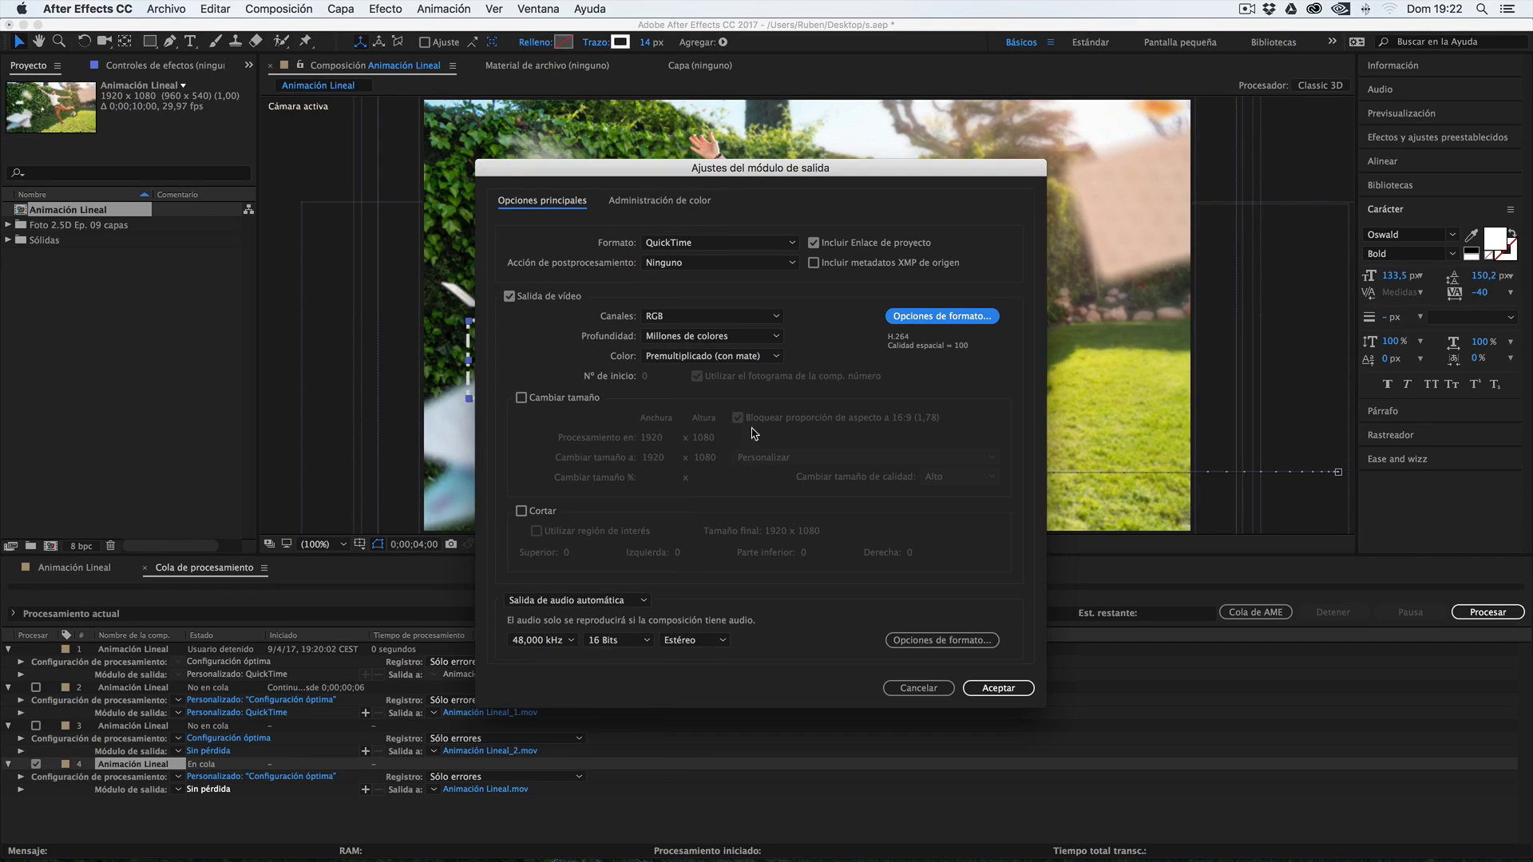
# Disable the fourth queue item's audio output and save its movie as Animación Lineal in the Escritorio folder
pyautogui.click(592, 605)
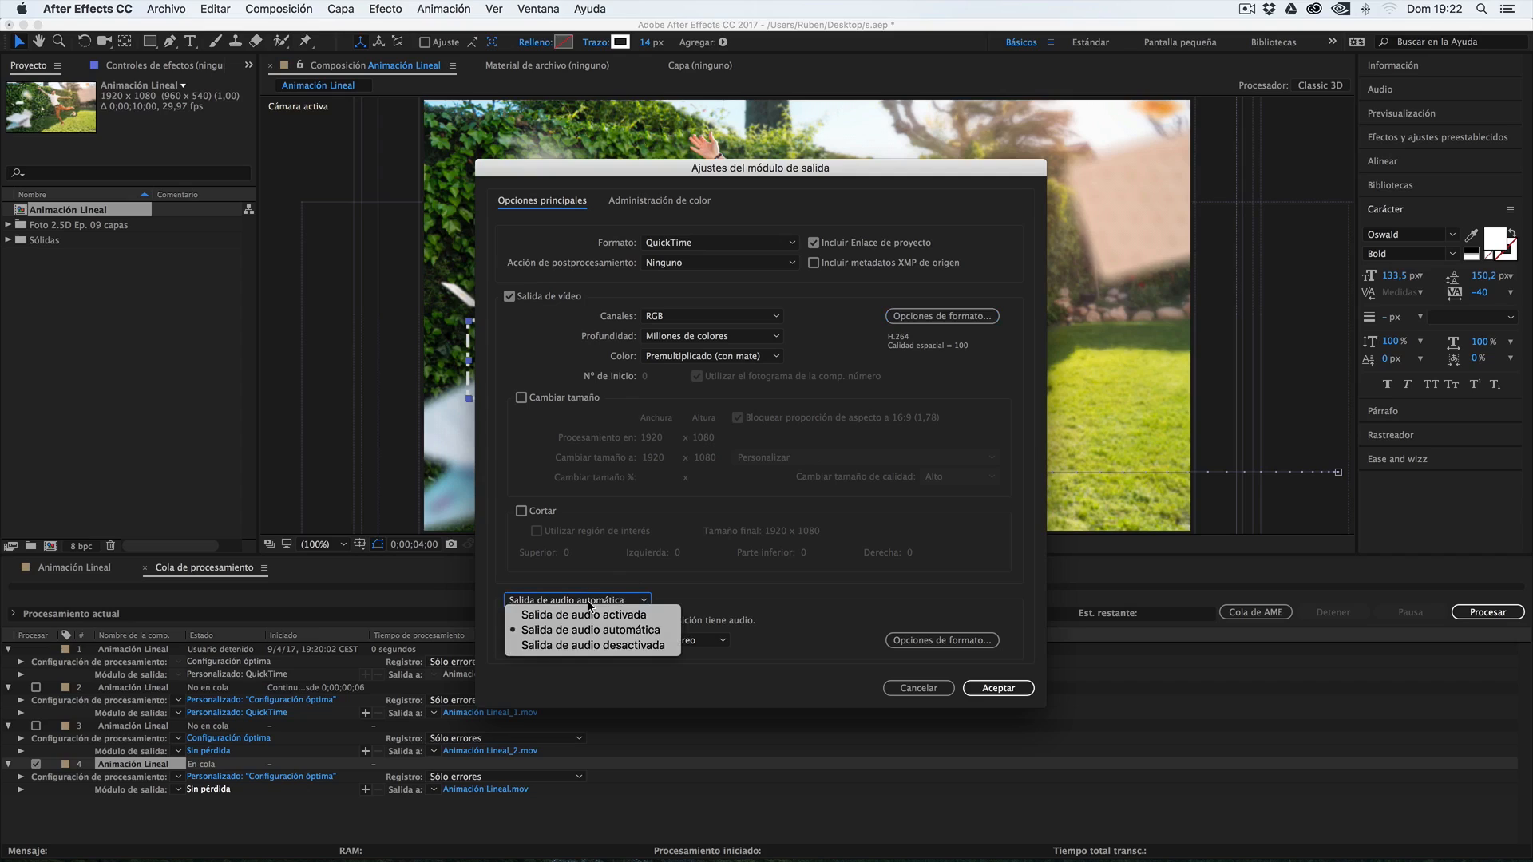
pyautogui.click(591, 645)
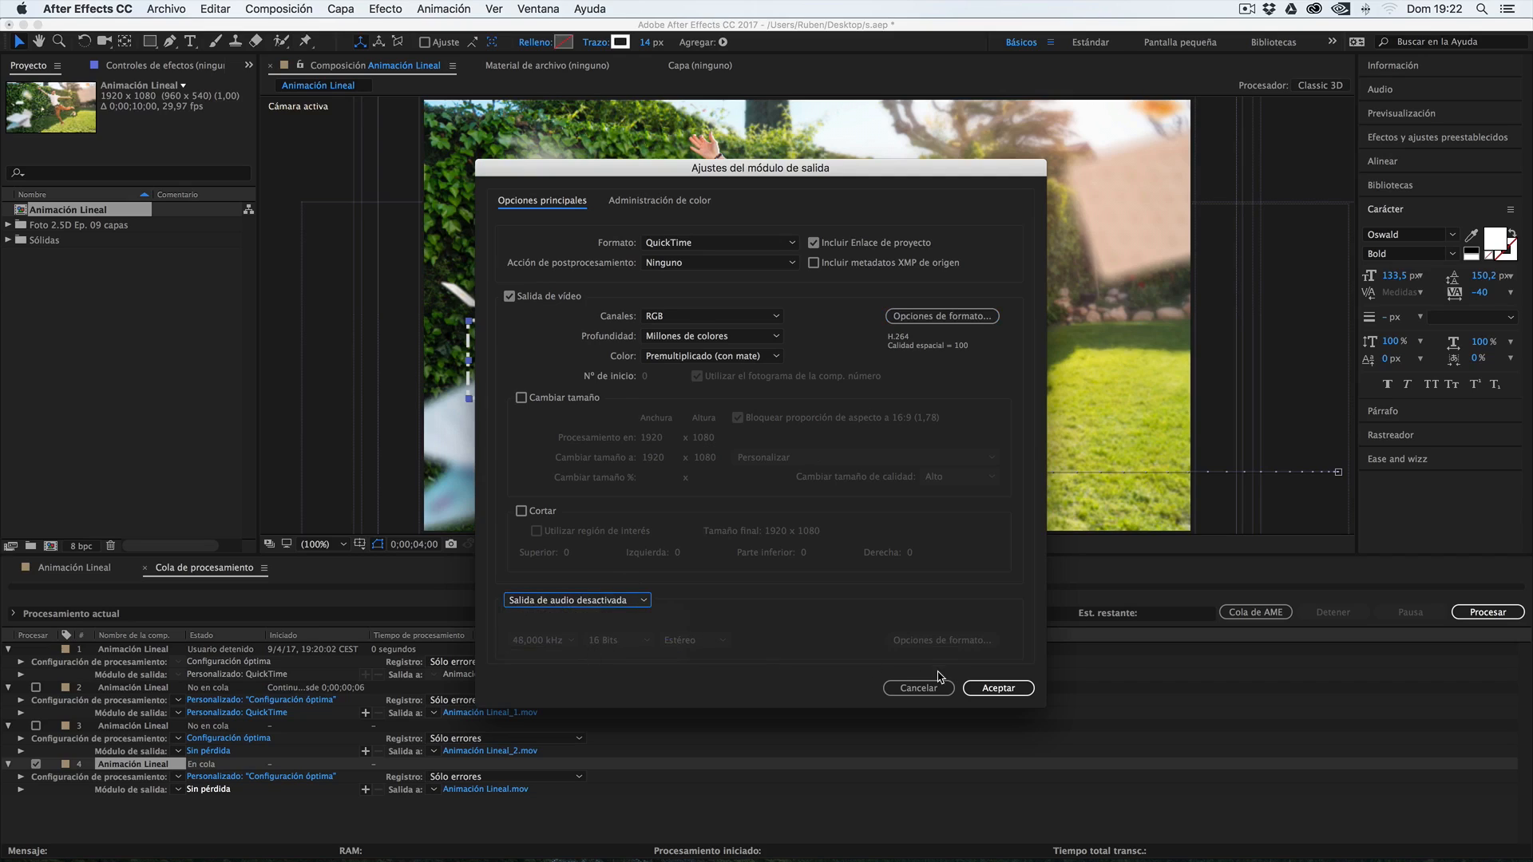
pyautogui.click(998, 689)
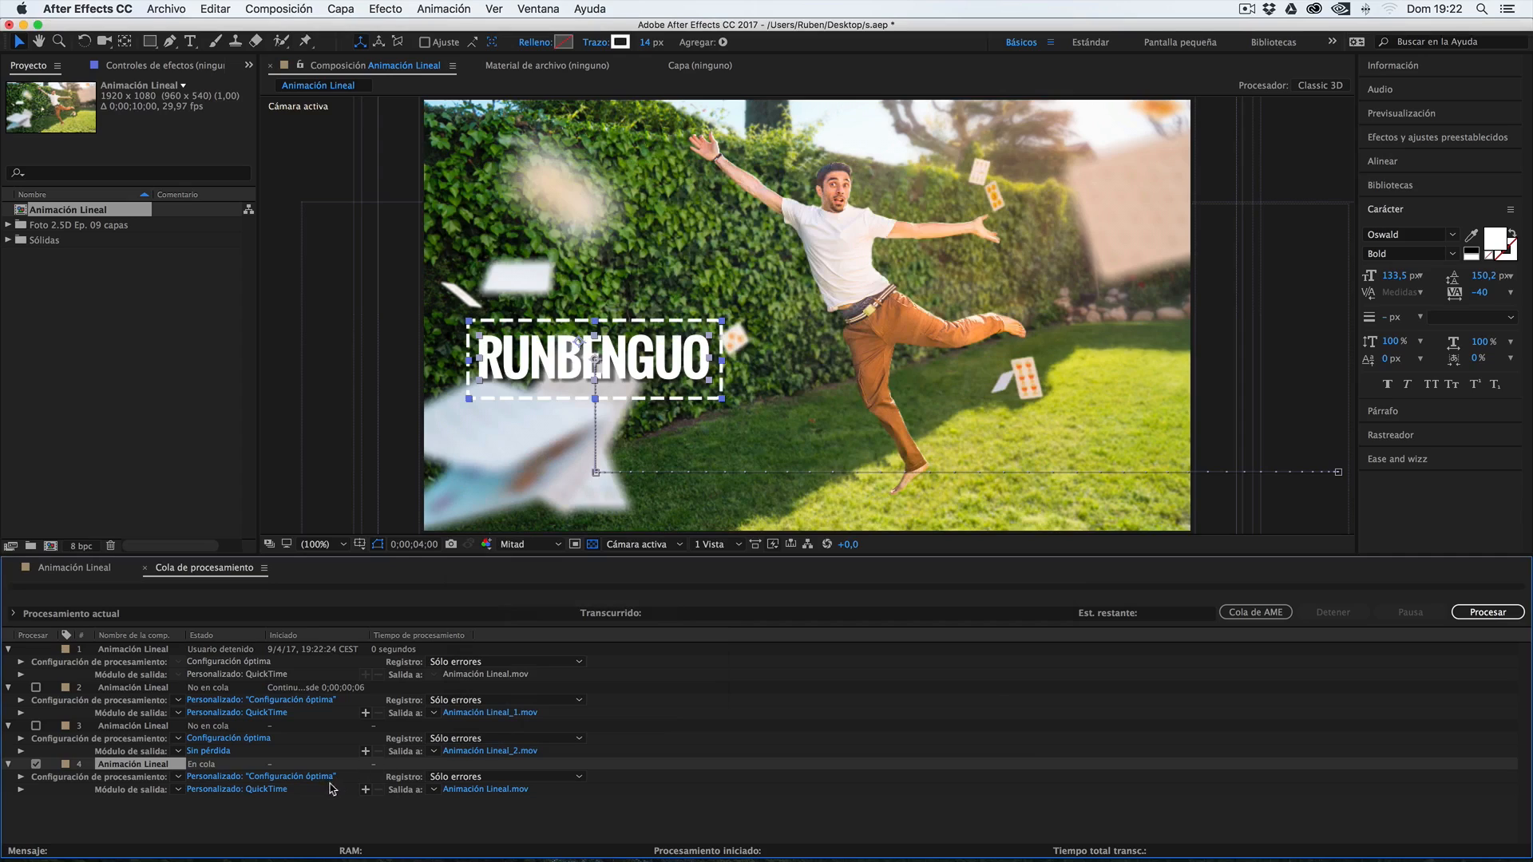
pyautogui.click(488, 791)
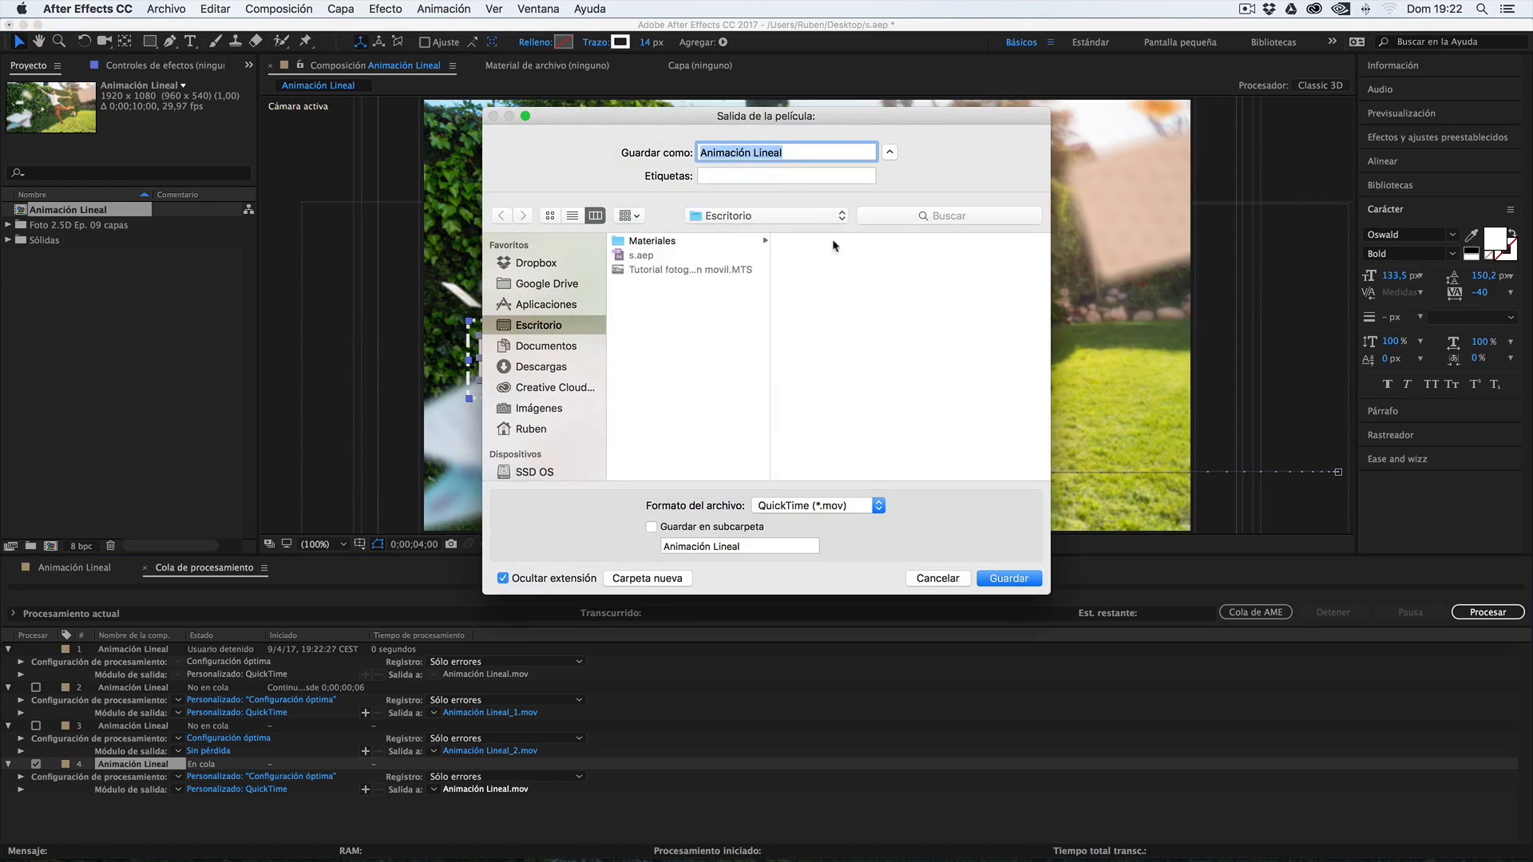
pyautogui.click(1009, 579)
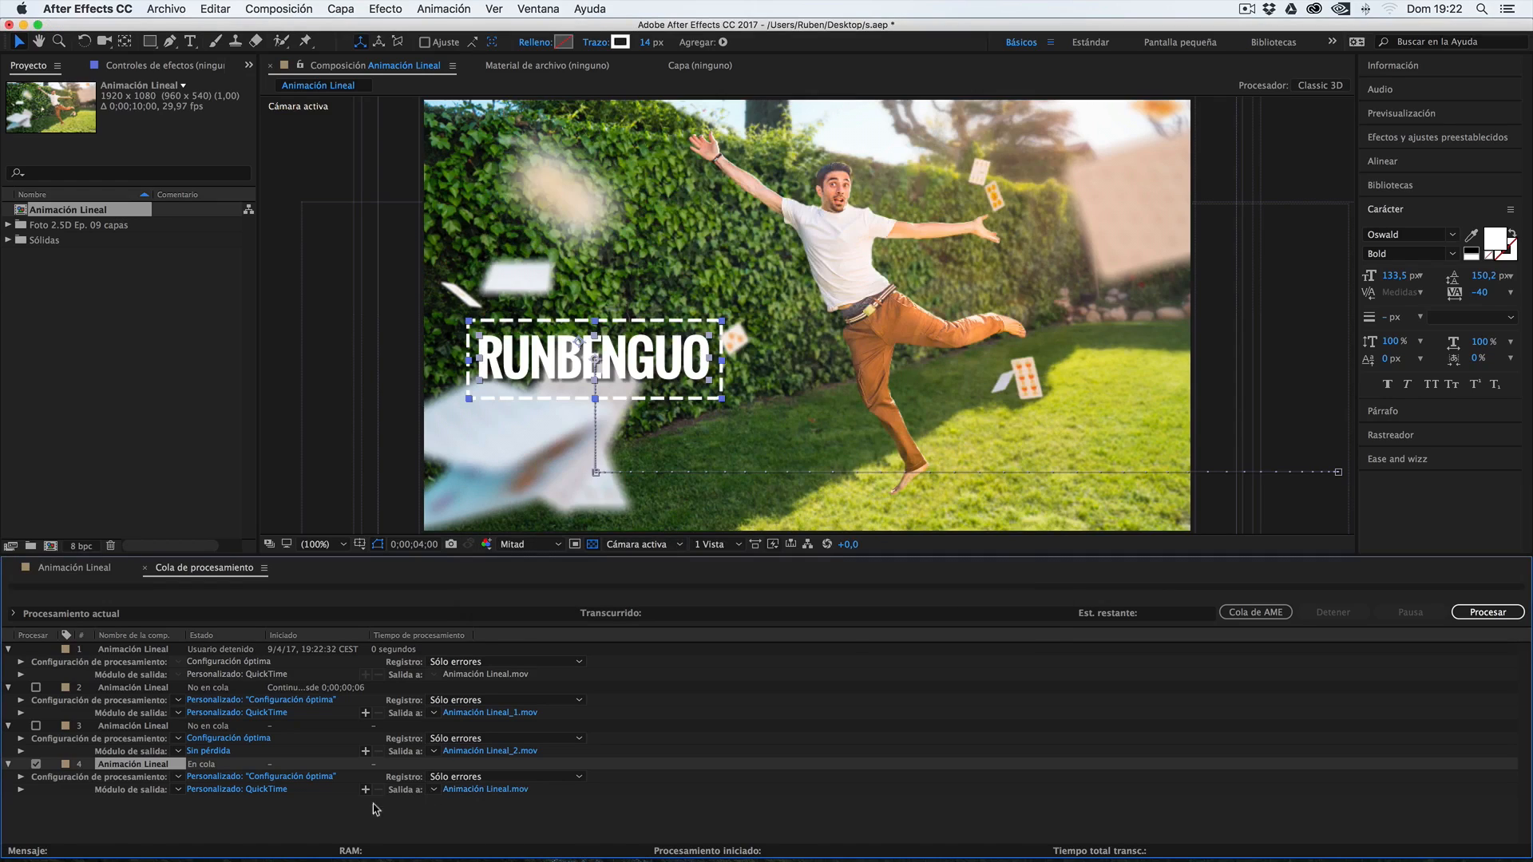
# Hide every layer from Cámara 1 down to Fondo in the Animación Lineal composition and scrub through the title animation over transparency
pyautogui.click(81, 570)
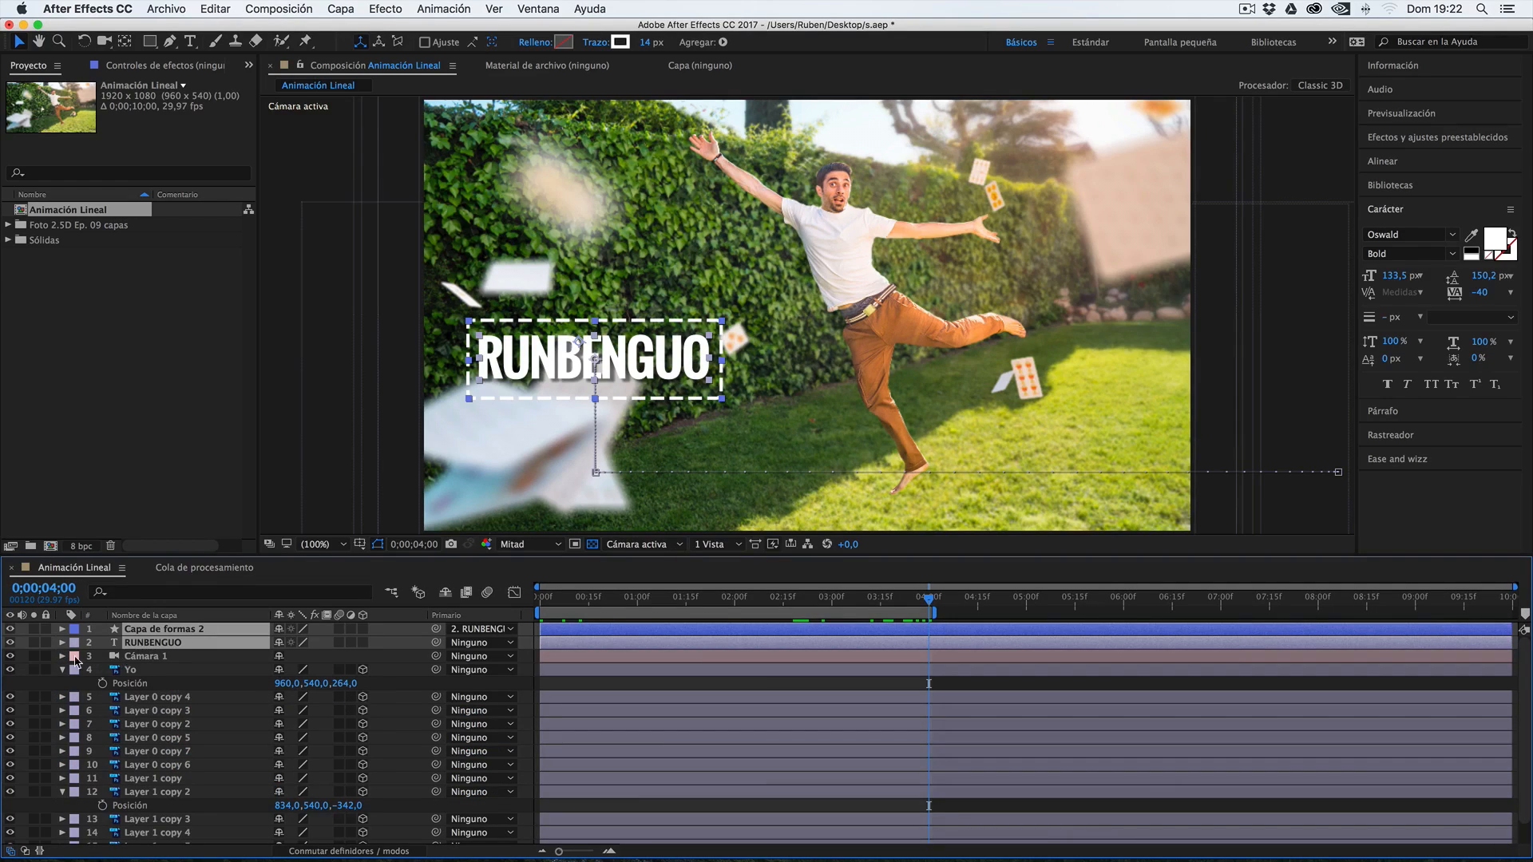
pyautogui.moveTo(12, 661); pyautogui.dragTo(27, 767)
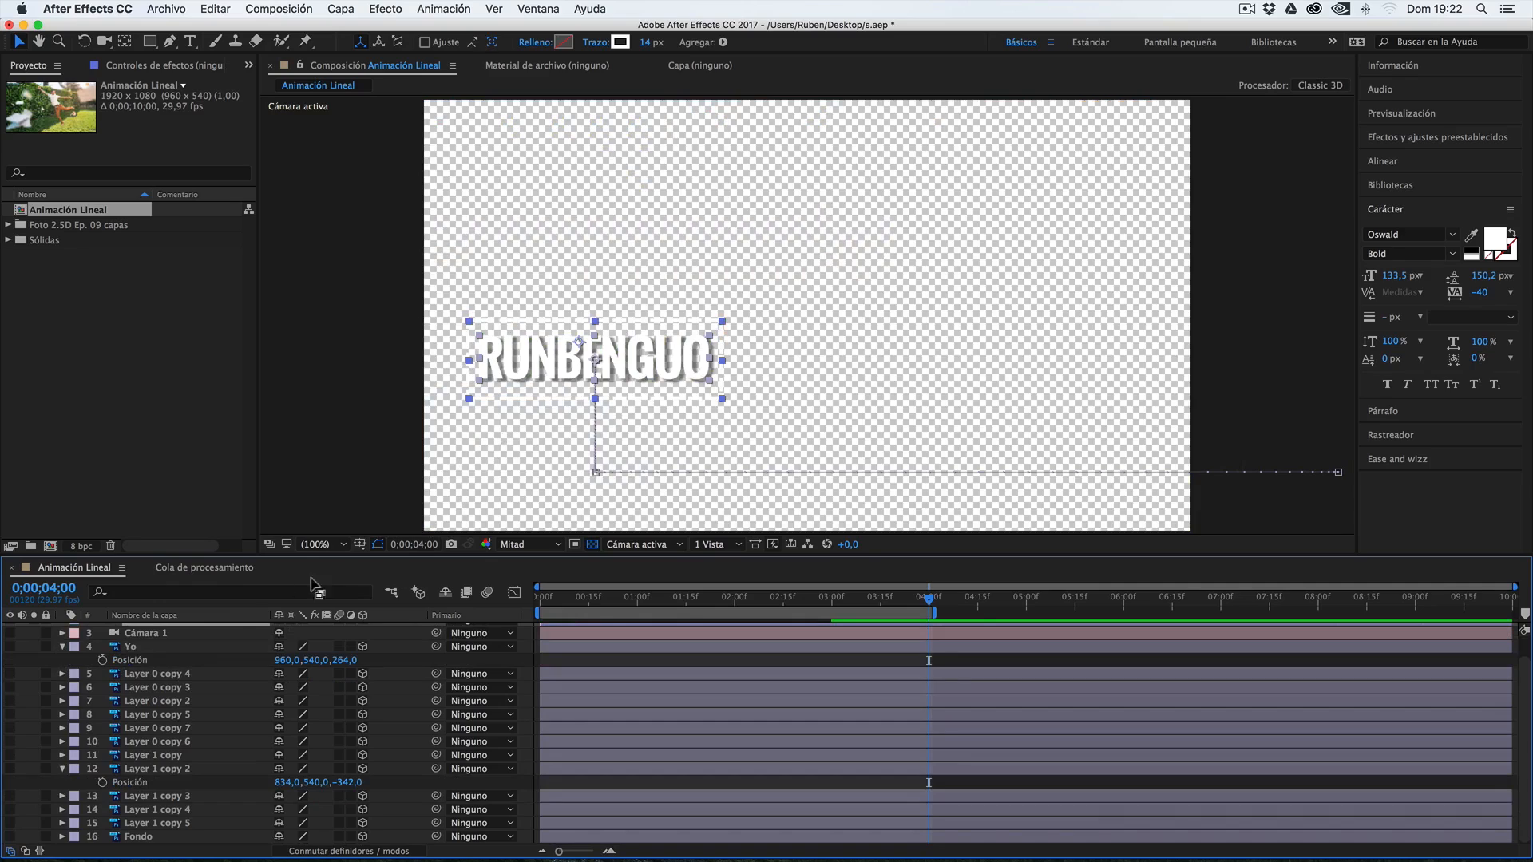
pyautogui.moveTo(577, 604); pyautogui.dragTo(932, 595)
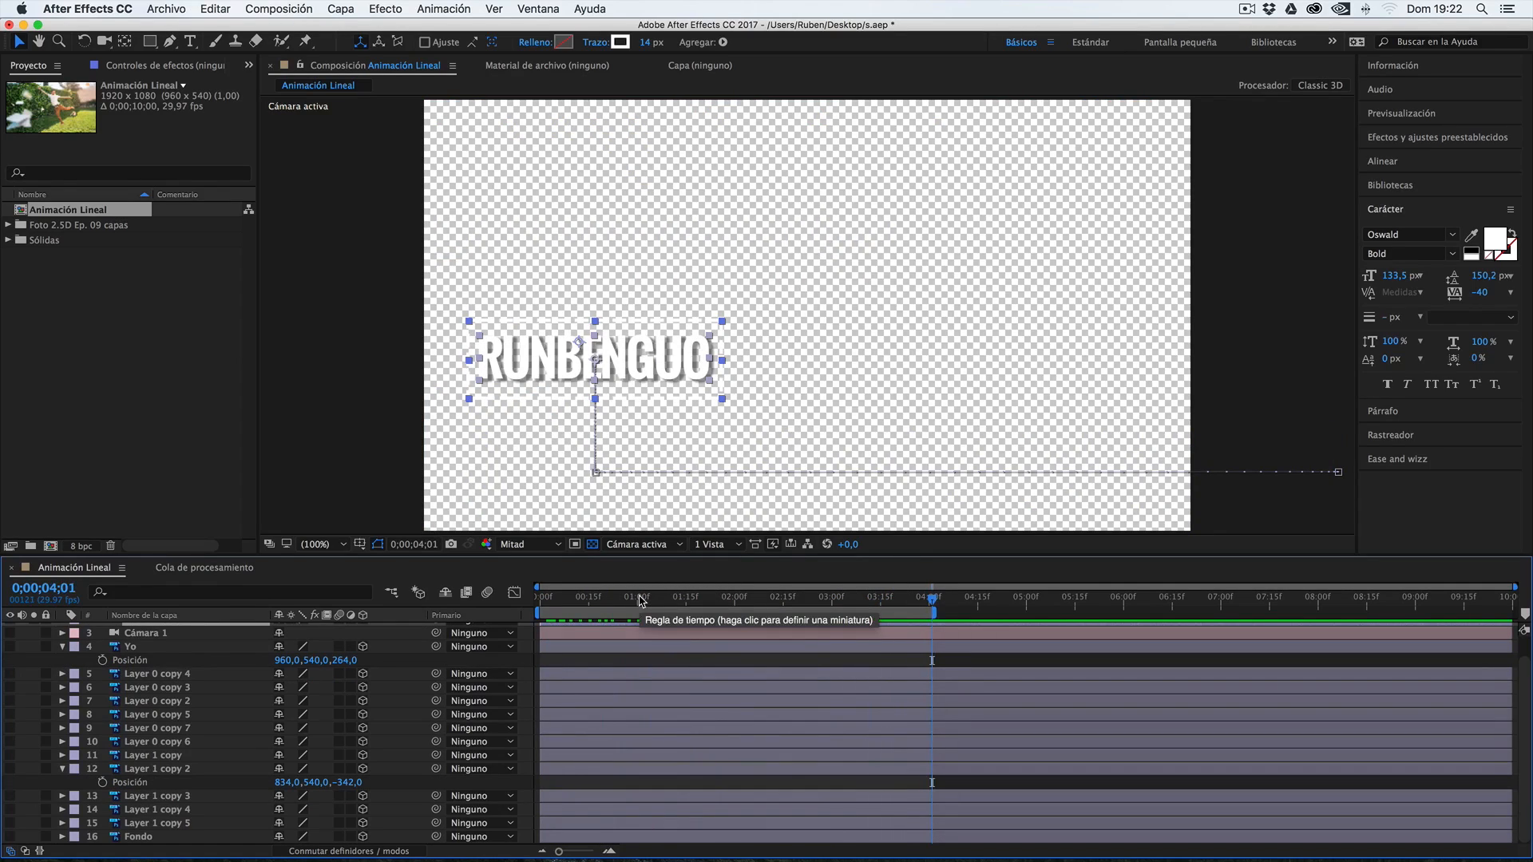
pyautogui.moveTo(558, 600); pyautogui.dragTo(728, 589)
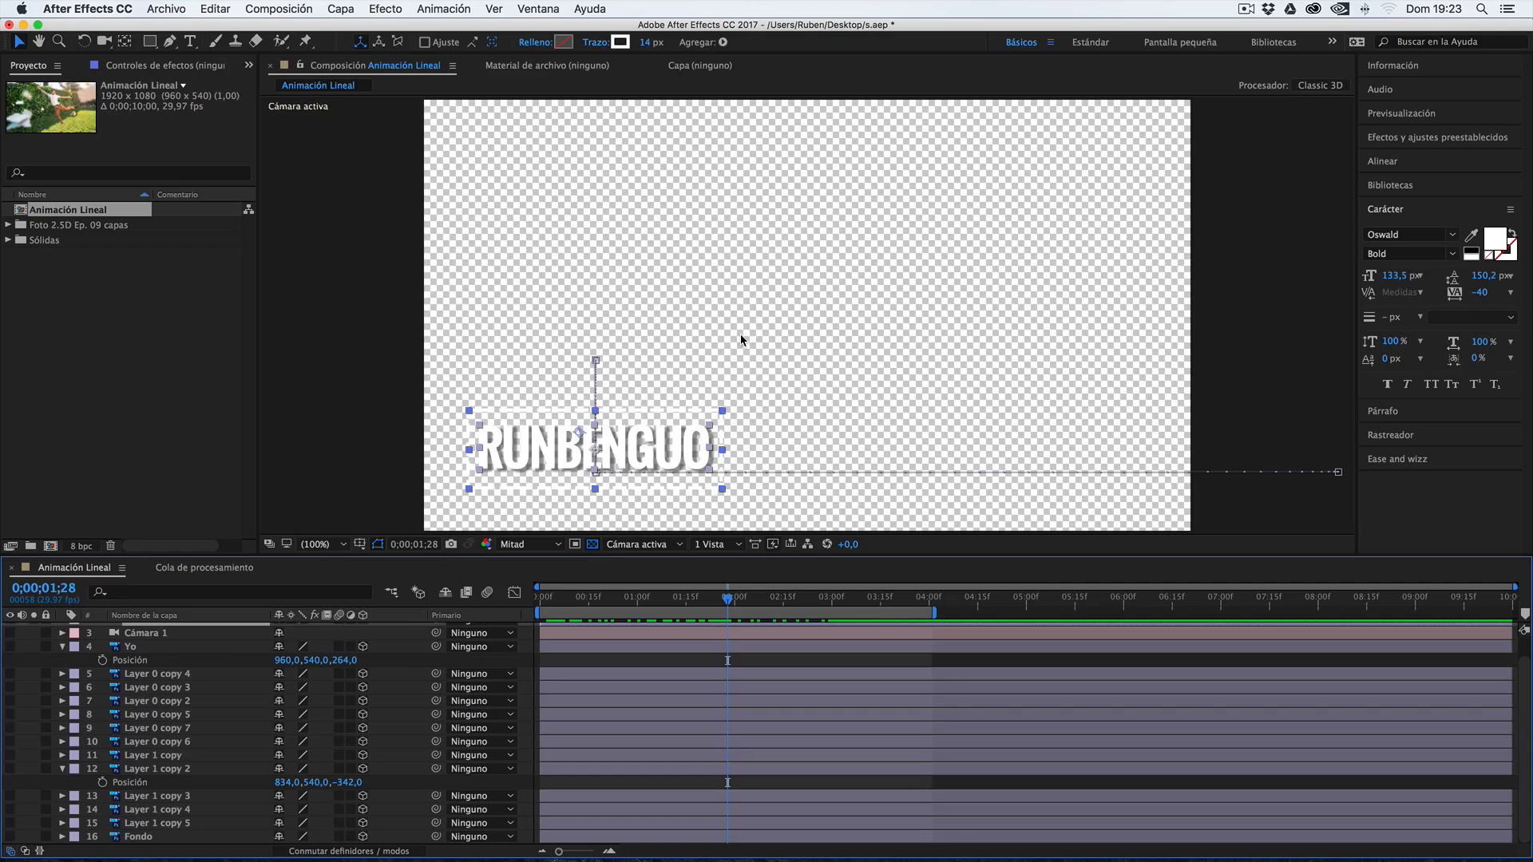
pyautogui.scroll(2, 574, 650)
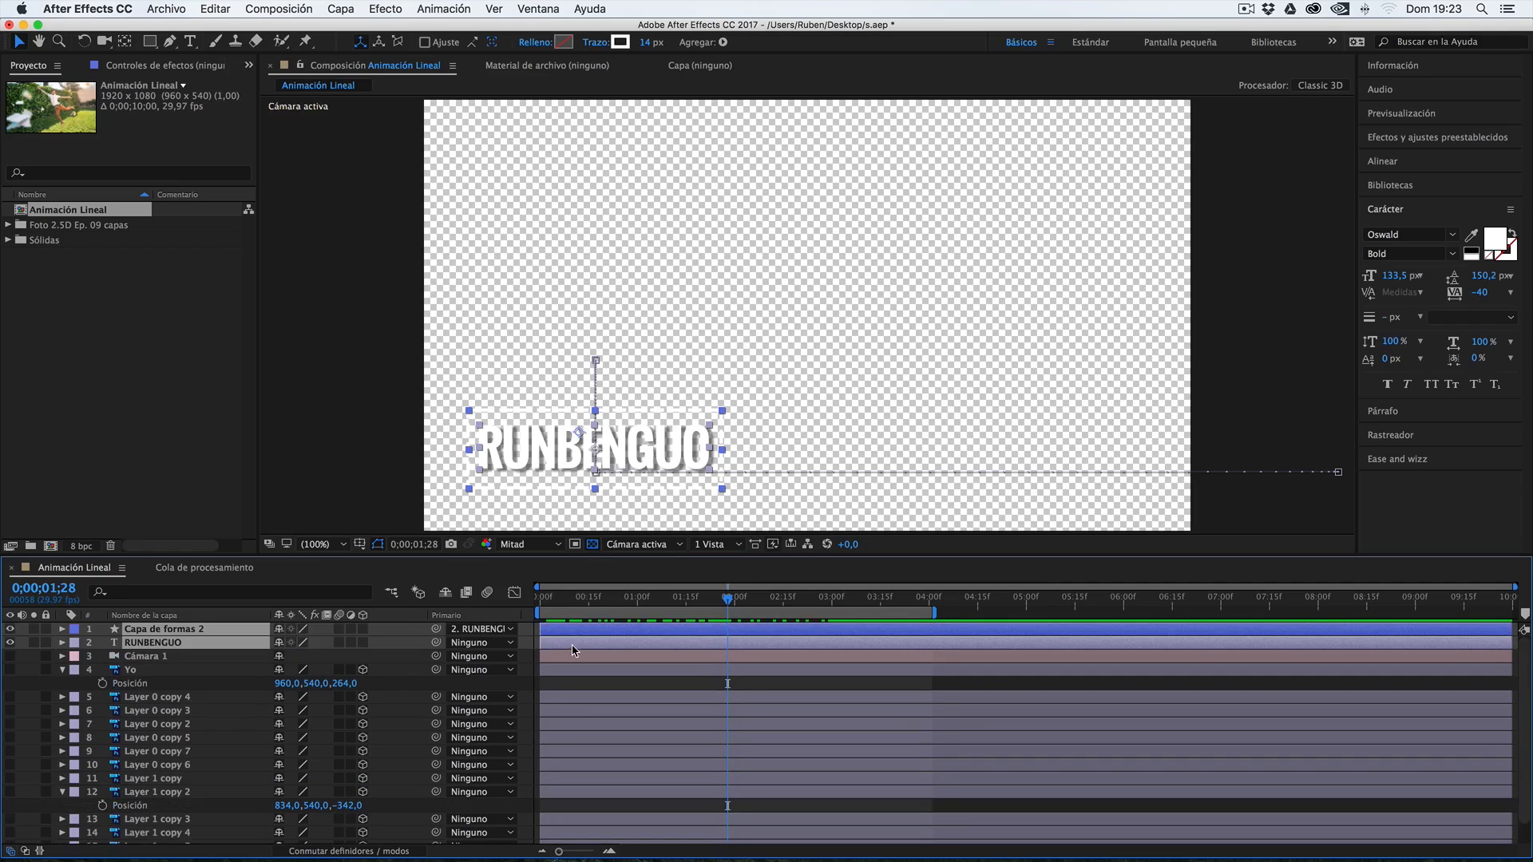
pyautogui.scroll(-2, 615, 627)
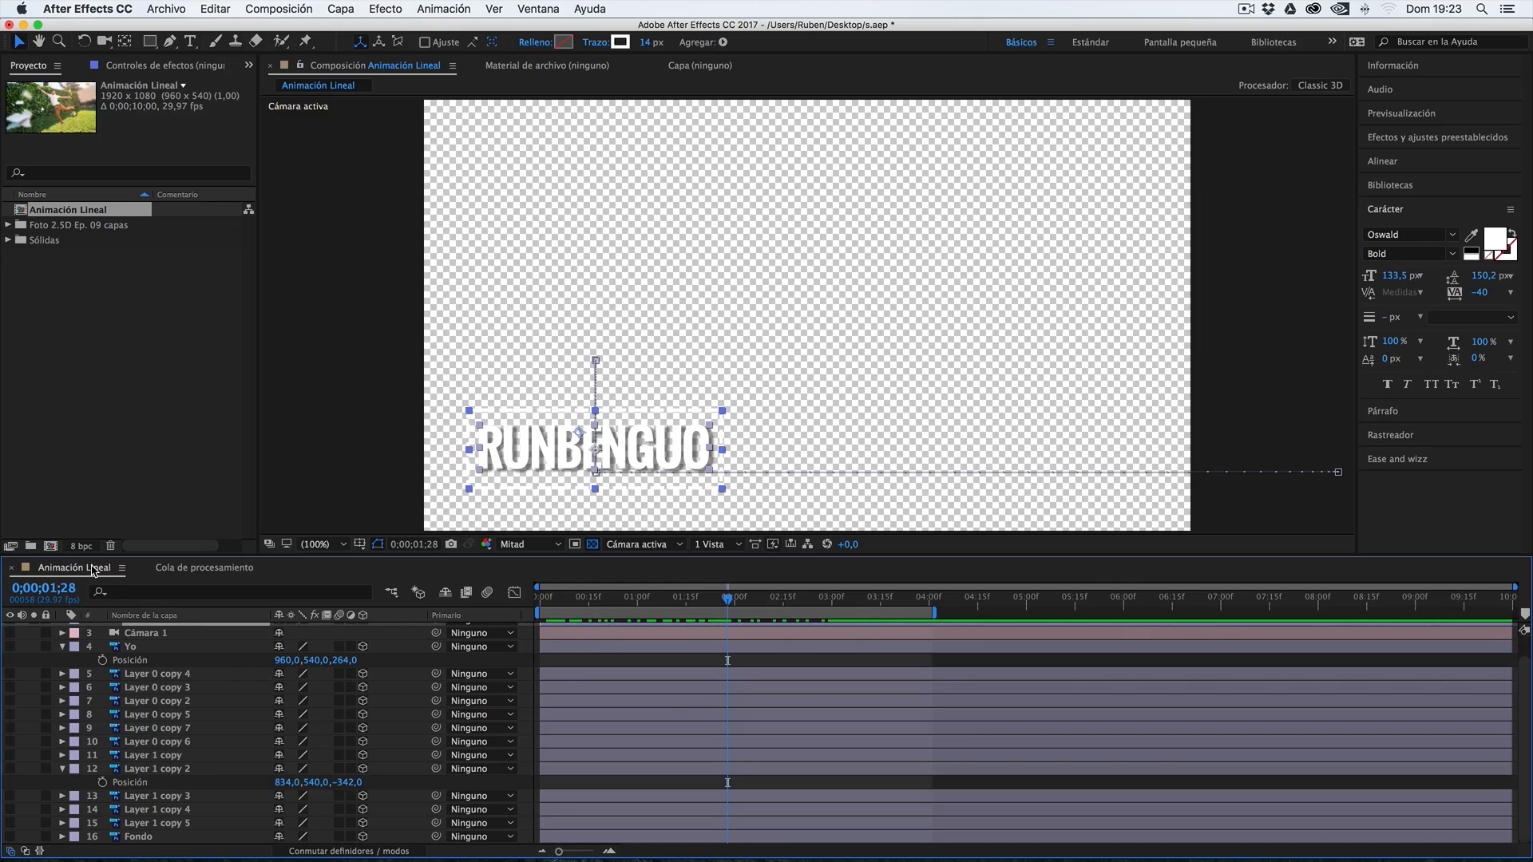
# Add Animación Lineal to the render queue as a fifth item and set its output channels to RGB + Alfa
pyautogui.press('ctrl+super+m')
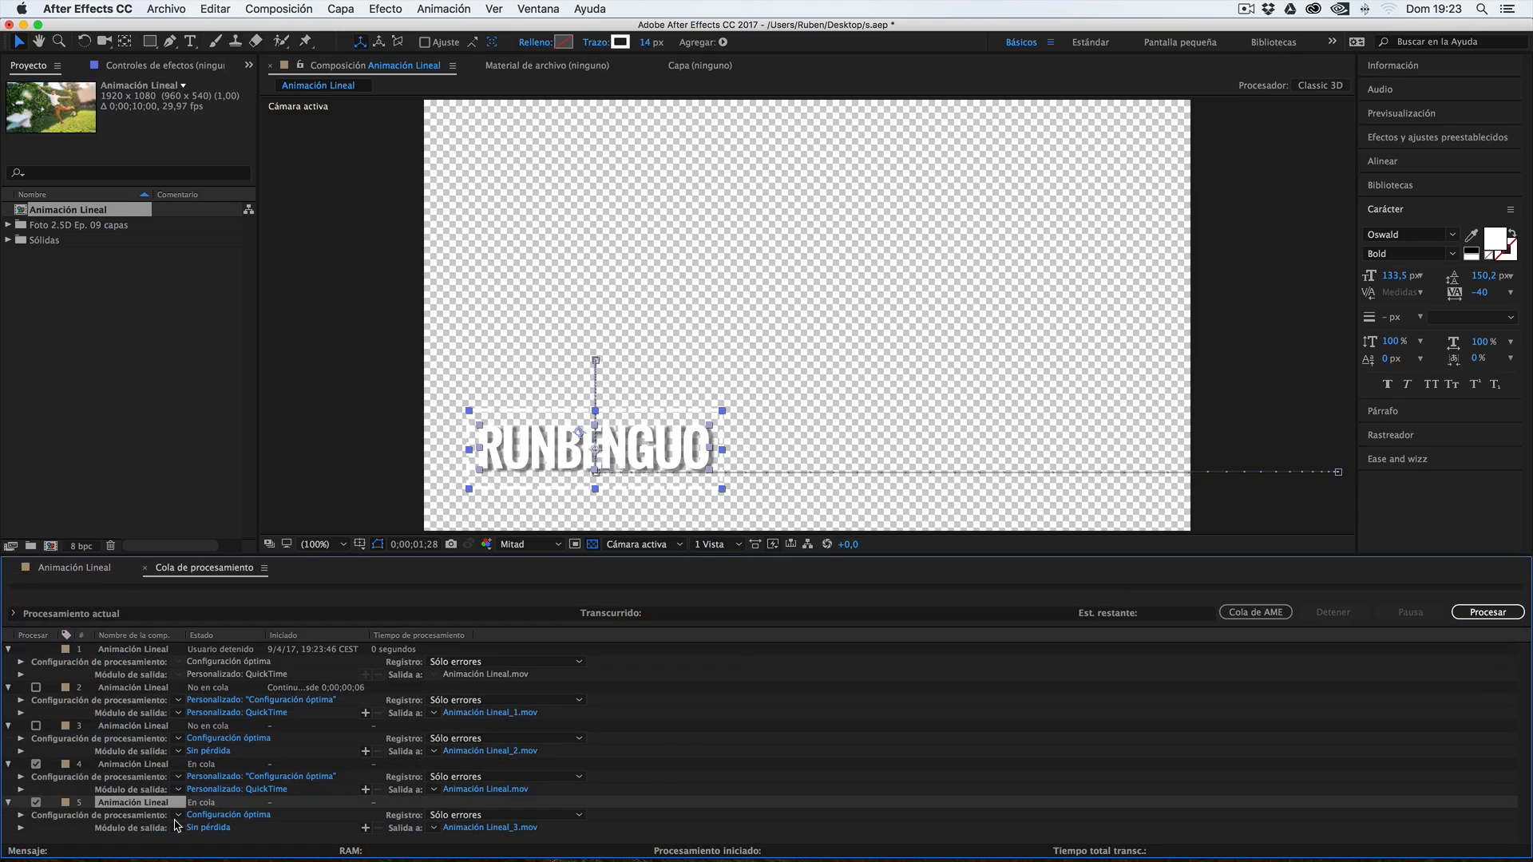
pyautogui.click(149, 766)
pyautogui.click(144, 802)
pyautogui.click(208, 828)
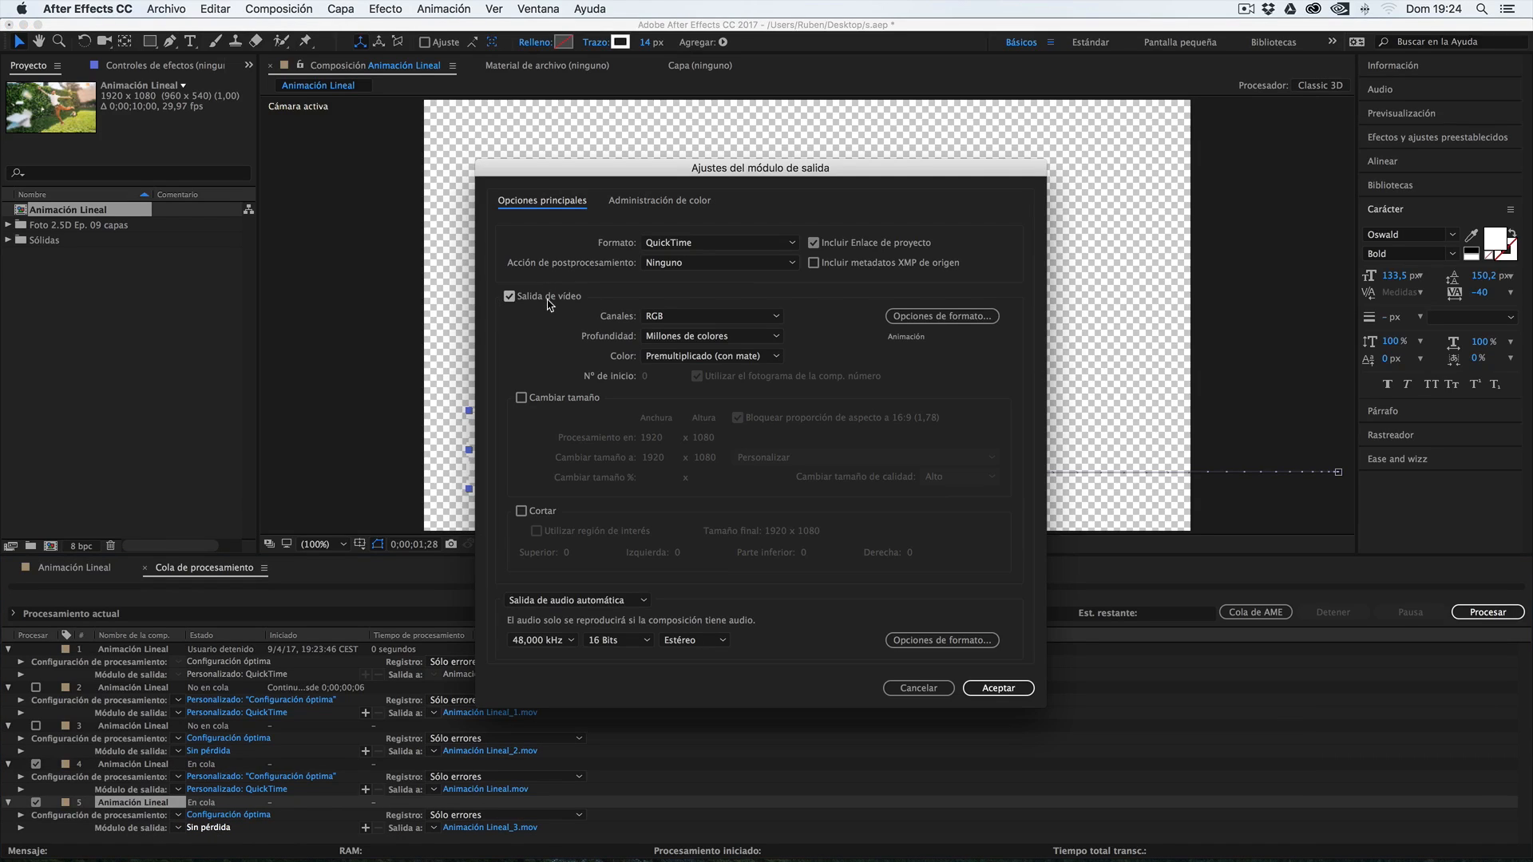
pyautogui.click(669, 323)
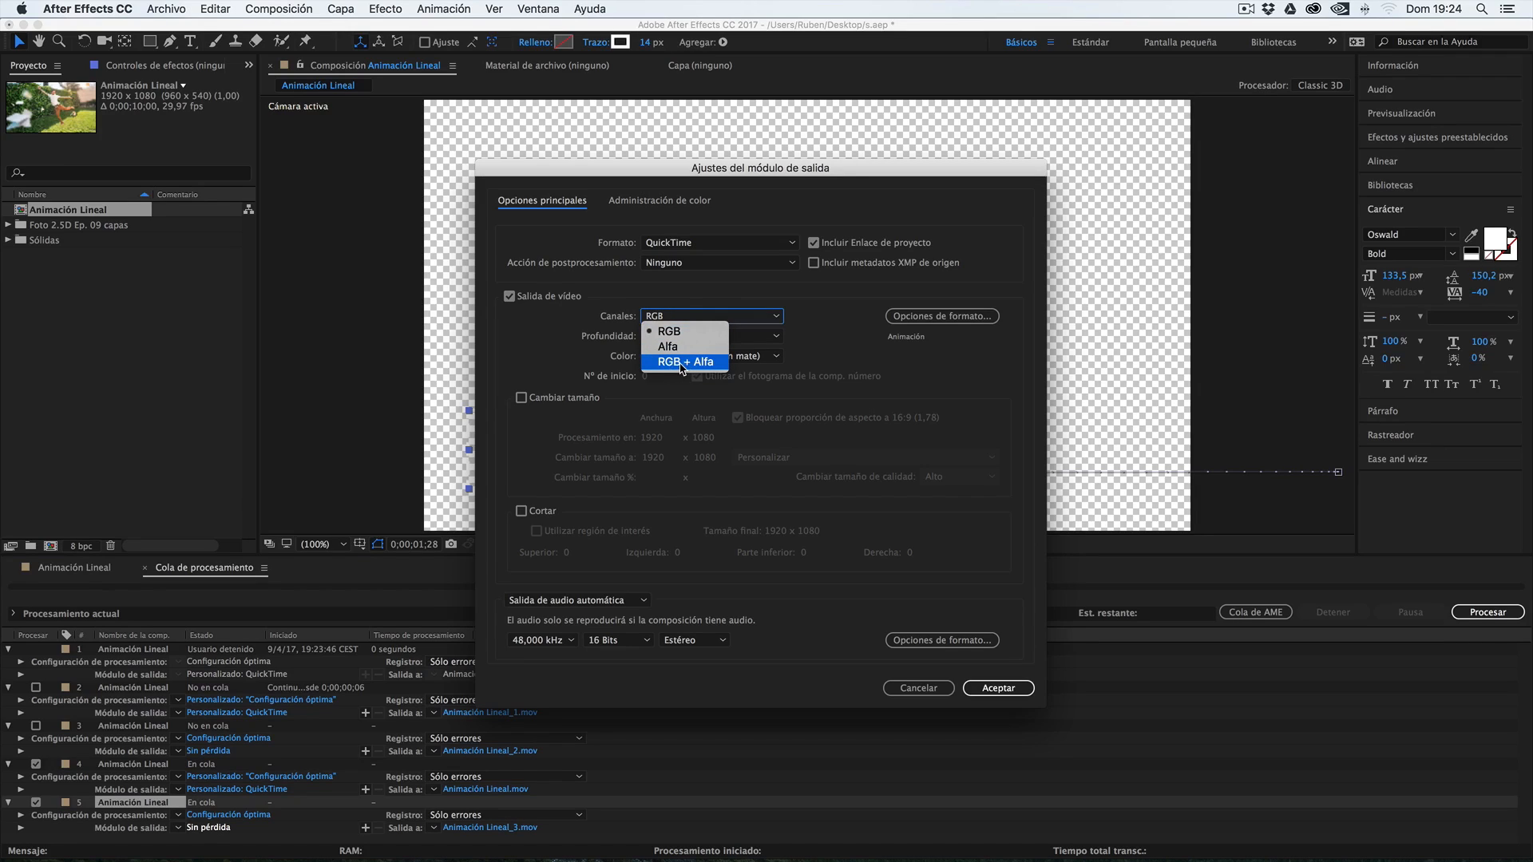
pyautogui.click(707, 362)
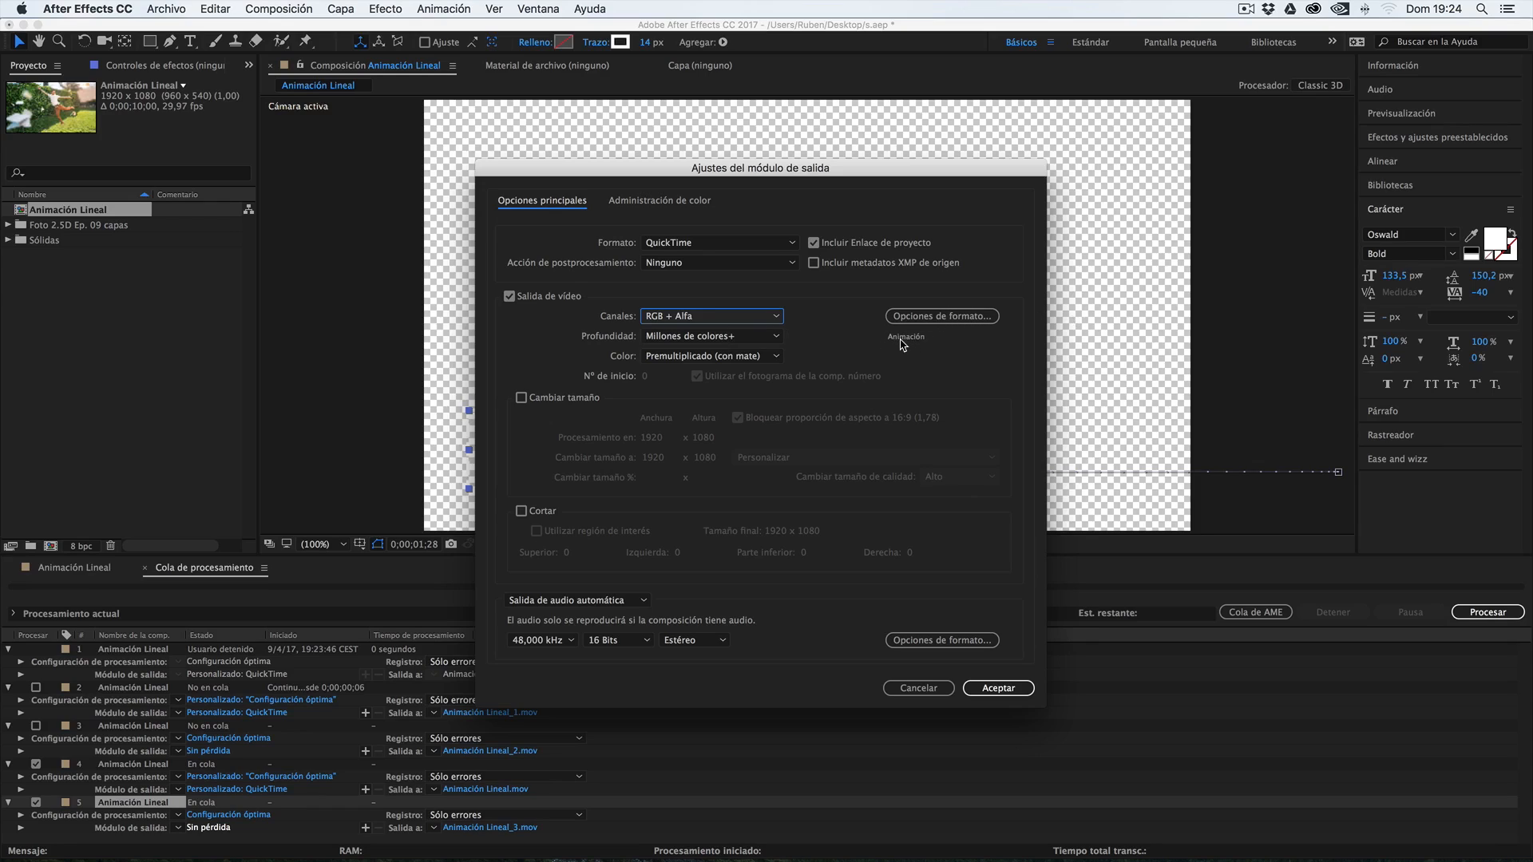
# Try the H.264 codec in the fifth item's QuickTime options, restore Animación and accept the output module settings
pyautogui.click(920, 320)
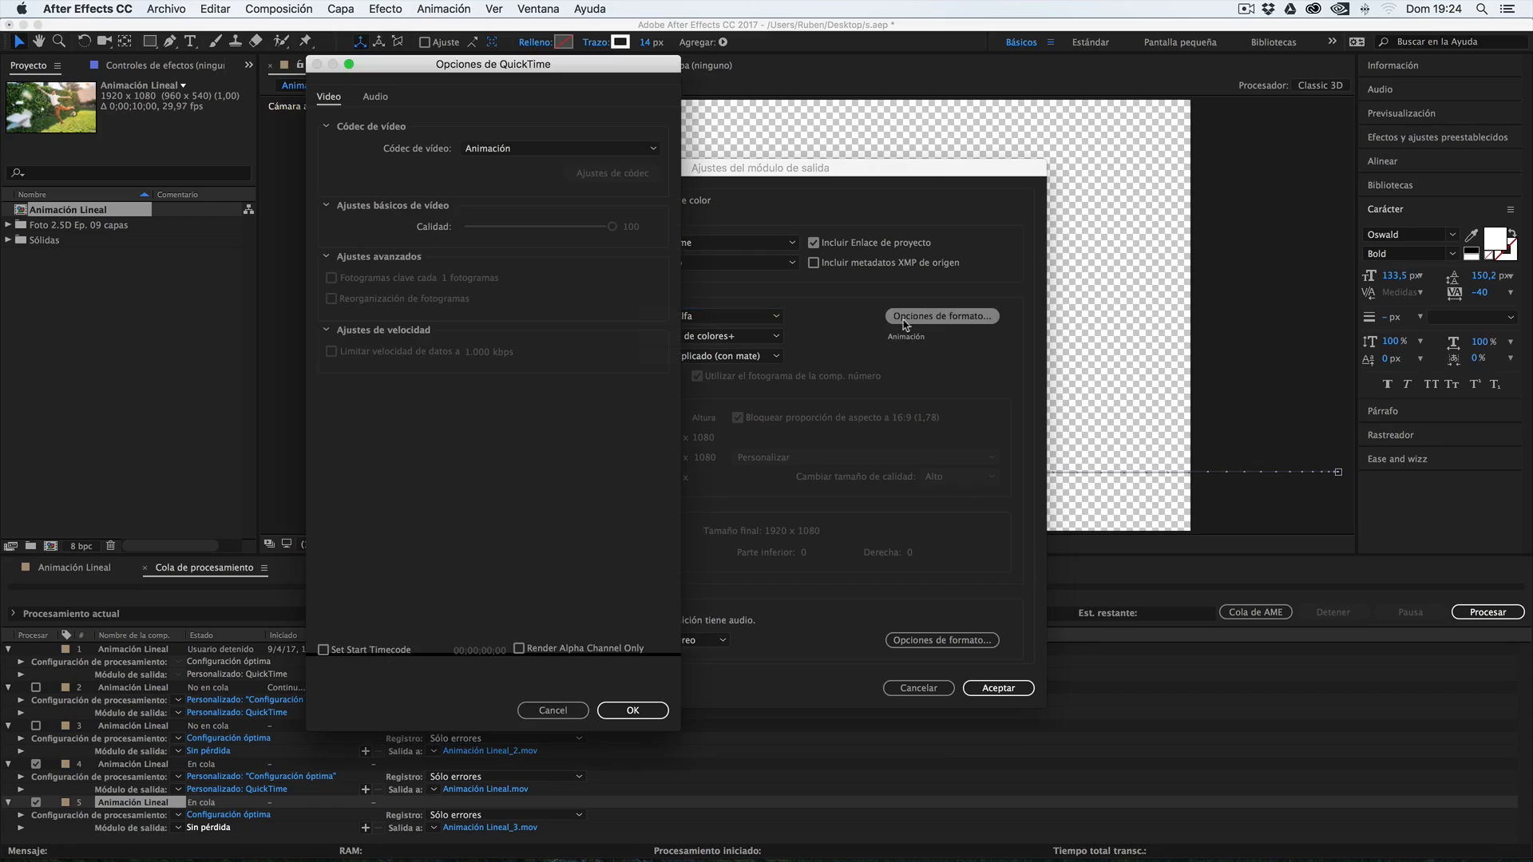
pyautogui.click(491, 149)
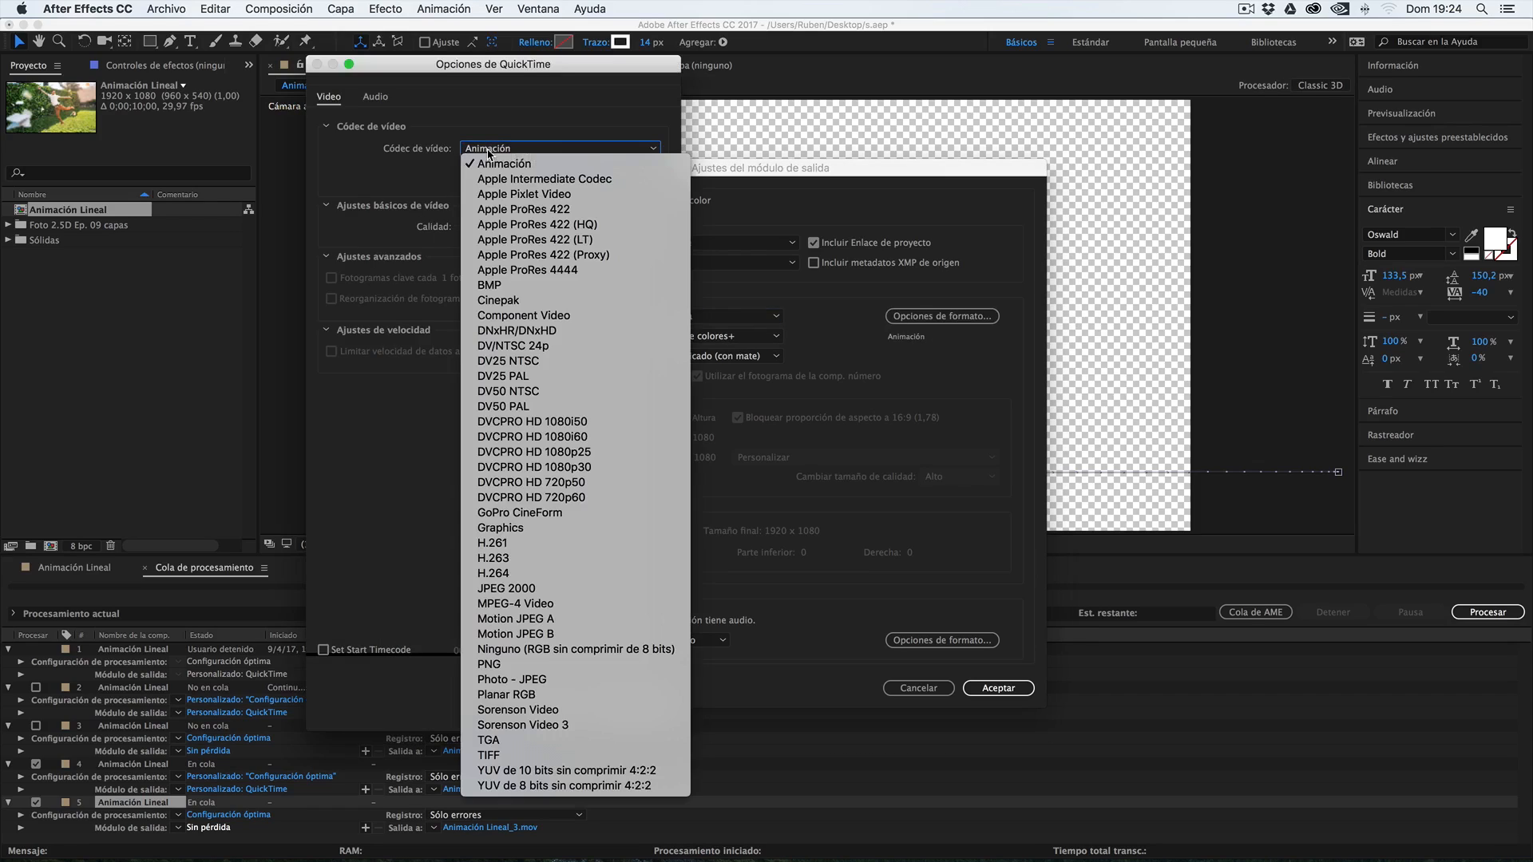
pyautogui.click(536, 573)
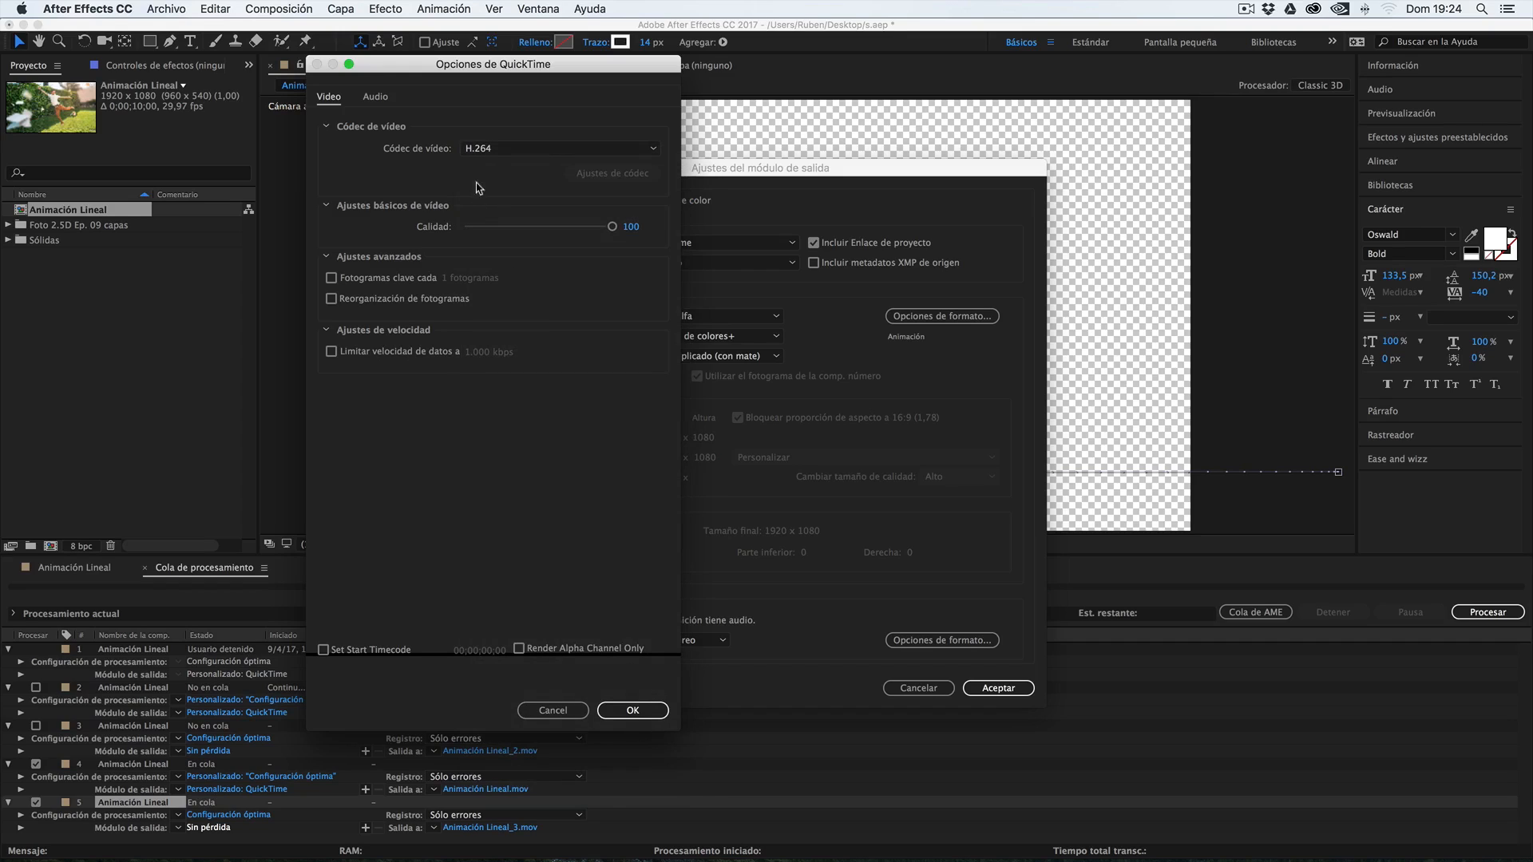
pyautogui.click(519, 148)
pyautogui.click(511, 152)
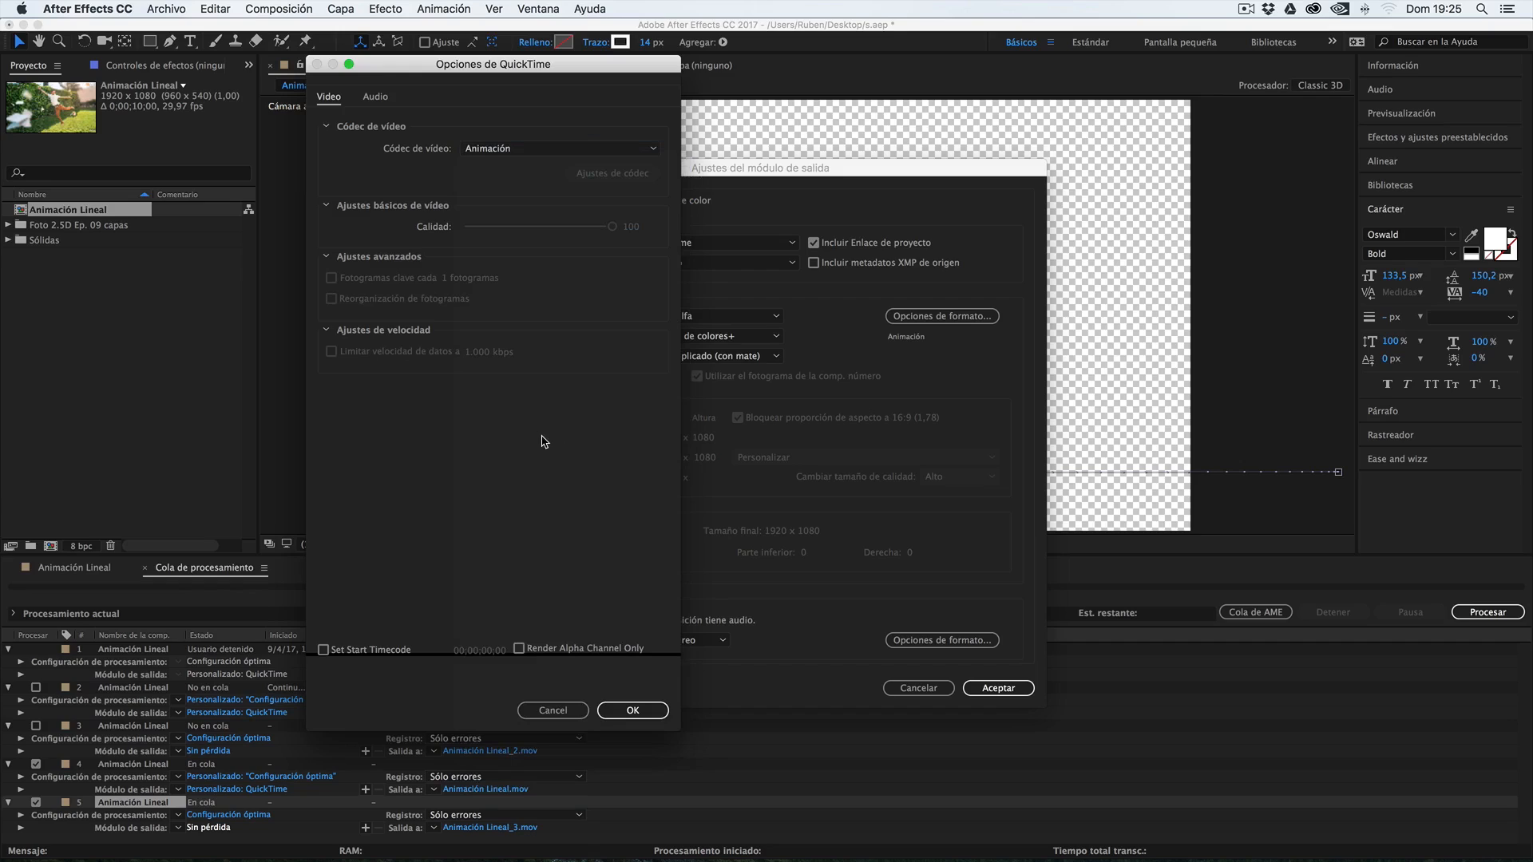
pyautogui.click(639, 709)
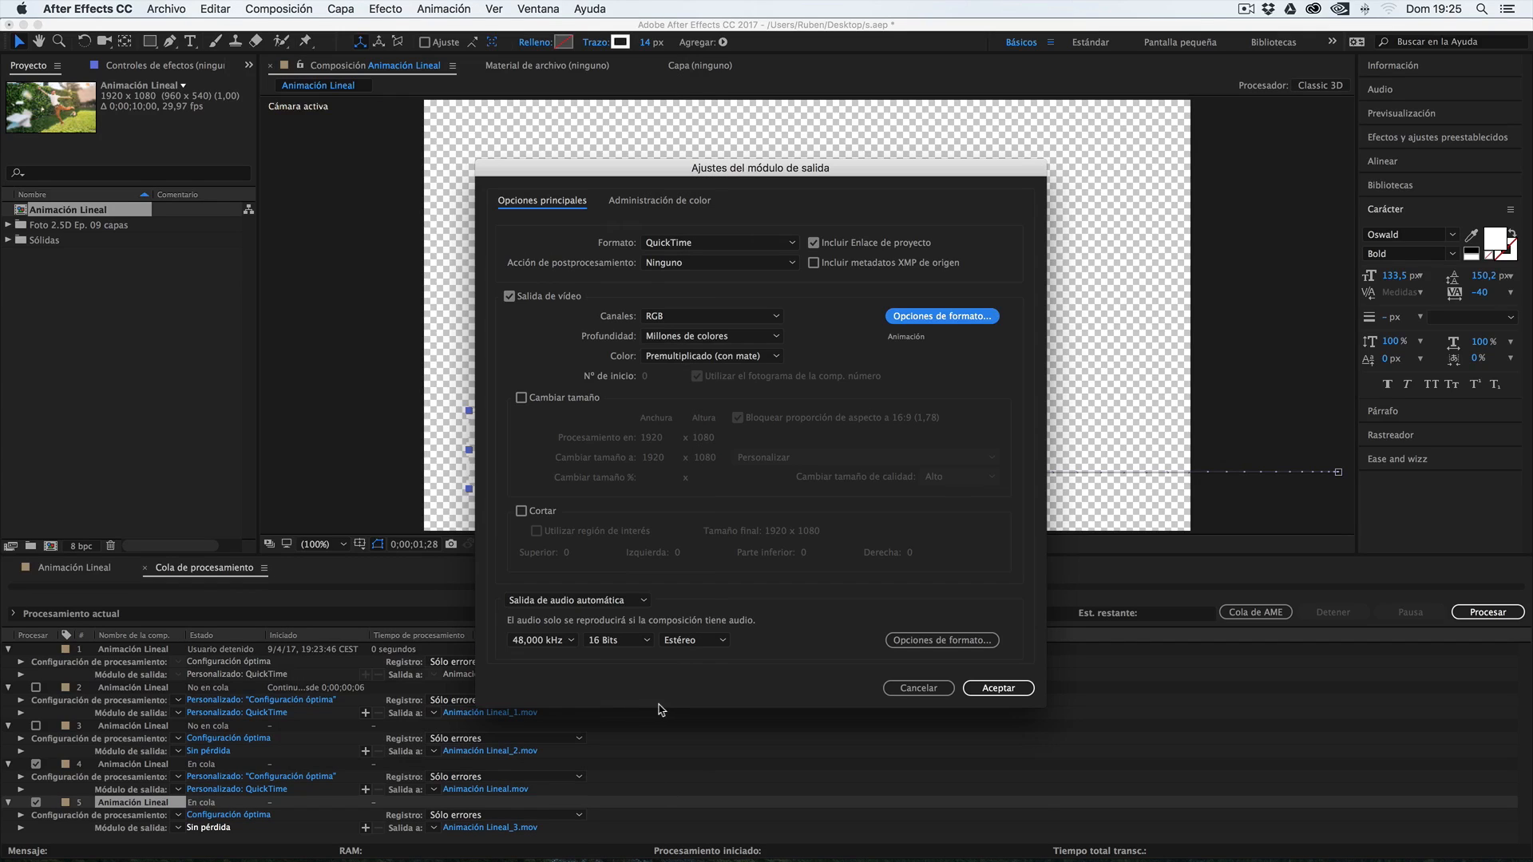
pyautogui.click(999, 688)
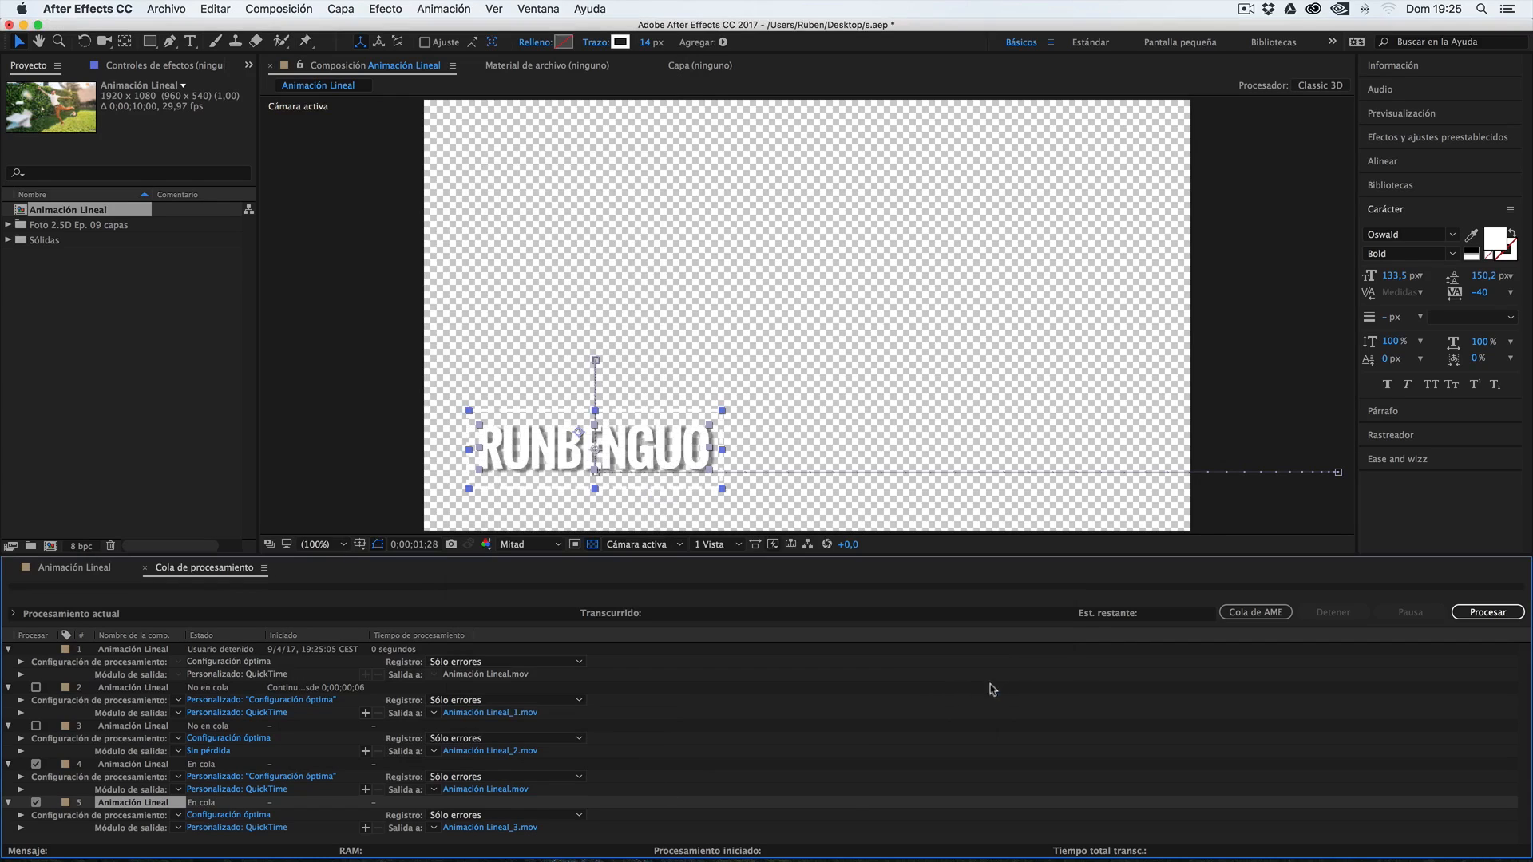
# Check the fourth and fifth Animación Lineal items in the render queue and start processing them
pyautogui.click(121, 792)
pyautogui.click(124, 802)
pyautogui.click(133, 766)
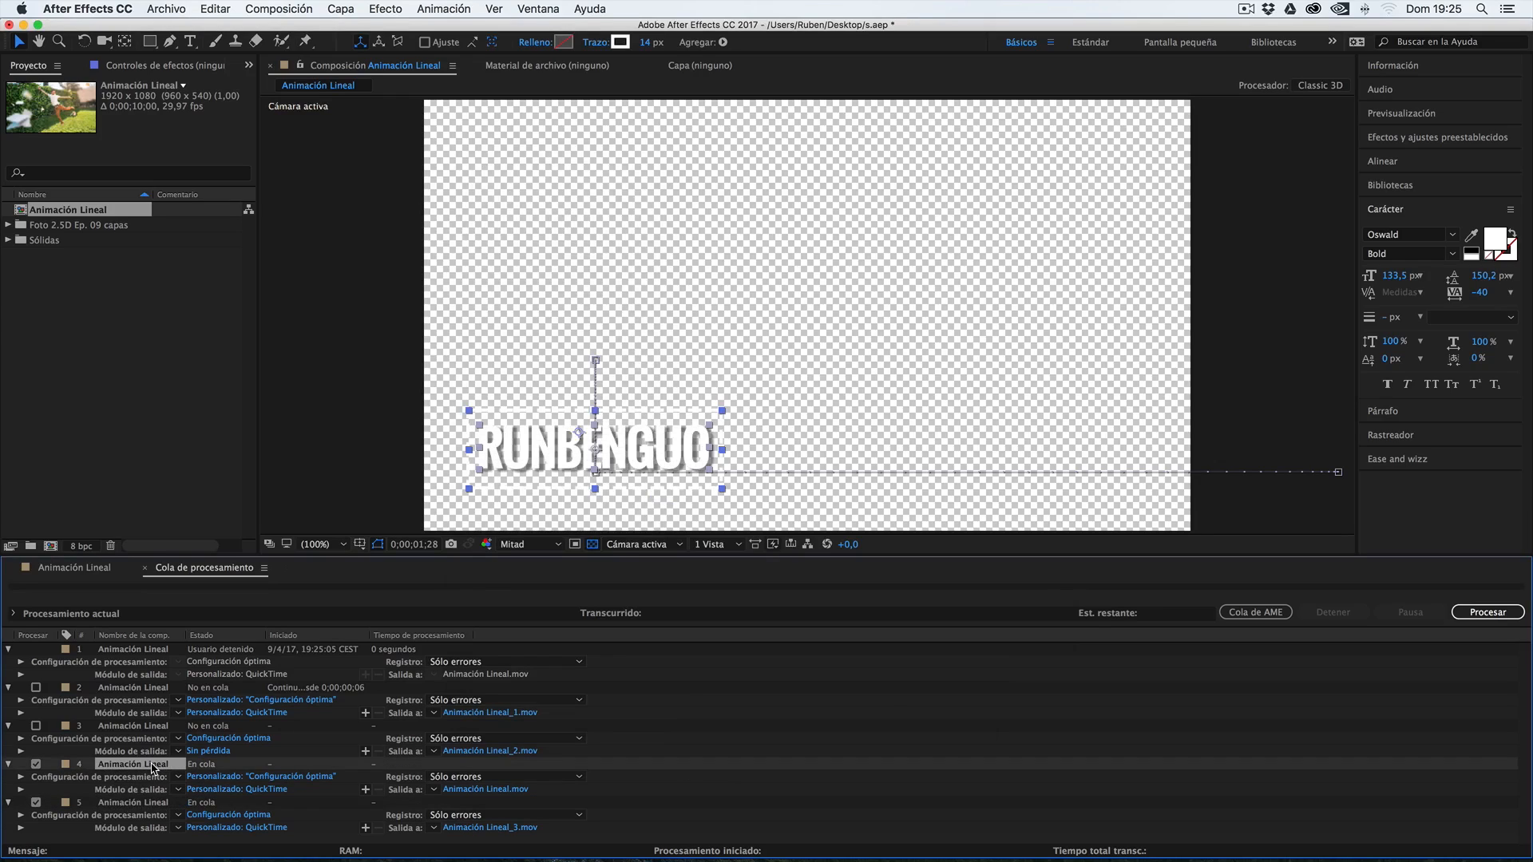
pyautogui.click(116, 805)
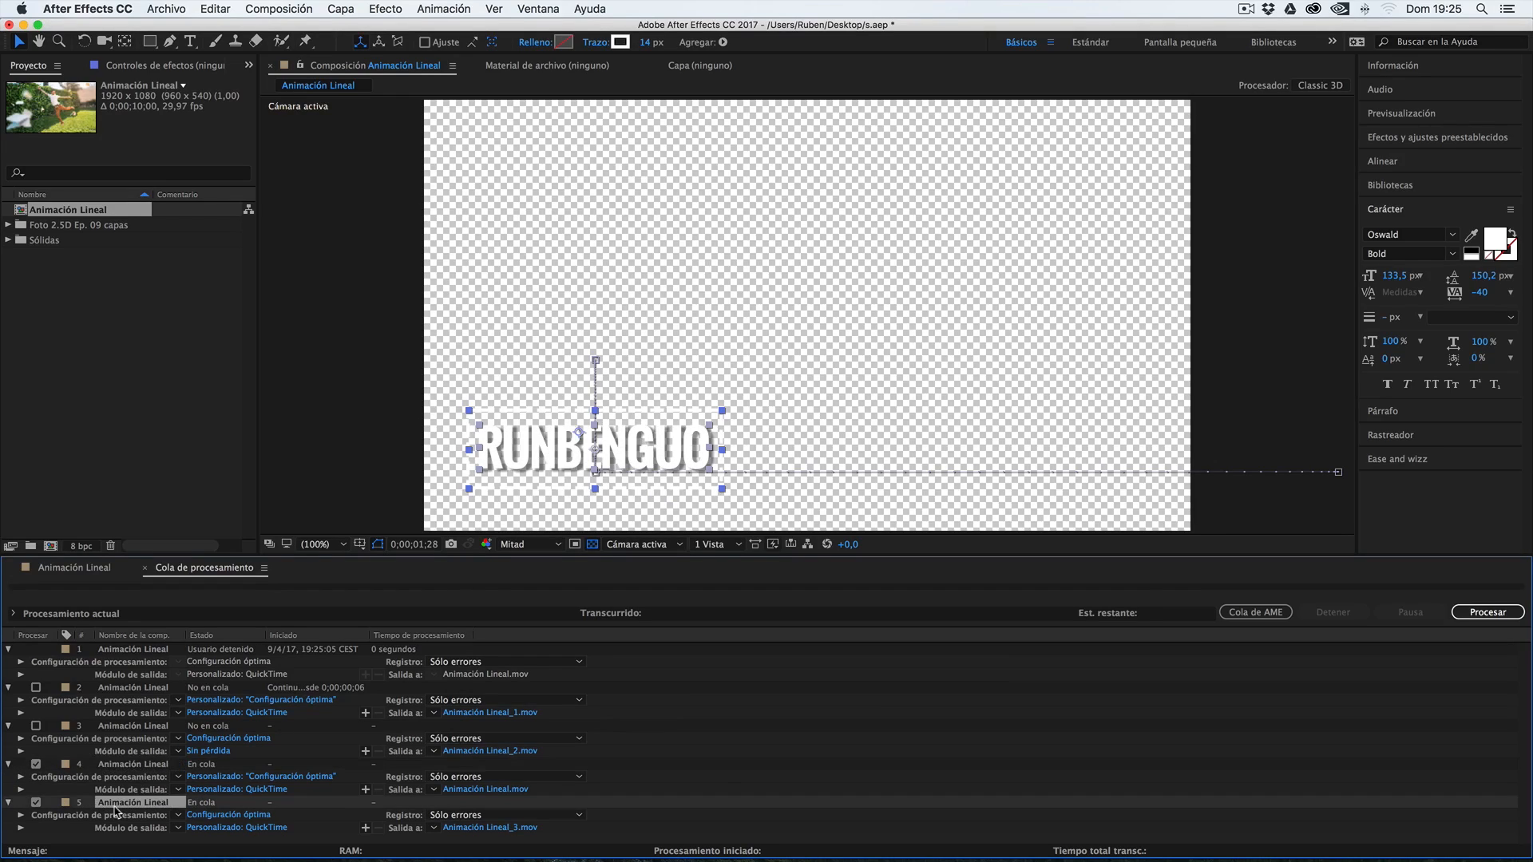
pyautogui.click(1494, 613)
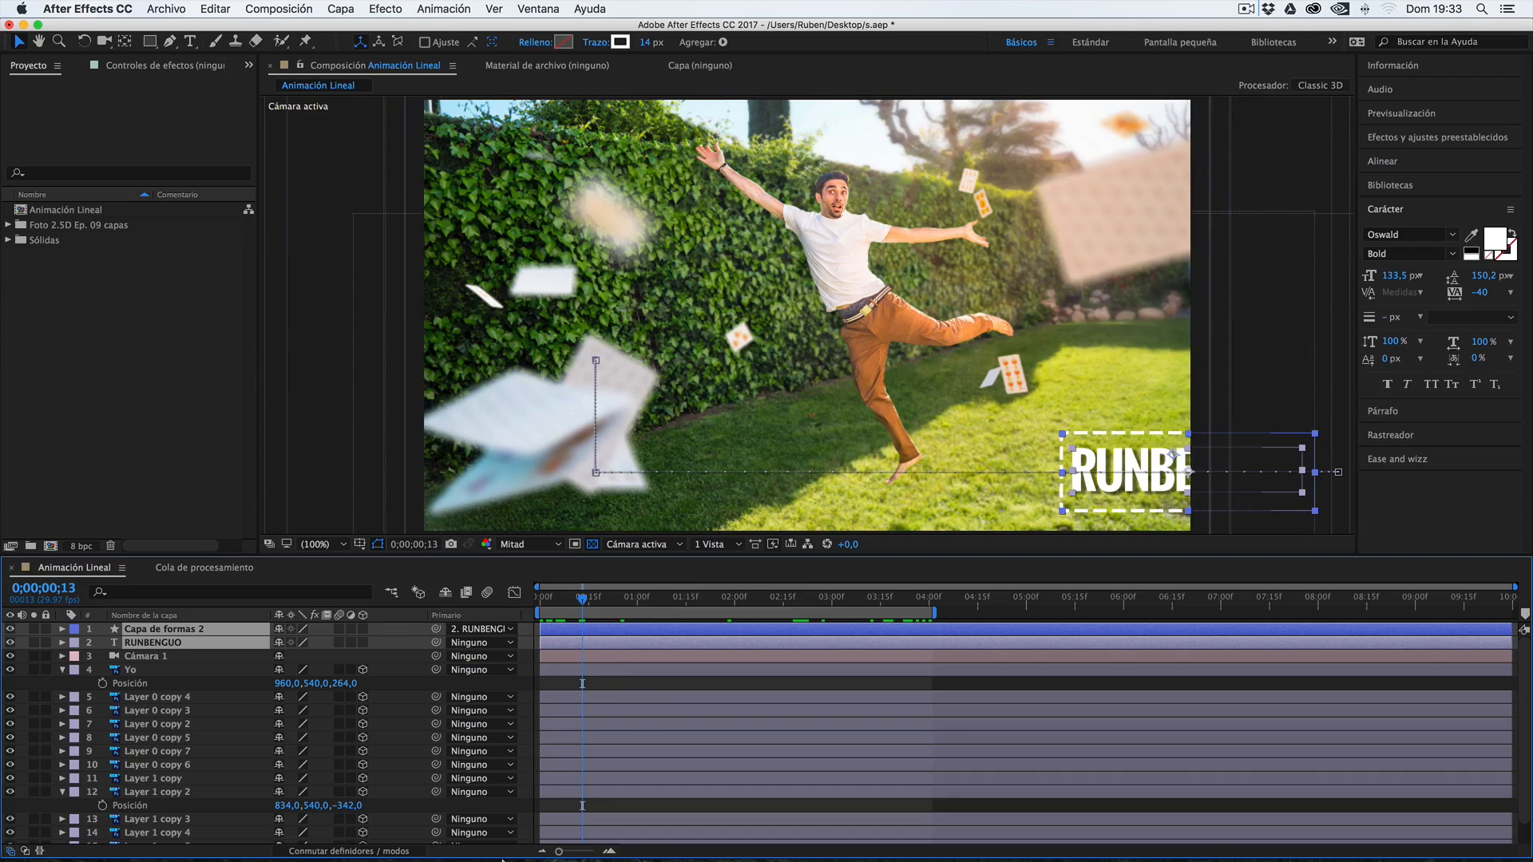
# Import Animación Lineal_4.mov and Animación Lineal_5.mov from Finder's Escritorio folder into the After Effects project and select Animación Lineal_4.mov
pyautogui.click(345, 831)
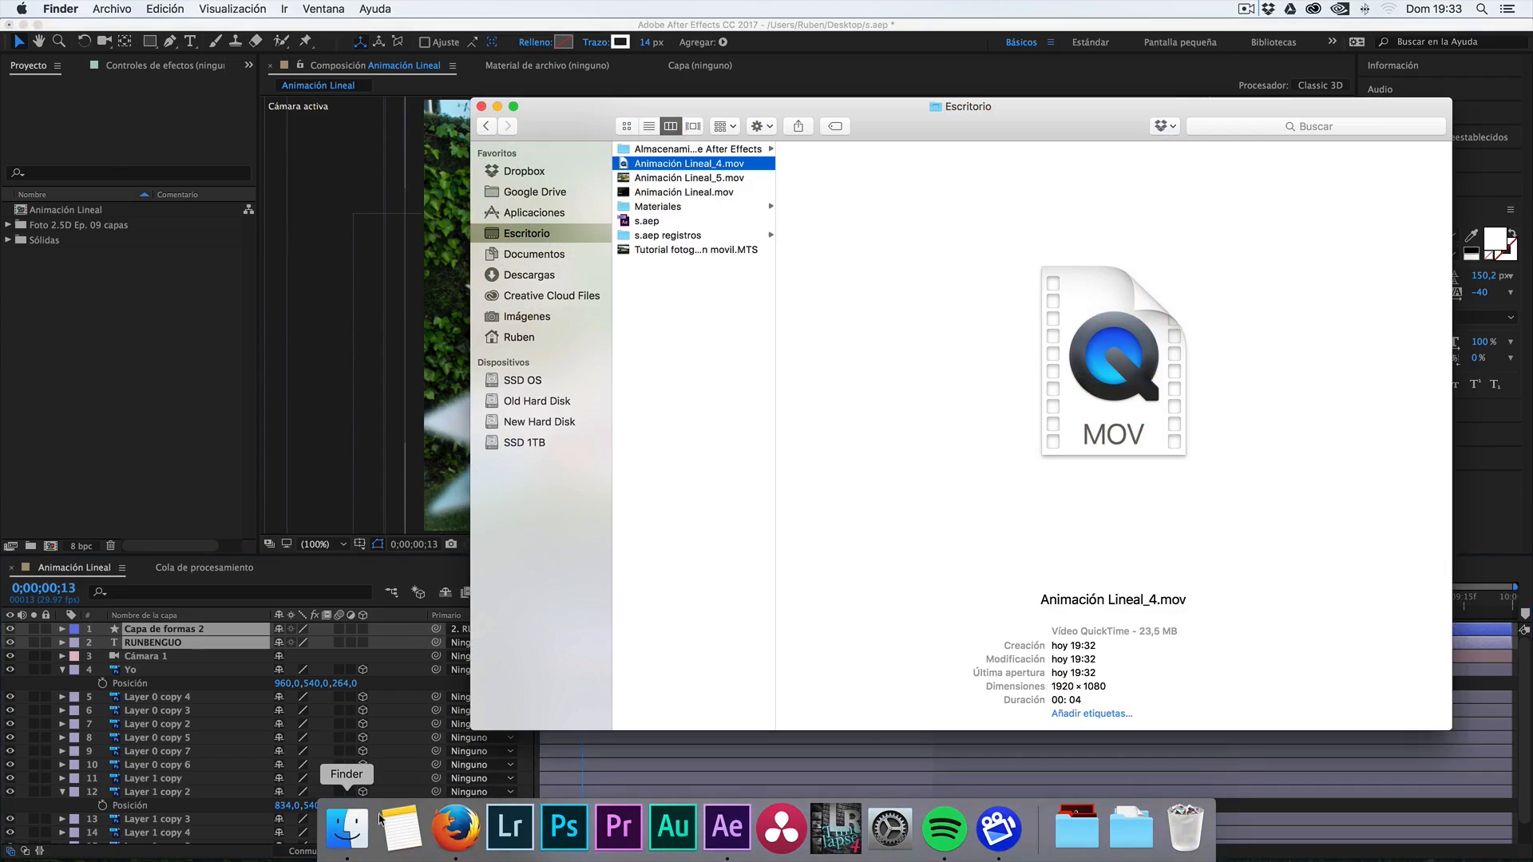
pyautogui.keyDown('super'); pyautogui.click(669, 178); pyautogui.keyUp('super')
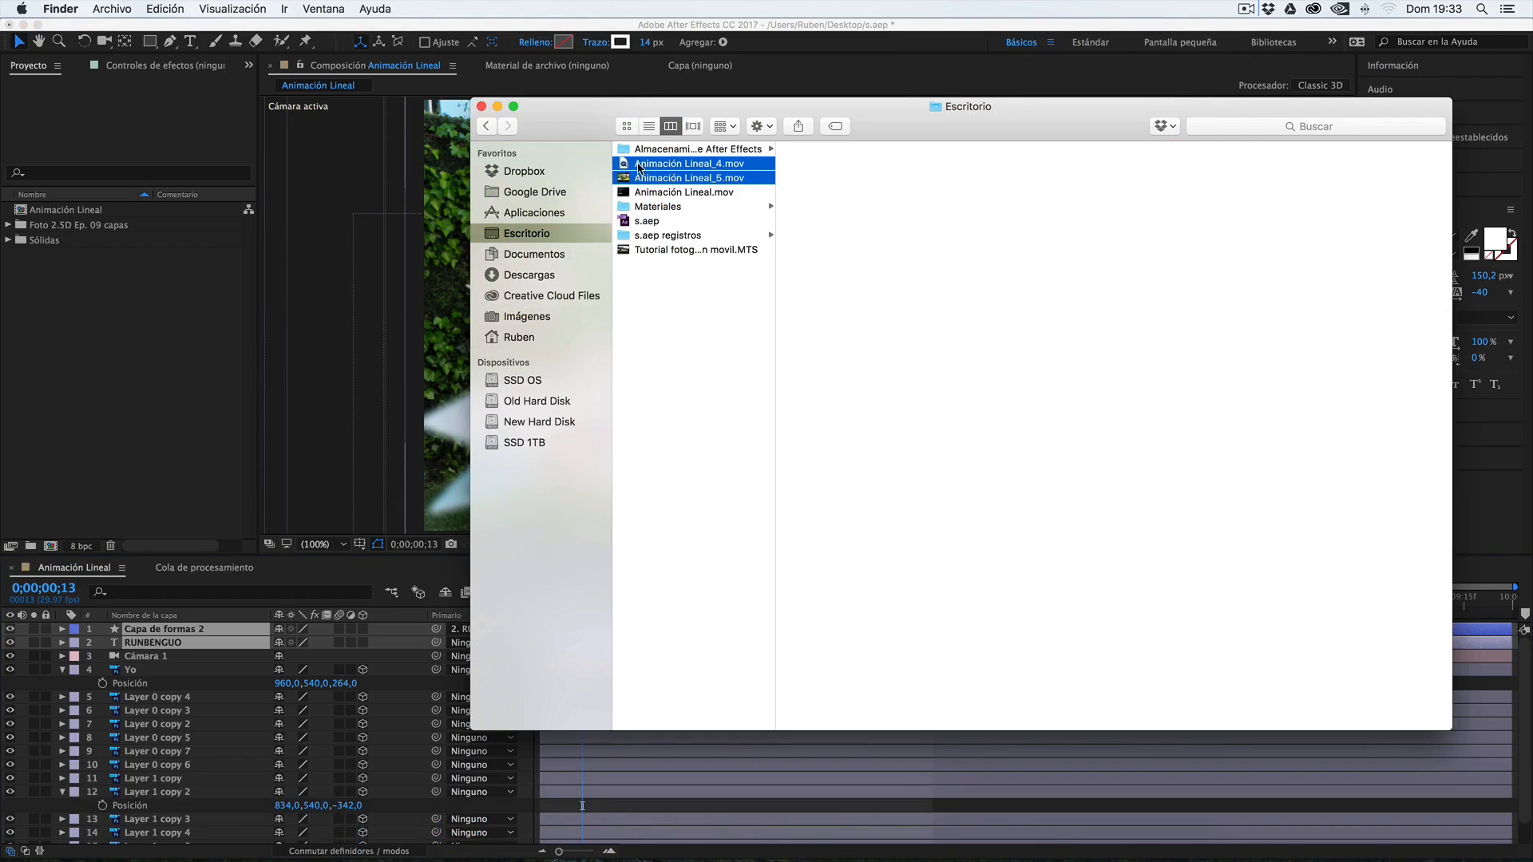
pyautogui.moveTo(643, 167); pyautogui.dragTo(186, 342)
pyautogui.moveTo(164, 356); pyautogui.dragTo(164, 356)
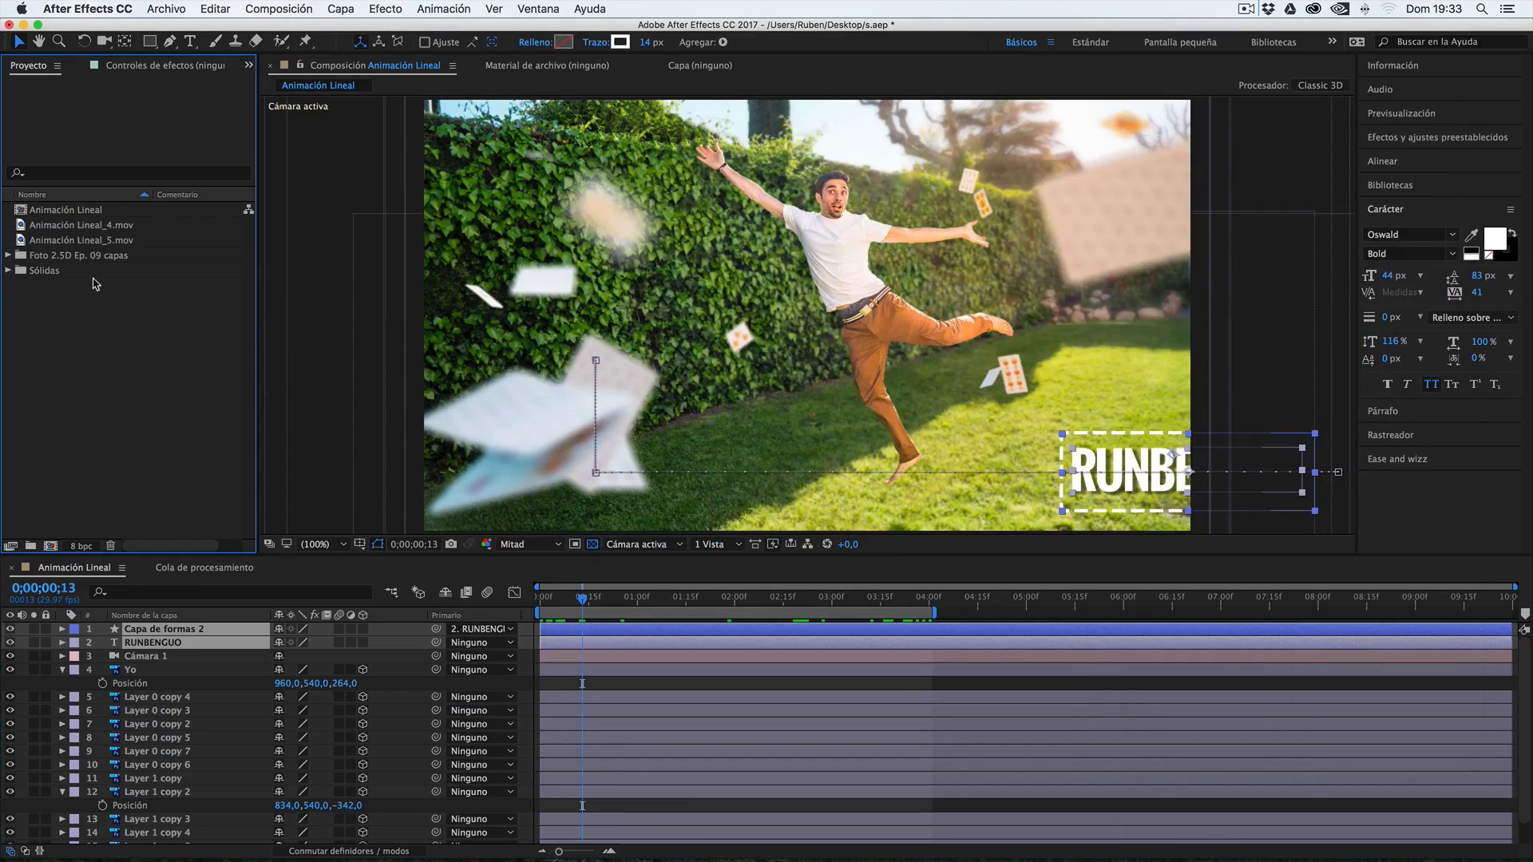
pyautogui.click(64, 230)
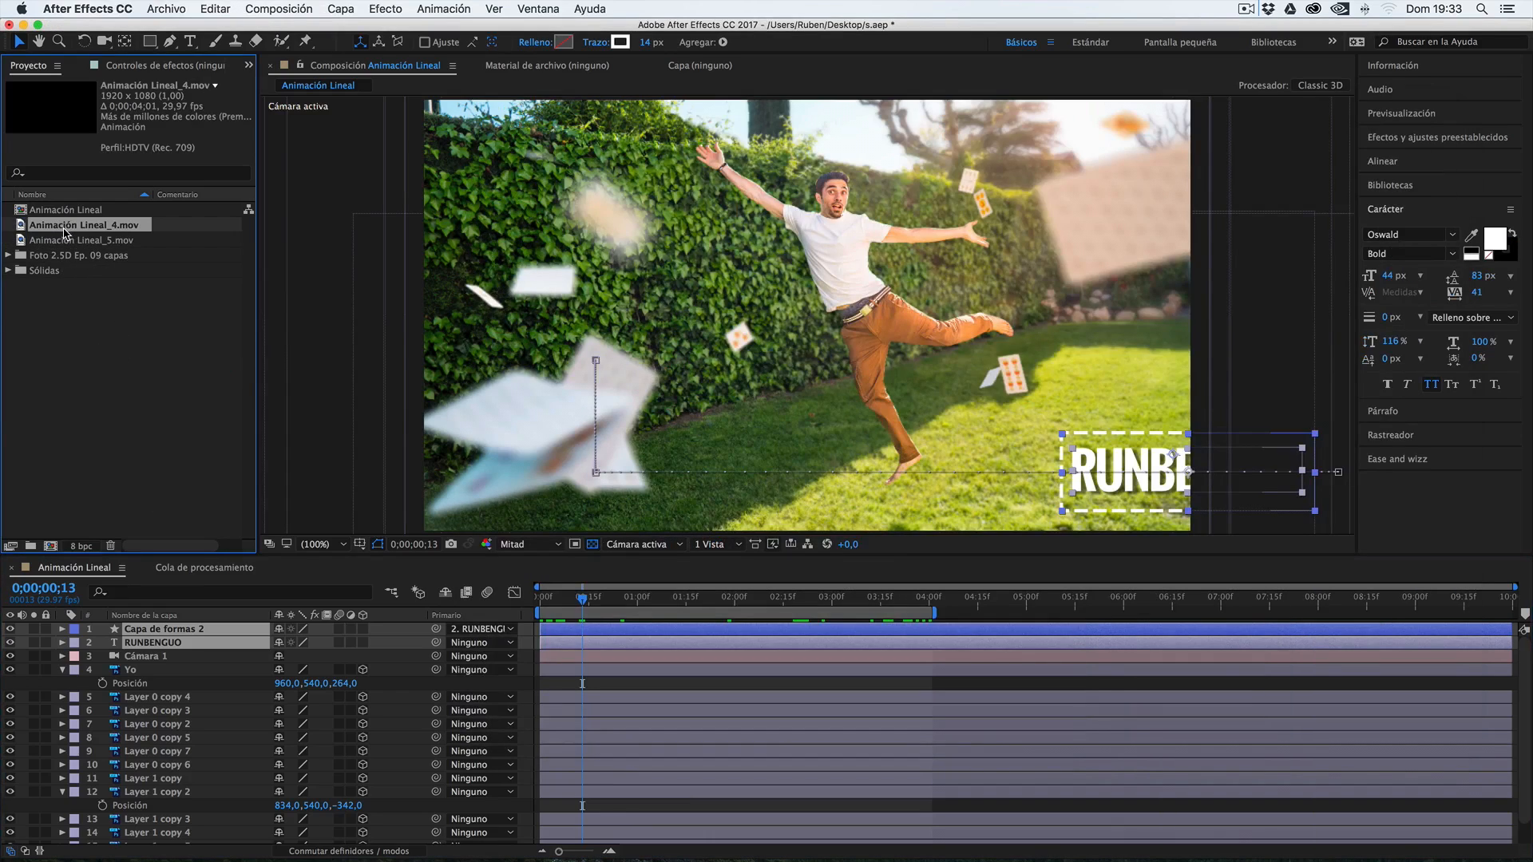
# Create a new composition from Animación Lineal_4.mov and preview the rendered title over transparency
pyautogui.moveTo(33, 230); pyautogui.dragTo(51, 549)
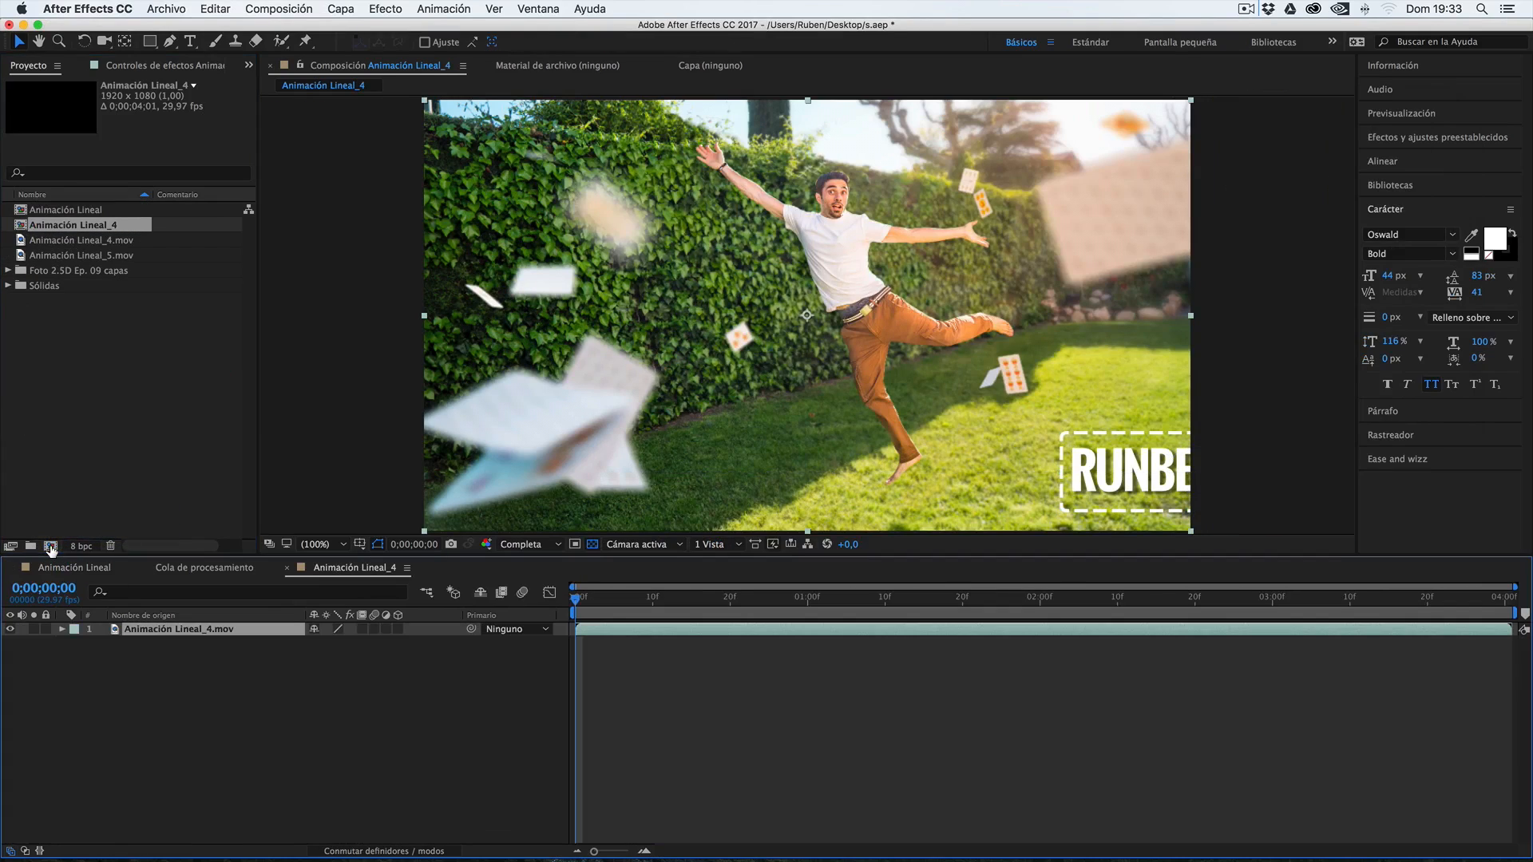
pyautogui.click(643, 610)
pyautogui.press('space')
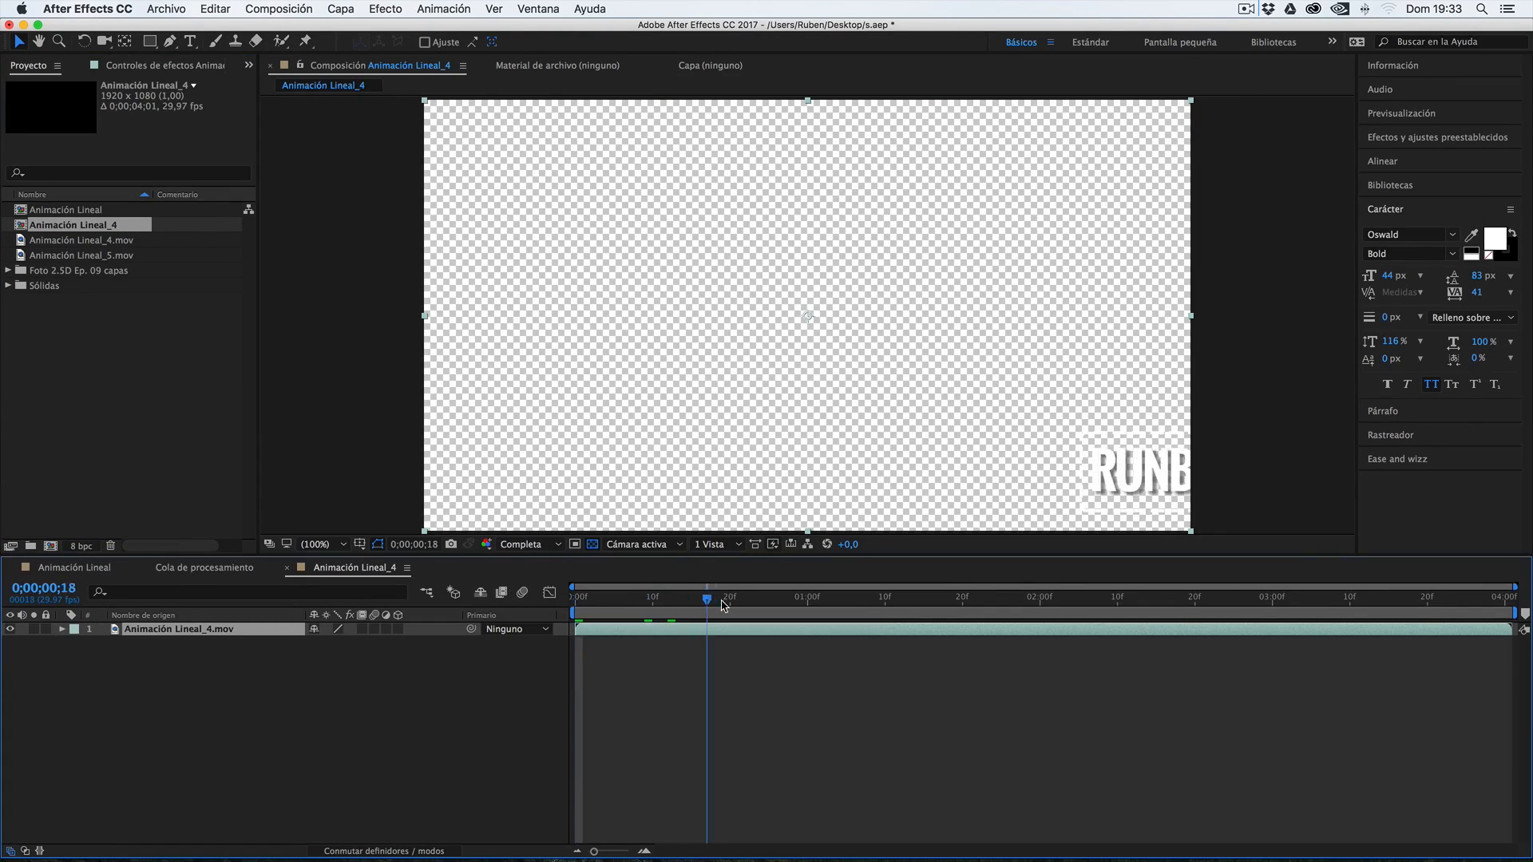
# Add a new solid to the Animación Lineal_4 composition and place it beneath the Animación Lineal_4.mov layer
pyautogui.rightClick(139, 692)
pyautogui.moveTo(198, 703)
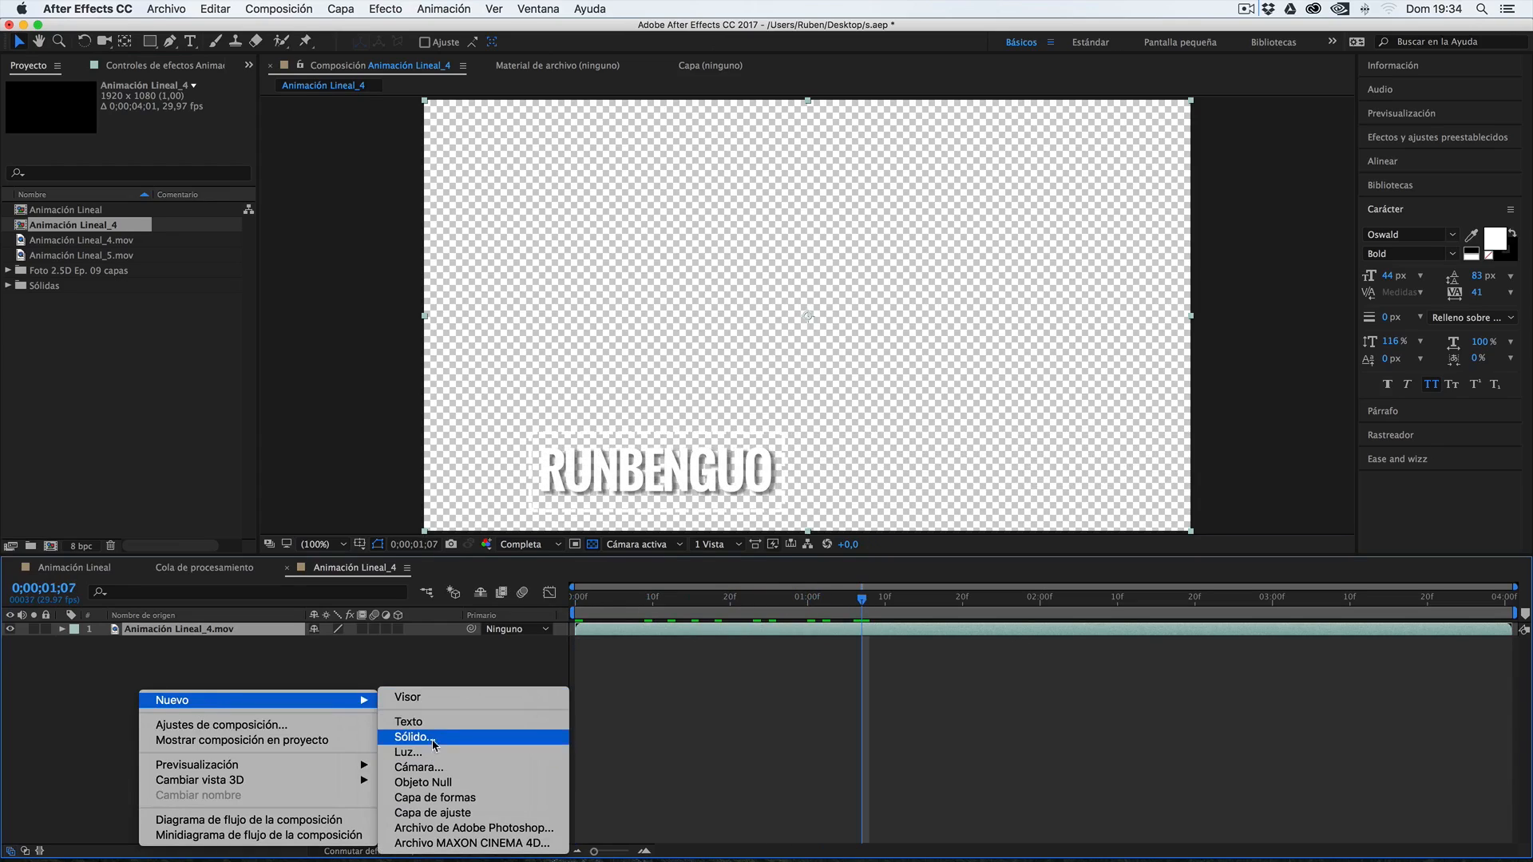
pyautogui.click(431, 737)
pyautogui.press('Return')
pyautogui.moveTo(198, 627); pyautogui.dragTo(192, 669)
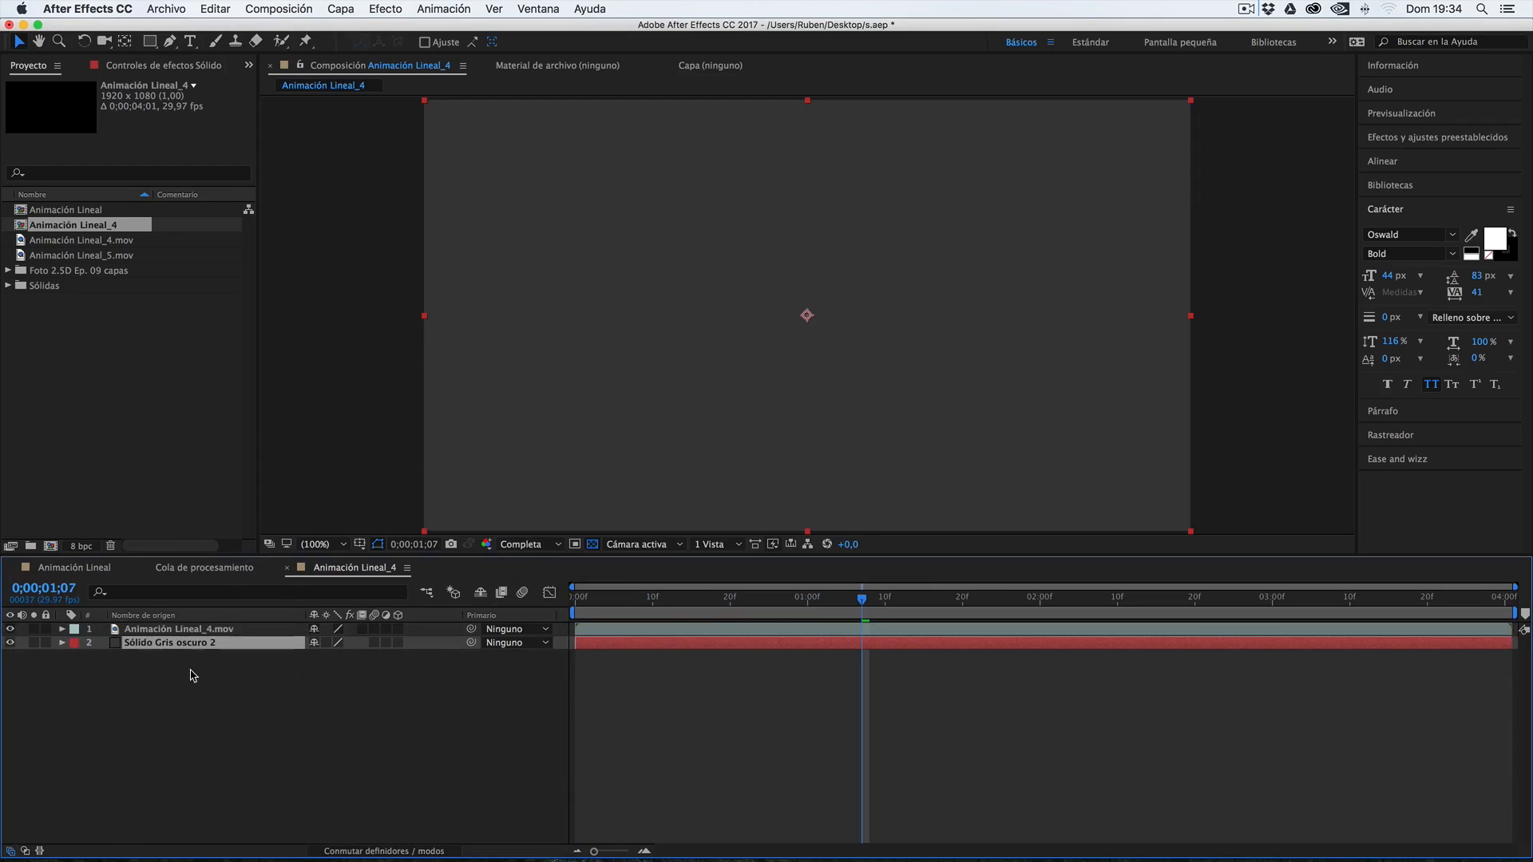
# Play and scrub the Animación Lineal_4 composition to check the title's transparency over the solid
pyautogui.click(769, 610)
pyautogui.press('space')
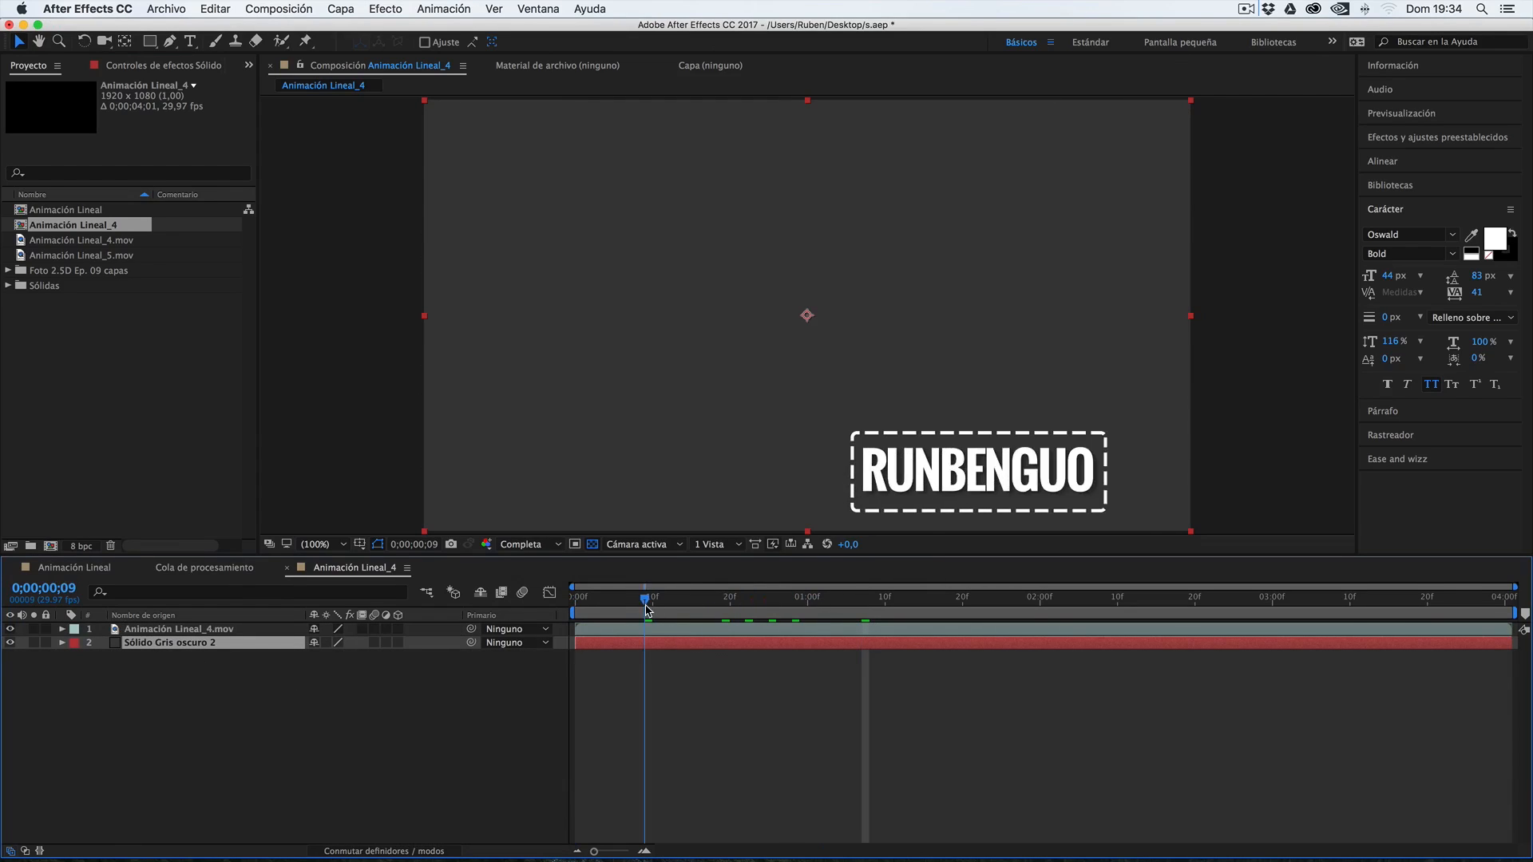
pyautogui.moveTo(851, 605); pyautogui.dragTo(892, 602)
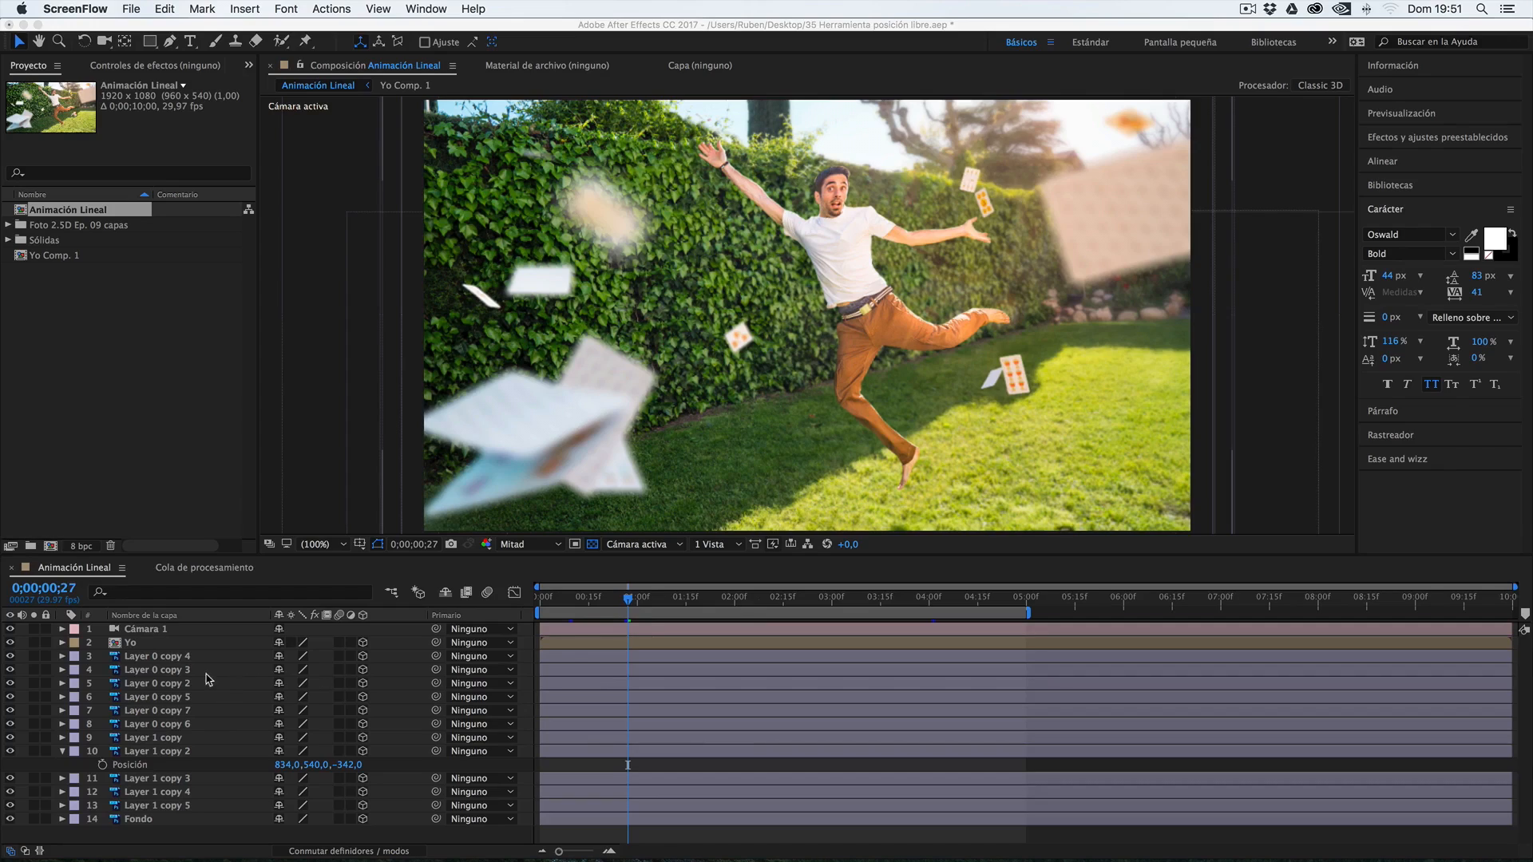
# Scrub and preview the Animación Lineal composition to examine the movement of the Yo layer
pyautogui.click(627, 600)
pyautogui.moveTo(627, 601); pyautogui.dragTo(999, 599)
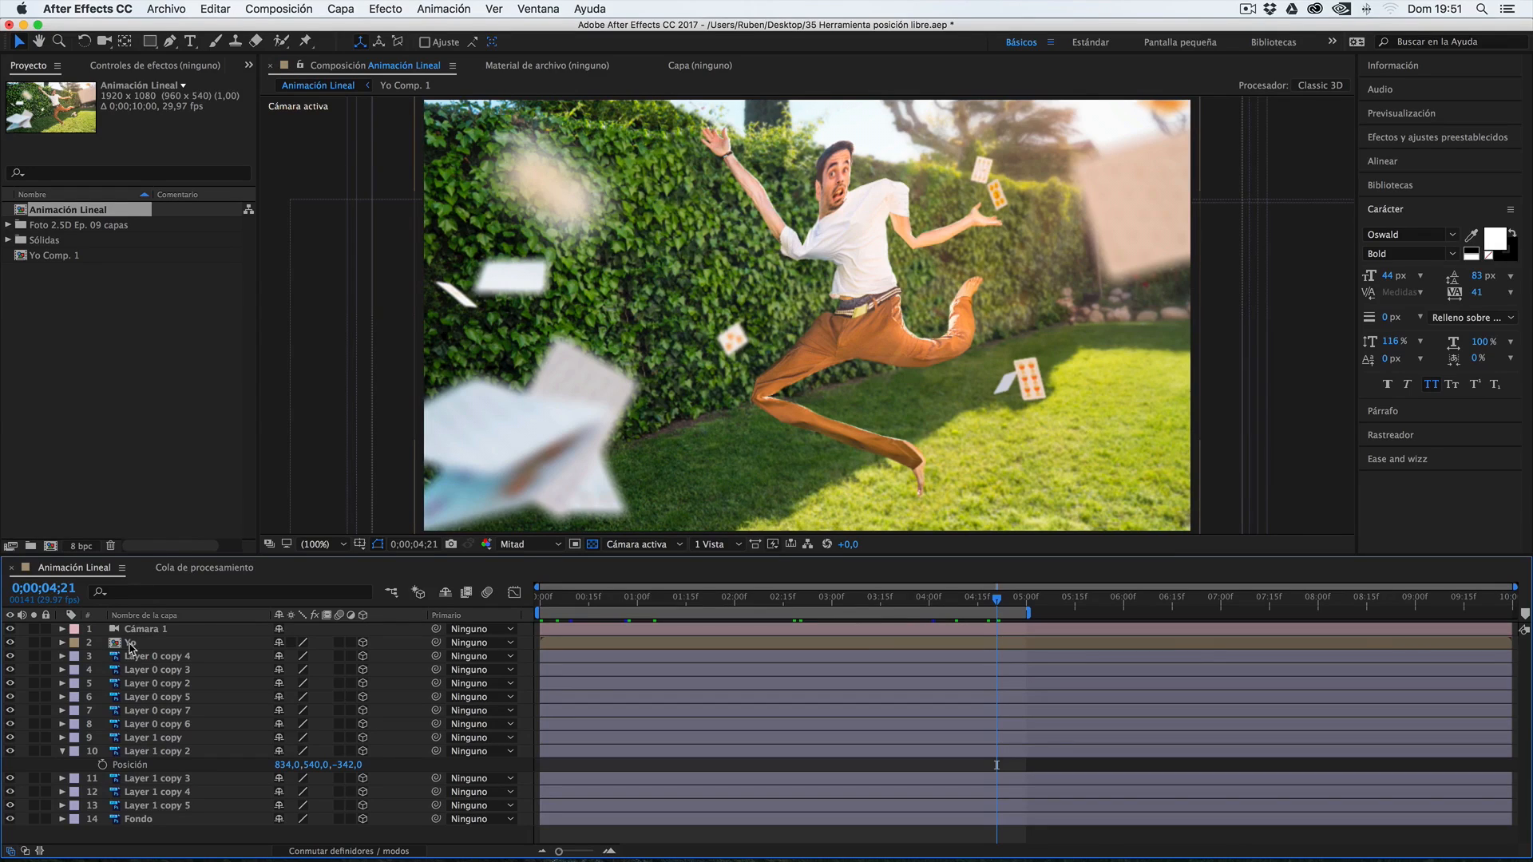
pyautogui.click(647, 598)
pyautogui.click(878, 600)
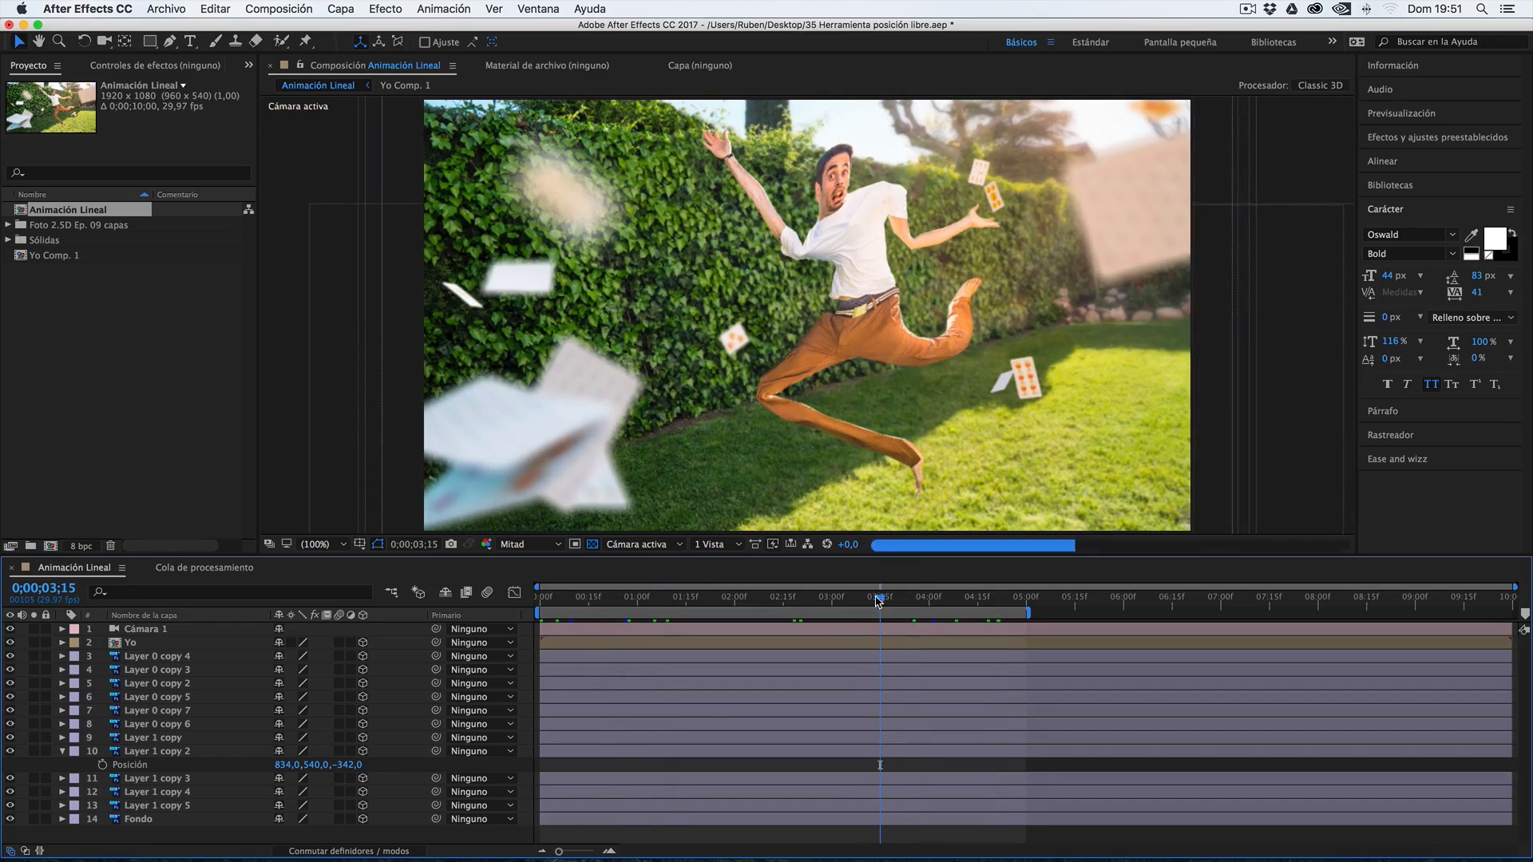
pyautogui.moveTo(877, 599); pyautogui.dragTo(653, 604)
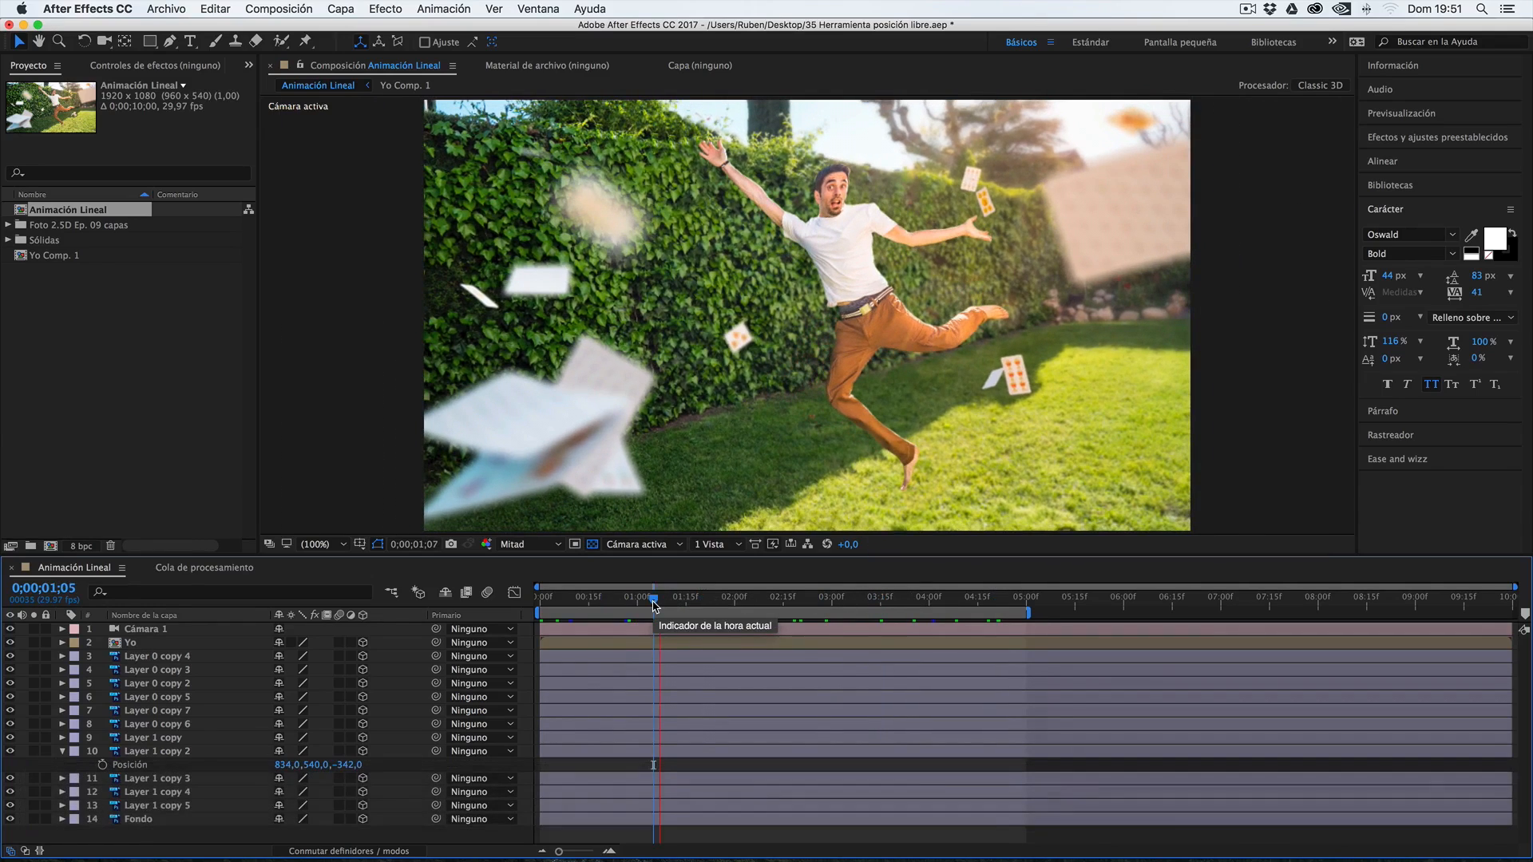
pyautogui.moveTo(666, 604); pyautogui.dragTo(704, 602)
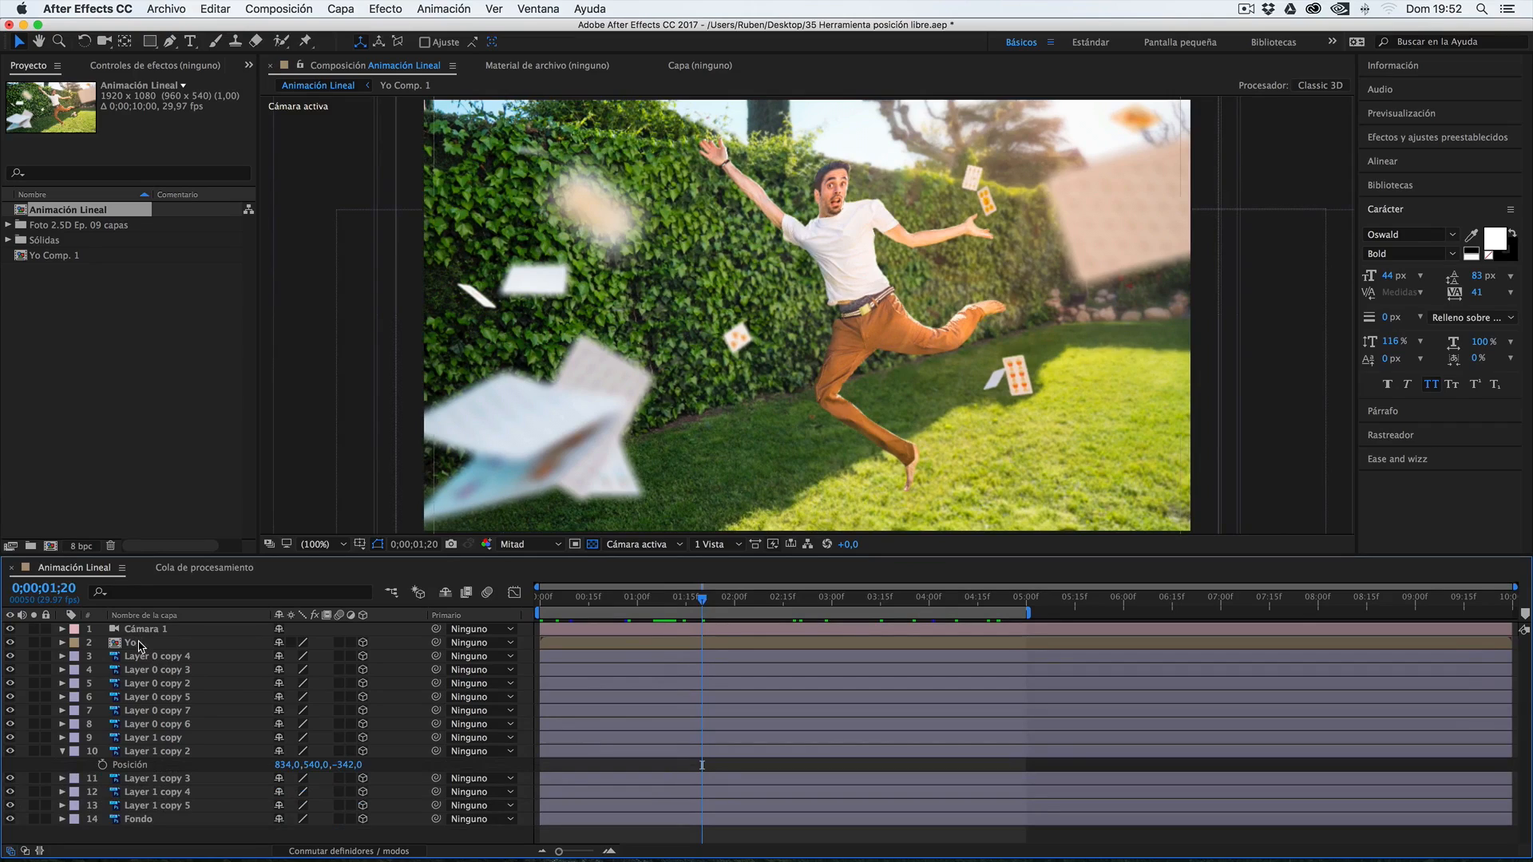
pyautogui.click(134, 644)
pyautogui.click(156, 657)
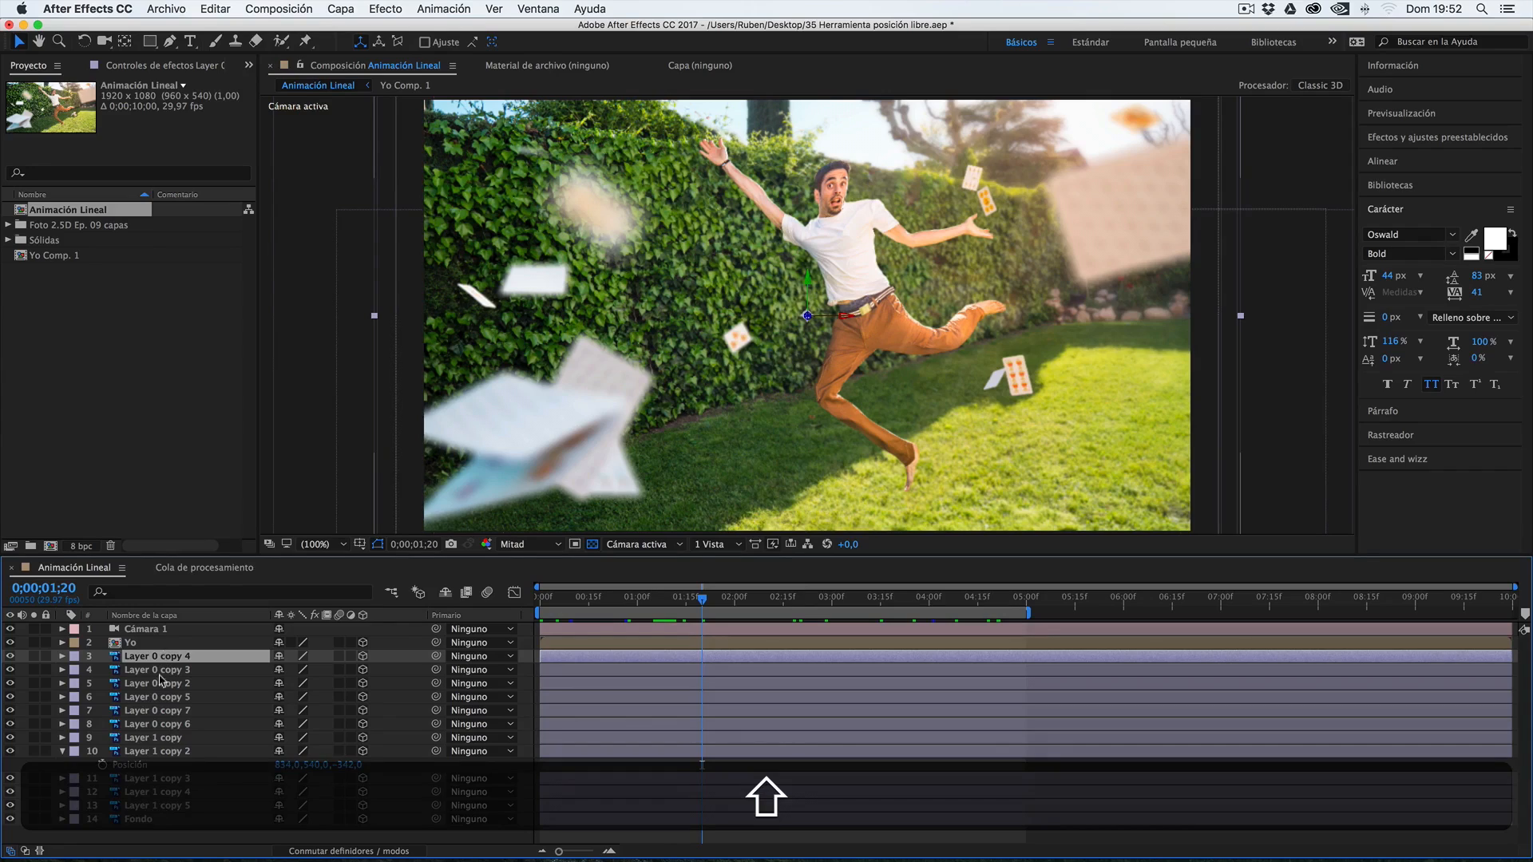
pyautogui.keyDown('shift'); pyautogui.click(157, 808); pyautogui.keyUp('shift')
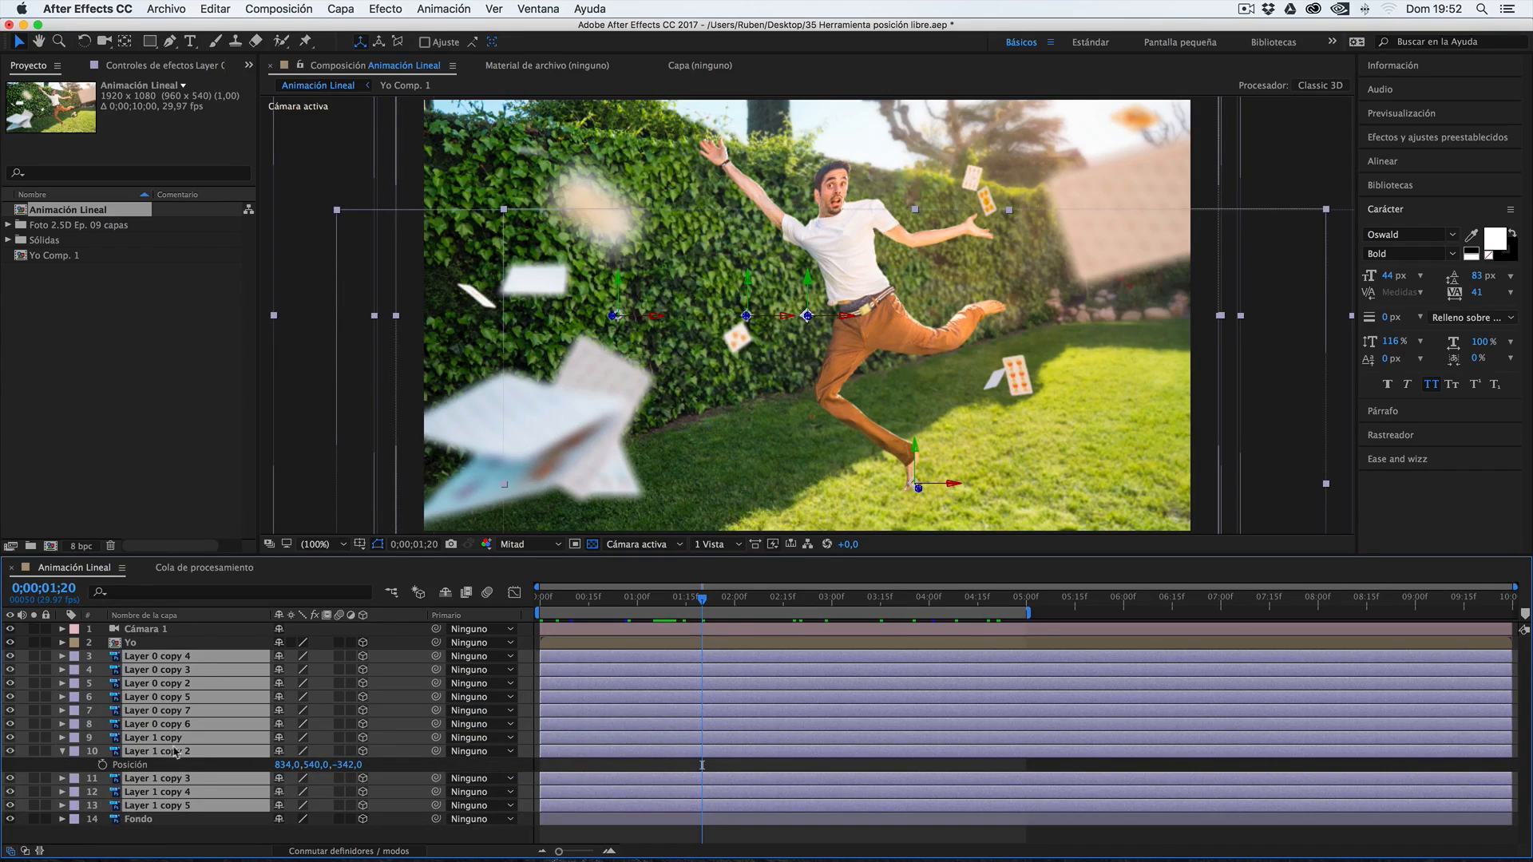
pyautogui.rightClick(220, 746)
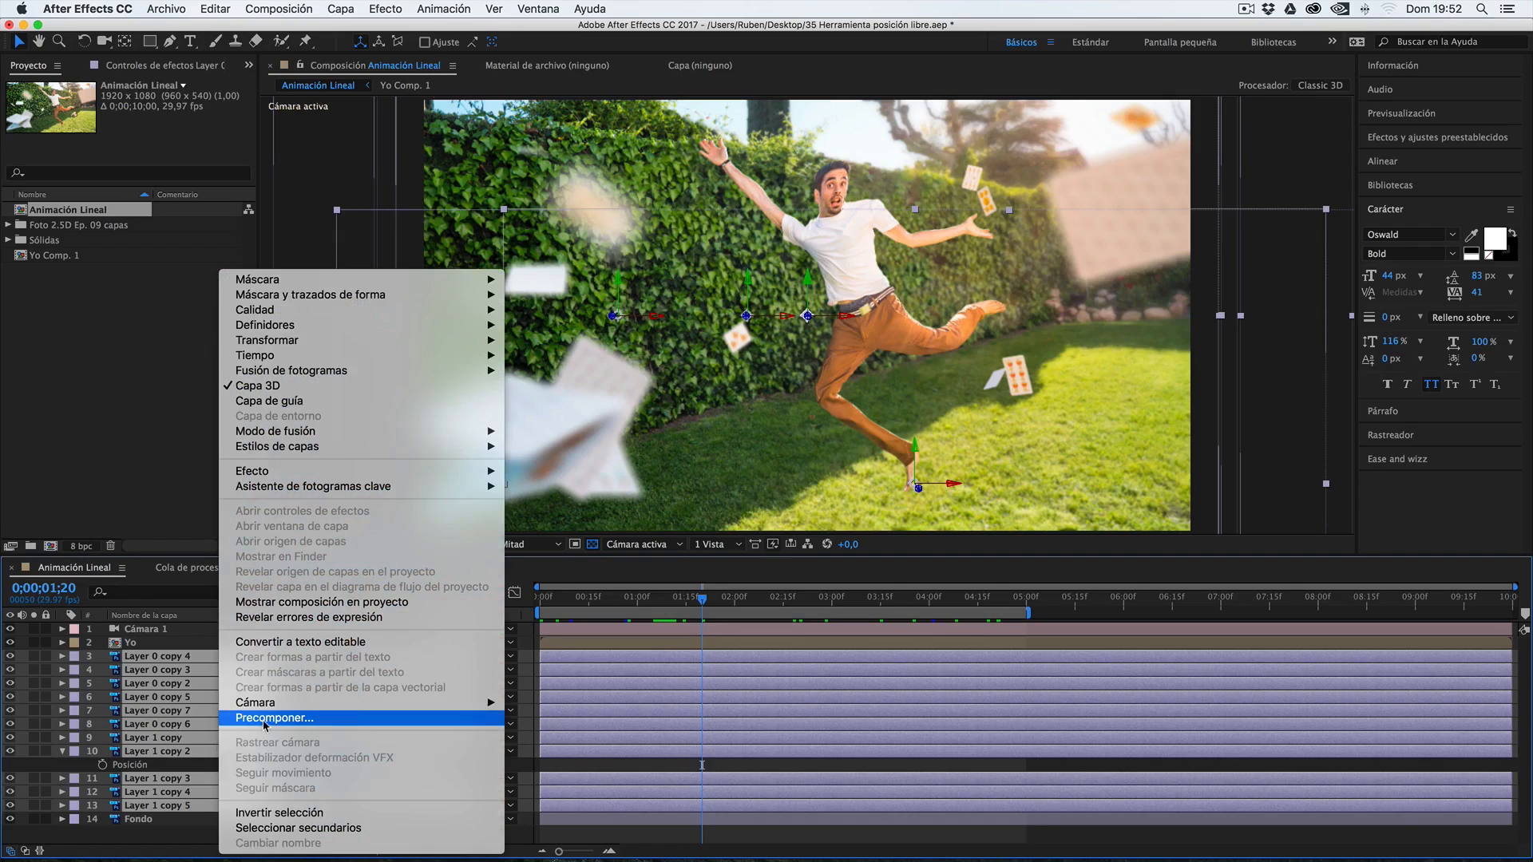
pyautogui.click(266, 718)
pyautogui.press('Escape')
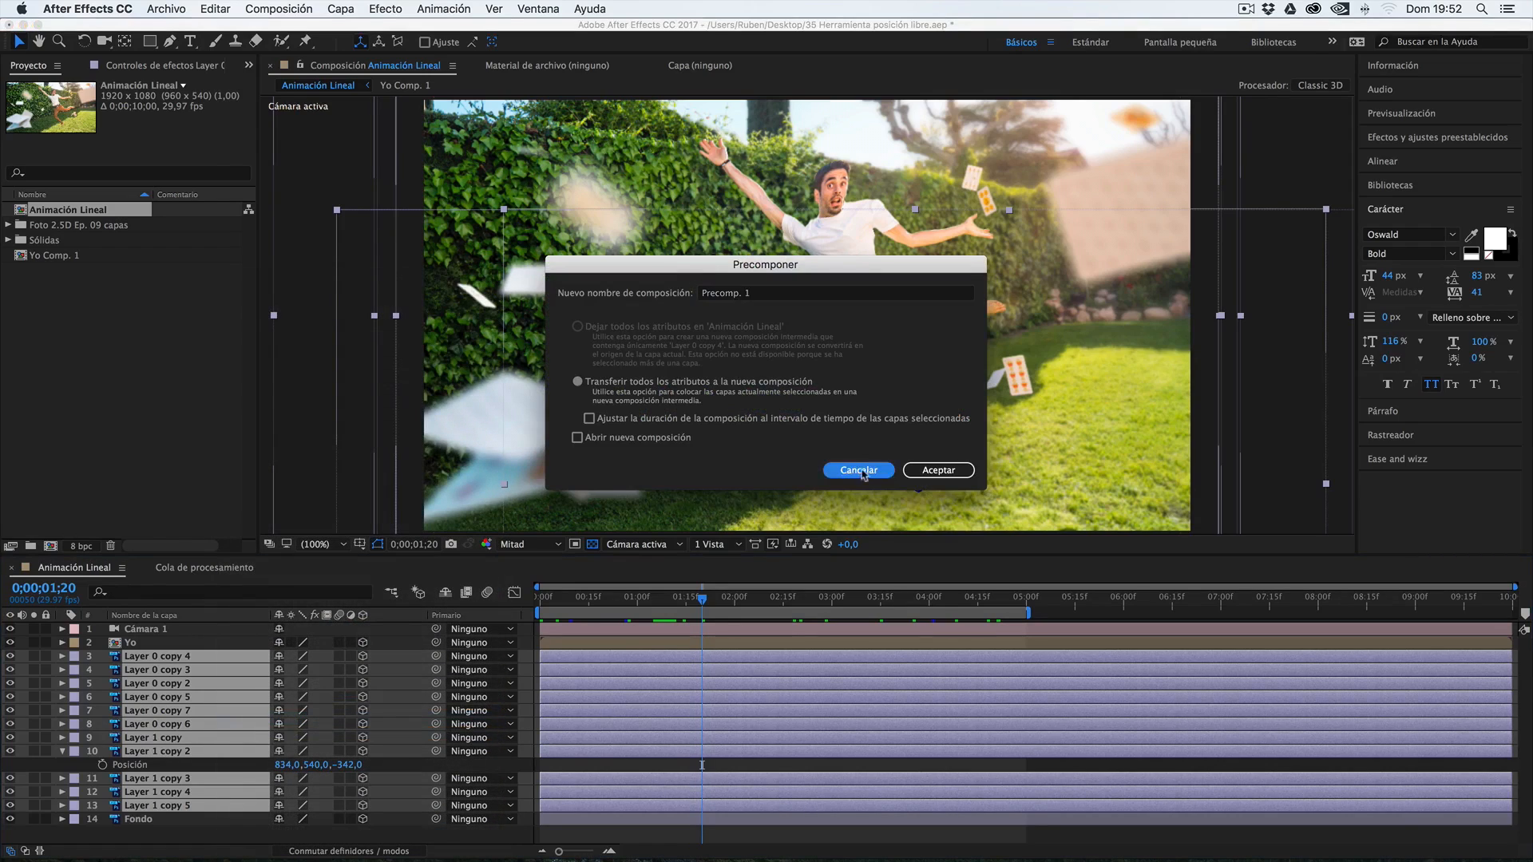
# Reveal the Yo layer's source in the project and select the Yo Comp. 1 composition
pyautogui.click(185, 644)
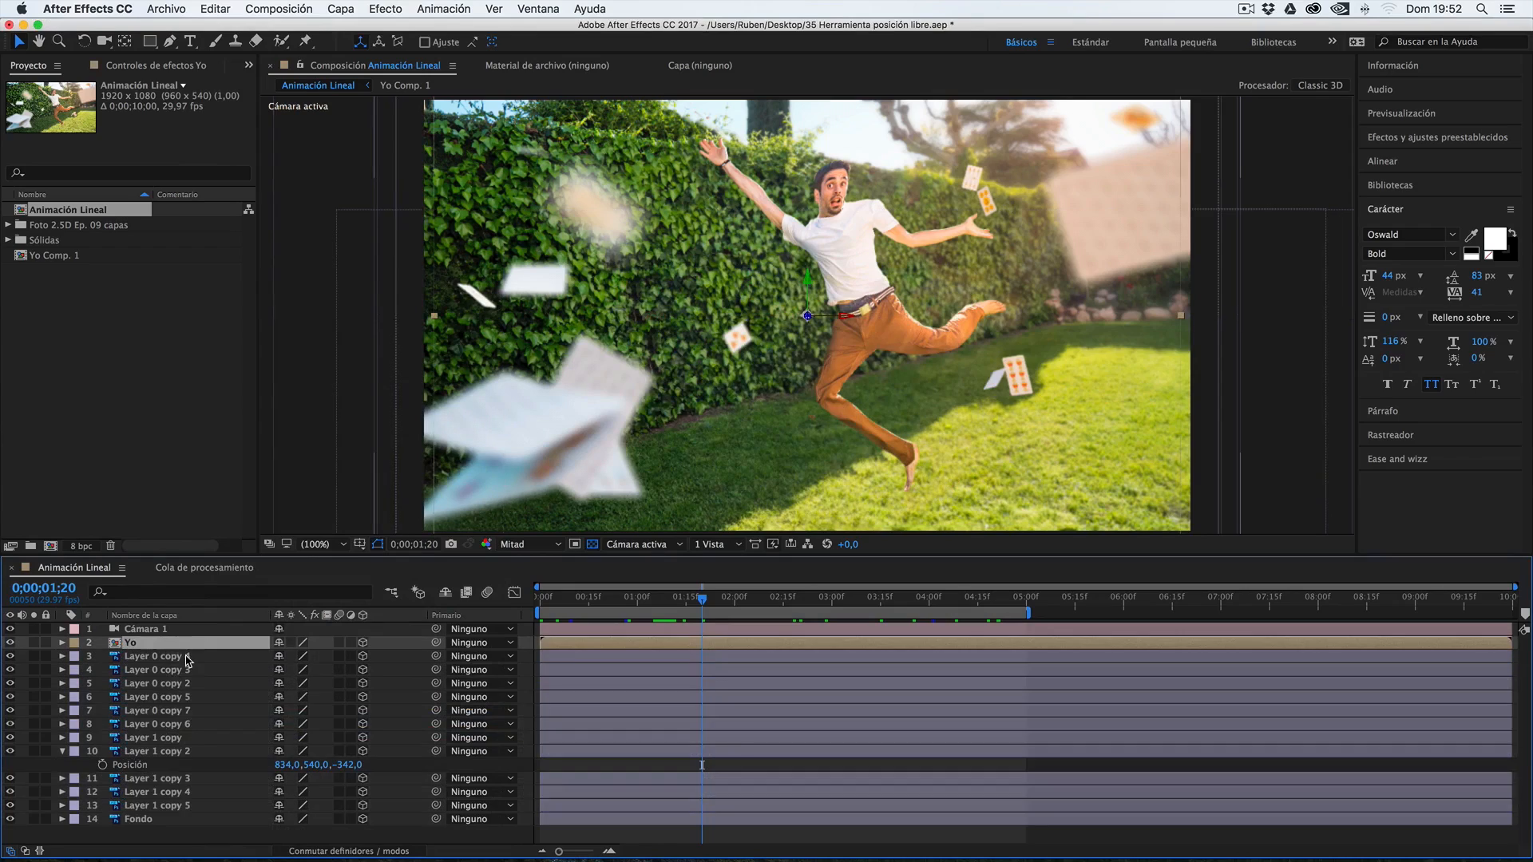
pyautogui.click(143, 657)
pyautogui.click(137, 643)
pyautogui.rightClick(141, 646)
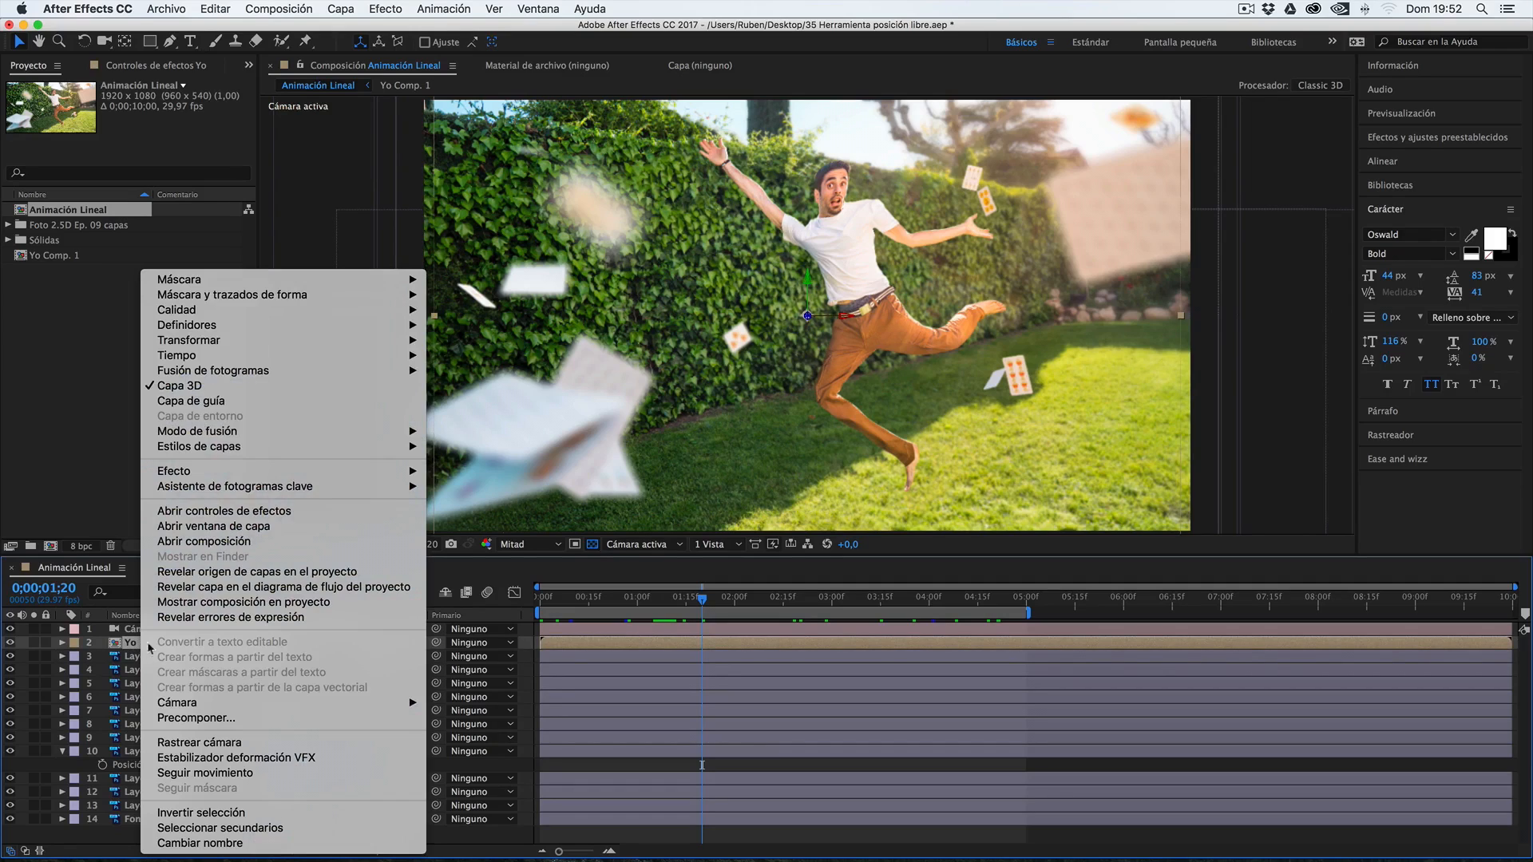
pyautogui.click(221, 573)
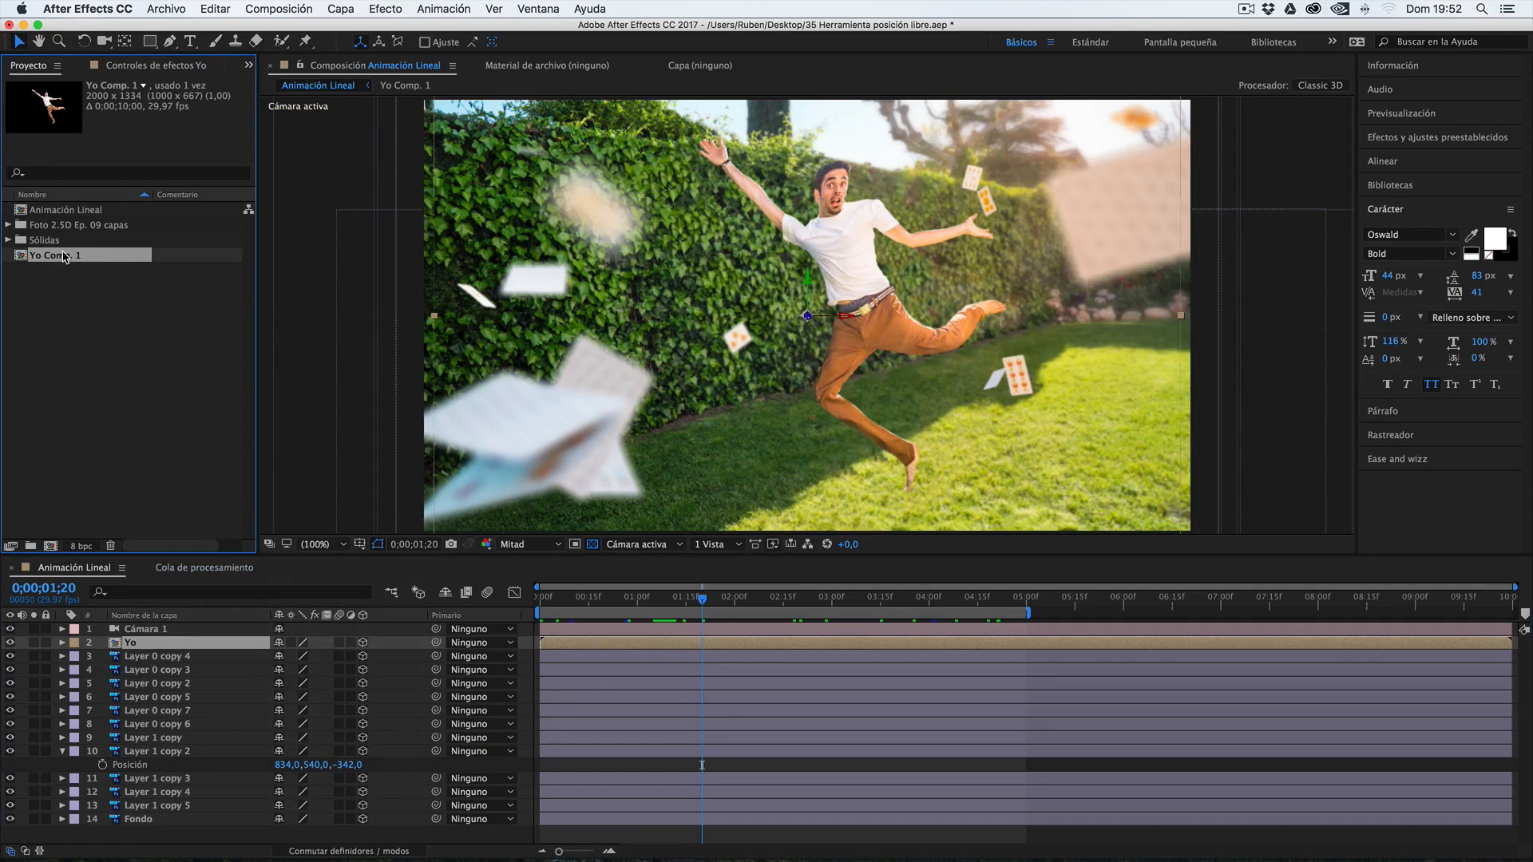
pyautogui.click(64, 569)
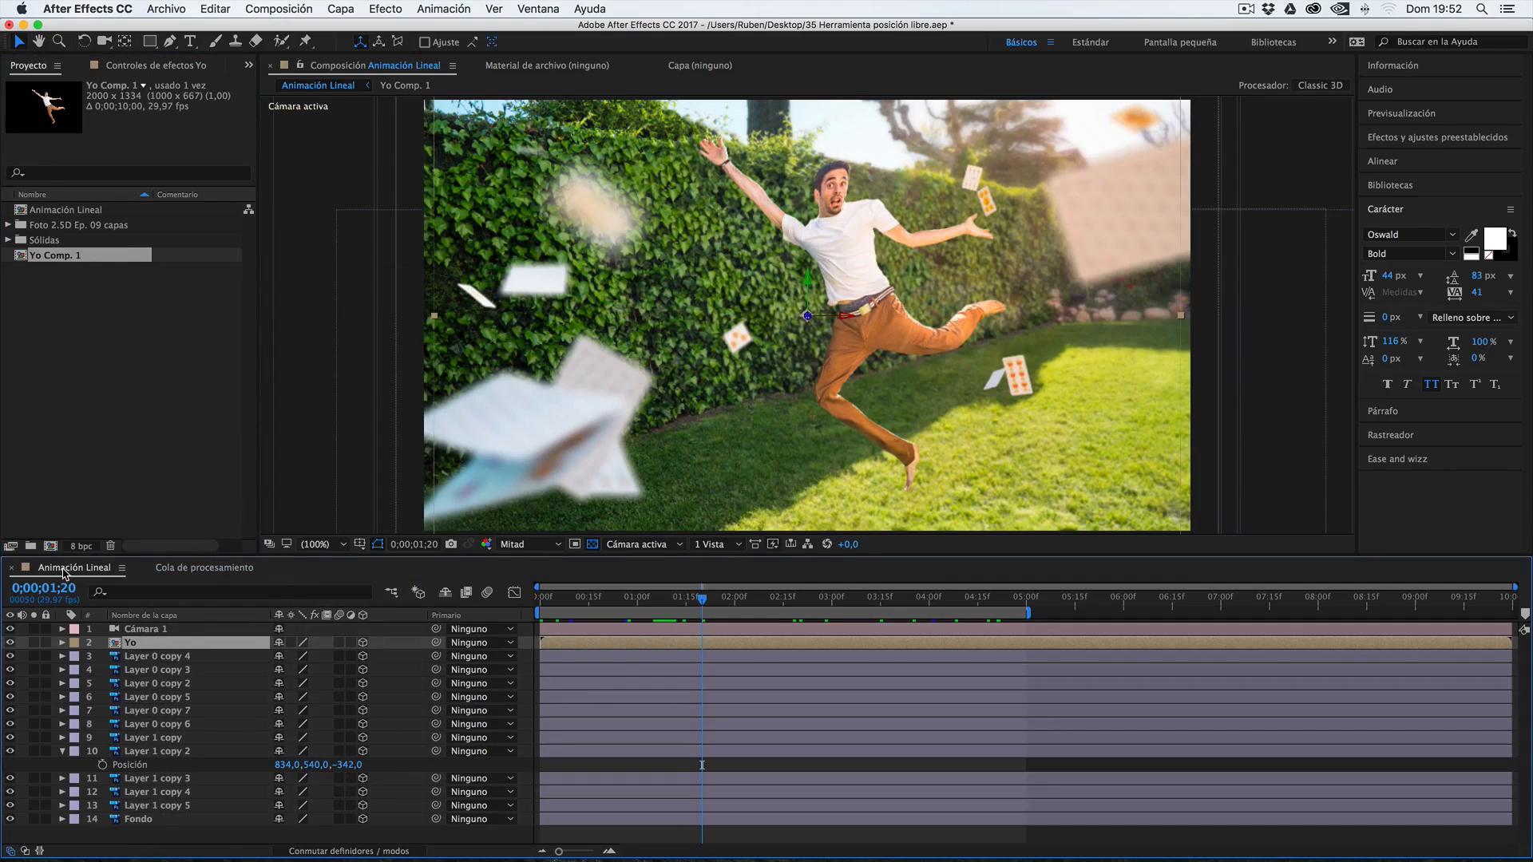
pyautogui.click(66, 255)
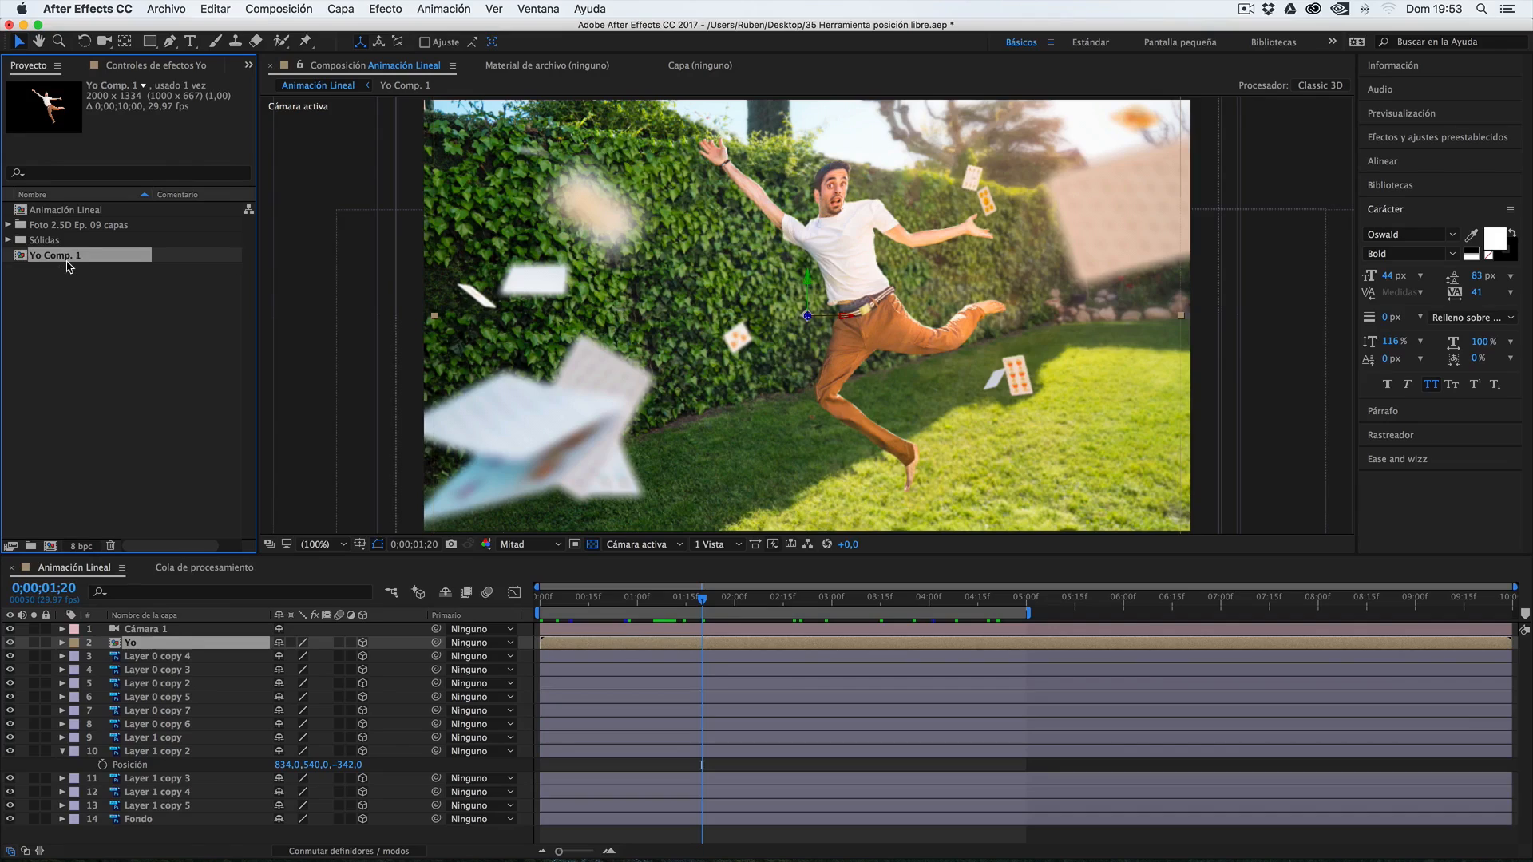
# Add Yo Comp. 1 to the render queue and exclude the third Animación Lineal item from rendering
pyautogui.click(277, 6)
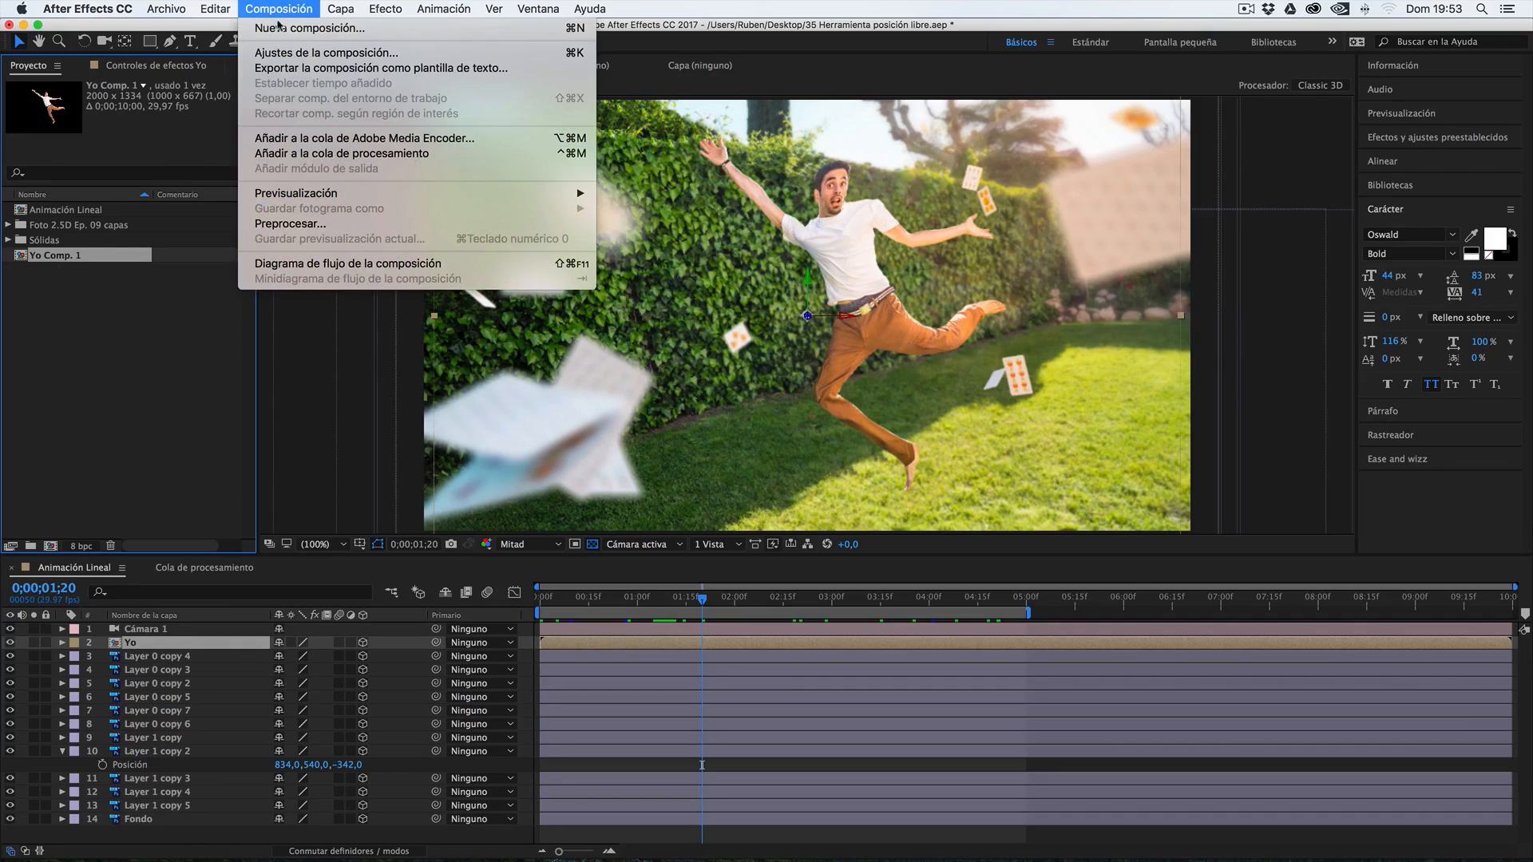
pyautogui.click(75, 358)
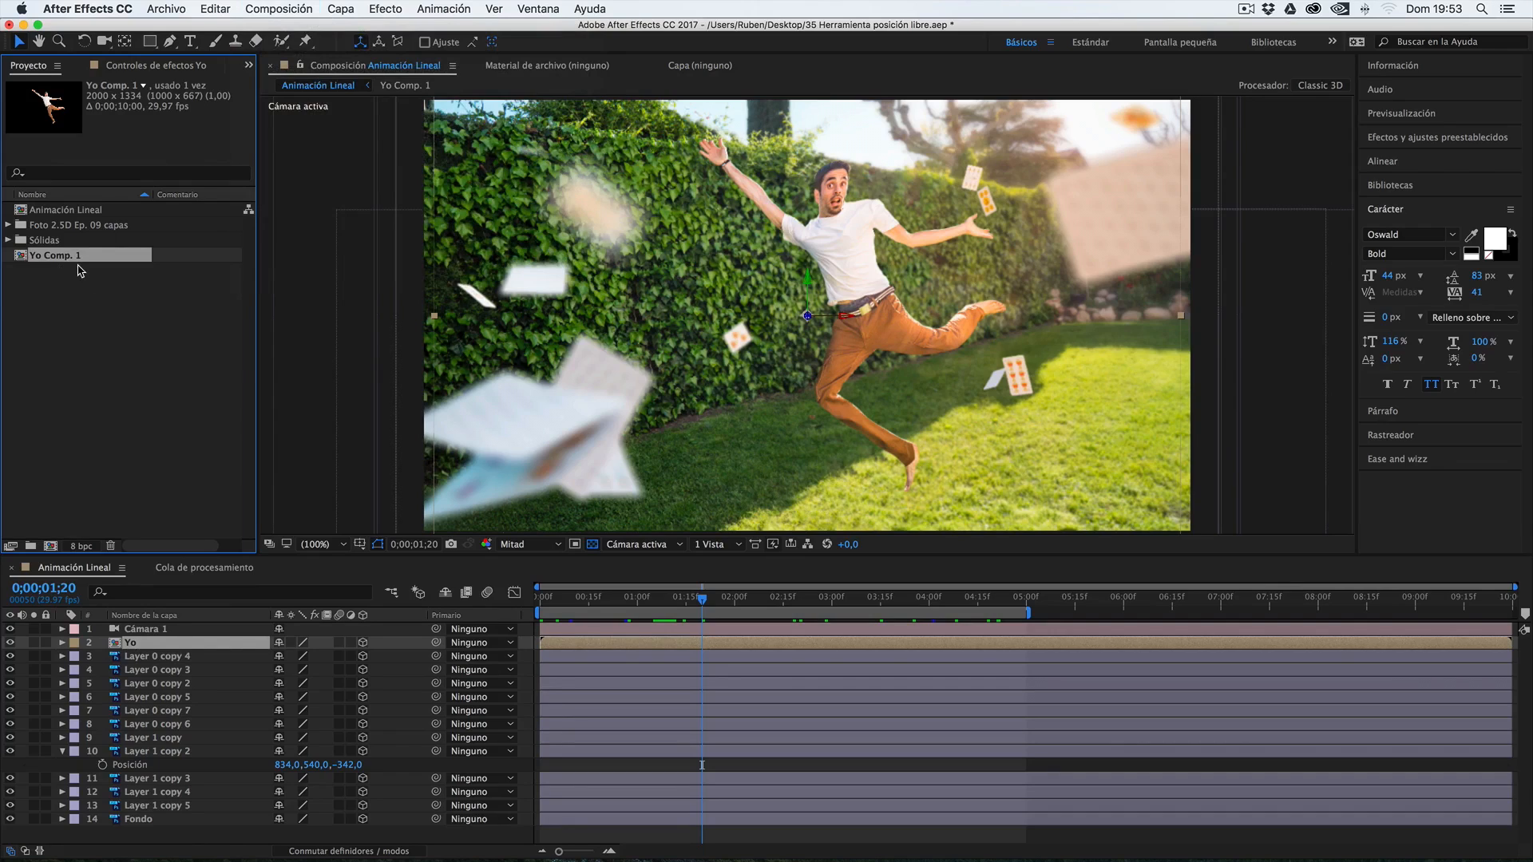
pyautogui.press('ctrl+super+m')
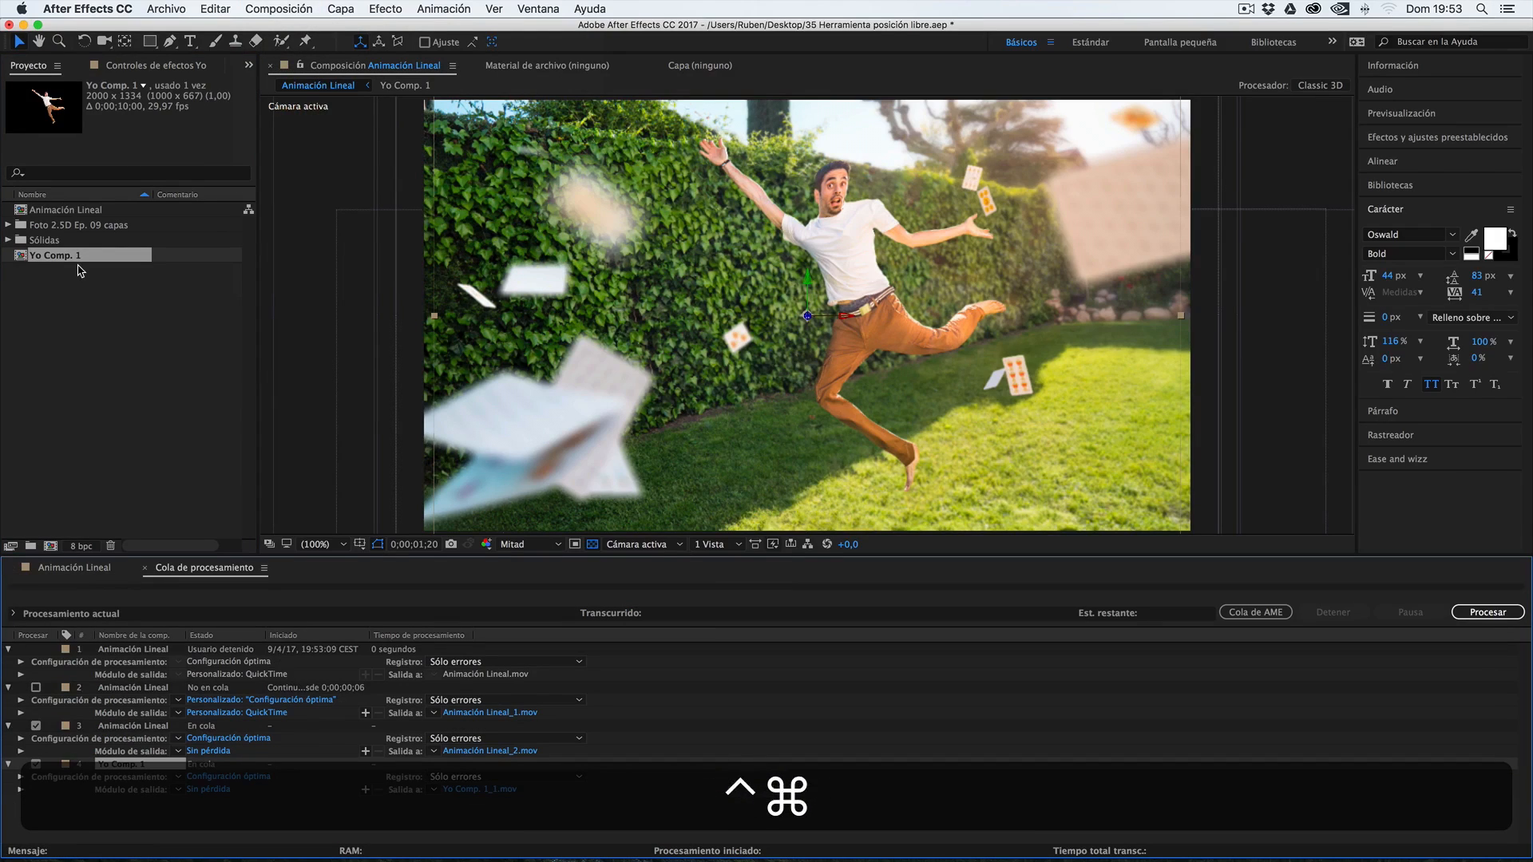
pyautogui.click(35, 726)
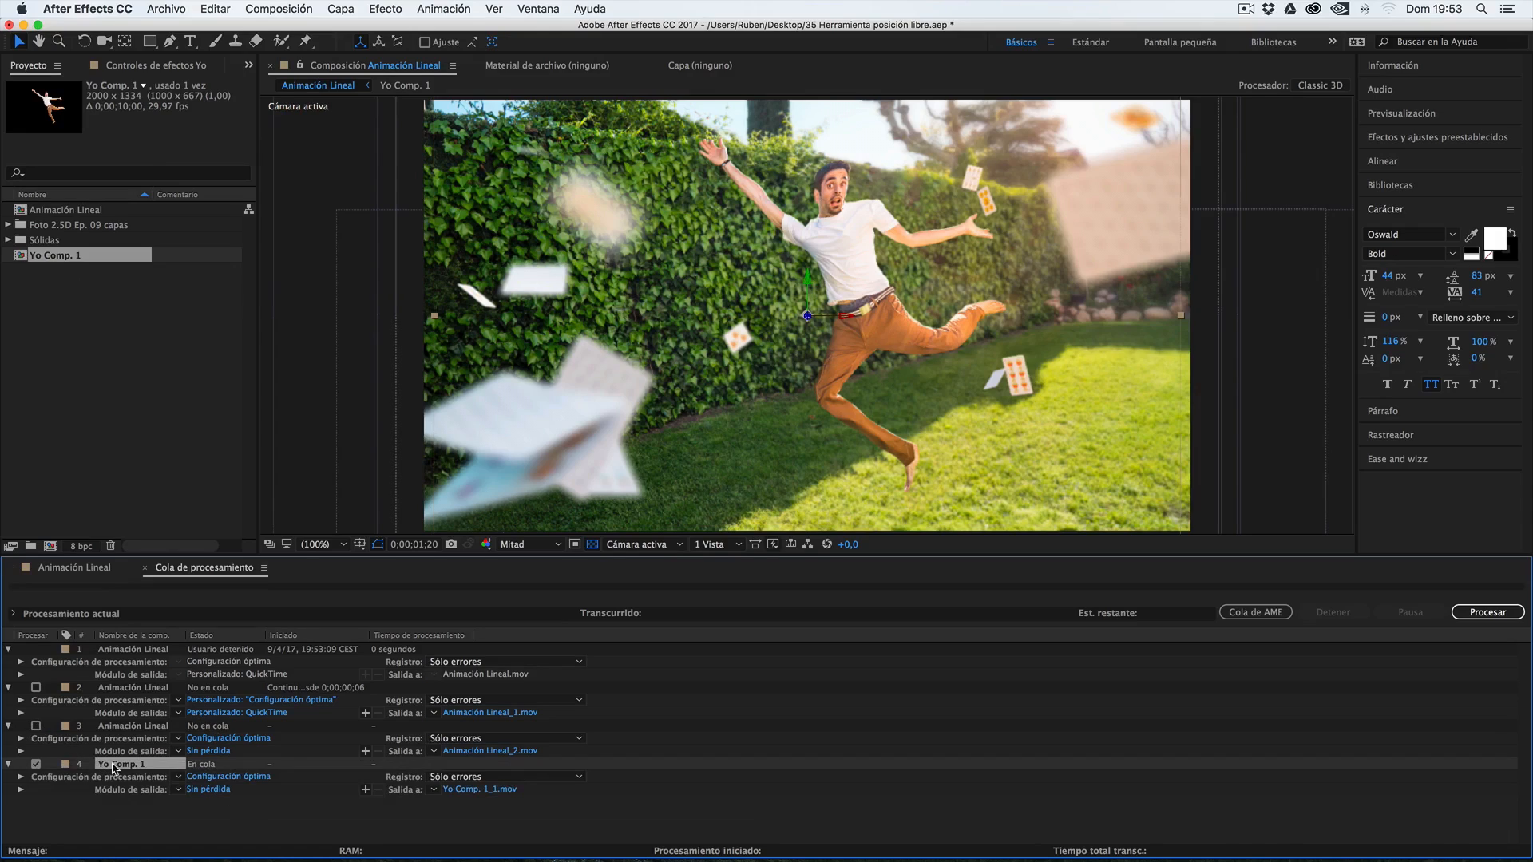
# Set Yo Comp. 1's output module to the post-render action Importar y reemplazar uso and RGB + Alfa channels
pyautogui.click(209, 790)
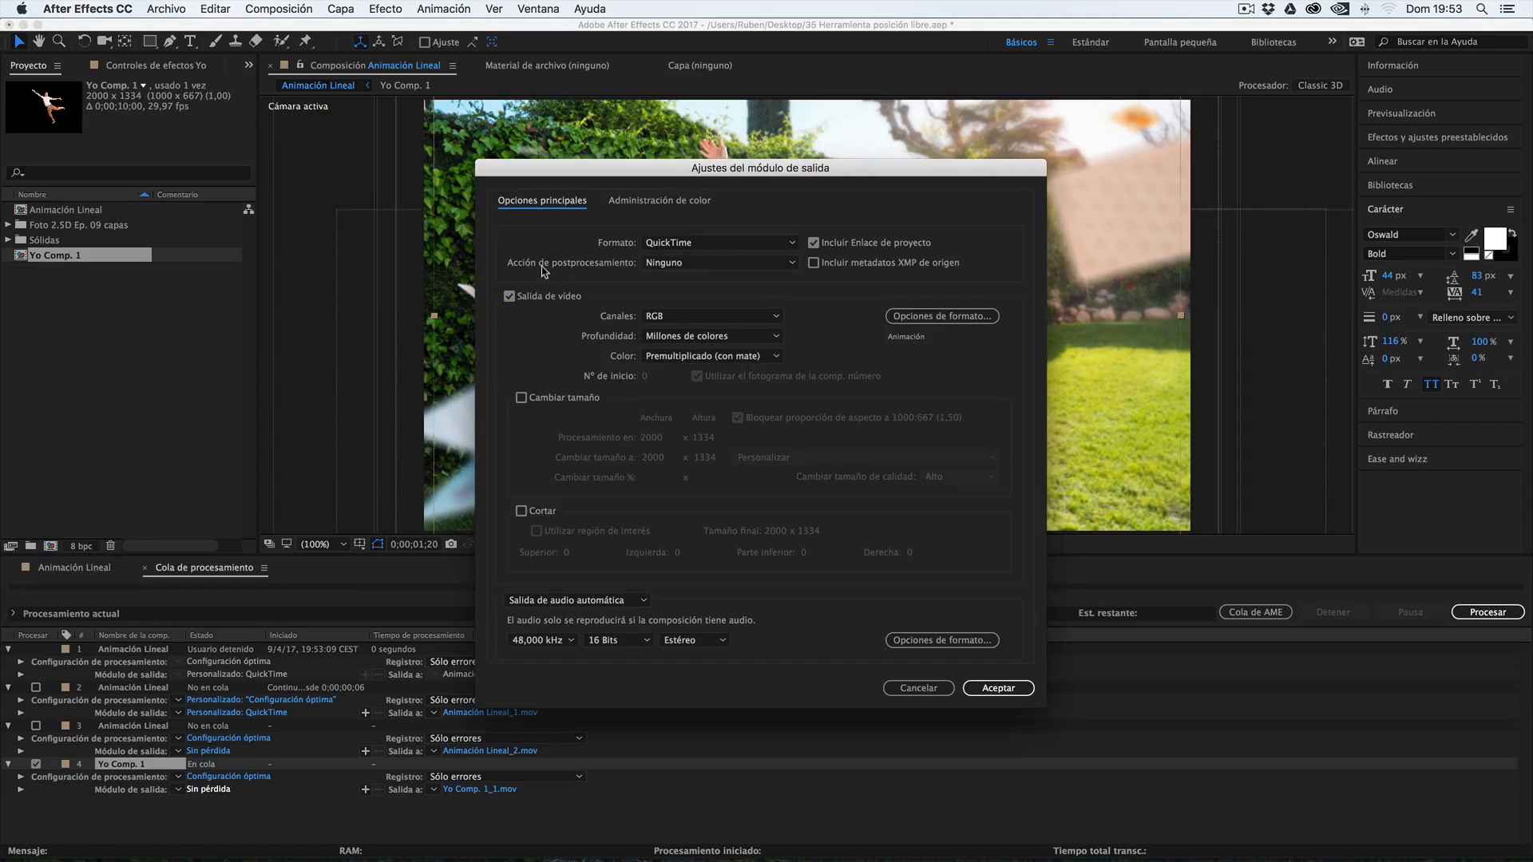
pyautogui.click(661, 264)
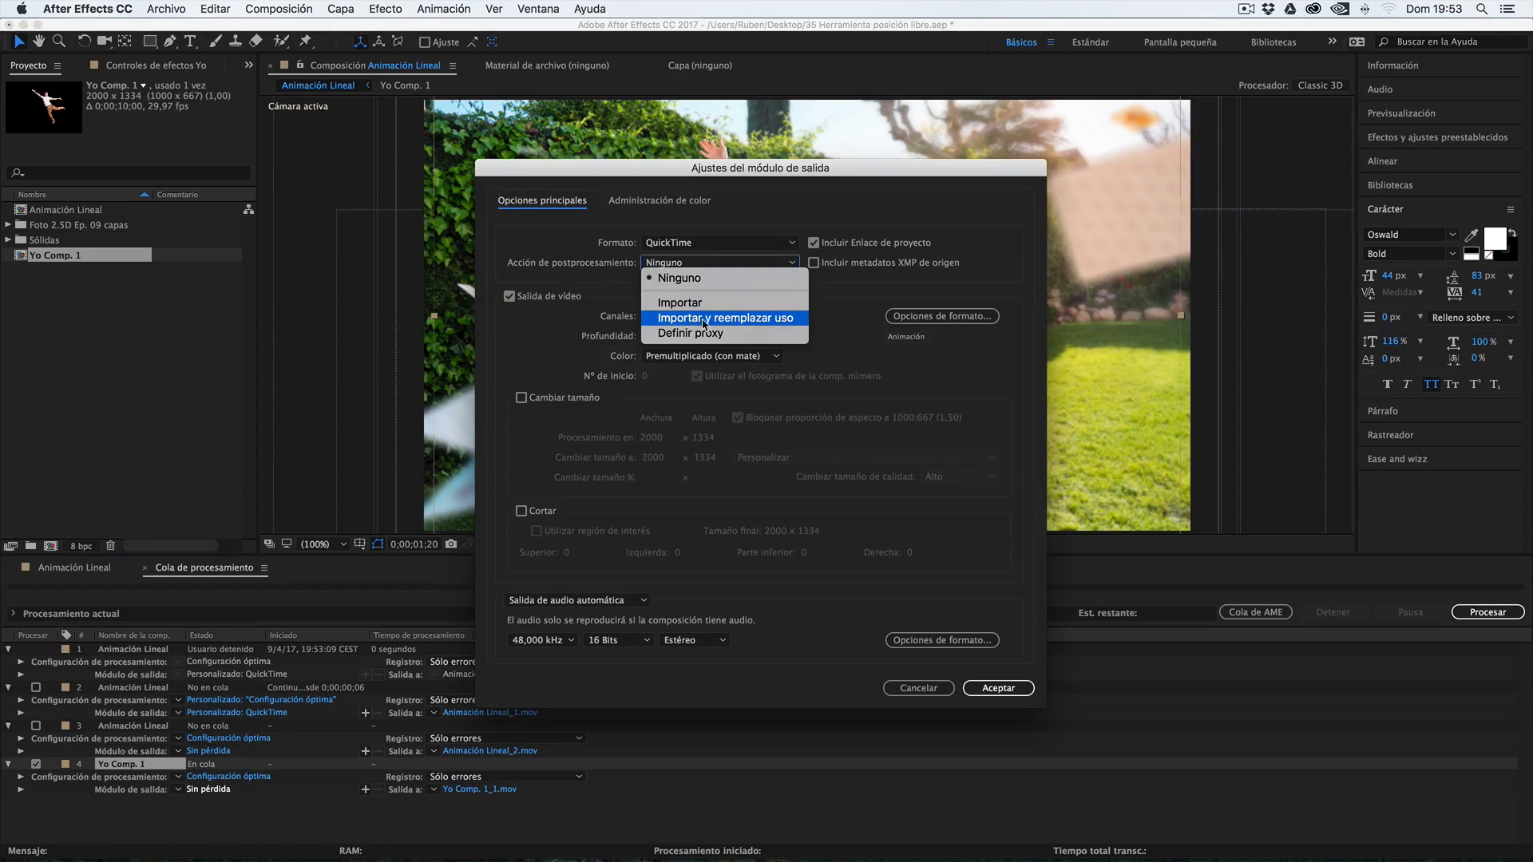
pyautogui.click(783, 321)
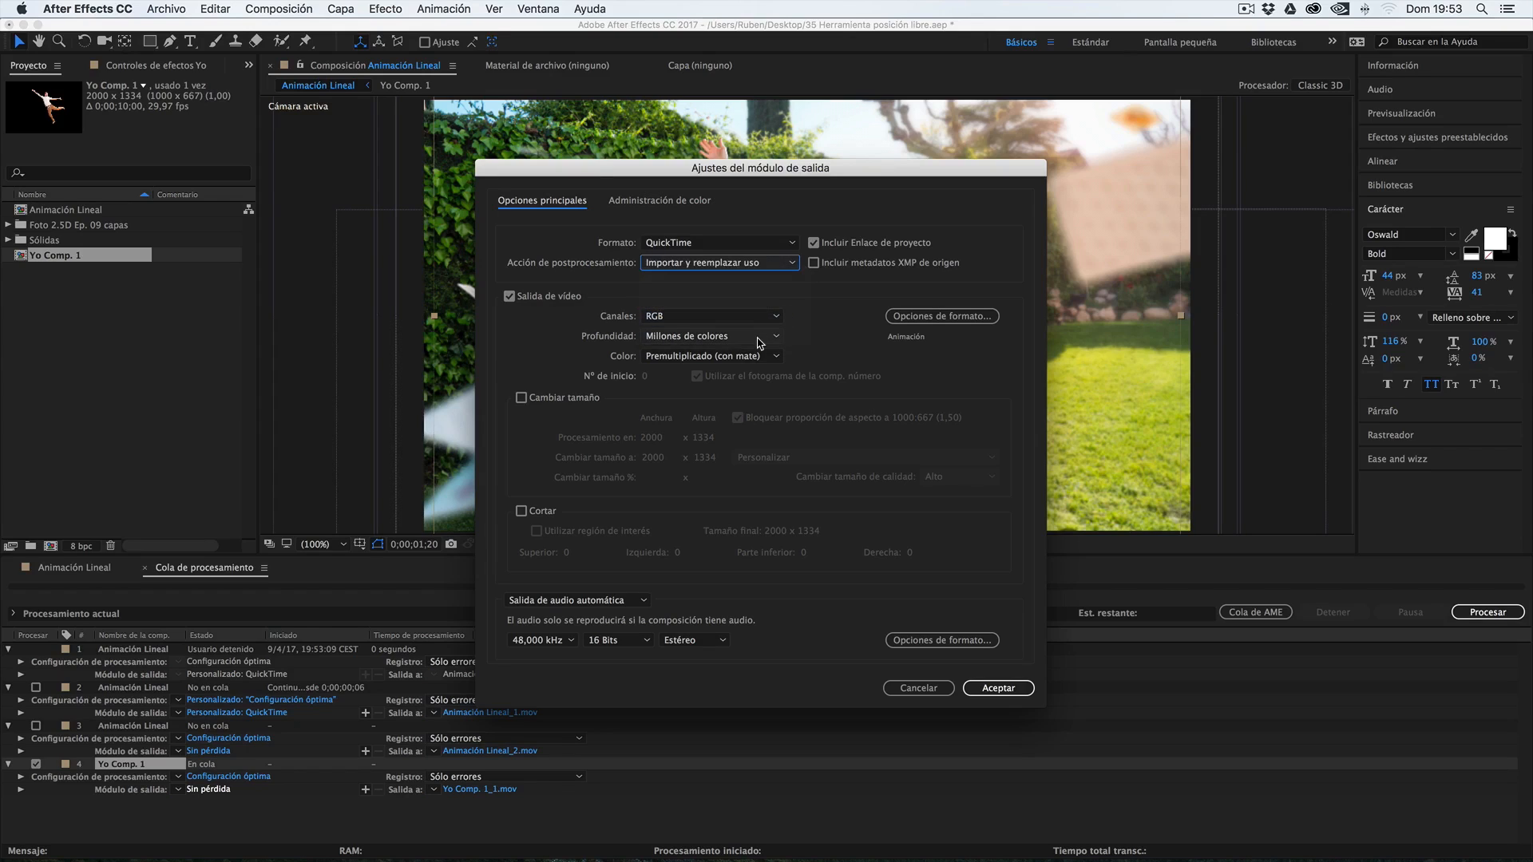
pyautogui.moveTo(715, 165); pyautogui.dragTo(405, 230)
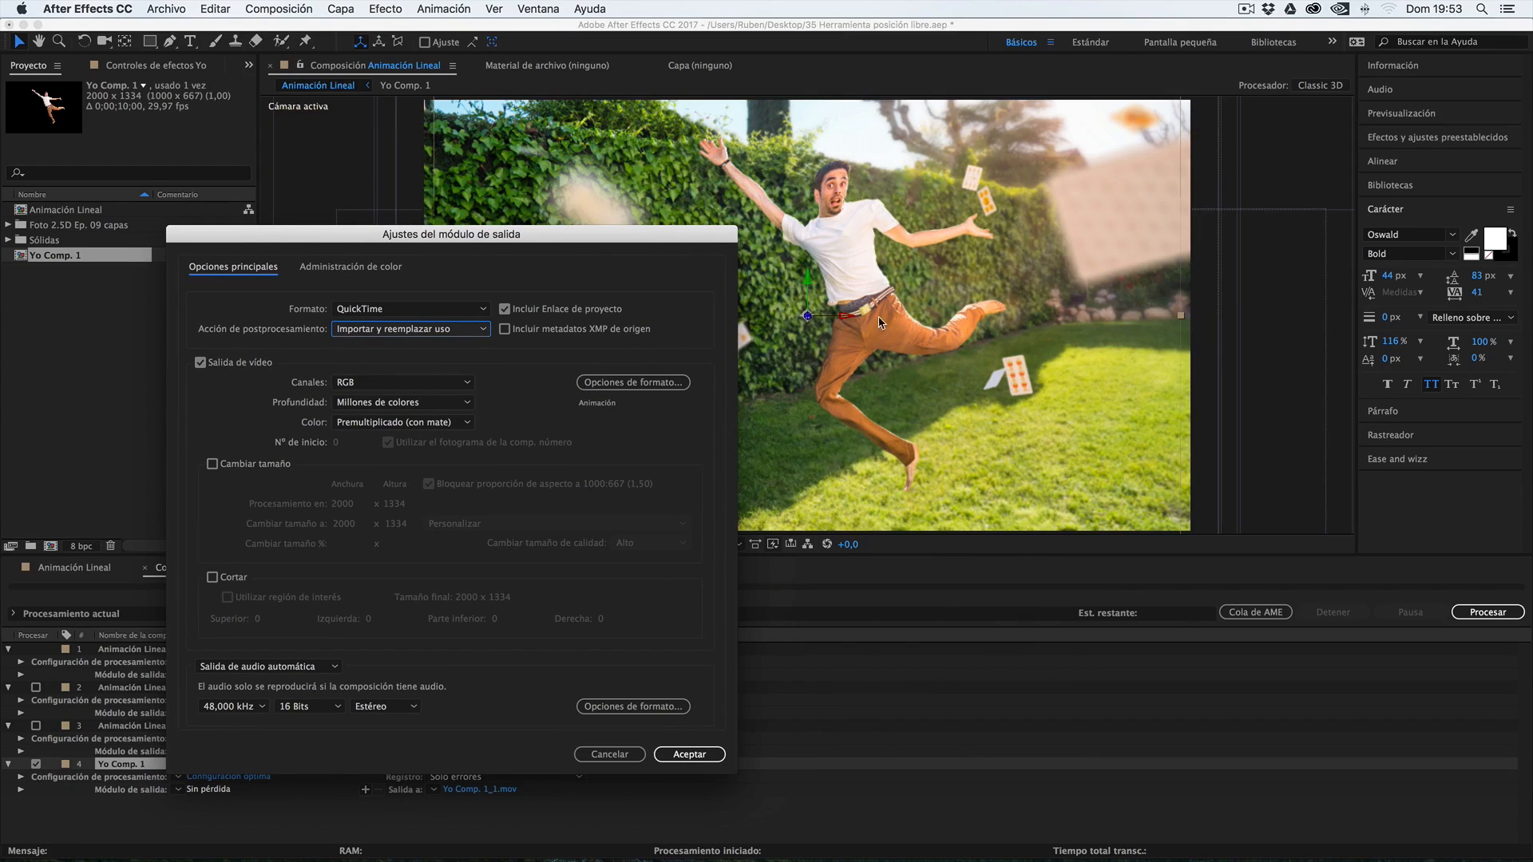
pyautogui.moveTo(510, 241); pyautogui.dragTo(541, 174)
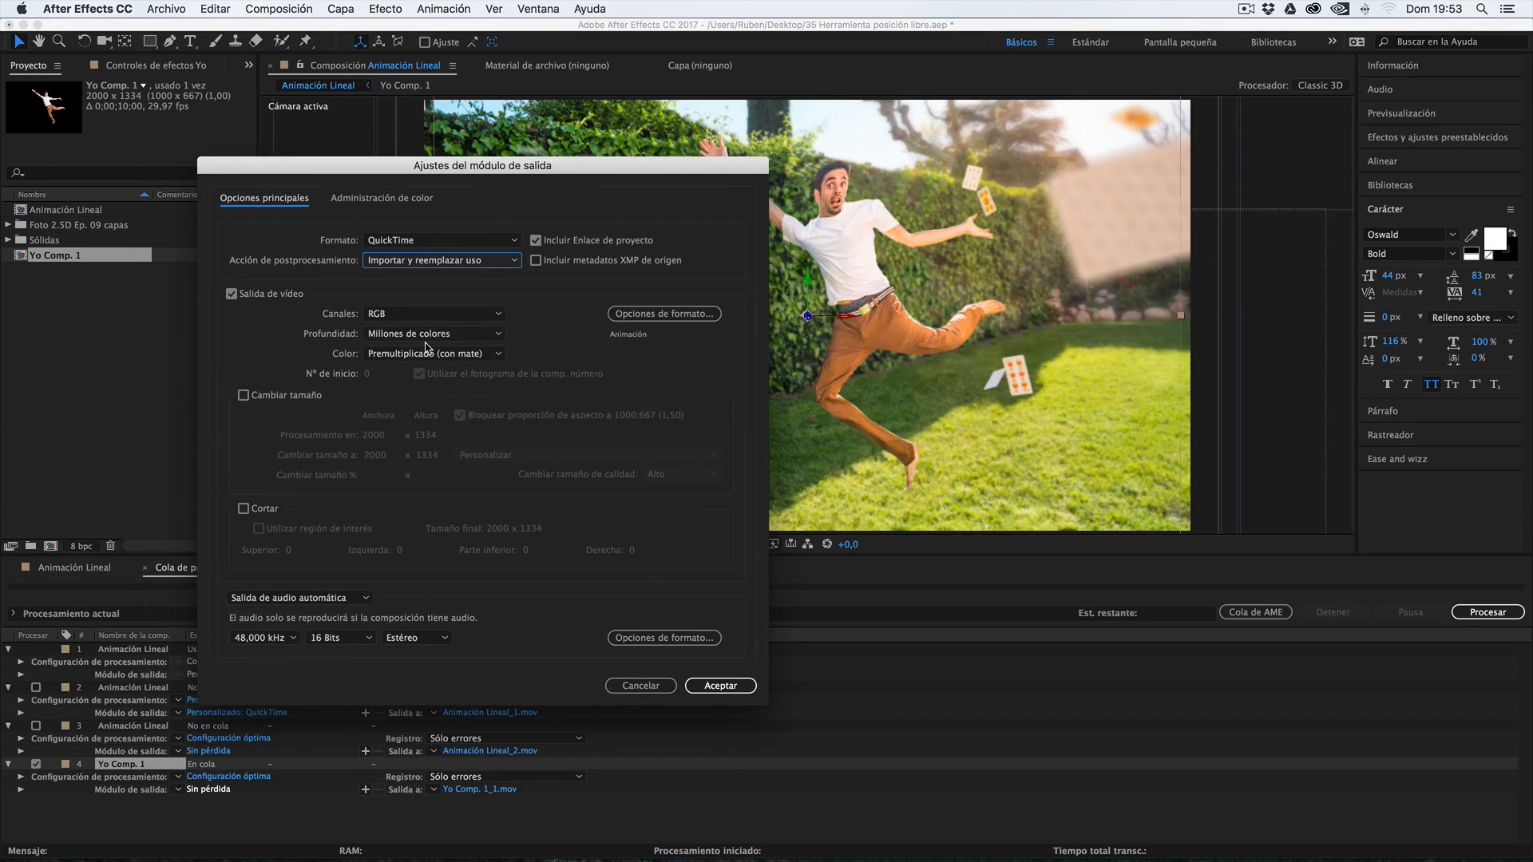
pyautogui.click(386, 316)
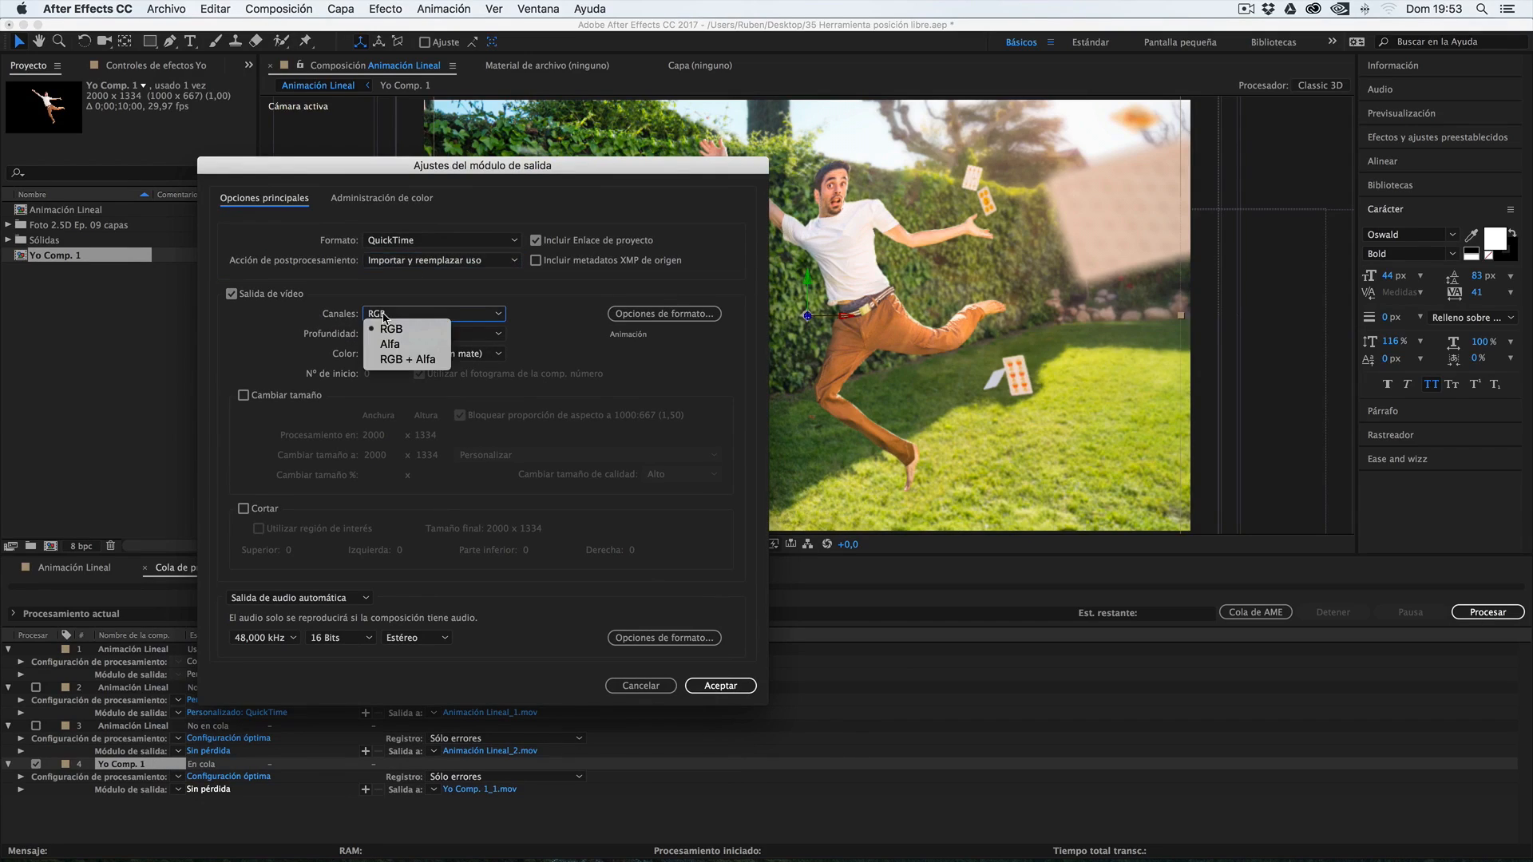
pyautogui.click(407, 360)
pyautogui.click(715, 687)
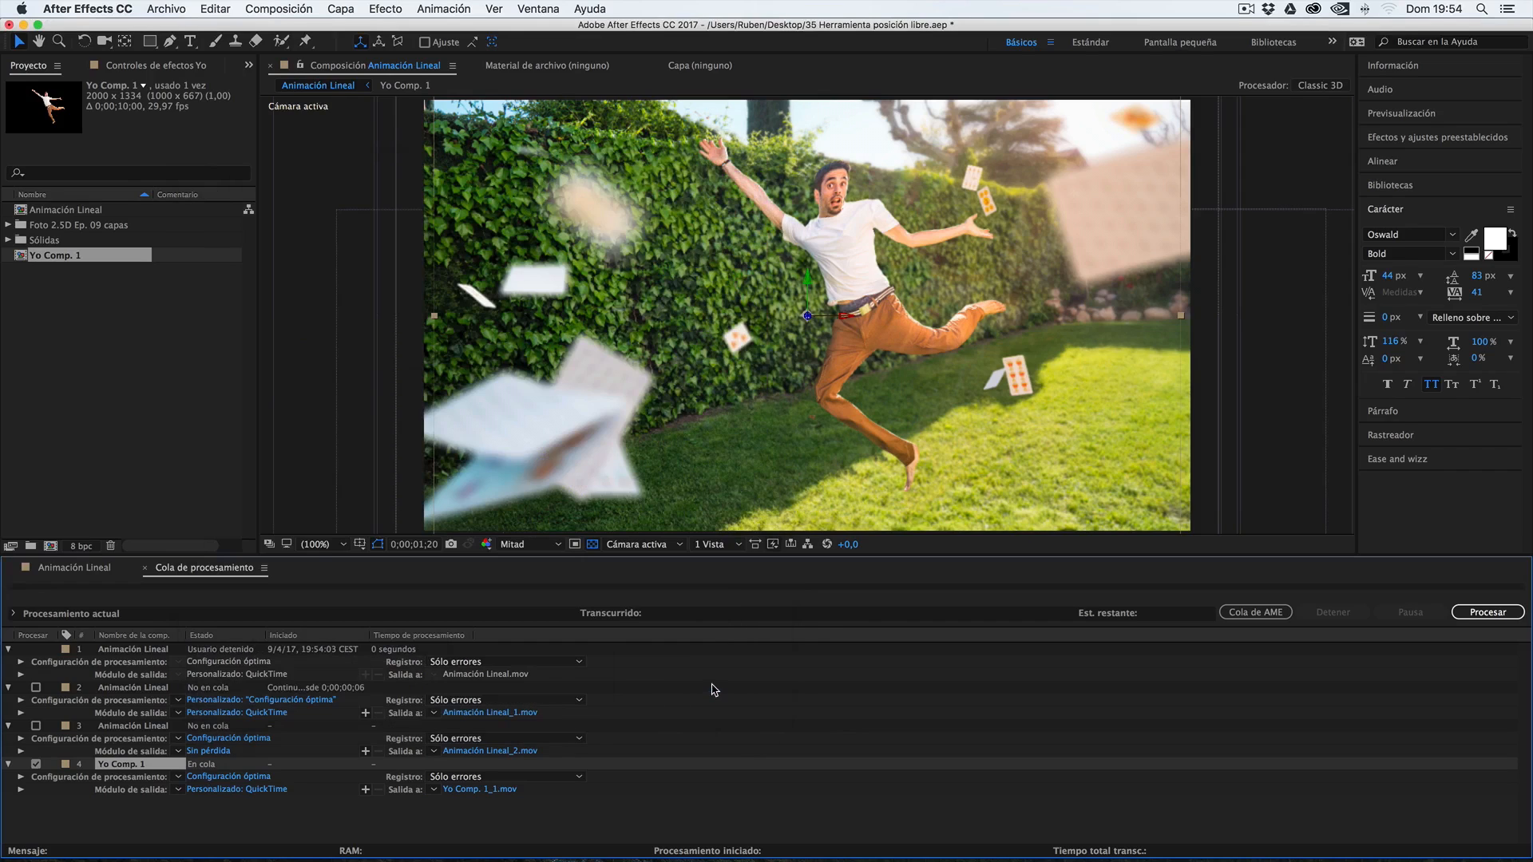
# Check the output destination of Yo Comp. 1 without changing it and start processing the render queue
pyautogui.click(480, 790)
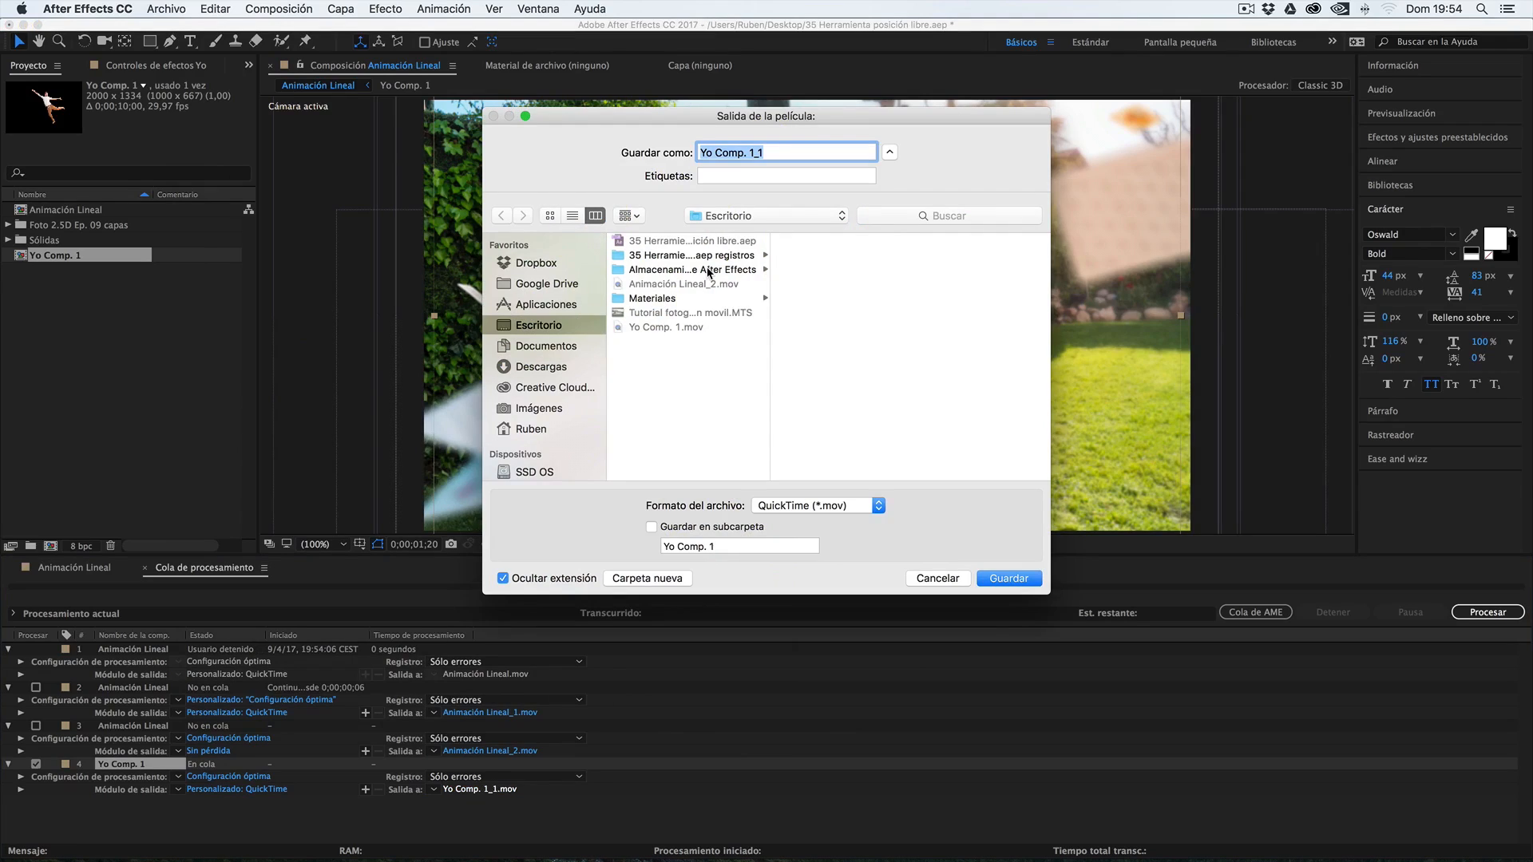
pyautogui.click(925, 578)
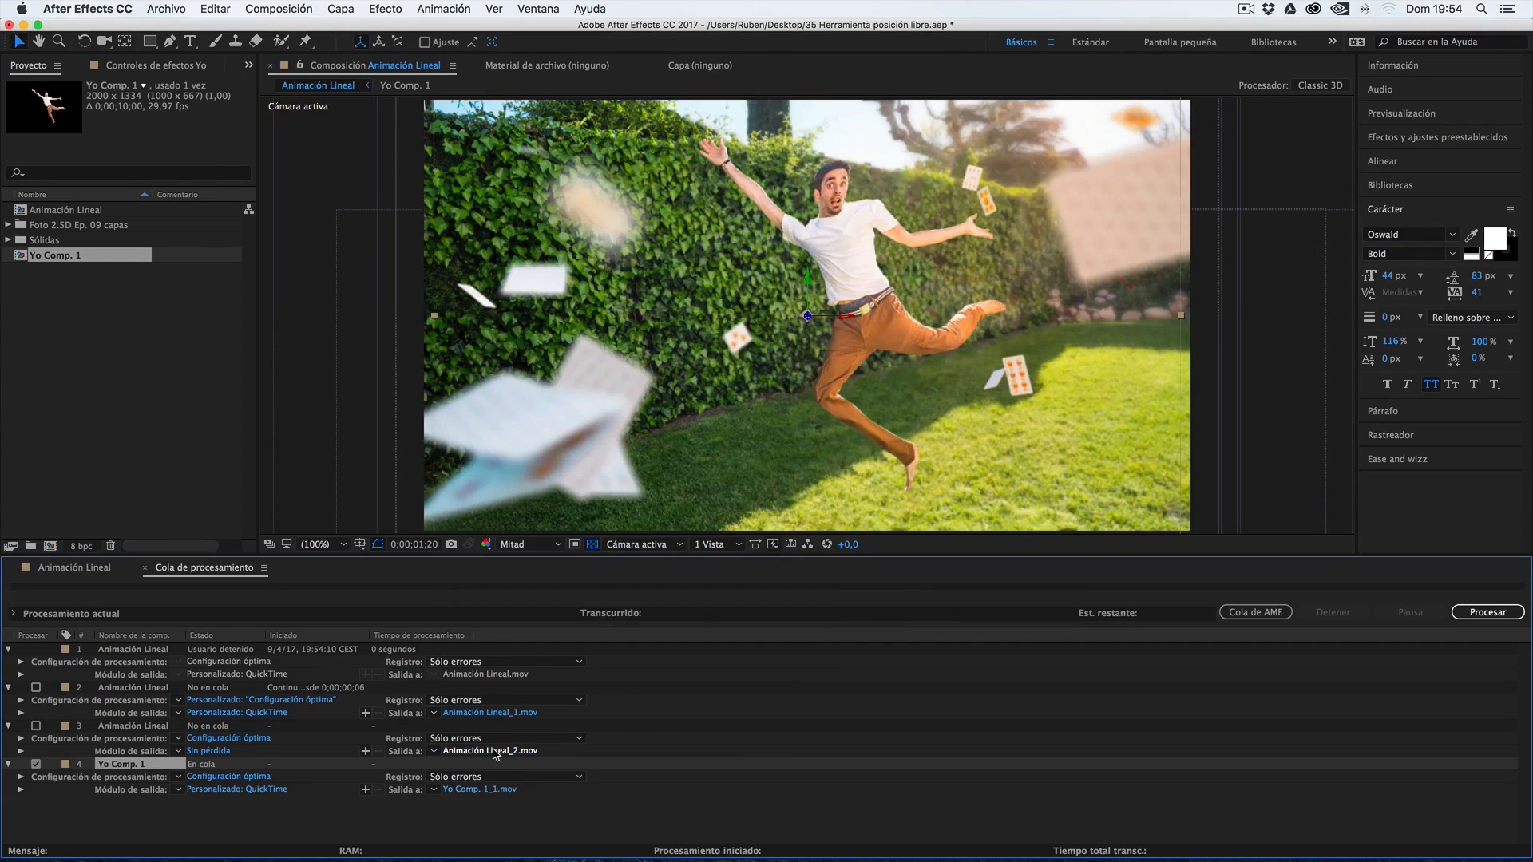
pyautogui.click(1482, 613)
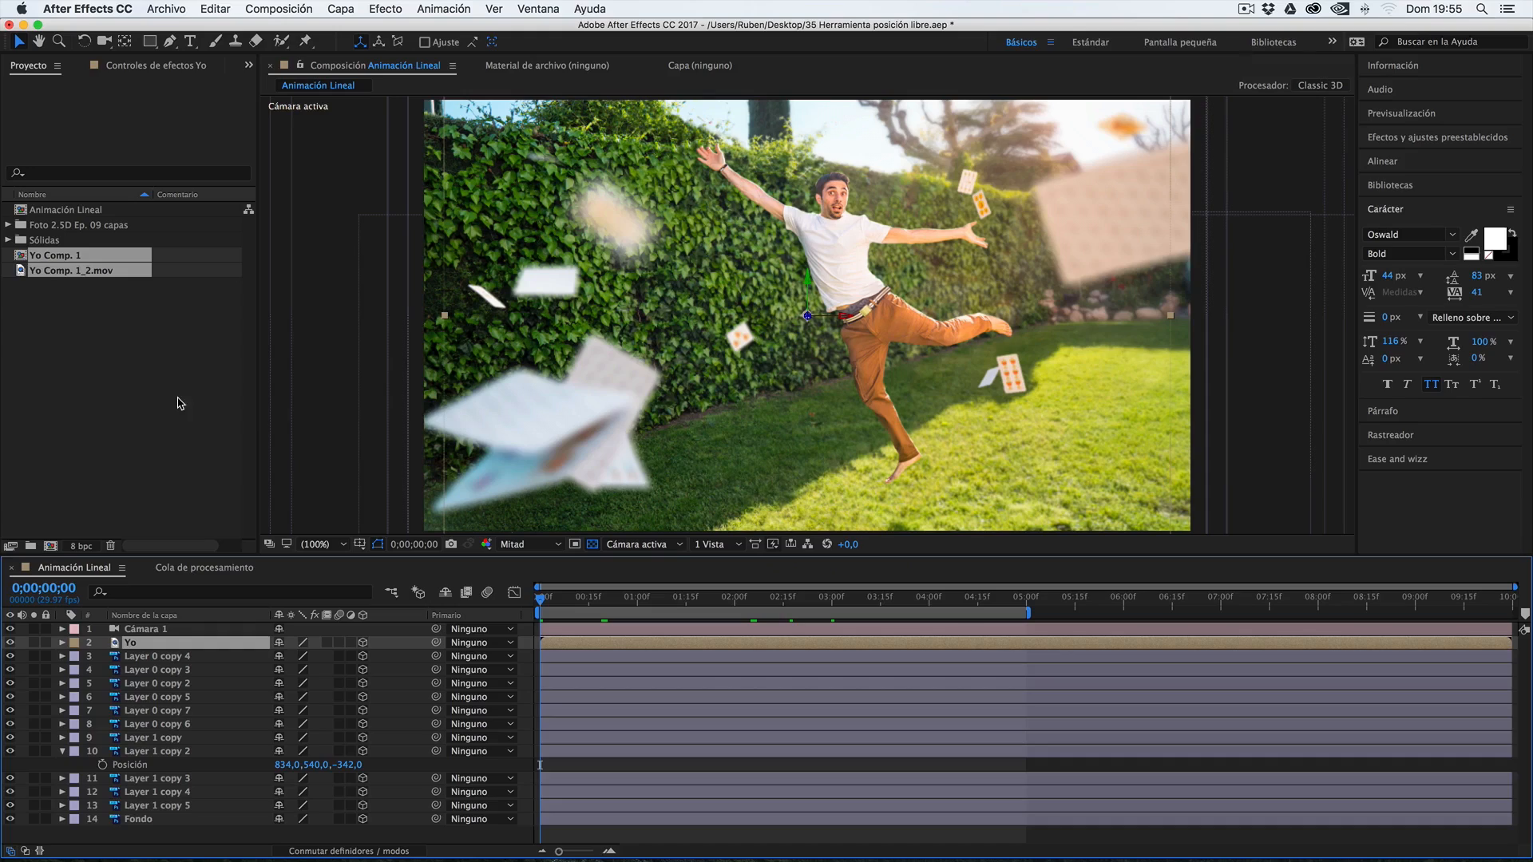
# Compare Yo Comp. 1 with the imported render Yo Comp. 1_2.mov in the project
pyautogui.click(61, 301)
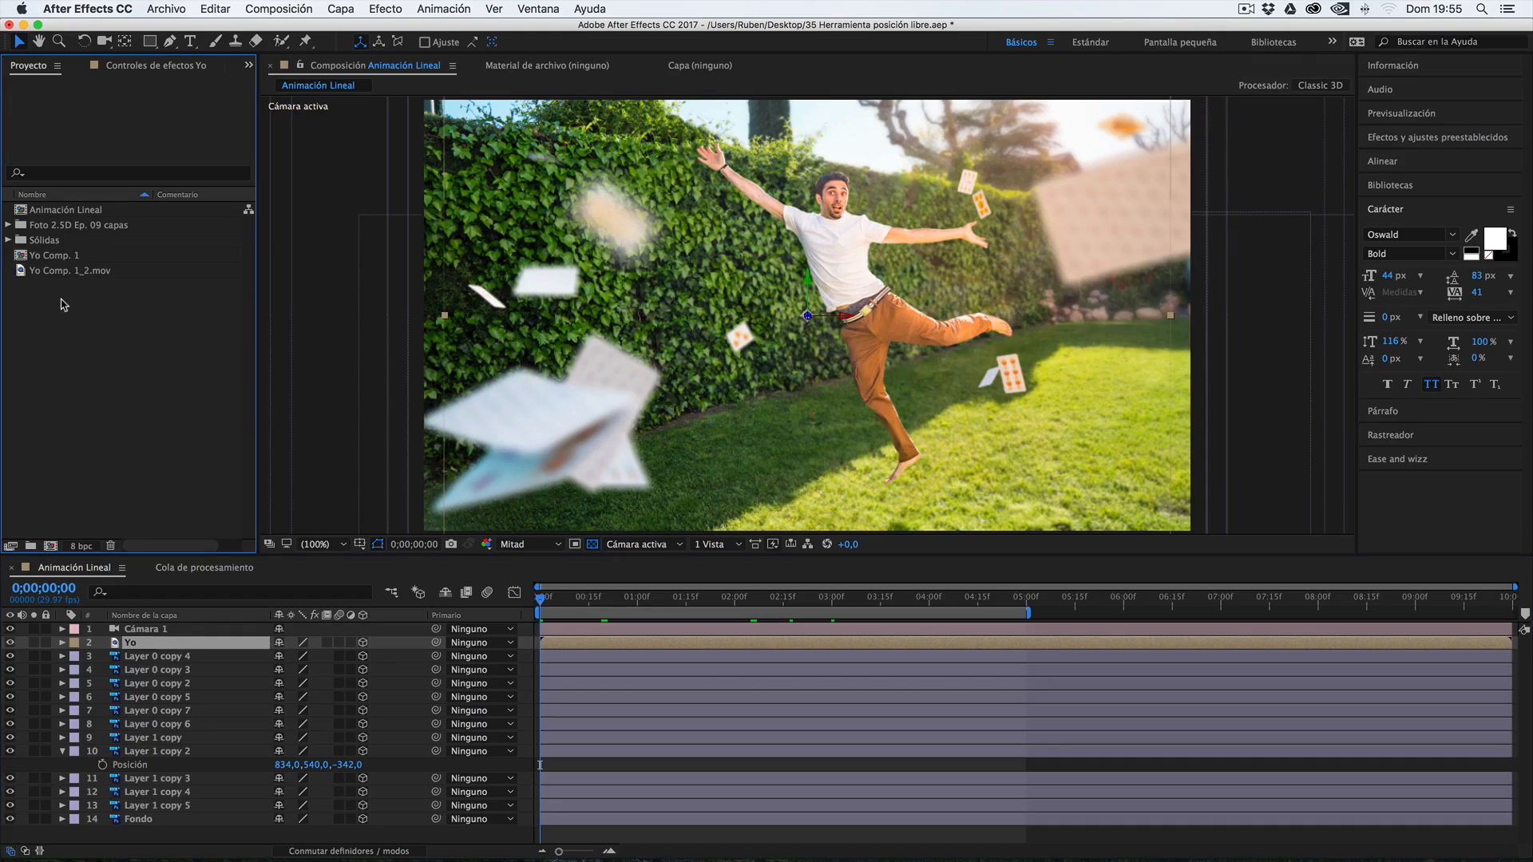
pyautogui.click(47, 255)
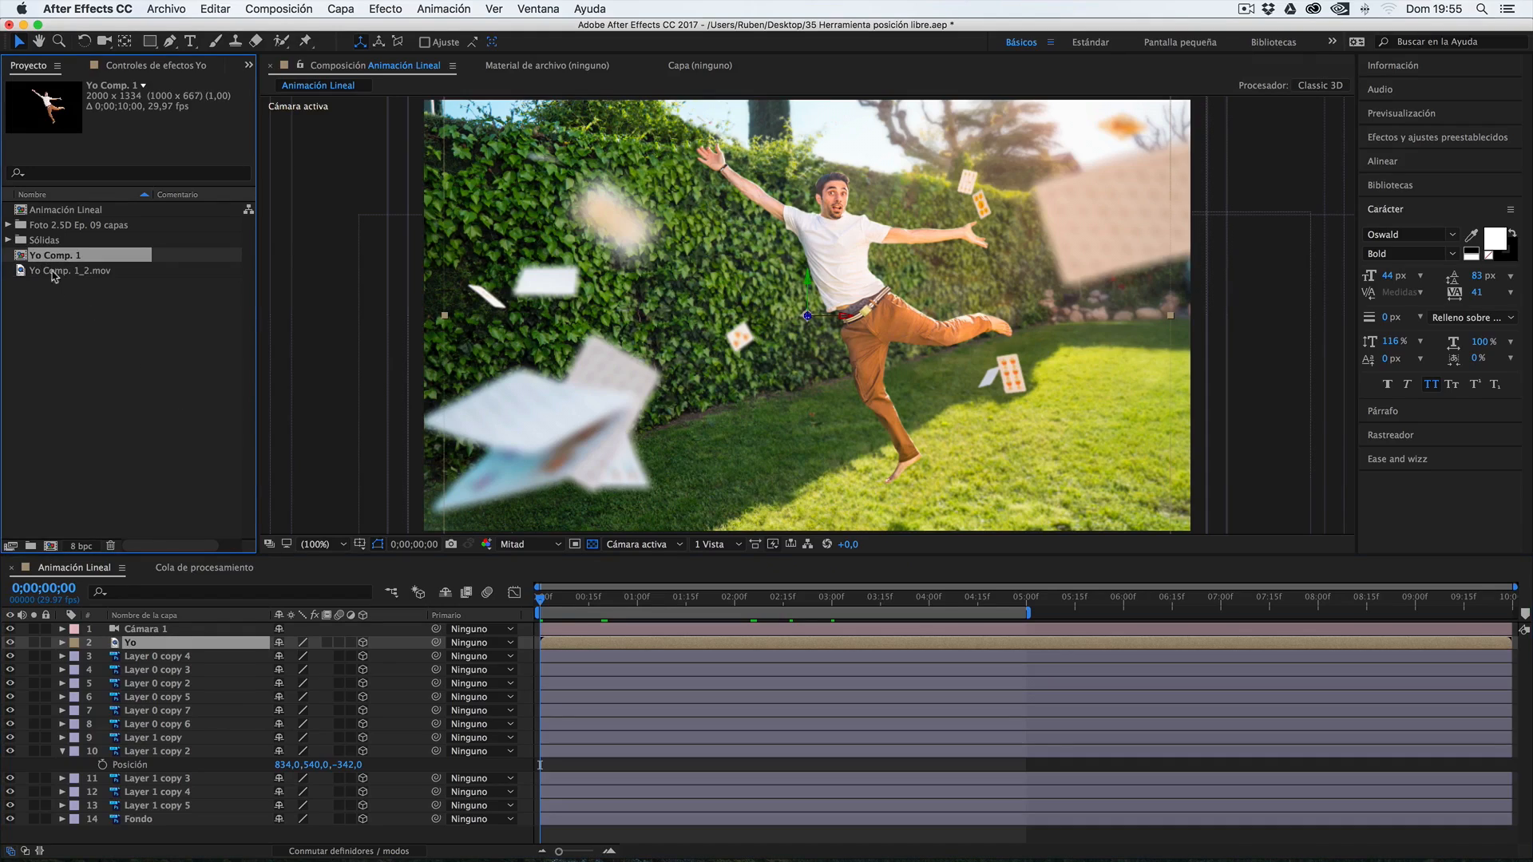
pyautogui.click(37, 273)
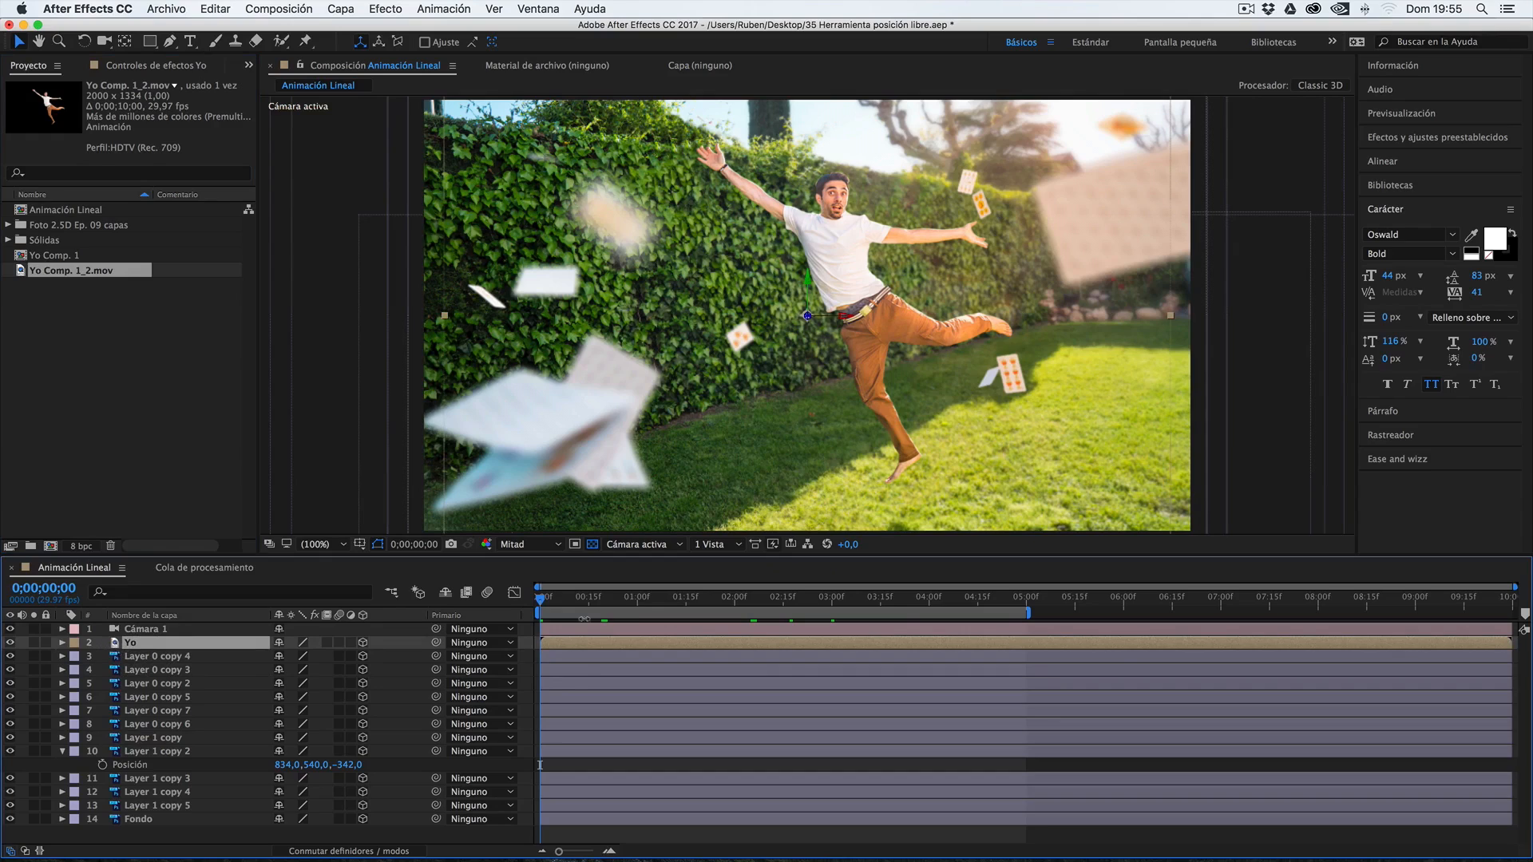
# Preview Animación Lineal with the imported Yo render, including the Yo layer soloed to examine its transparency
pyautogui.moveTo(597, 602); pyautogui.dragTo(806, 601)
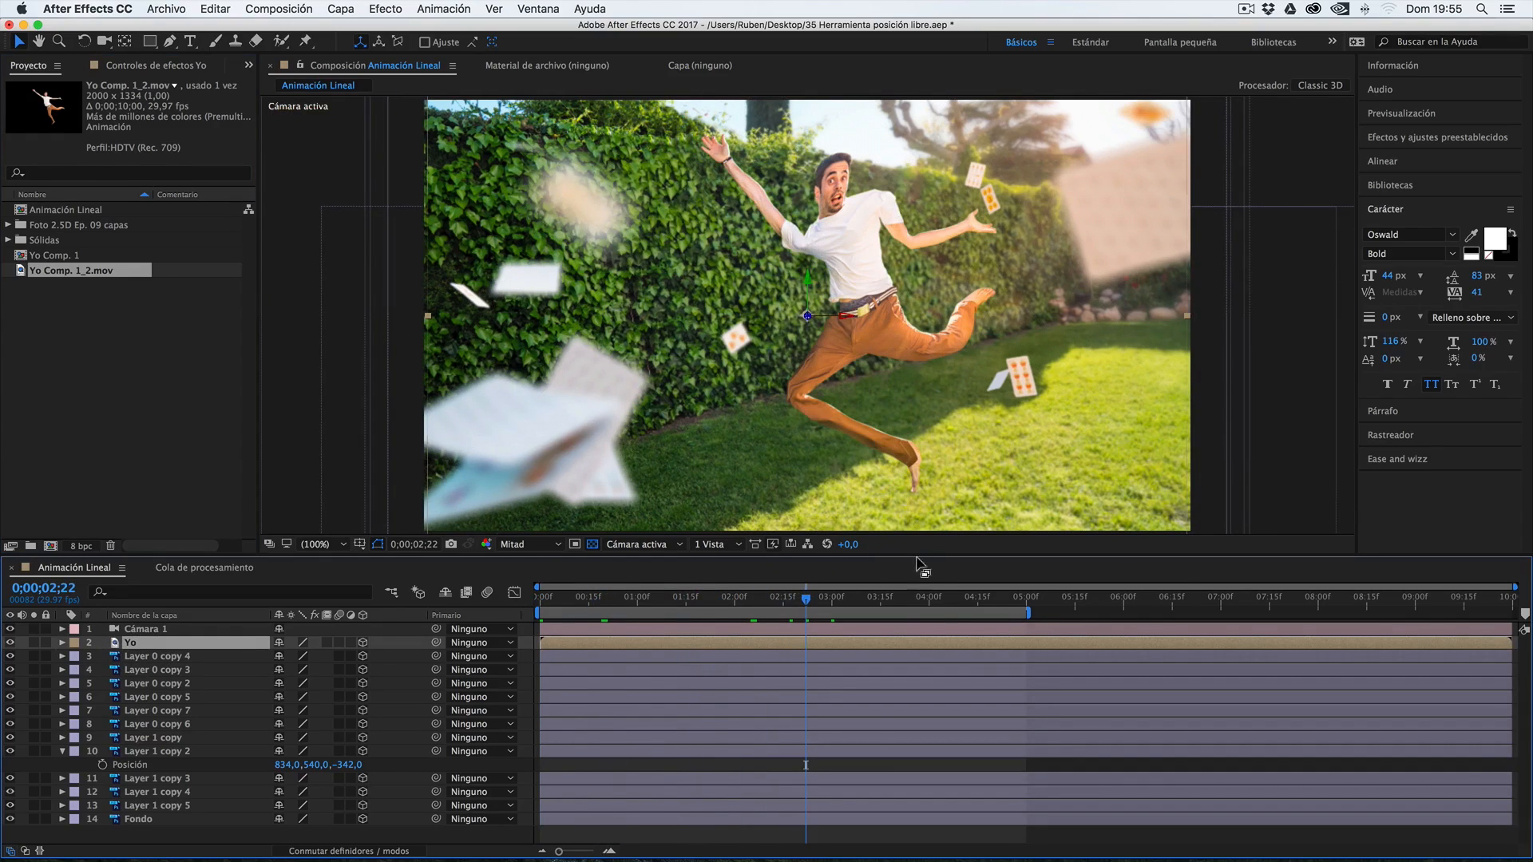
pyautogui.press('space')
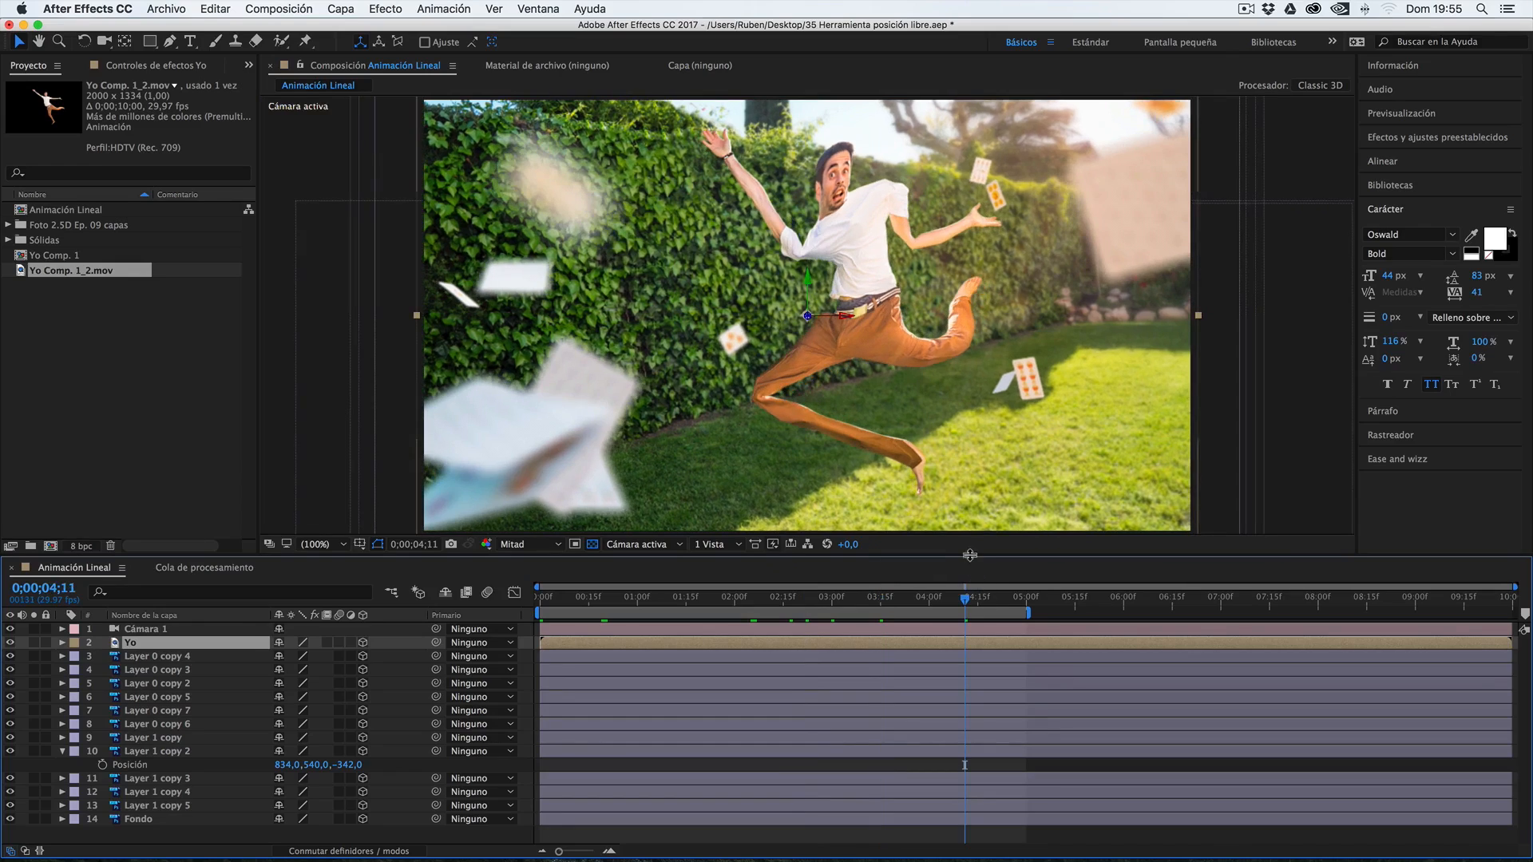
pyautogui.click(34, 643)
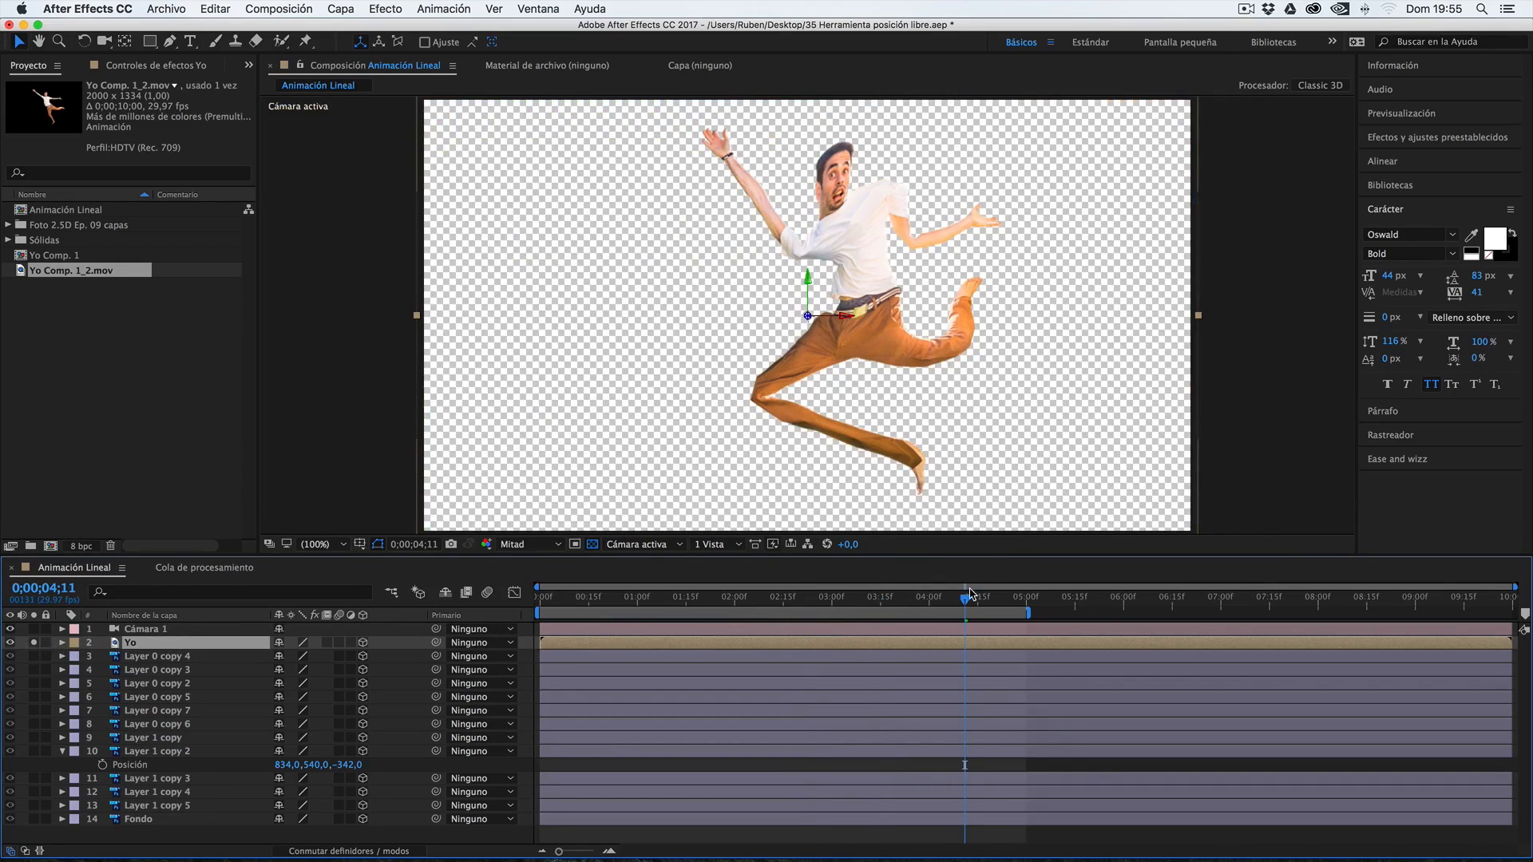
pyautogui.press('space')
pyautogui.moveTo(728, 607); pyautogui.dragTo(950, 597)
pyautogui.press('space')
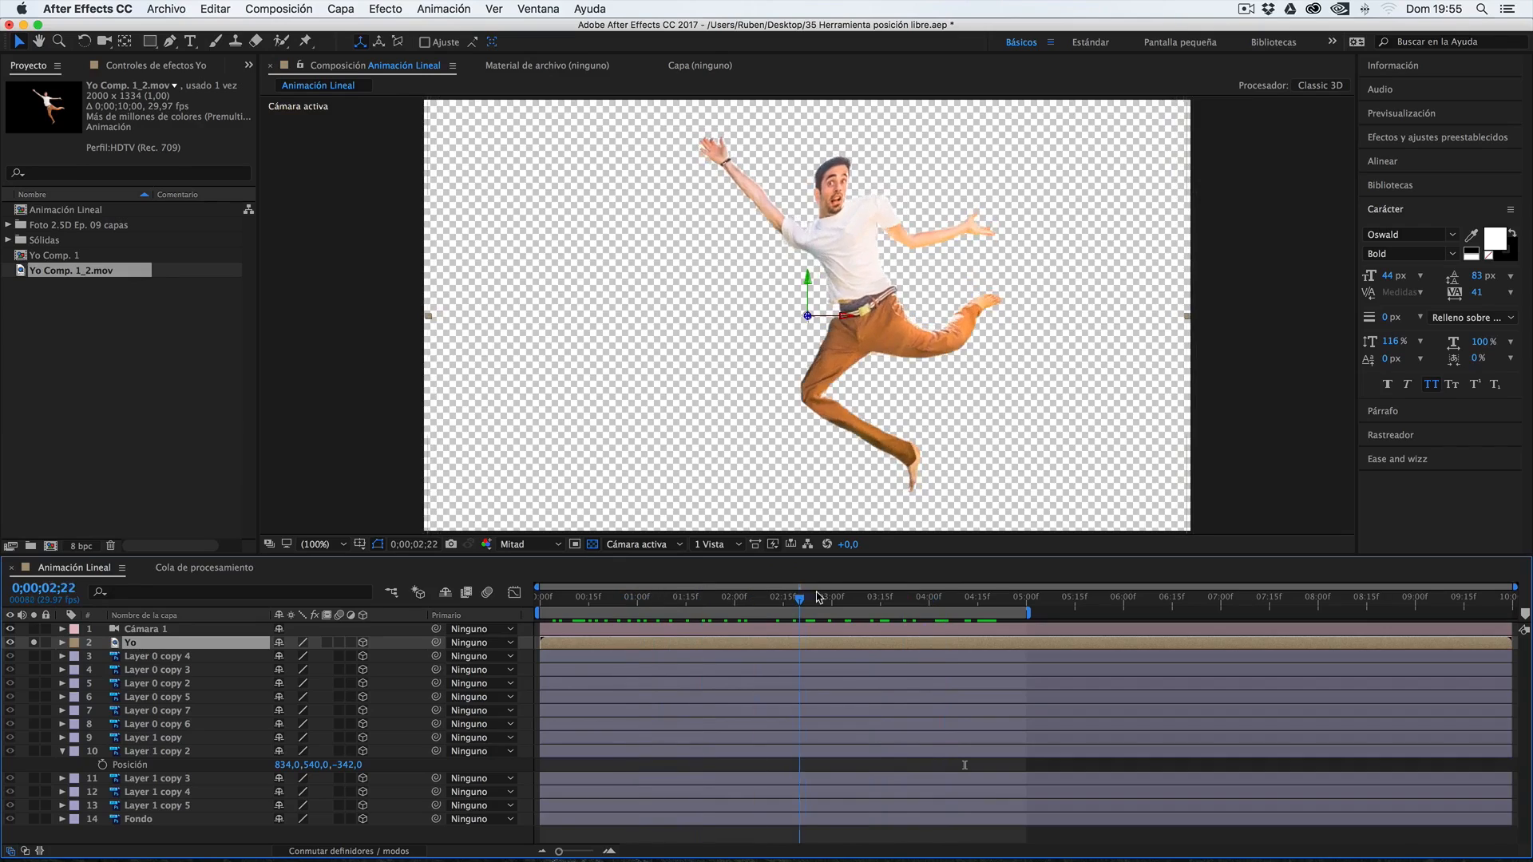
pyautogui.click(35, 643)
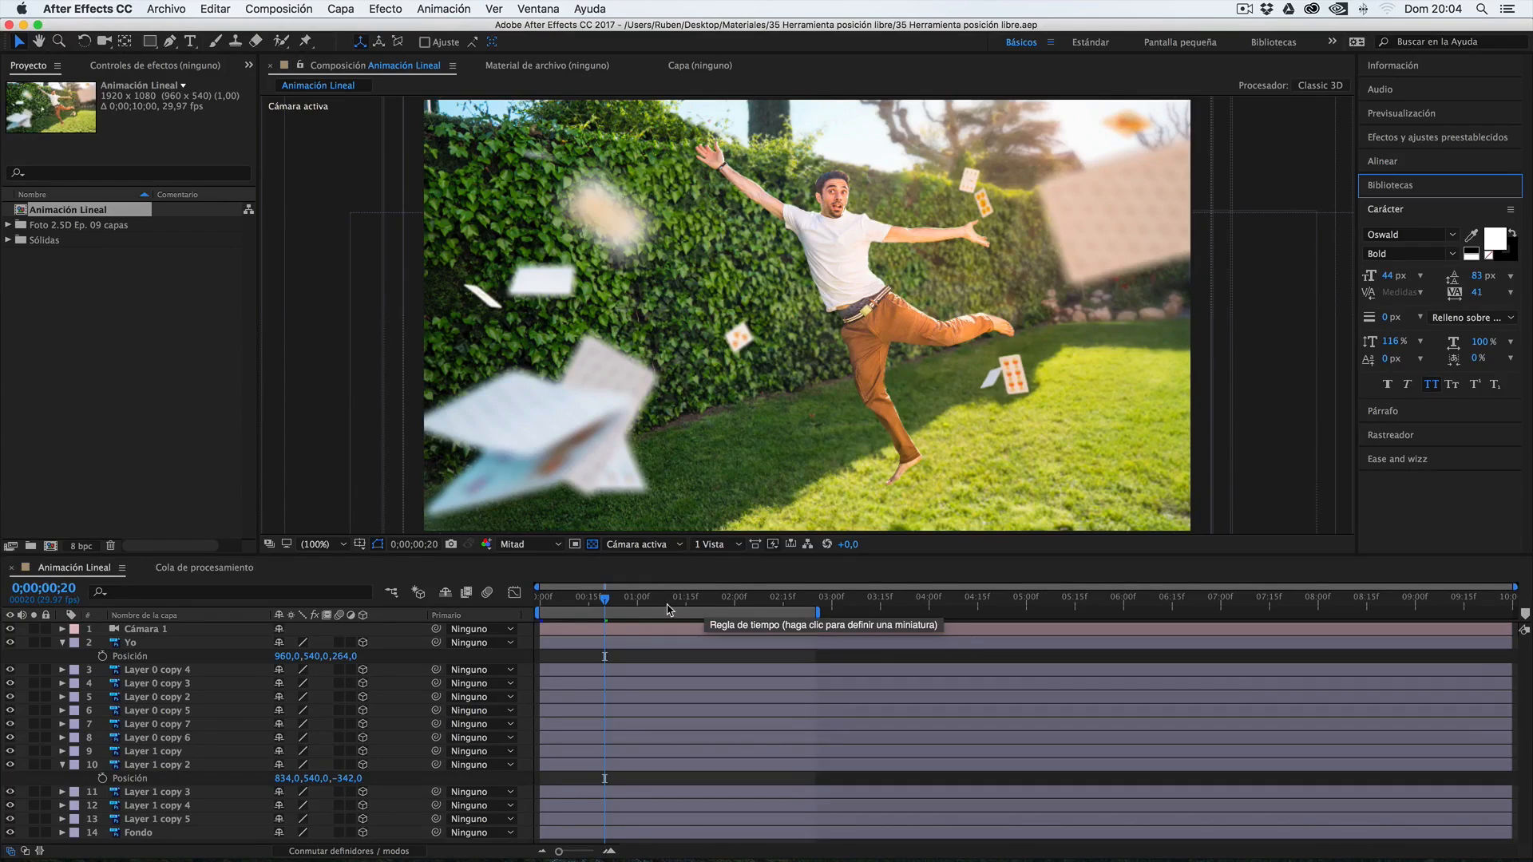
# Extend Animación Lineal's work area to 5 seconds and add the composition to the render queue with Óptima quality, excluding the third queue item
pyautogui.moveTo(817, 613); pyautogui.dragTo(1034, 610)
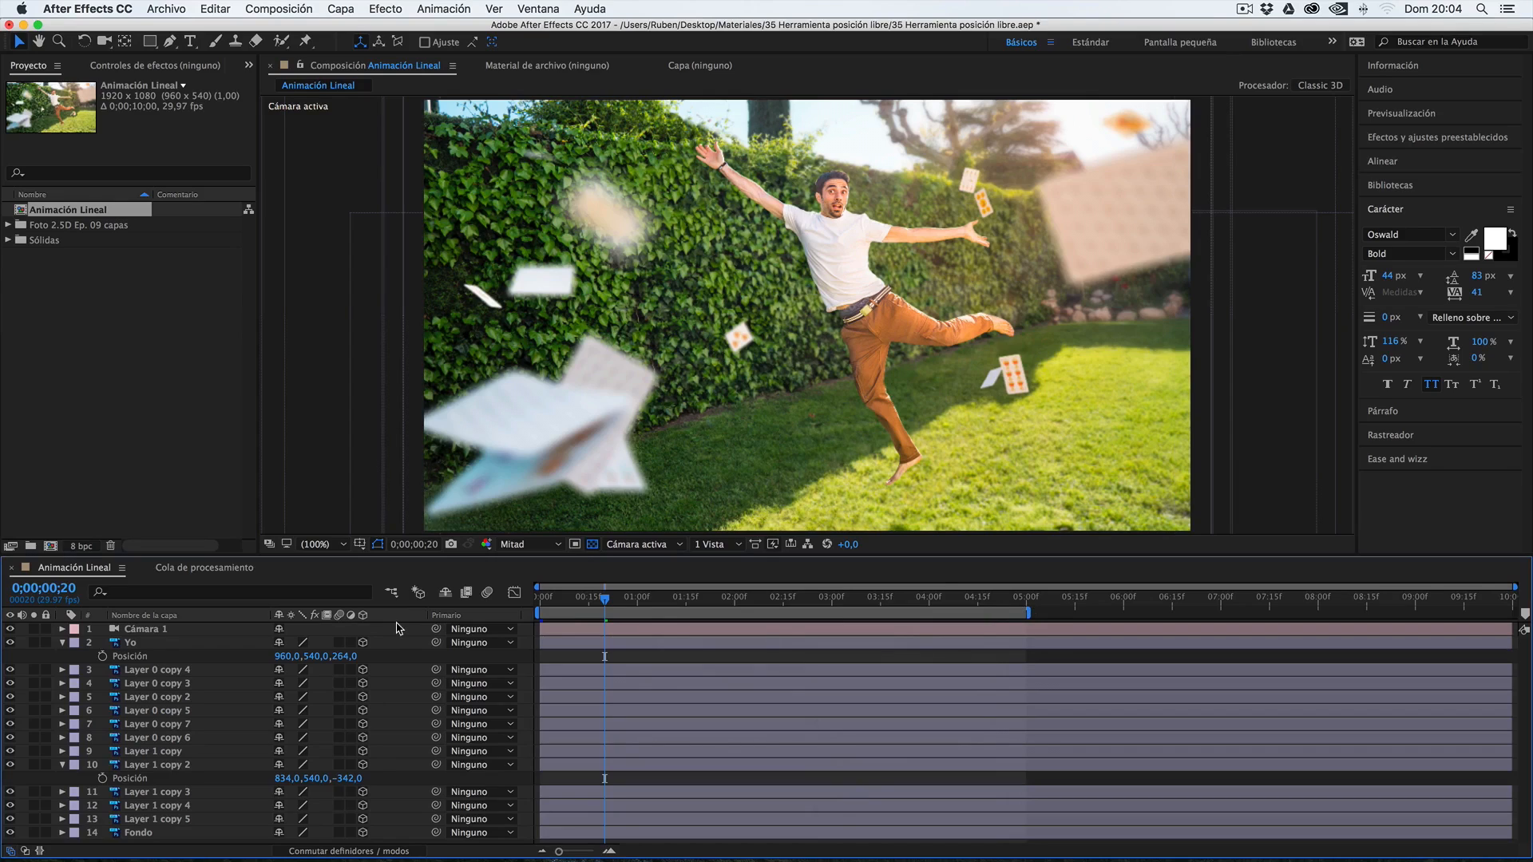
pyautogui.press('ctrl+super+m')
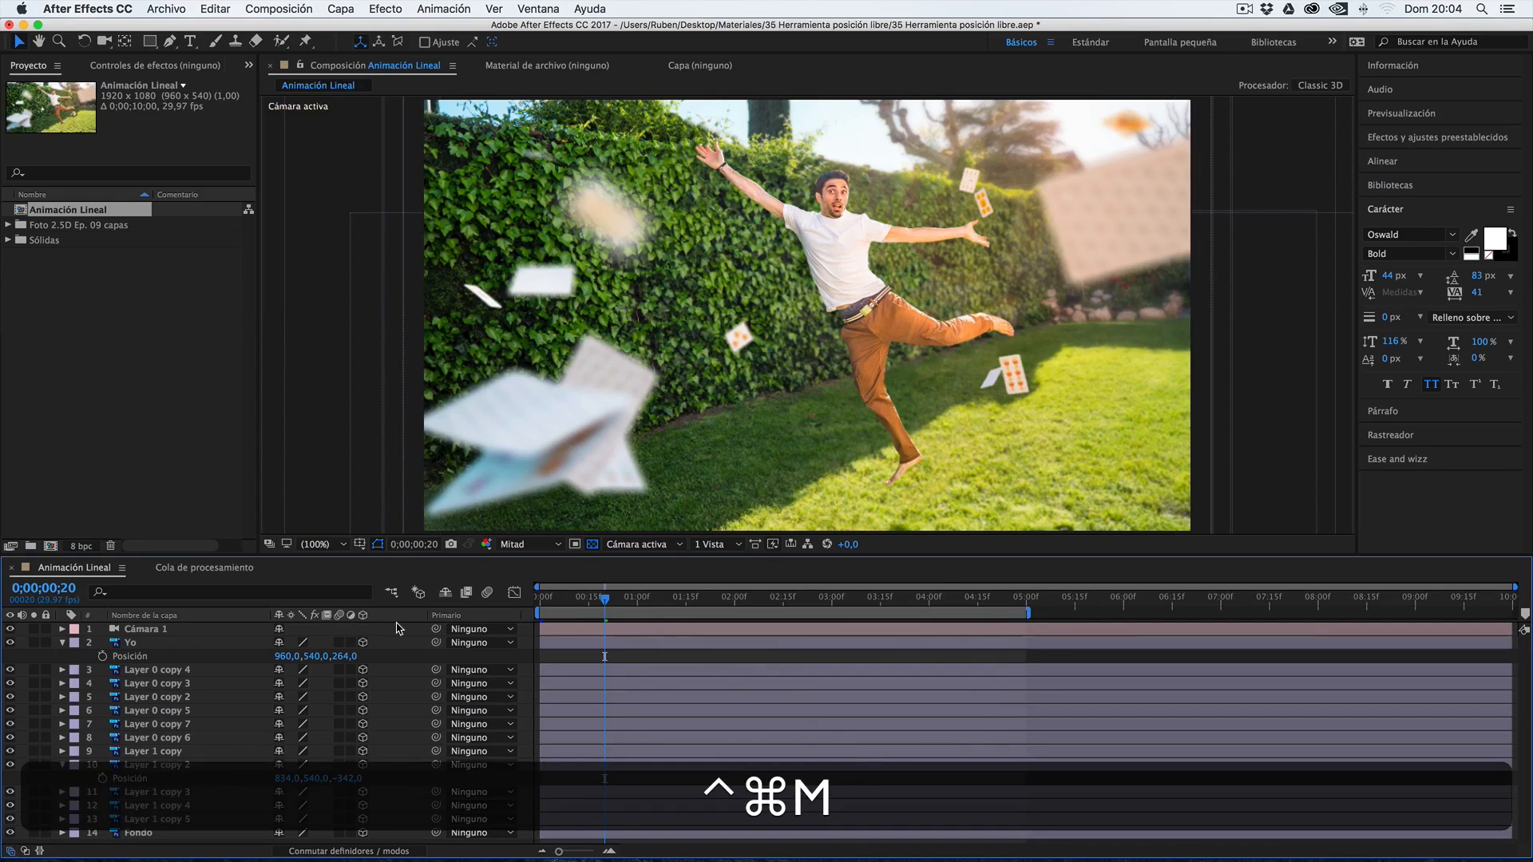
pyautogui.click(36, 726)
pyautogui.click(229, 777)
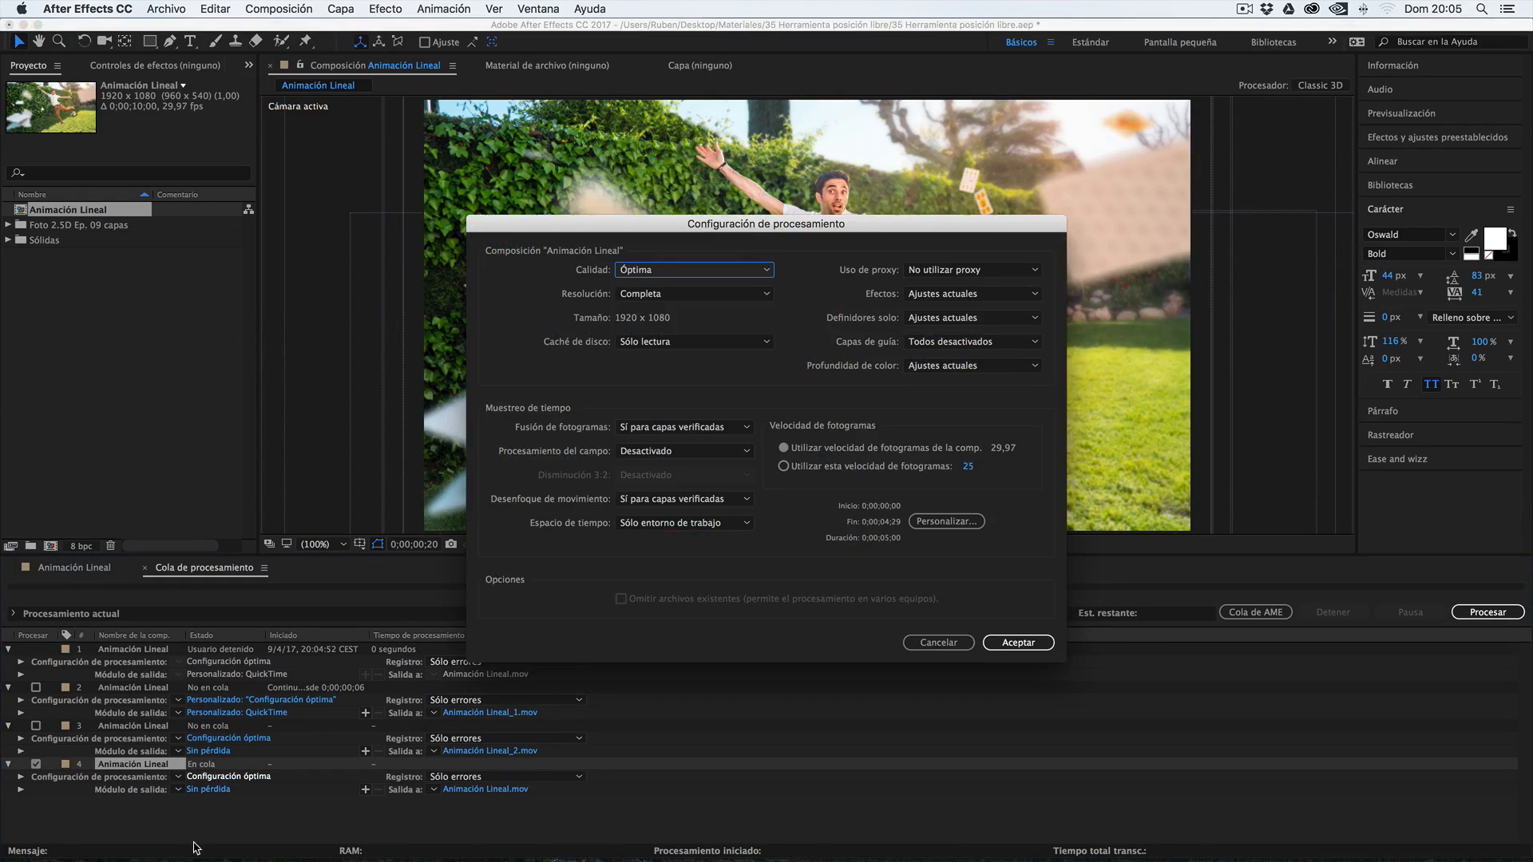
pyautogui.click(997, 648)
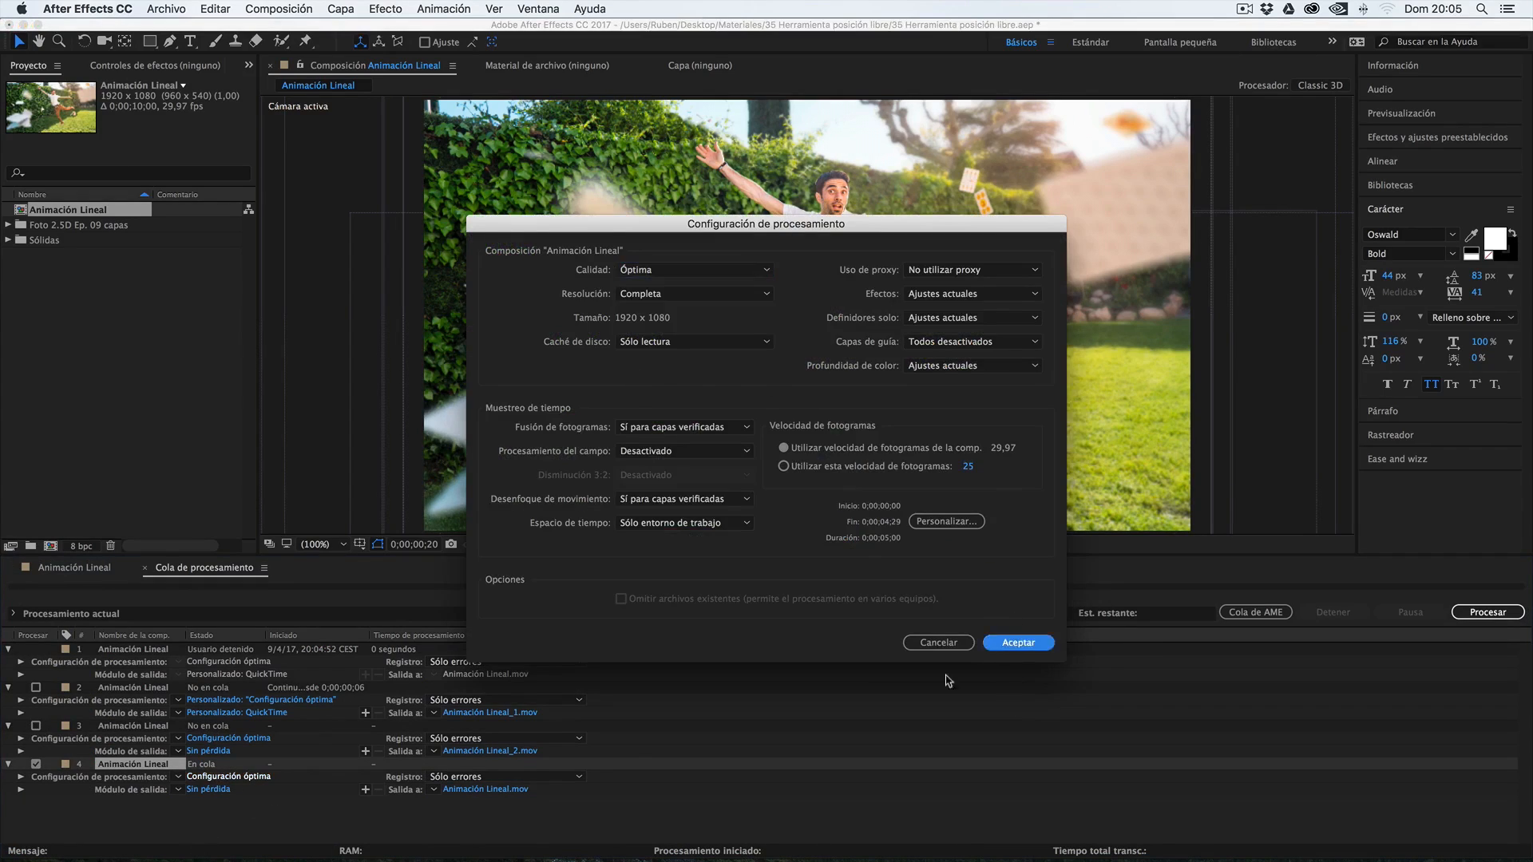
# Set the fourth queue item's QuickTime output to H.264 with audio output disabled, and save it as Animación Lineal in Escritorio
pyautogui.click(209, 790)
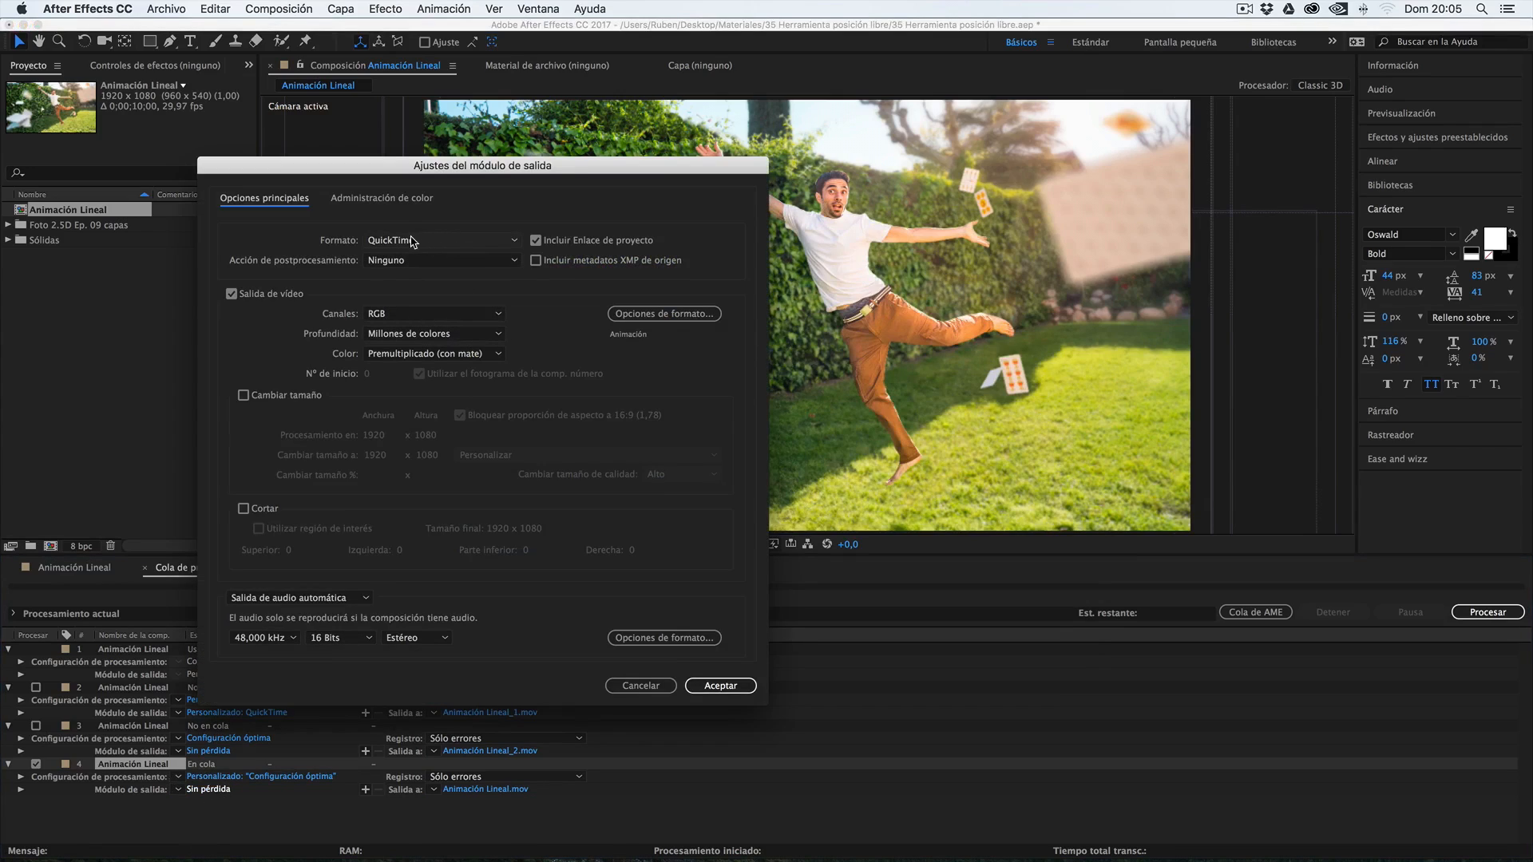
pyautogui.click(664, 314)
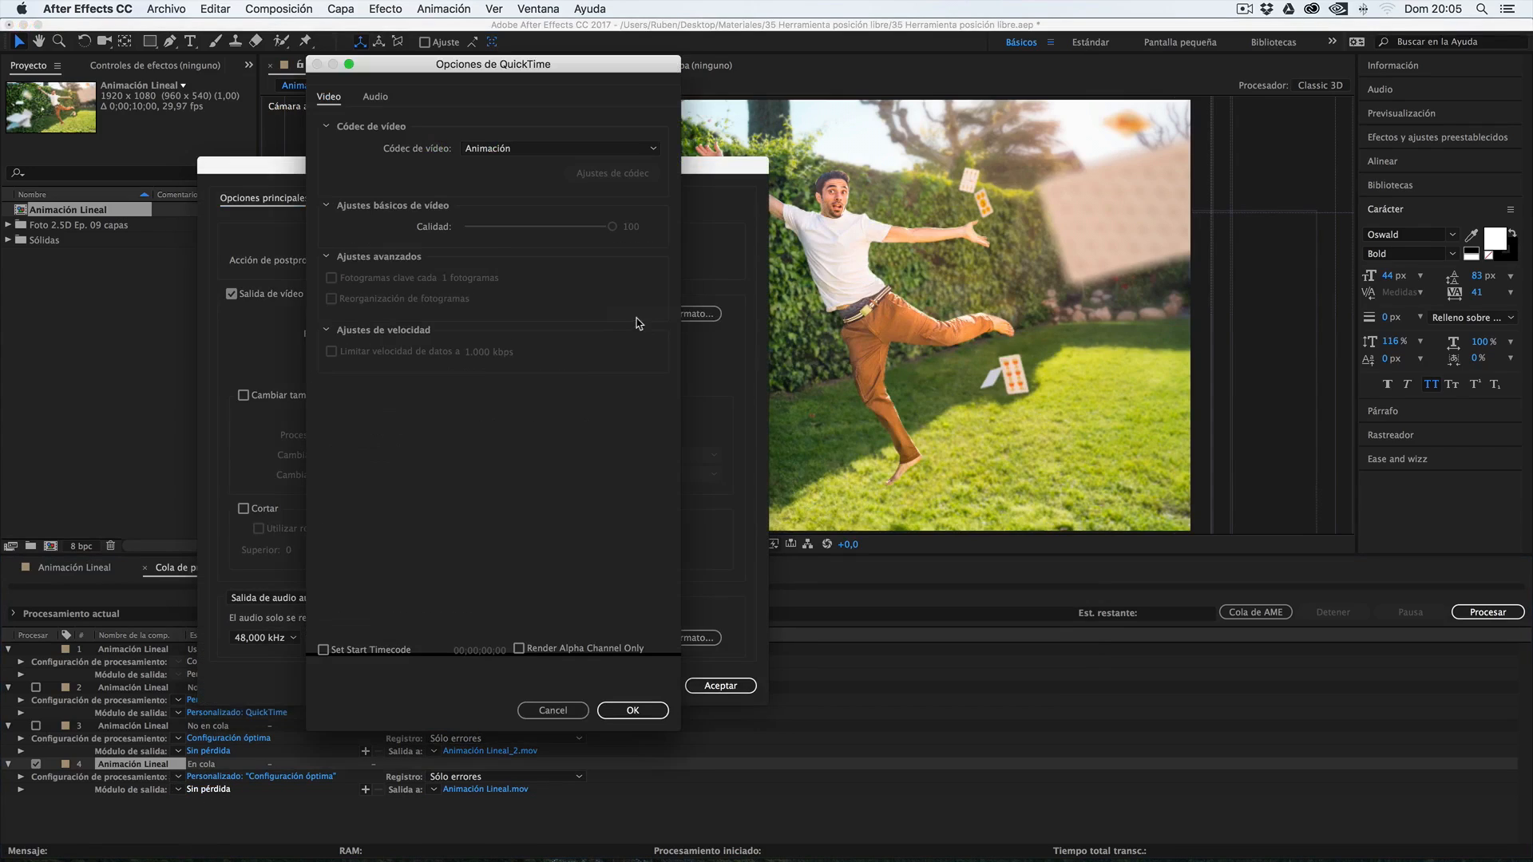
pyautogui.click(500, 152)
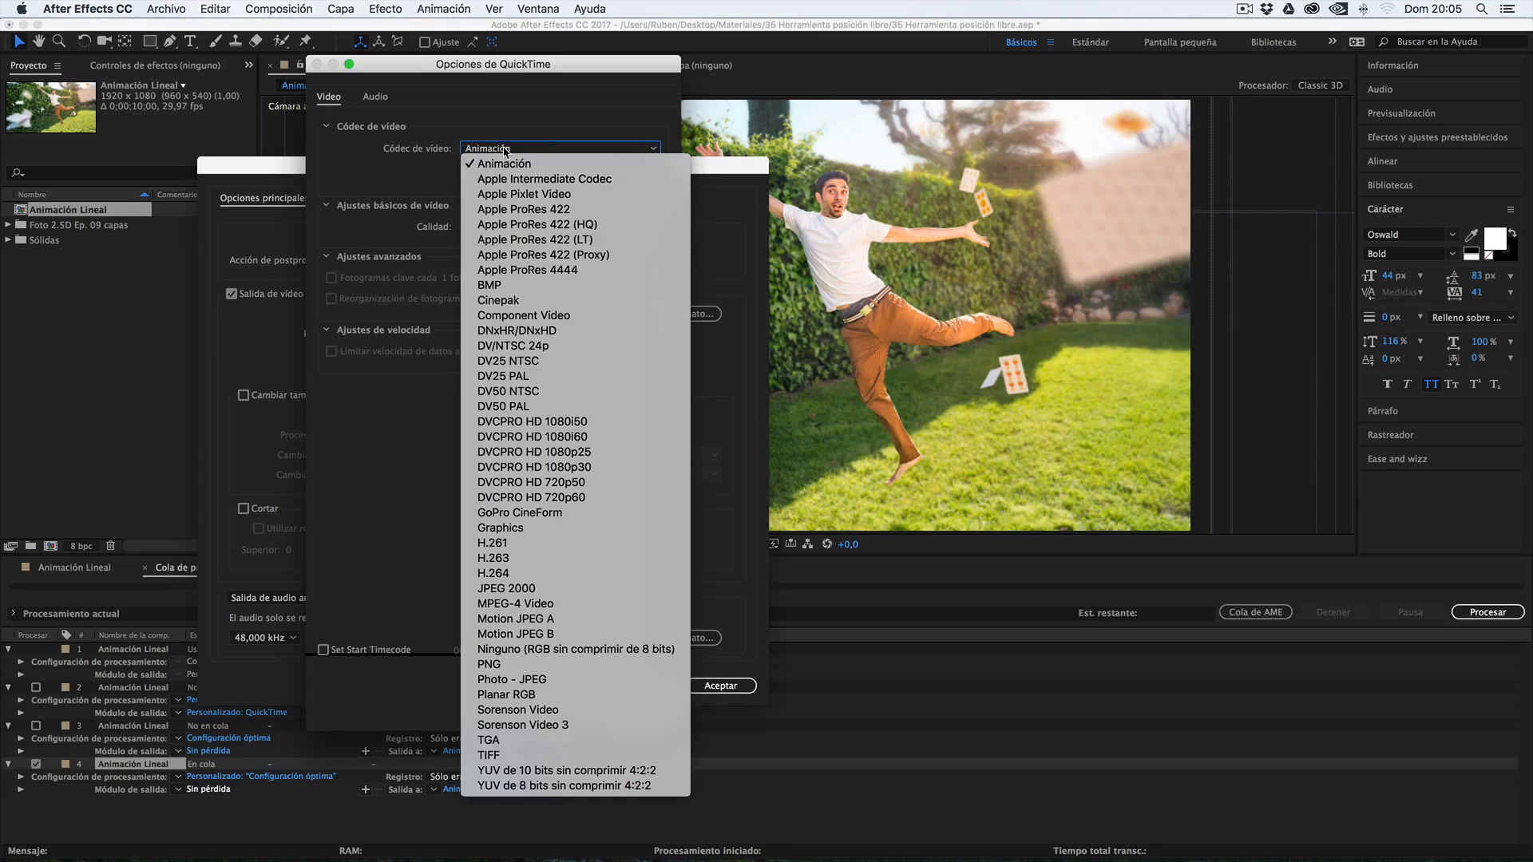
pyautogui.click(518, 577)
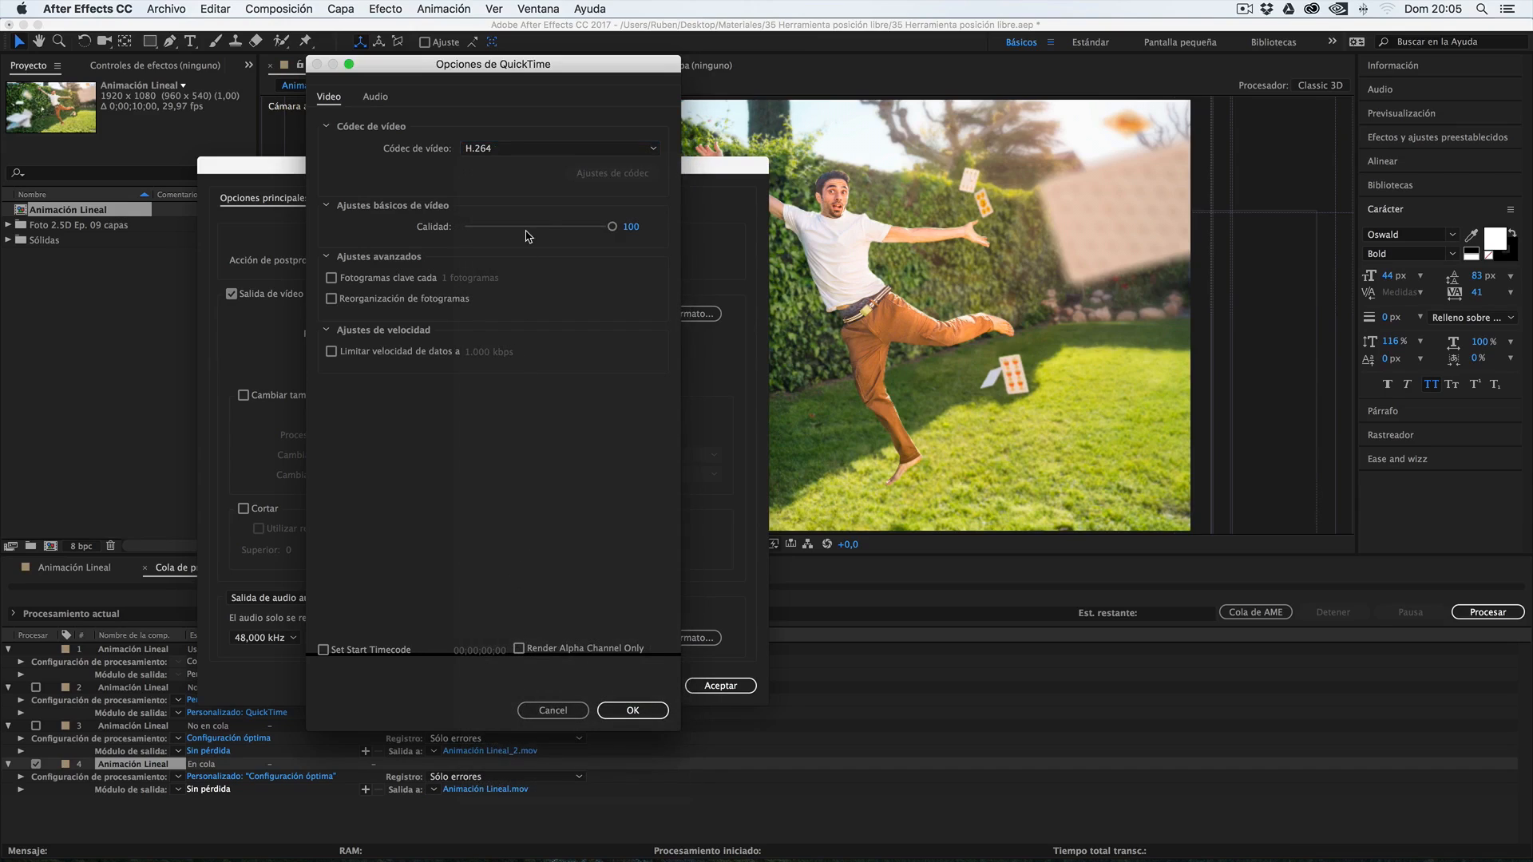
pyautogui.click(658, 709)
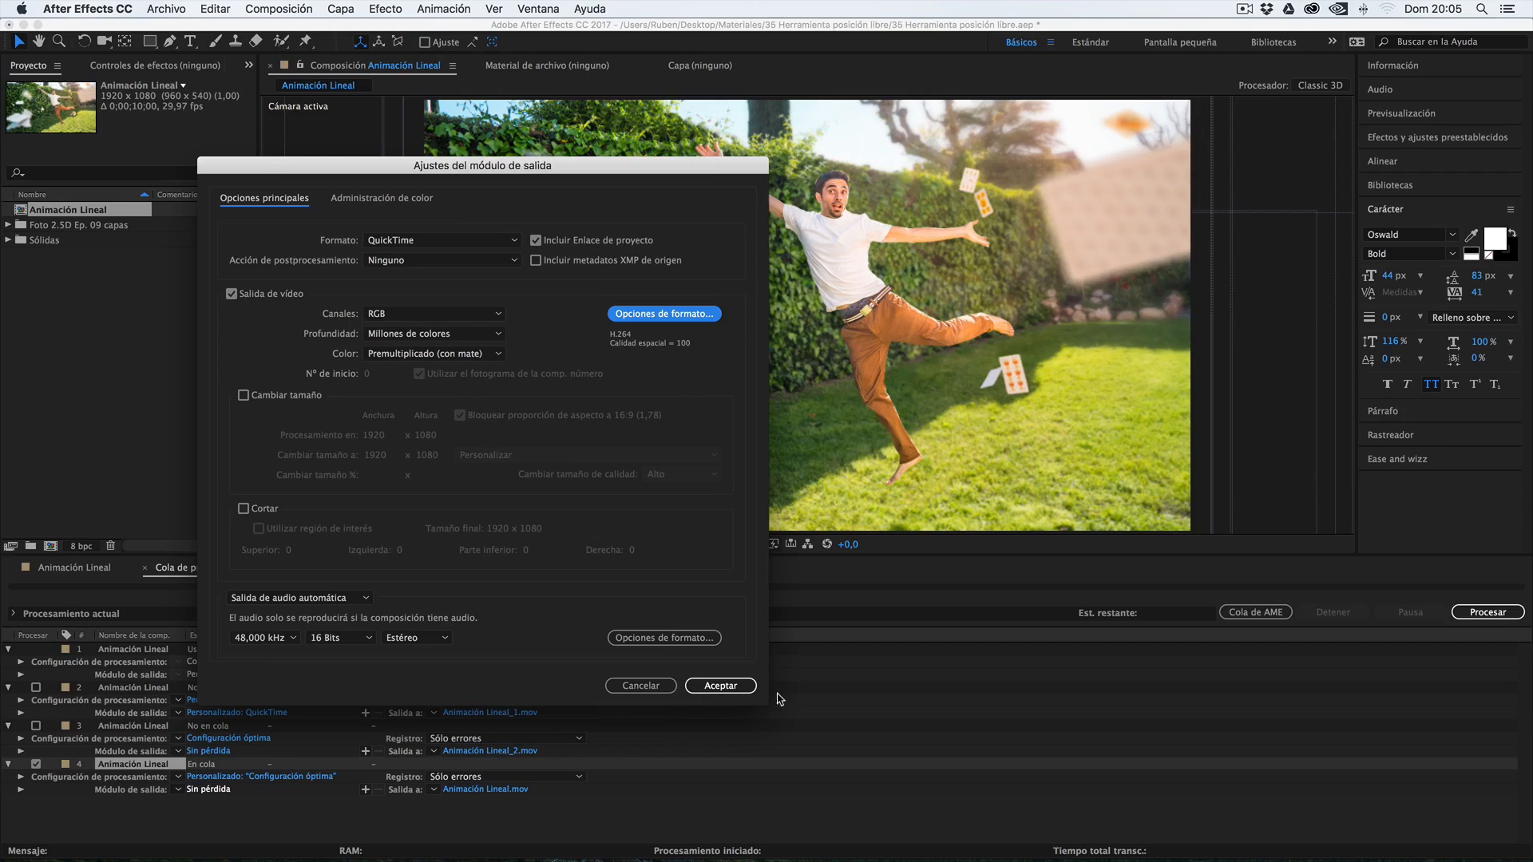
pyautogui.click(292, 601)
pyautogui.click(300, 643)
pyautogui.click(720, 686)
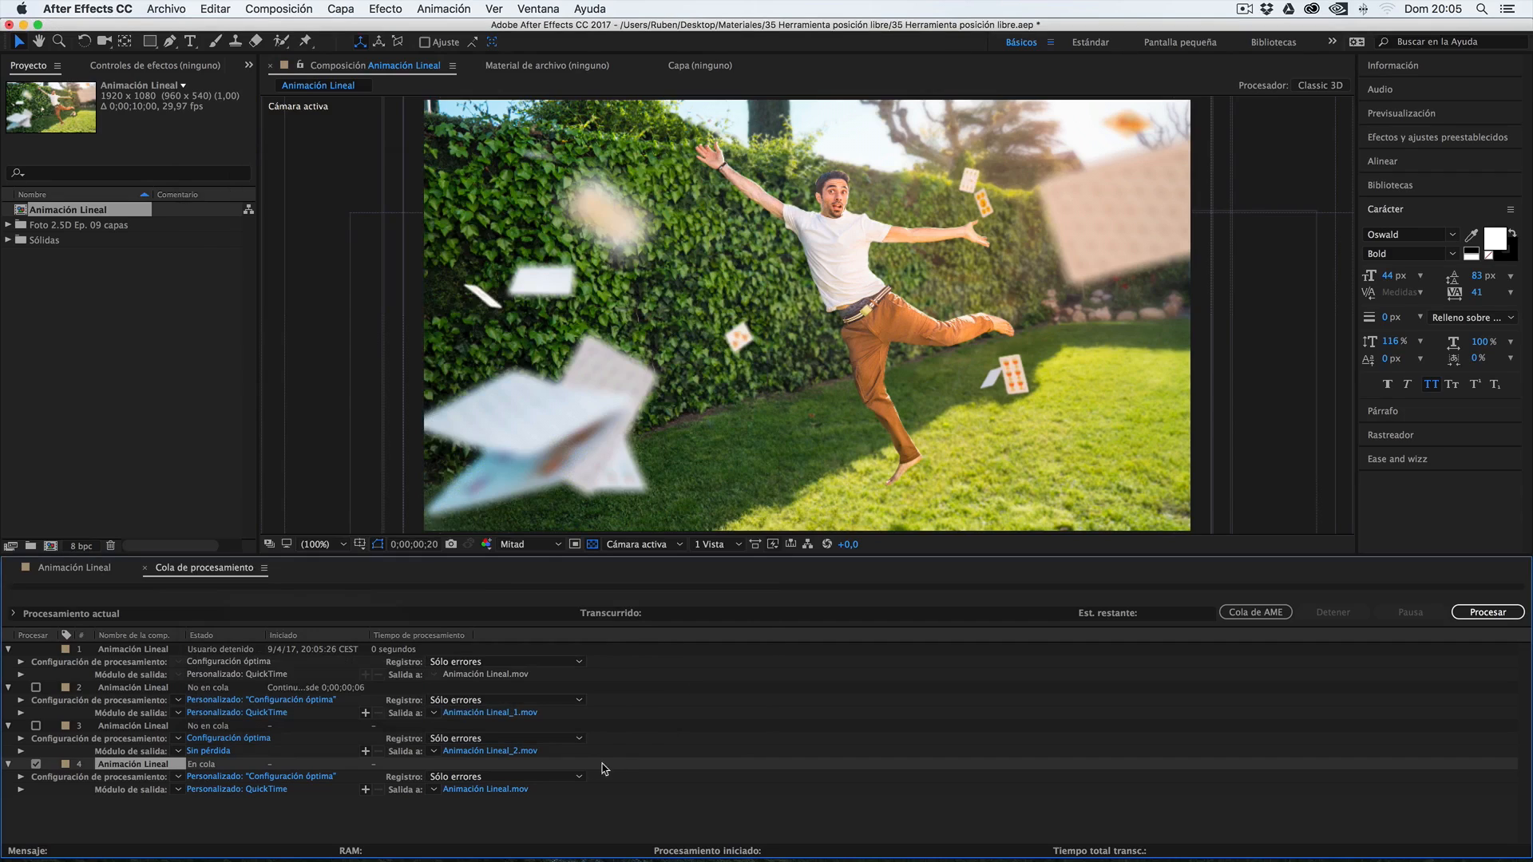
pyautogui.click(480, 790)
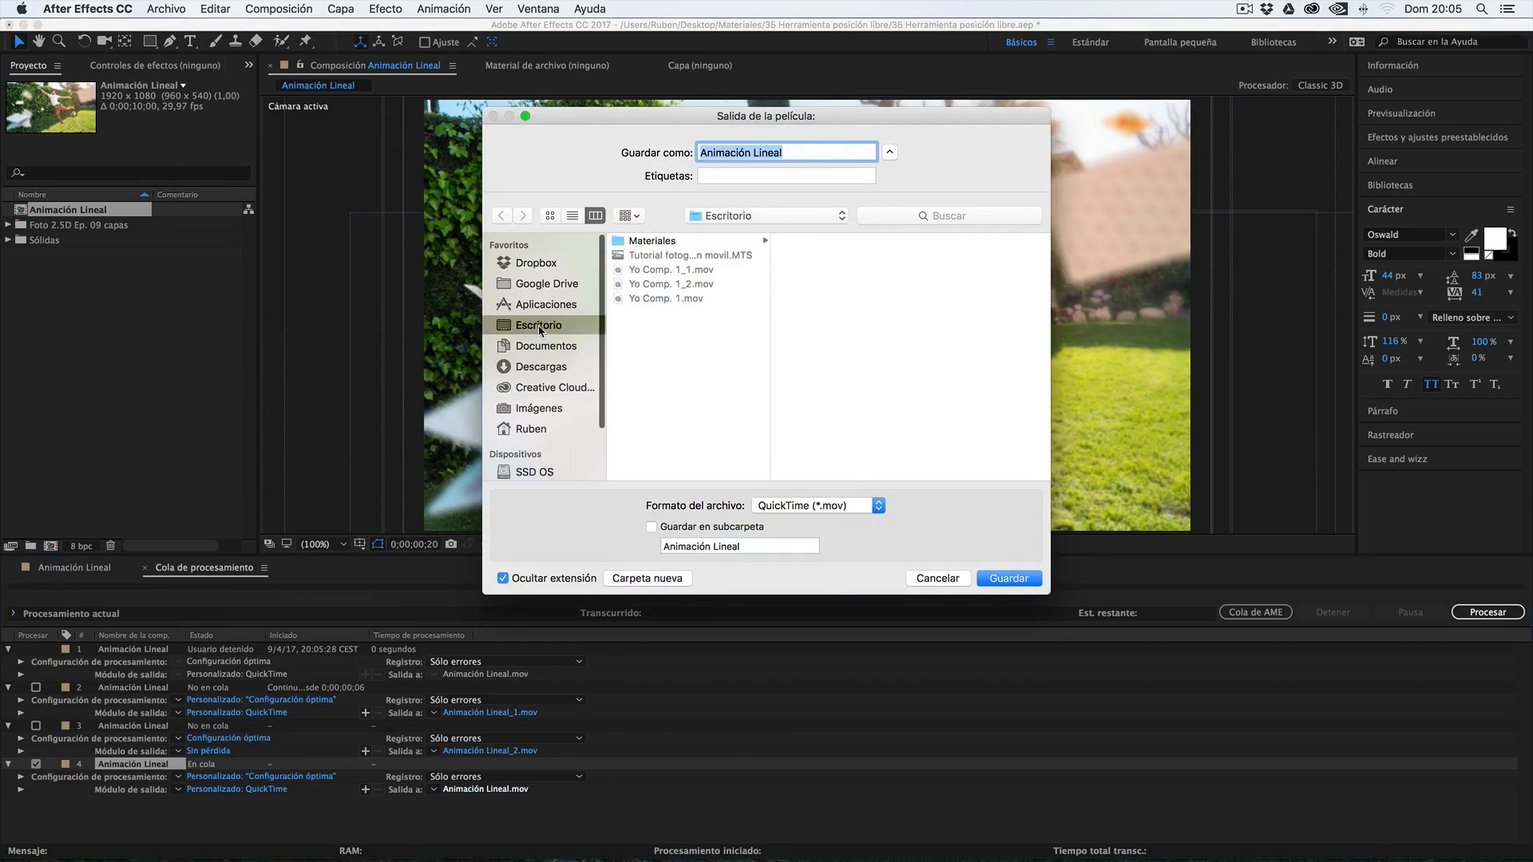
pyautogui.click(1007, 578)
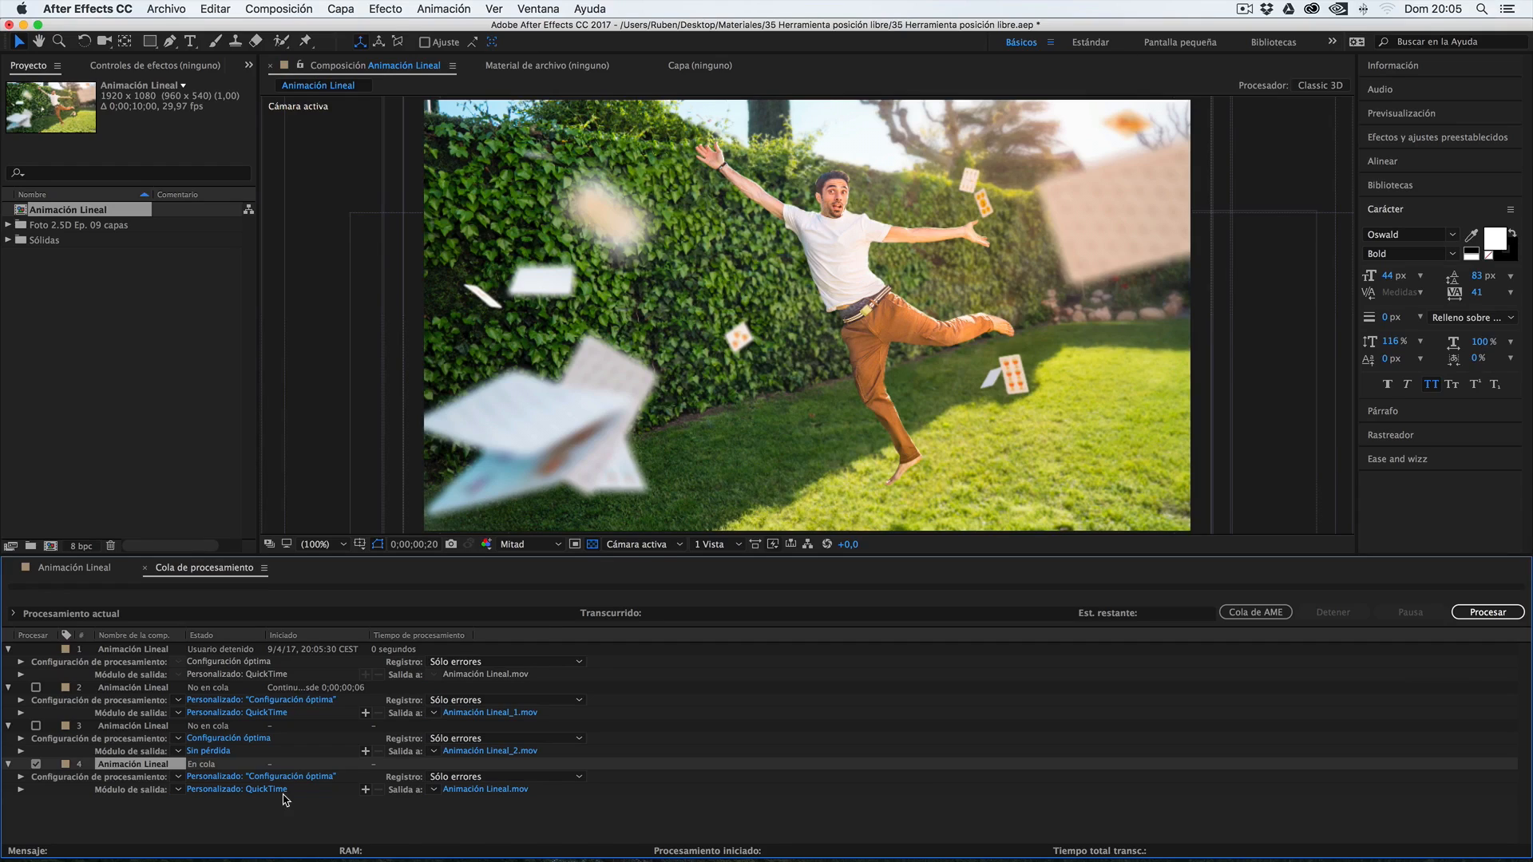
# Add a second output module to the fourth queue item, using QuickTime with the H.264 codec and audio output disabled
pyautogui.click(366, 791)
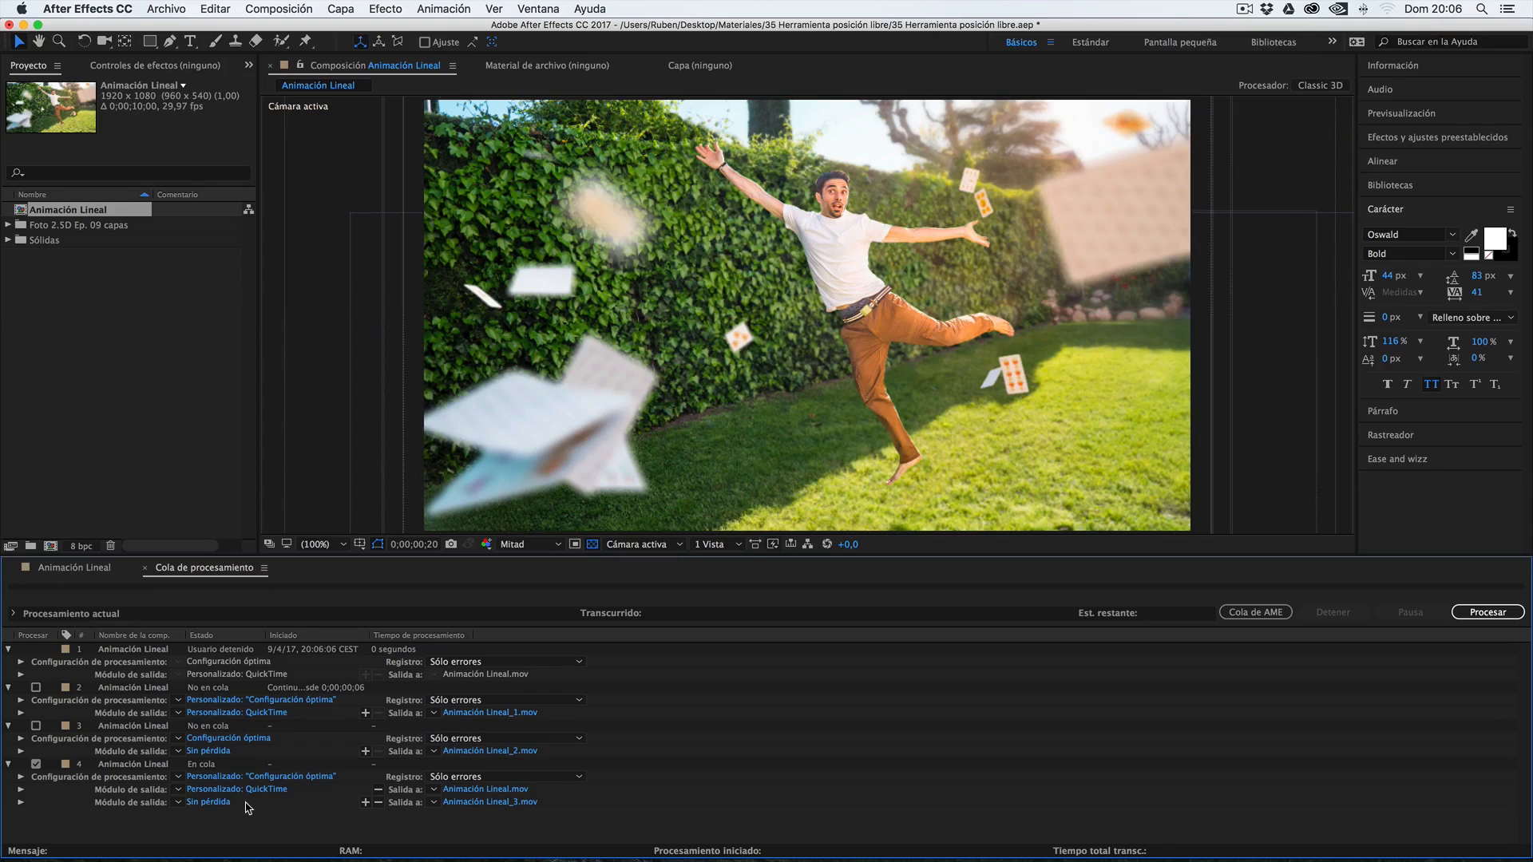
pyautogui.click(212, 803)
pyautogui.click(690, 312)
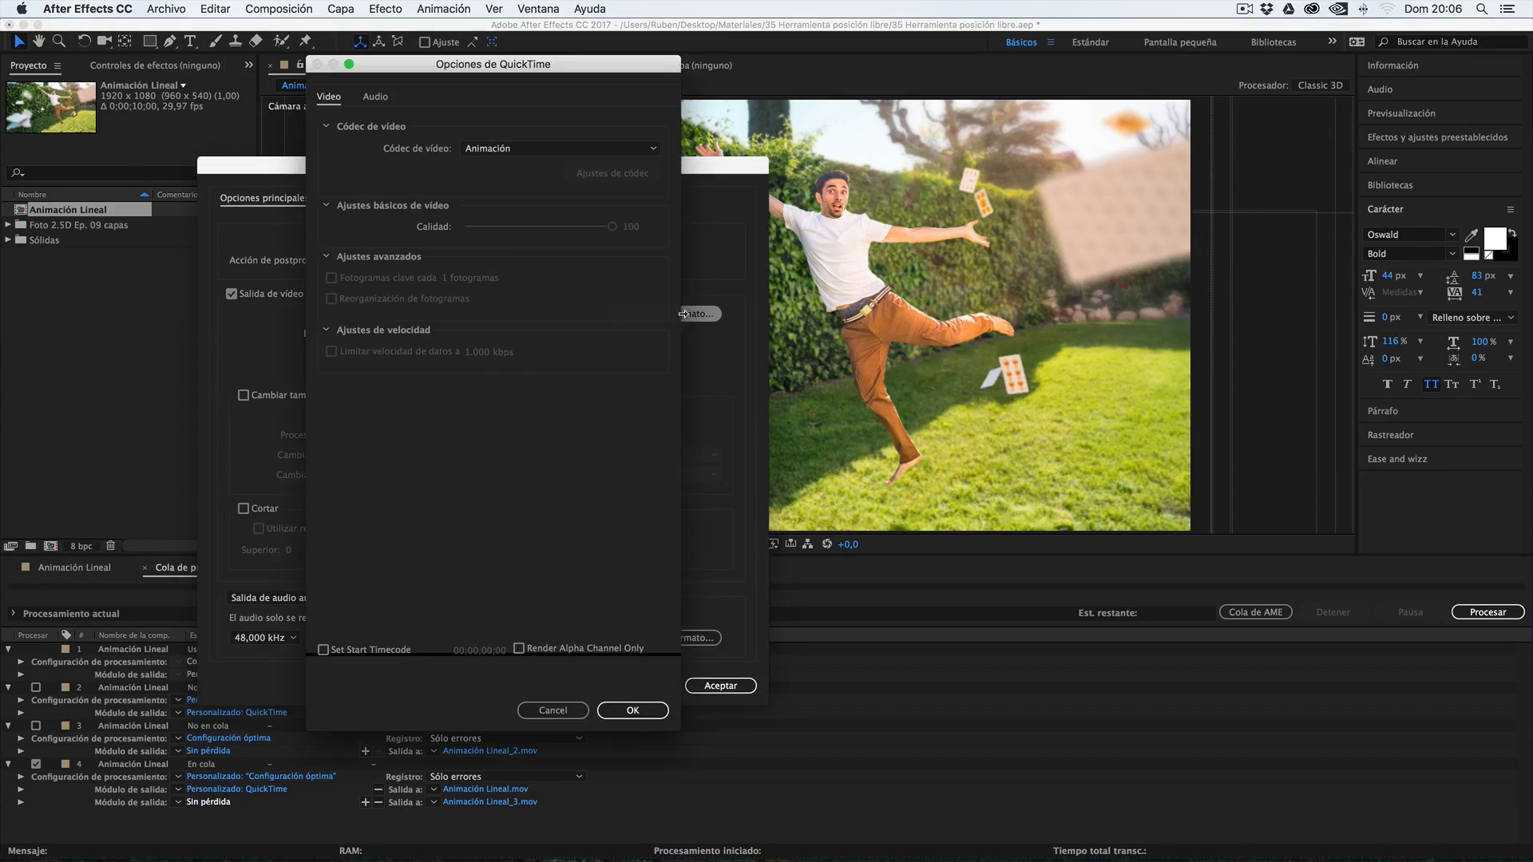
pyautogui.click(491, 151)
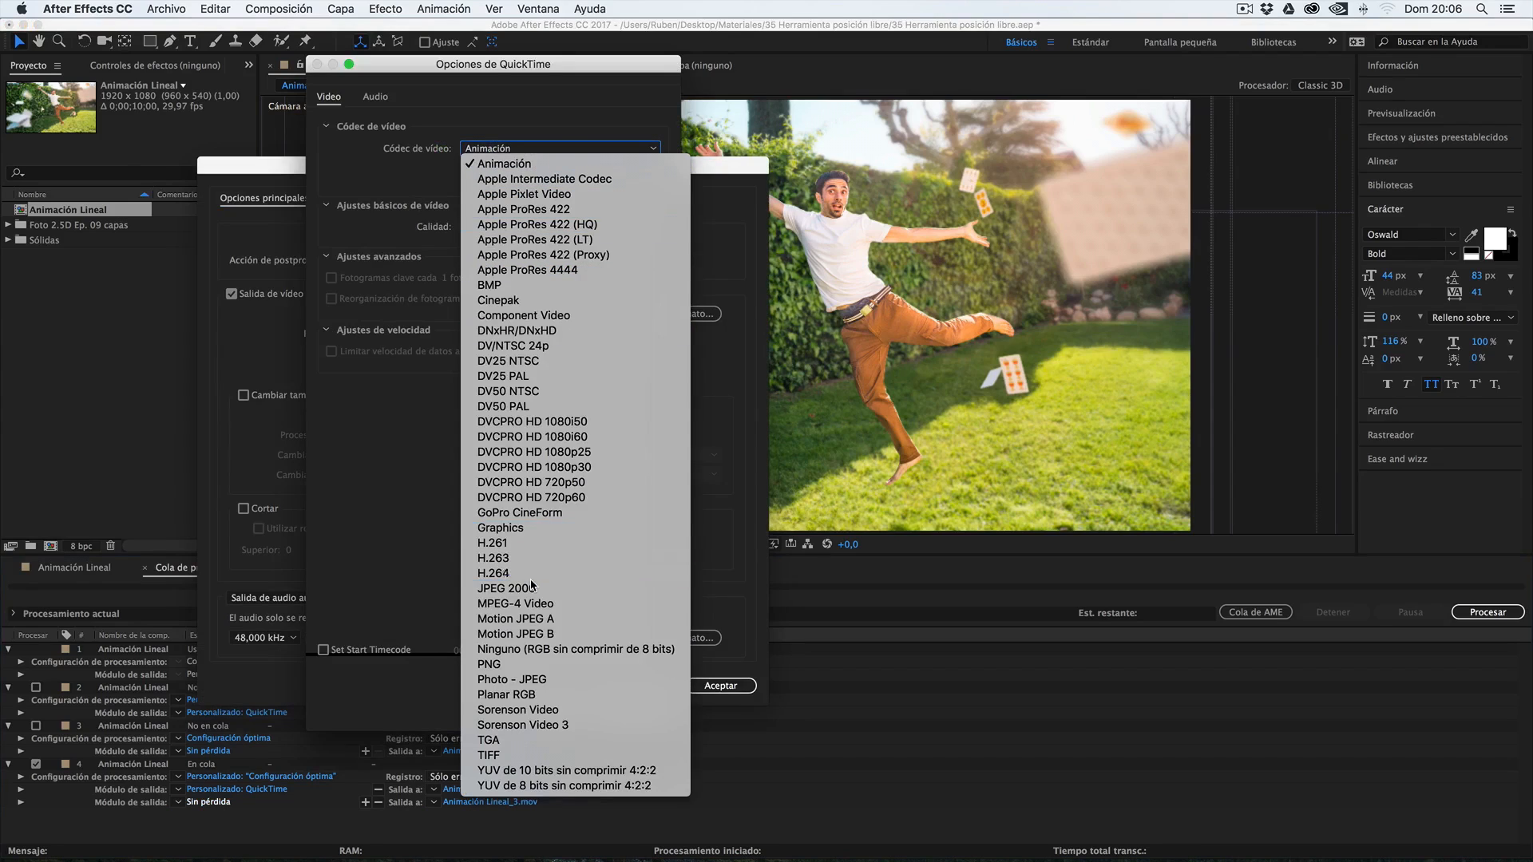
pyautogui.click(540, 573)
pyautogui.click(626, 709)
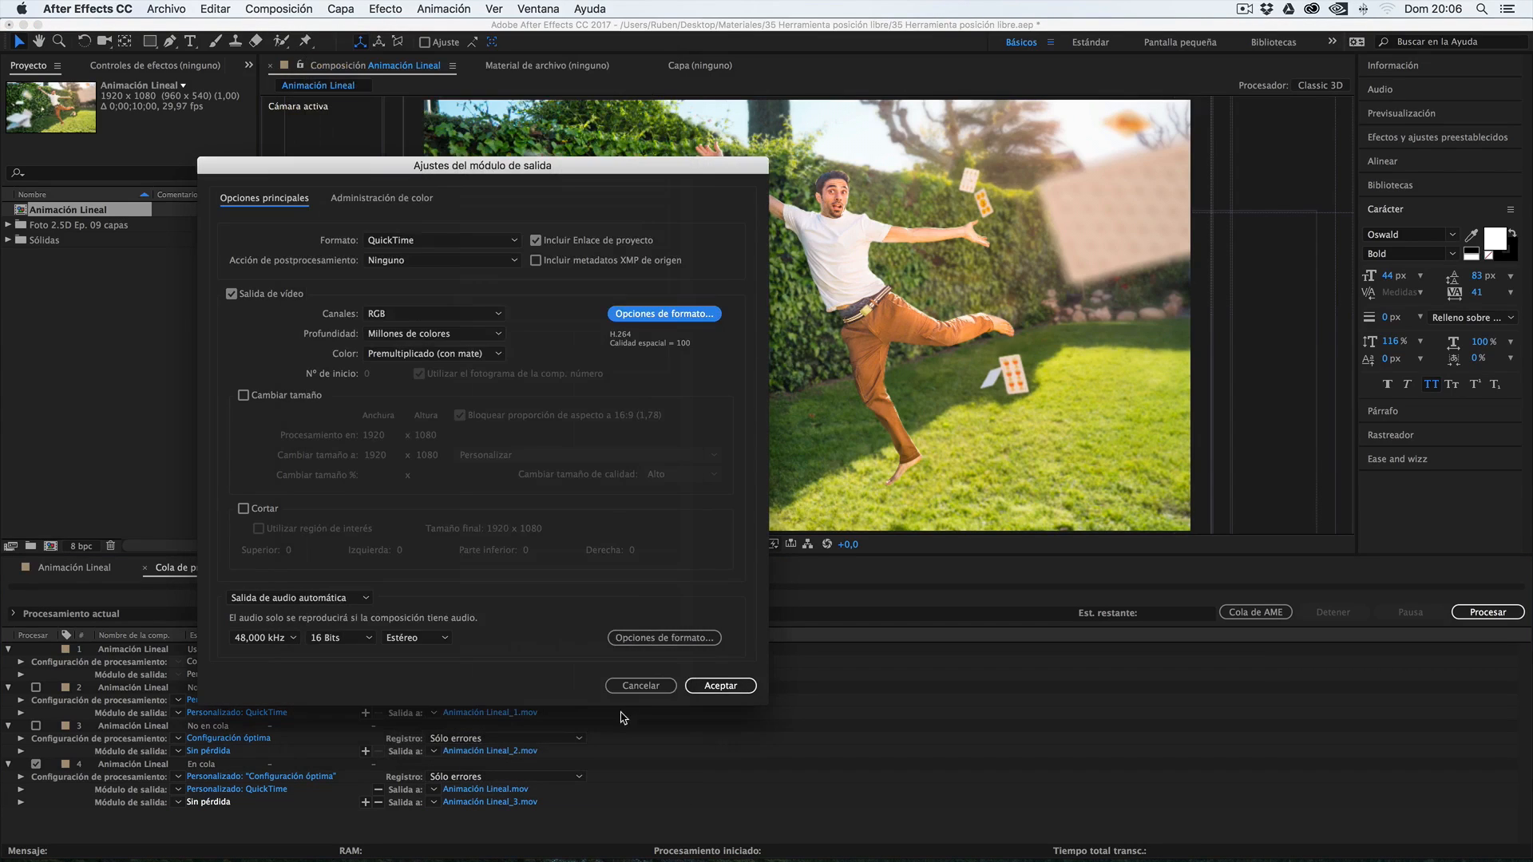
pyautogui.click(349, 598)
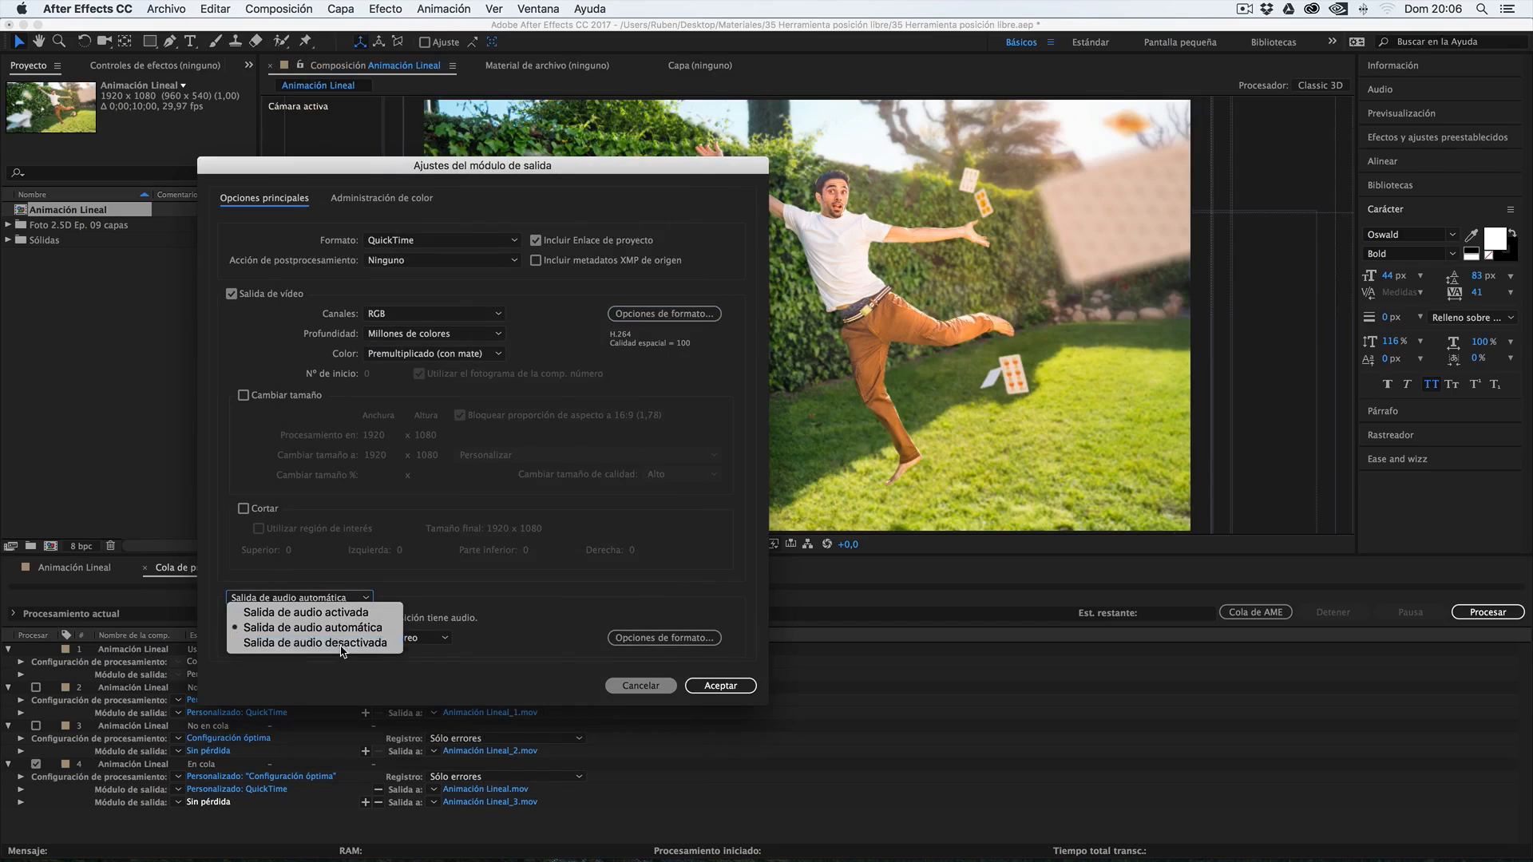
pyautogui.click(344, 644)
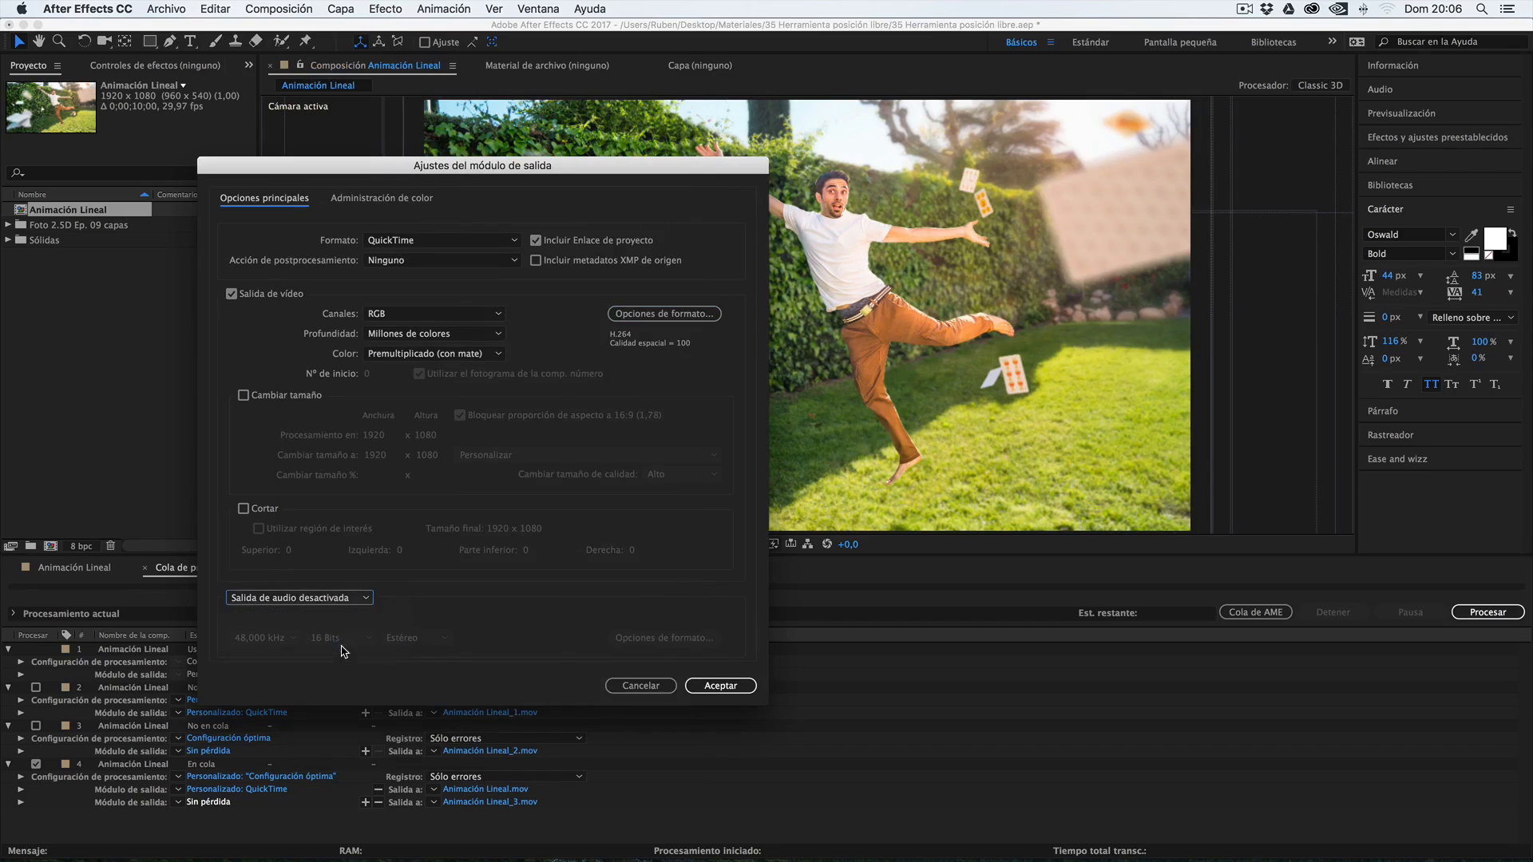
# Resize the second output to a width of 640 with the 16:9 aspect ratio locked, and accept the module settings
pyautogui.click(265, 401)
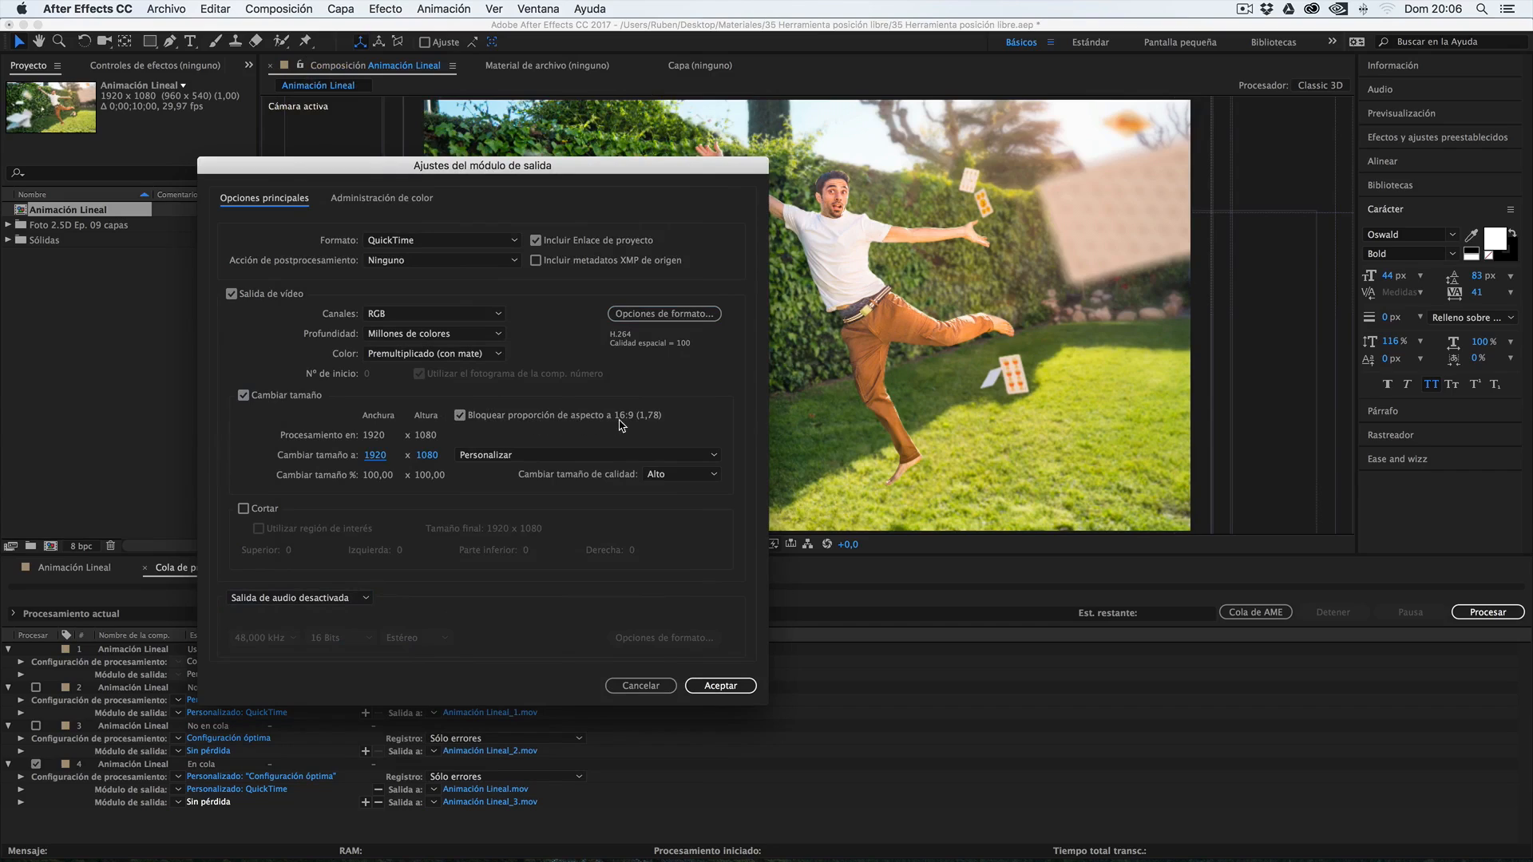
pyautogui.click(376, 457)
pyautogui.write('640')
pyautogui.click(443, 465)
pyautogui.click(704, 688)
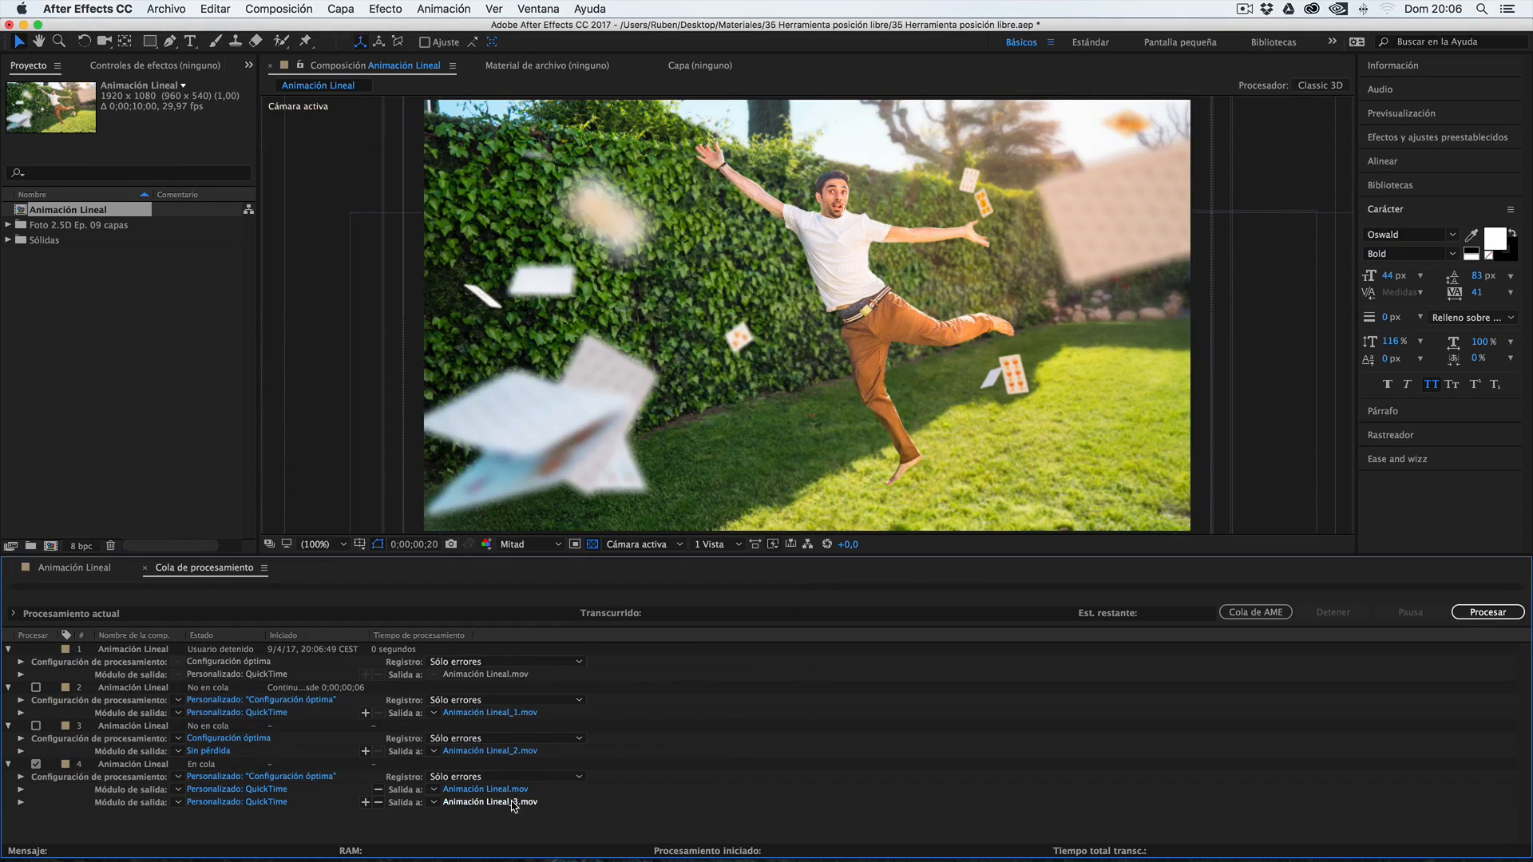
# Name the second output Animación Lineal_br in Escritorio and start processing the render queue
pyautogui.click(513, 802)
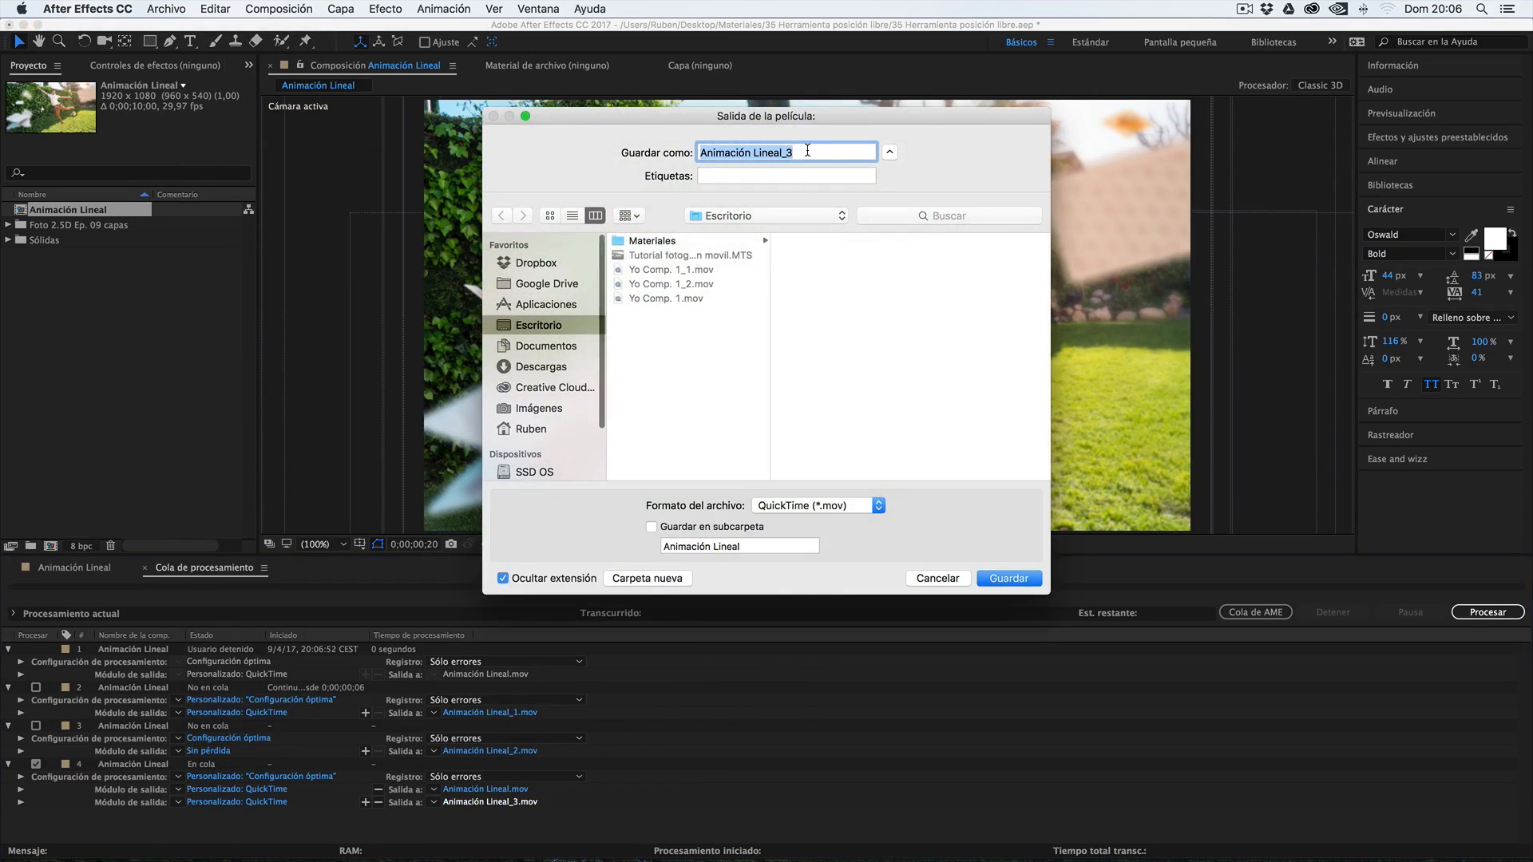
pyautogui.click(808, 150)
pyautogui.press('BackSpace')
pyautogui.write('b')
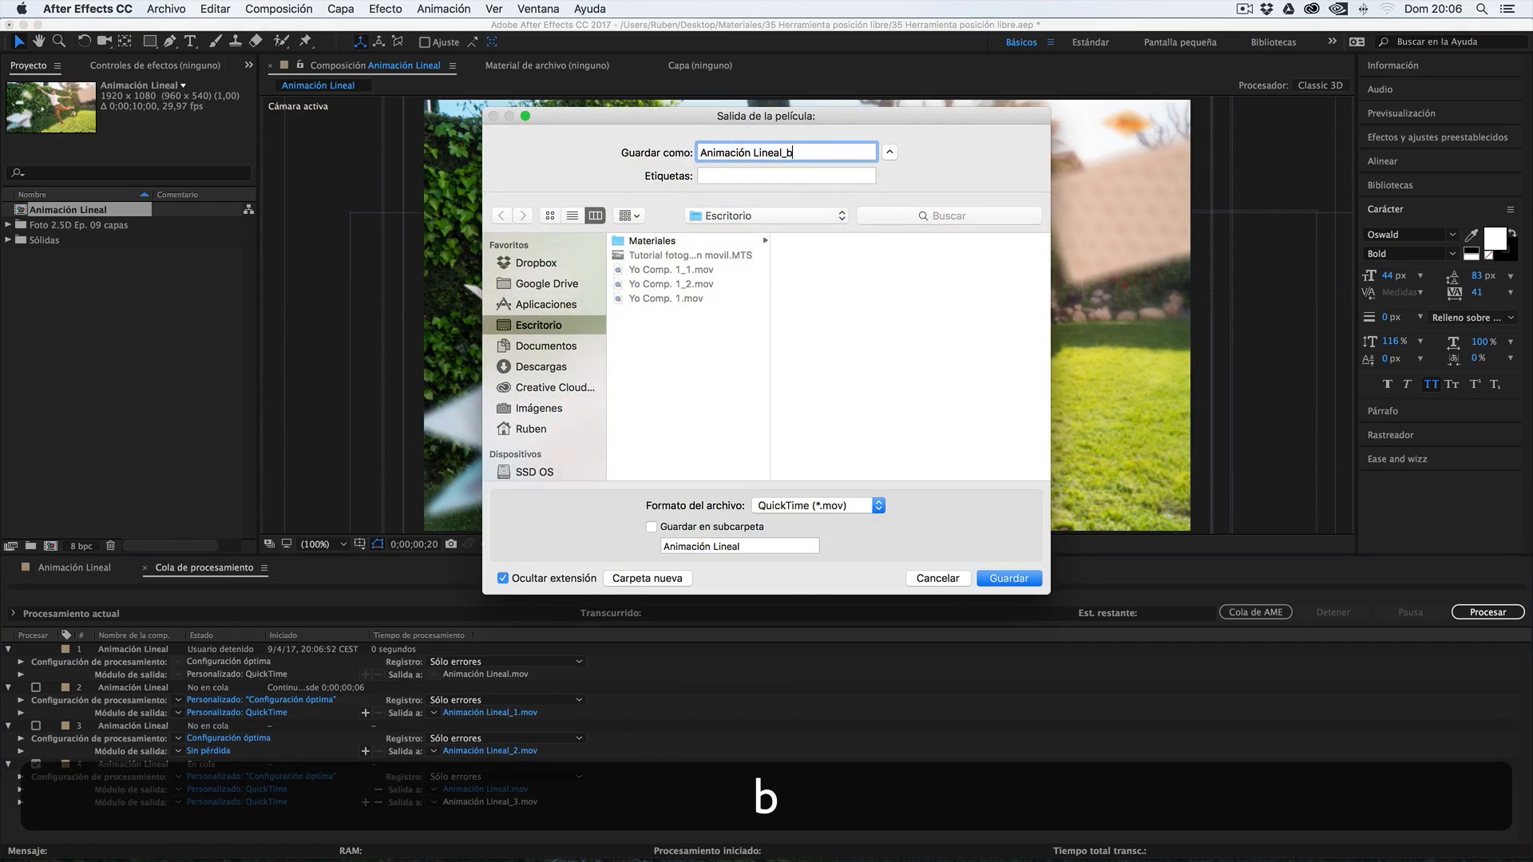
pyautogui.write('r')
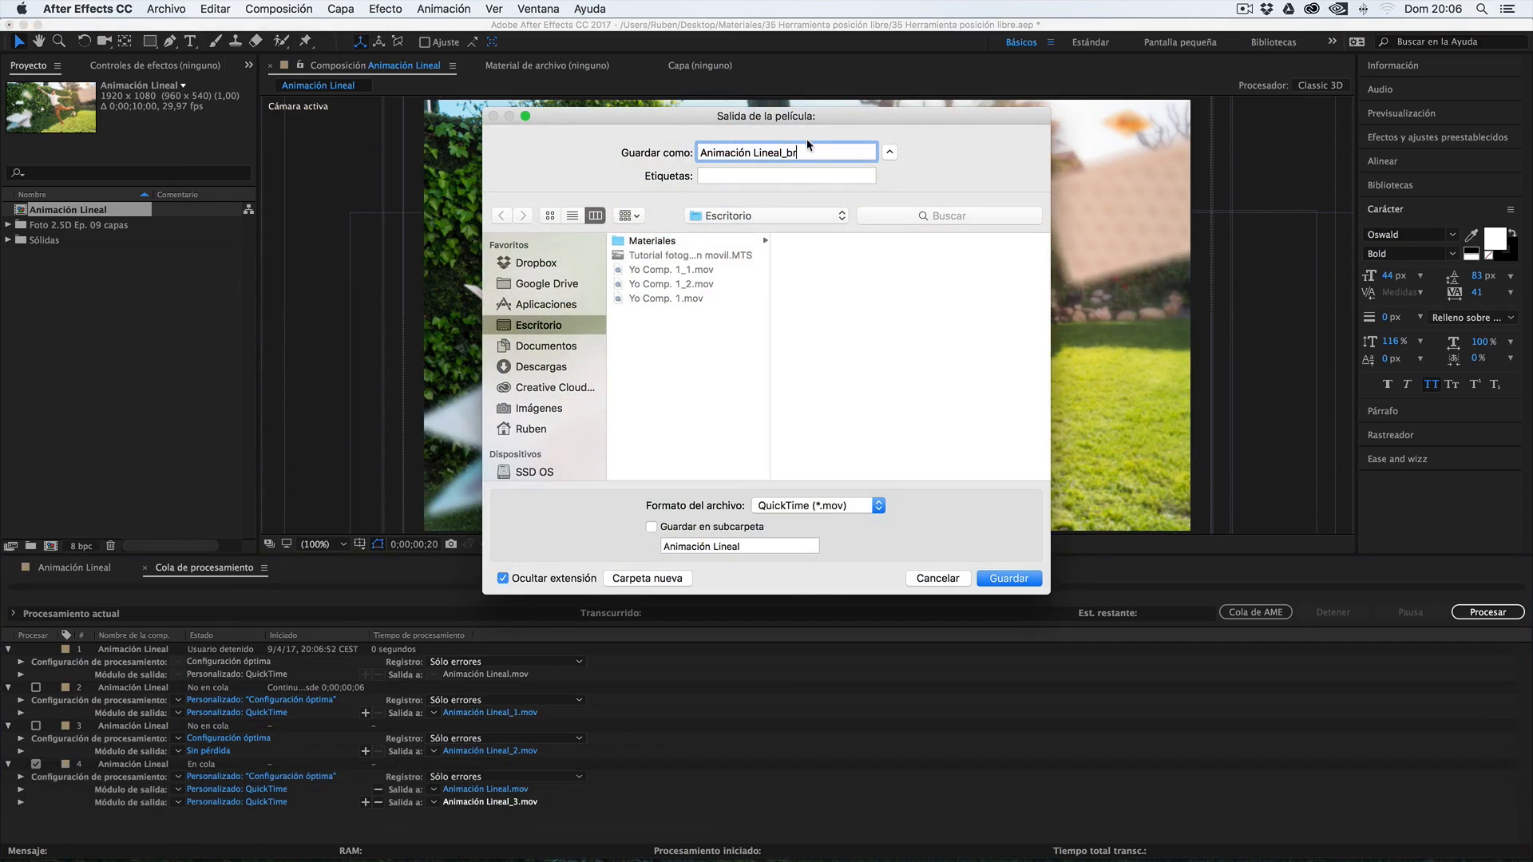
pyautogui.click(1009, 578)
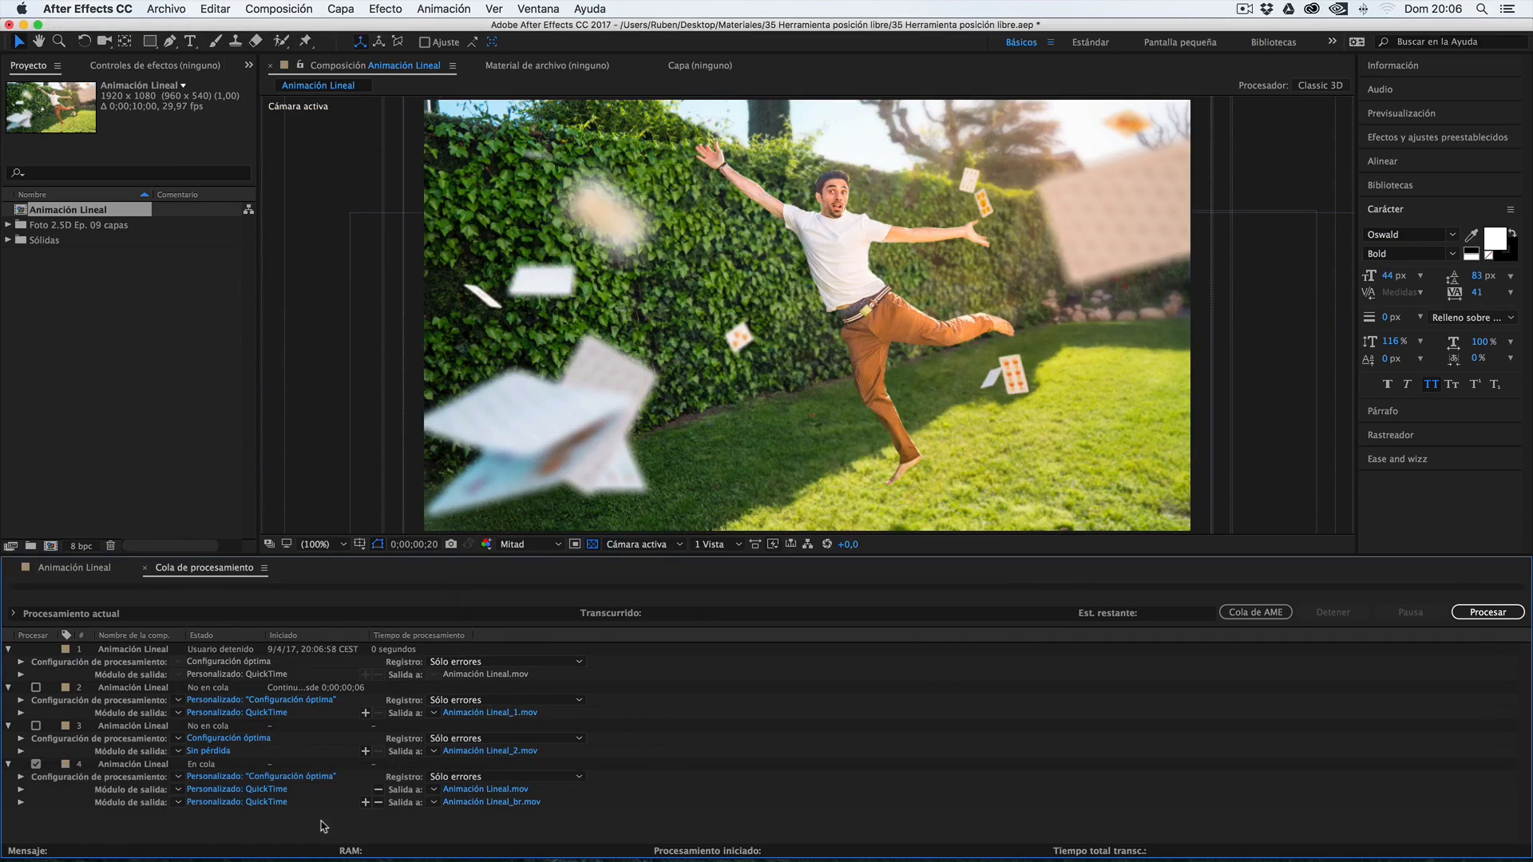
pyautogui.click(1488, 613)
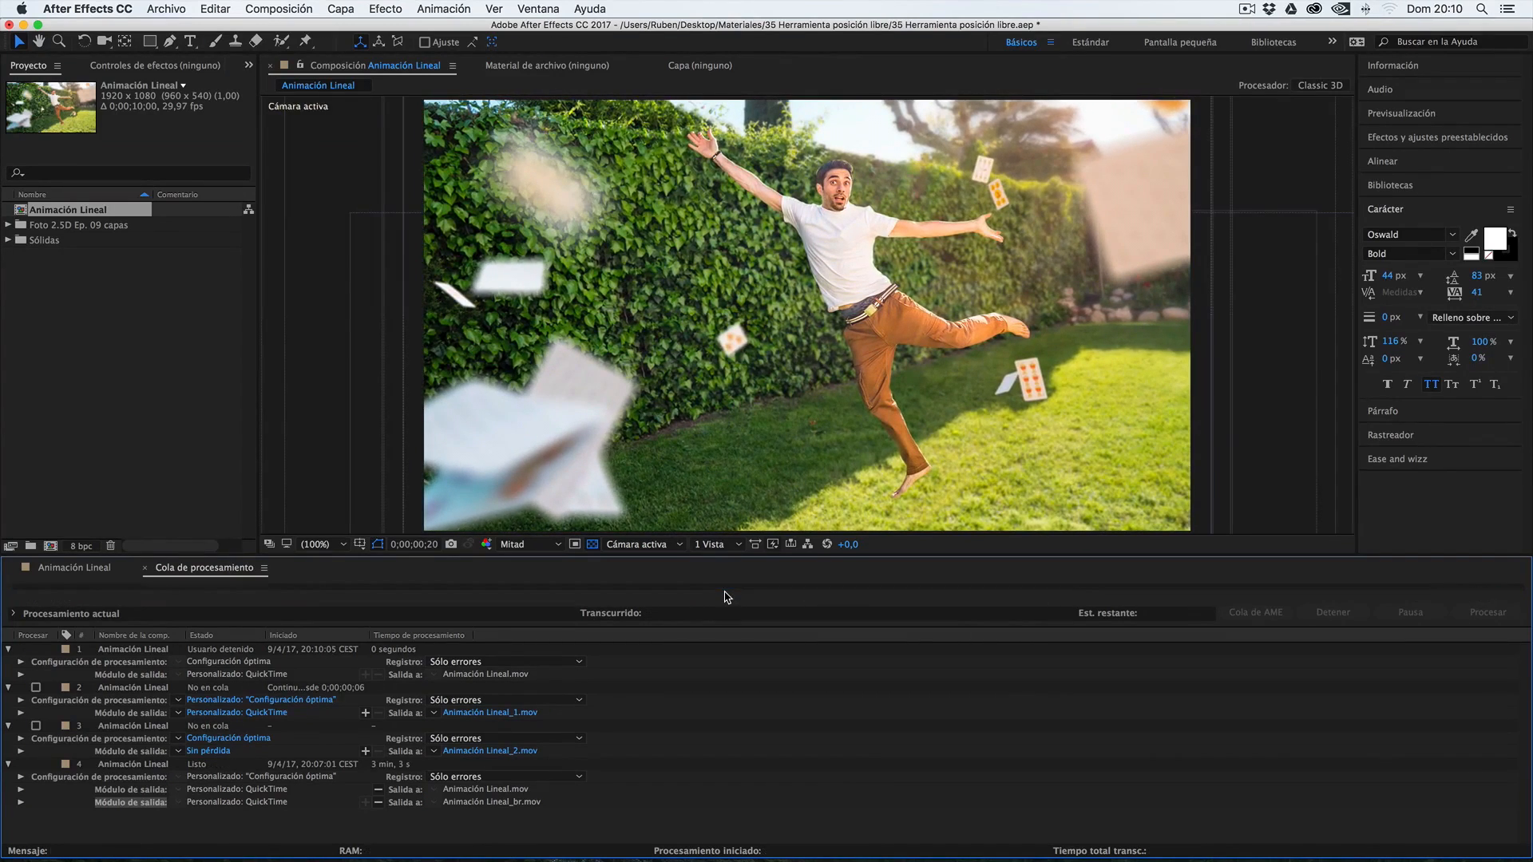
# Switch to Finder and open Animación Lineal_br.mov and Animación Lineal.mov from Escritorio in QuickTime Player to compare their sizes
pyautogui.moveTo(618, 857)
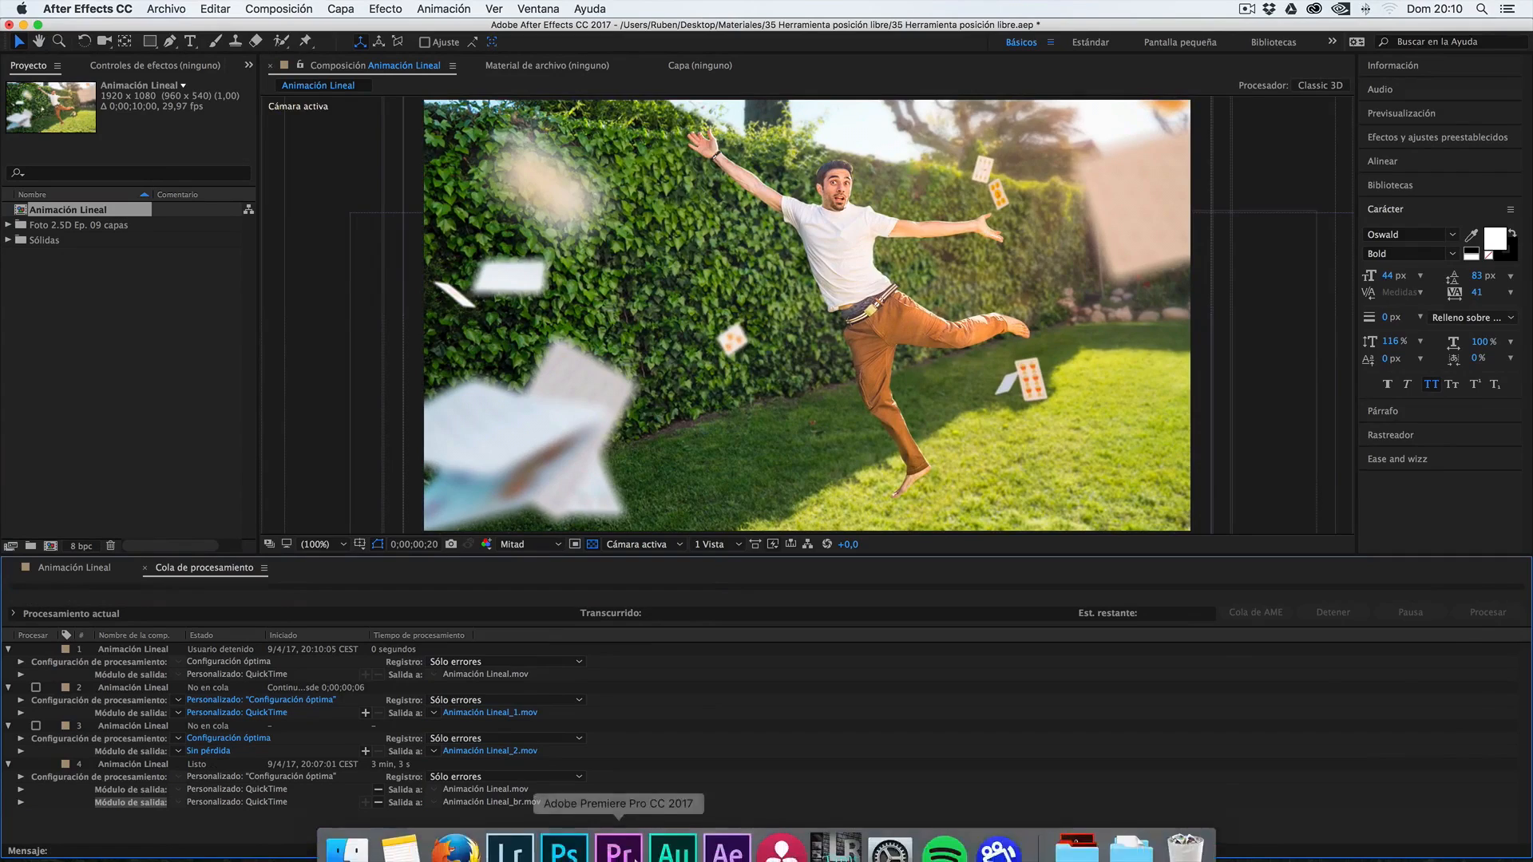
pyautogui.click(360, 844)
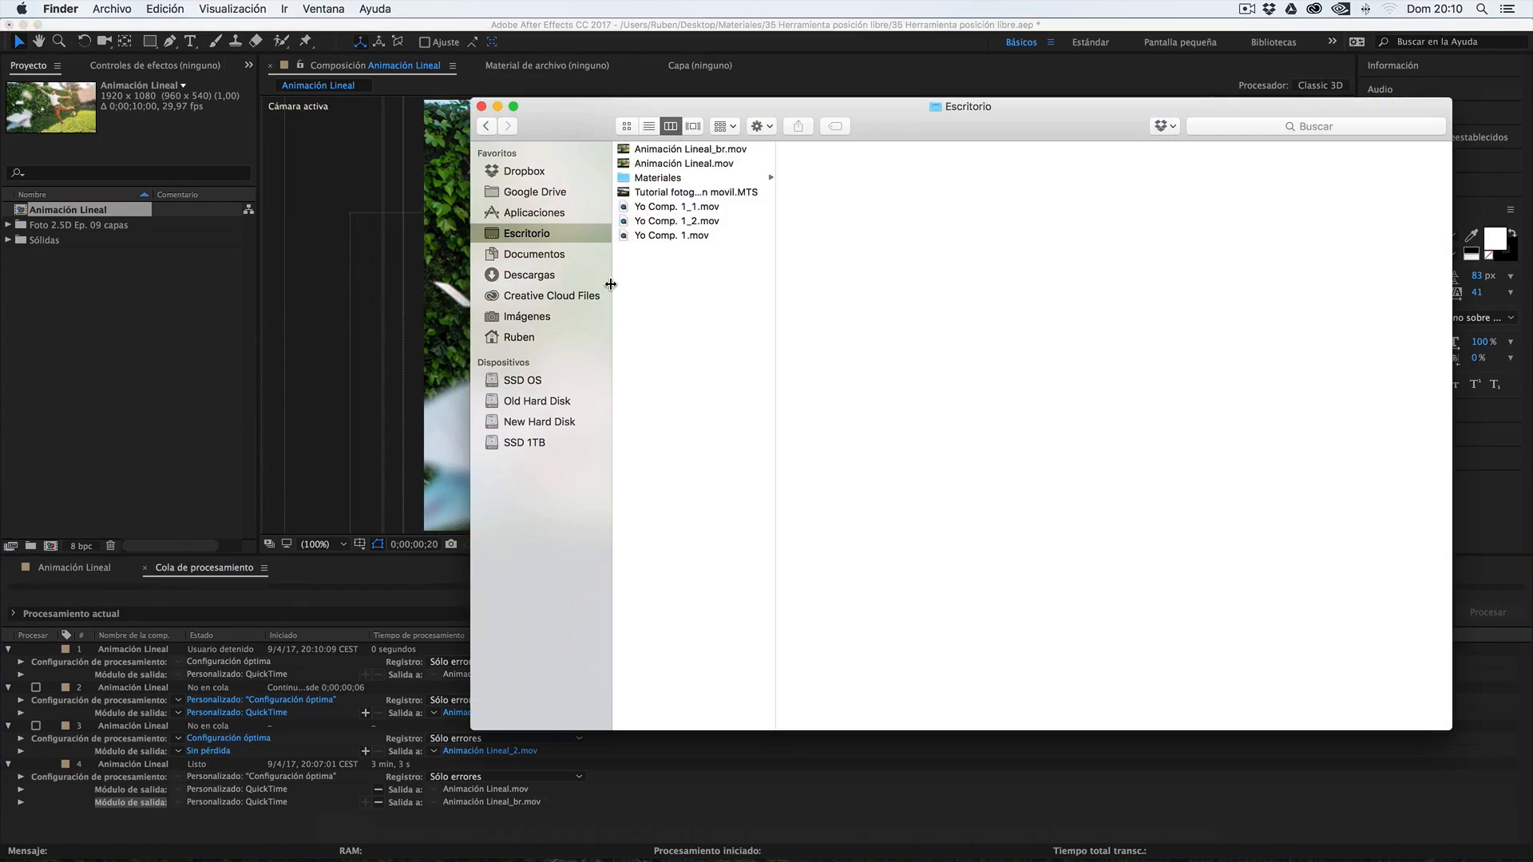
pyautogui.click(673, 149)
pyautogui.keyDown('super'); pyautogui.click(677, 163); pyautogui.keyUp('super')
pyautogui.press('super+o')
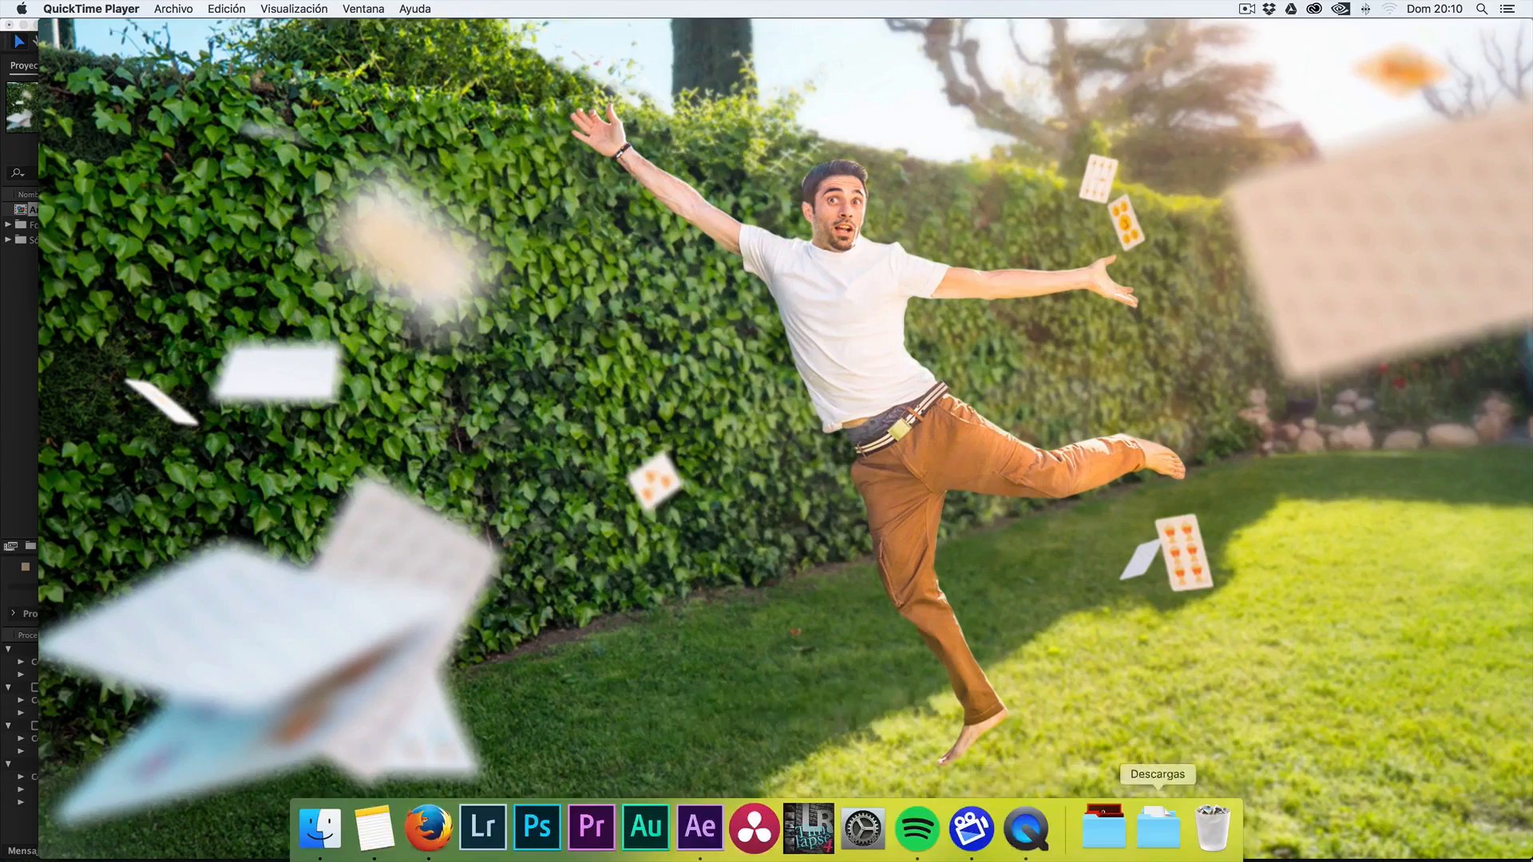
pyautogui.moveTo(1531, 861)
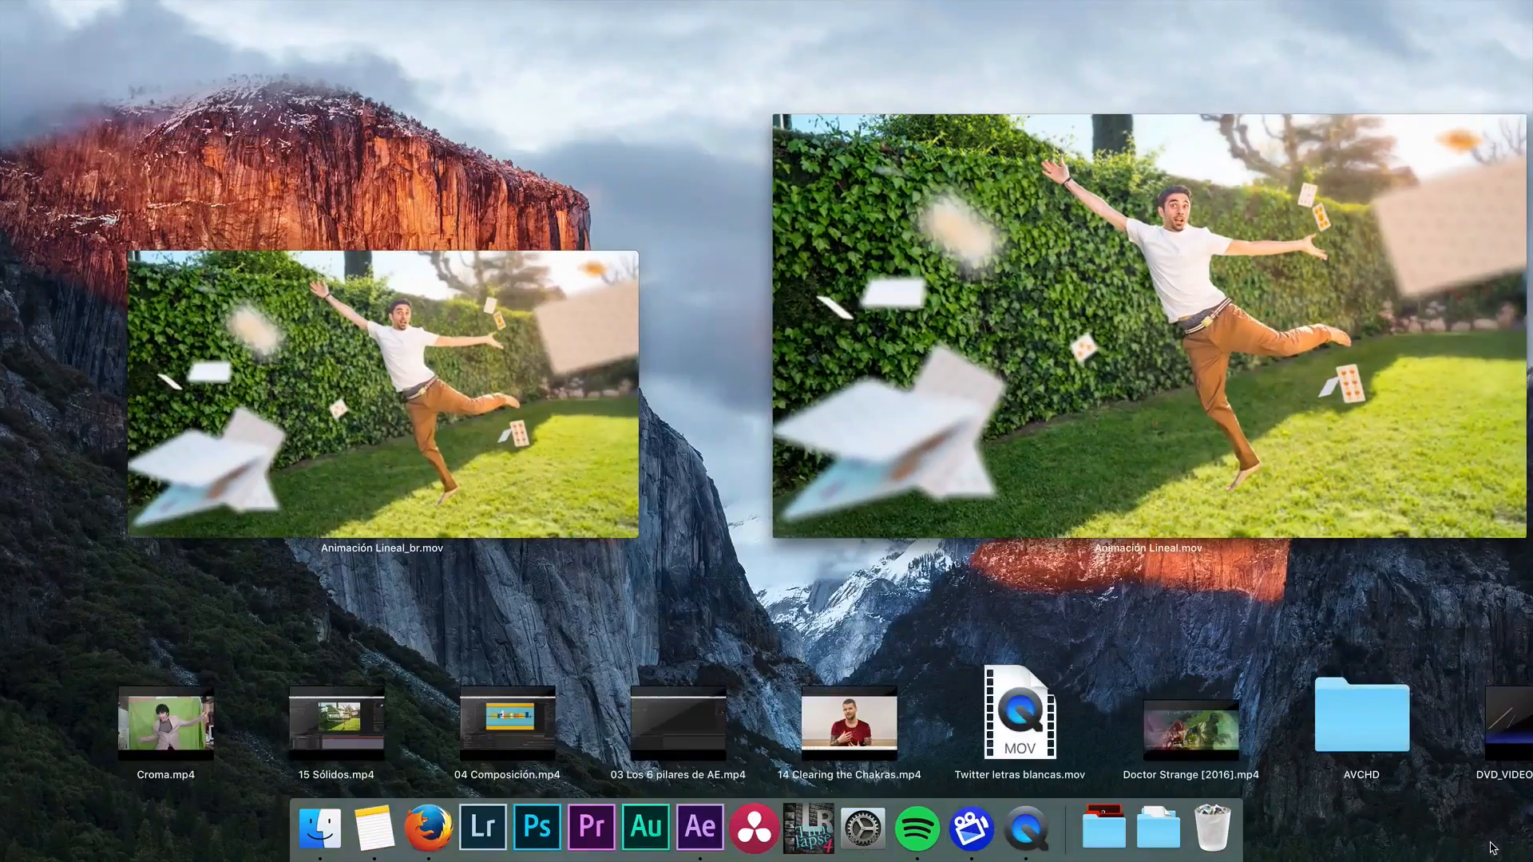
pyautogui.click(585, 464)
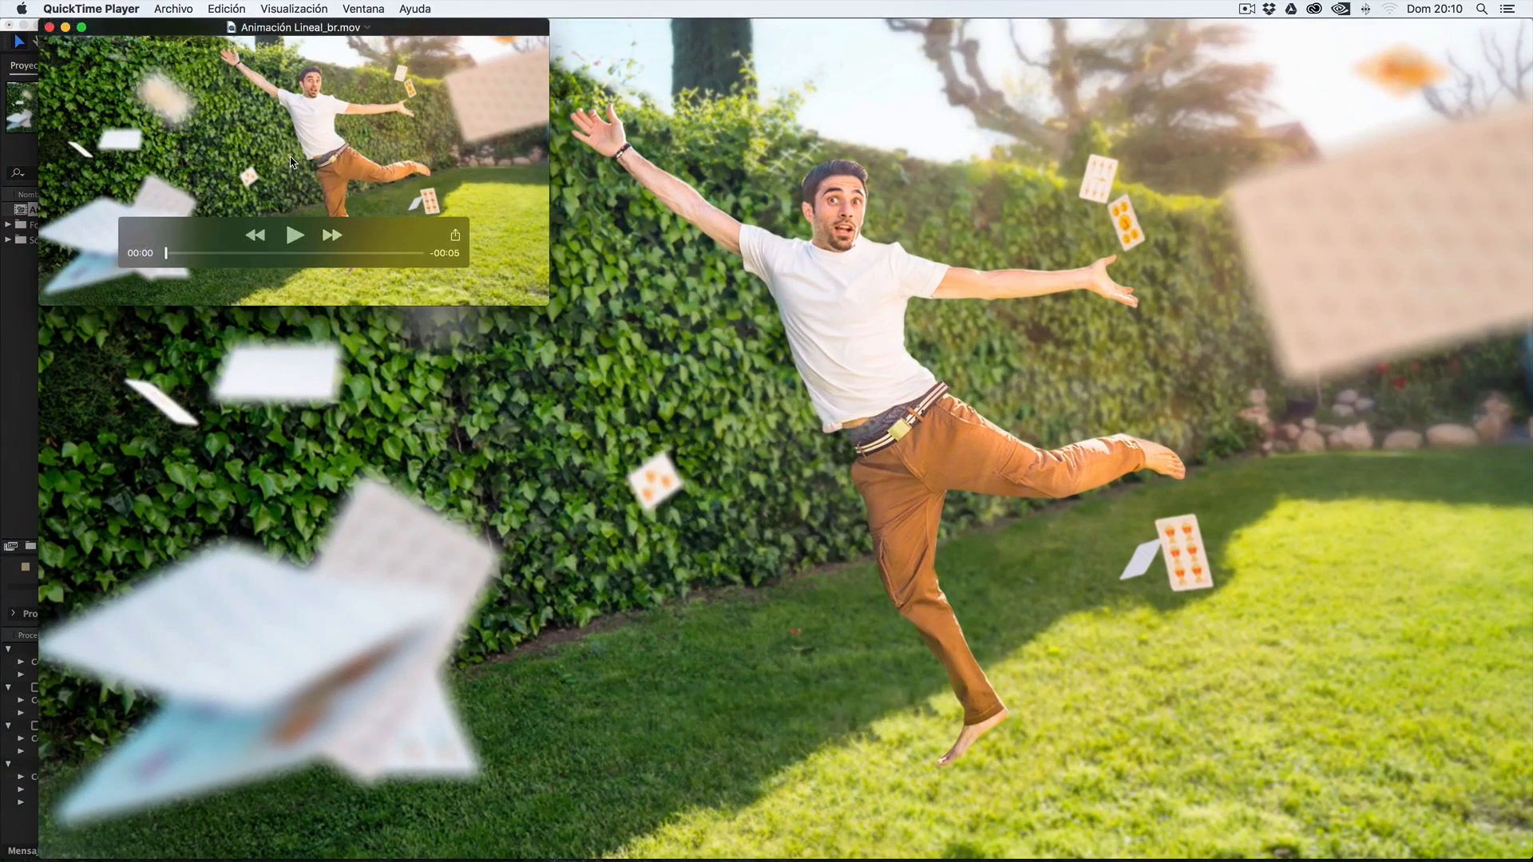
pyautogui.moveTo(310, 31); pyautogui.dragTo(311, 30)
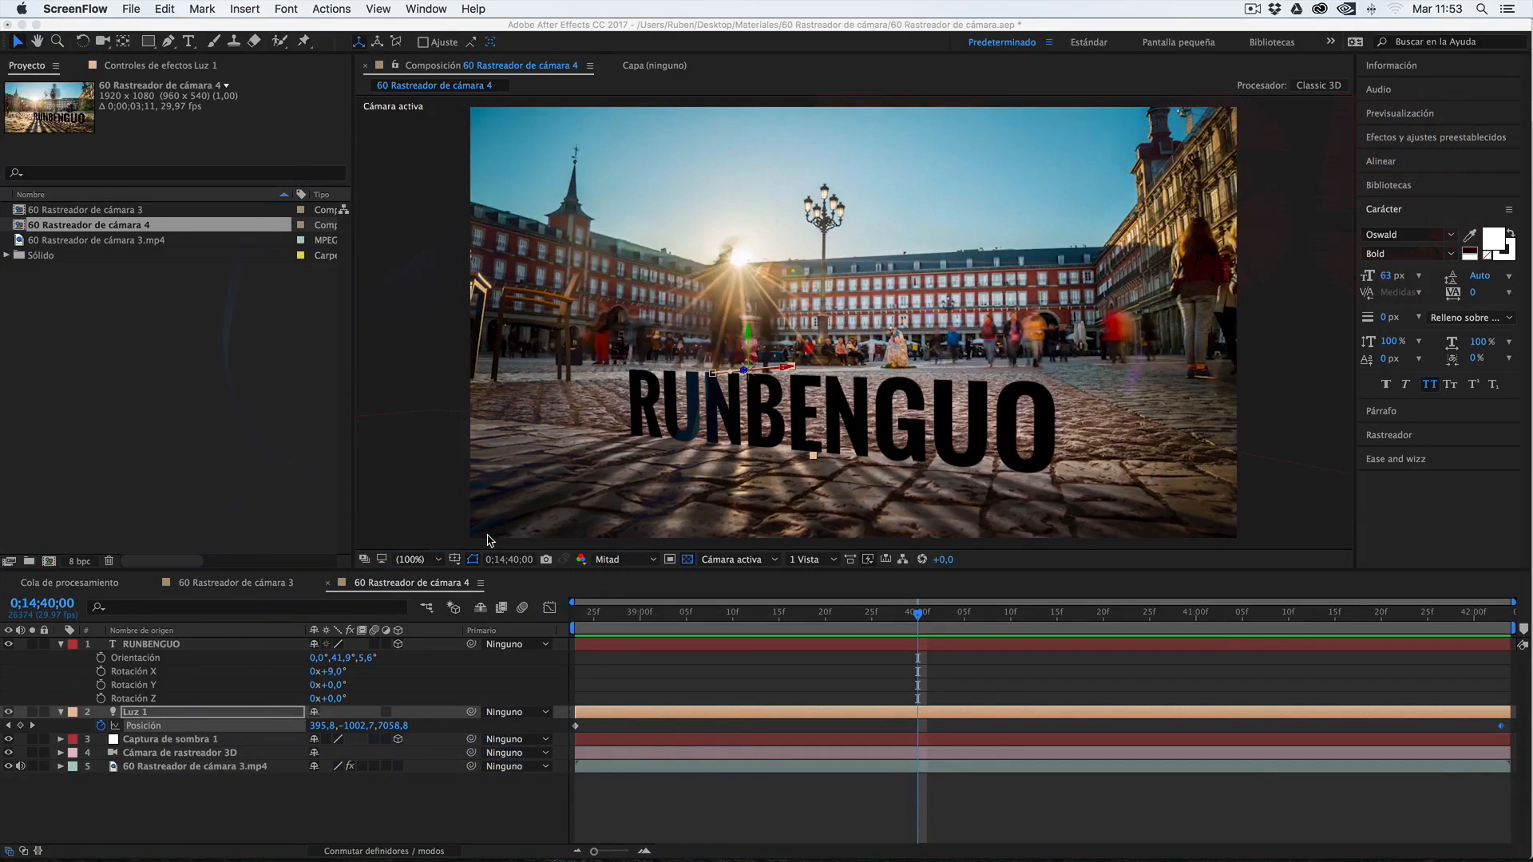
# Move the current time to the start of the 60 Rastreador de cámara 4 composition, at 0;14;38;23
pyautogui.click(621, 620)
pyautogui.click(585, 622)
pyautogui.click(578, 620)
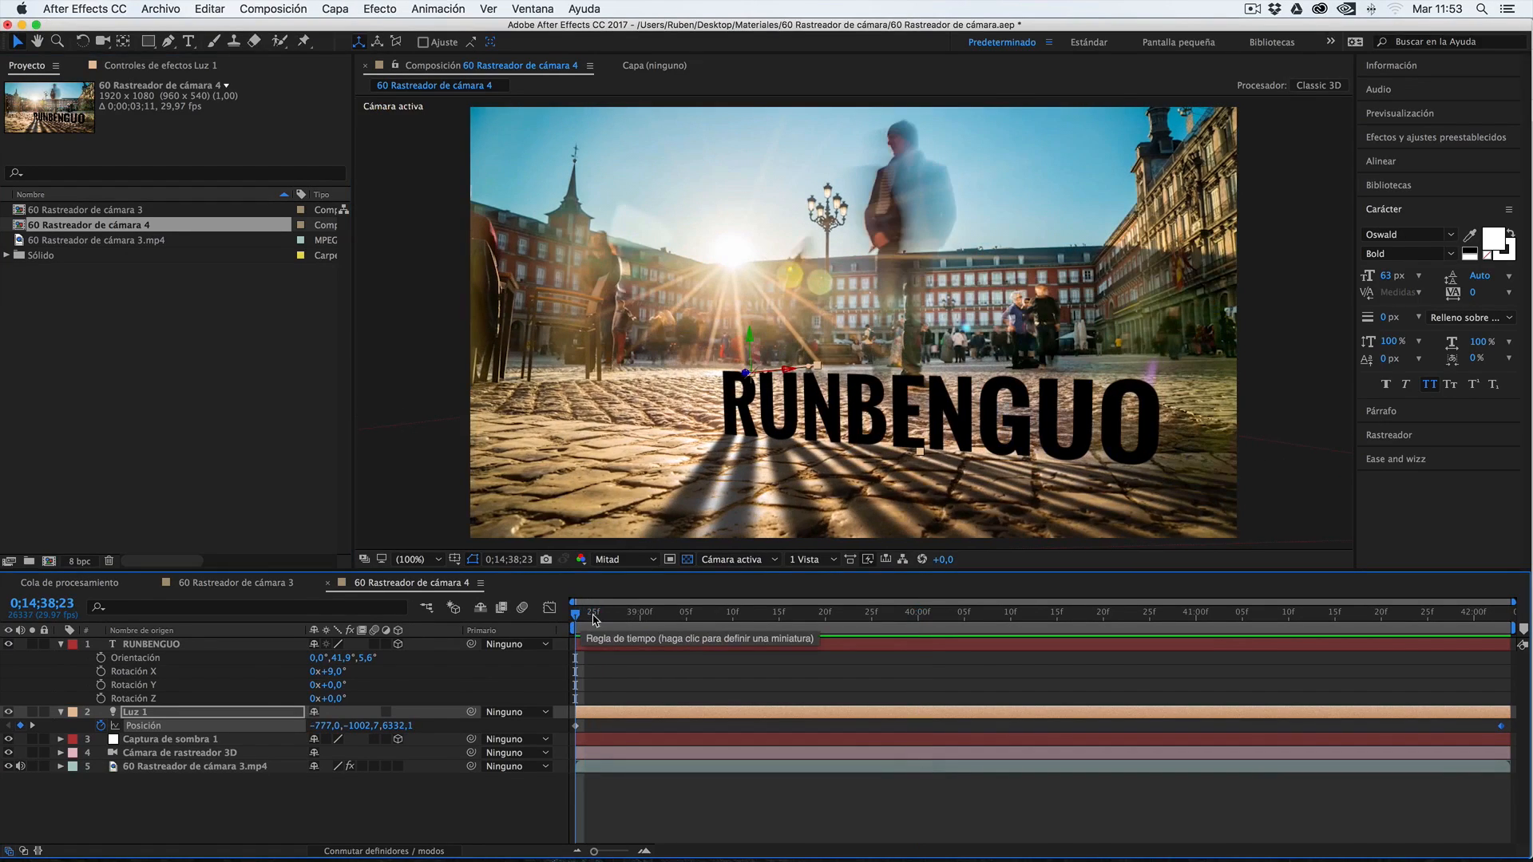
pyautogui.moveTo(612, 614); pyautogui.dragTo(566, 618)
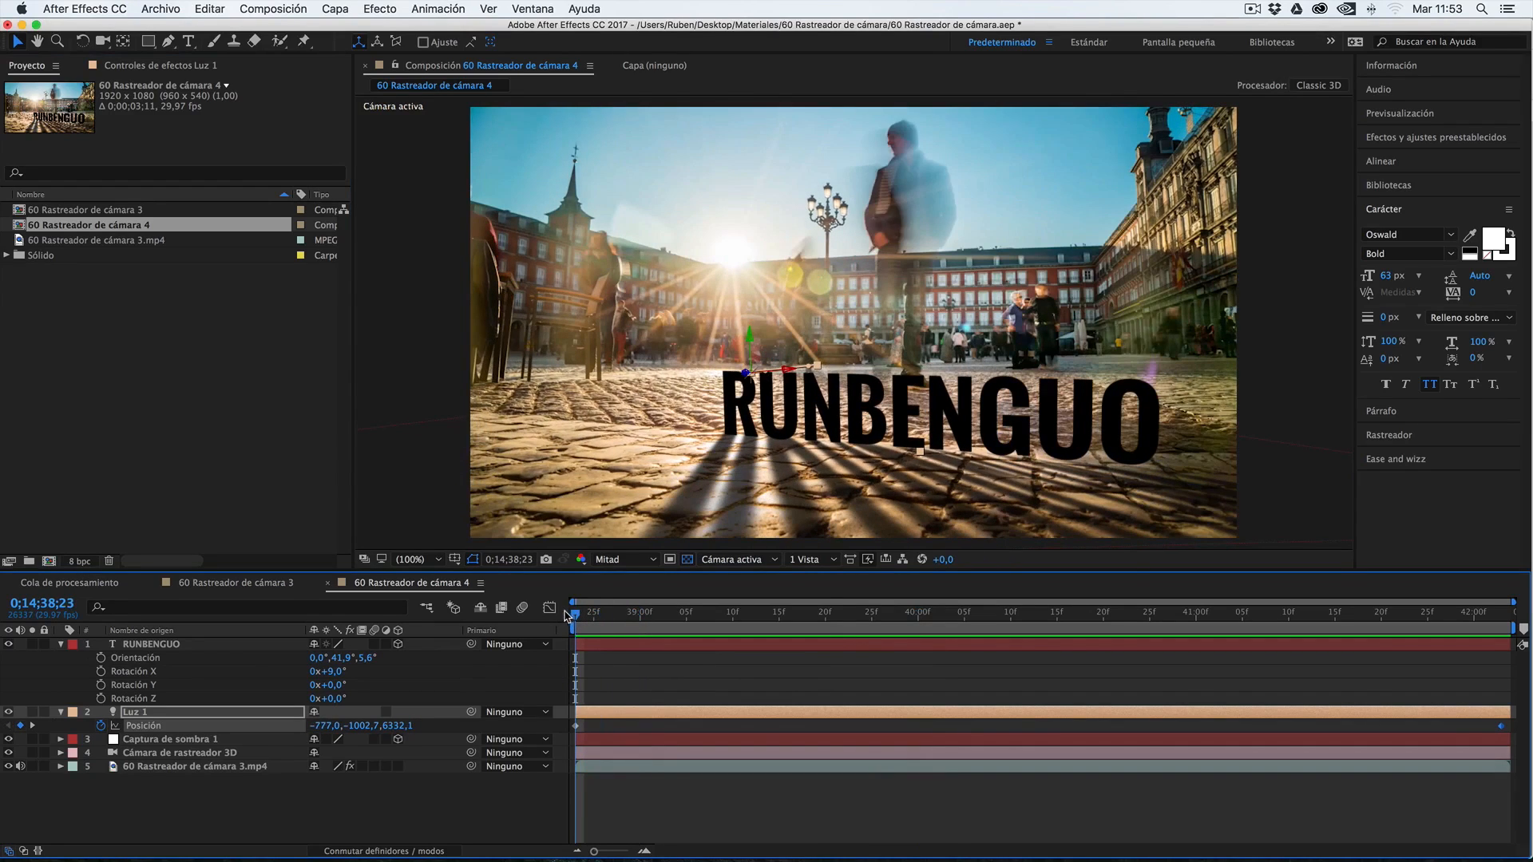
# Switch to Finder, inspect the files inside the 60 Rastreador de cámara folder, and return to After Effects
pyautogui.click(348, 833)
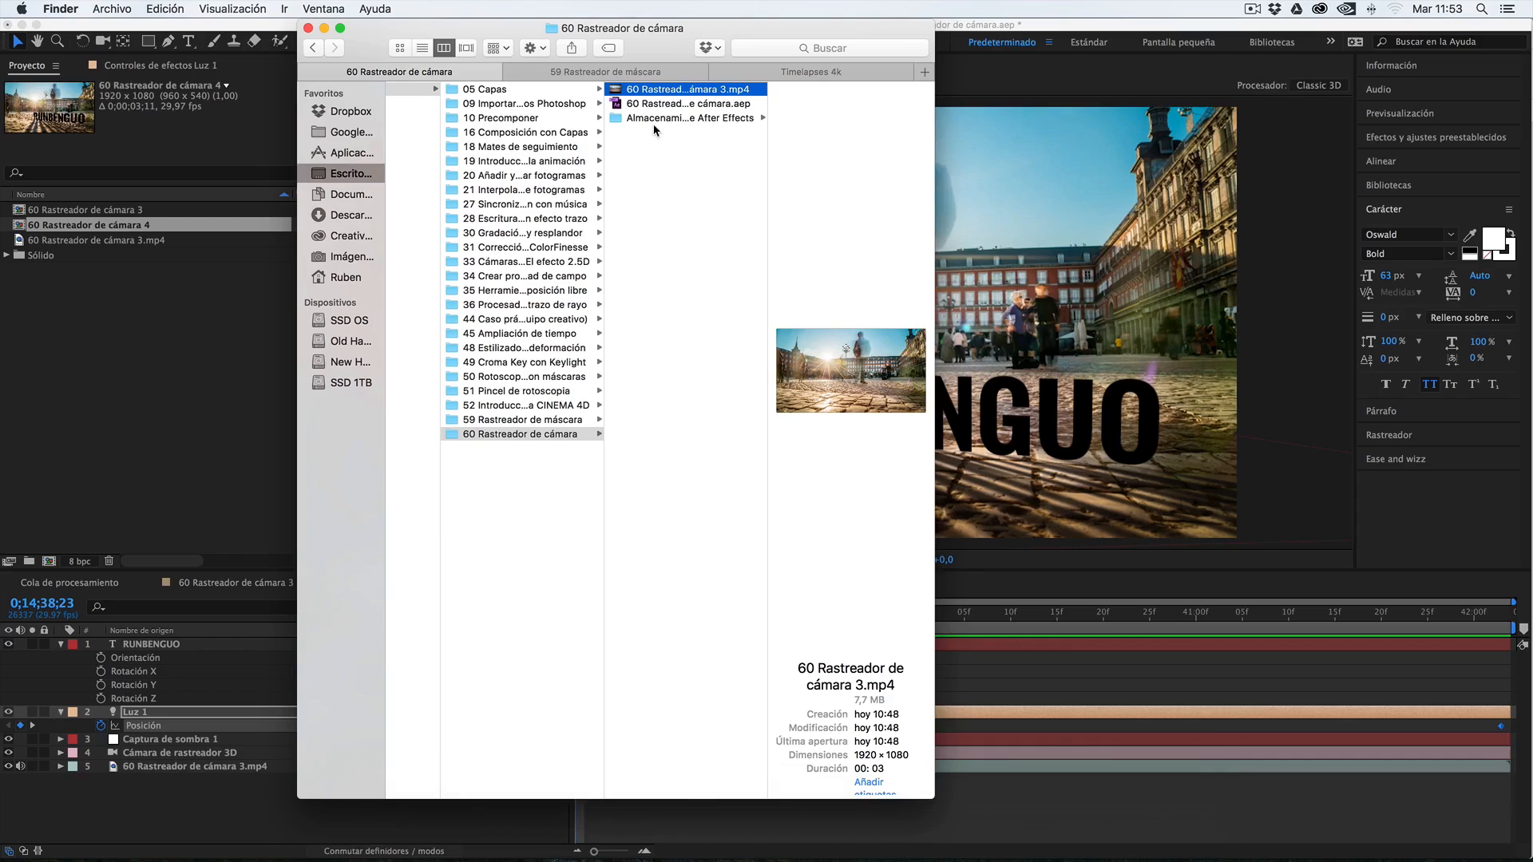
pyautogui.click(451, 435)
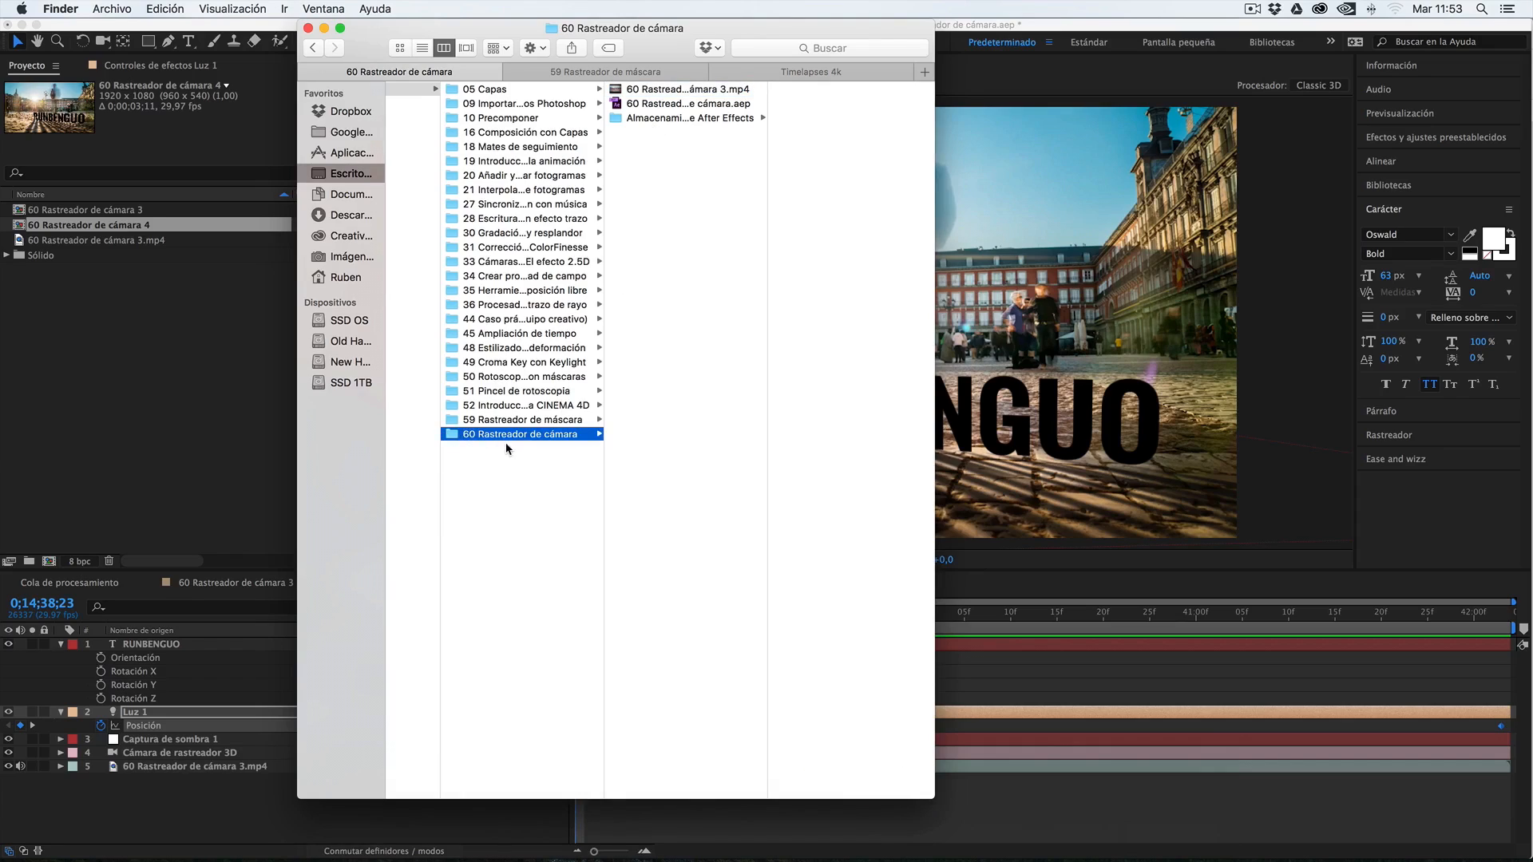
pyautogui.moveTo(668, 141); pyautogui.dragTo(657, 82)
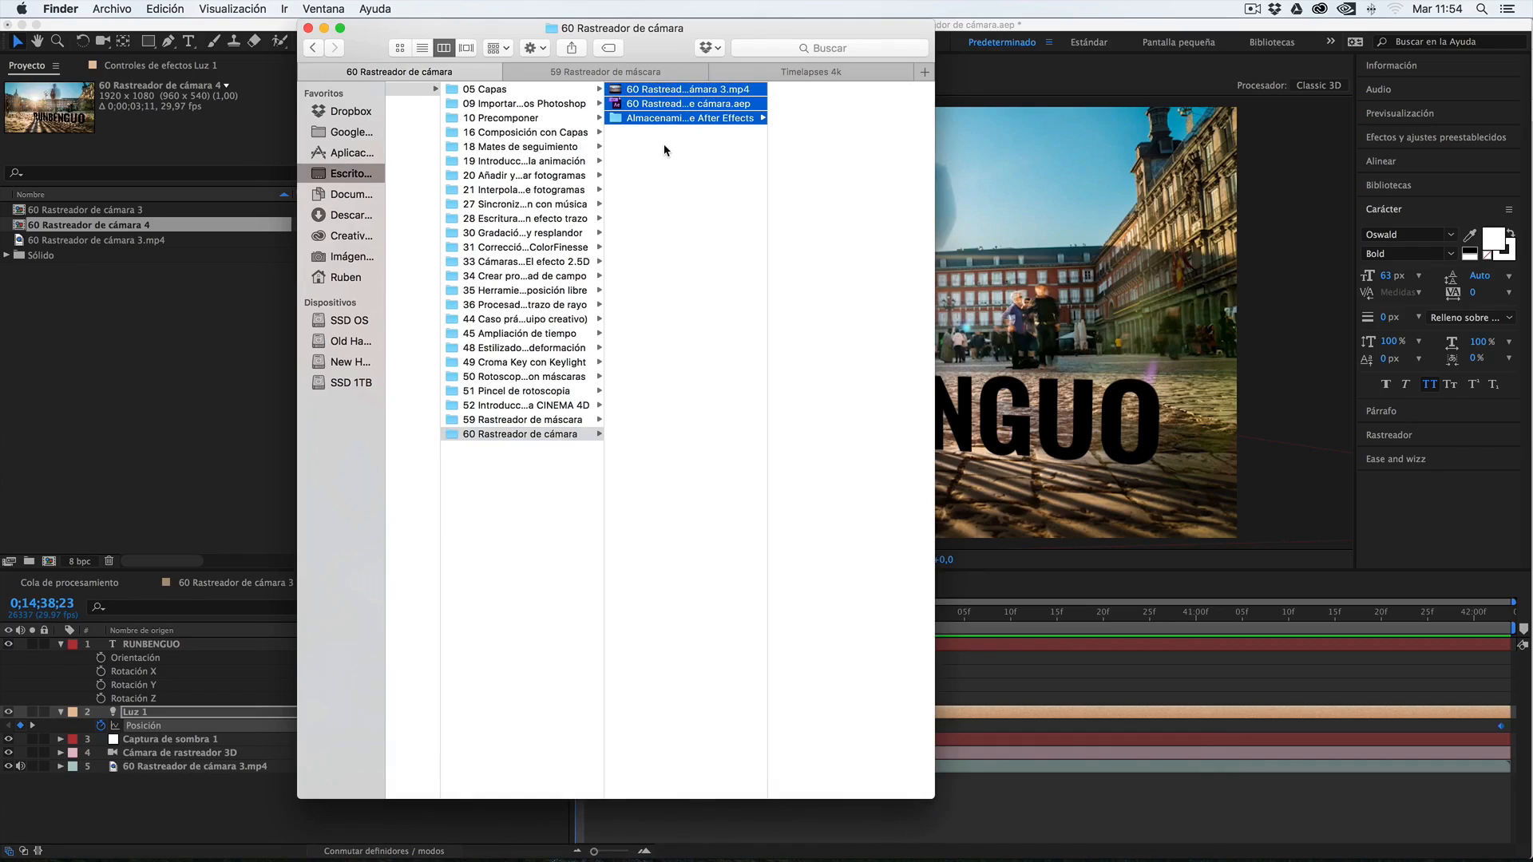
pyautogui.click(665, 144)
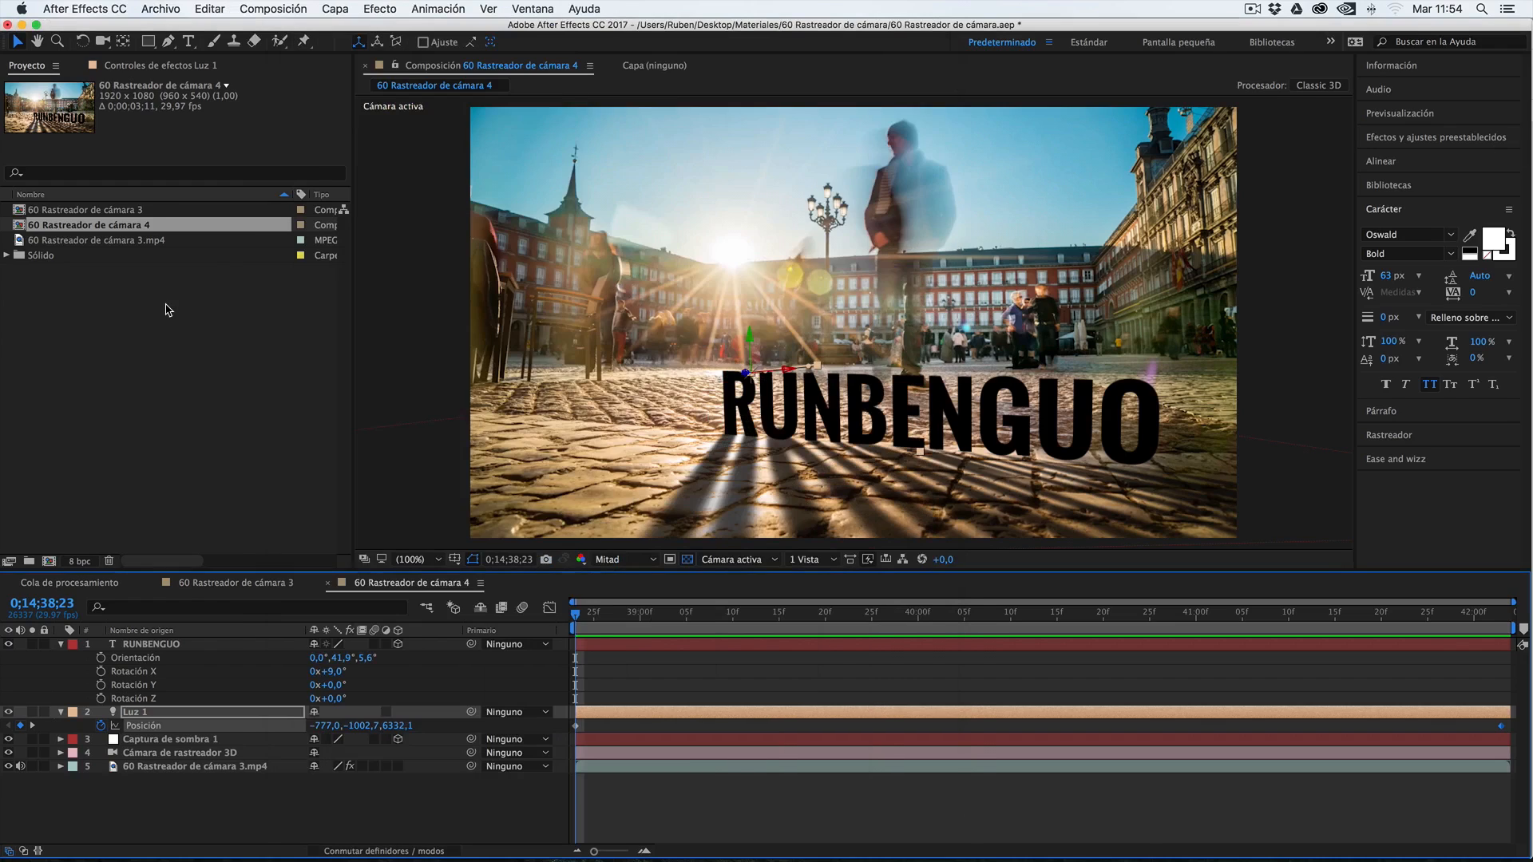
pyautogui.click(170, 311)
# Start Recopilar archivos with the 60 Rastreador de cámara 4 composition selected, saving the project first
pyautogui.click(133, 457)
pyautogui.click(35, 229)
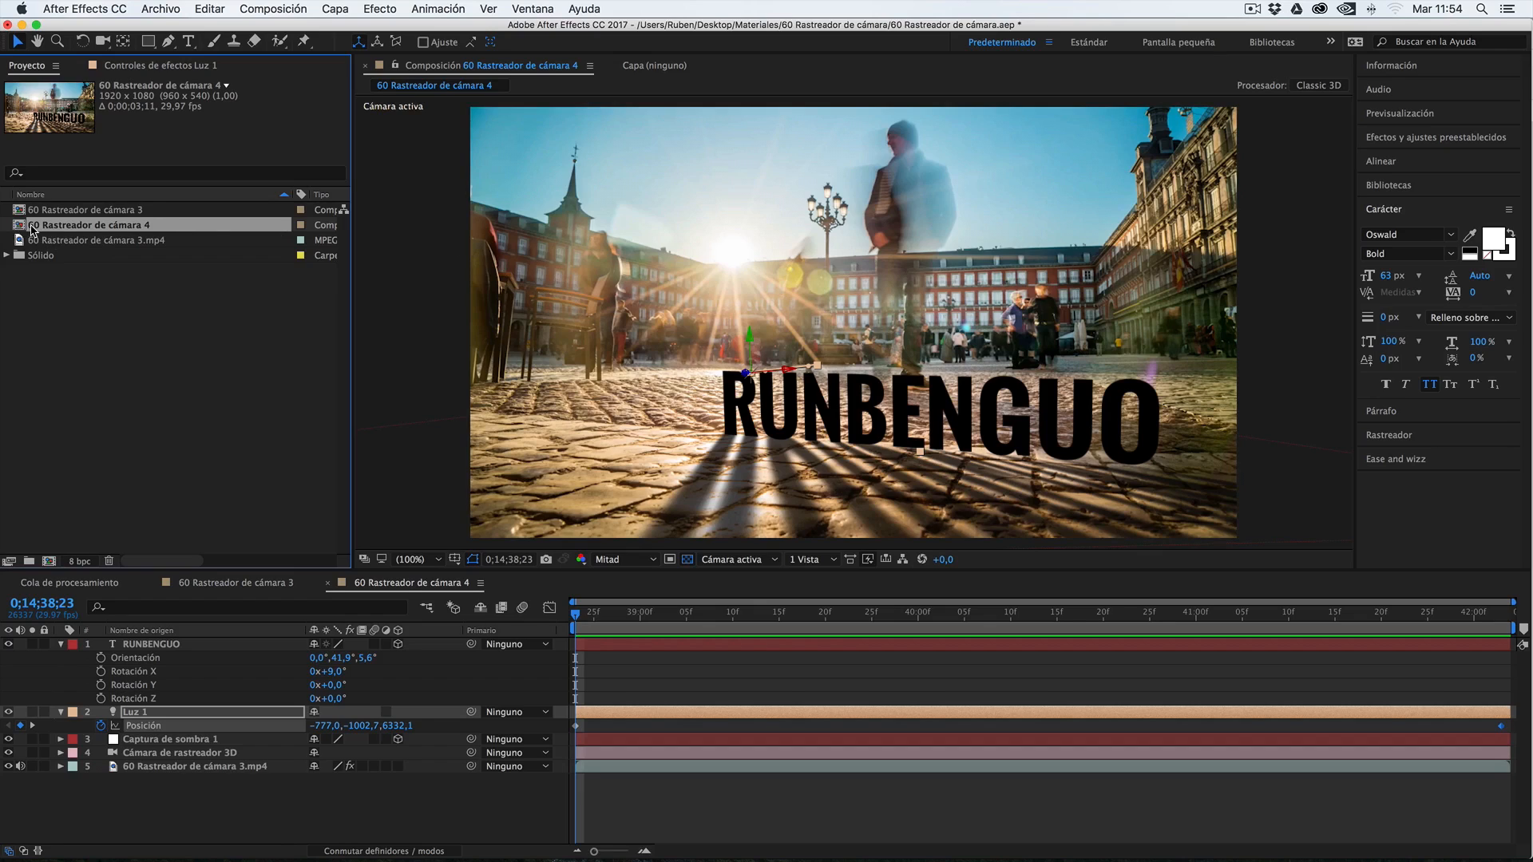
pyautogui.click(161, 8)
pyautogui.moveTo(335, 413)
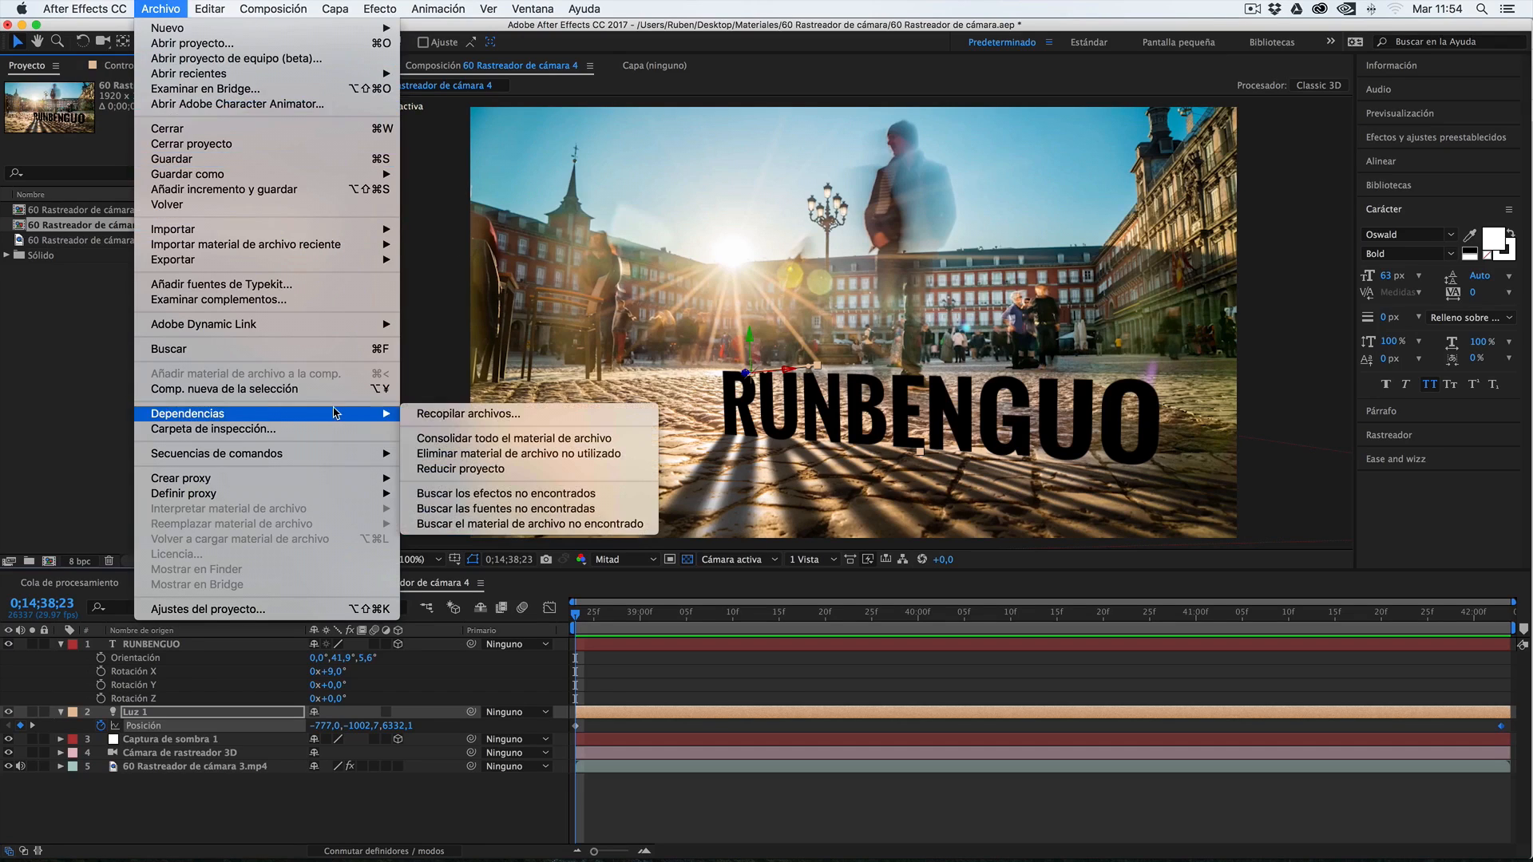
pyautogui.click(429, 414)
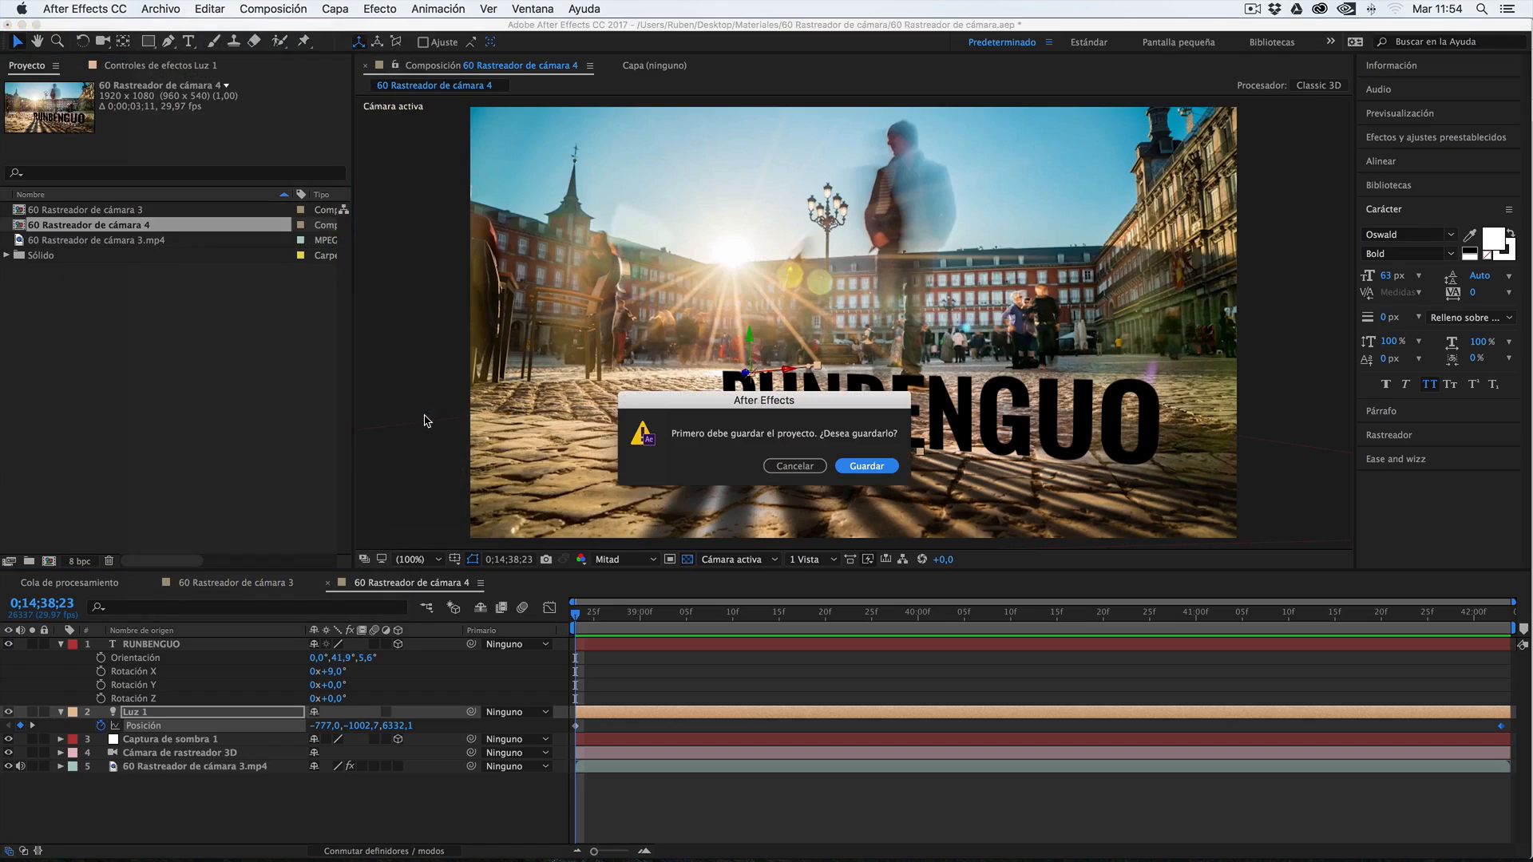
pyautogui.click(867, 467)
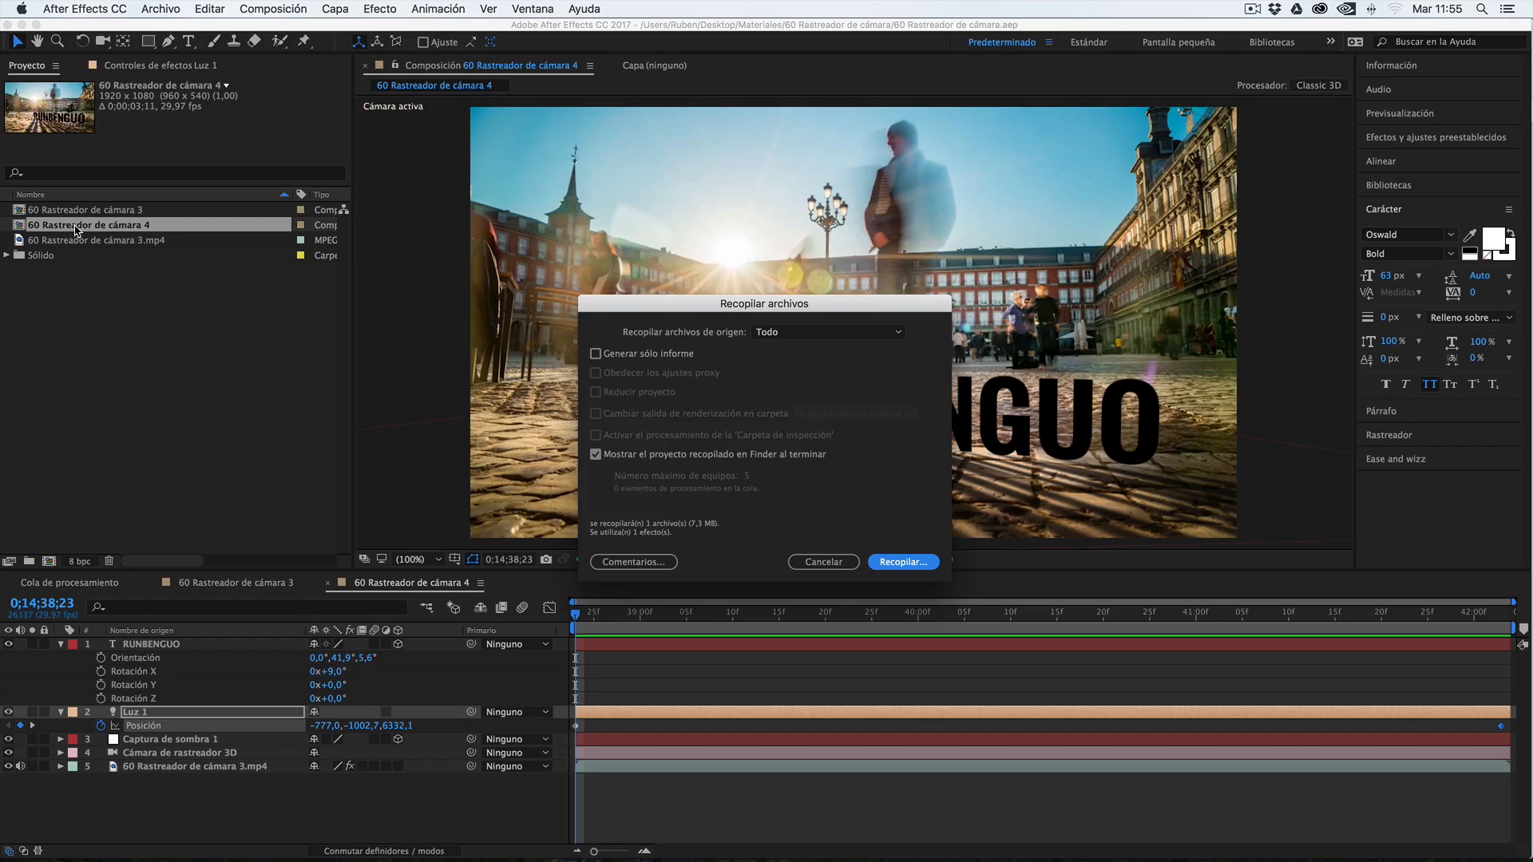
# Collect source files only for the selected comps, with Reducir proyecto enabled and Generar sólo informe left off
pyautogui.click(780, 333)
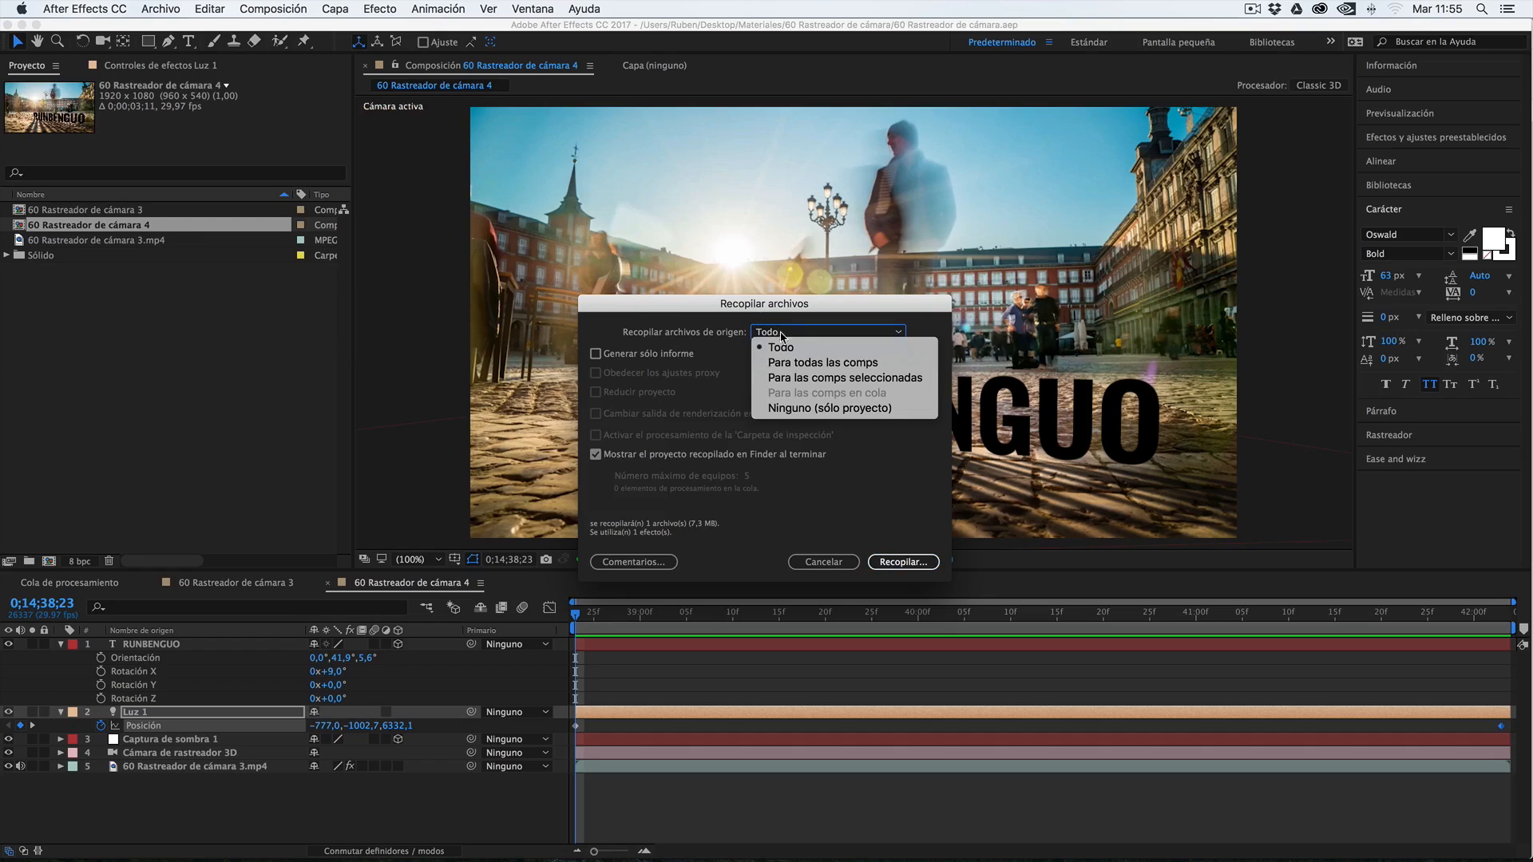
pyautogui.click(796, 378)
pyautogui.click(596, 354)
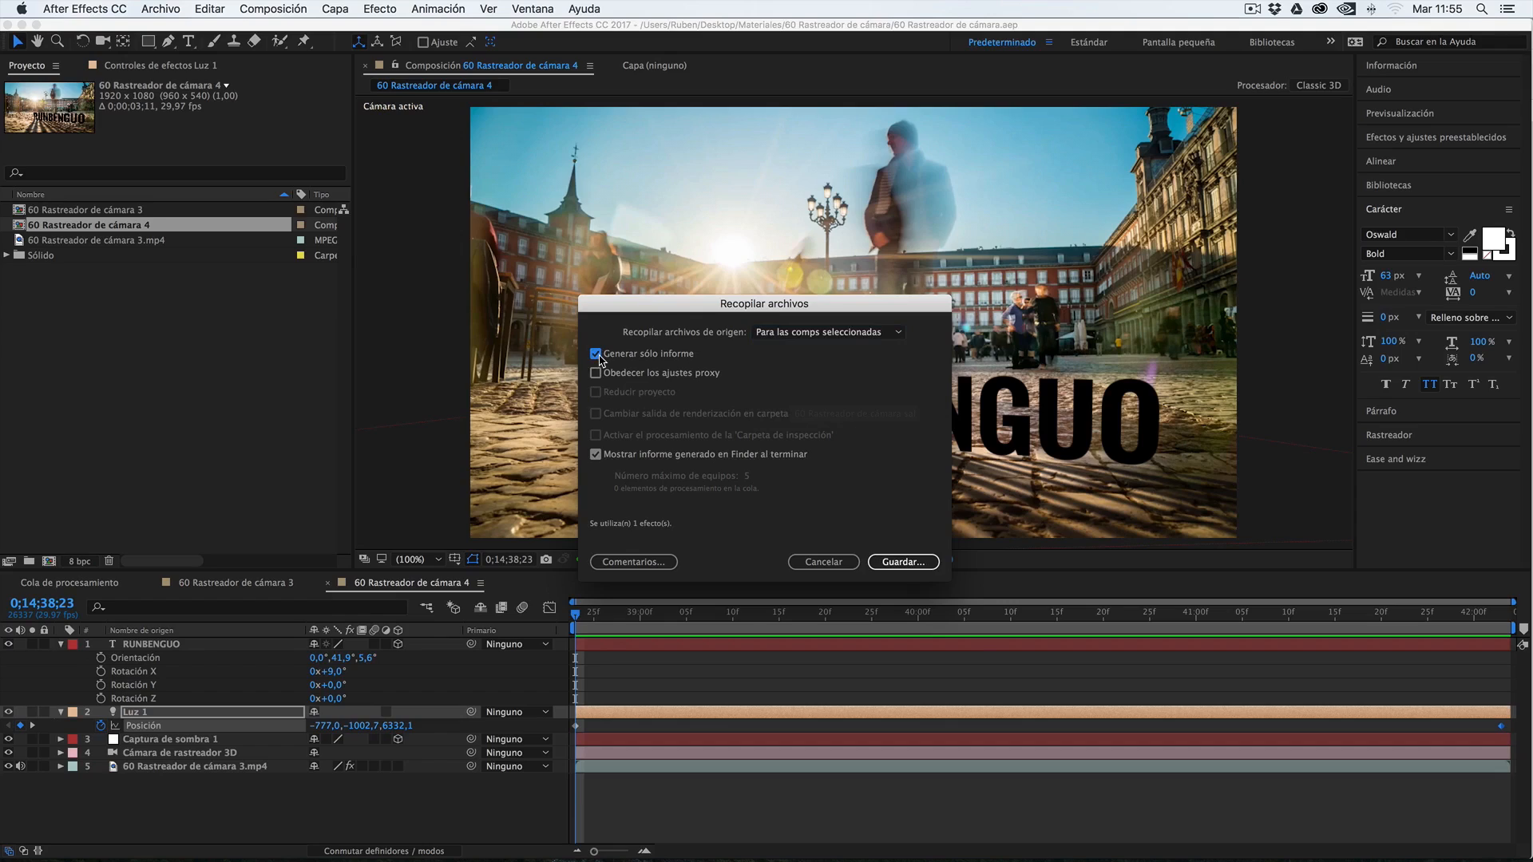
pyautogui.click(599, 356)
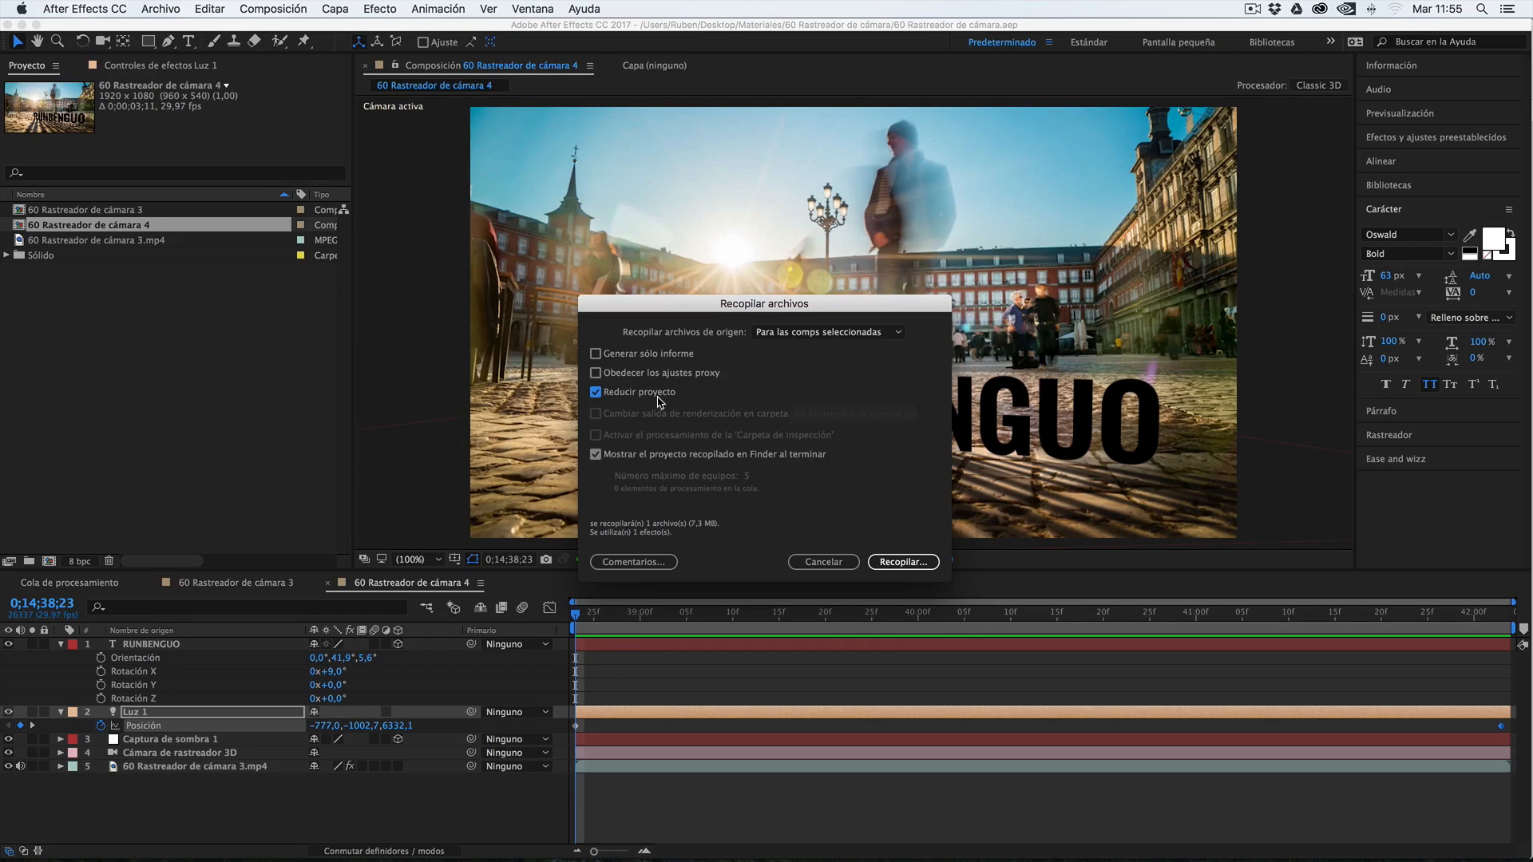
# Add the comment "Este proyecto fue muy bonito y lloré" to the file collection report
pyautogui.click(634, 562)
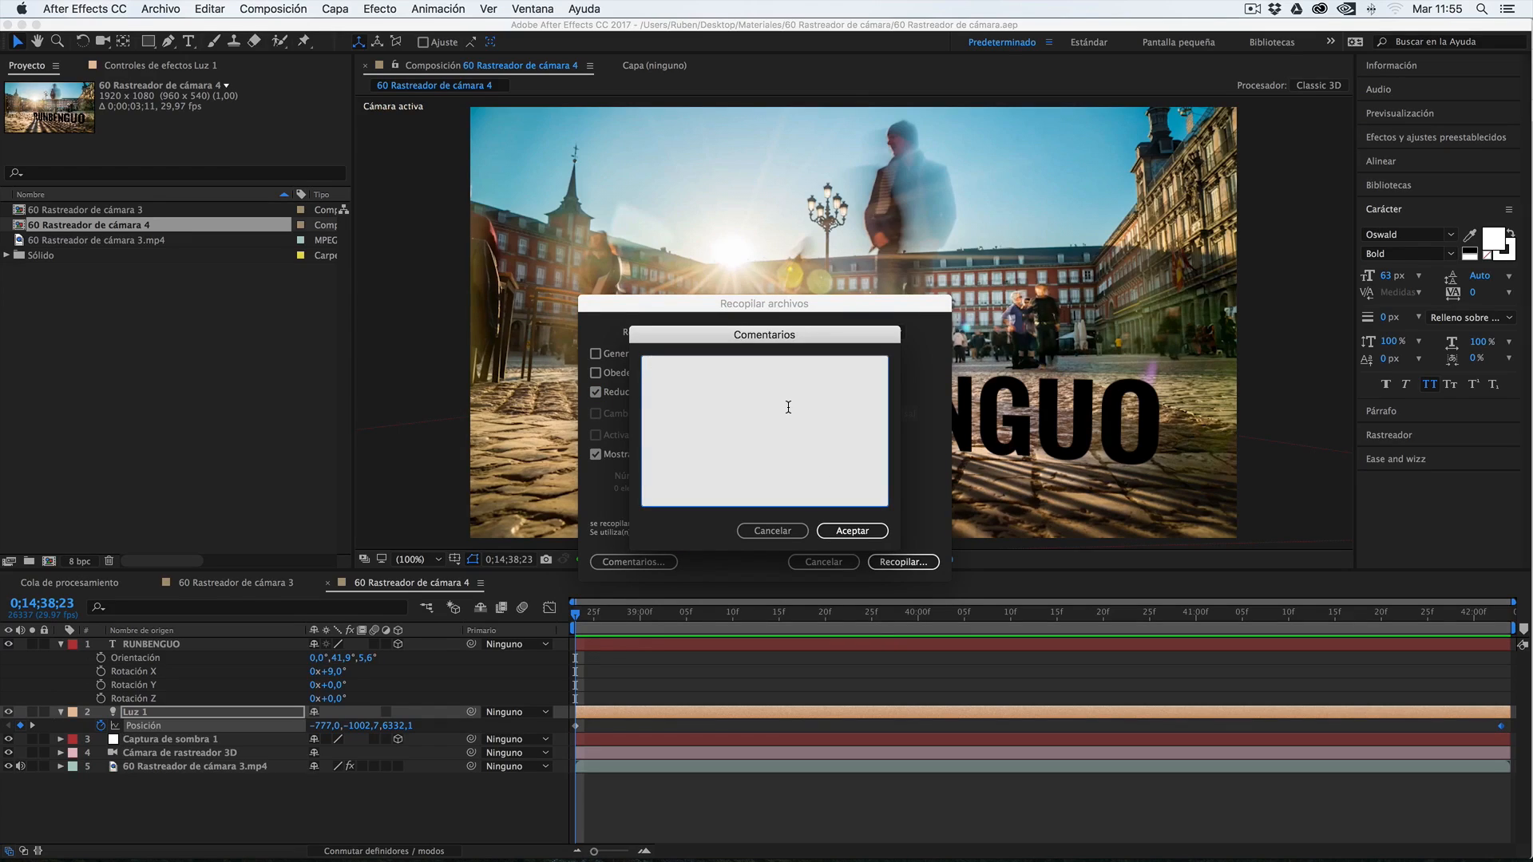
pyautogui.write('Este proyecto fe')
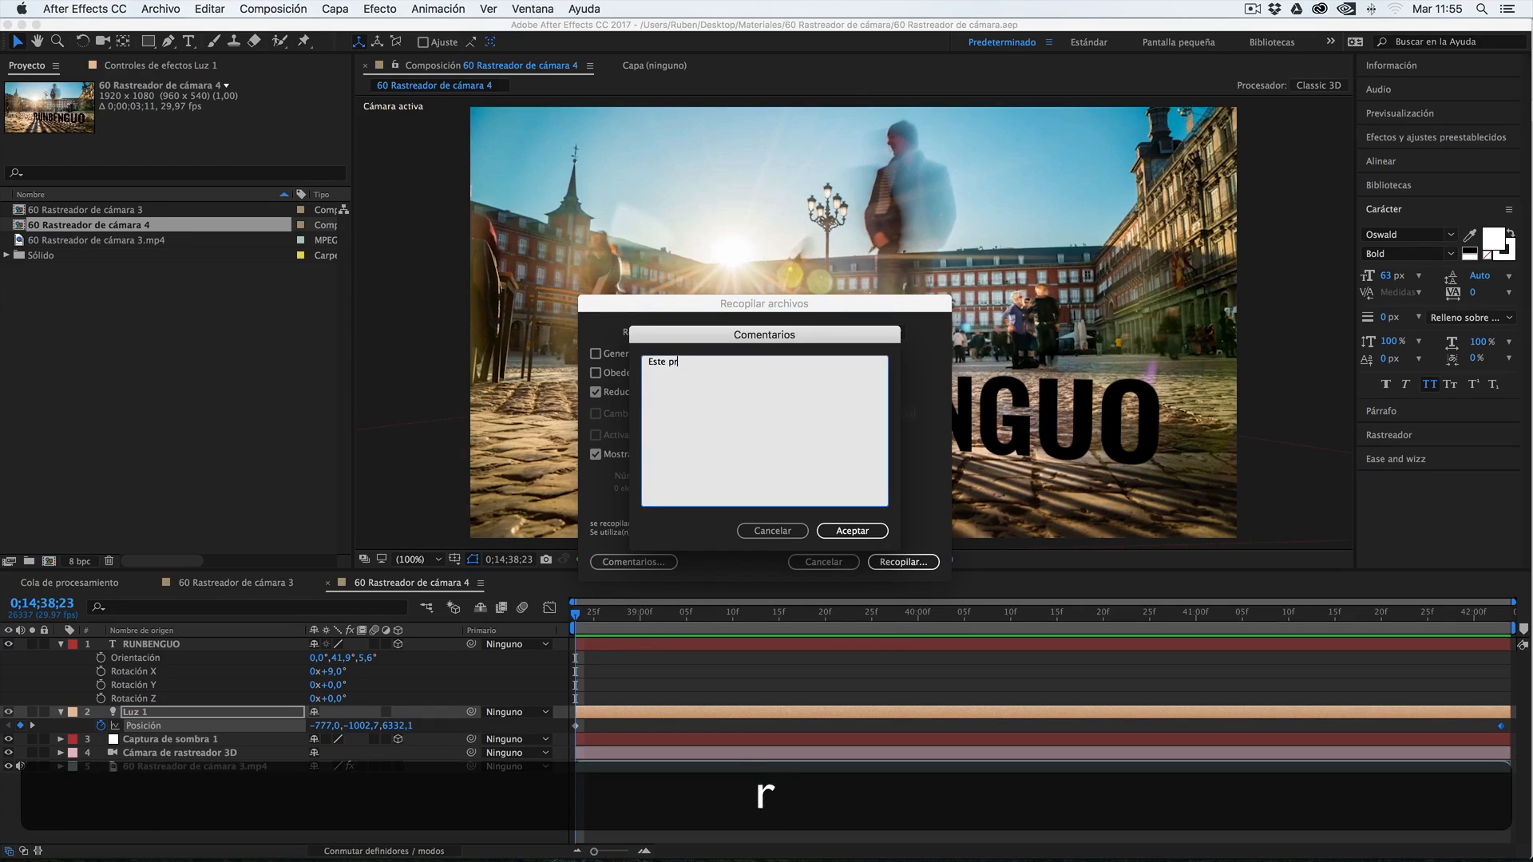
pyautogui.press('BackSpace')
pyautogui.press('BackSpace')
pyautogui.write('ue muy bonito y lloré')
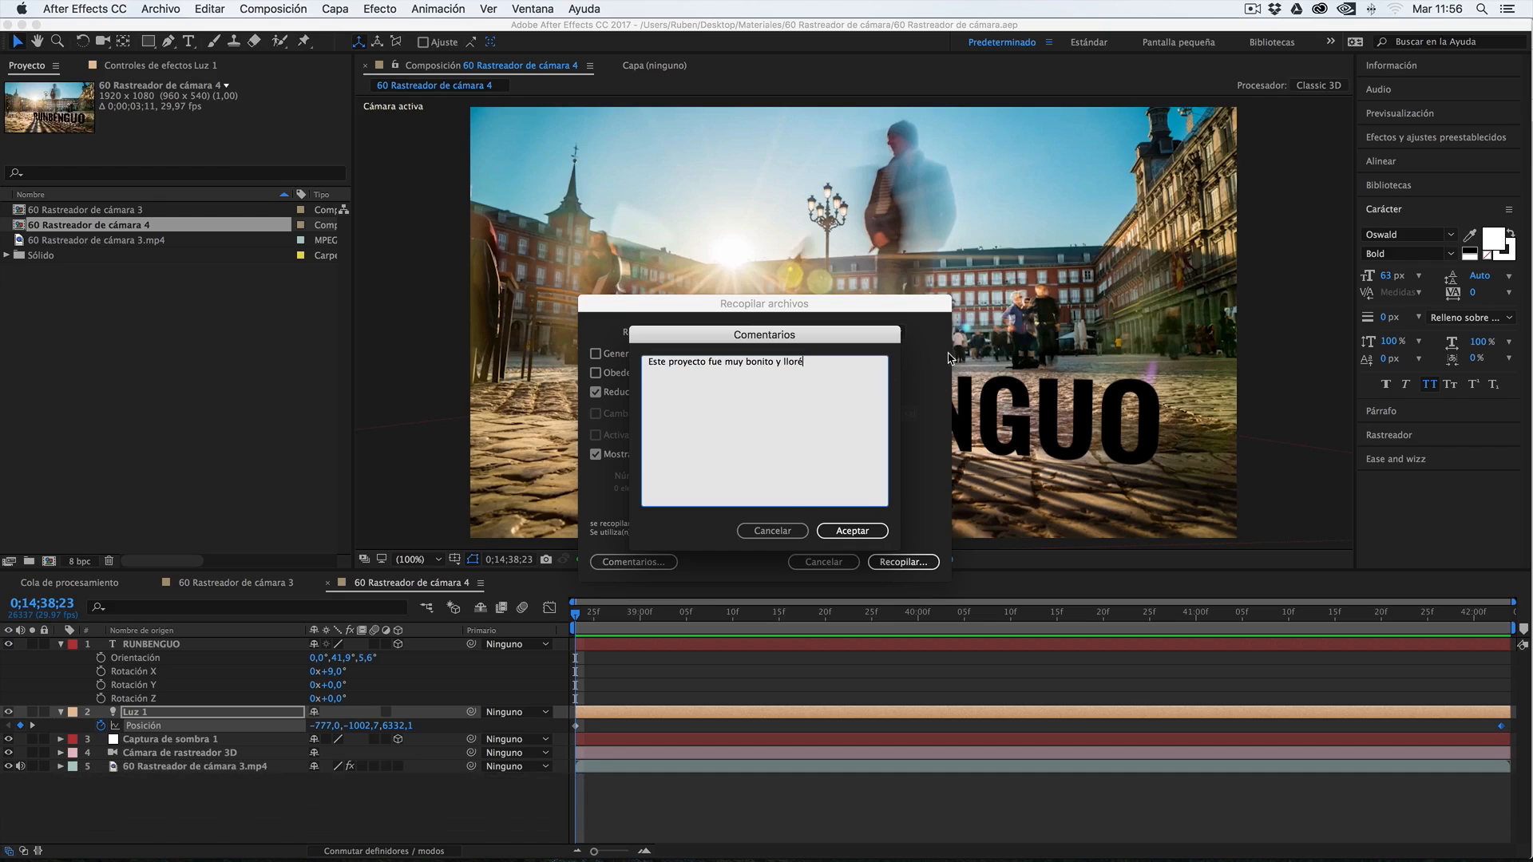
pyautogui.moveTo(808, 362); pyautogui.dragTo(649, 354)
pyautogui.click(641, 367)
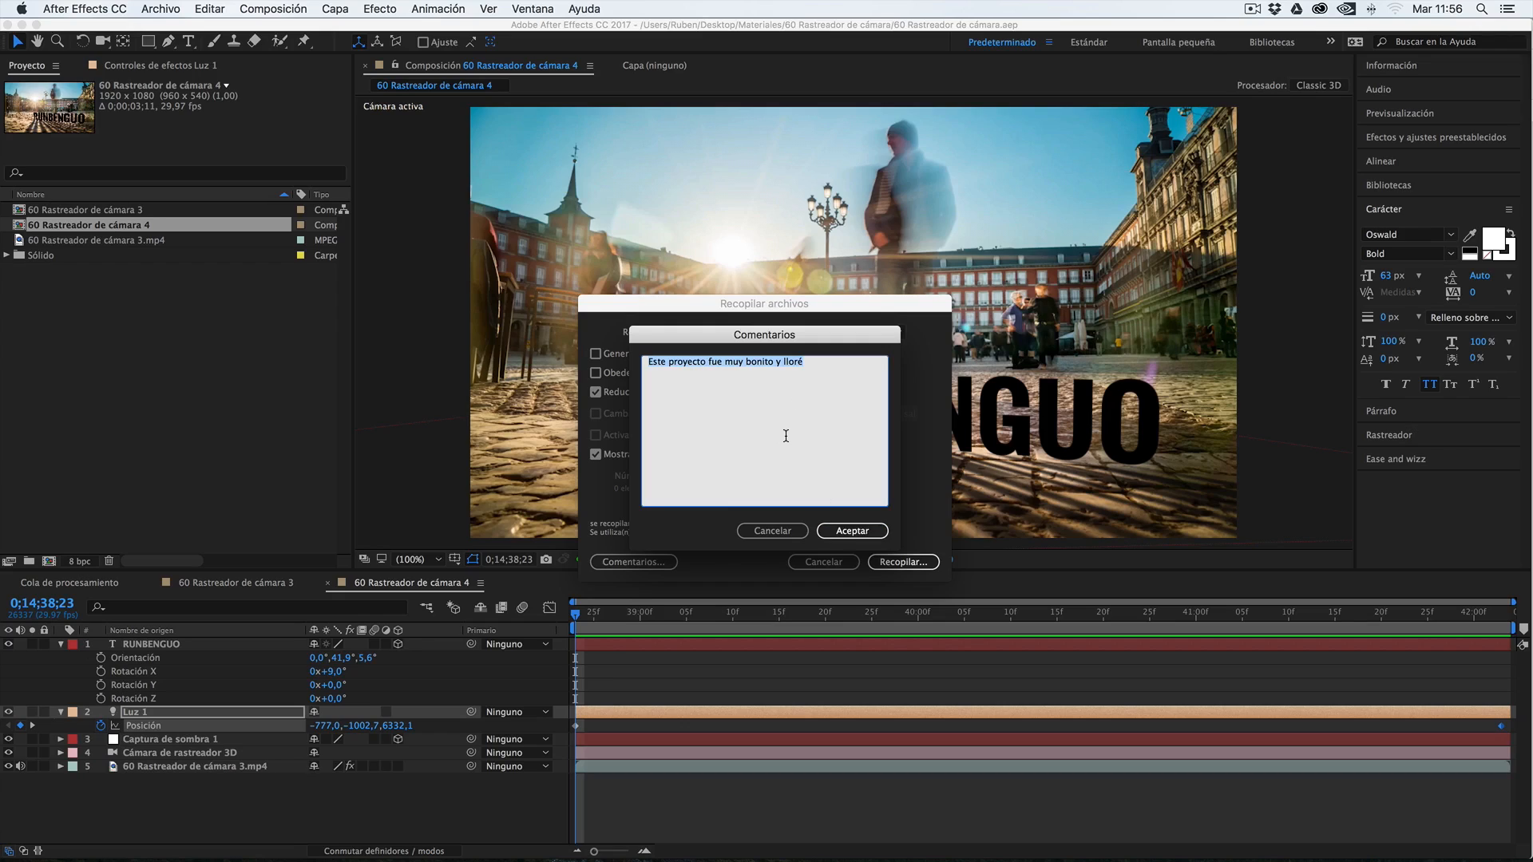
pyautogui.click(843, 533)
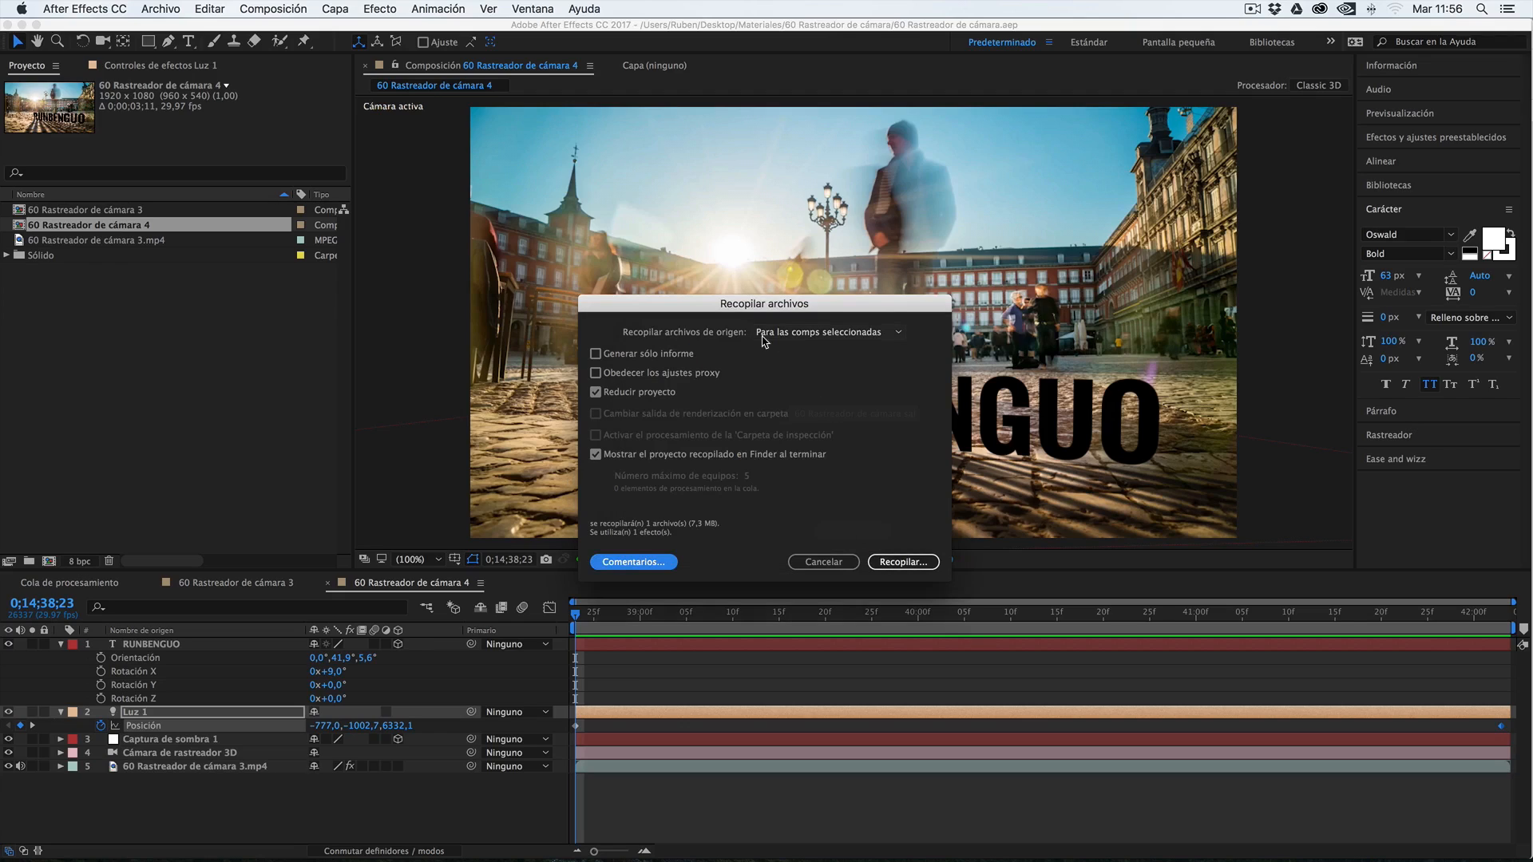
# Collect the files as 60 Rastreador de cámara carpeta inside a new Escritorio folder named Composición Plaza Mayor
pyautogui.click(901, 562)
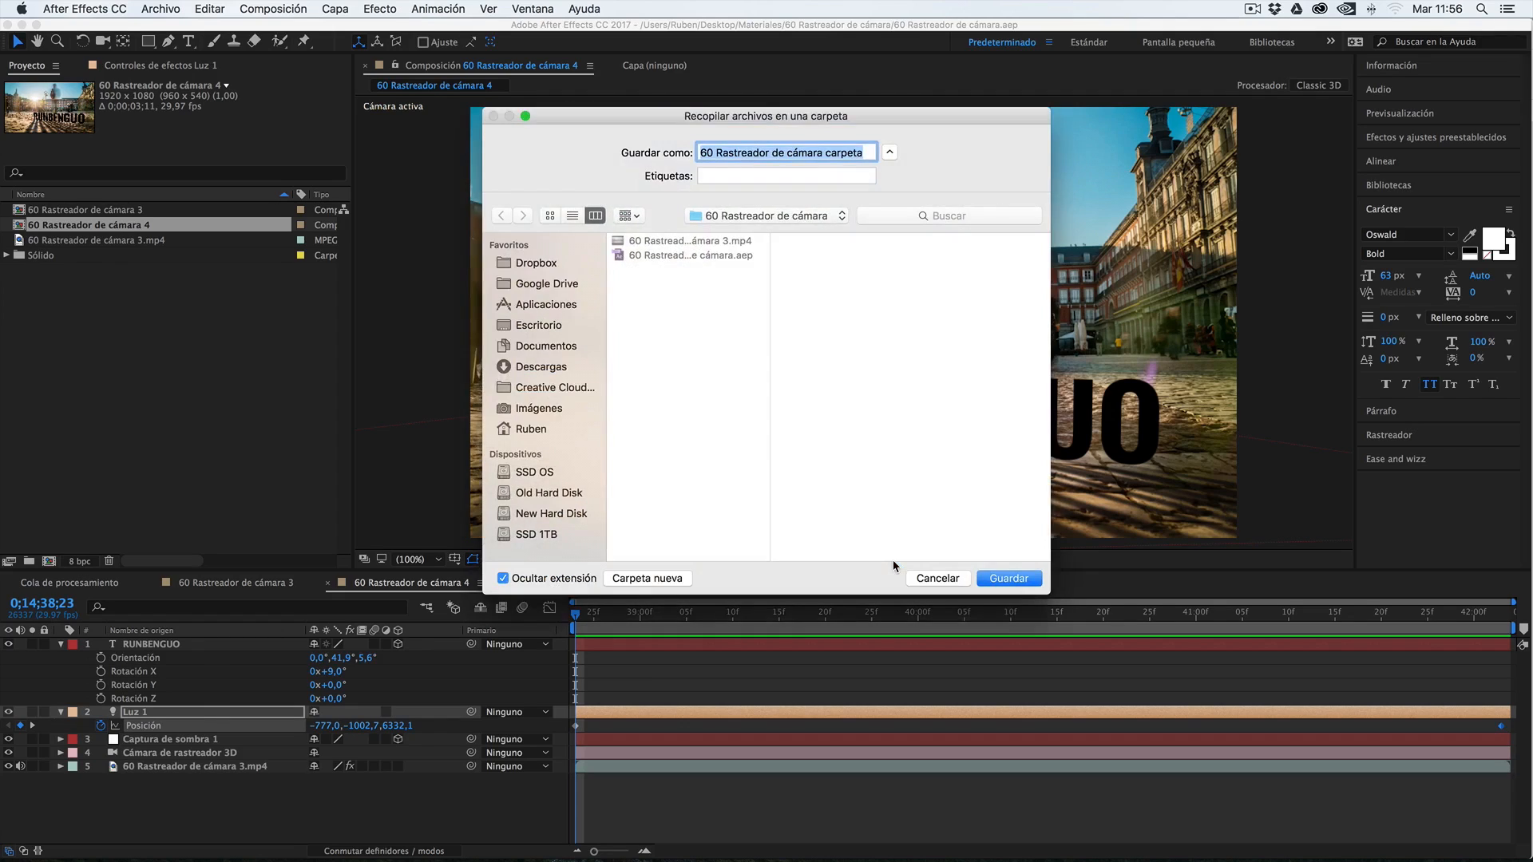
pyautogui.click(543, 326)
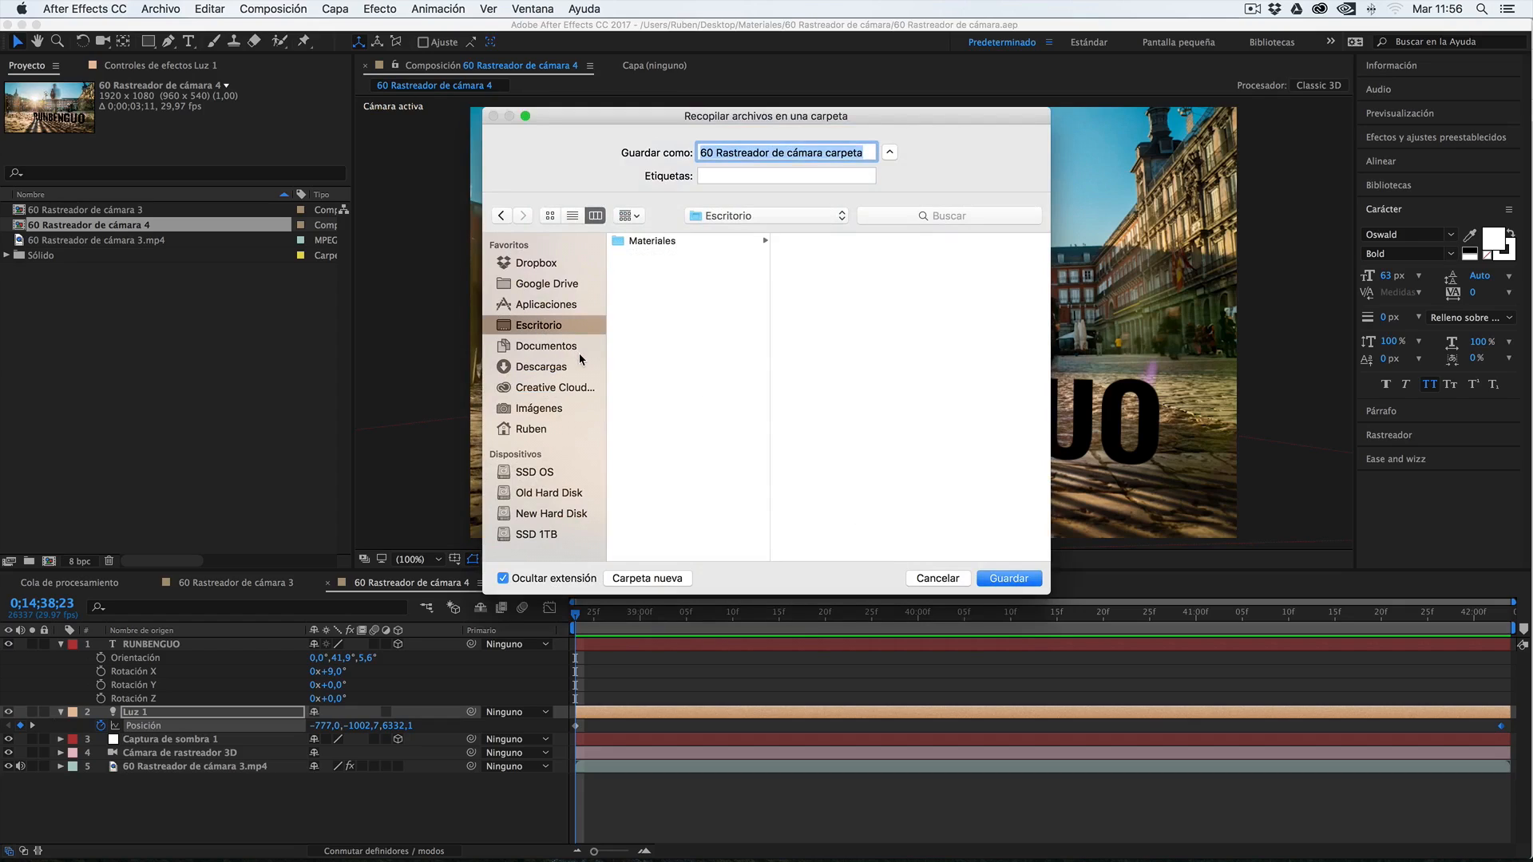
pyautogui.click(640, 580)
pyautogui.write('Composi')
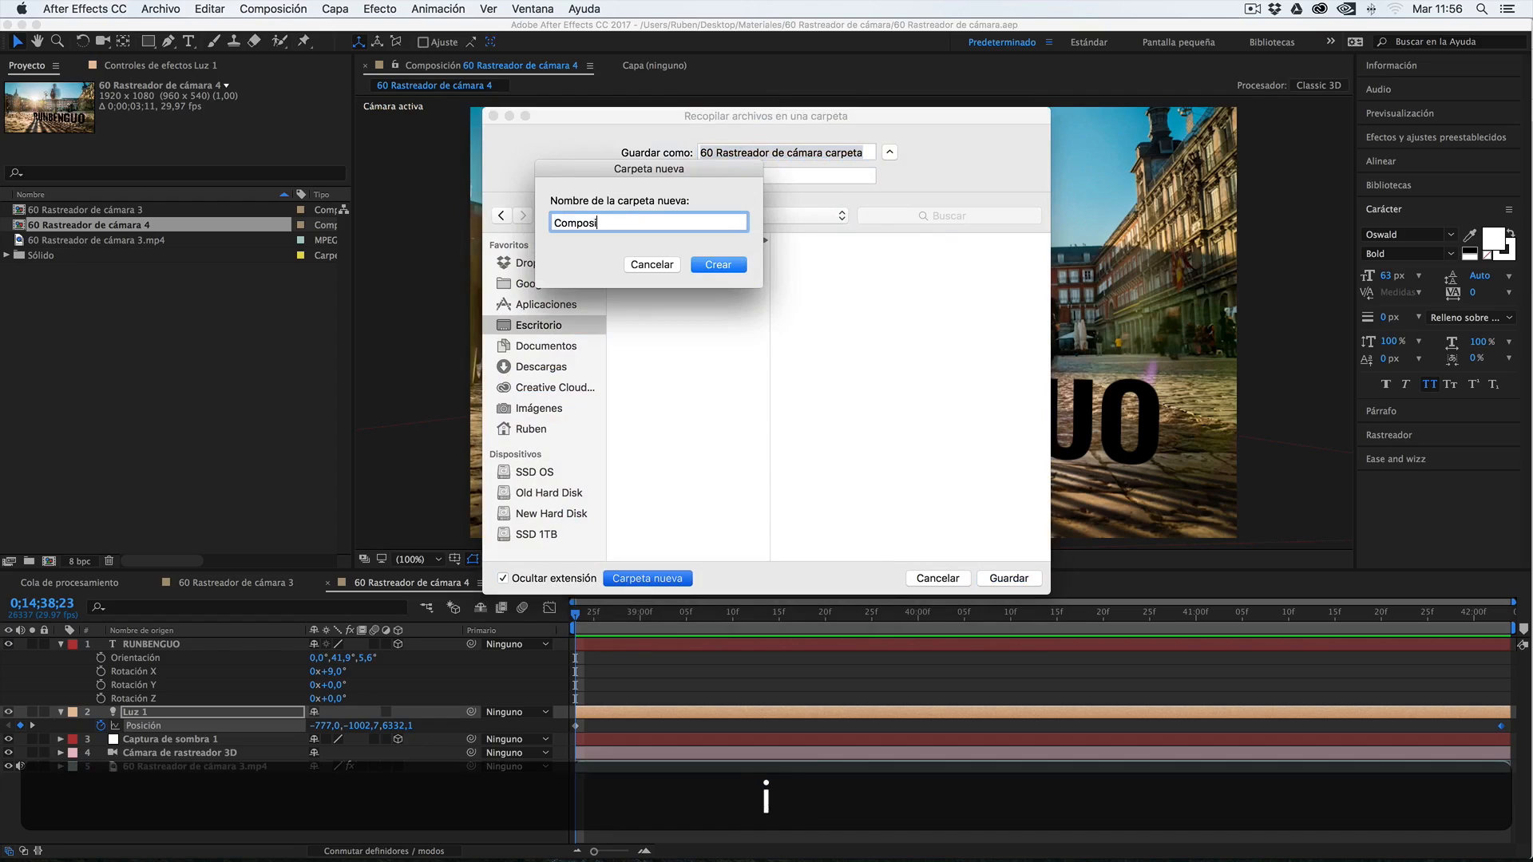
pyautogui.write('ción Plaza Mayor')
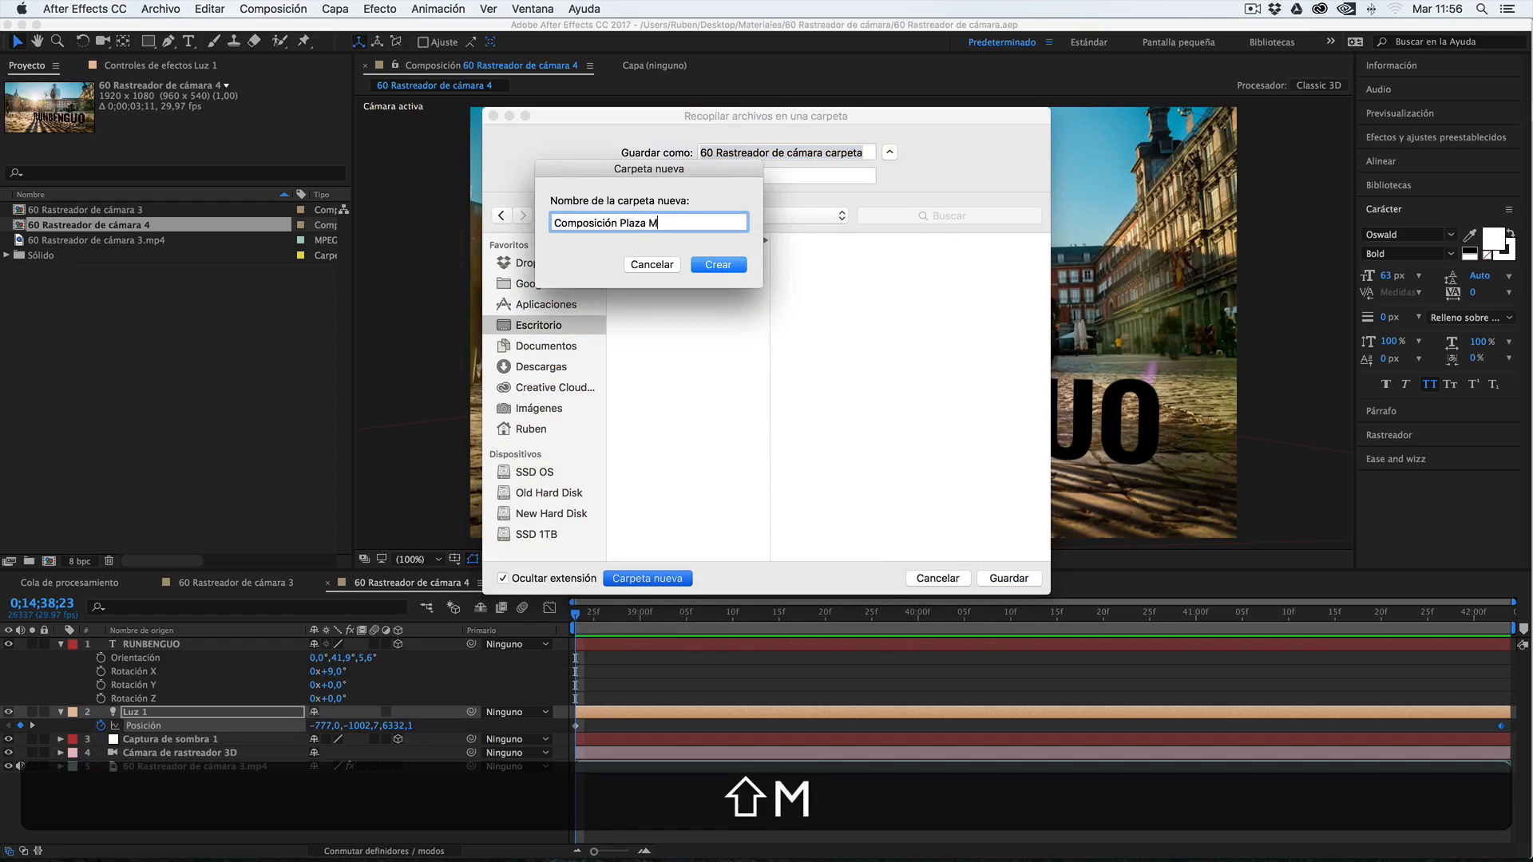
pyautogui.press('BackSpace')
pyautogui.write('r')
pyautogui.press('Return')
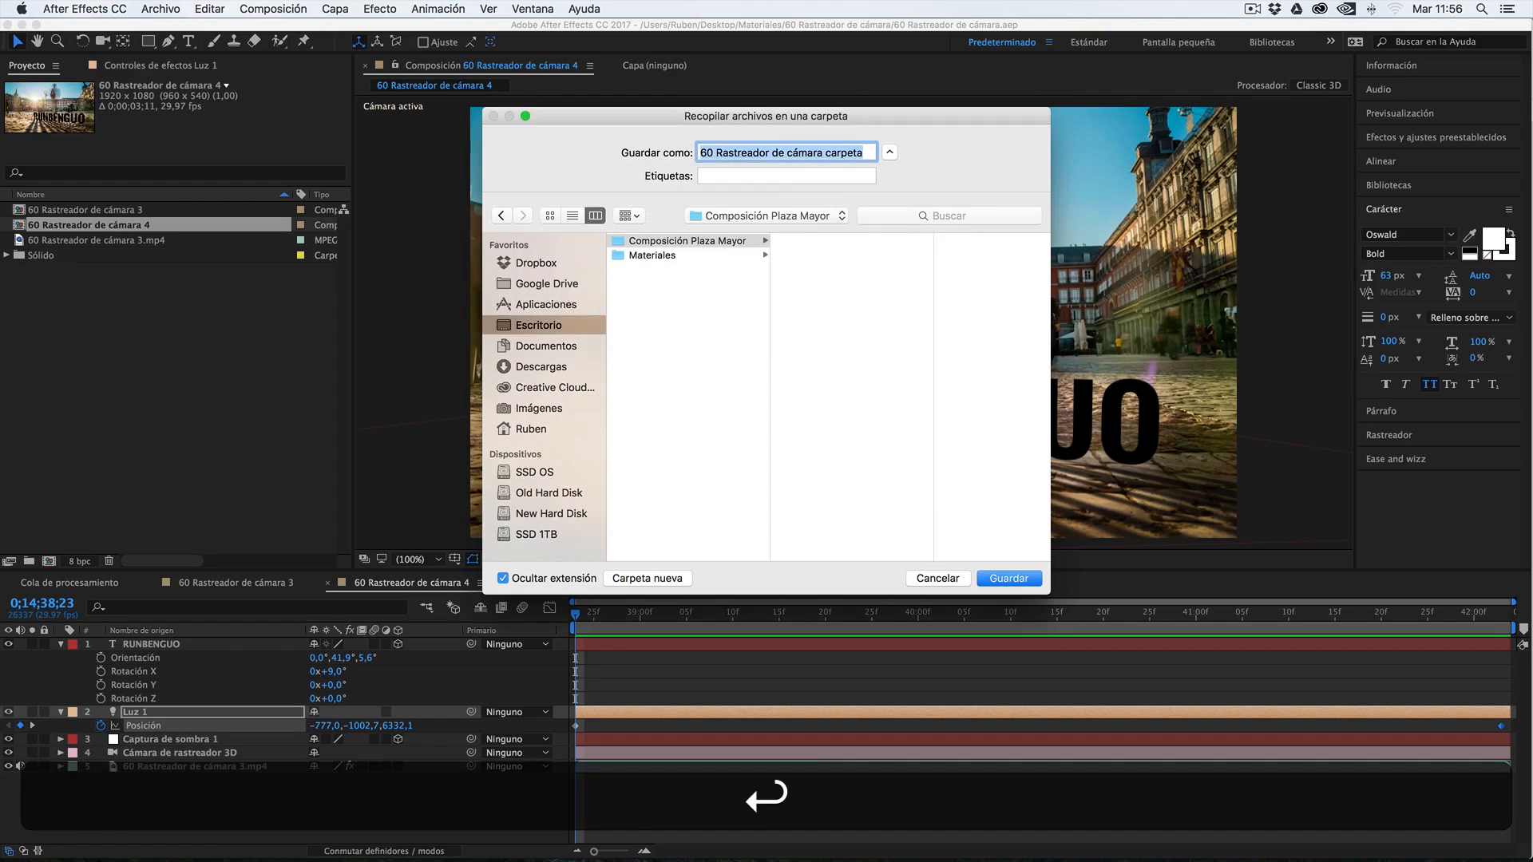
pyautogui.click(1008, 577)
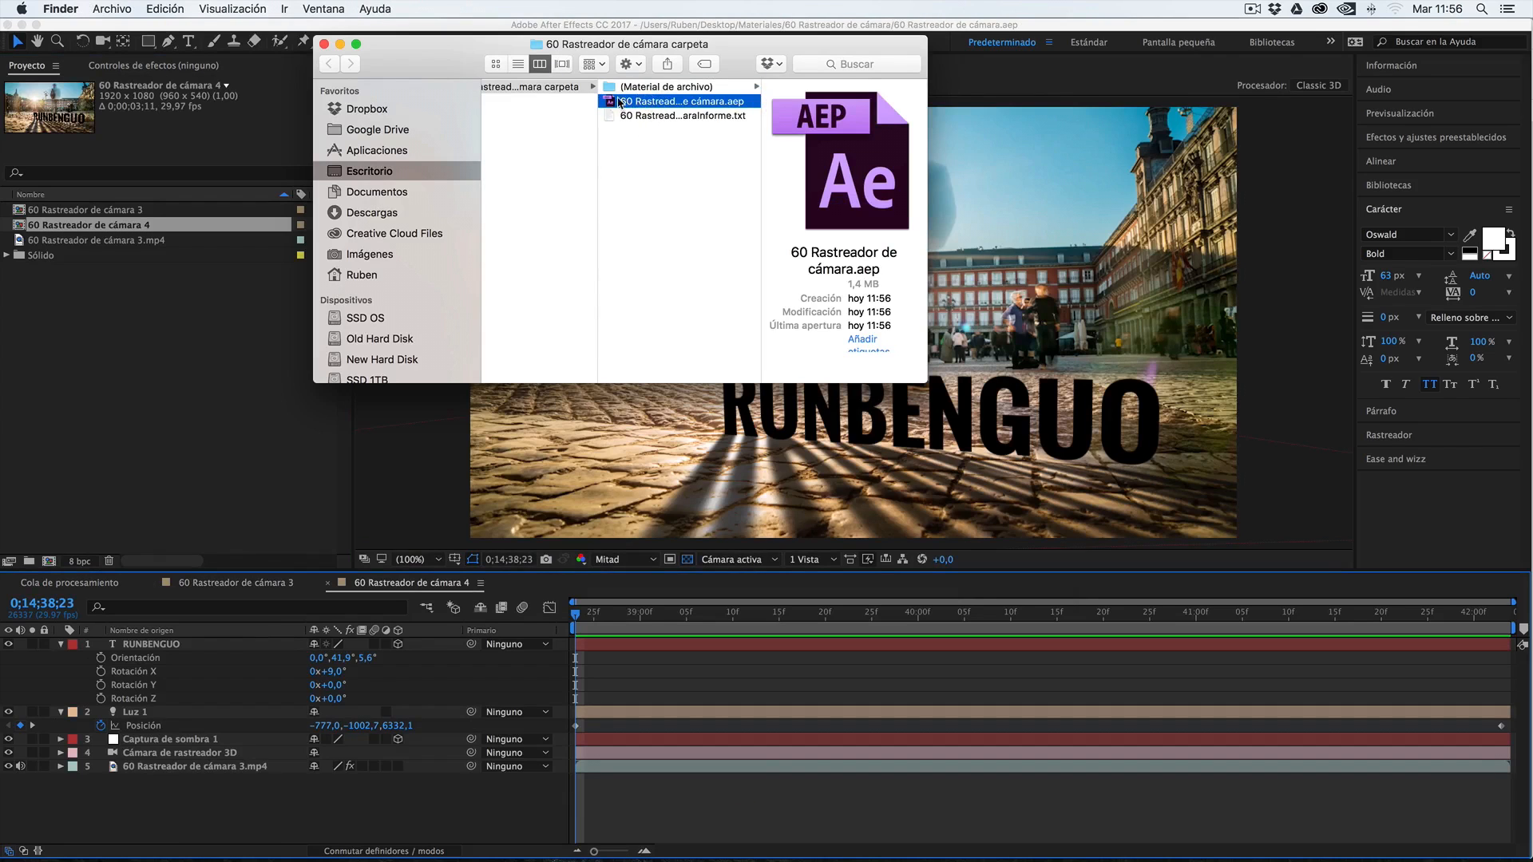
# Inspect the collected project file and (Material de archivo) folder in Finder, and open the Informe.txt report in an enlarged window
pyautogui.click(755, 105)
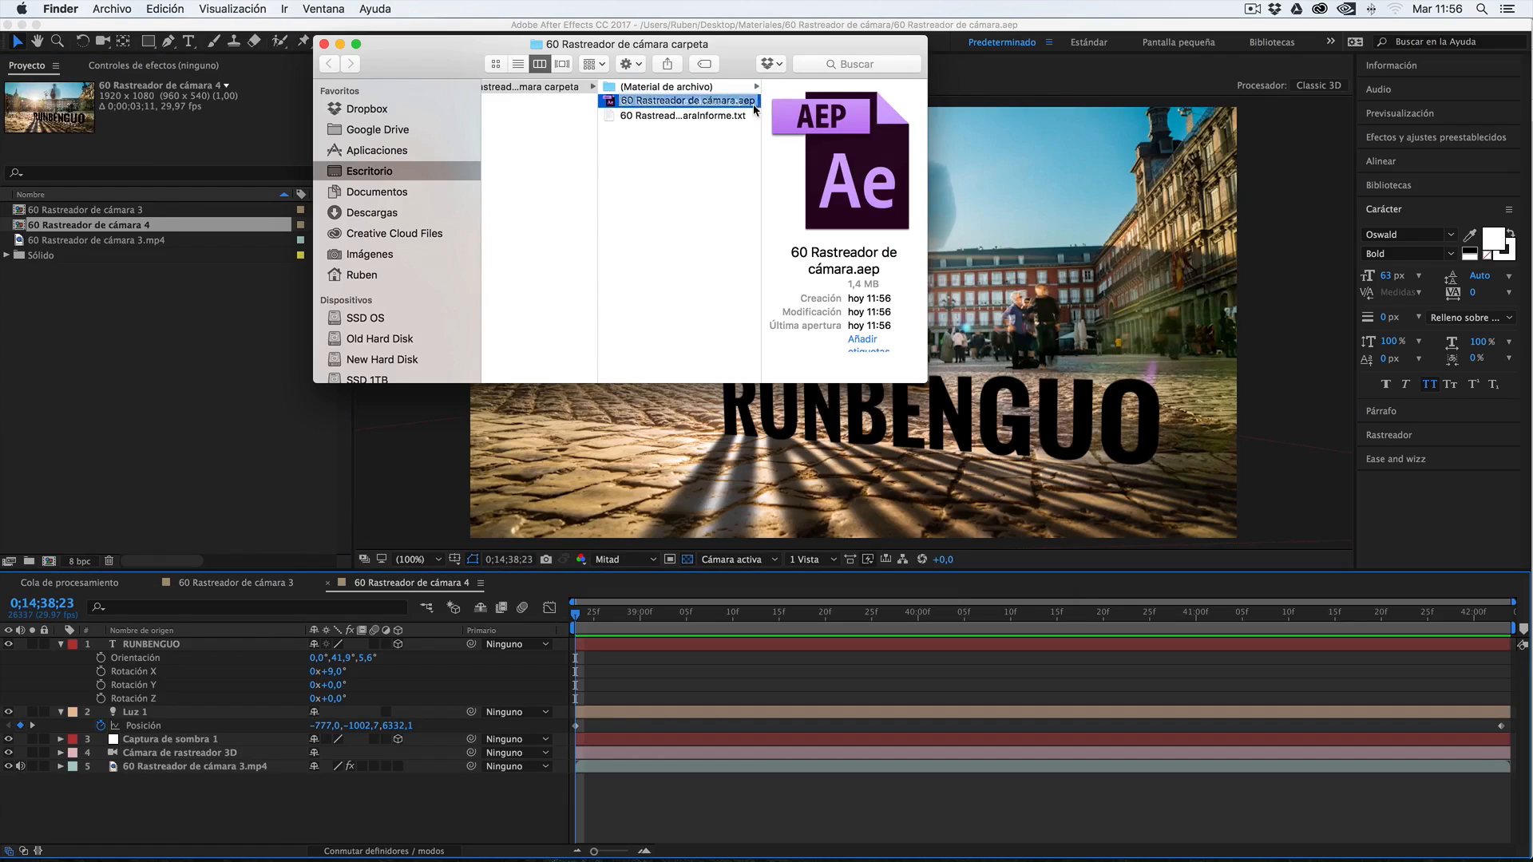
pyautogui.click(691, 88)
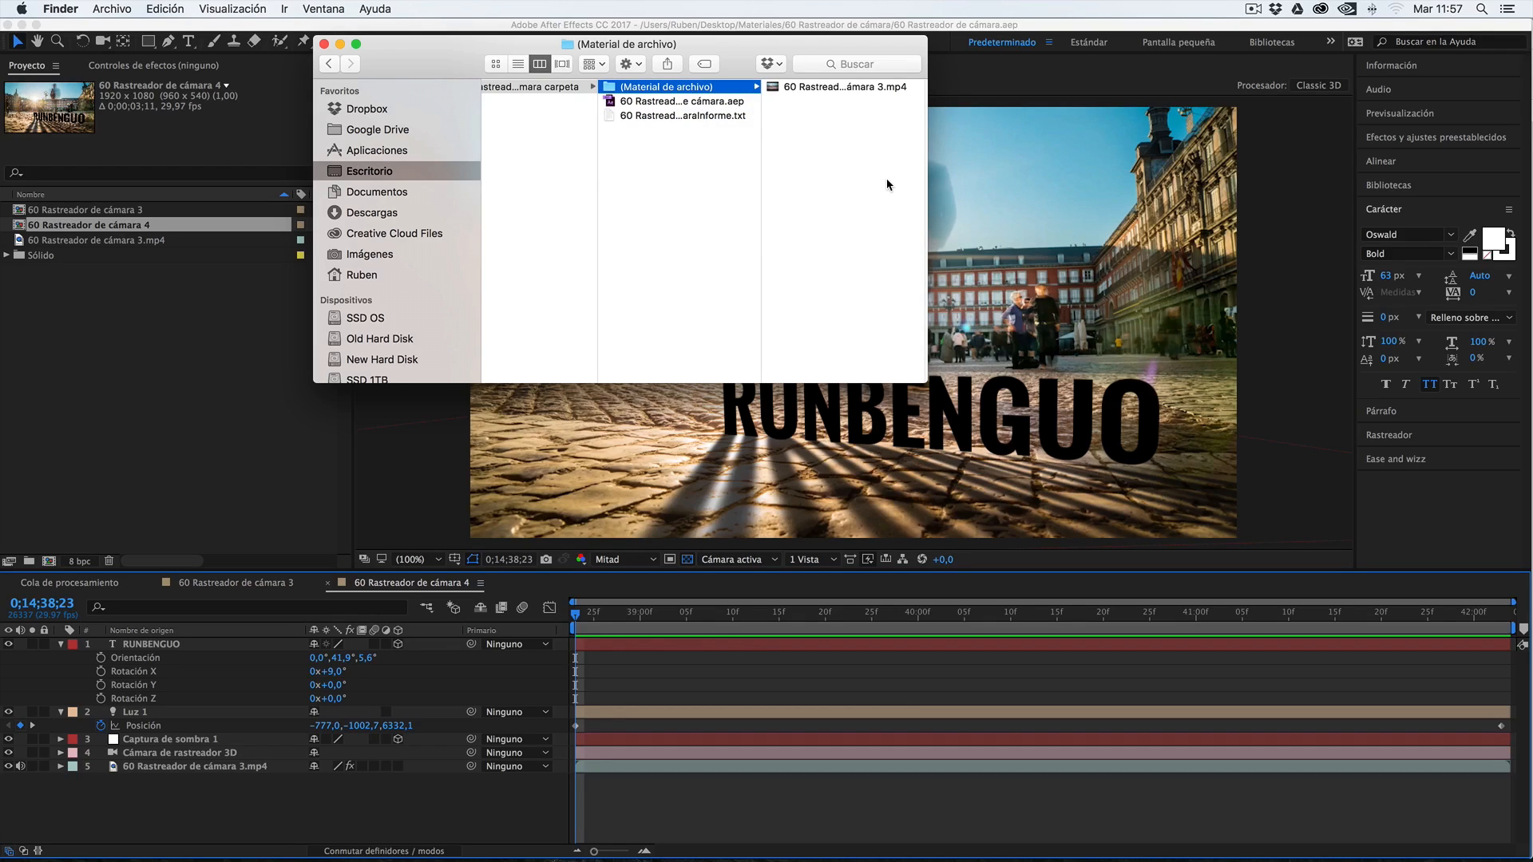
pyautogui.click(631, 119)
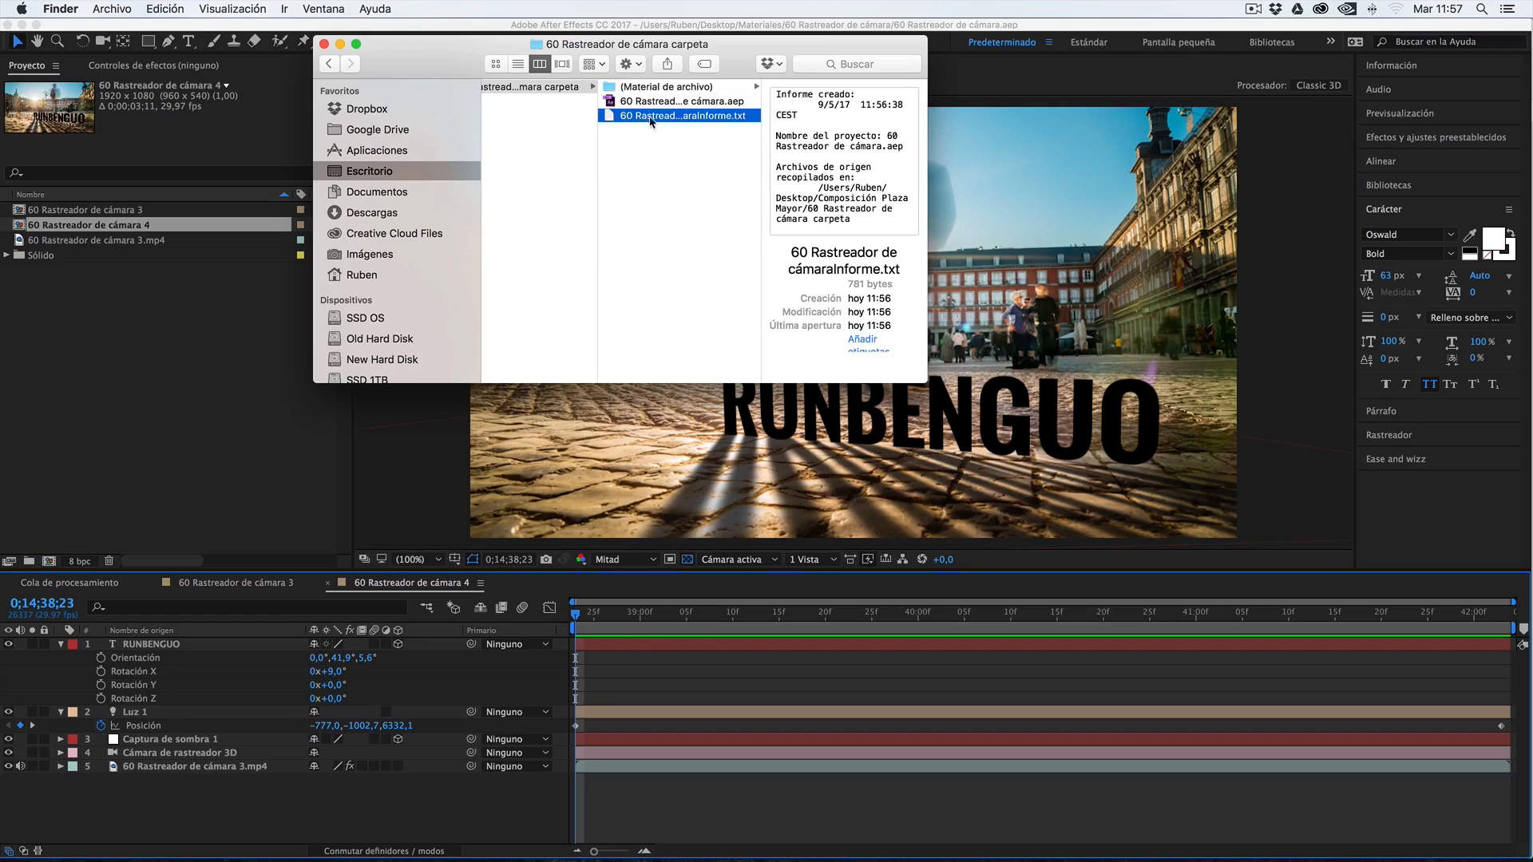
pyautogui.doubleClick(615, 118)
pyautogui.moveTo(833, 347); pyautogui.dragTo(957, 544)
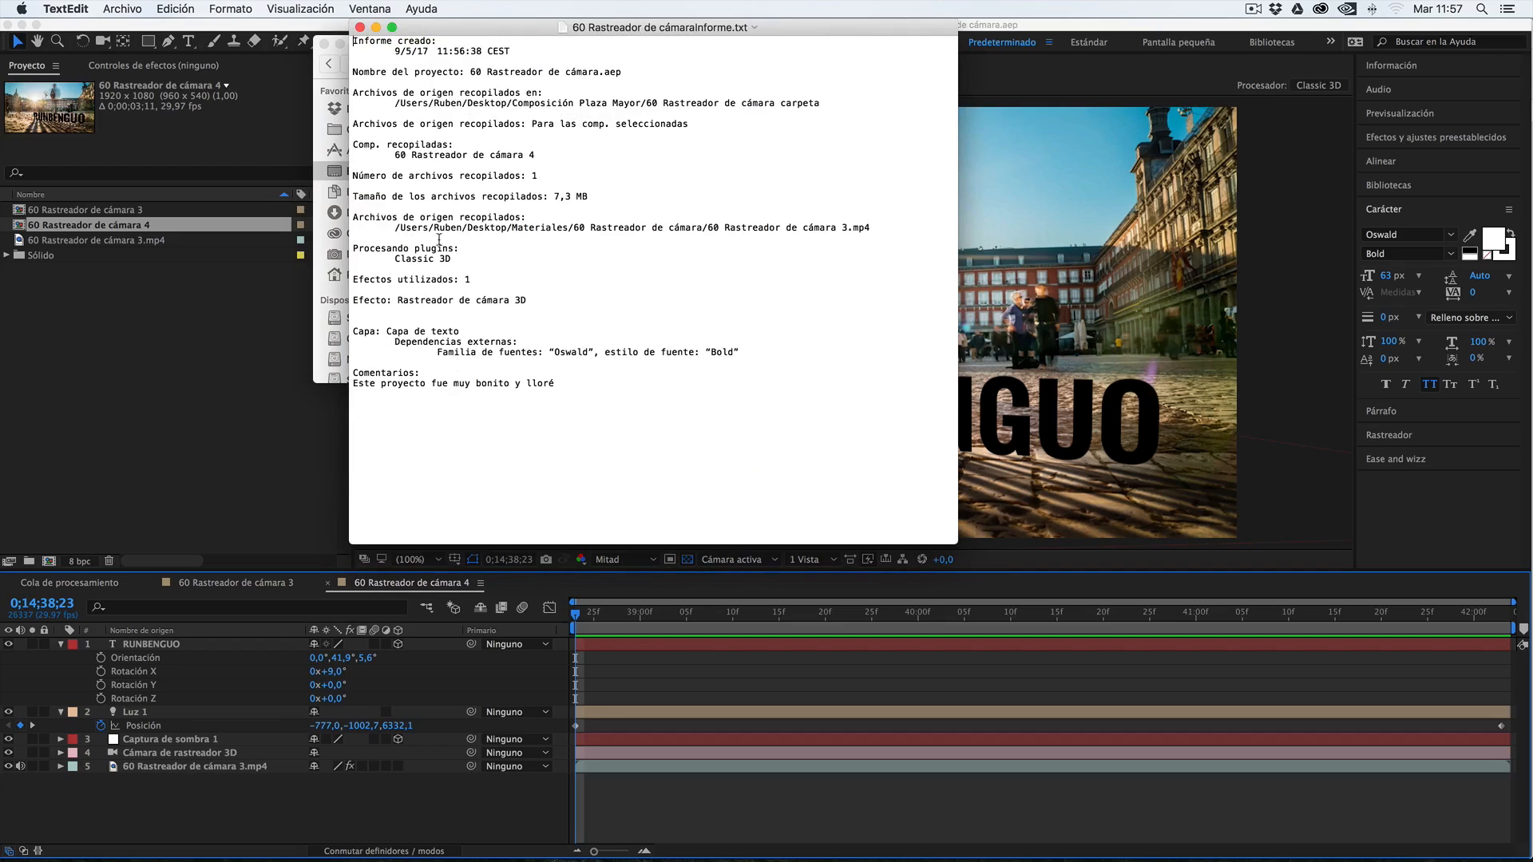
# Read the report's collected source files, effects used, font dependencies and comments, and close the document
pyautogui.moveTo(371, 285); pyautogui.dragTo(408, 300)
pyautogui.moveTo(357, 384); pyautogui.dragTo(394, 383)
pyautogui.click(510, 352)
pyautogui.click(412, 386)
pyautogui.moveTo(370, 383); pyautogui.dragTo(480, 391)
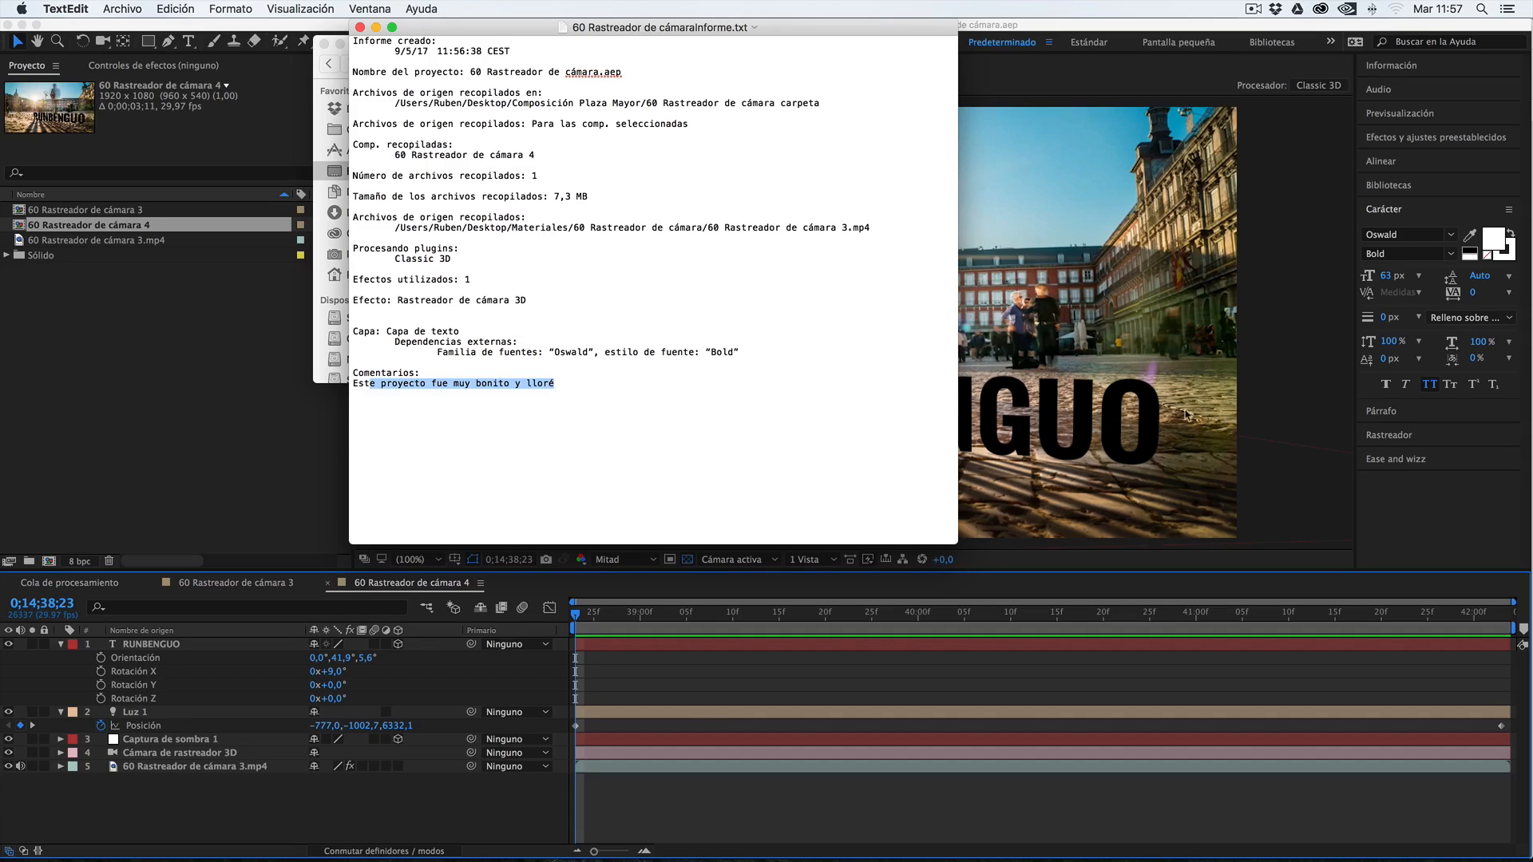
pyautogui.click(552, 386)
pyautogui.moveTo(617, 394); pyautogui.dragTo(511, 228)
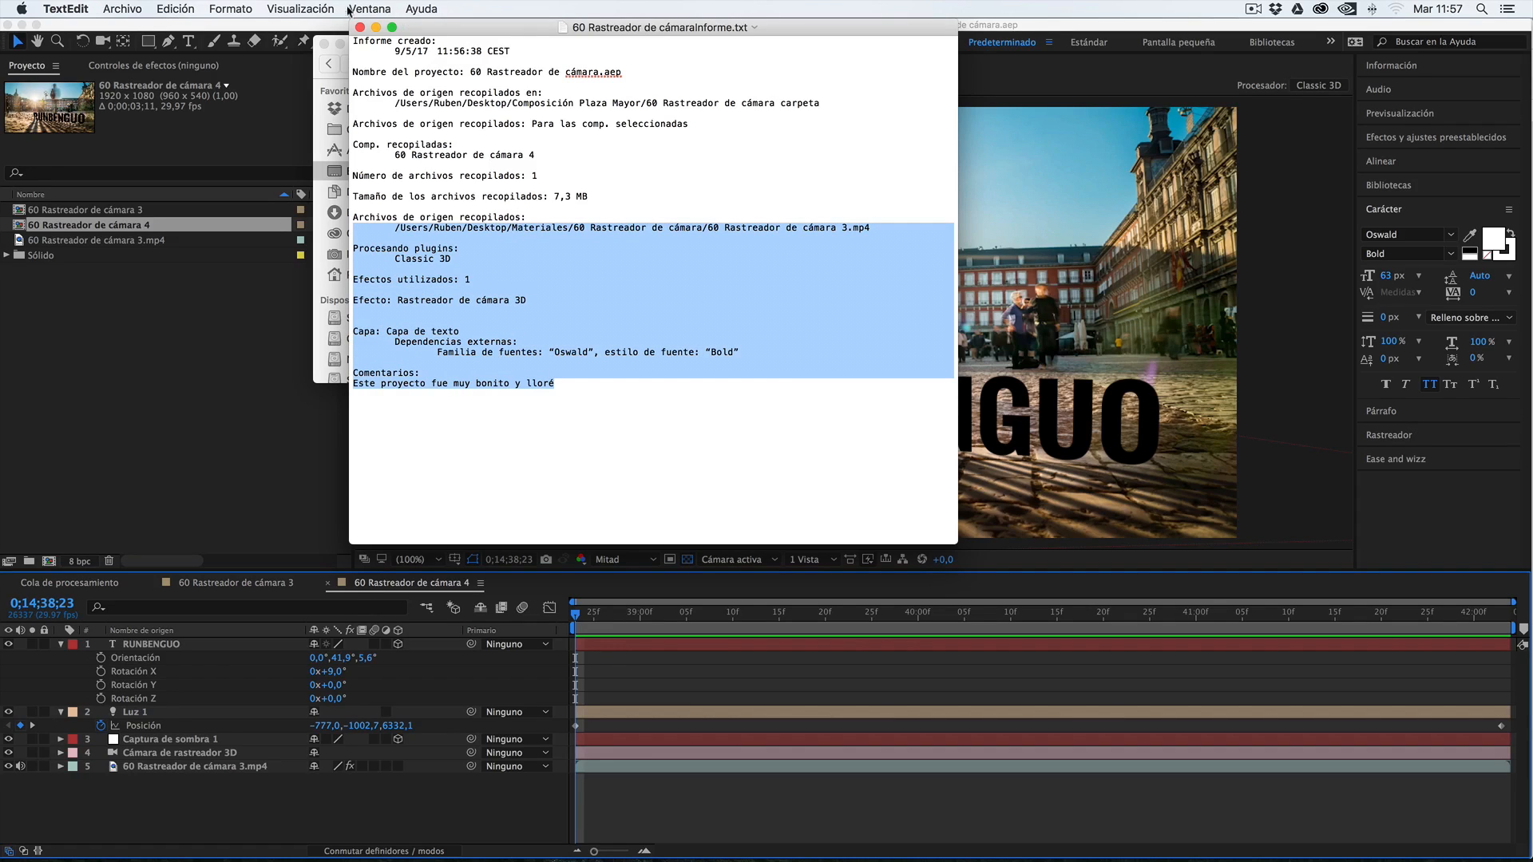
pyautogui.click(359, 27)
# Move the Composición Plaza Mayor folder to the trash in Finder and return to After Effects
pyautogui.click(538, 88)
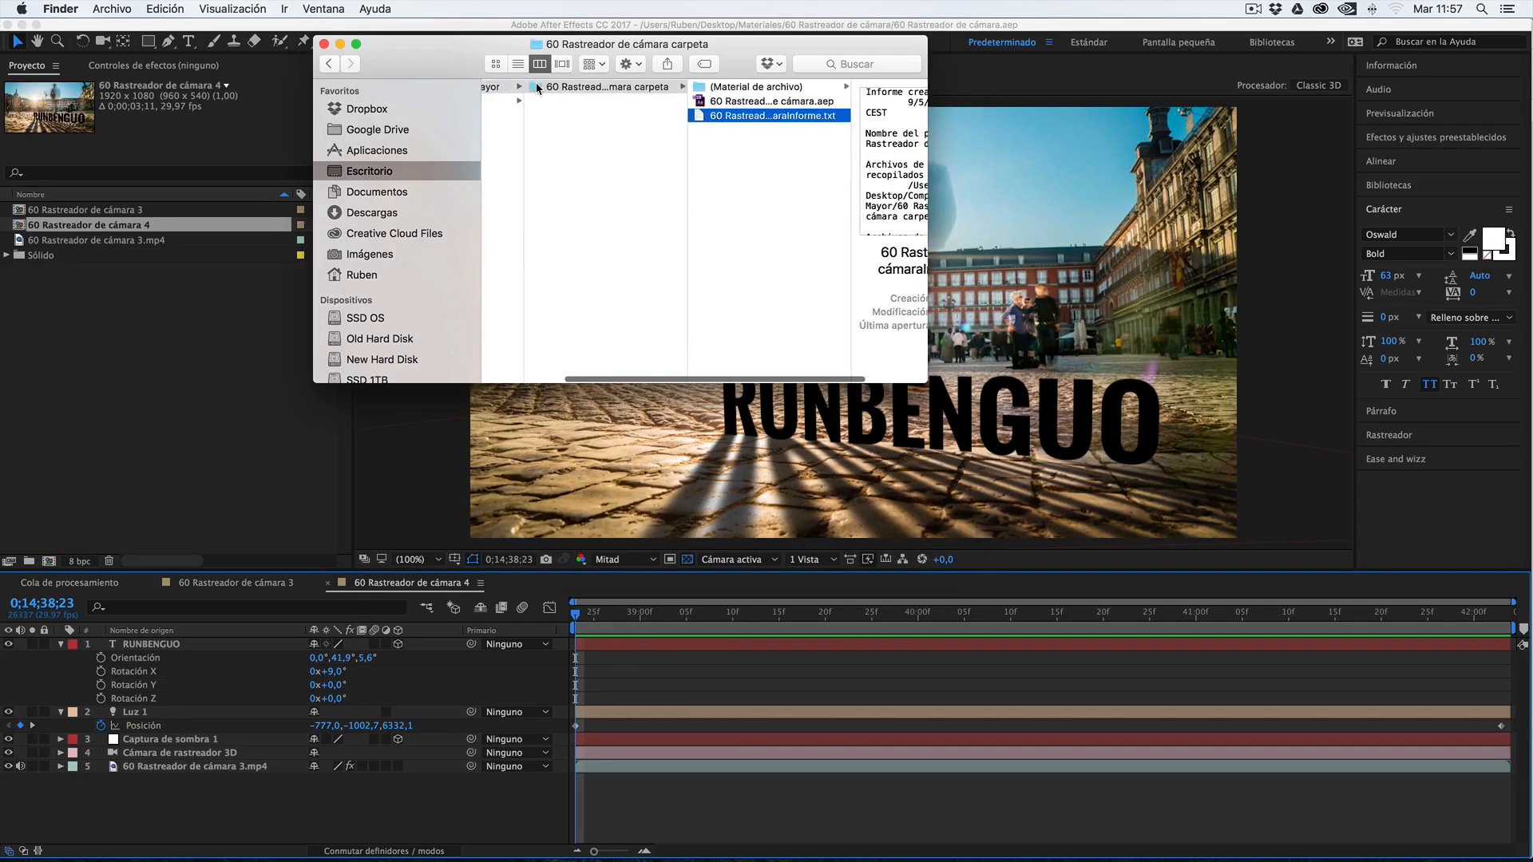
pyautogui.press('super+BackSpace')
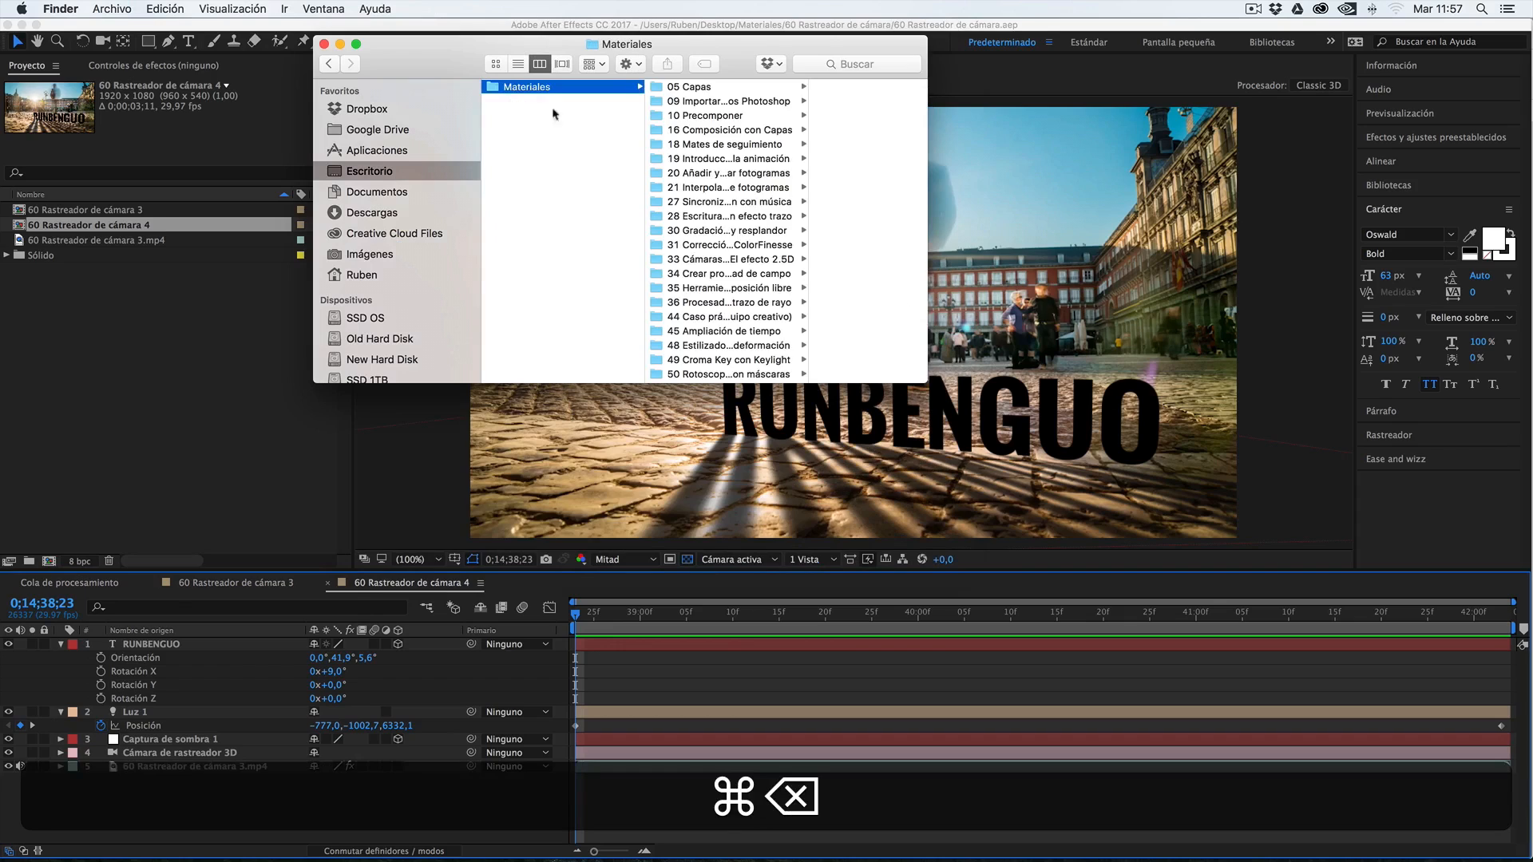
pyautogui.click(196, 283)
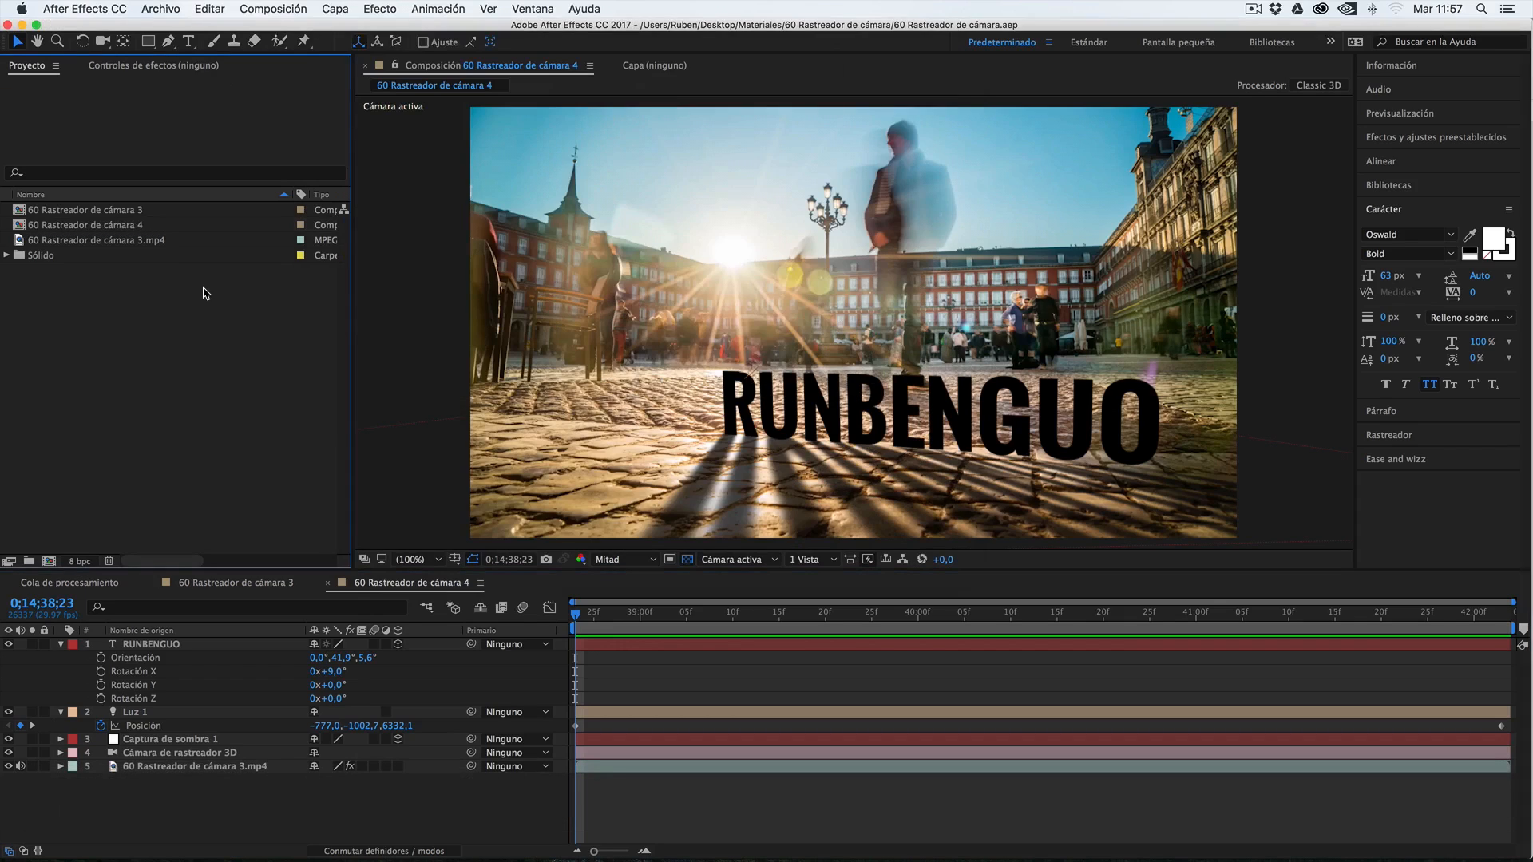
# Clear the selection among the project items and show the Dependencias commands for managing the project's files
pyautogui.click(94, 227)
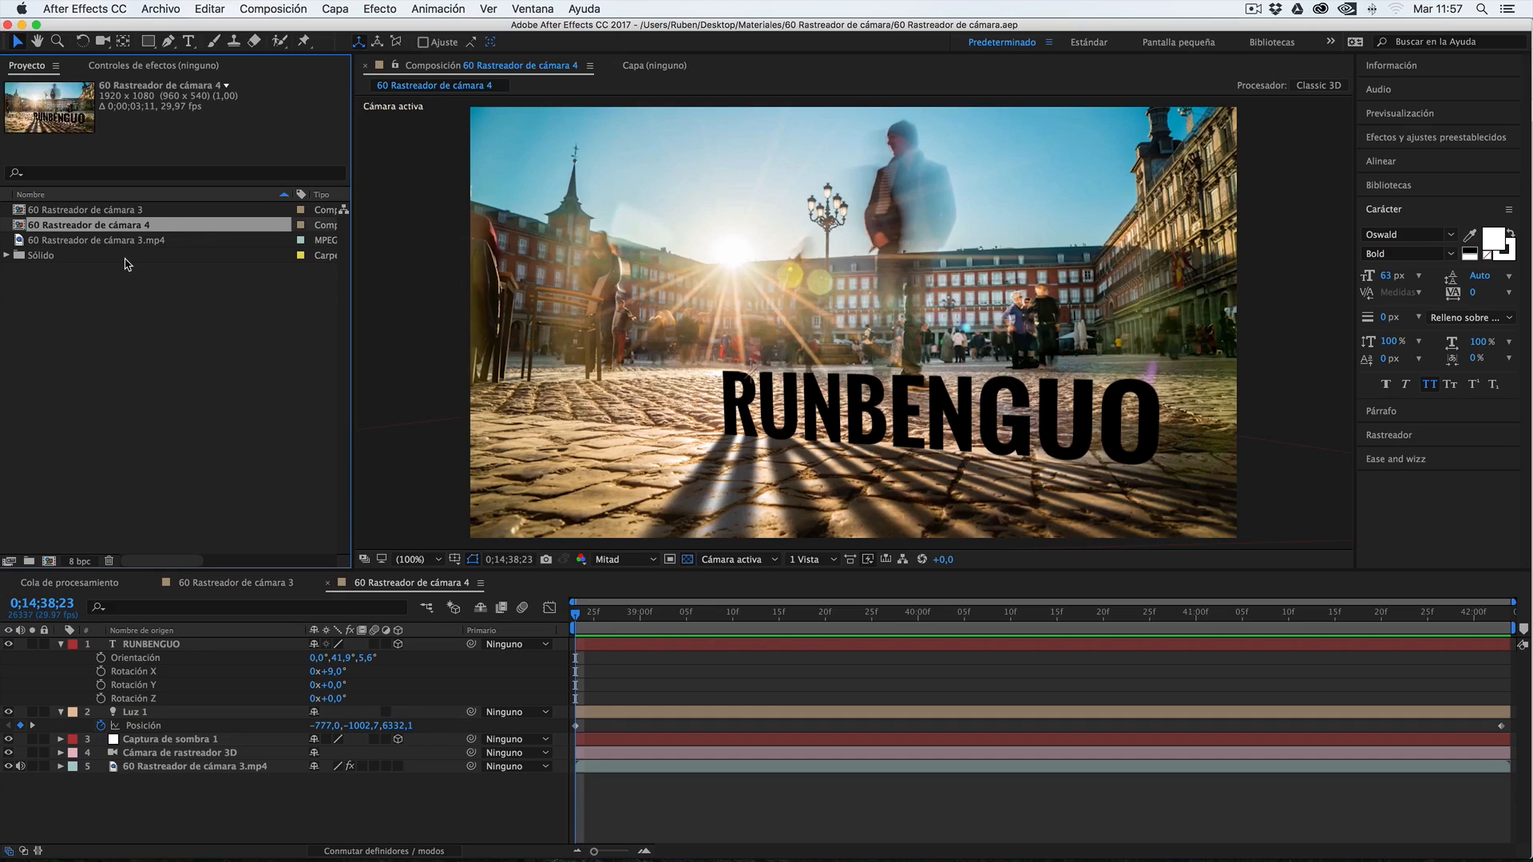
pyautogui.click(131, 310)
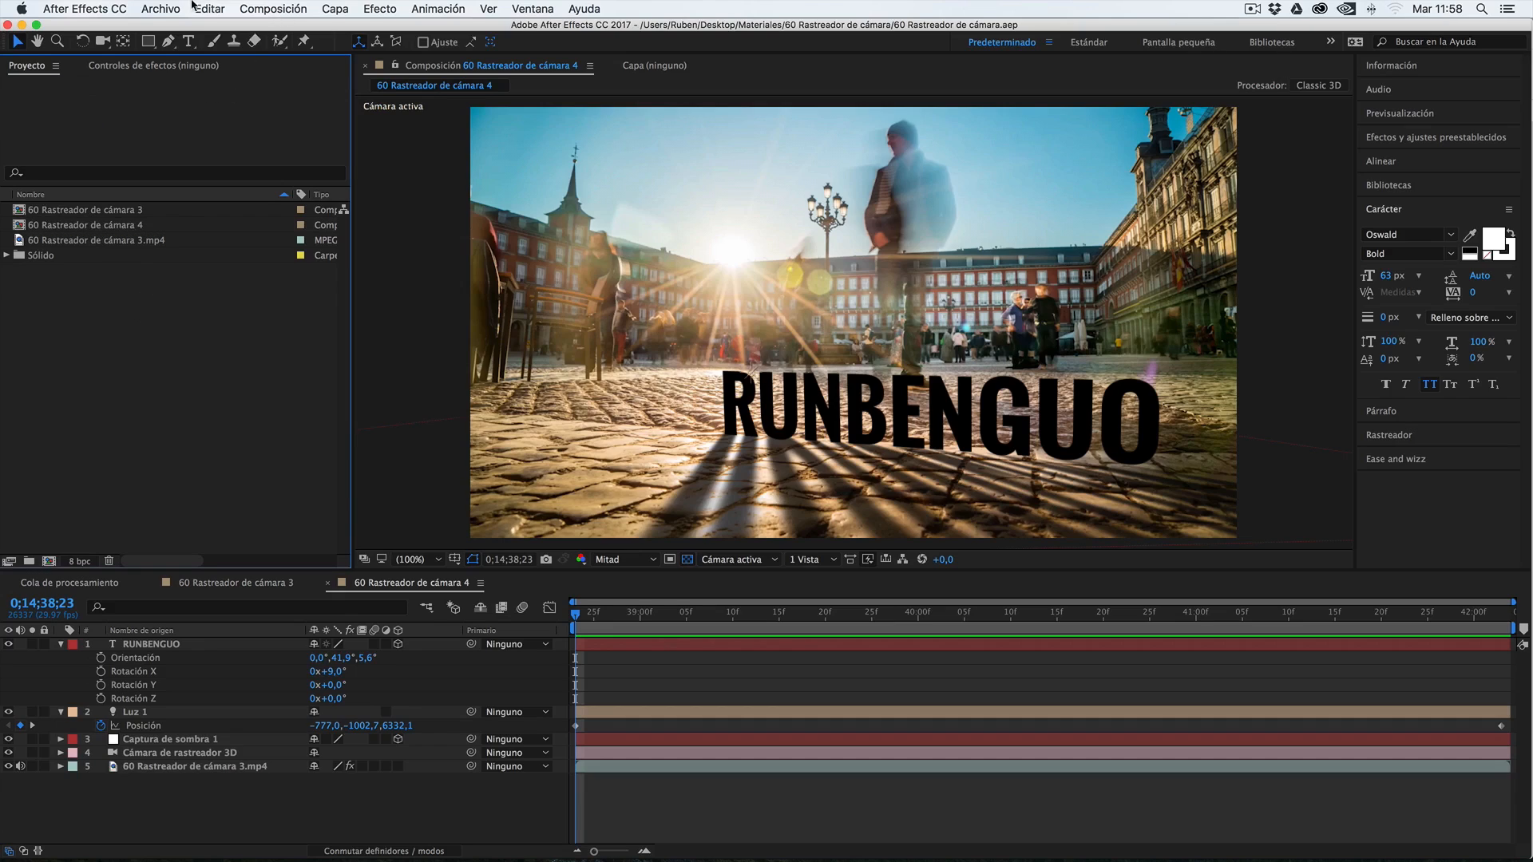
pyautogui.click(163, 8)
pyautogui.moveTo(230, 421)
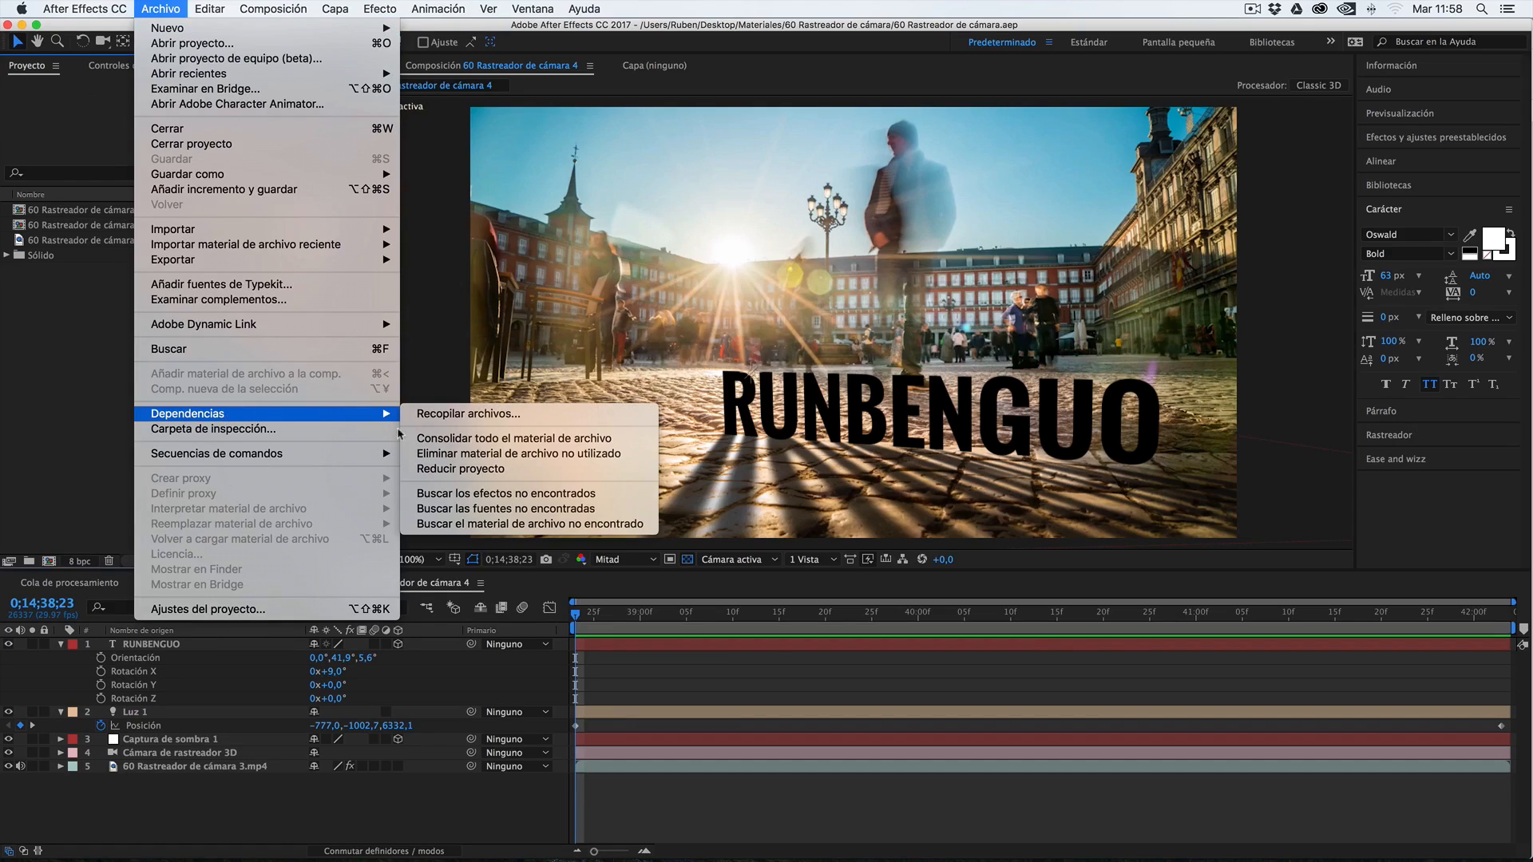
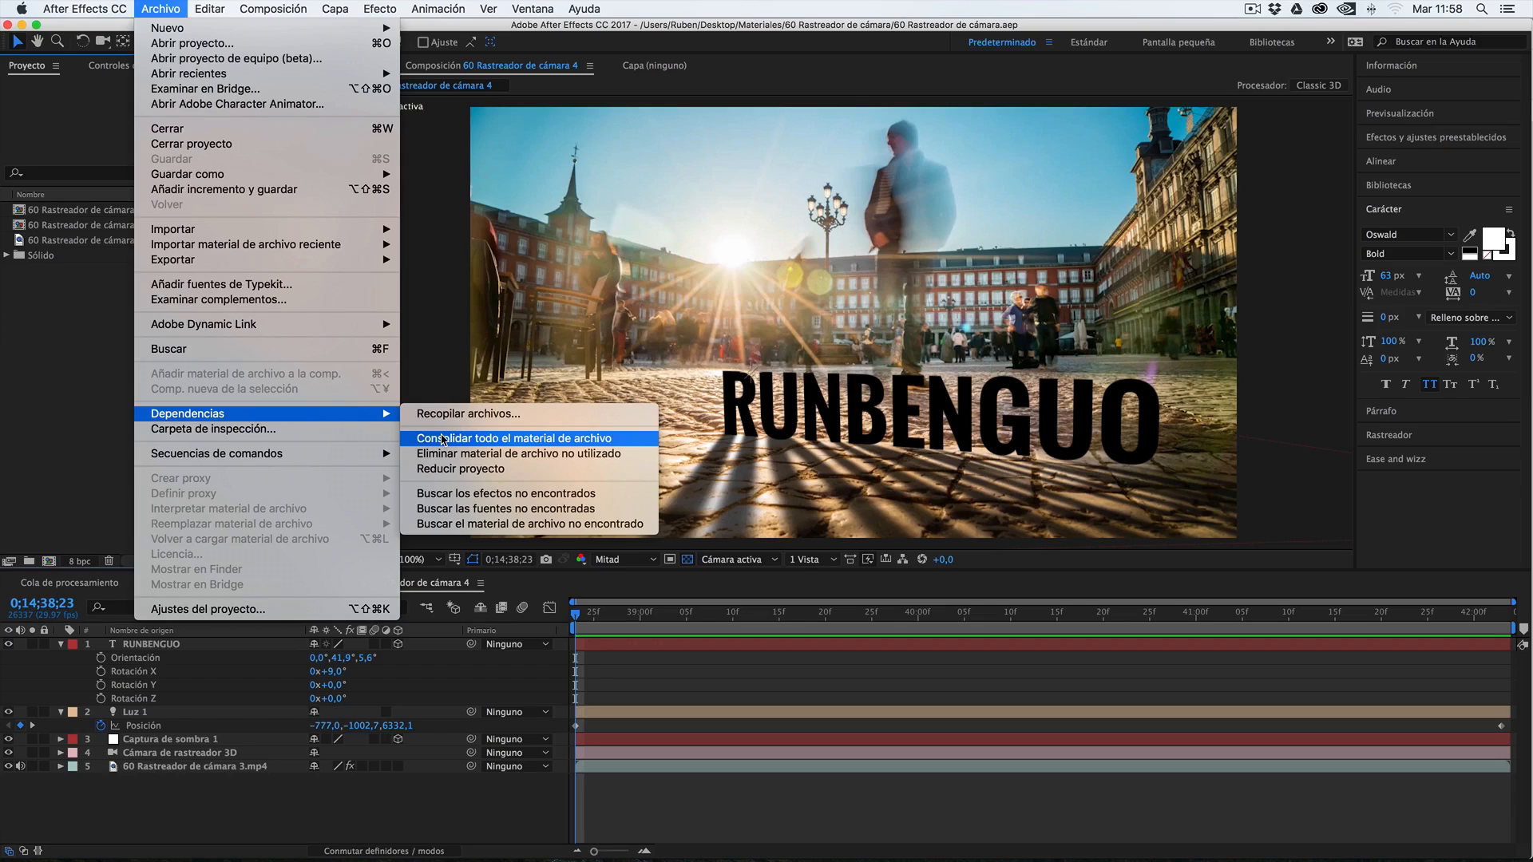
# Try to reduce the project to the 60 Rastreador de cámara 4 composition with Reducir proyecto
pyautogui.click(38, 228)
pyautogui.click(38, 228)
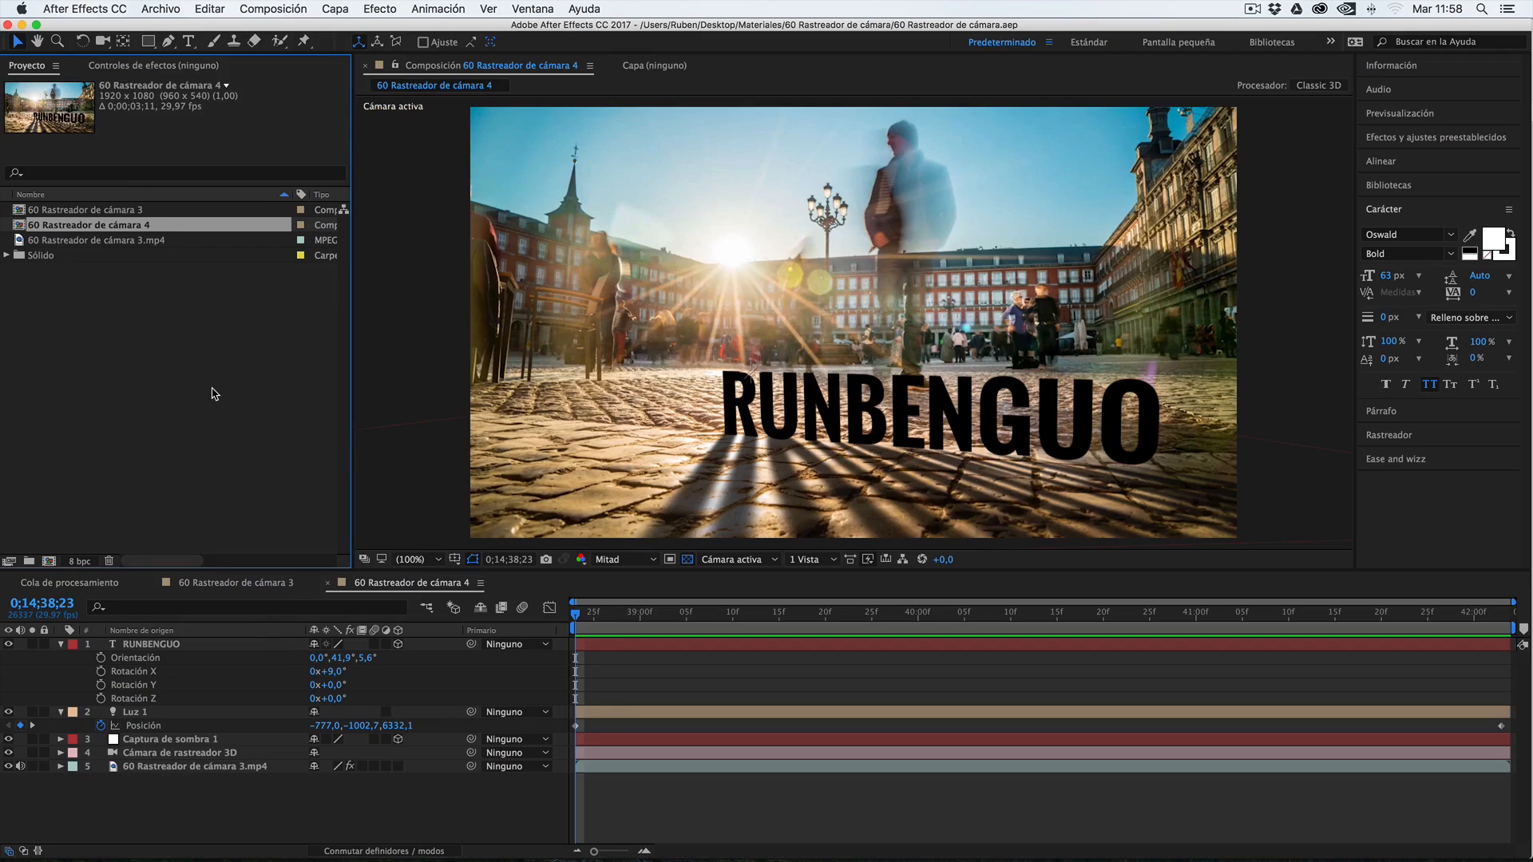
pyautogui.click(171, 8)
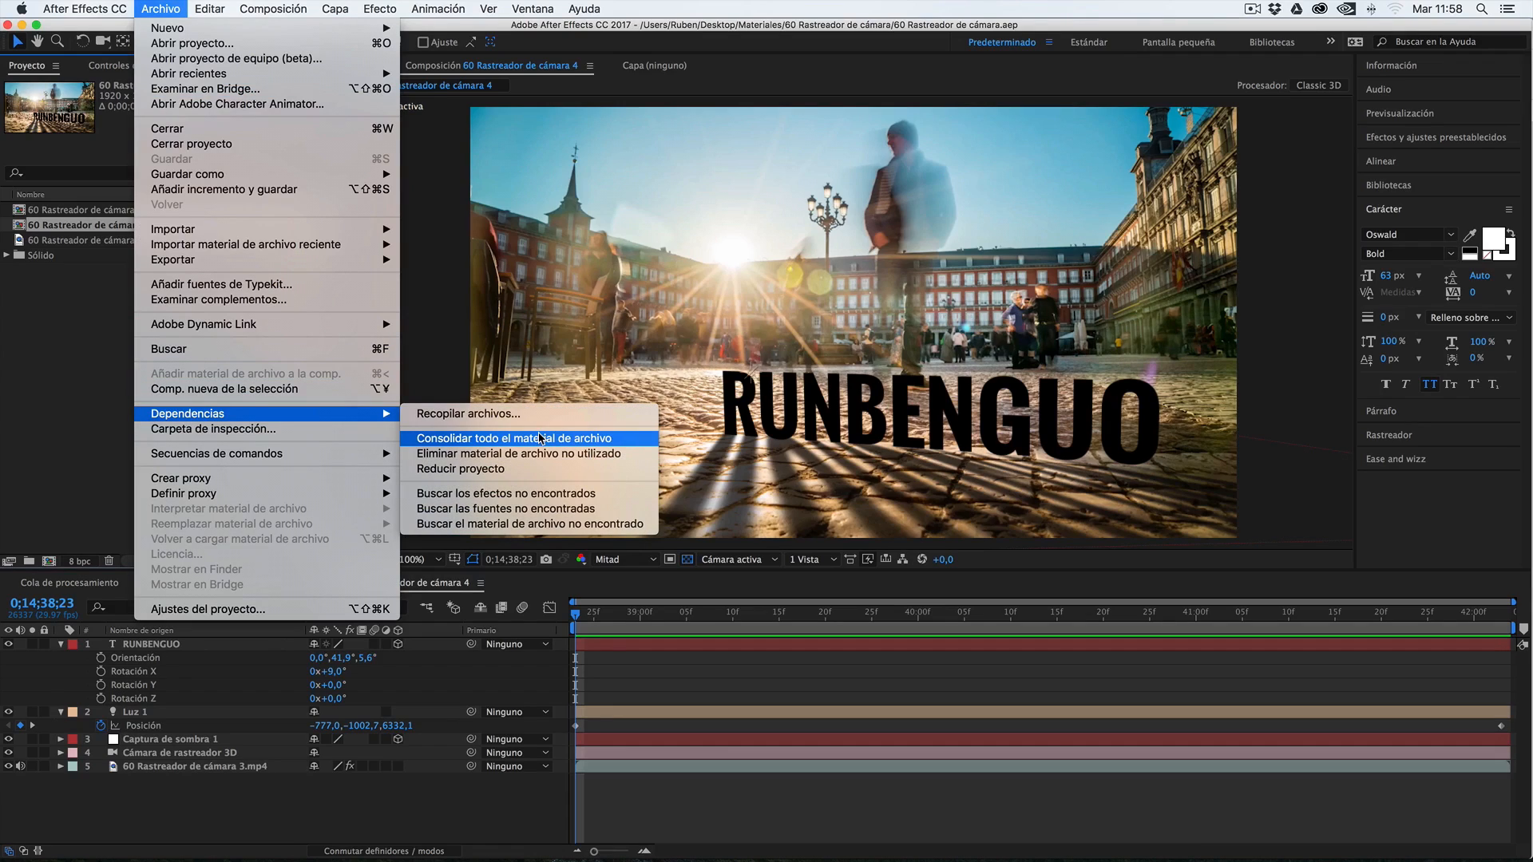
pyautogui.click(482, 471)
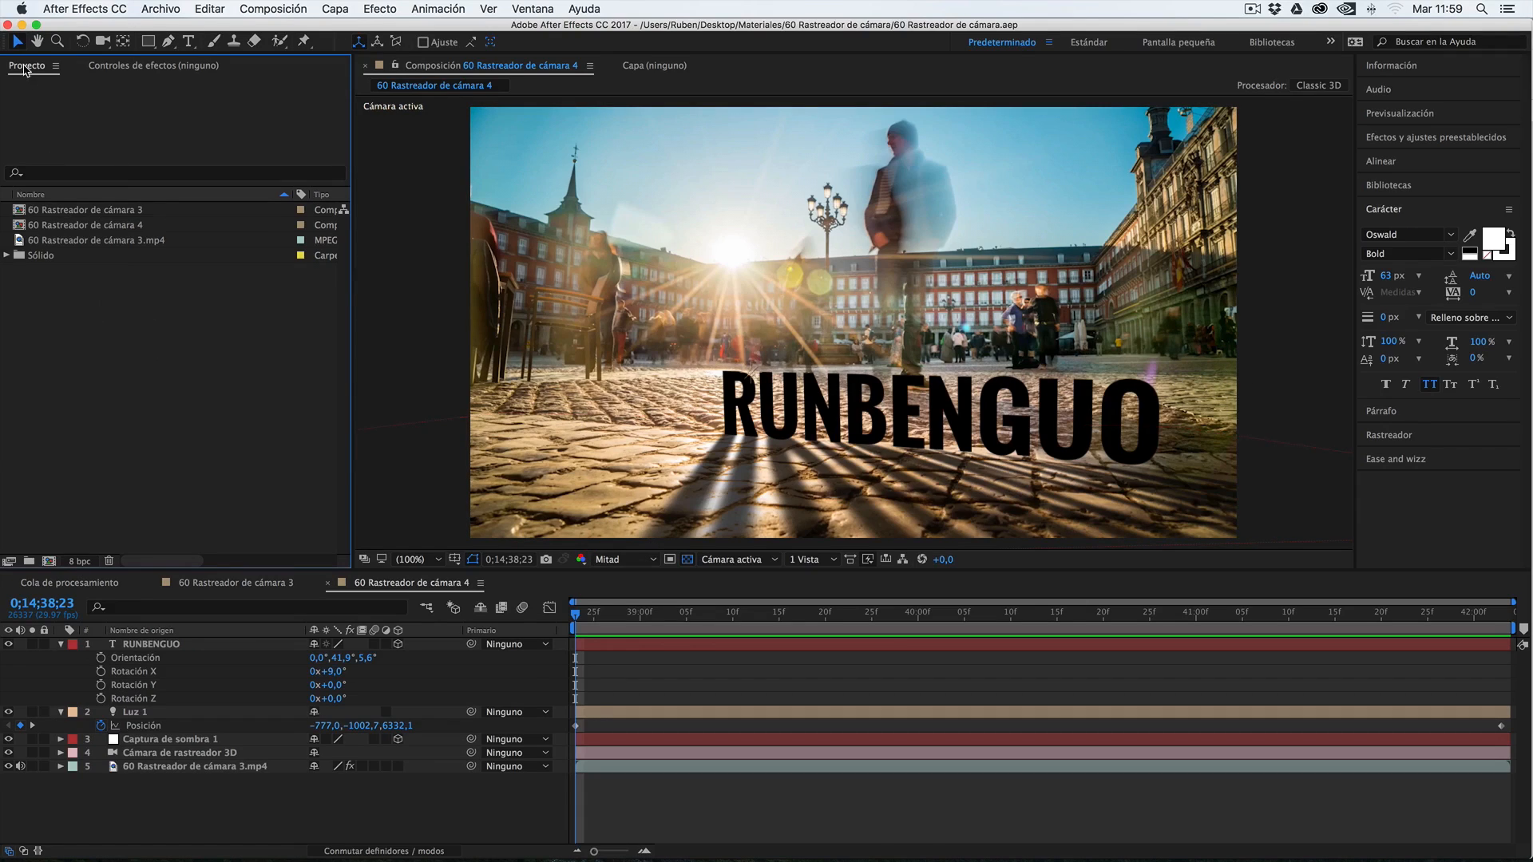
# Import the project file Intro a cinema 4d.aep from the 52 Introducción a CINEMA 4D folder
pyautogui.doubleClick(181, 379)
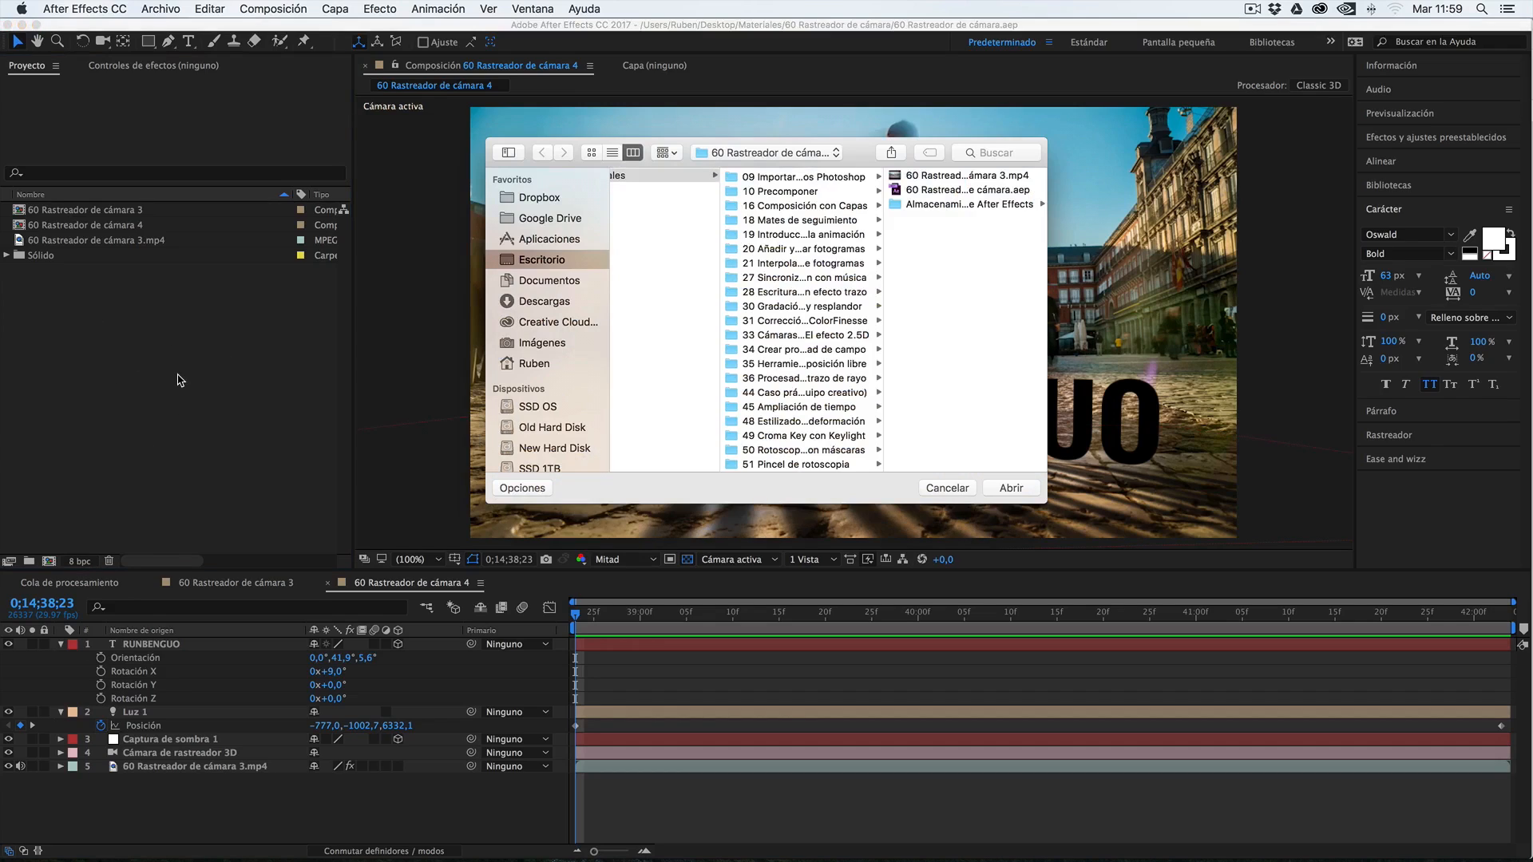
pyautogui.scroll(-2, 786, 381)
pyautogui.click(798, 436)
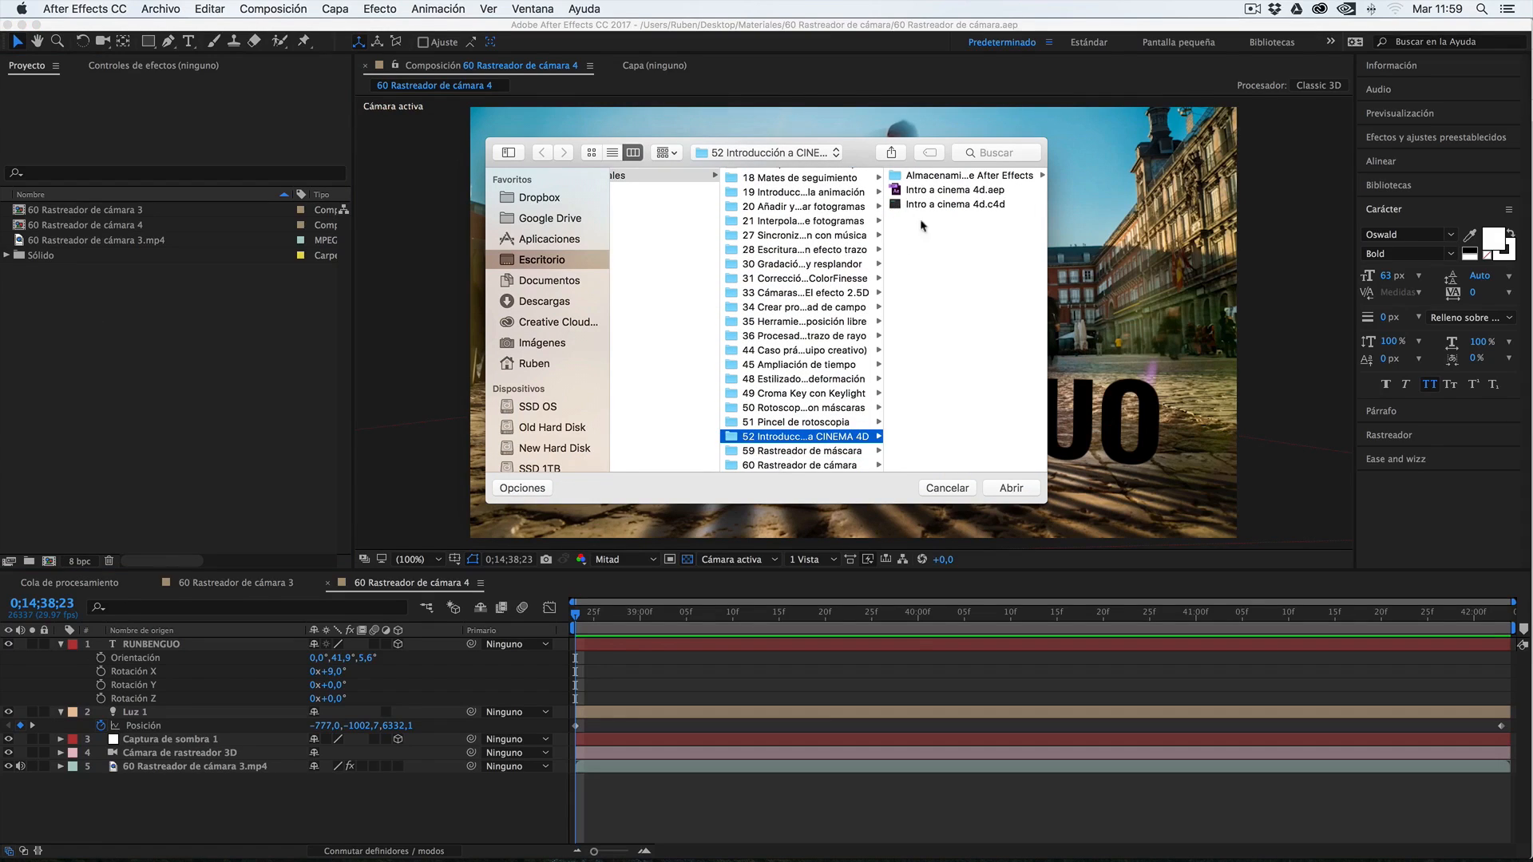
pyautogui.click(896, 192)
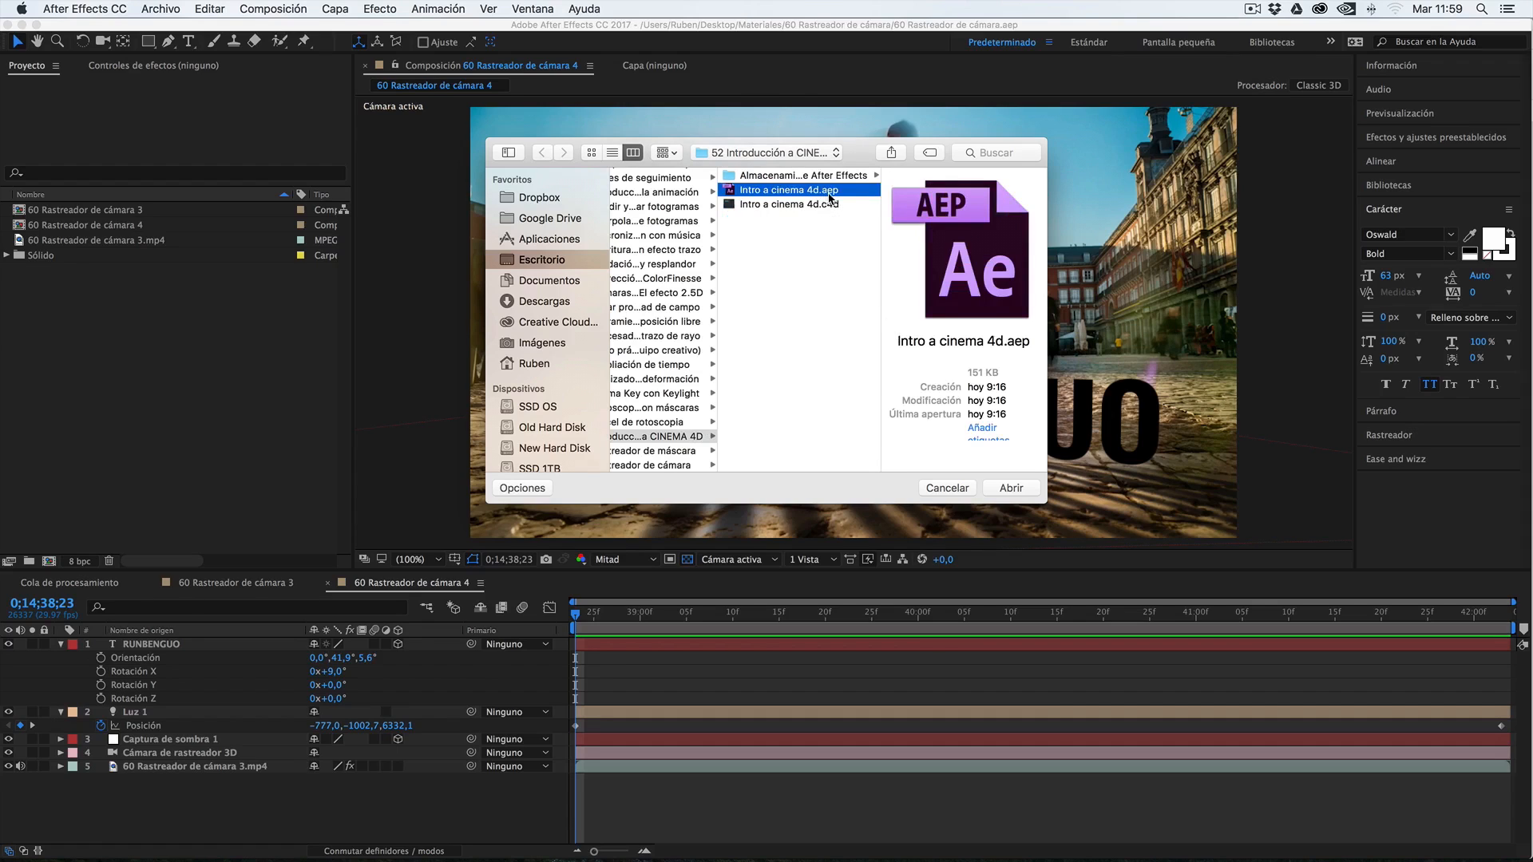
pyautogui.click(1011, 487)
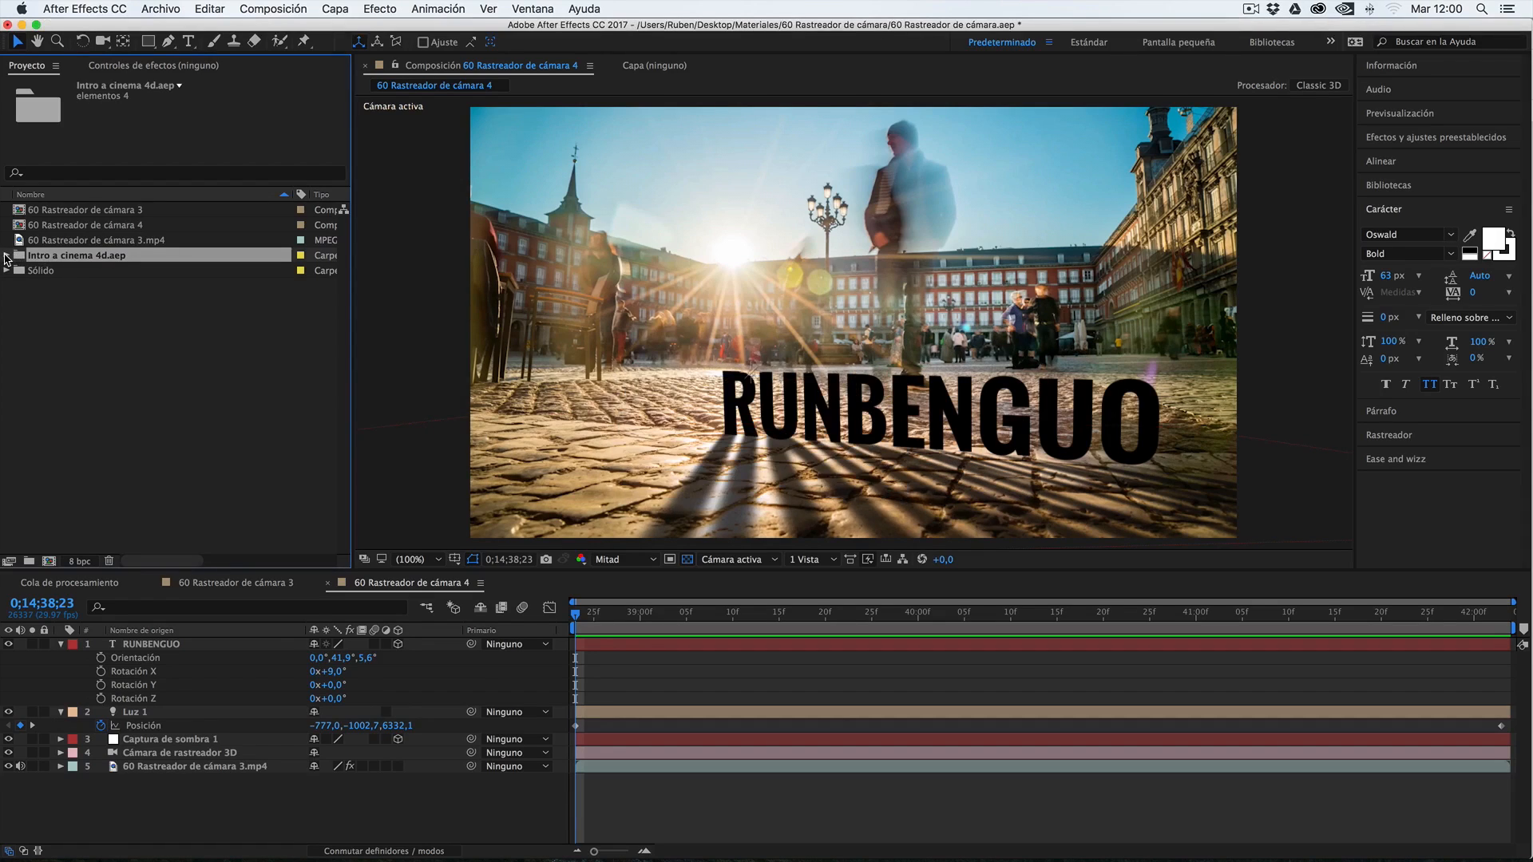
# Create a project folder named Composiciones and move it out of the imported Intro a cinema 4d.aep folder to the top level
pyautogui.click(6, 257)
pyautogui.click(56, 271)
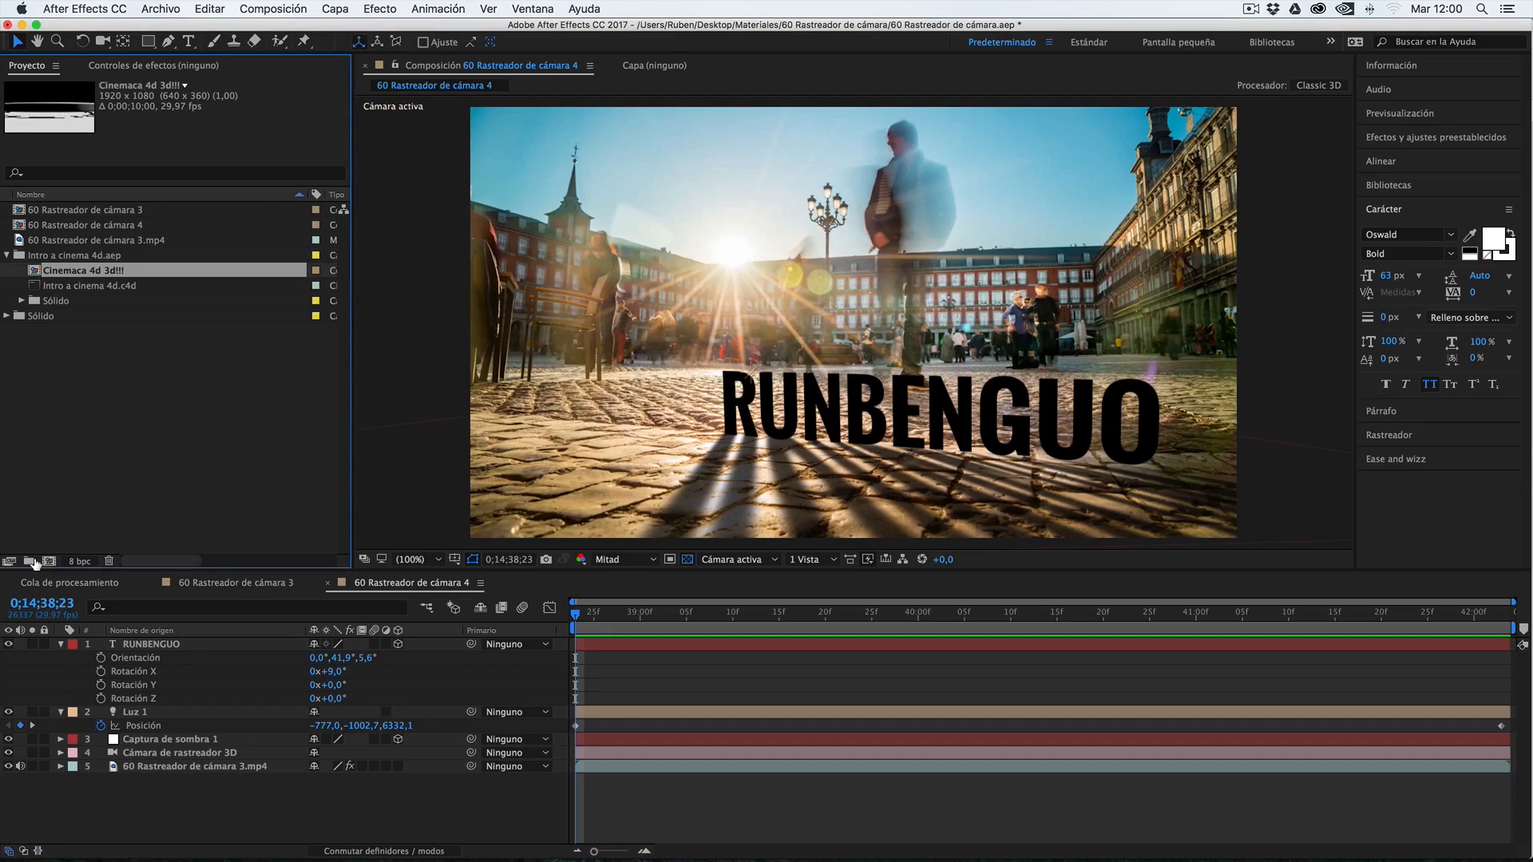
pyautogui.click(29, 561)
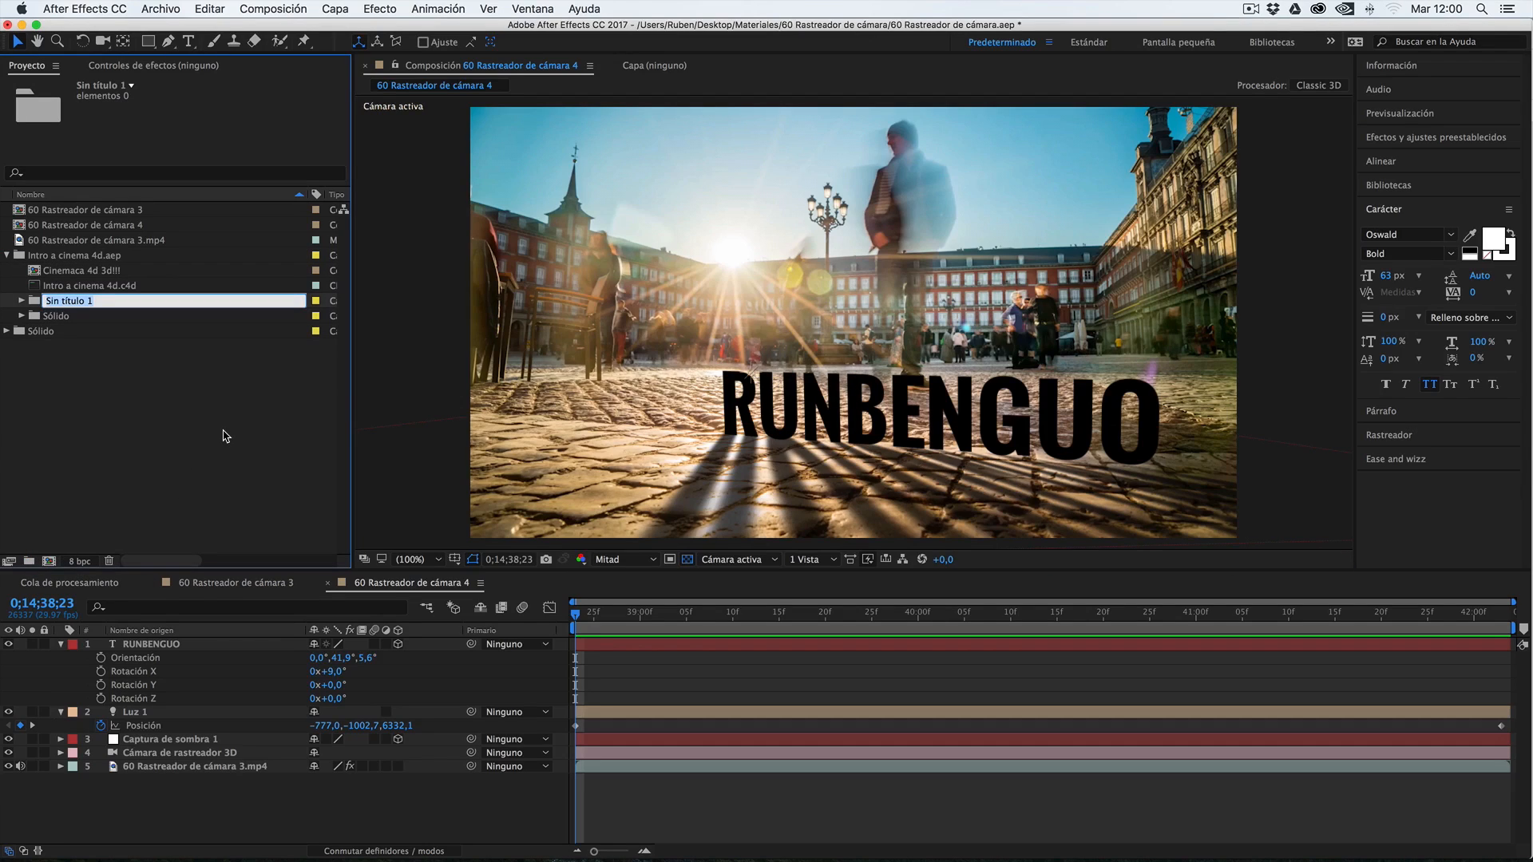
pyautogui.write('Composici')
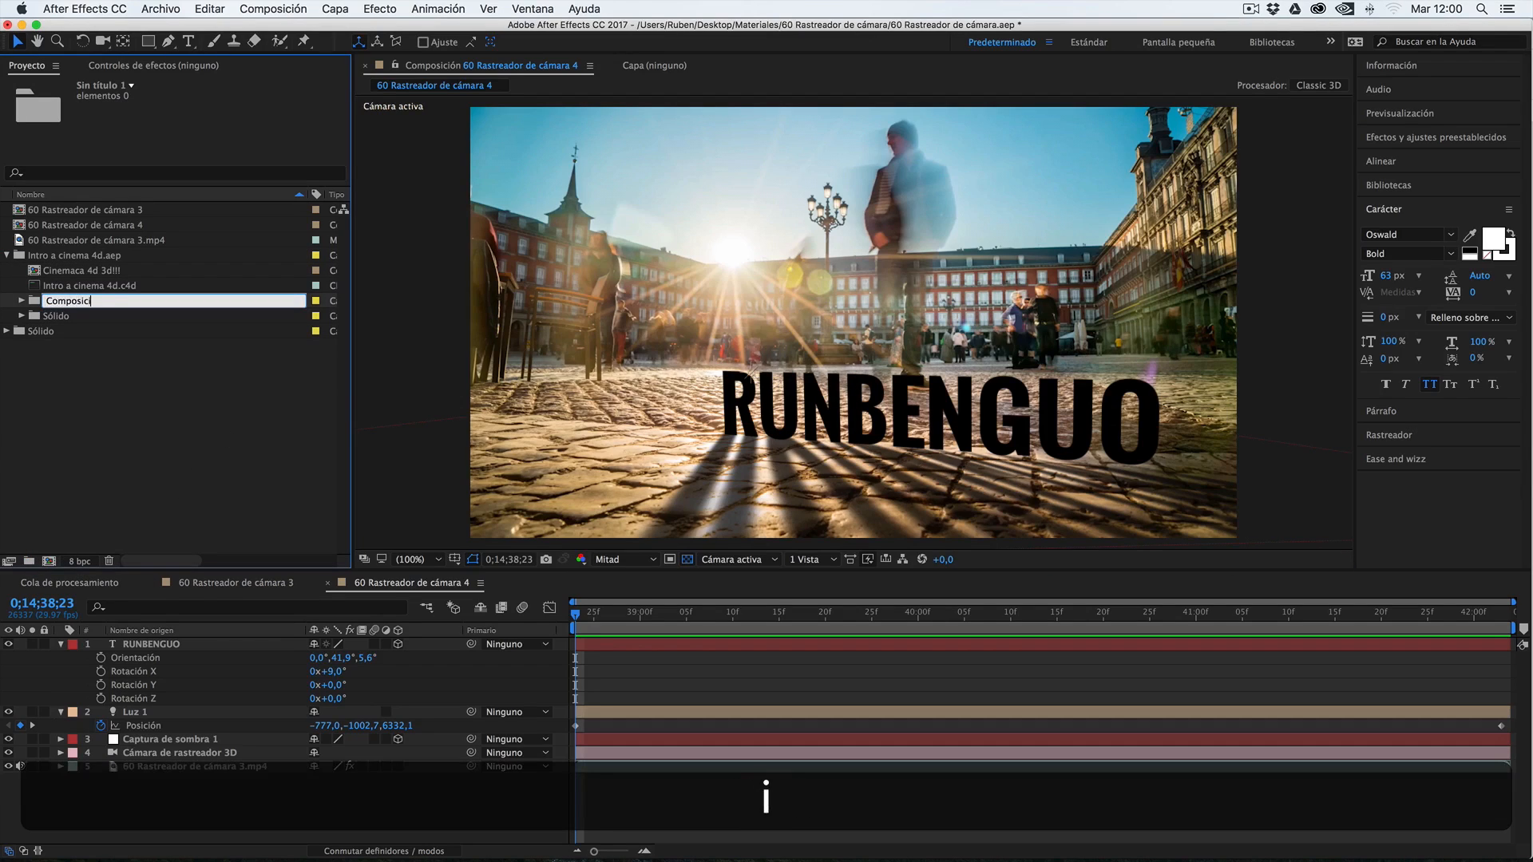
pyautogui.write('ones')
pyautogui.click(228, 406)
pyautogui.moveTo(55, 285); pyautogui.dragTo(71, 401)
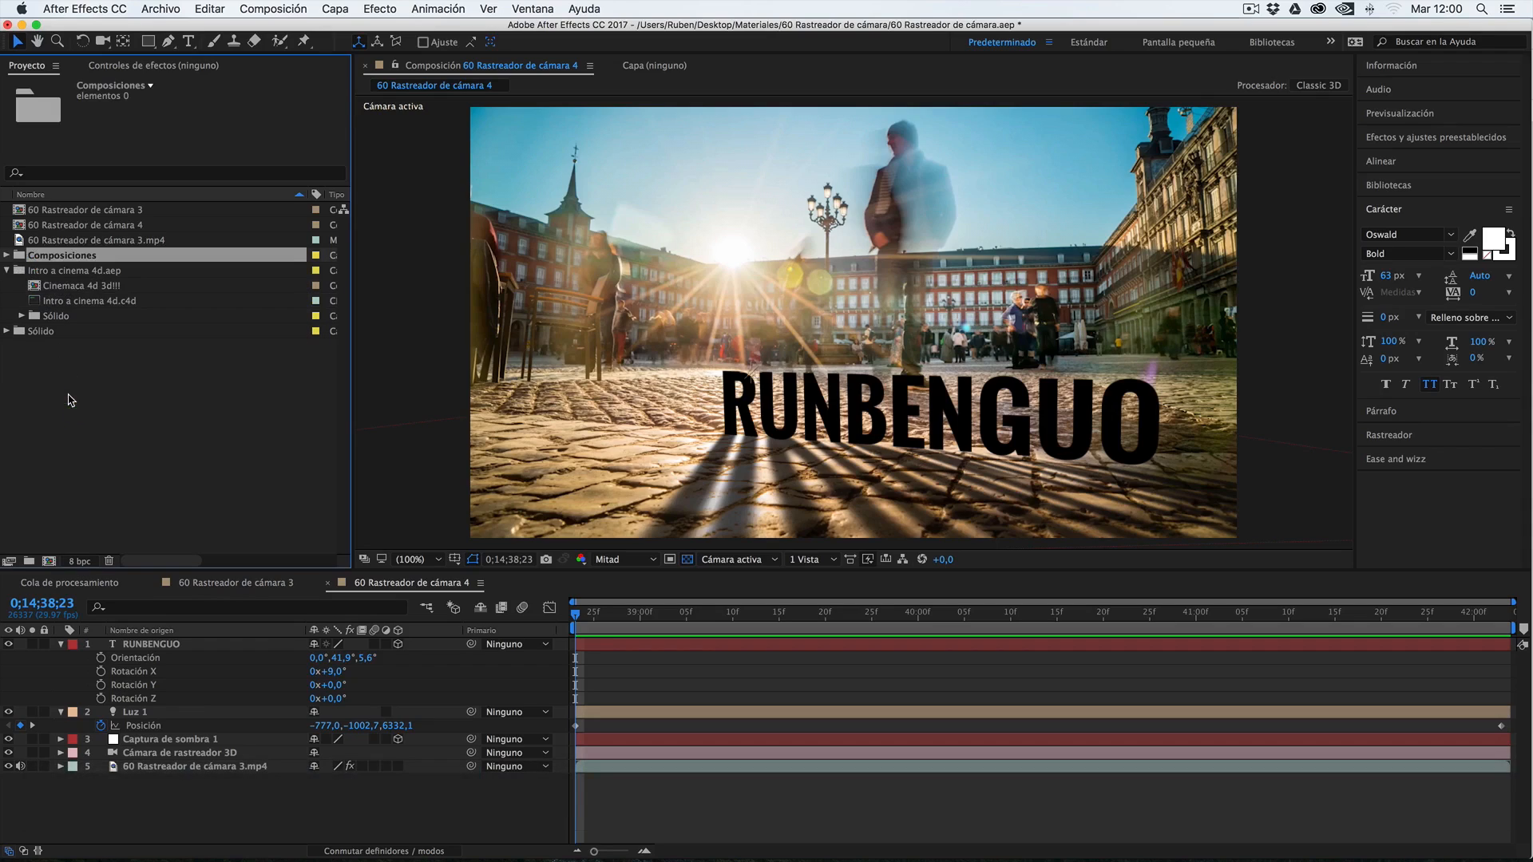
# Create a new folder named Extras at the top level of the project
pyautogui.rightClick(153, 396)
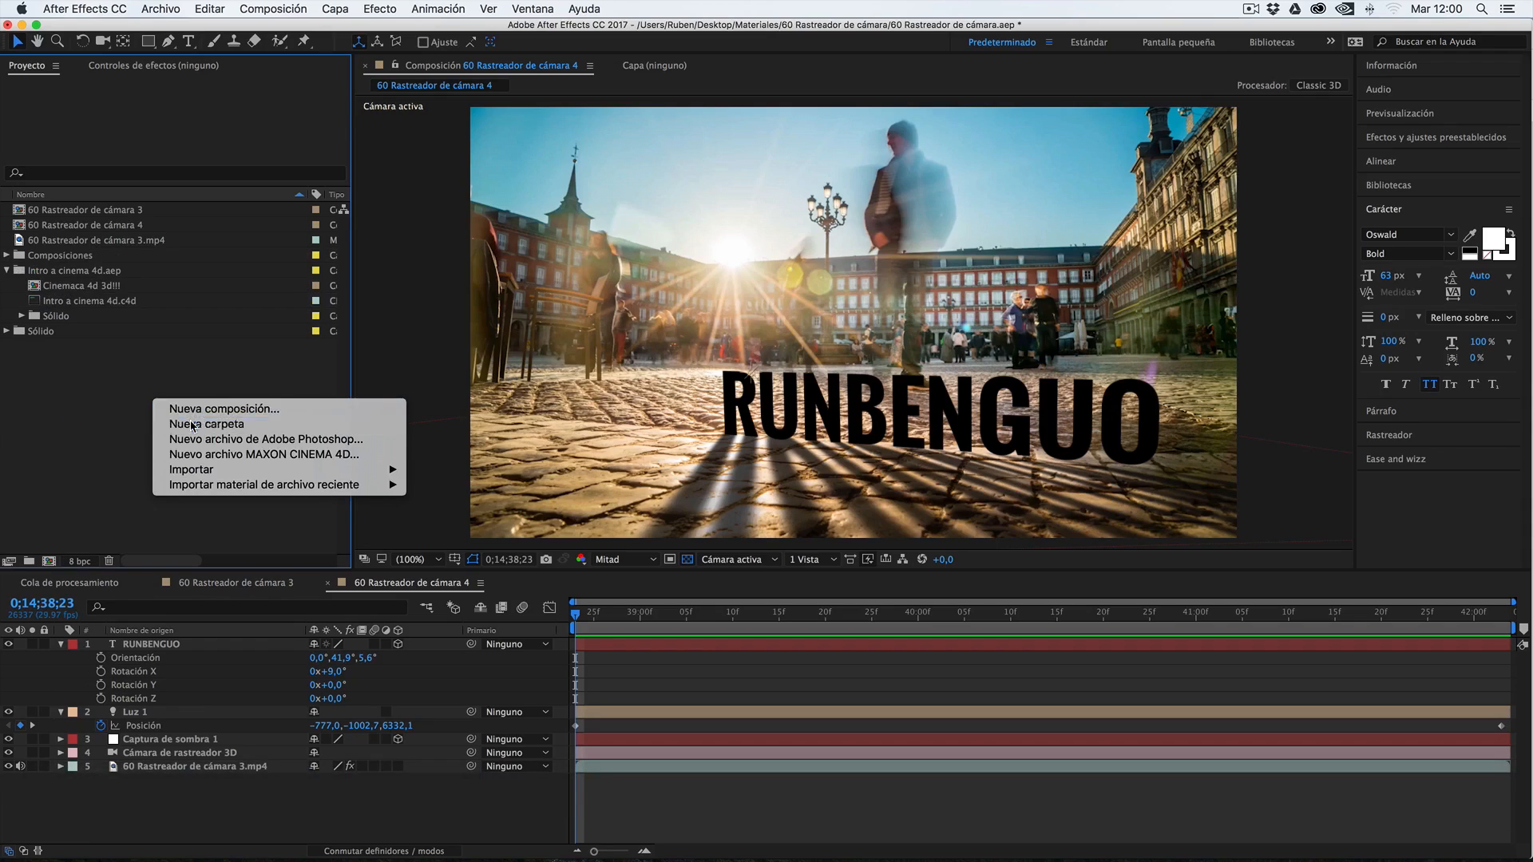
pyautogui.click(188, 420)
pyautogui.write('Extras')
pyautogui.click(59, 394)
# Move the Cinemaca 4d 3d!!! composition into Composiciones and clear the Intro a cinema 4d.aep folder from the project's top level
pyautogui.click(38, 285)
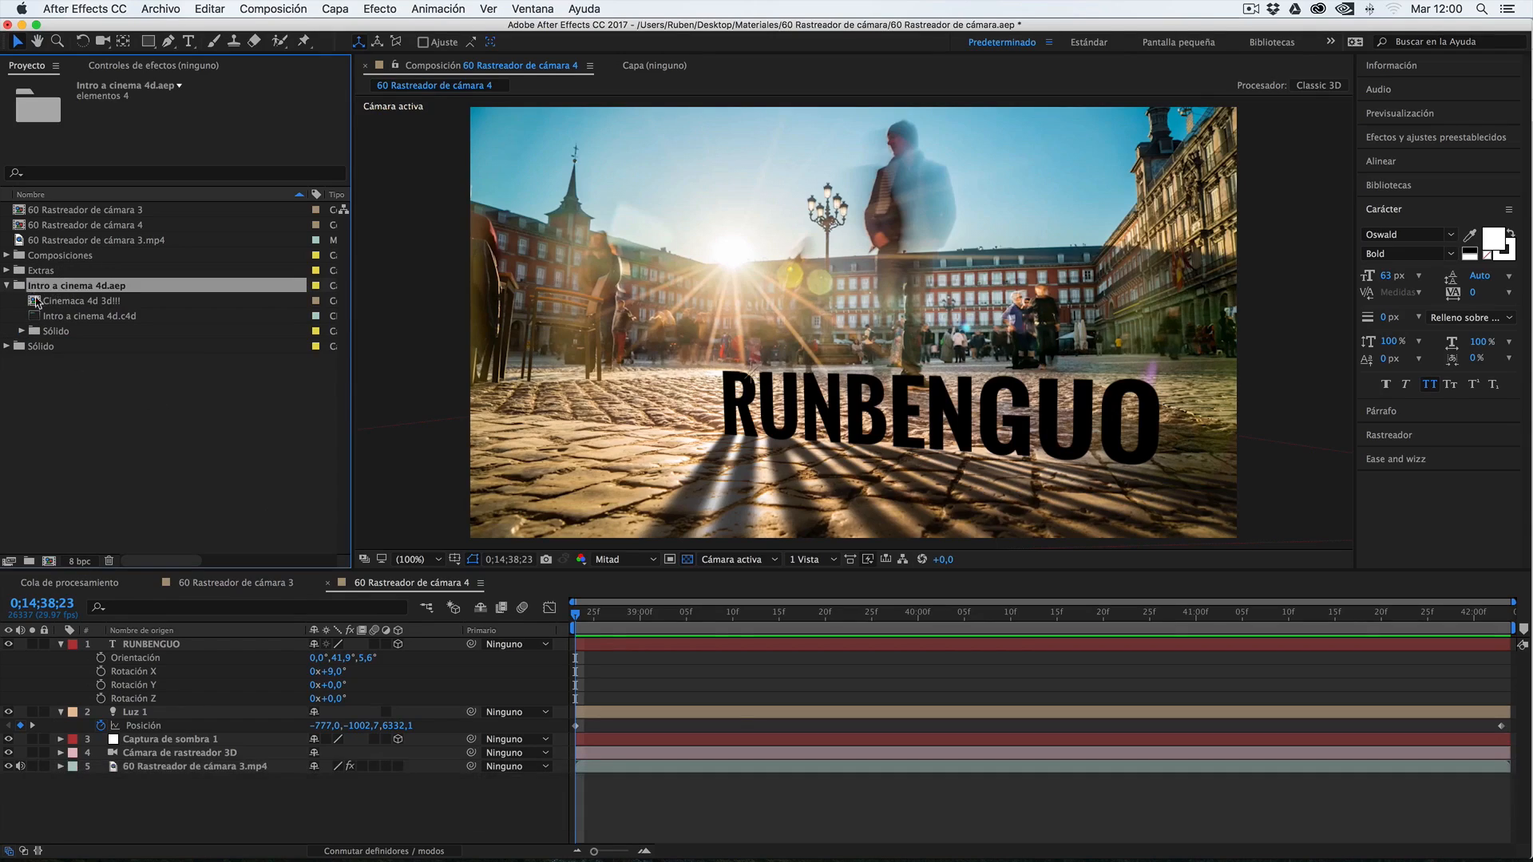
pyautogui.click(38, 303)
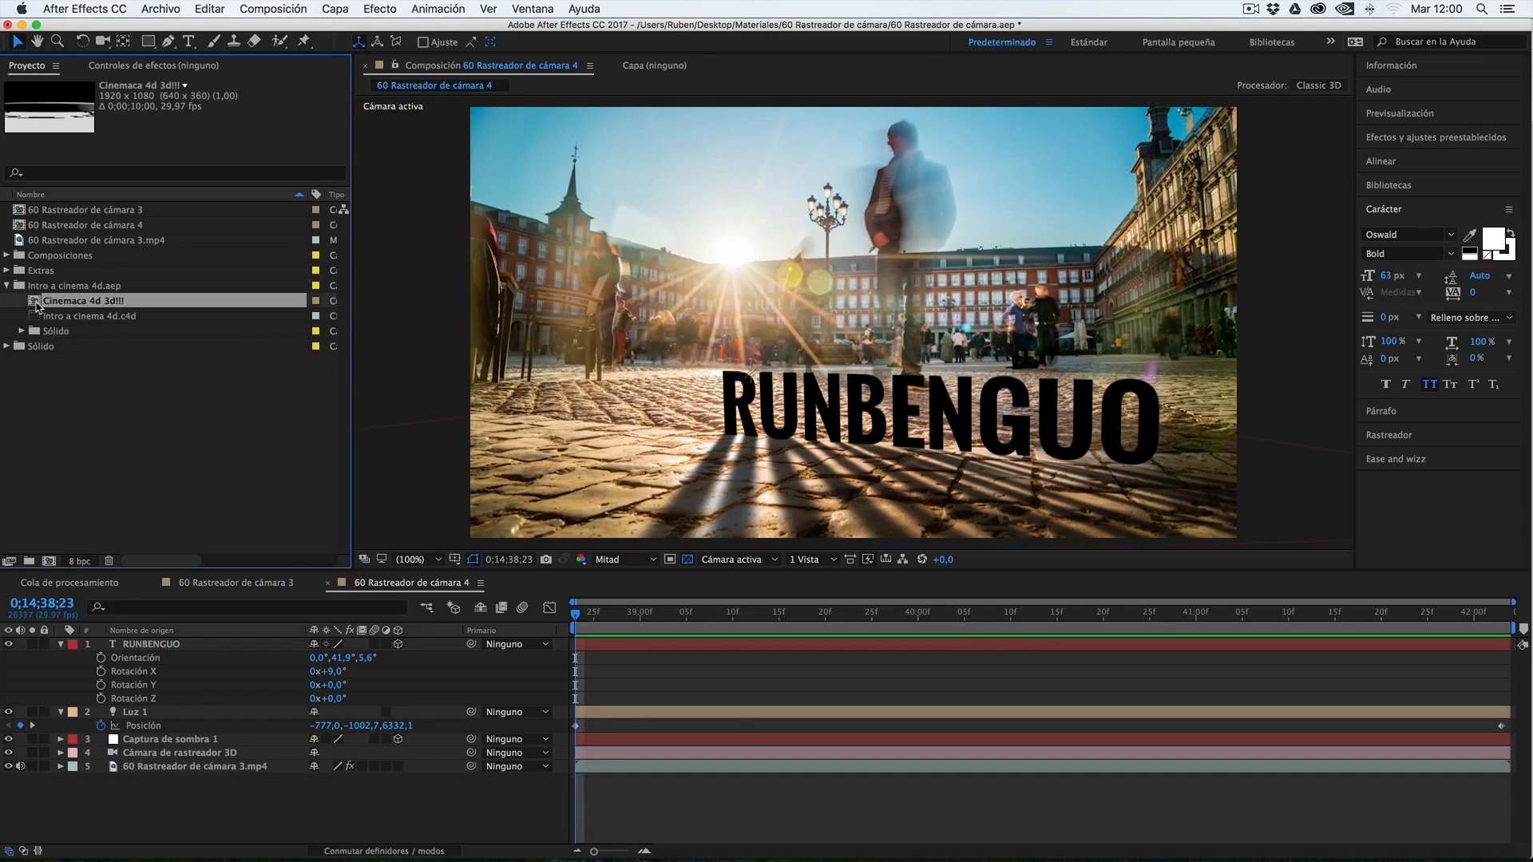
pyautogui.moveTo(36, 306); pyautogui.dragTo(47, 258)
pyautogui.click(52, 303)
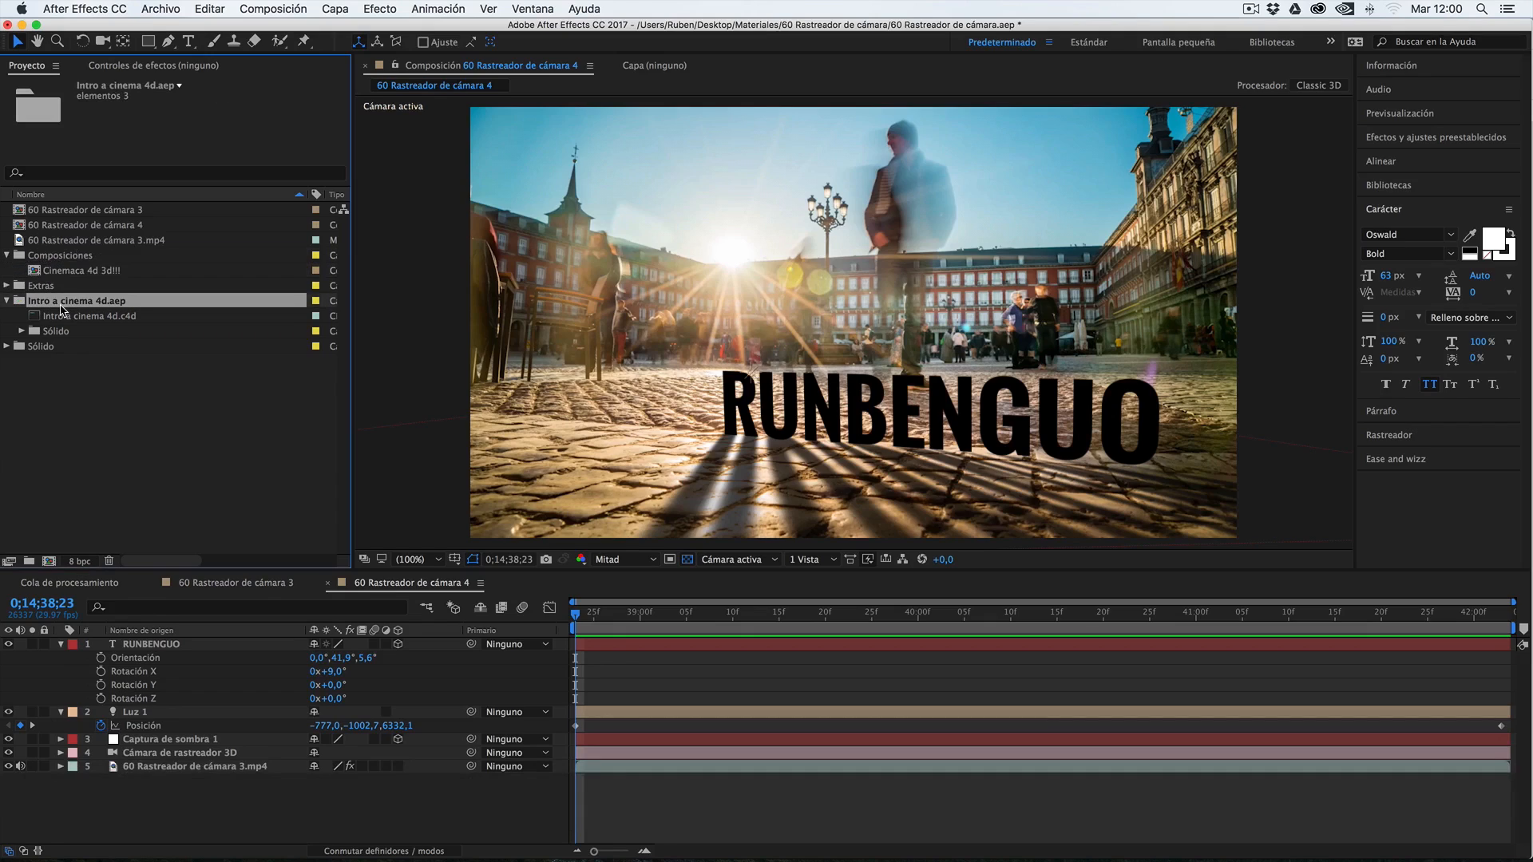
pyautogui.press('Delete')
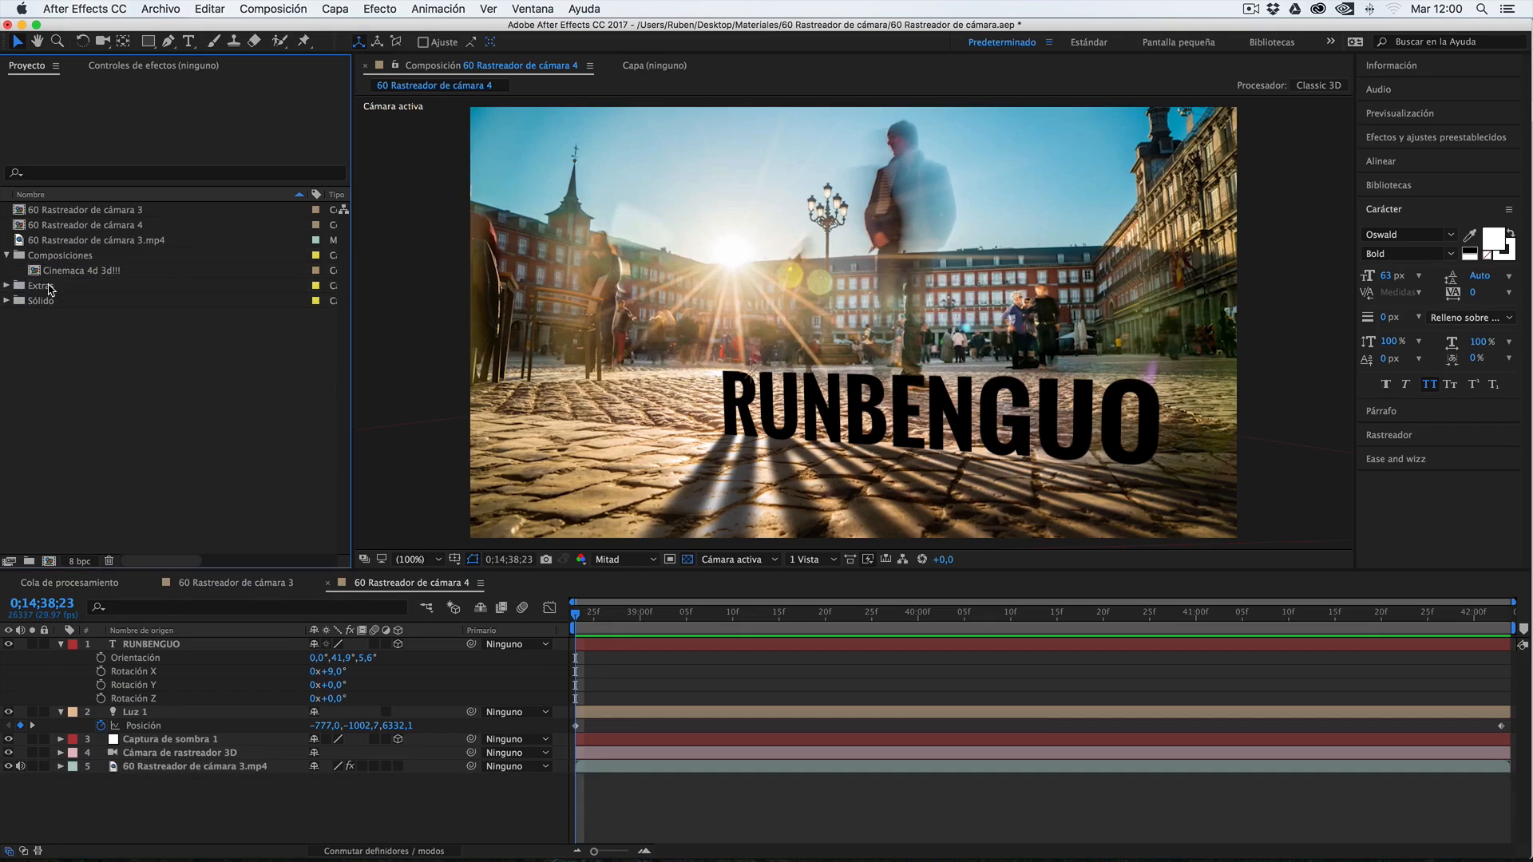
# Move the 60 Rastreador de cámara 3 and 4 compositions into the Composiciones folder and collapse it
pyautogui.click(41, 227)
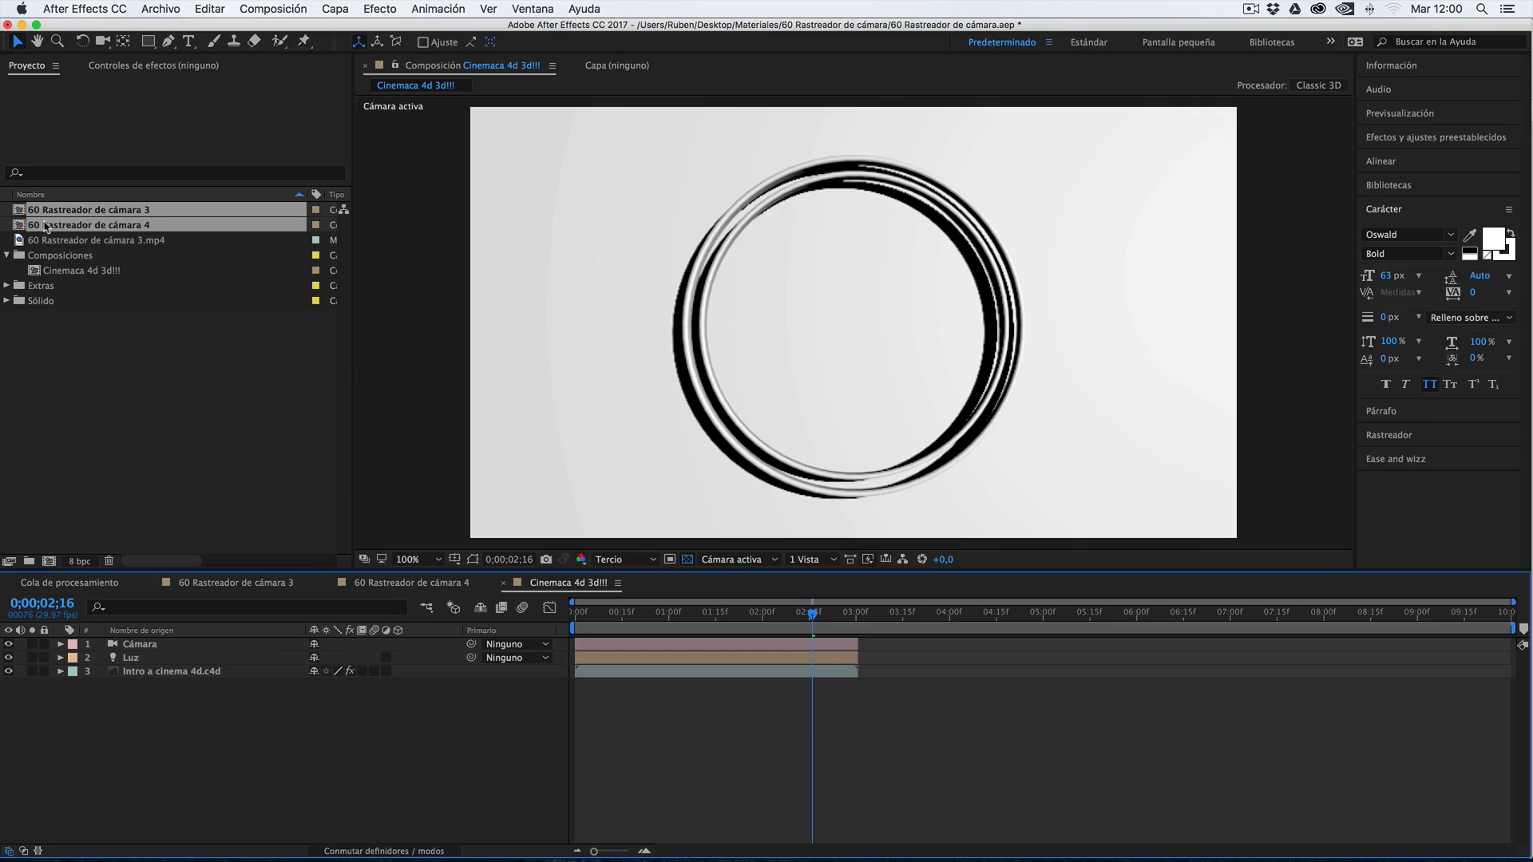
pyautogui.moveTo(46, 227); pyautogui.dragTo(48, 257)
pyautogui.click(7, 224)
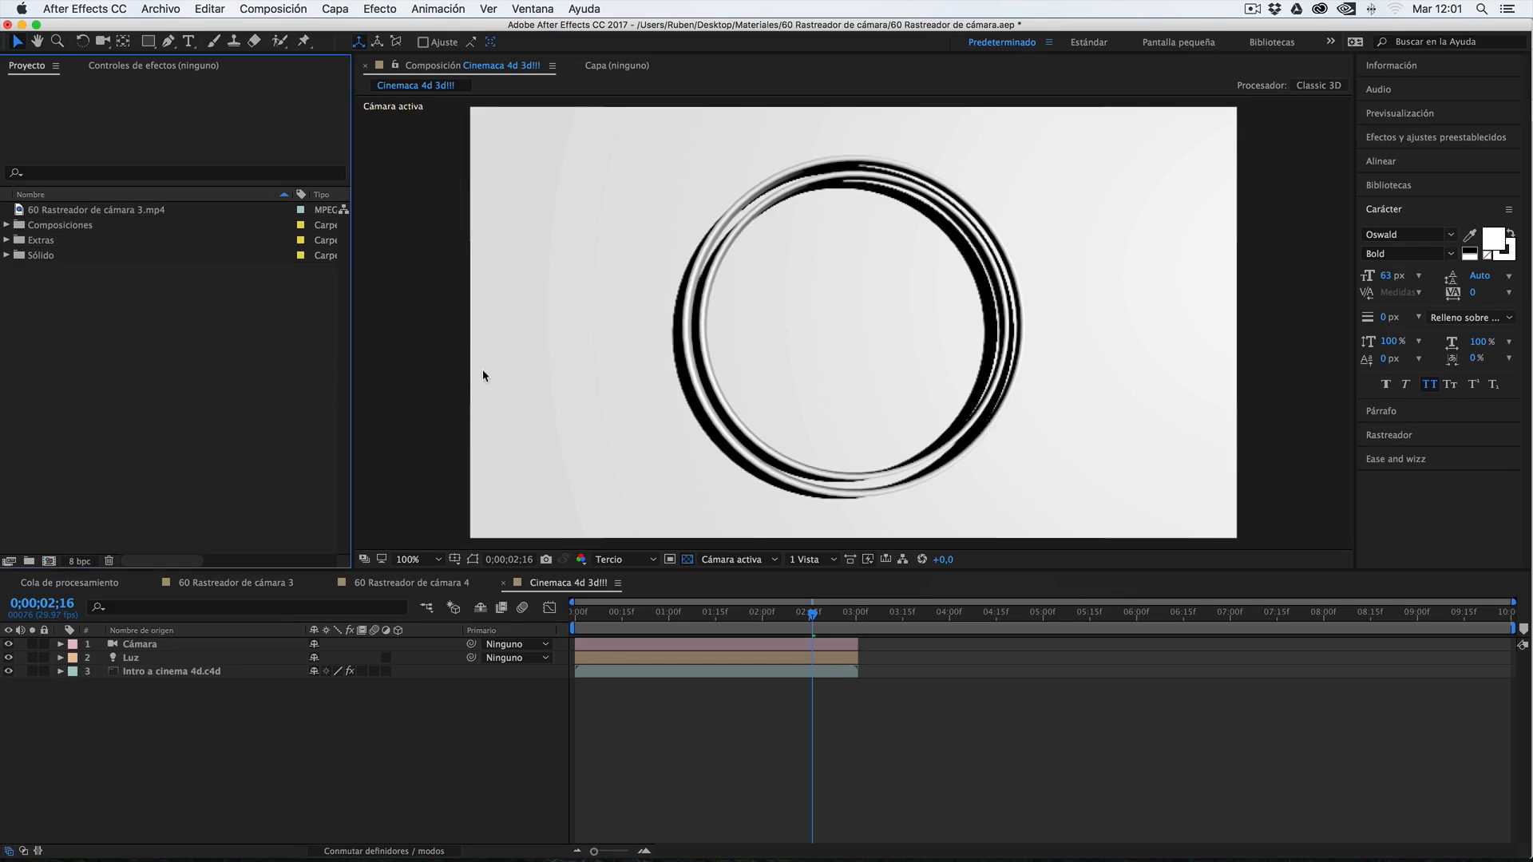
# Open the General preferences and examine them, along with the GPU information of the Previsualizaciones settings
pyautogui.click(95, 11)
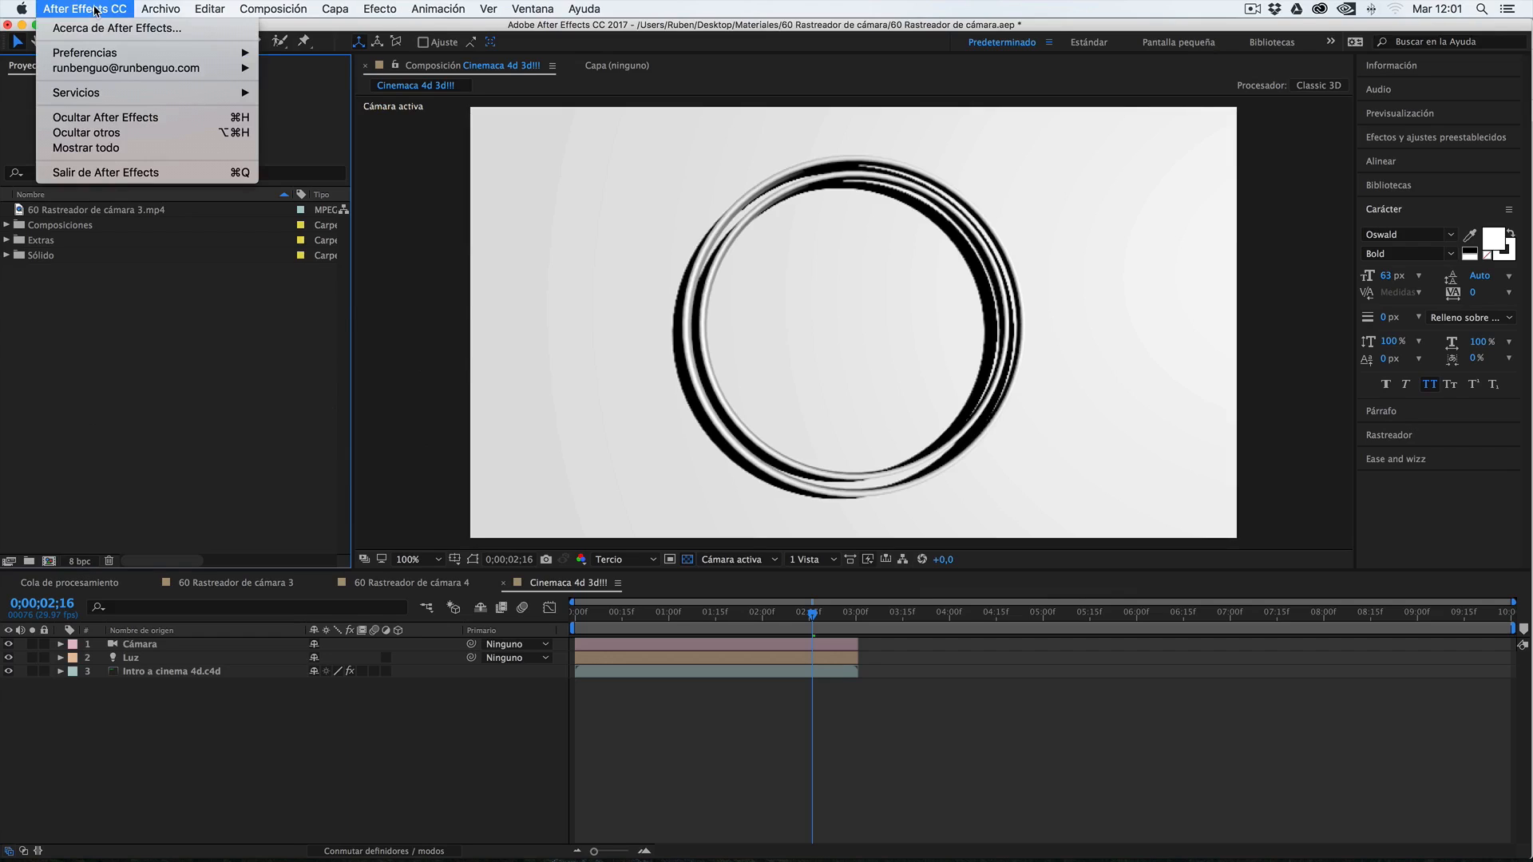
pyautogui.moveTo(90, 56)
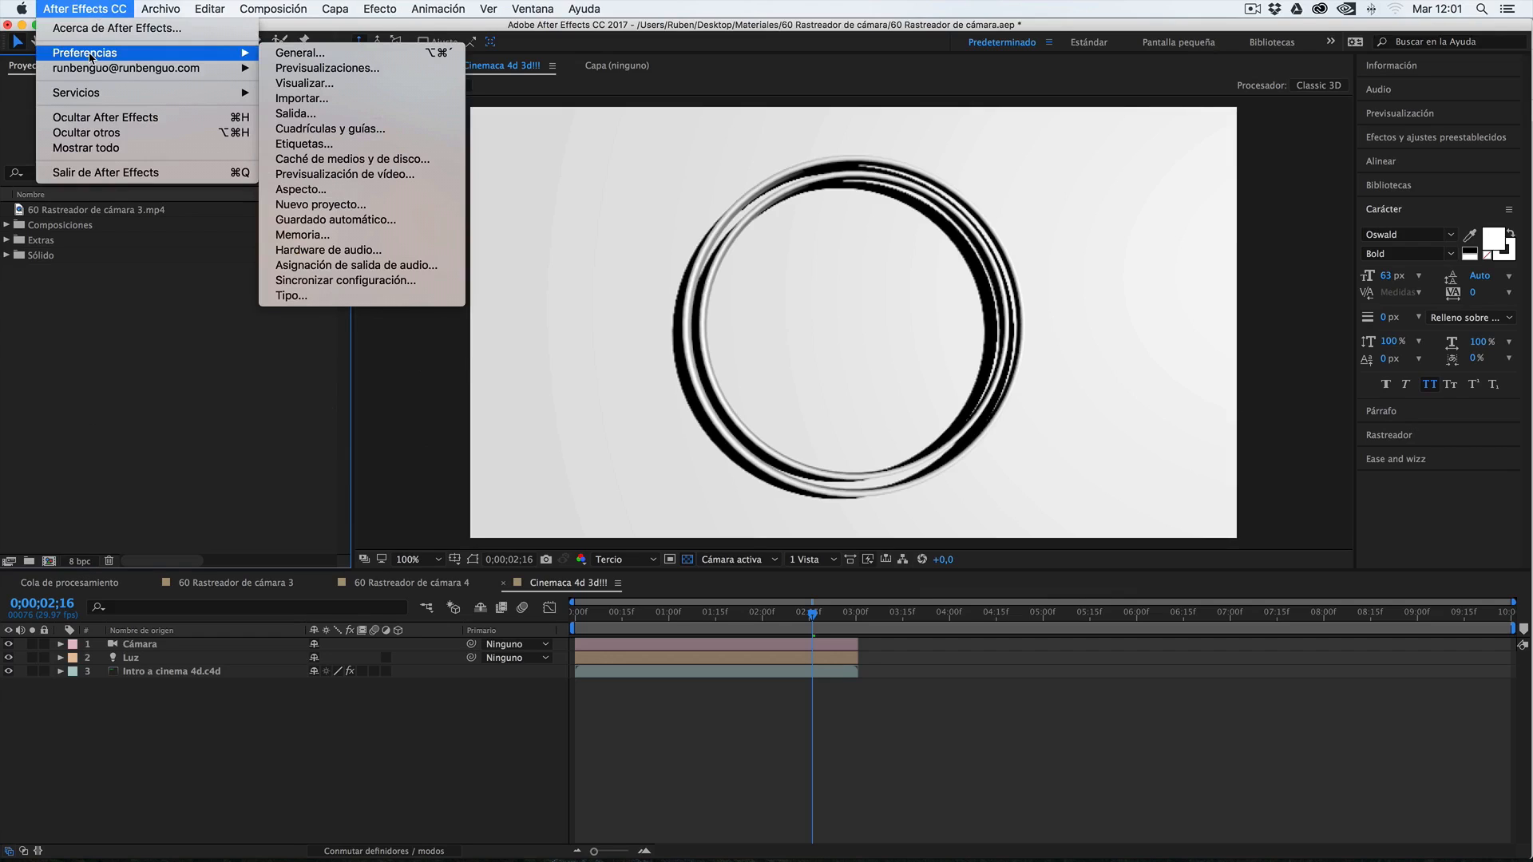
pyautogui.click(299, 53)
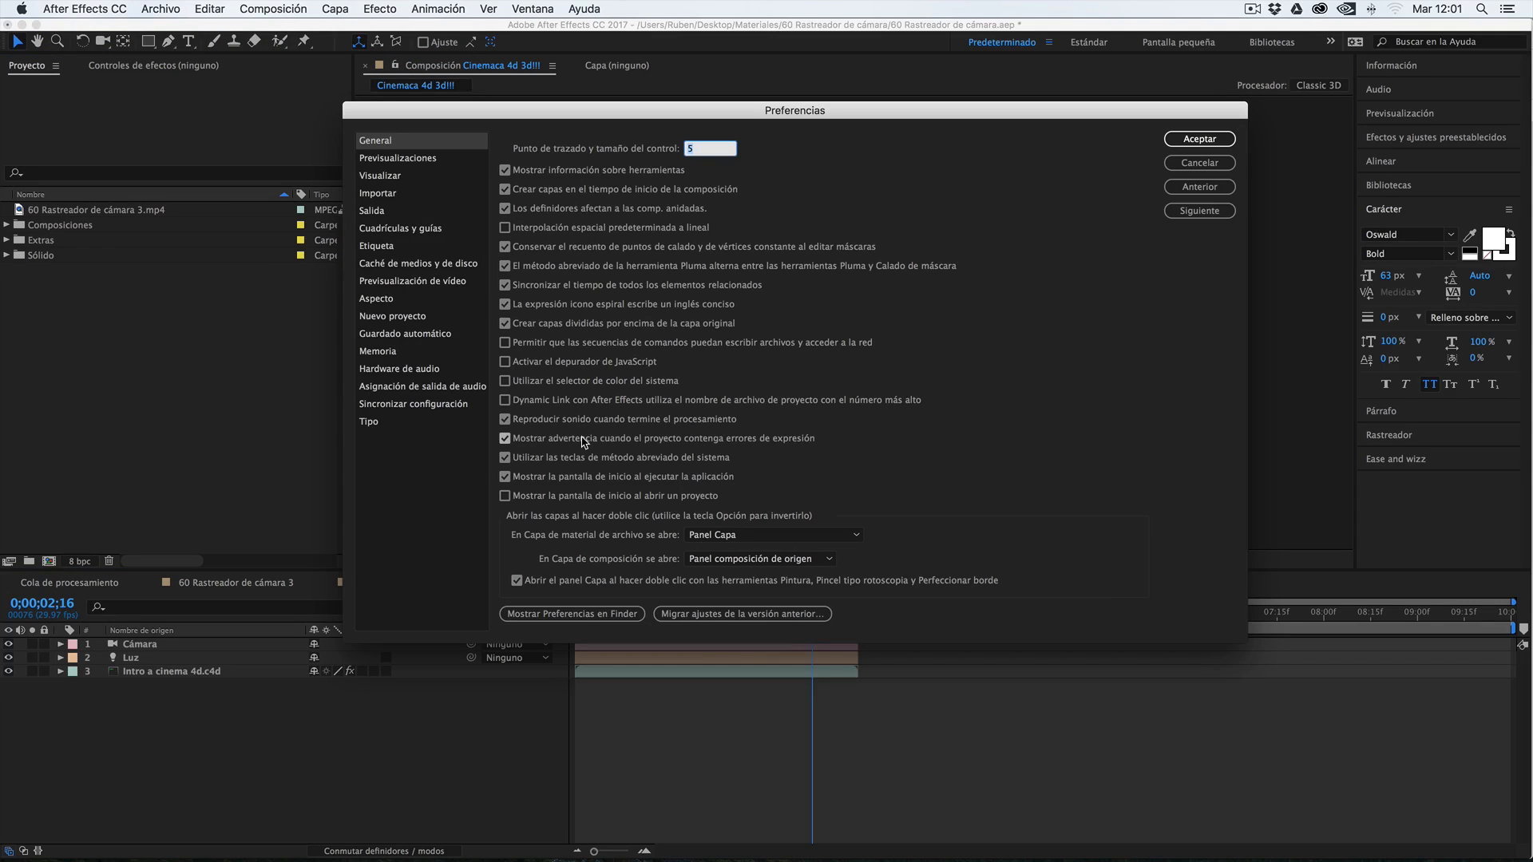
pyautogui.click(399, 158)
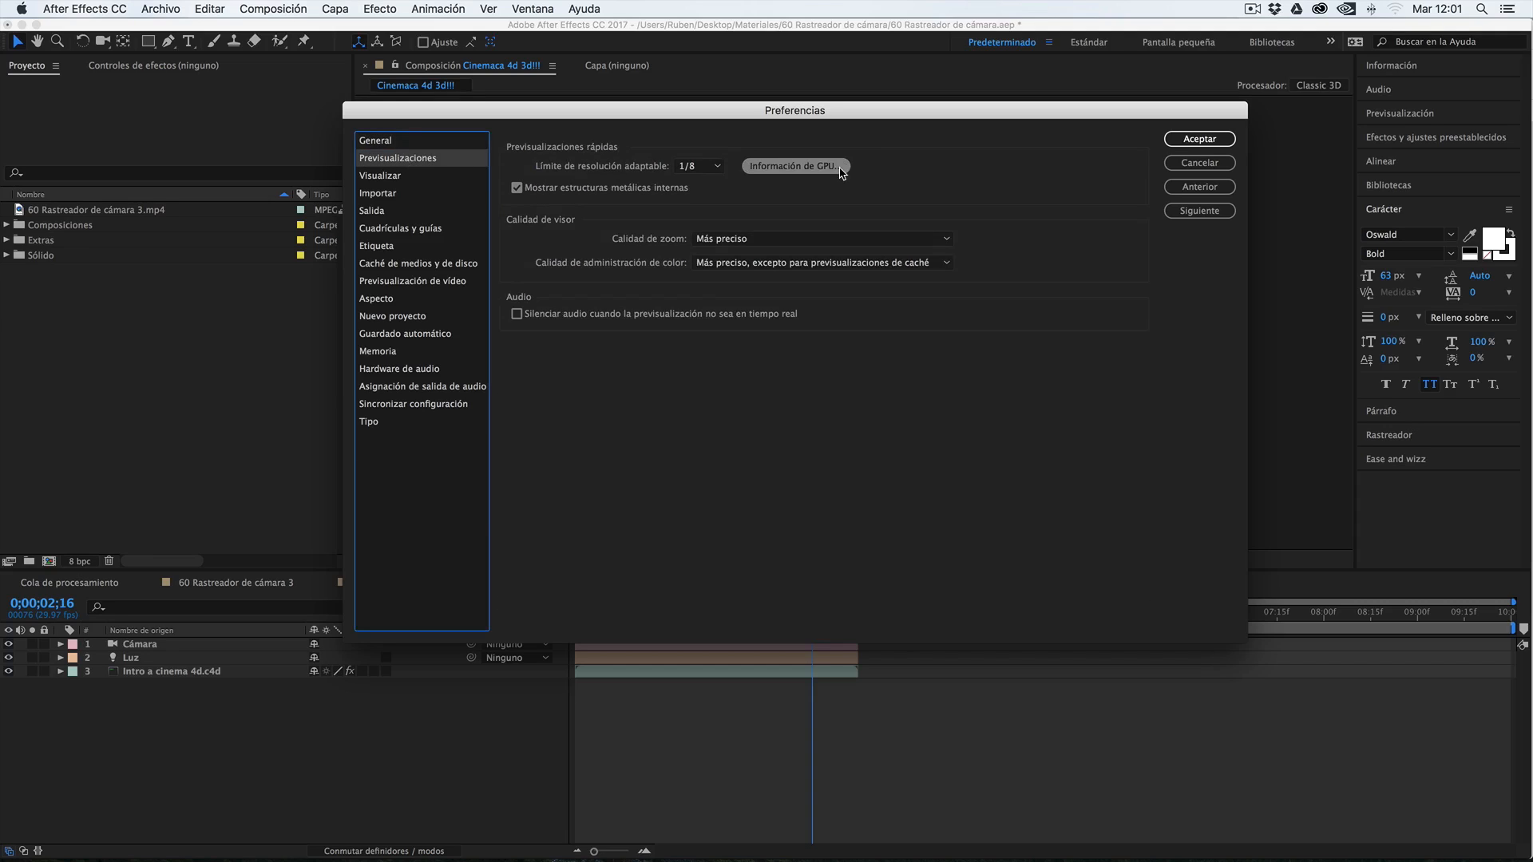
pyautogui.click(777, 171)
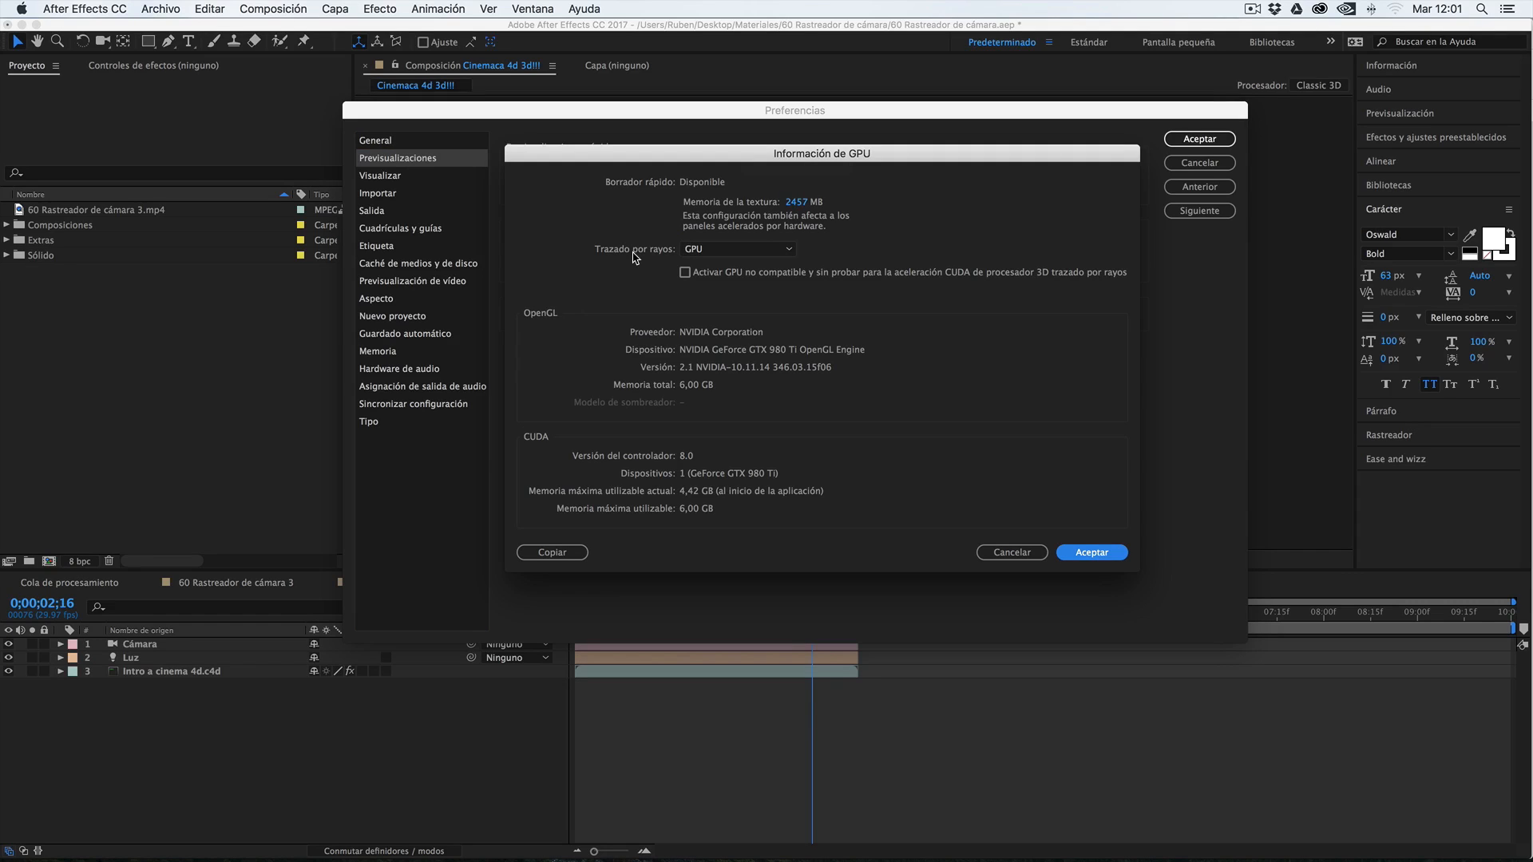
# Switch Trazado por rayos to CPU and back to GPU, and accept the GPU information settings
pyautogui.click(705, 250)
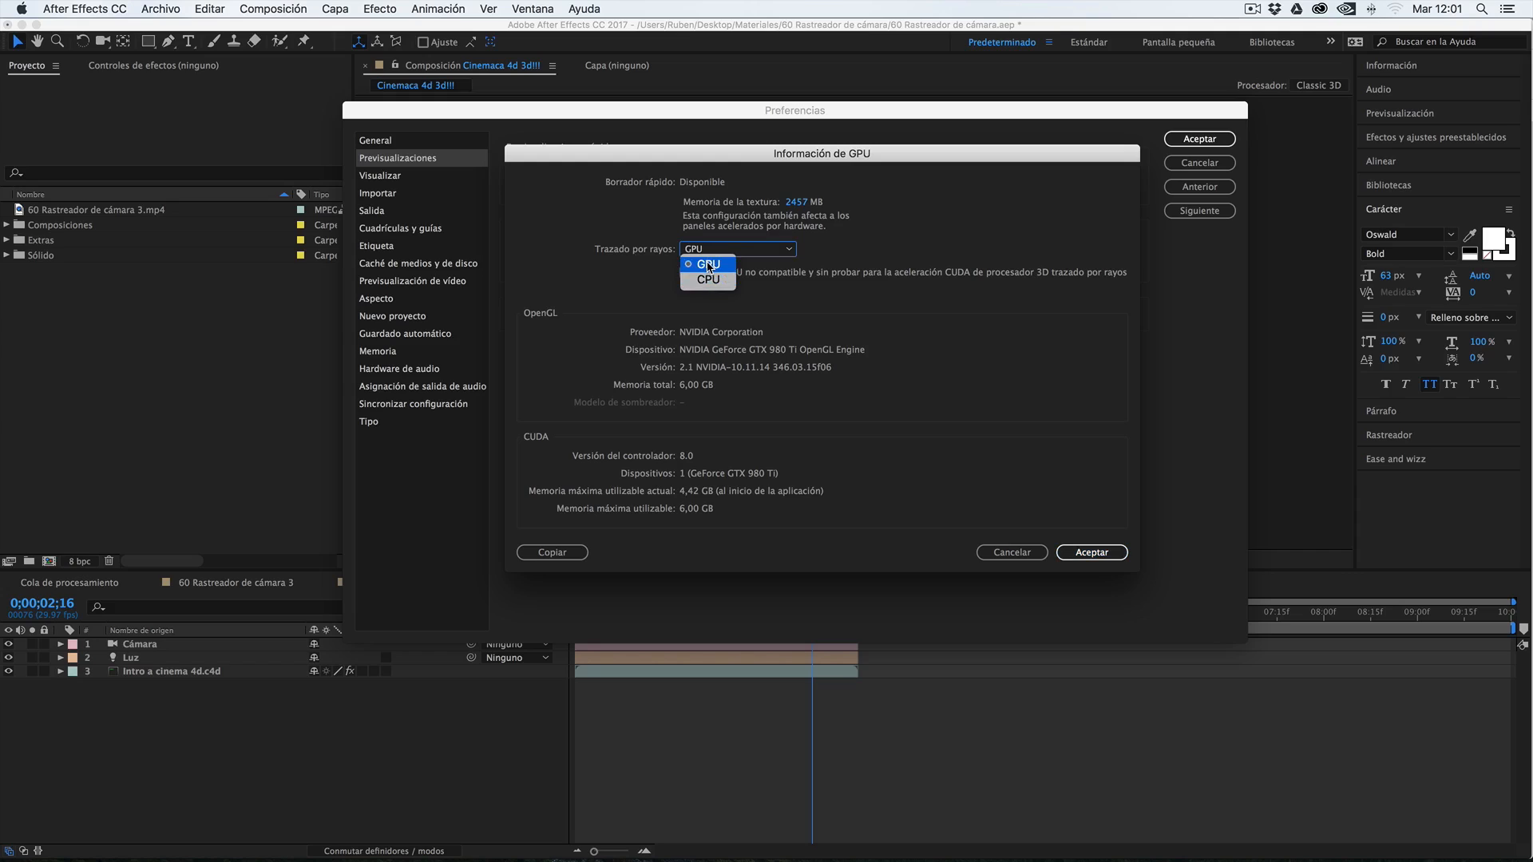
pyautogui.click(709, 279)
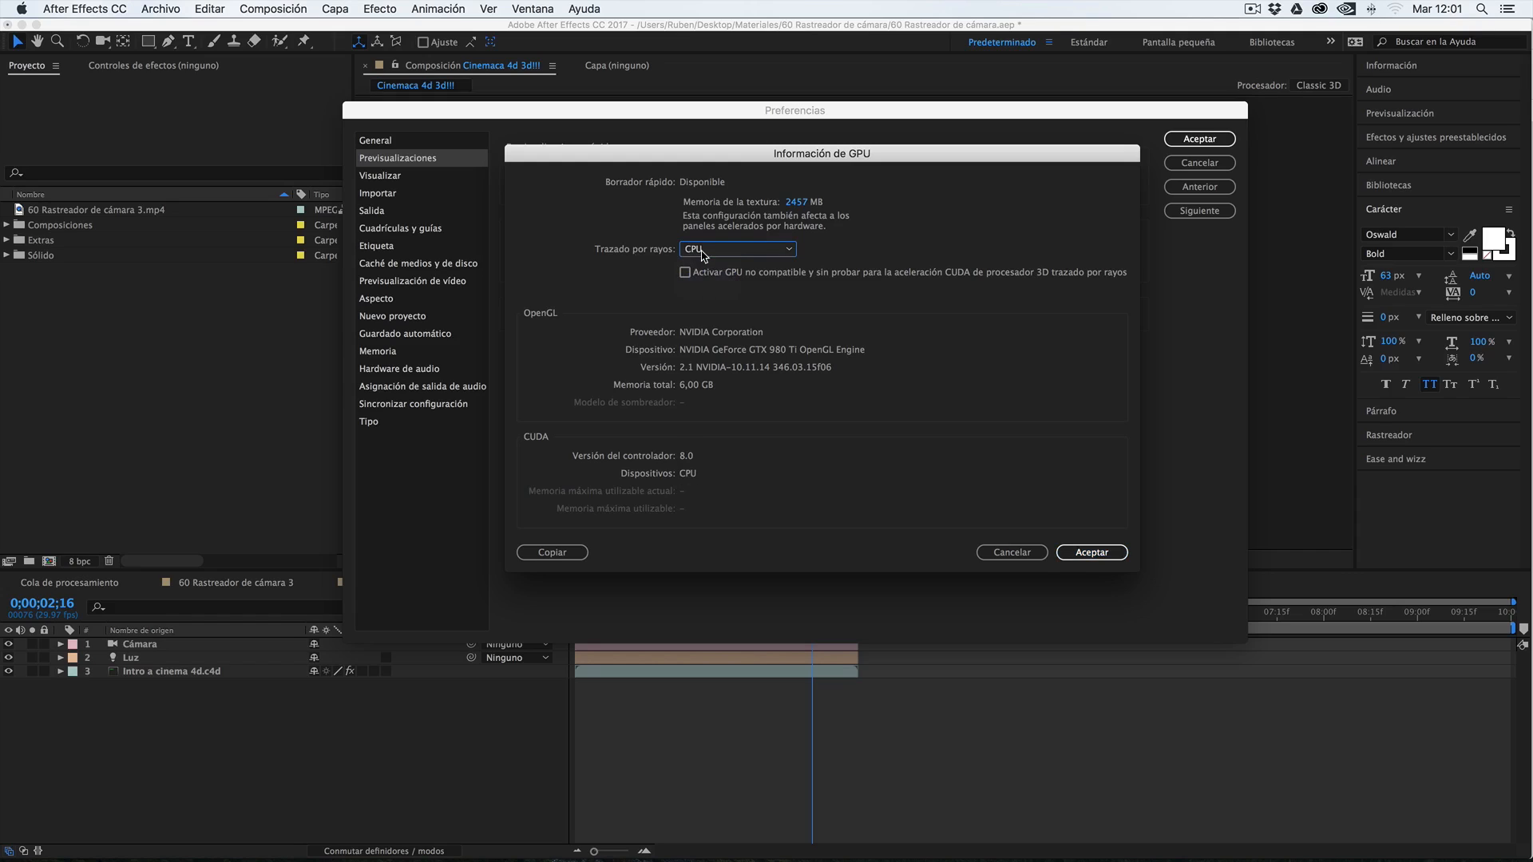
pyautogui.click(703, 250)
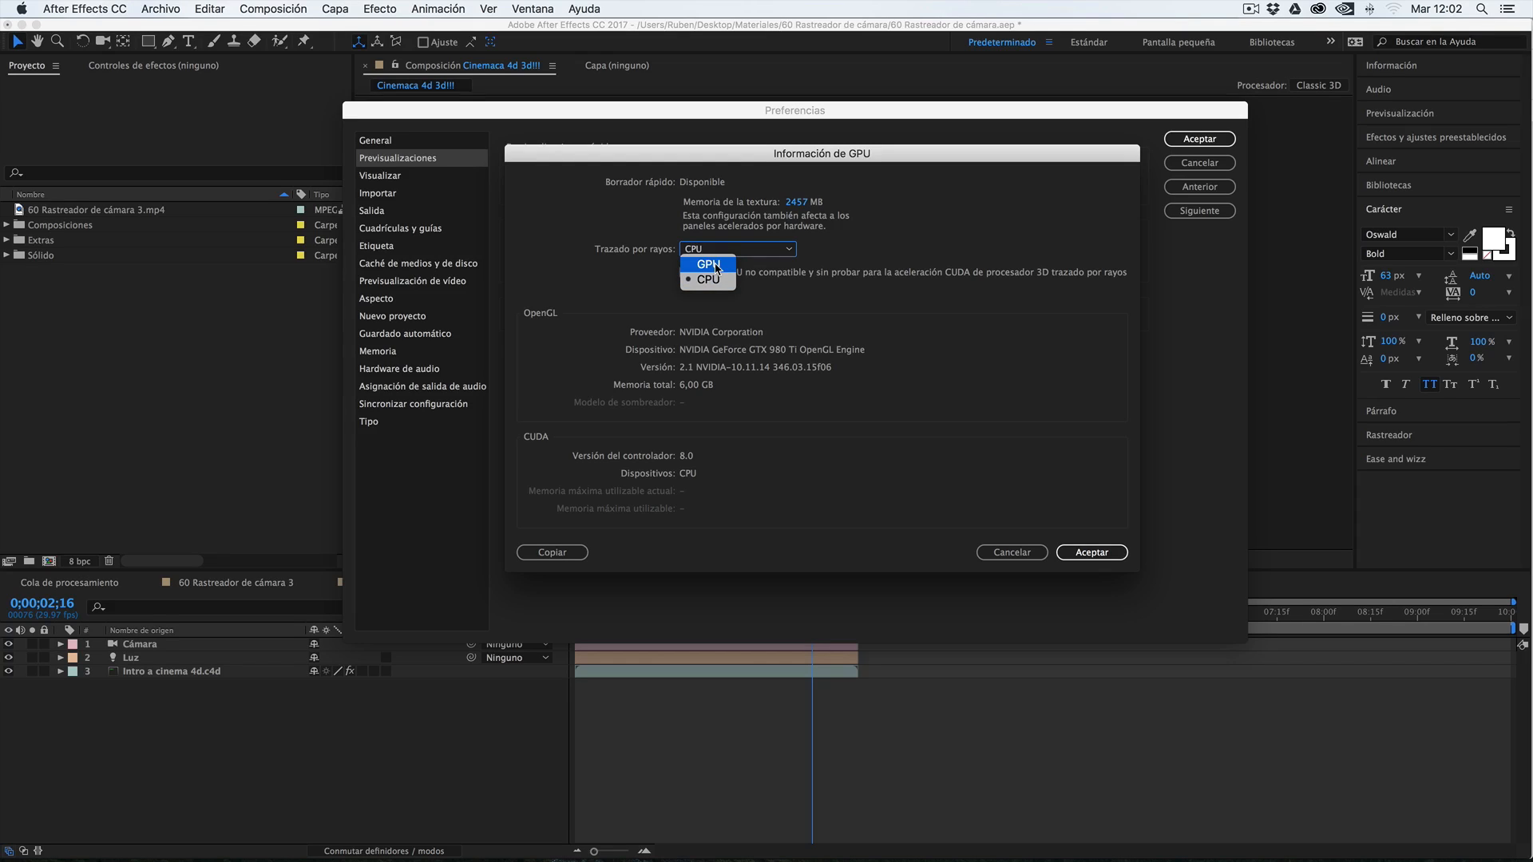
pyautogui.click(773, 366)
pyautogui.click(718, 249)
pyautogui.click(710, 266)
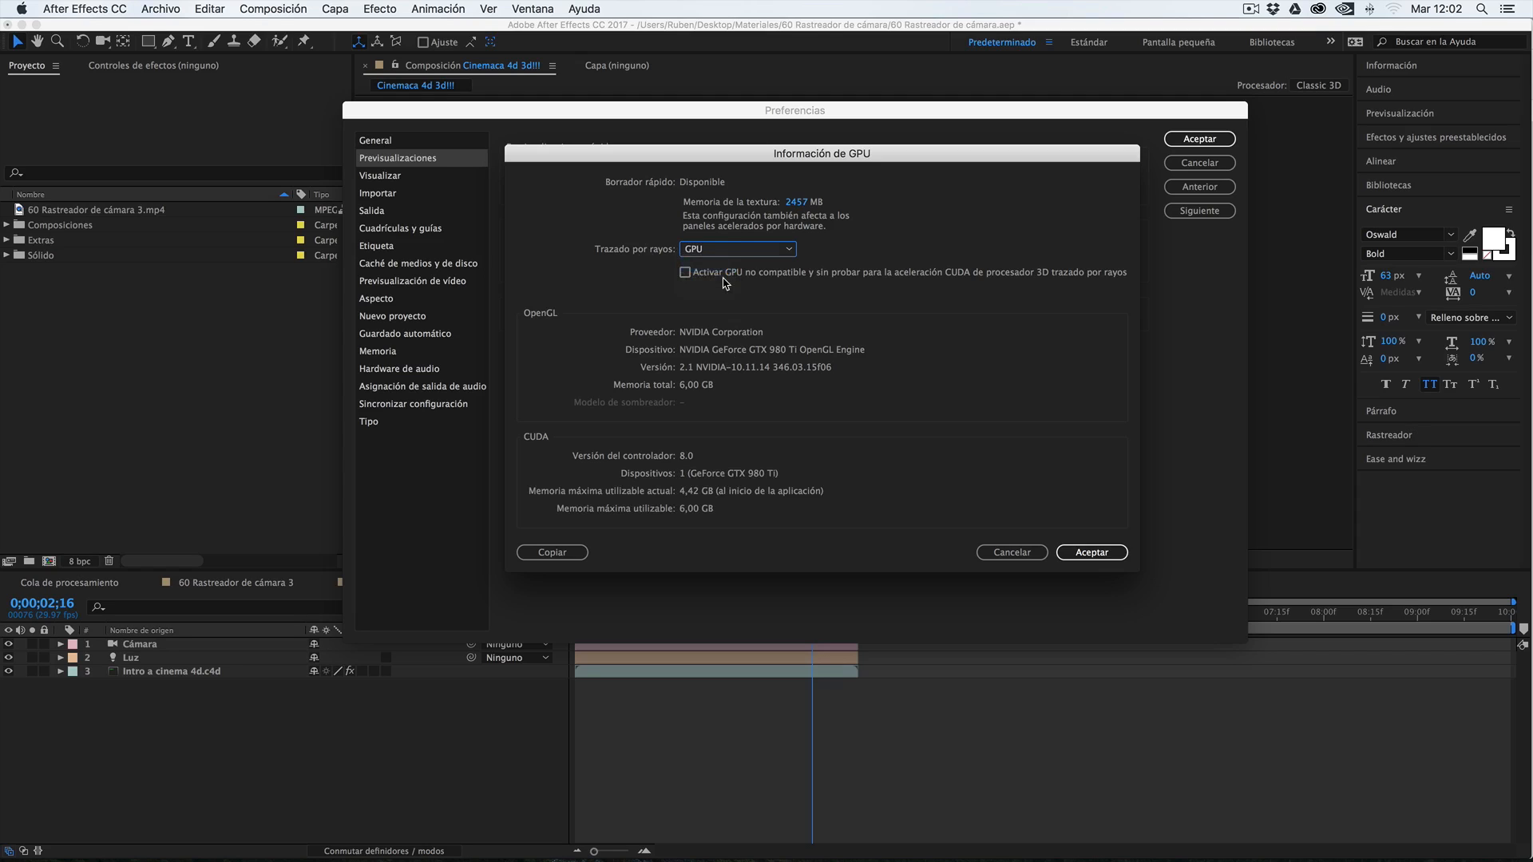
pyautogui.click(1090, 552)
# Review the display, import, output, grids and guides, label colour, and media and disk cache preferences
pyautogui.click(382, 175)
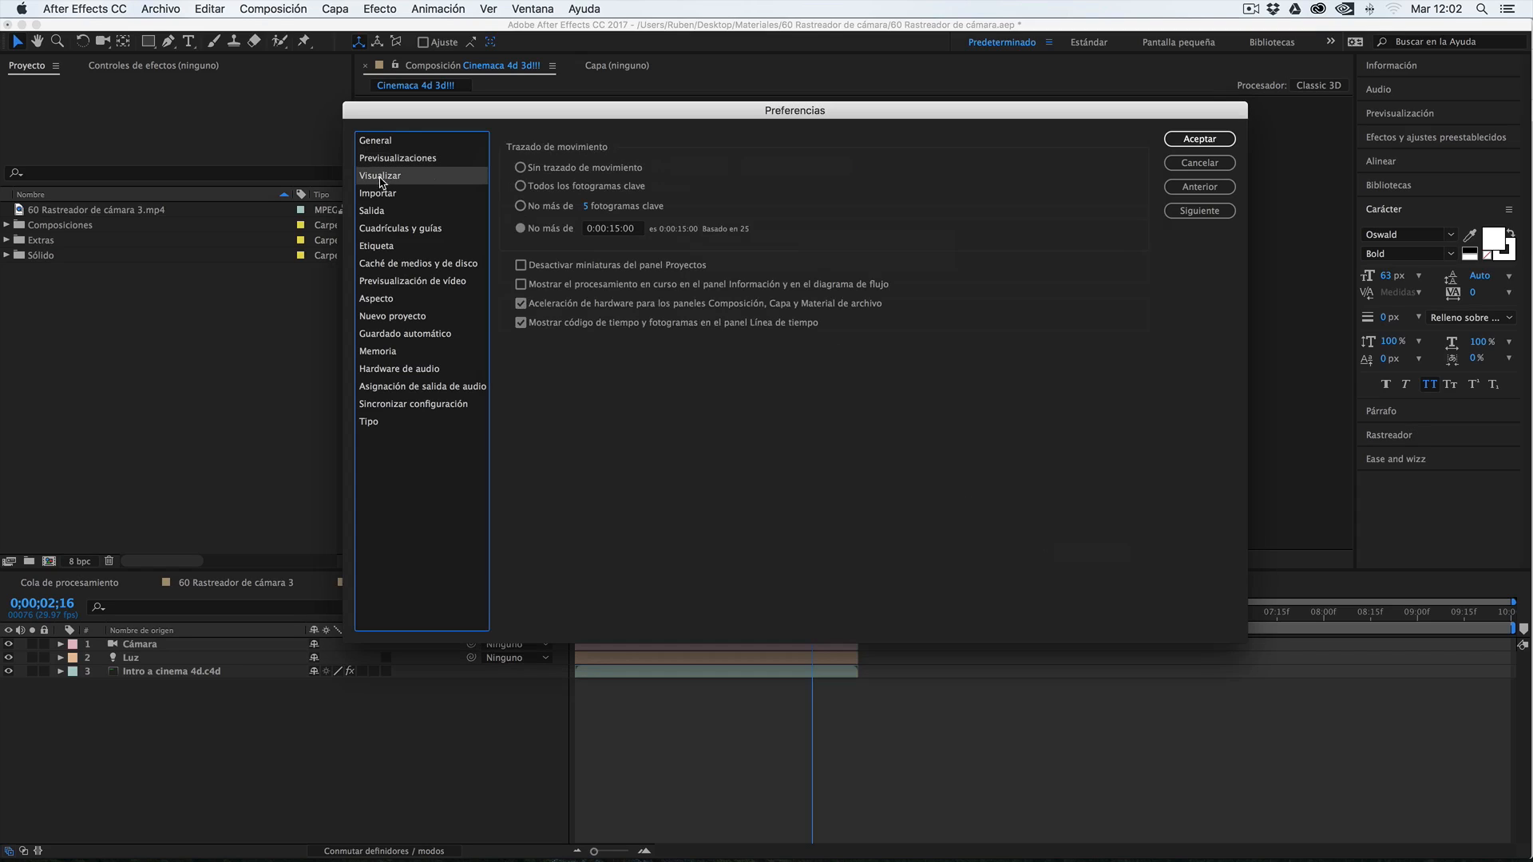
pyautogui.click(379, 193)
pyautogui.click(383, 210)
pyautogui.click(386, 228)
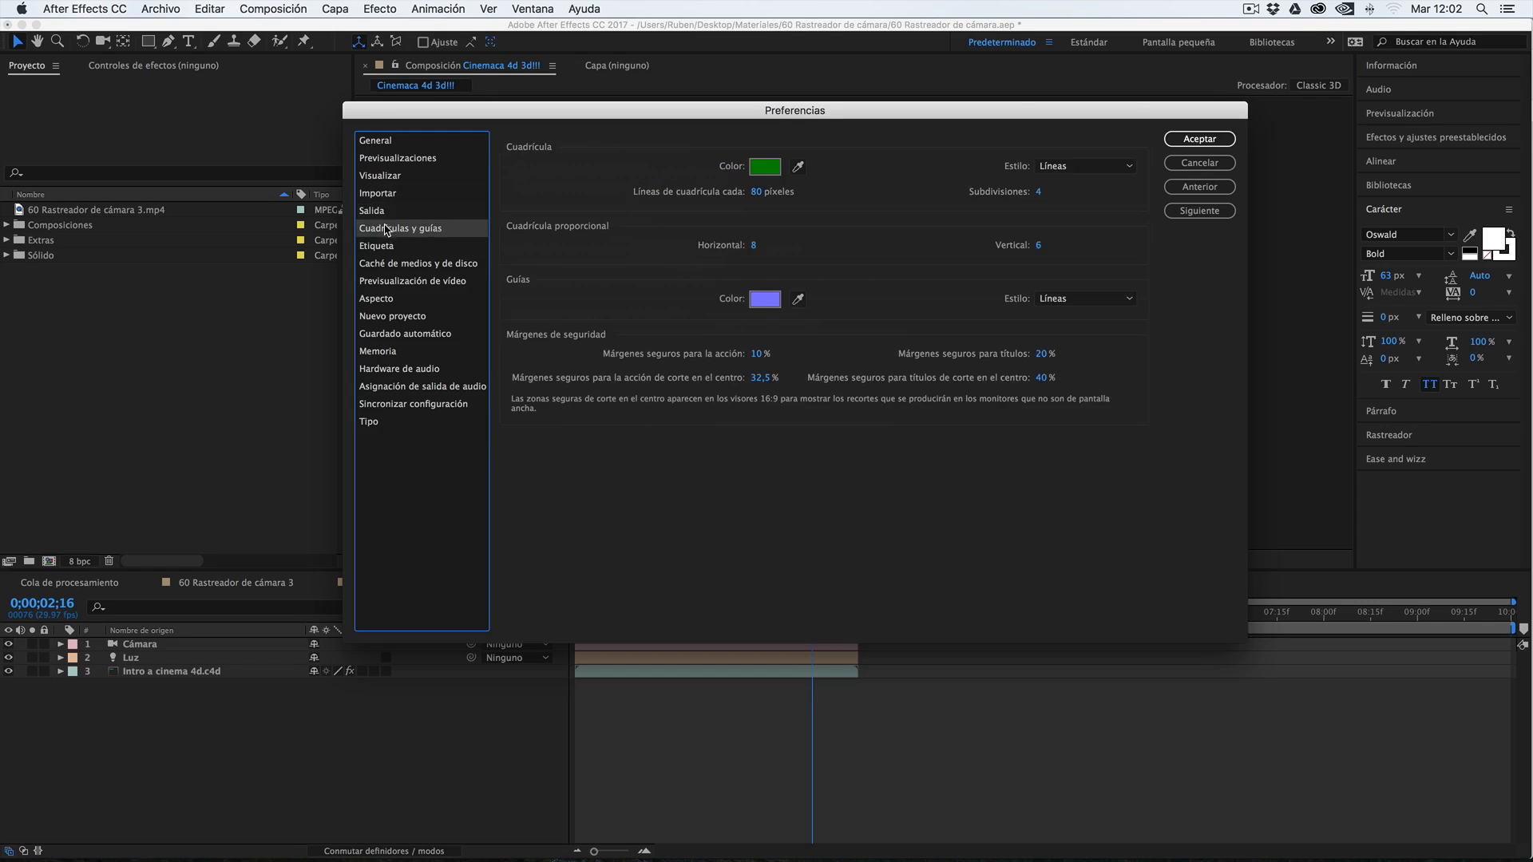
pyautogui.click(387, 245)
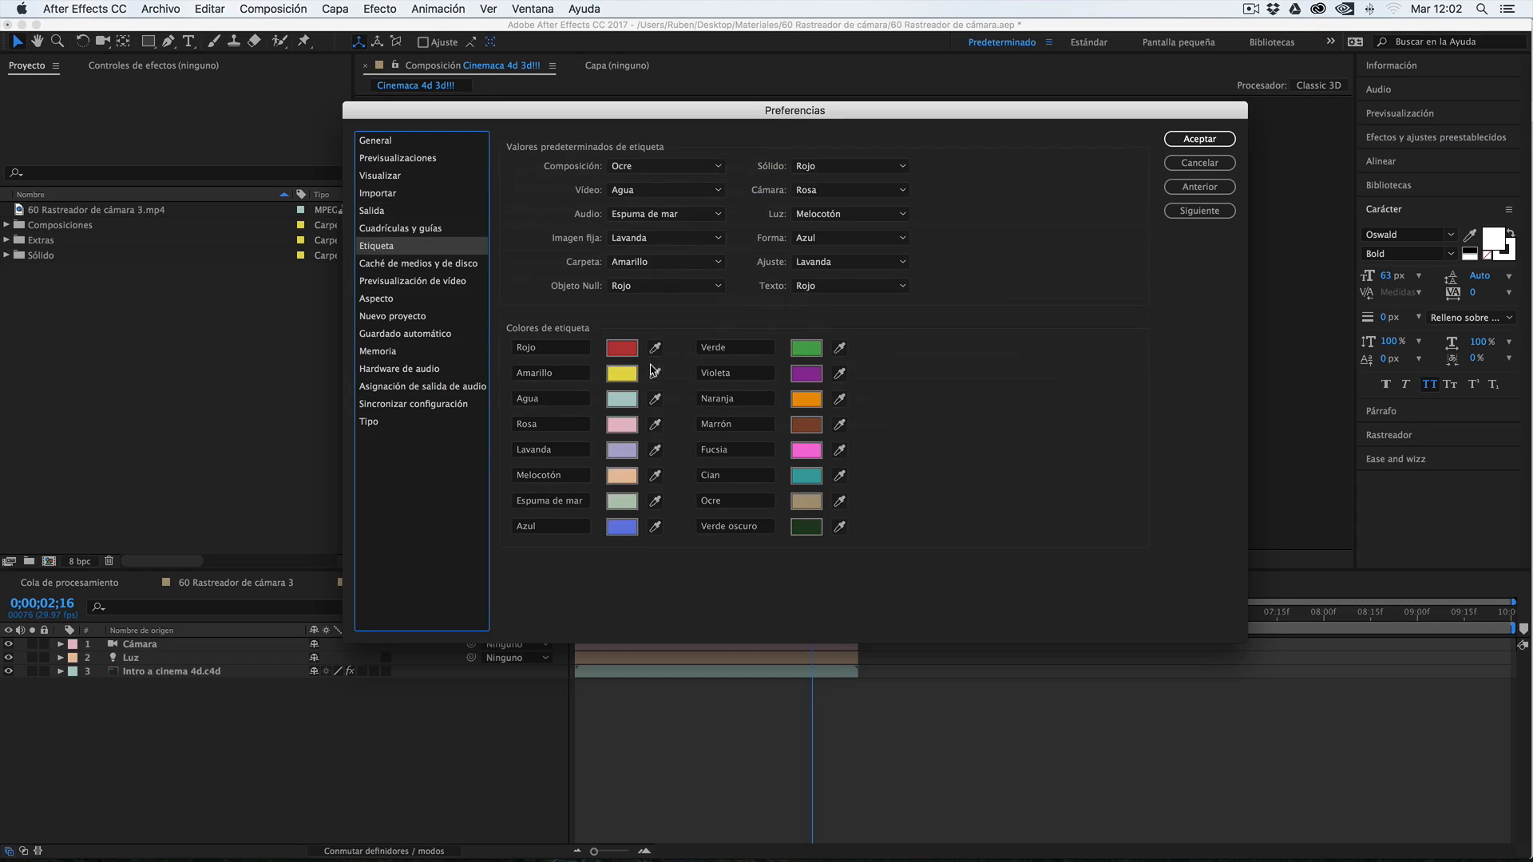
pyautogui.click(634, 171)
pyautogui.click(578, 187)
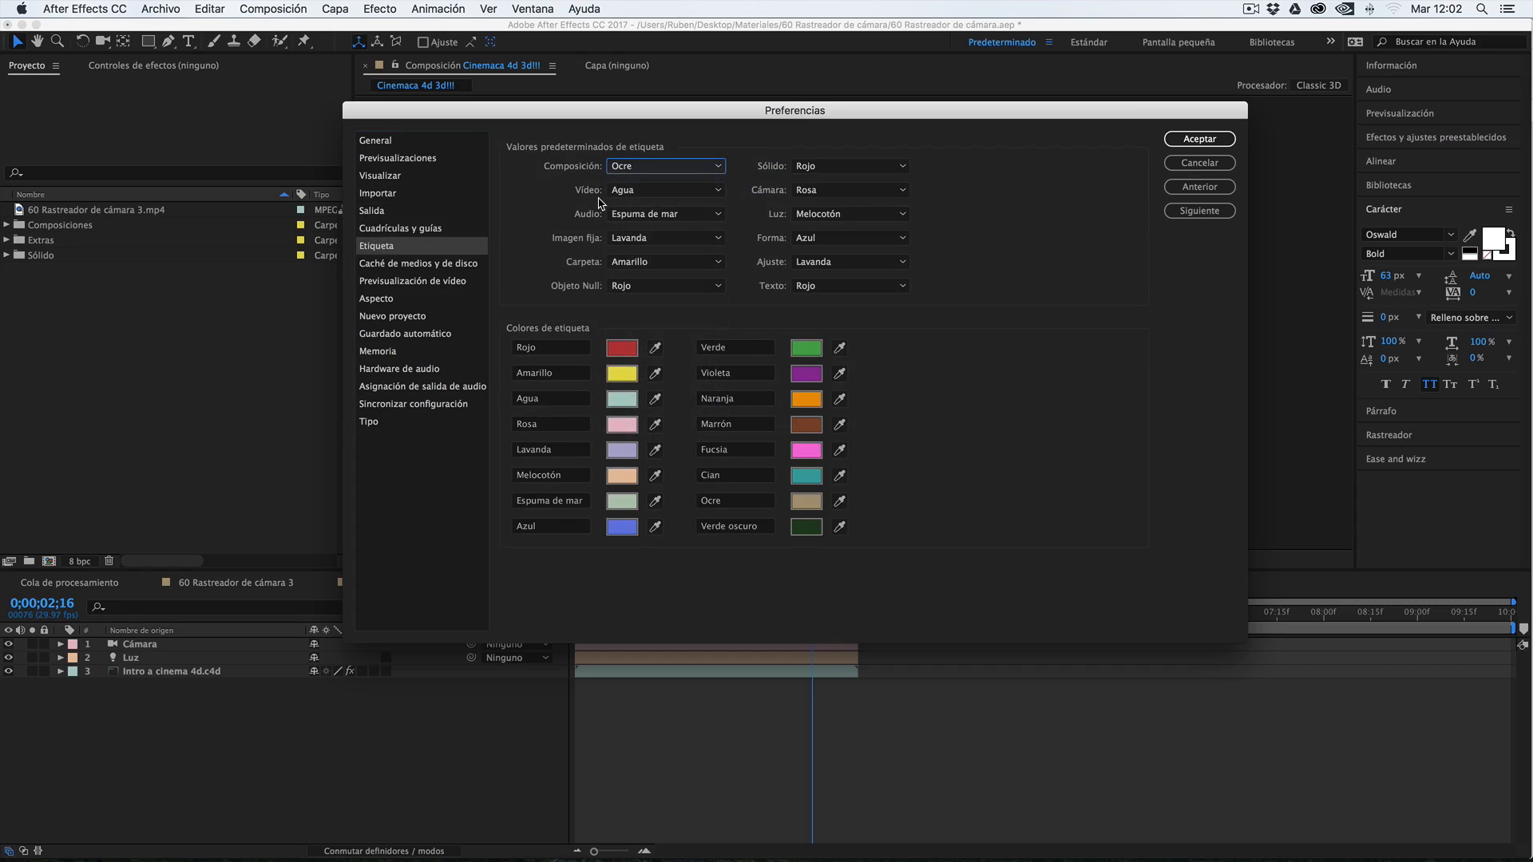
pyautogui.click(415, 264)
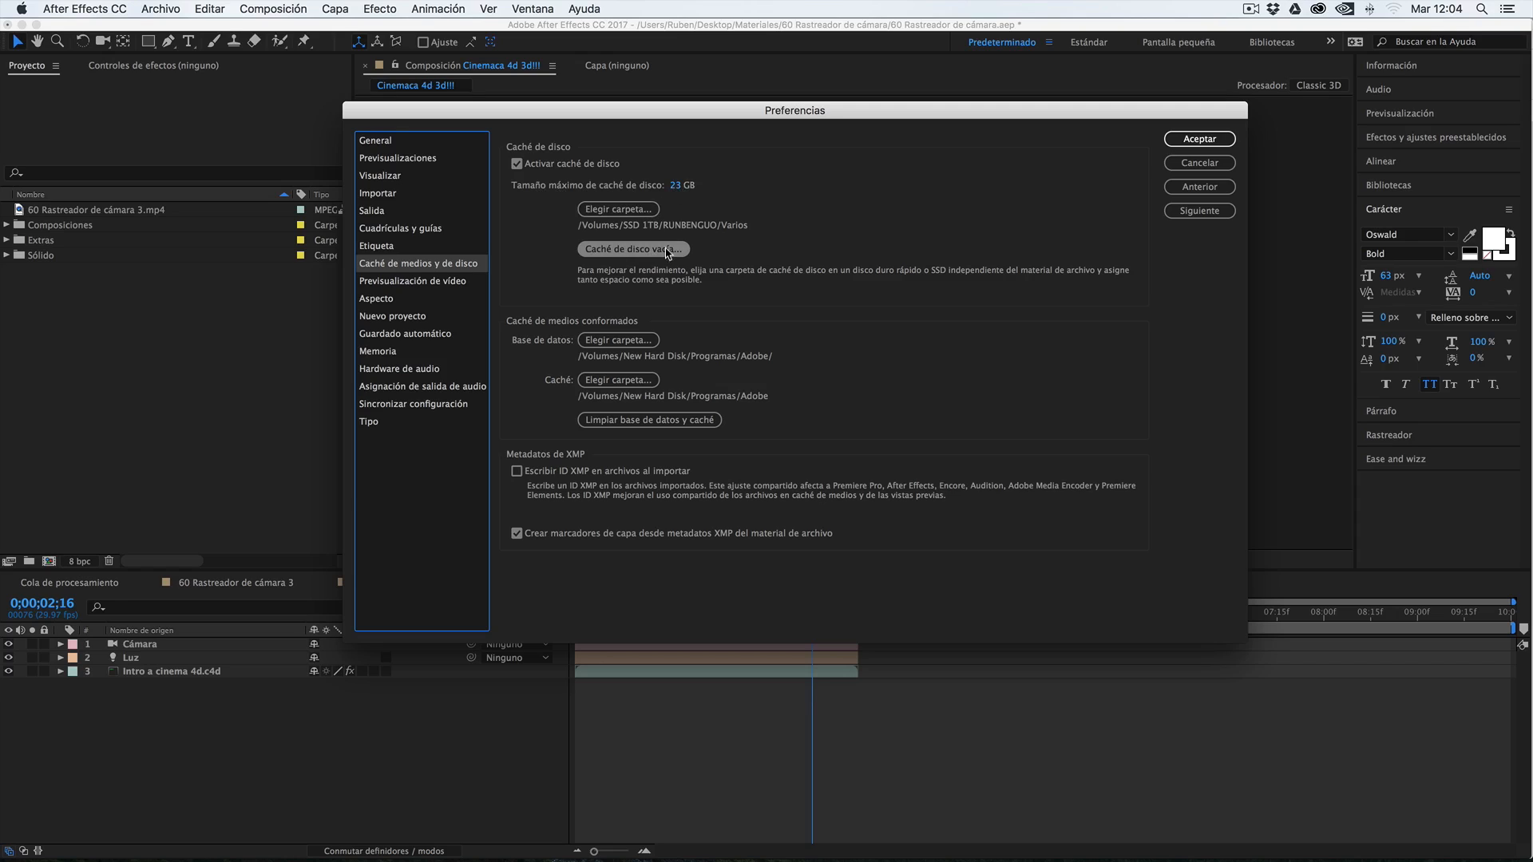
# Examine the Guardado automático preferences, trying Ubicación a medida as the save location and returning to Junto a proyecto
pyautogui.click(411, 334)
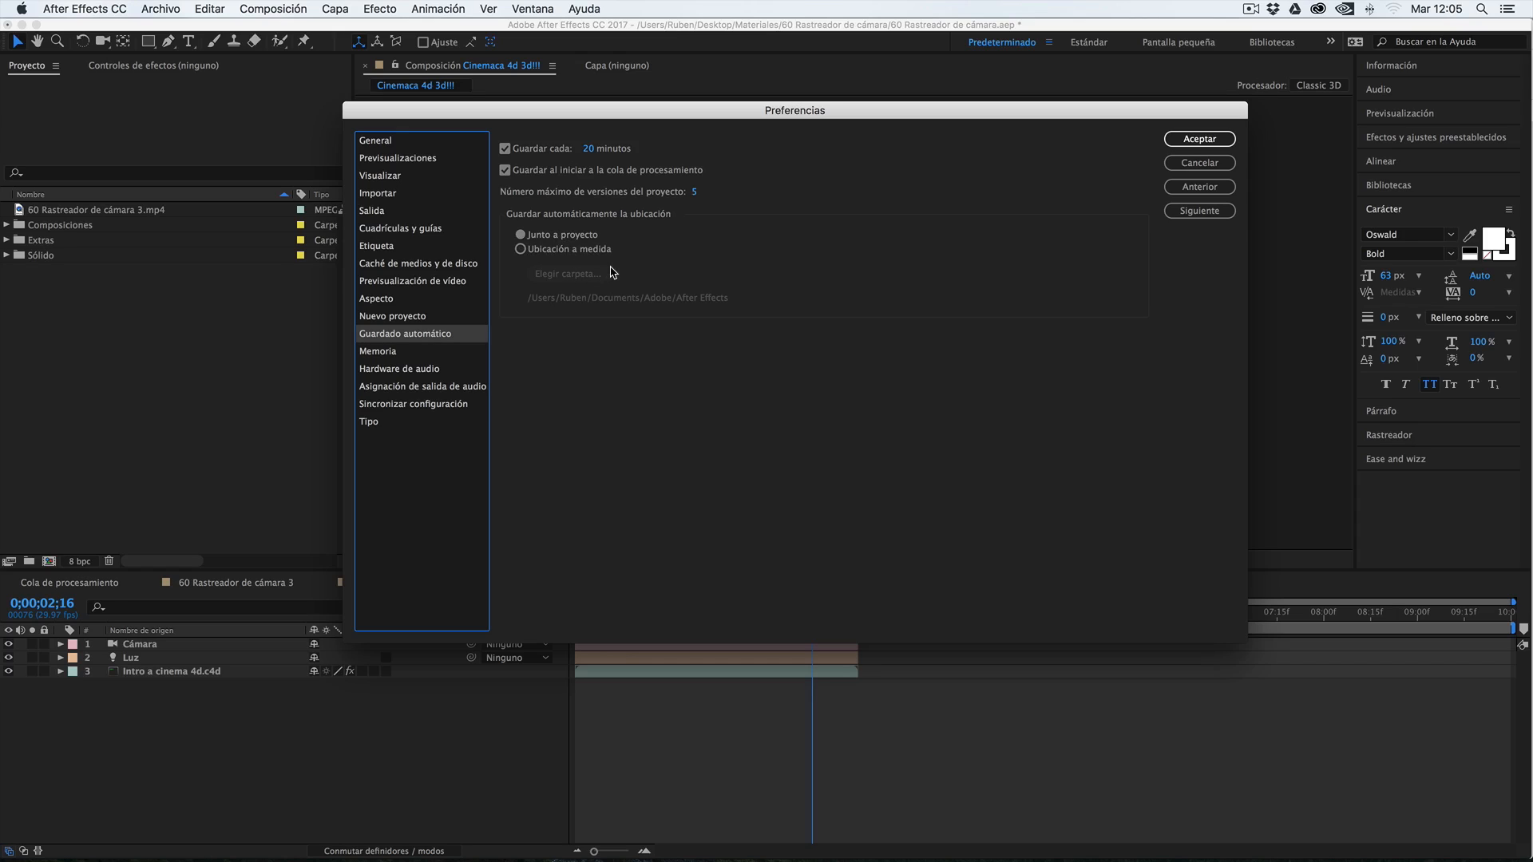
pyautogui.click(535, 252)
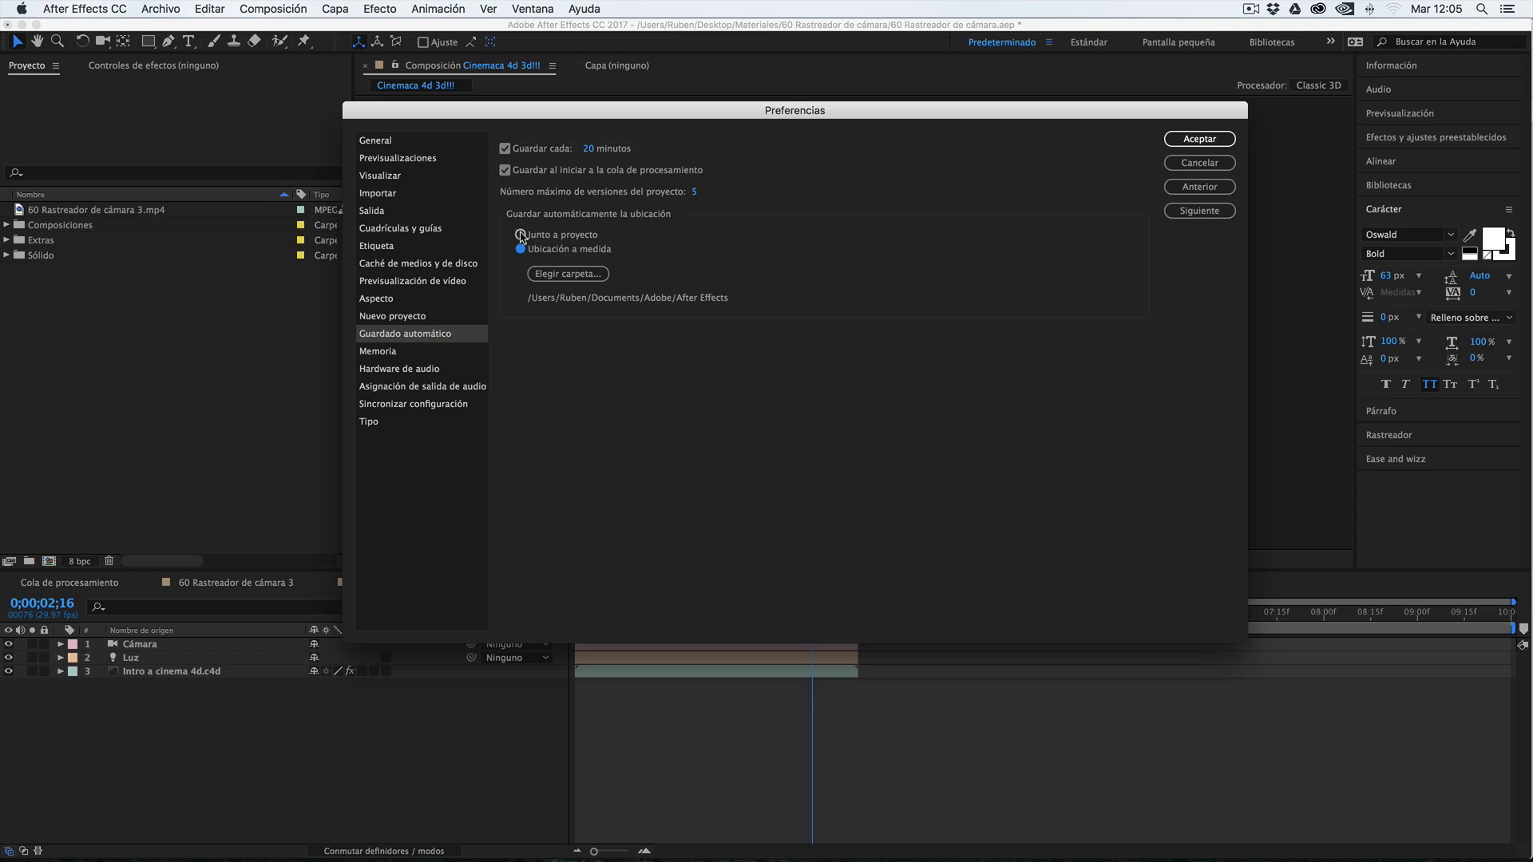
pyautogui.click(533, 237)
# Review the Memoria, Asignación de salida de audio and Sincronizar configuración preferences
pyautogui.click(396, 348)
pyautogui.click(390, 338)
pyautogui.click(386, 355)
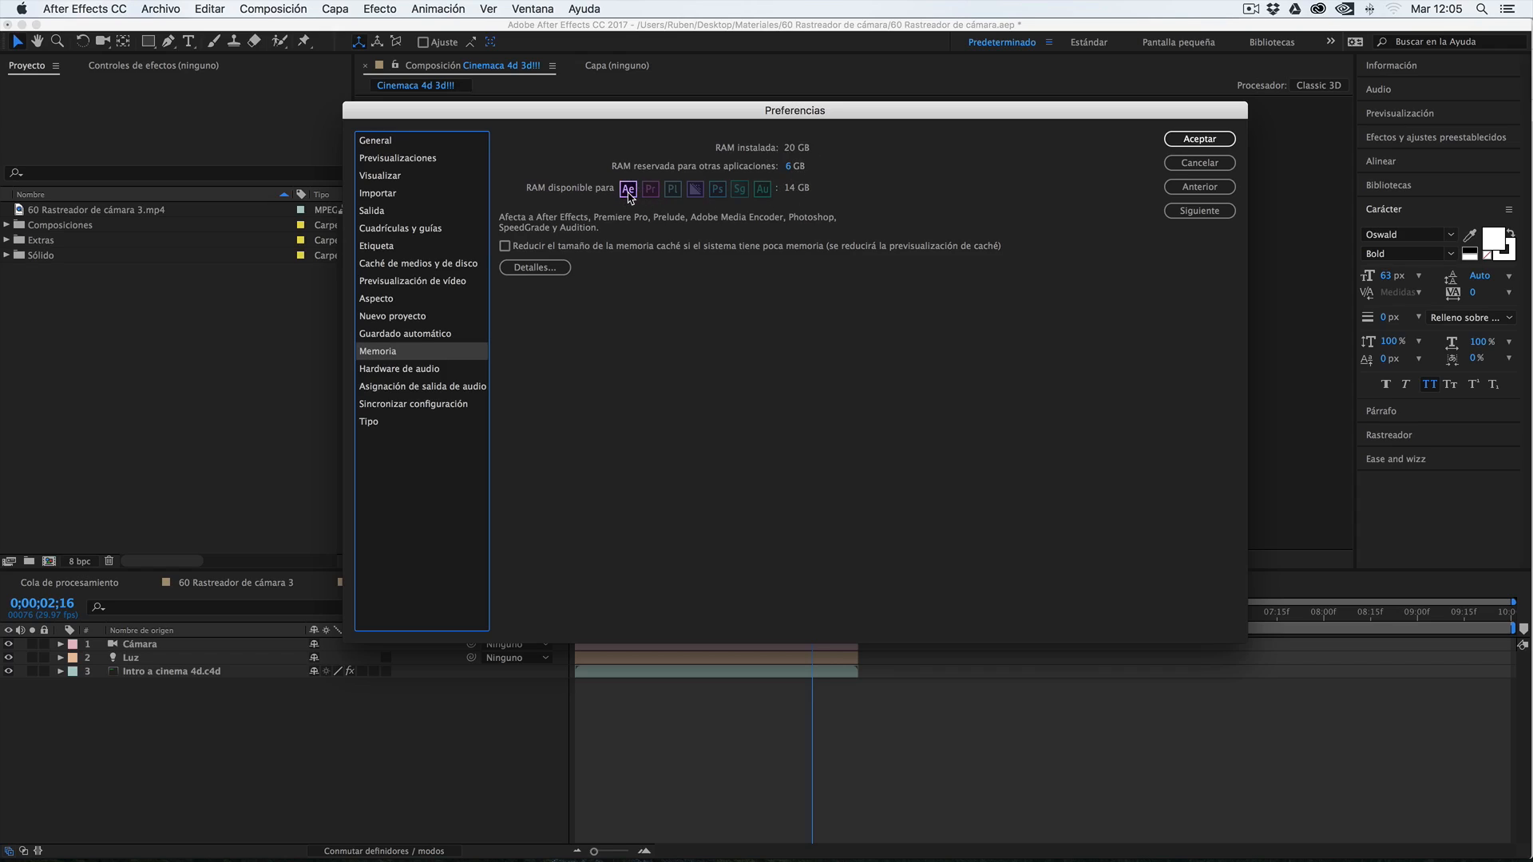
pyautogui.click(411, 404)
pyautogui.click(407, 387)
pyautogui.click(403, 404)
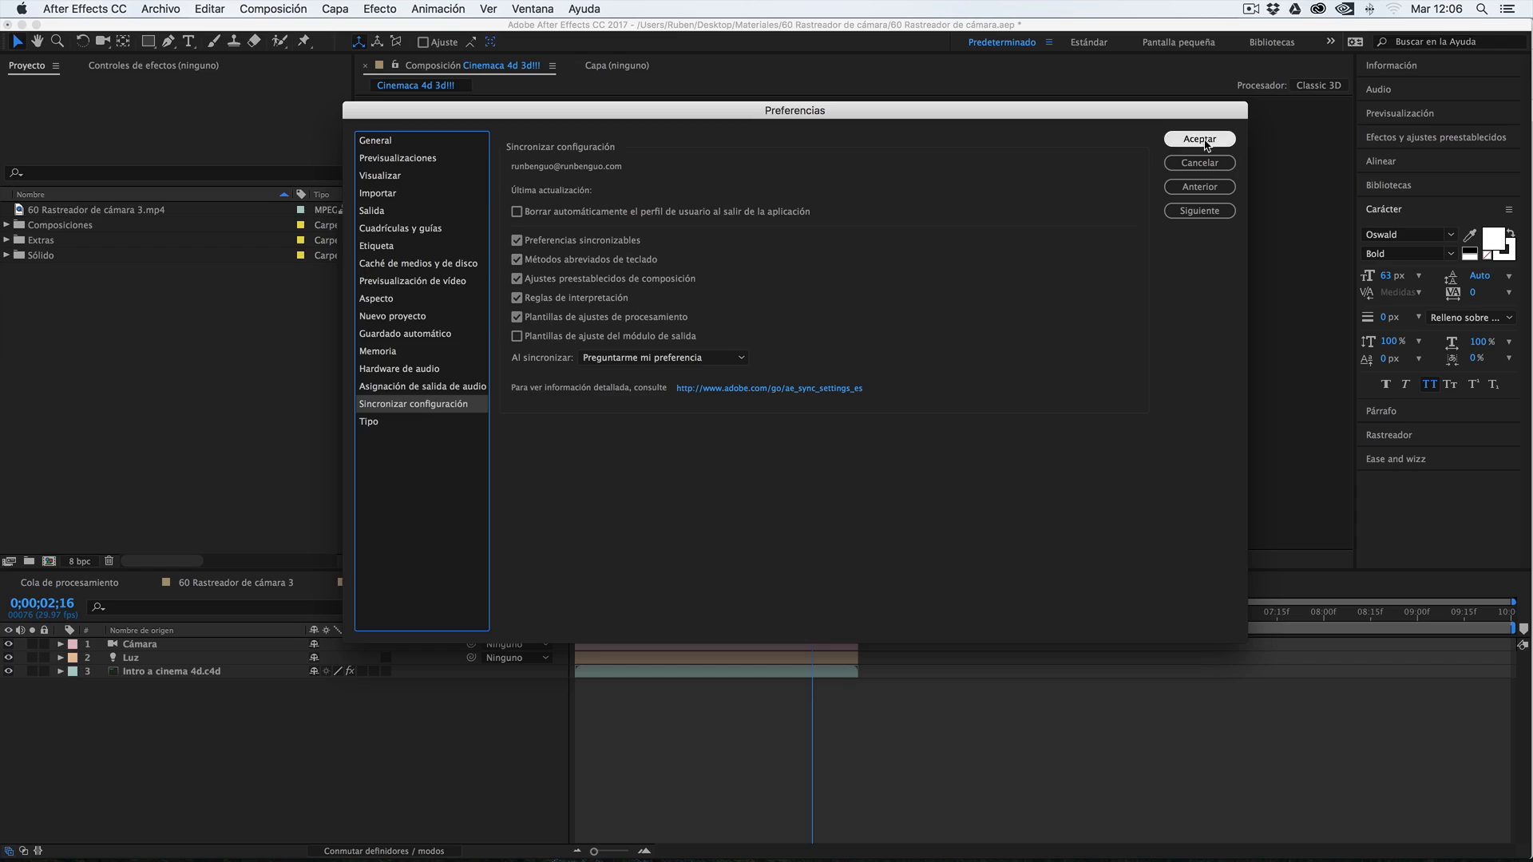
# Reveal the preference files in Finder, copy Preferencias Adobe After Effects 14.2.txt, and return to After Effects to accept the preferences
pyautogui.click(380, 141)
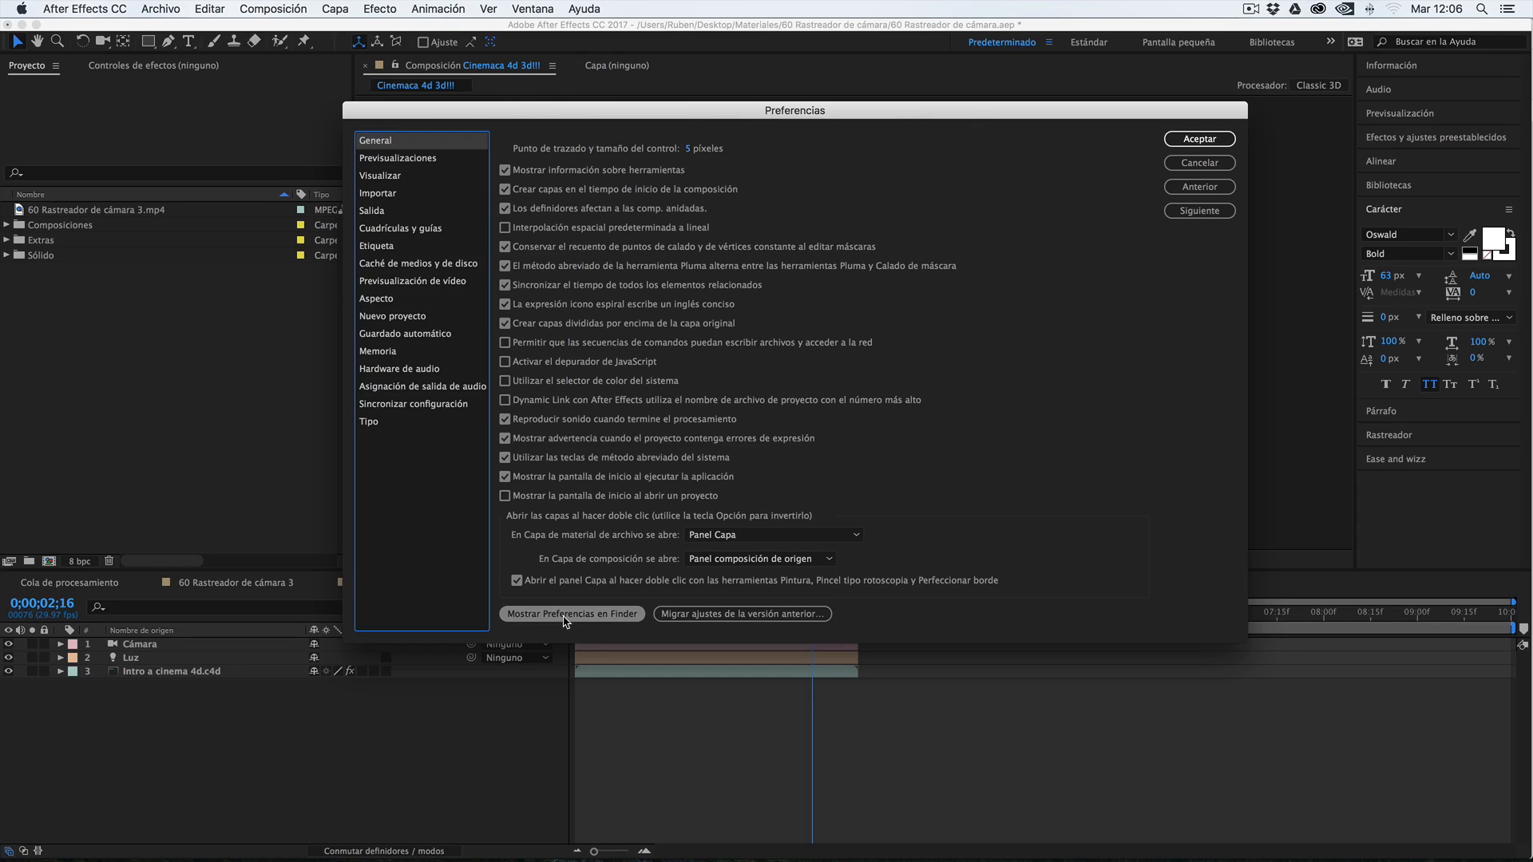
pyautogui.click(549, 618)
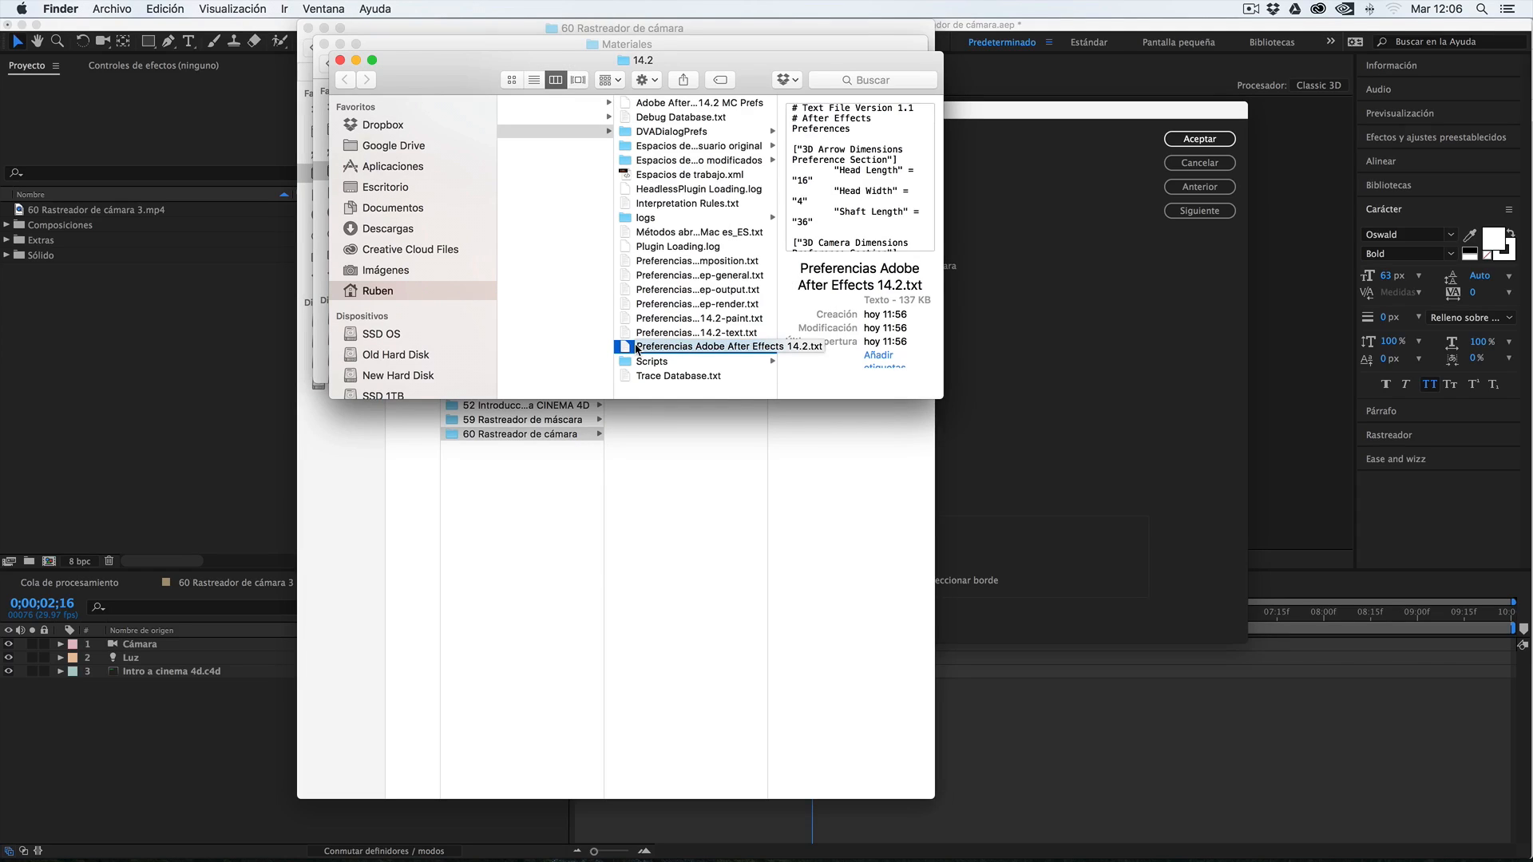
pyautogui.press('super+c')
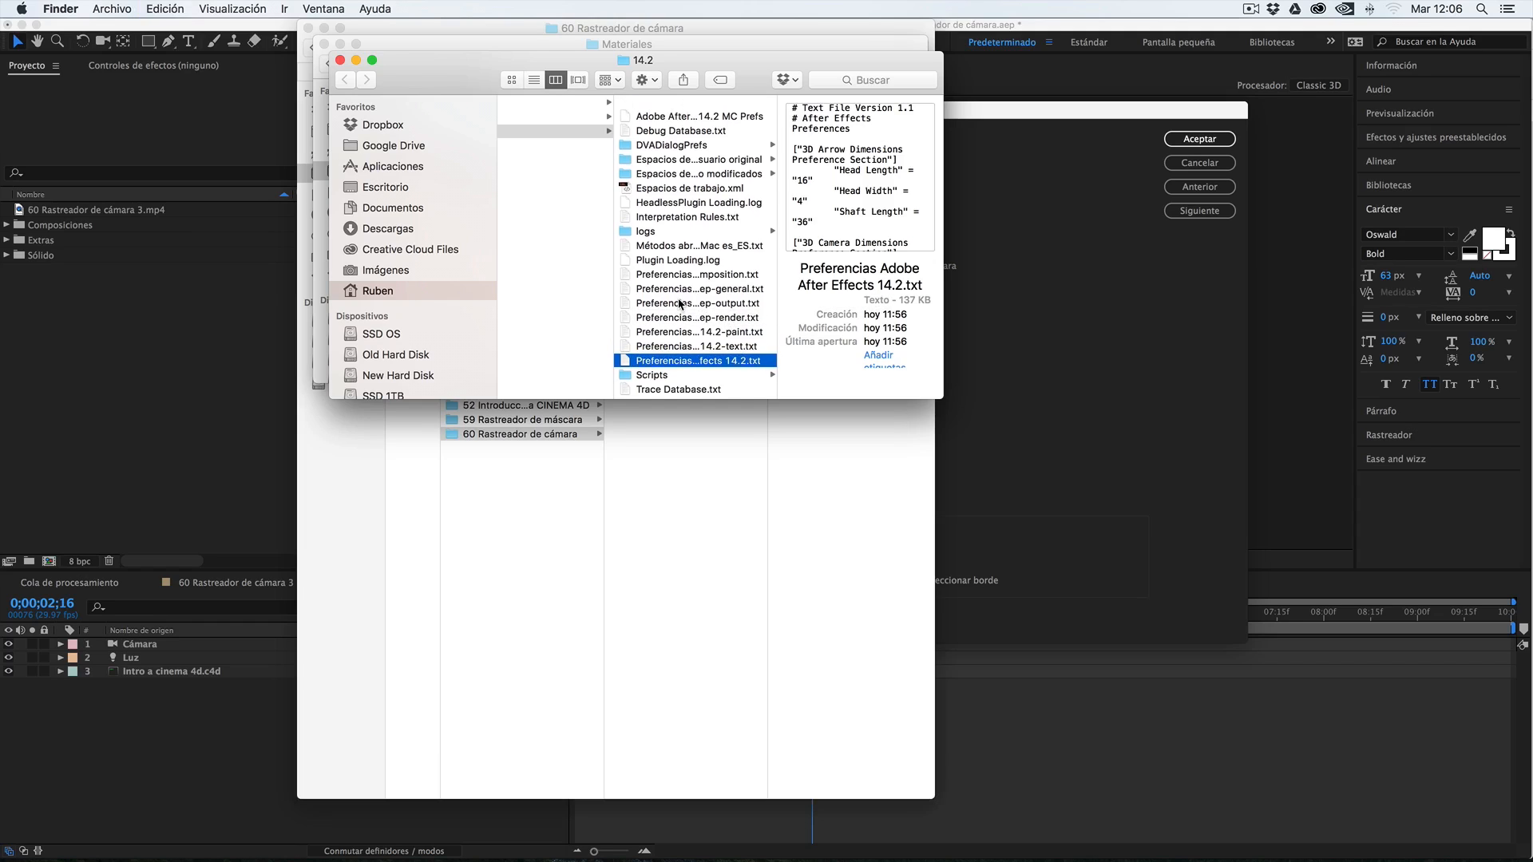
pyautogui.hscroll(3, 727, 310)
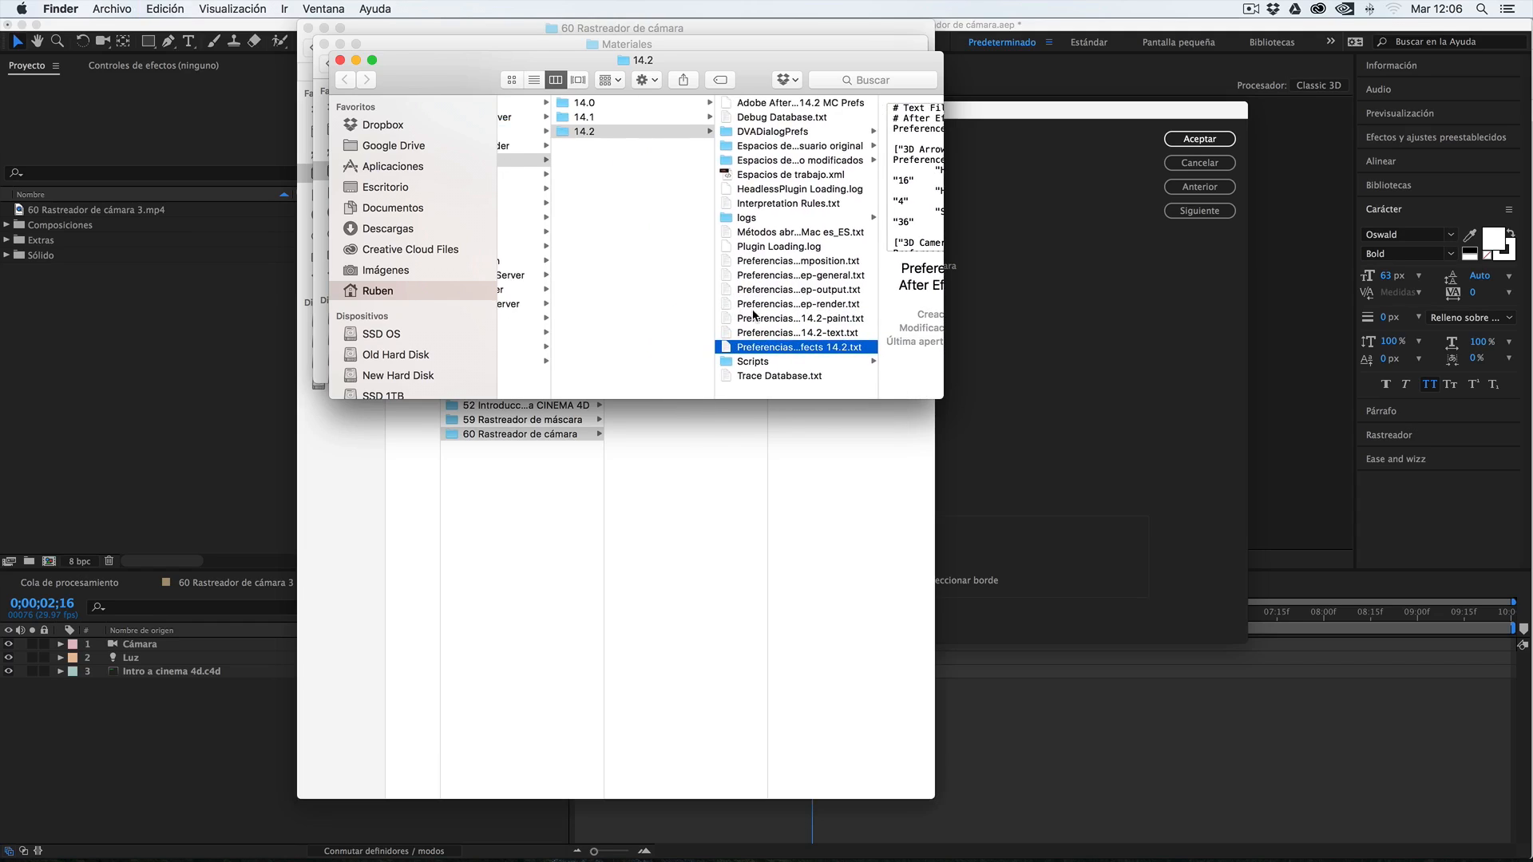
pyautogui.click(256, 512)
pyautogui.click(1181, 145)
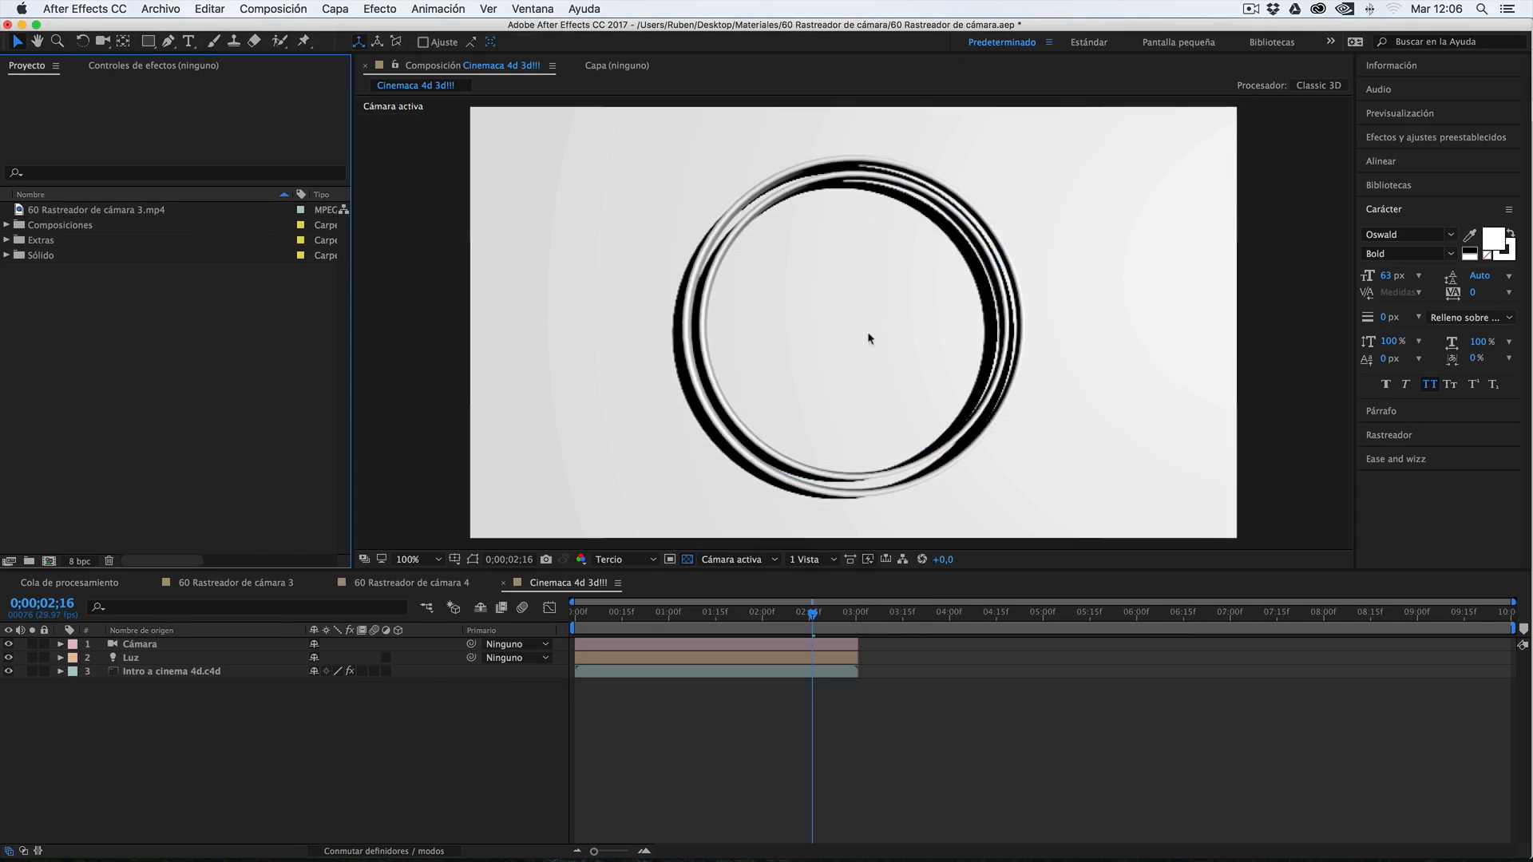